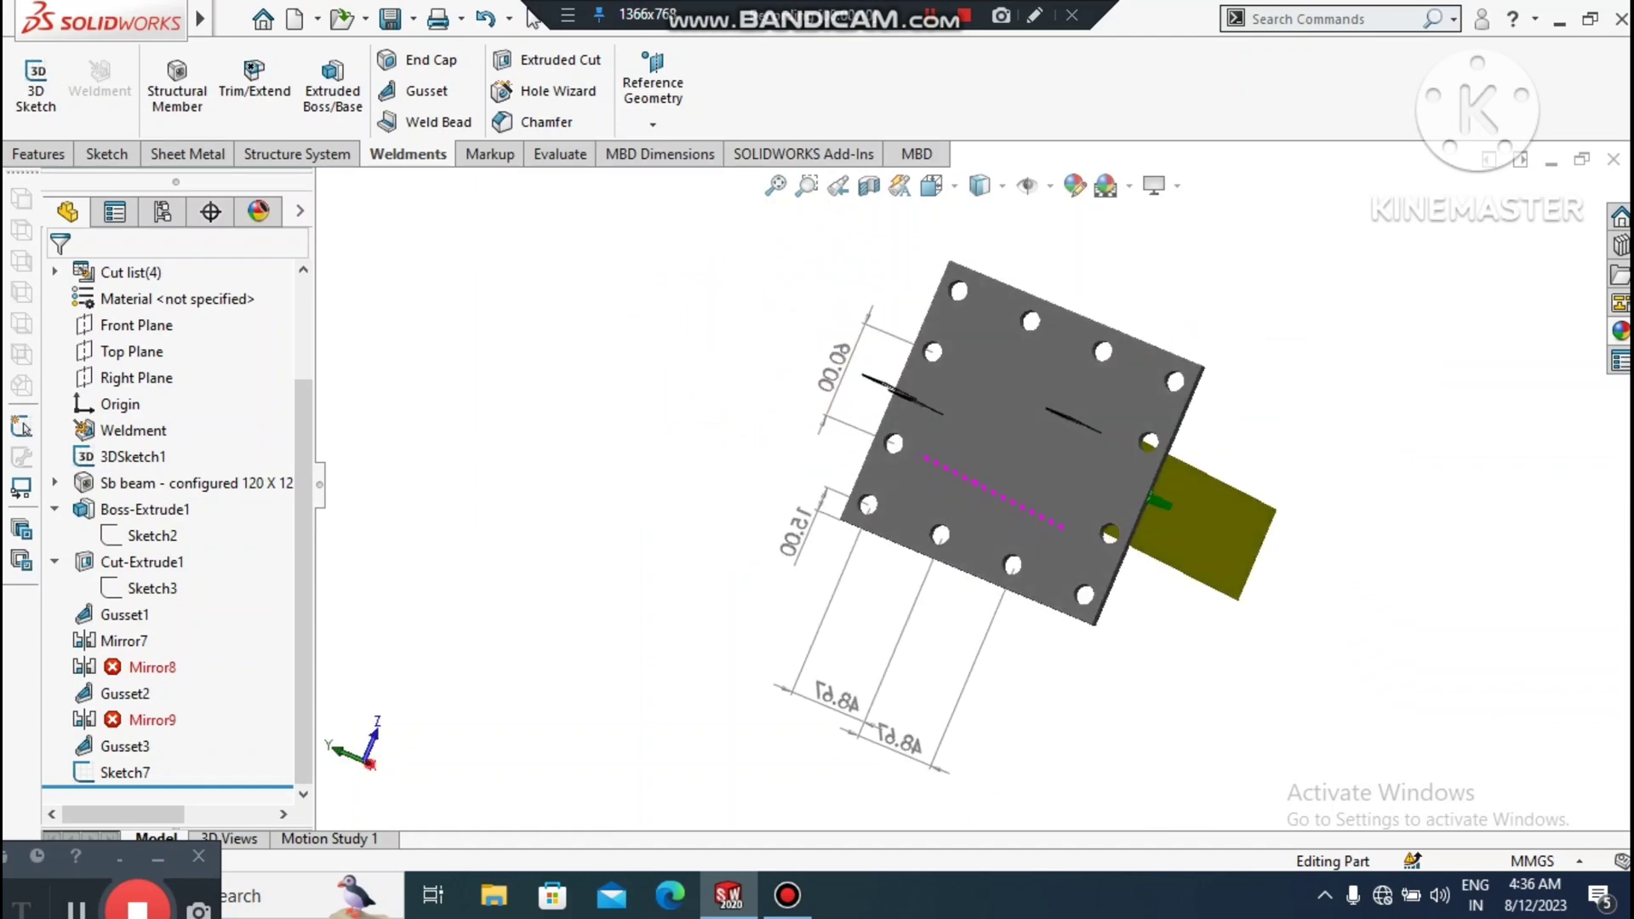
- Examine the finished I-beam column, its base plate, gussets and weld beads from several angles
middle_drag(845, 821, 1027, 729)
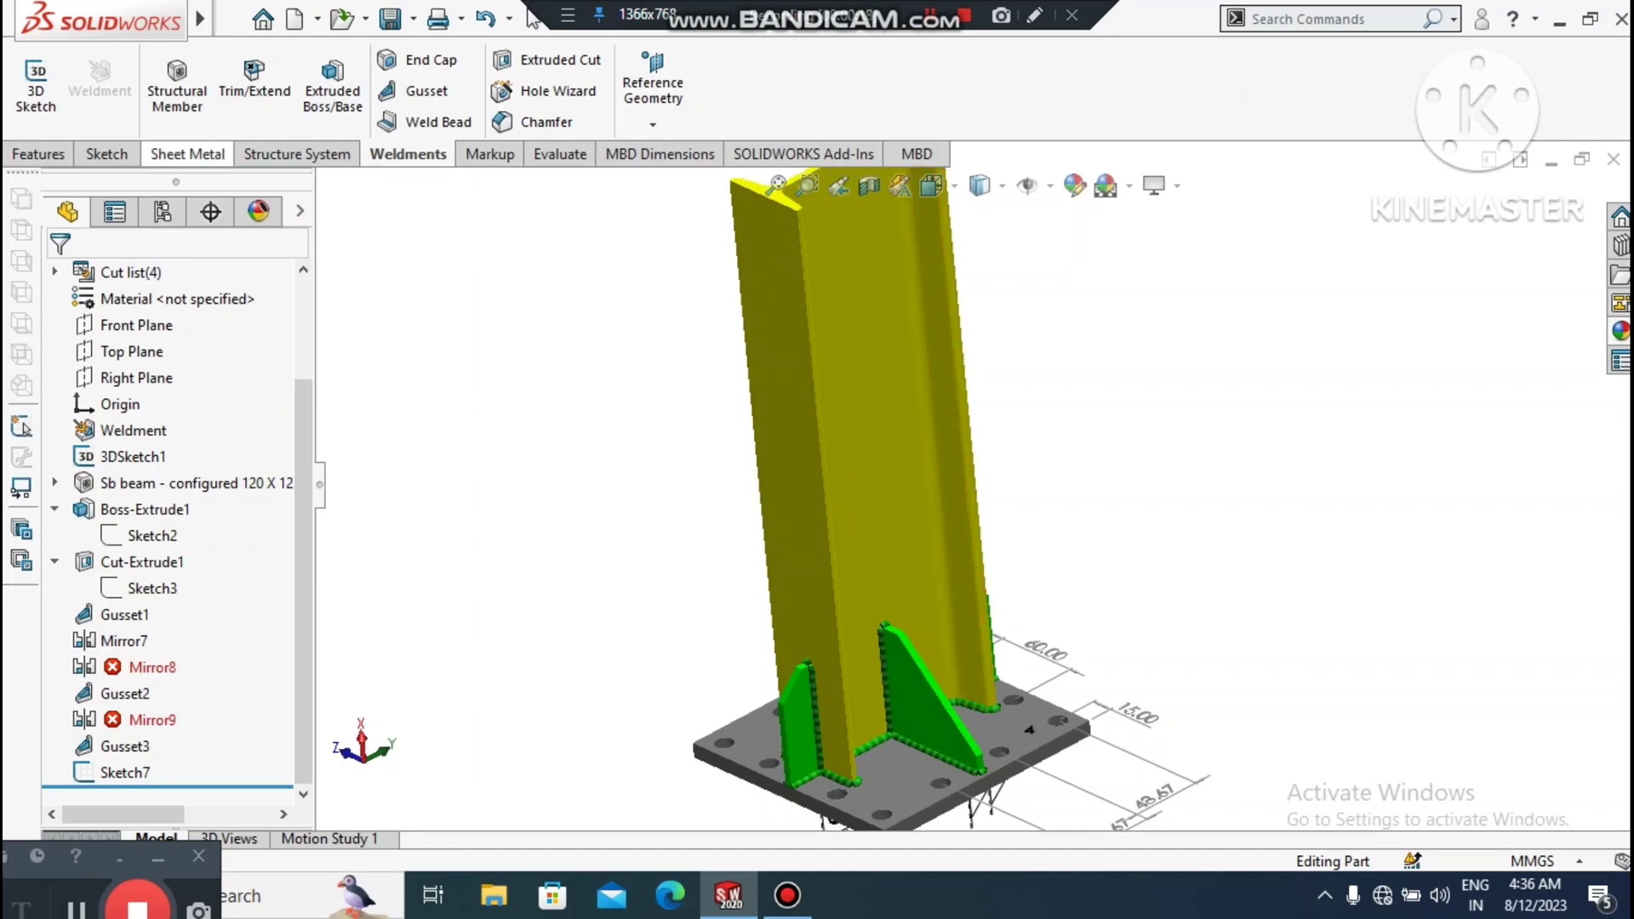
click(107, 154)
click(1259, 85)
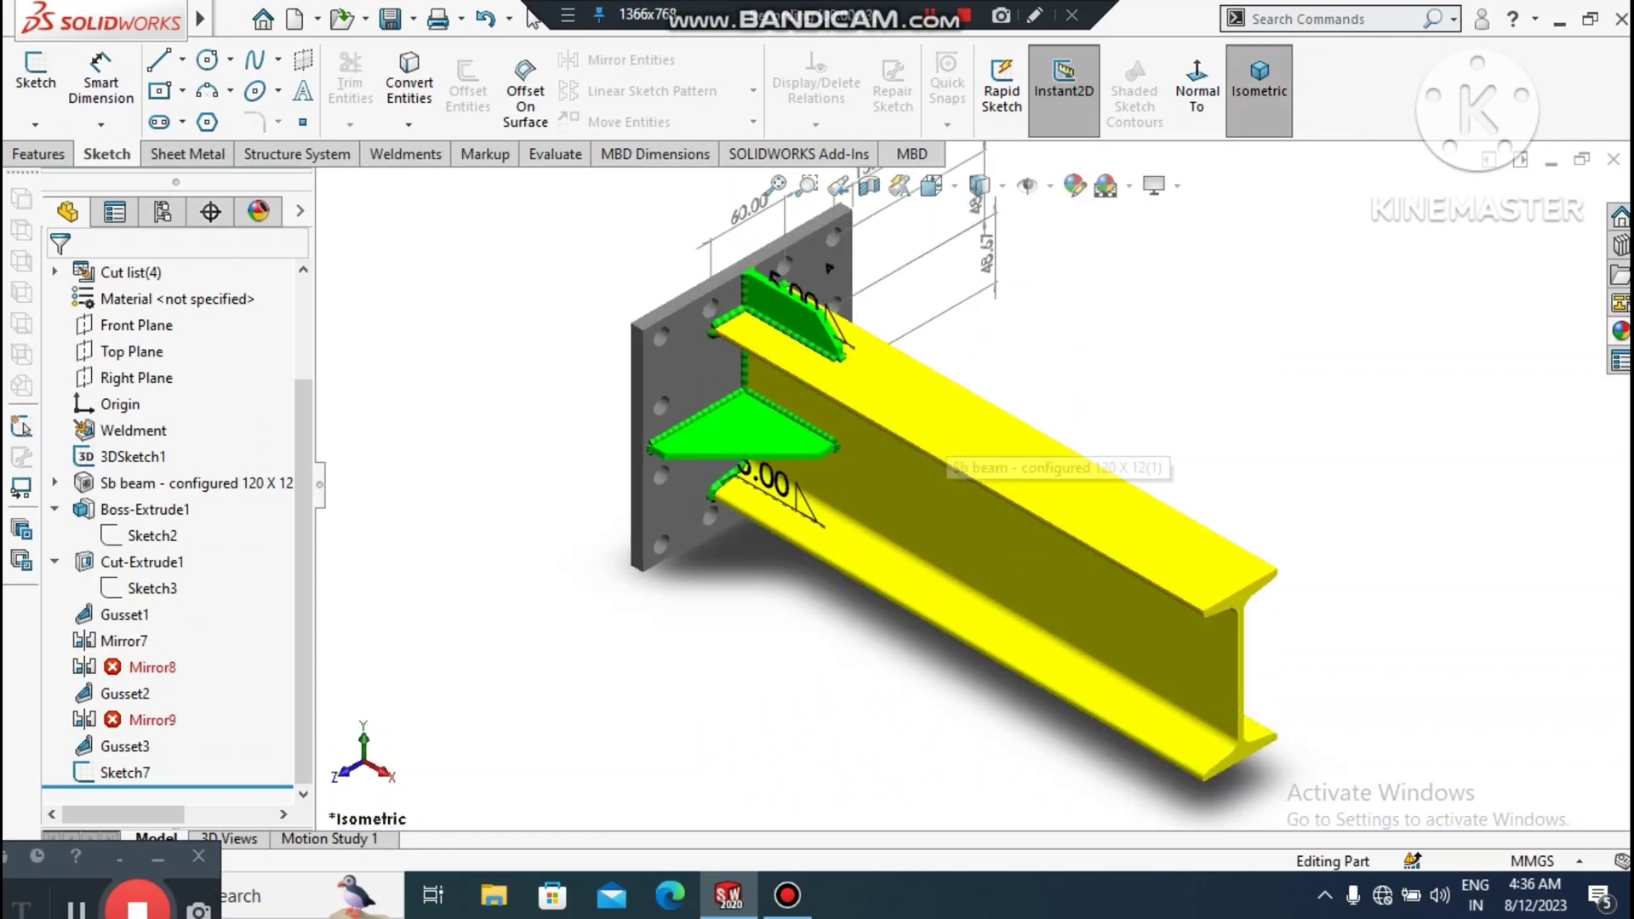
click(1196, 90)
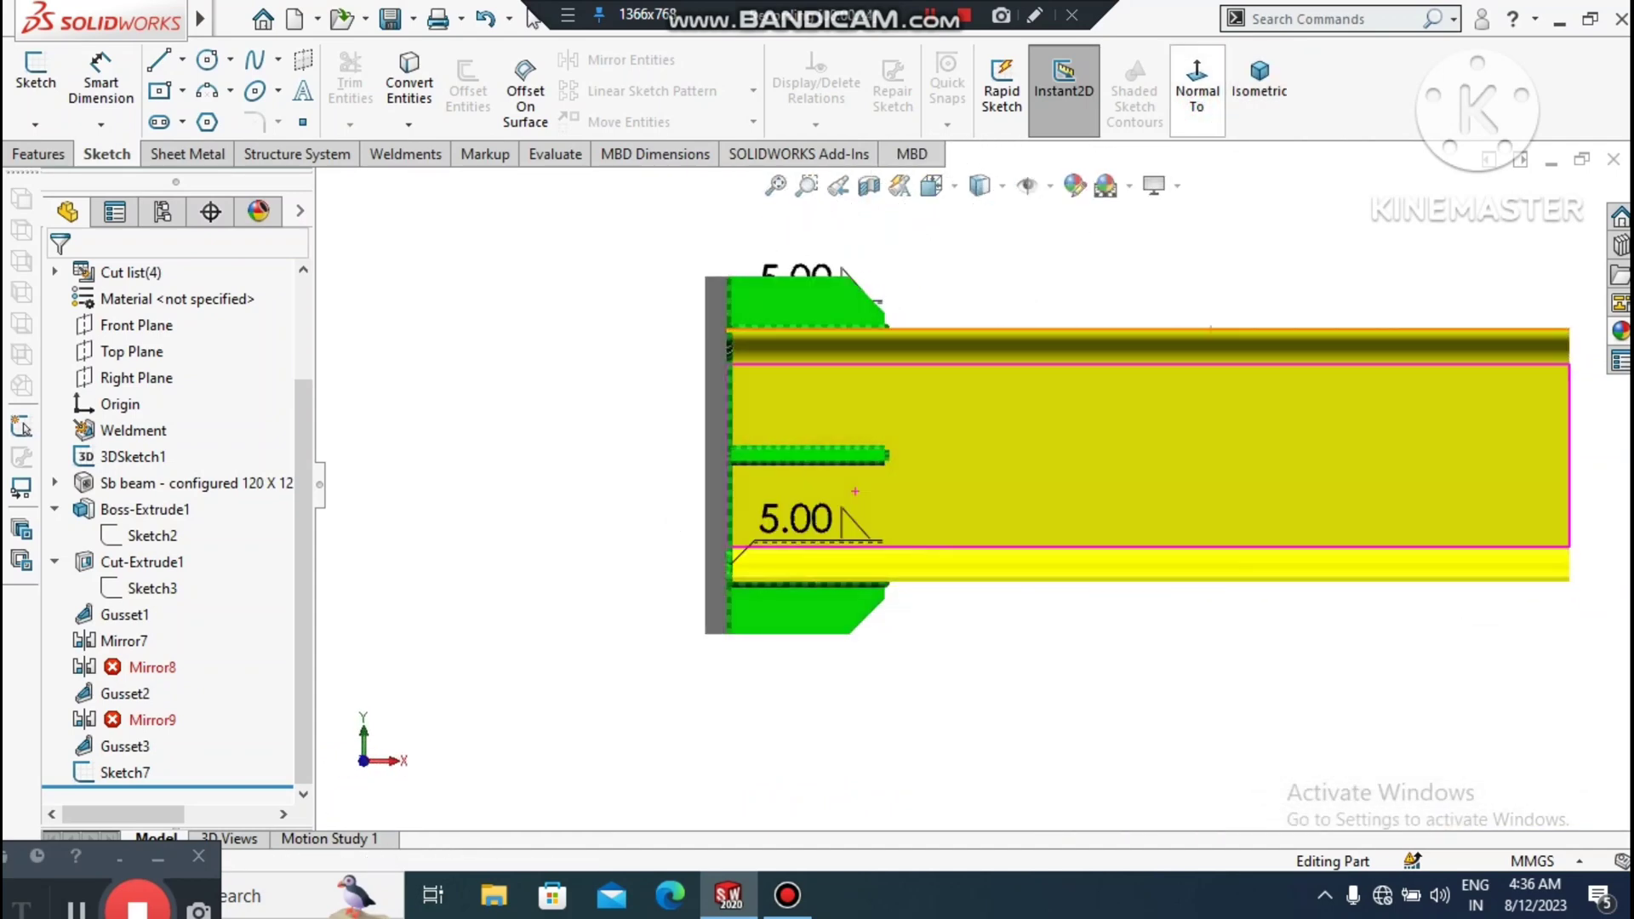
click(1174, 682)
scroll(980, 477, up, 1)
middle_drag(979, 477, 928, 680)
middle_drag(1157, 603, 1191, 595)
scroll(1196, 596, up, 3)
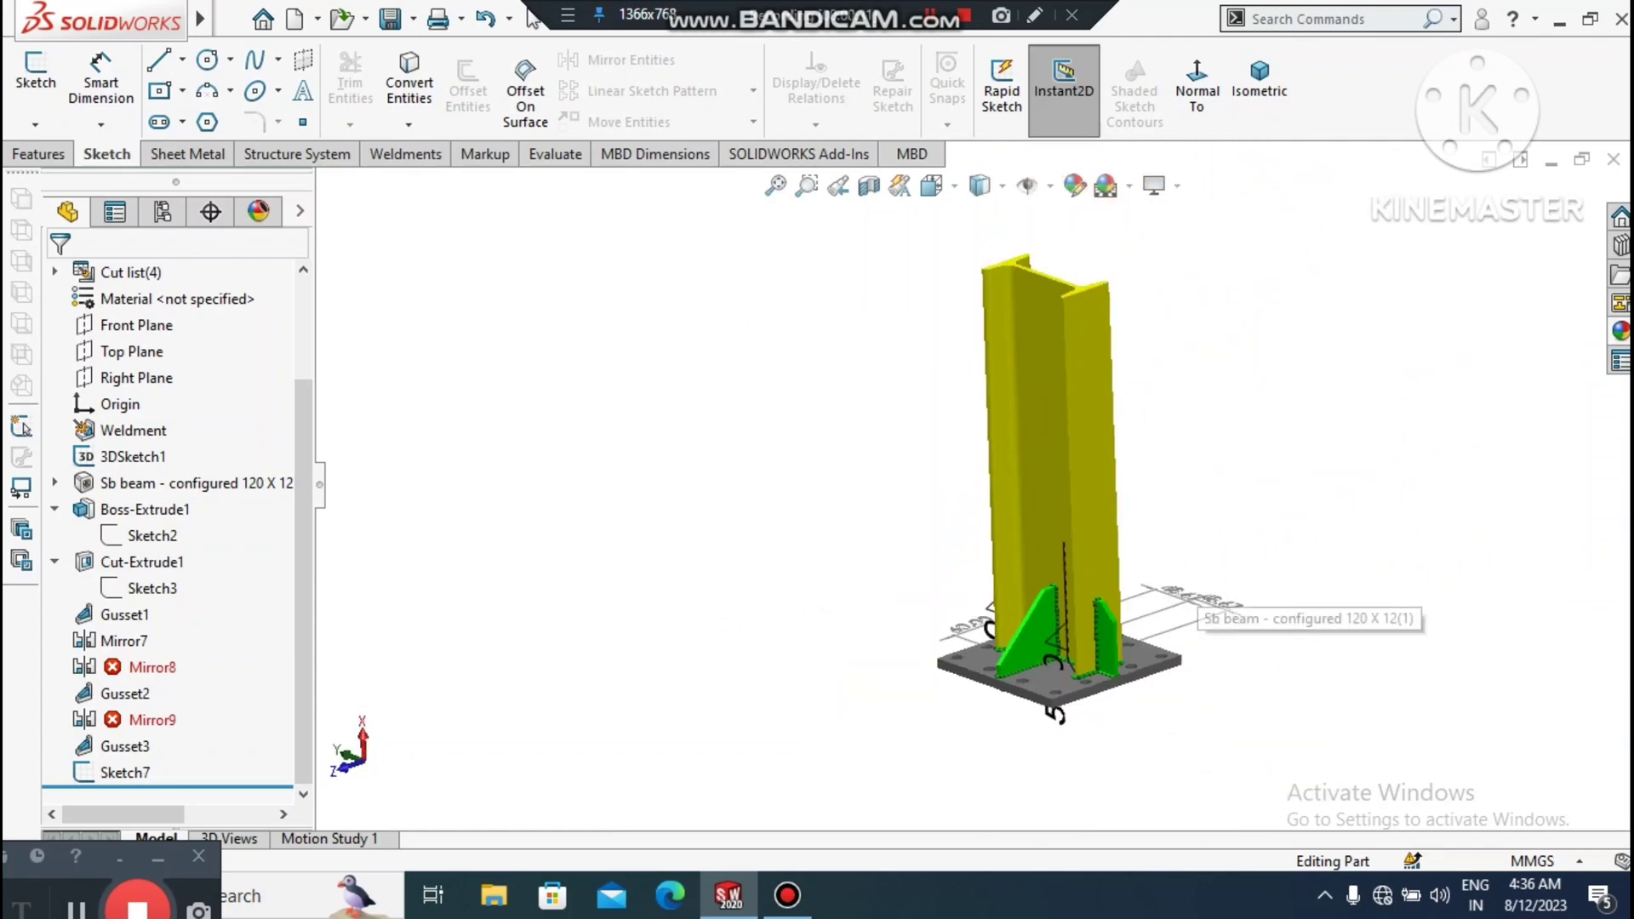
scroll(1217, 609, down, 2)
scroll(1187, 600, up, 5)
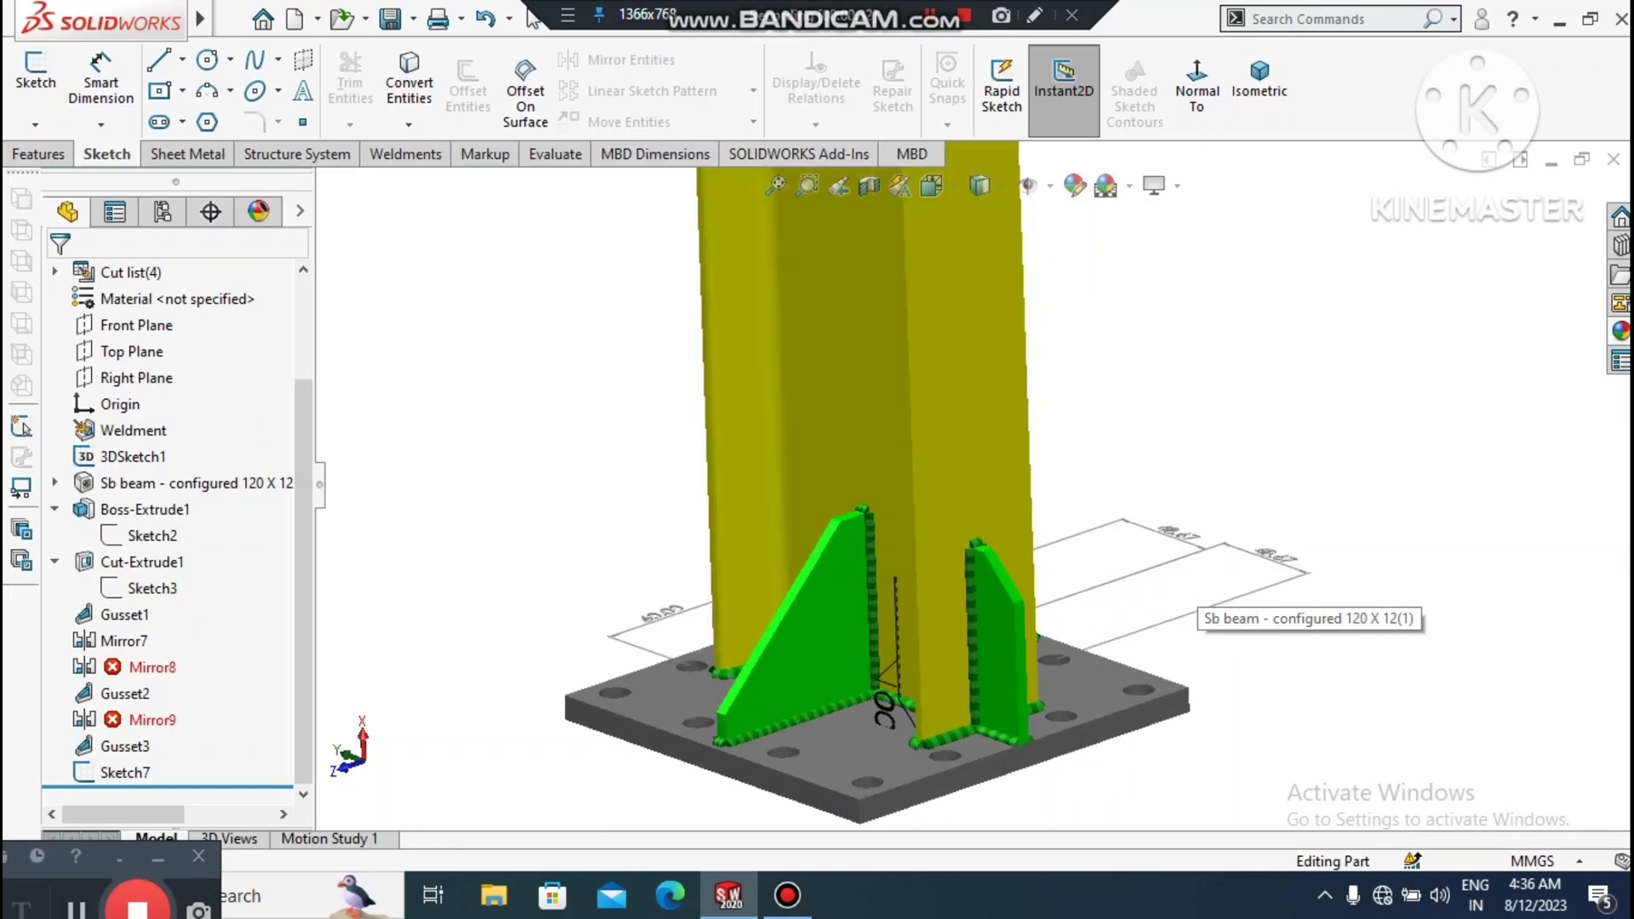
scroll(966, 621, up, 1)
middle_drag(970, 663, 770, 685)
scroll(953, 553, up, 3)
scroll(970, 510, down, 4)
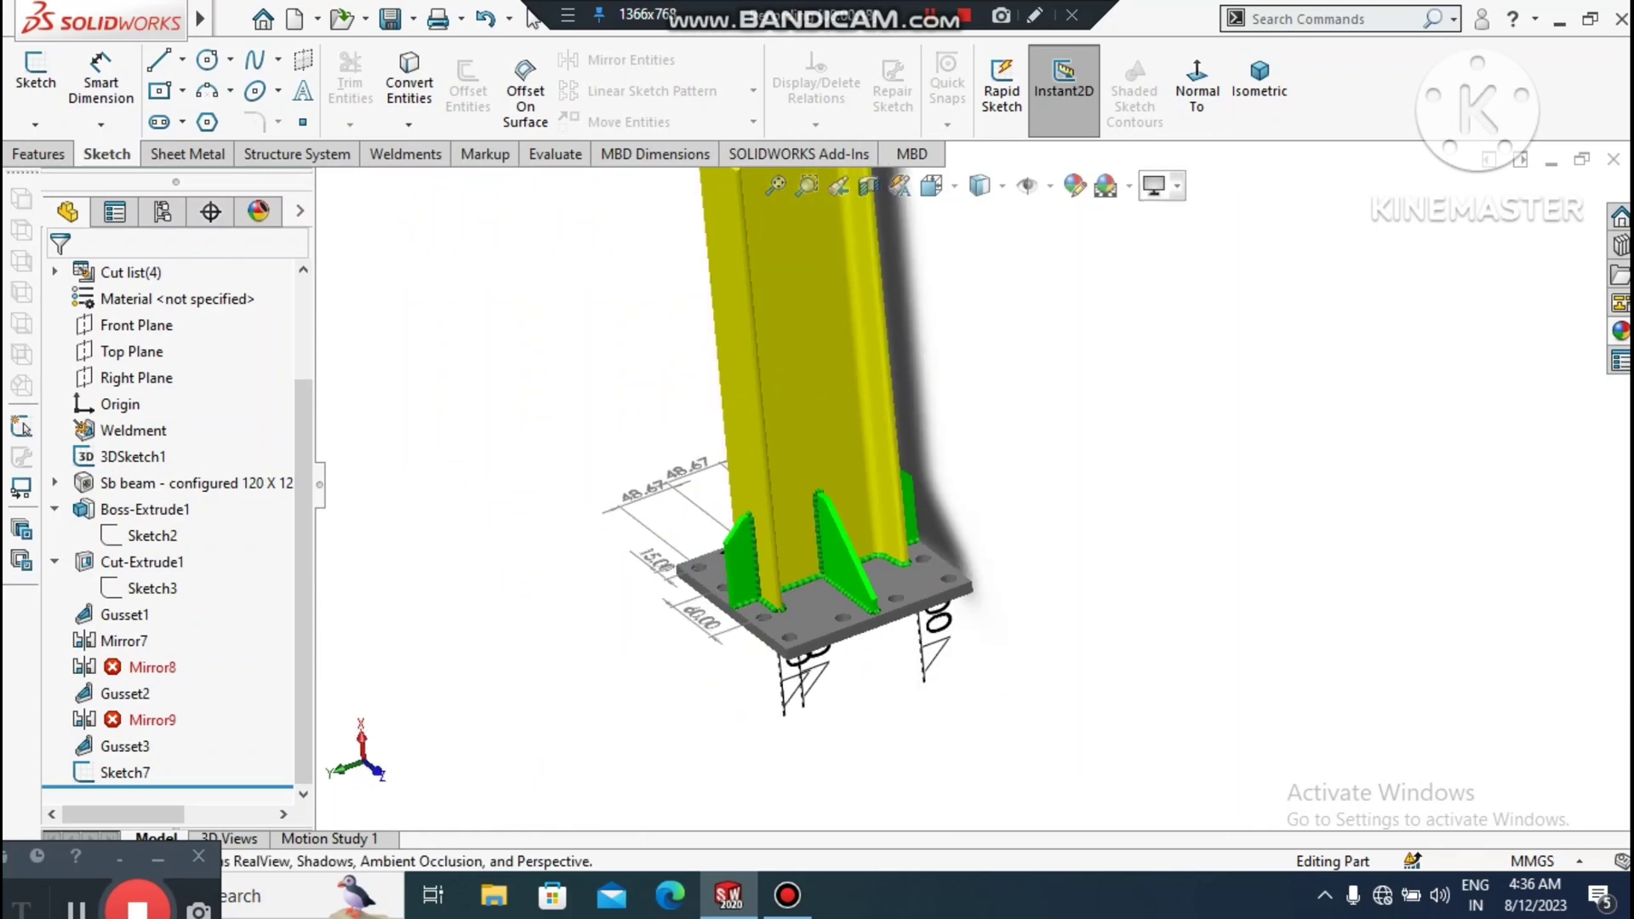
- Turn off shadows in shaded mode for the finished column model
click(1177, 185)
click(1259, 247)
scroll(791, 466, down, 3)
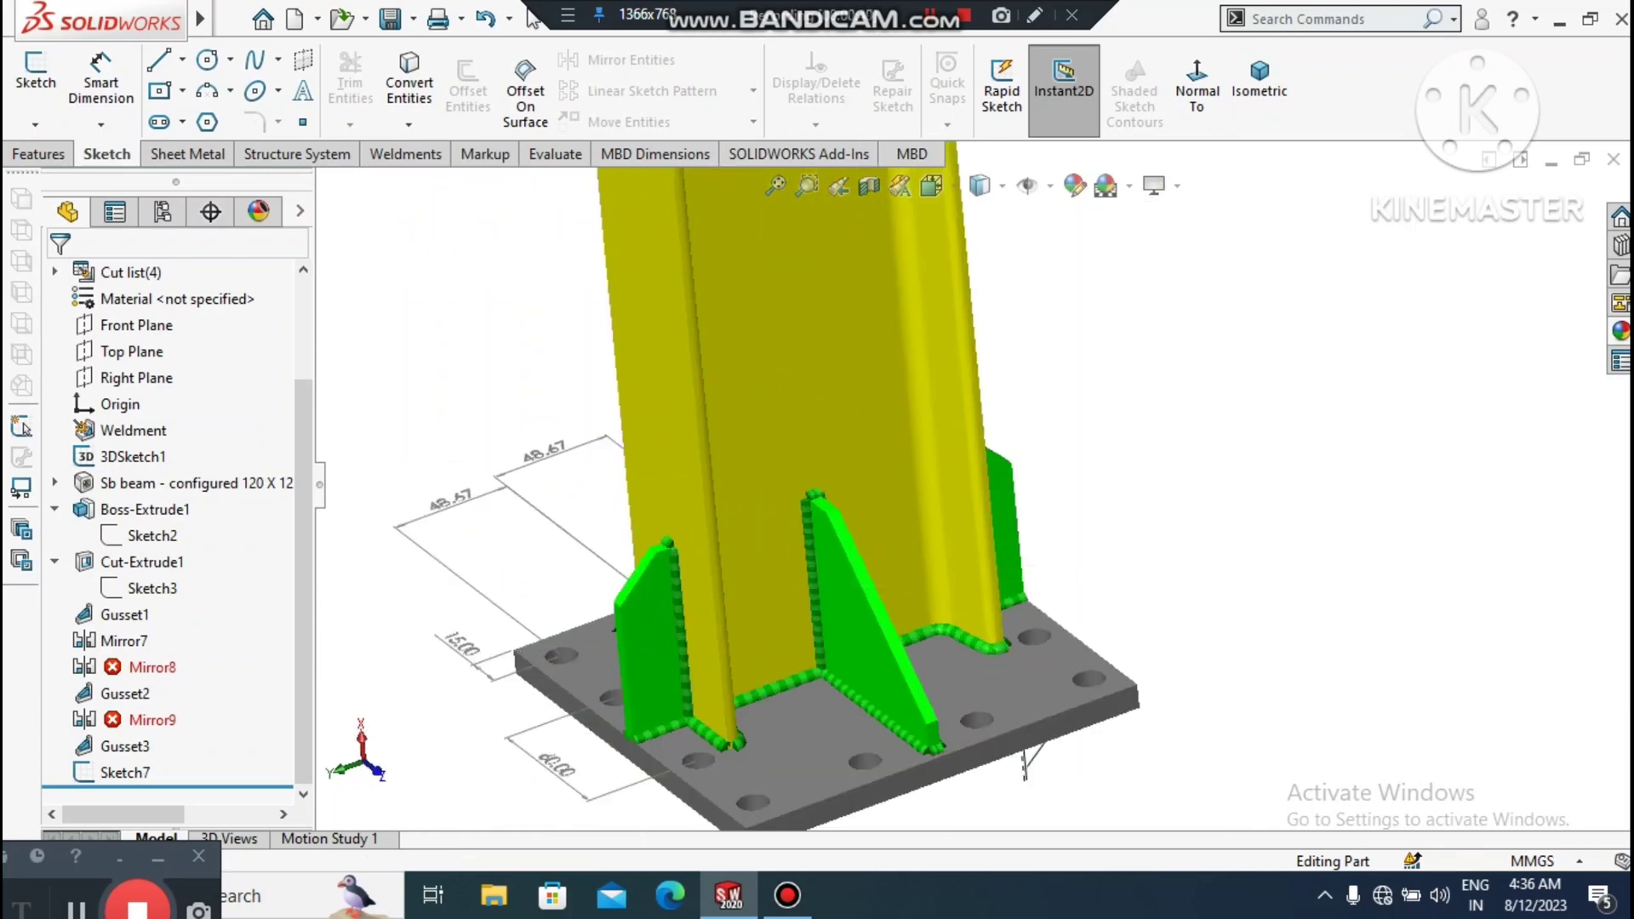
middle_drag(673, 604, 670, 586)
scroll(927, 524, down, 4)
scroll(936, 443, up, 3)
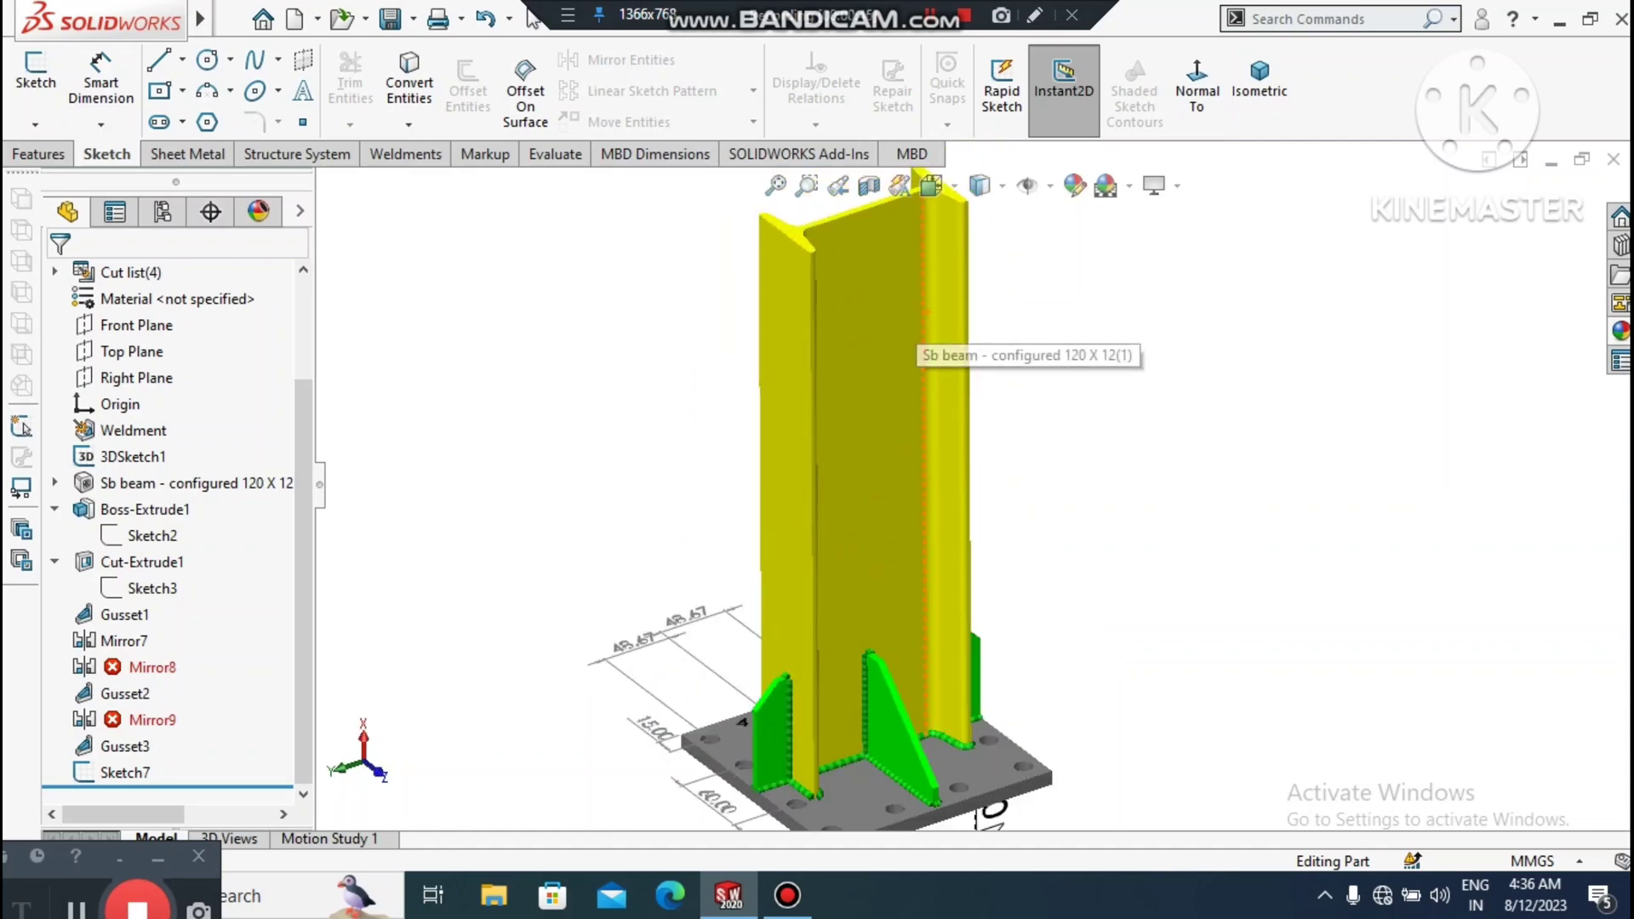
scroll(962, 732, down, 3)
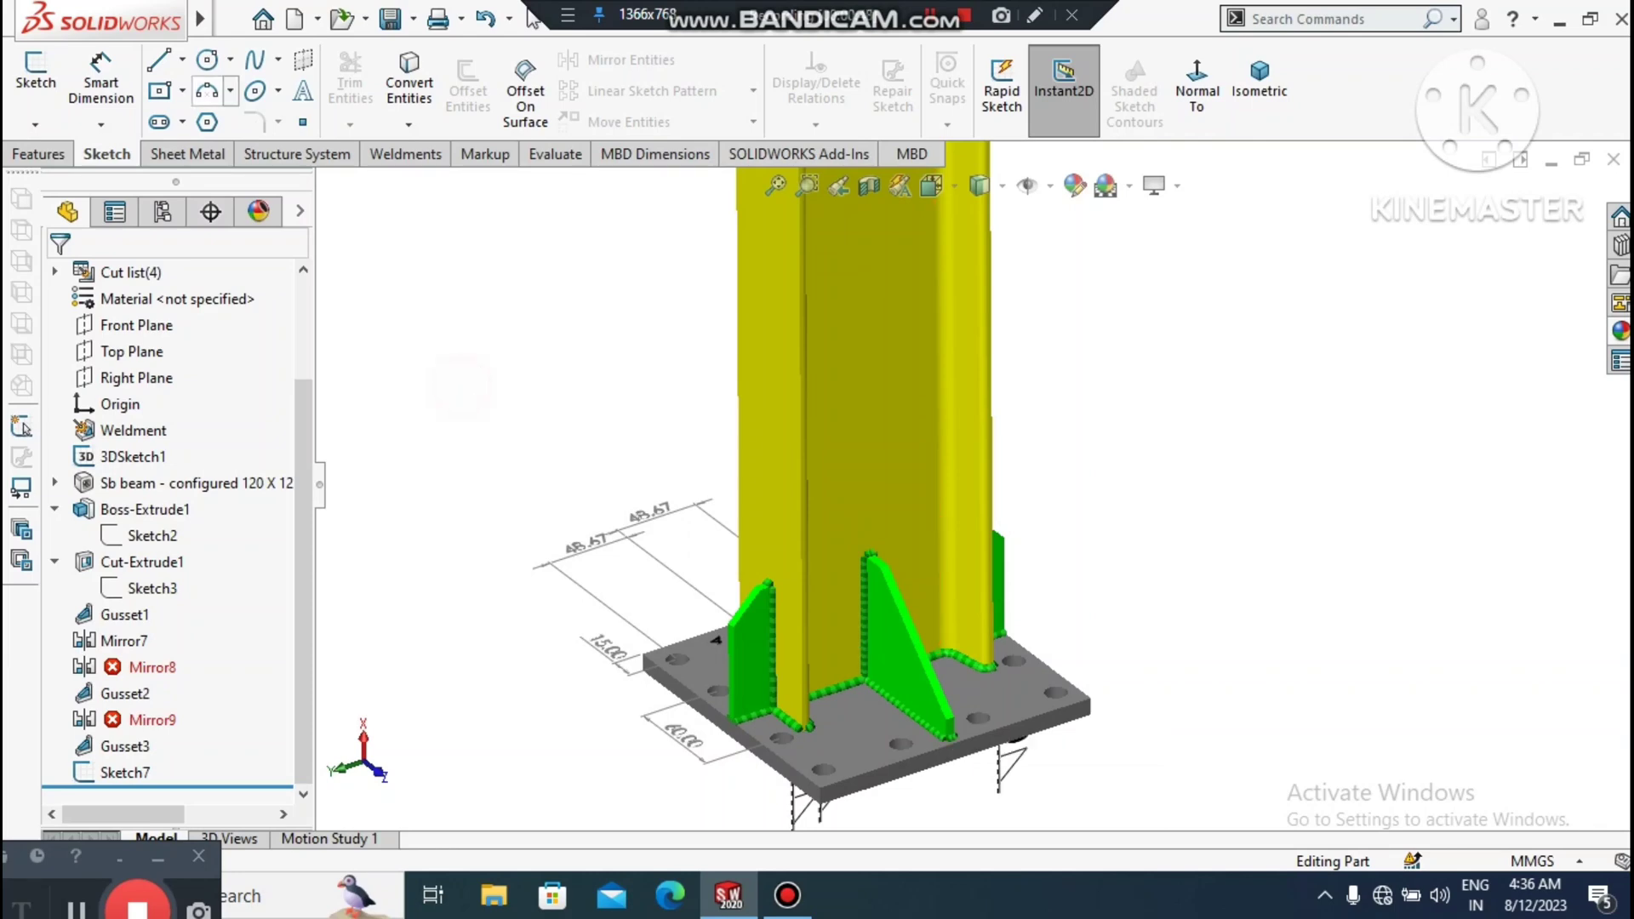
- Create a new part document and apply the Plain White scene to it
click(232, 19)
click(240, 14)
click(231, 19)
click(242, 58)
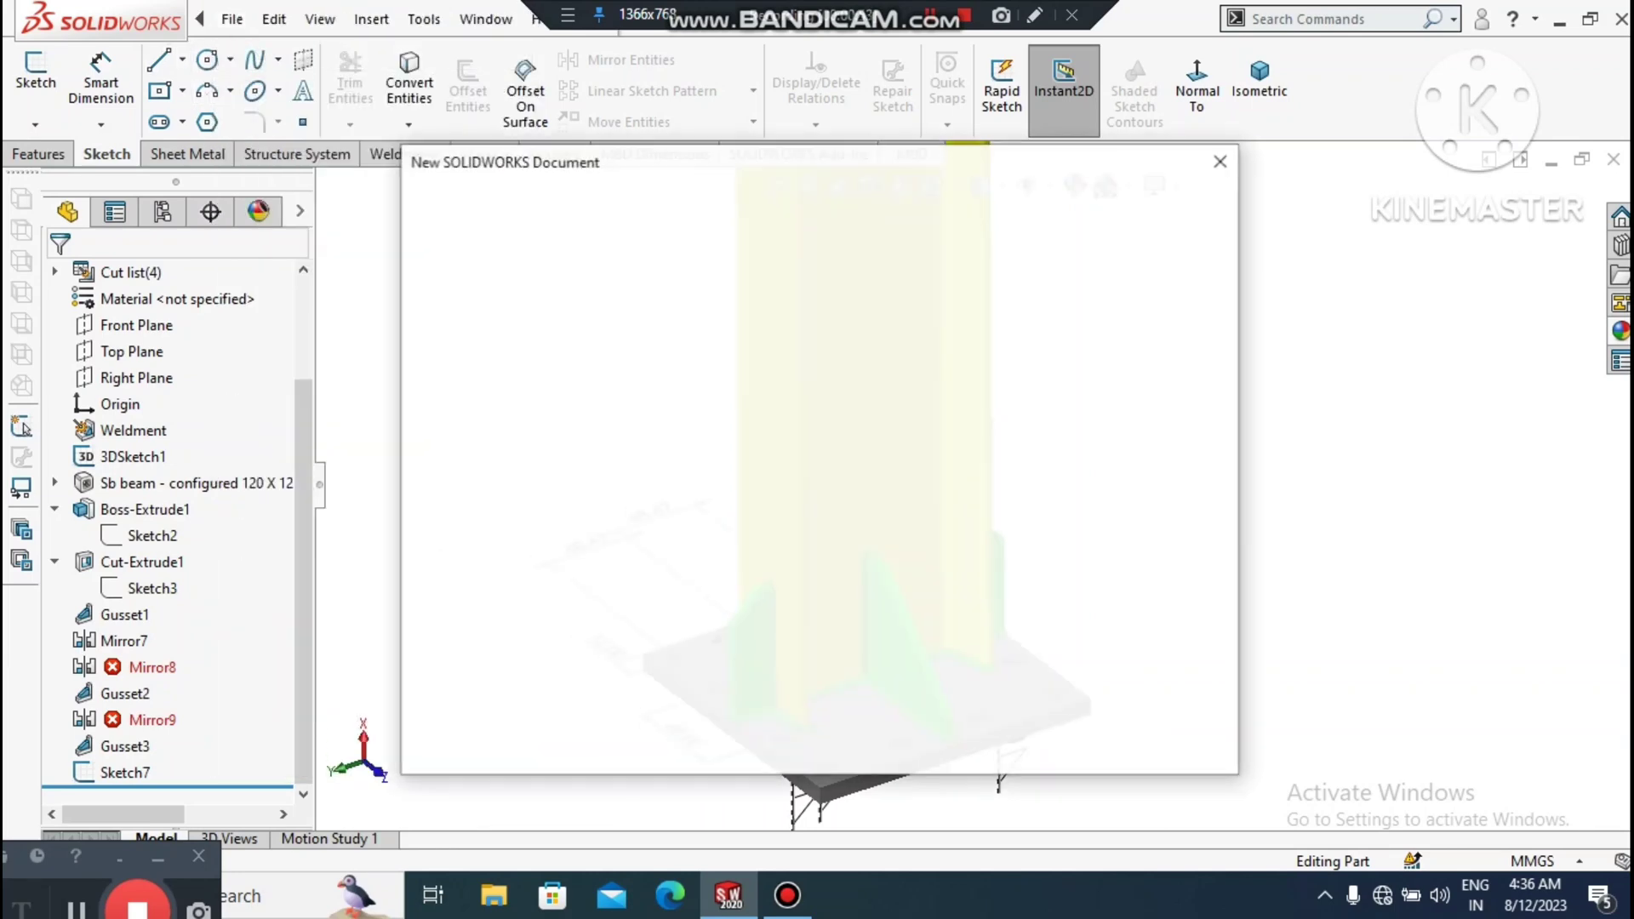
click(933, 729)
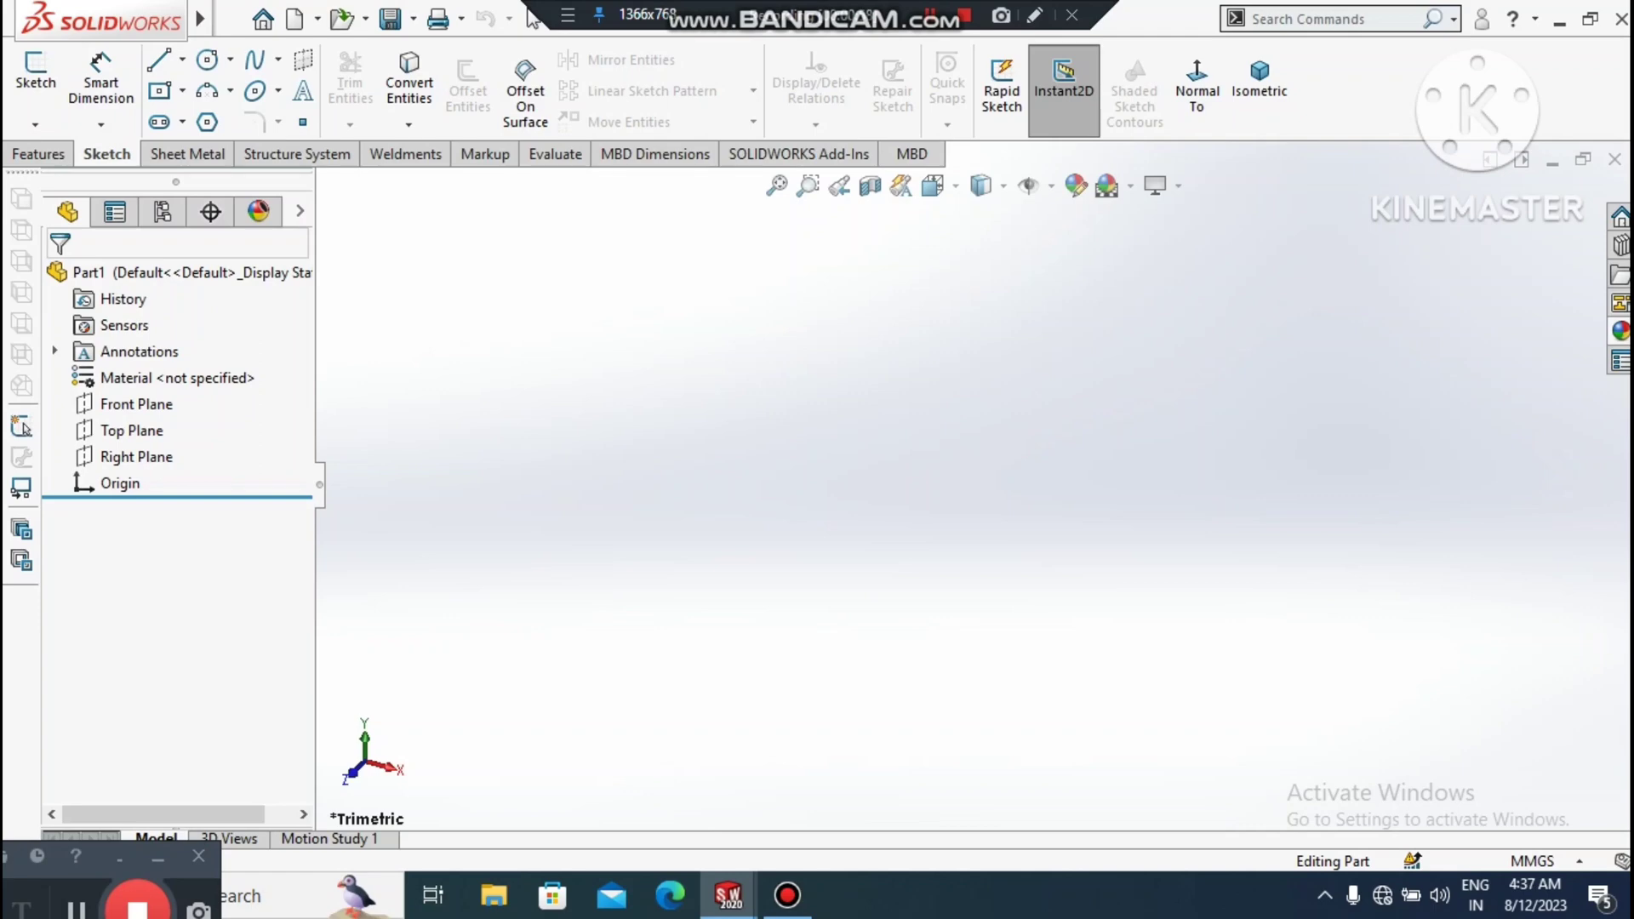
click(1130, 185)
click(1157, 248)
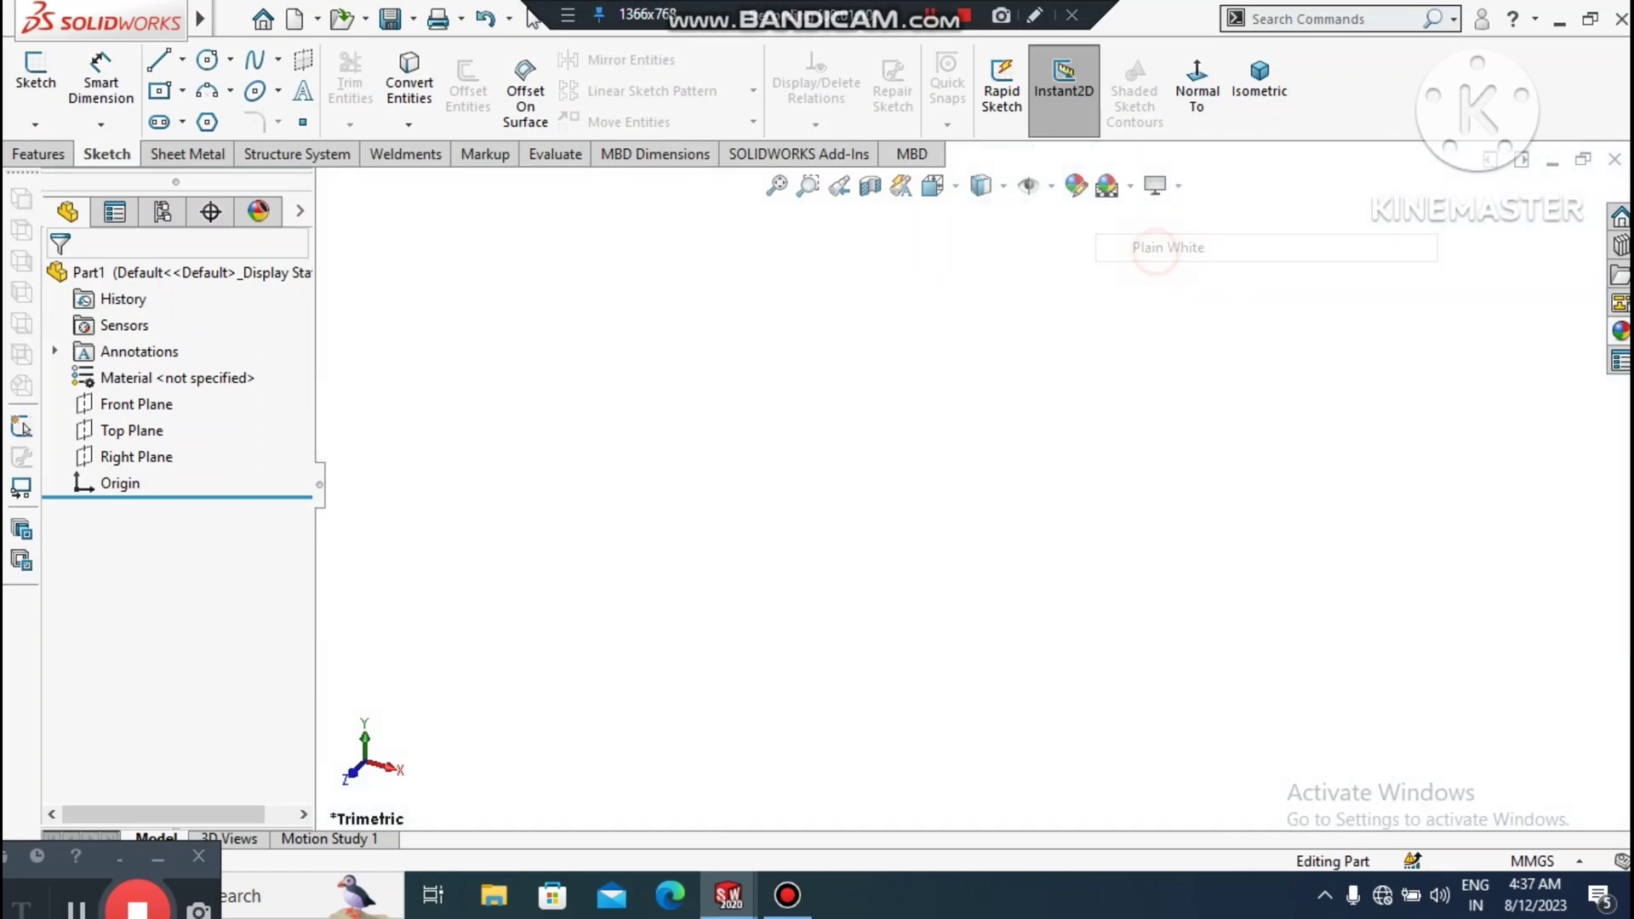
- Start a 3D sketch and orient the view normal to the Front Plane
right_click(123, 404)
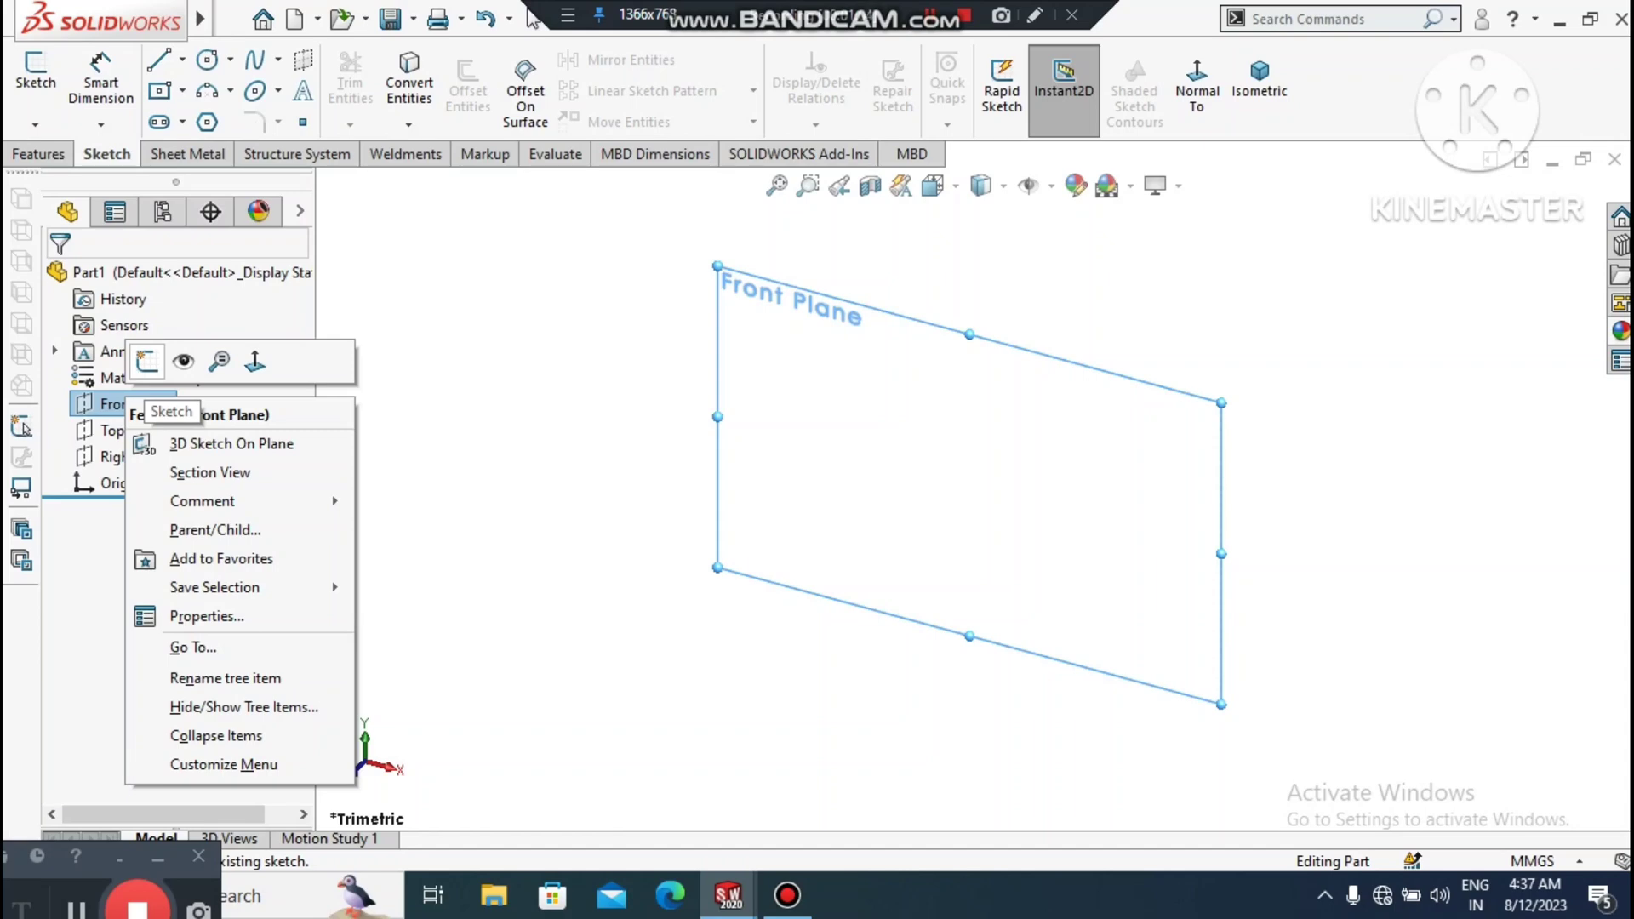
click(148, 361)
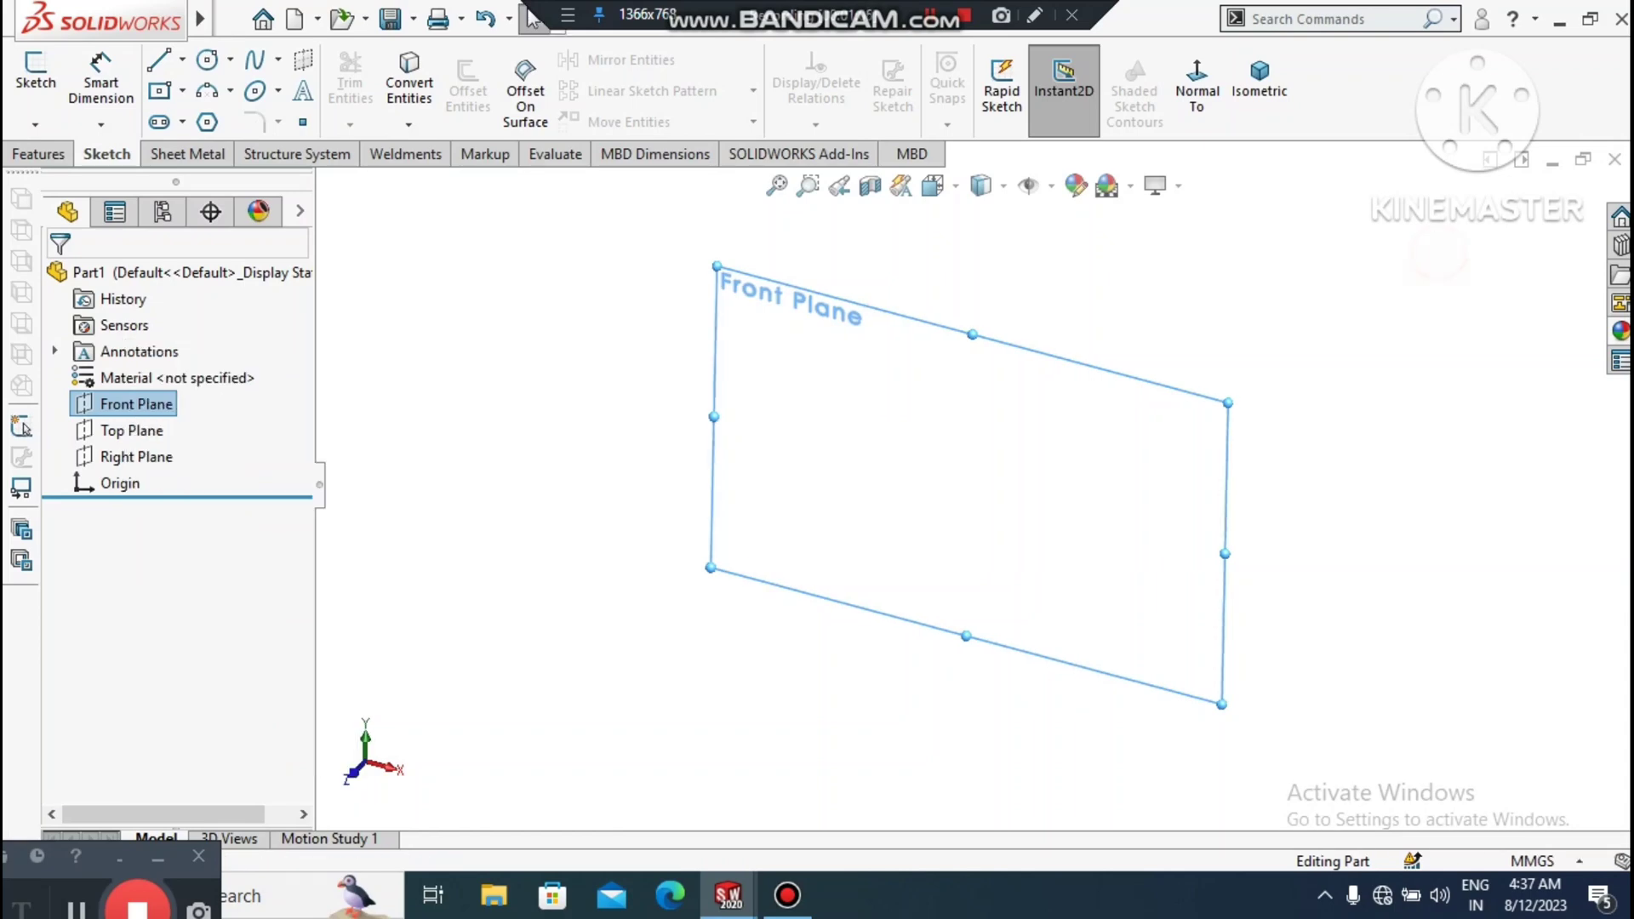
click(35, 124)
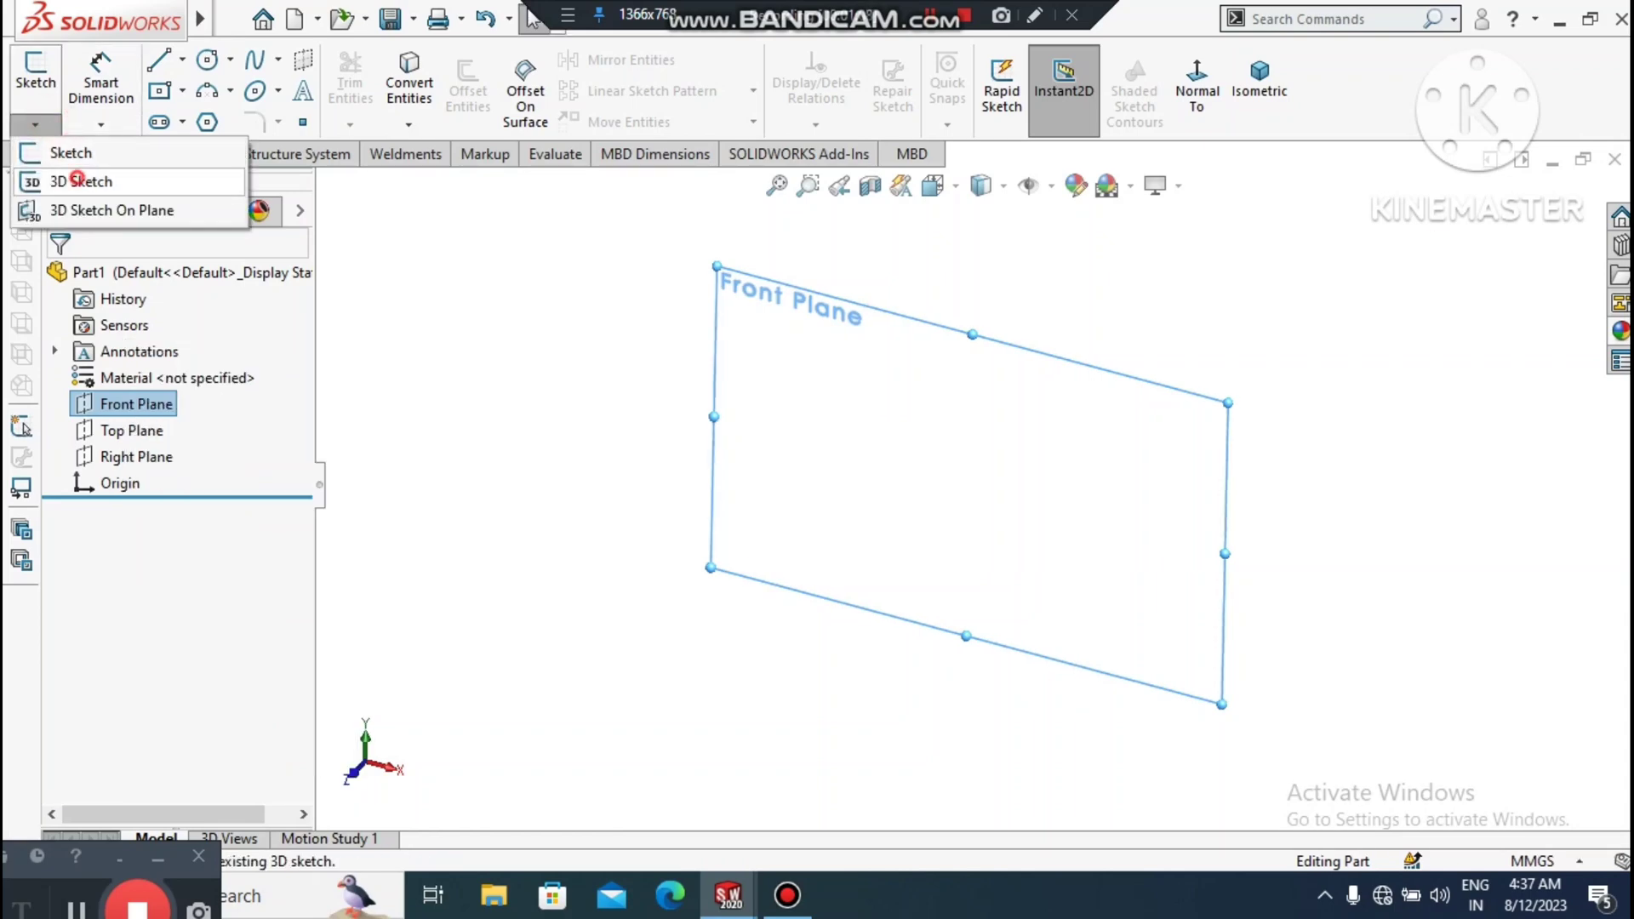
click(79, 182)
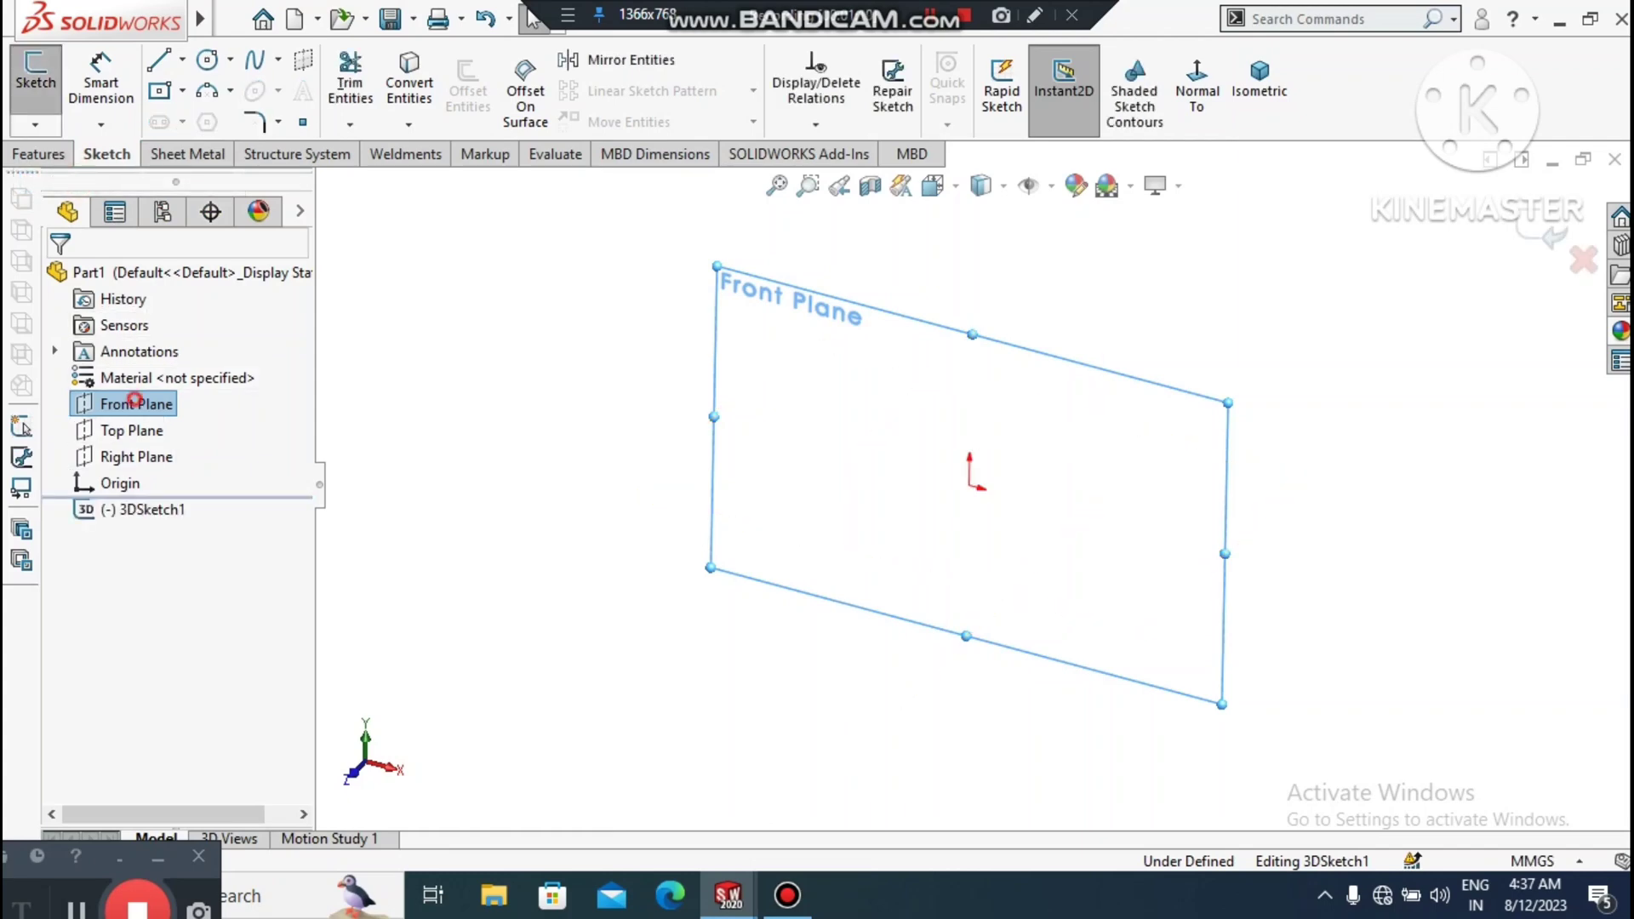
click(136, 403)
click(136, 403)
click(1196, 90)
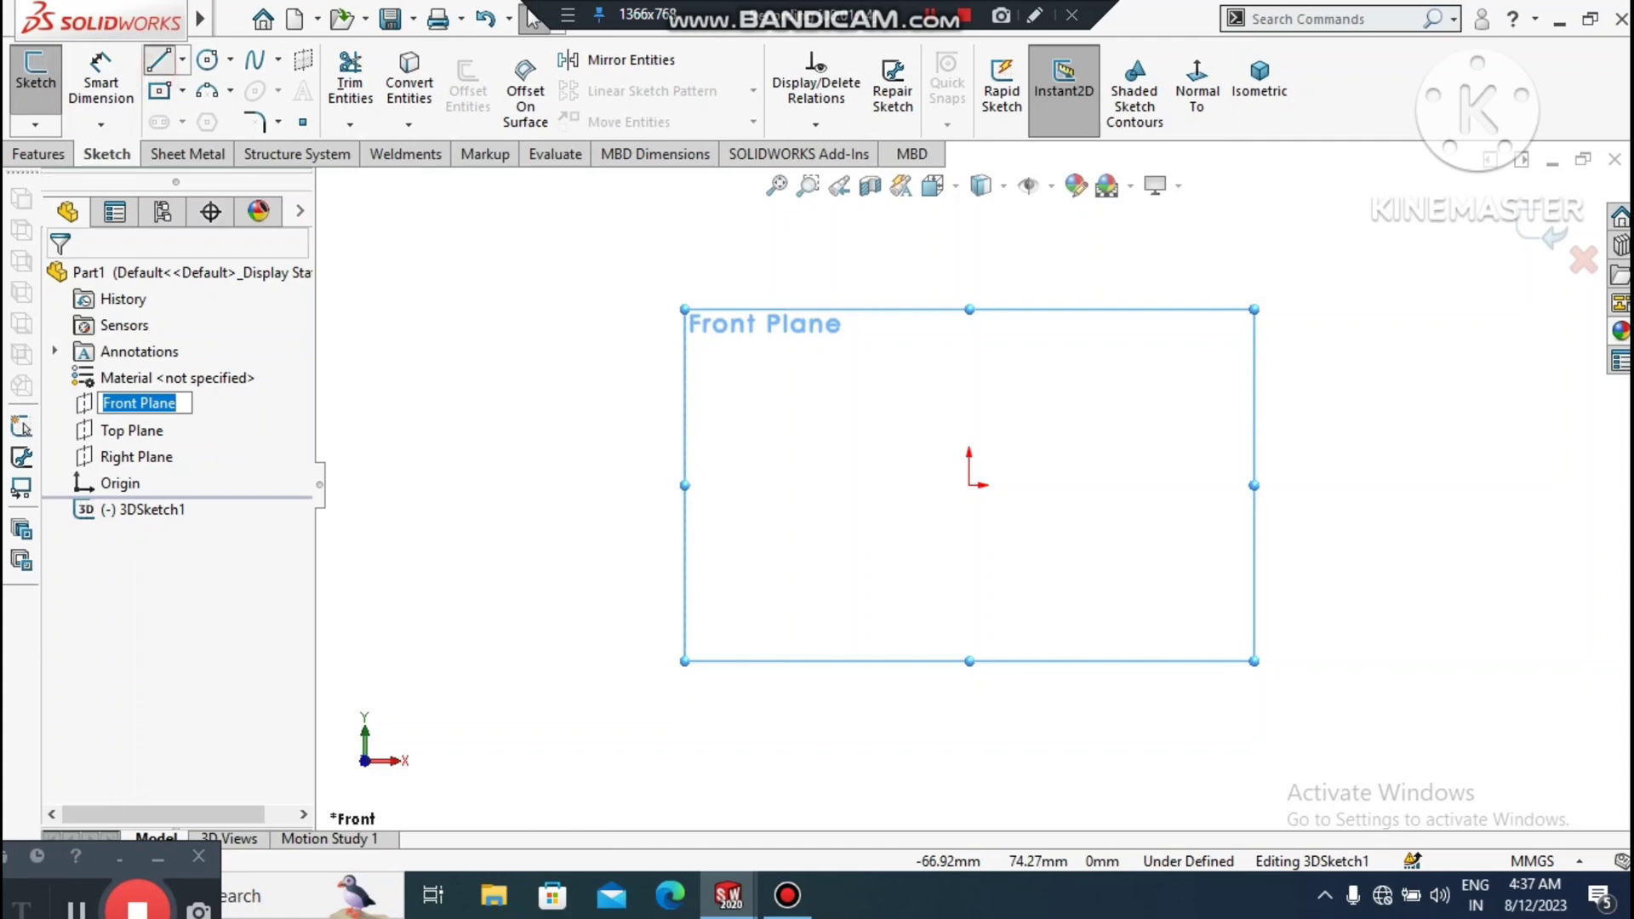
- Sketch a vertical line about 87 mm long upward from the origin
click(159, 60)
scroll(1199, 448, up, 1)
scroll(1138, 299, down, 2)
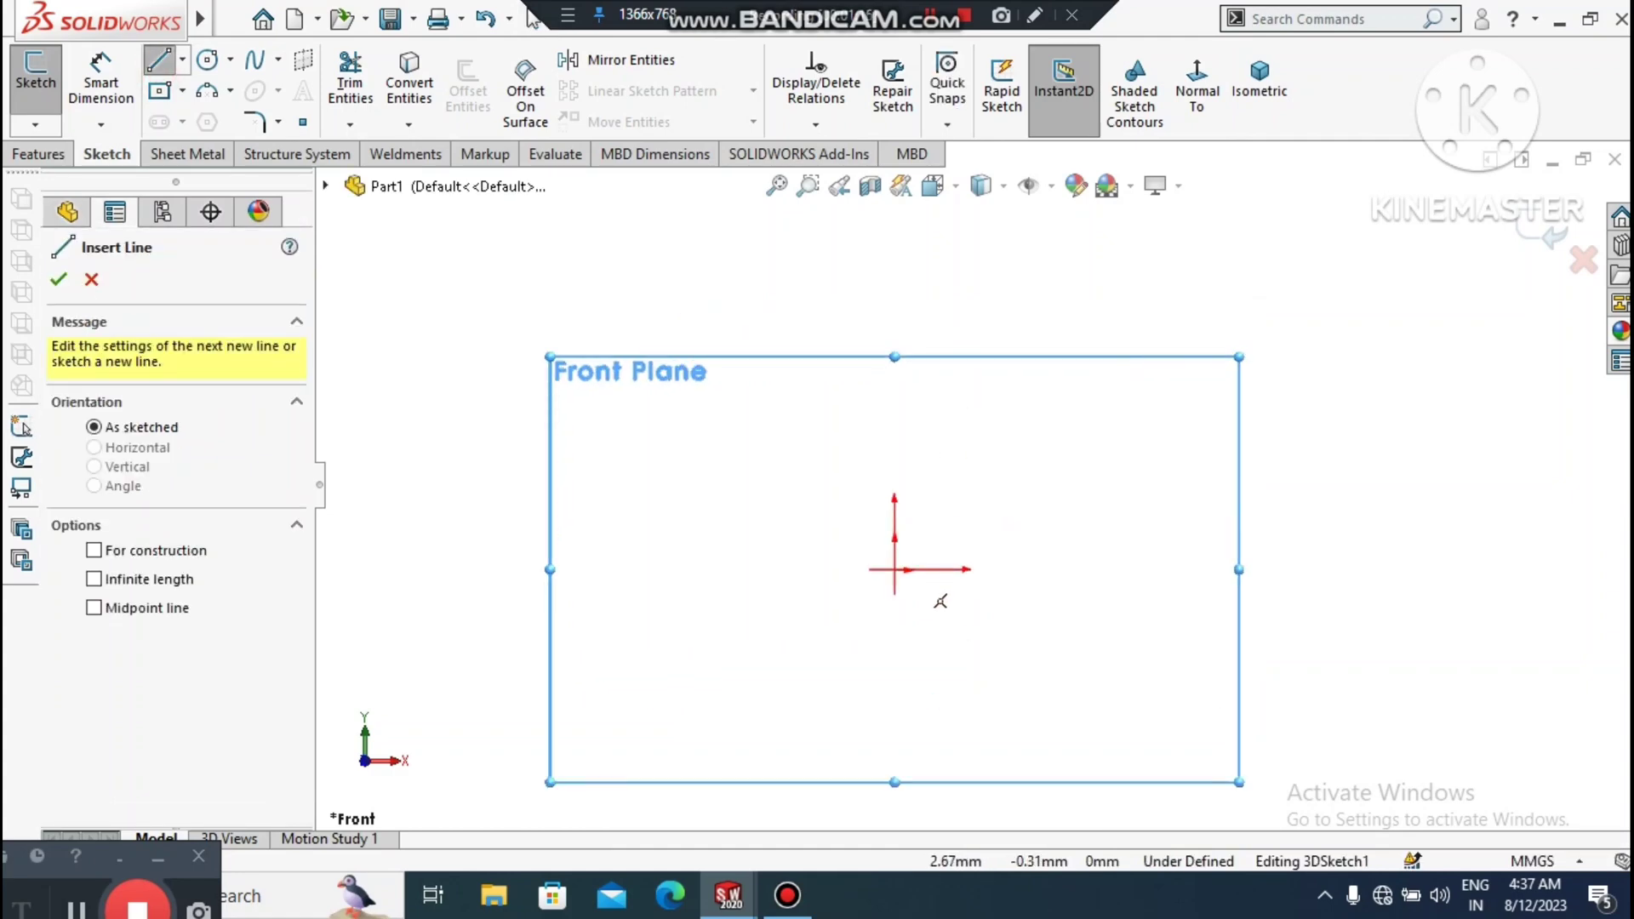
click(894, 570)
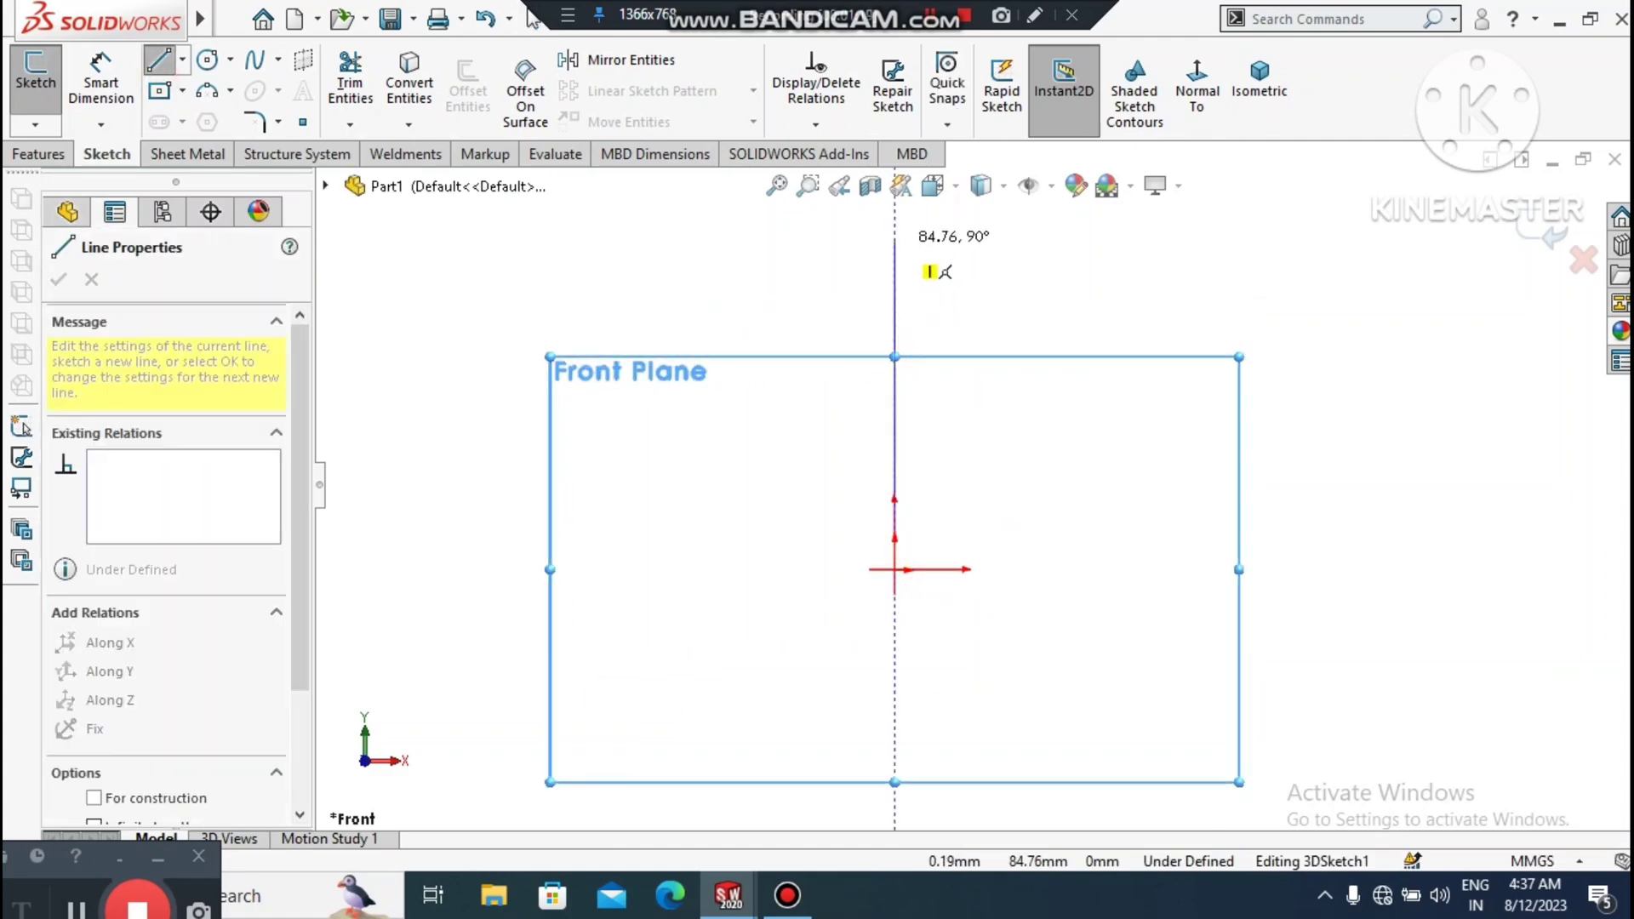
click(894, 234)
key(Escape)
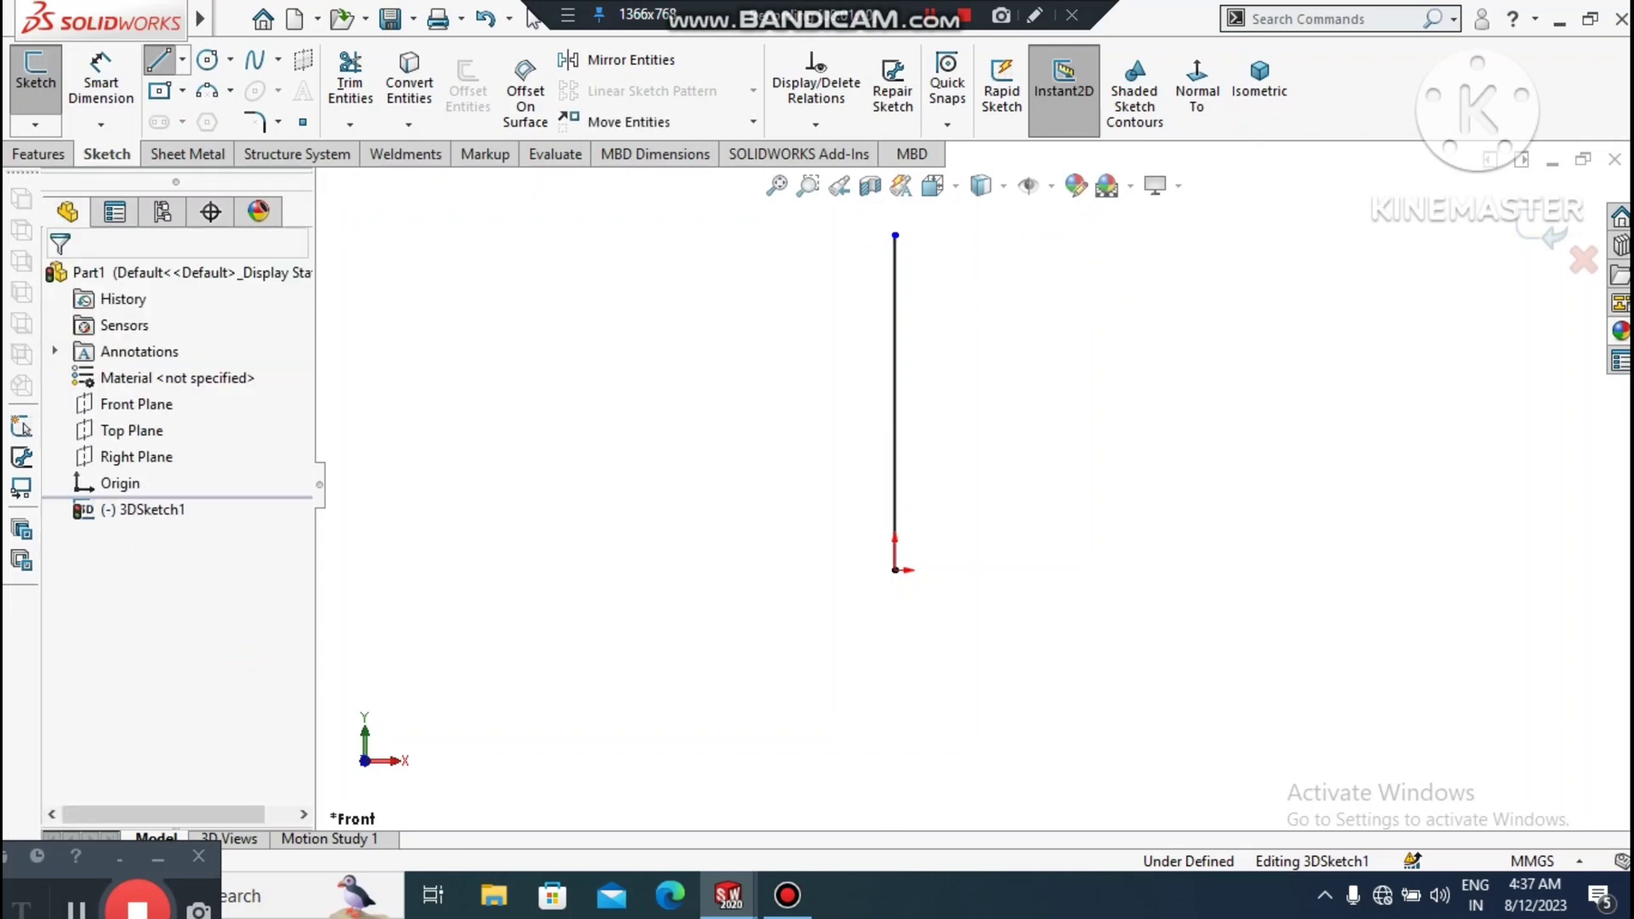
- Dimension the vertical line's length to 400 mm and exit the 3D sketch
click(100, 81)
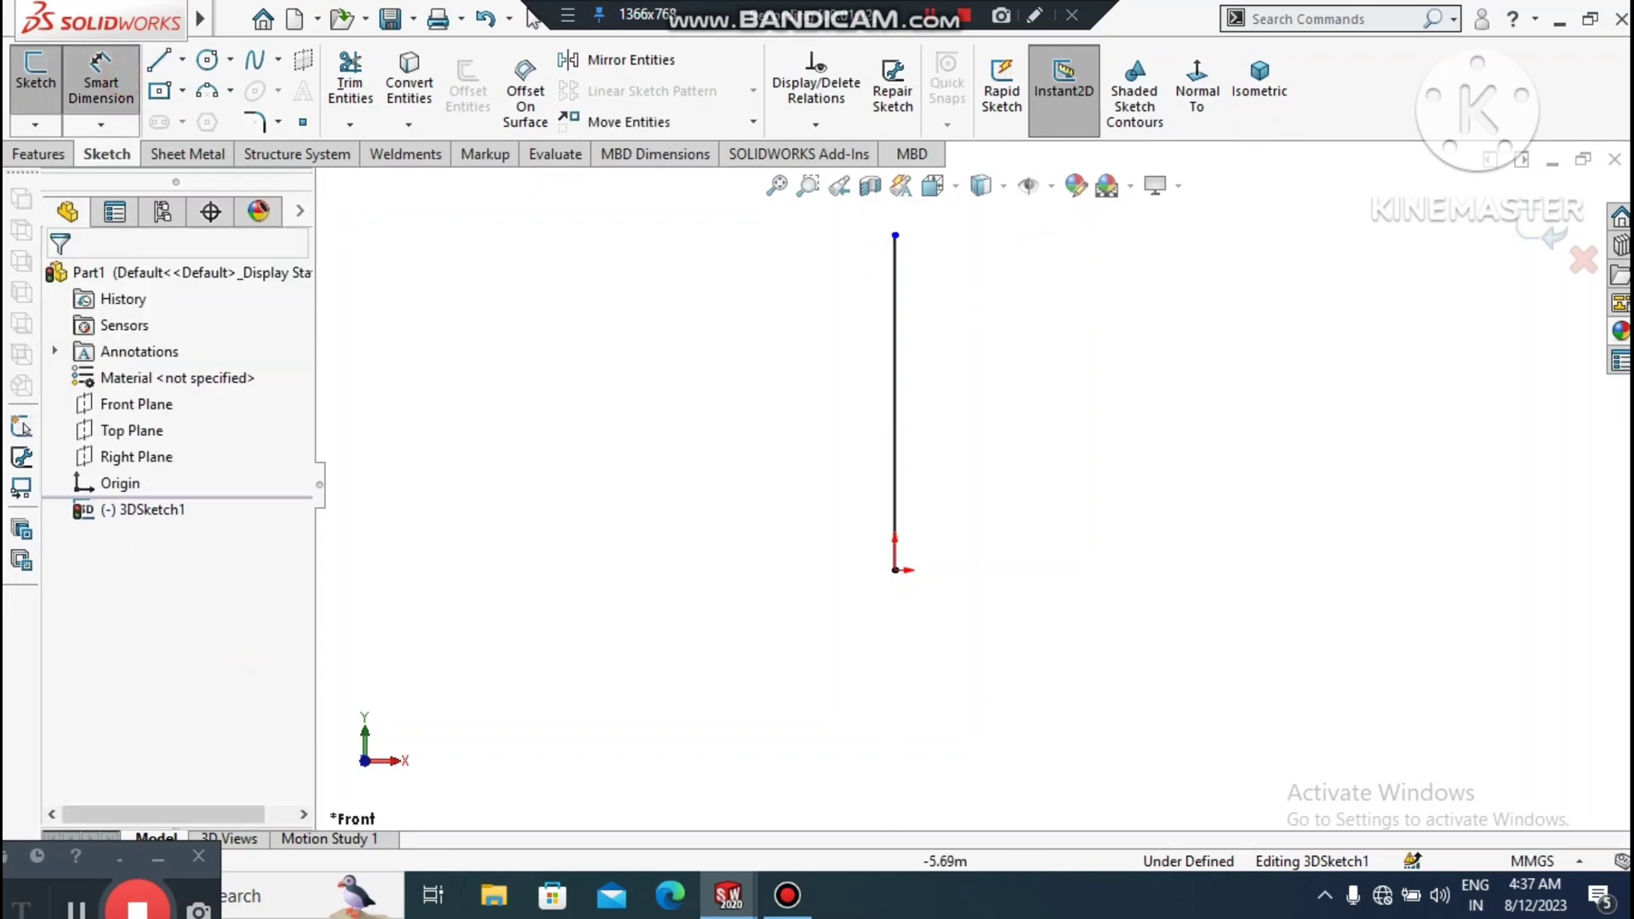
click(894, 400)
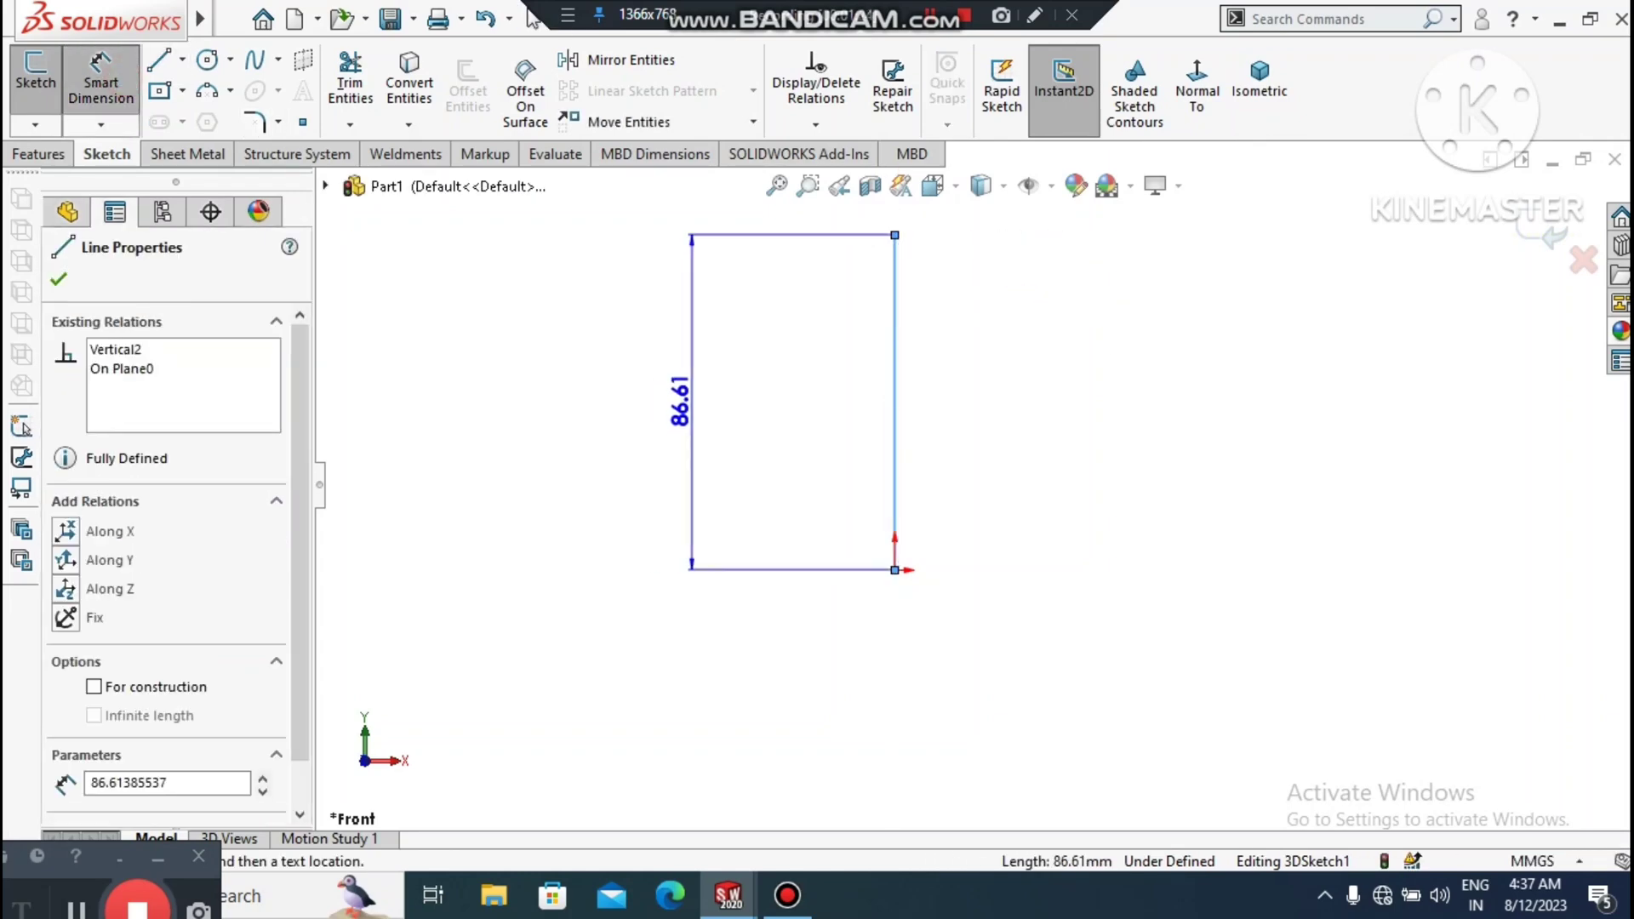
click(693, 400)
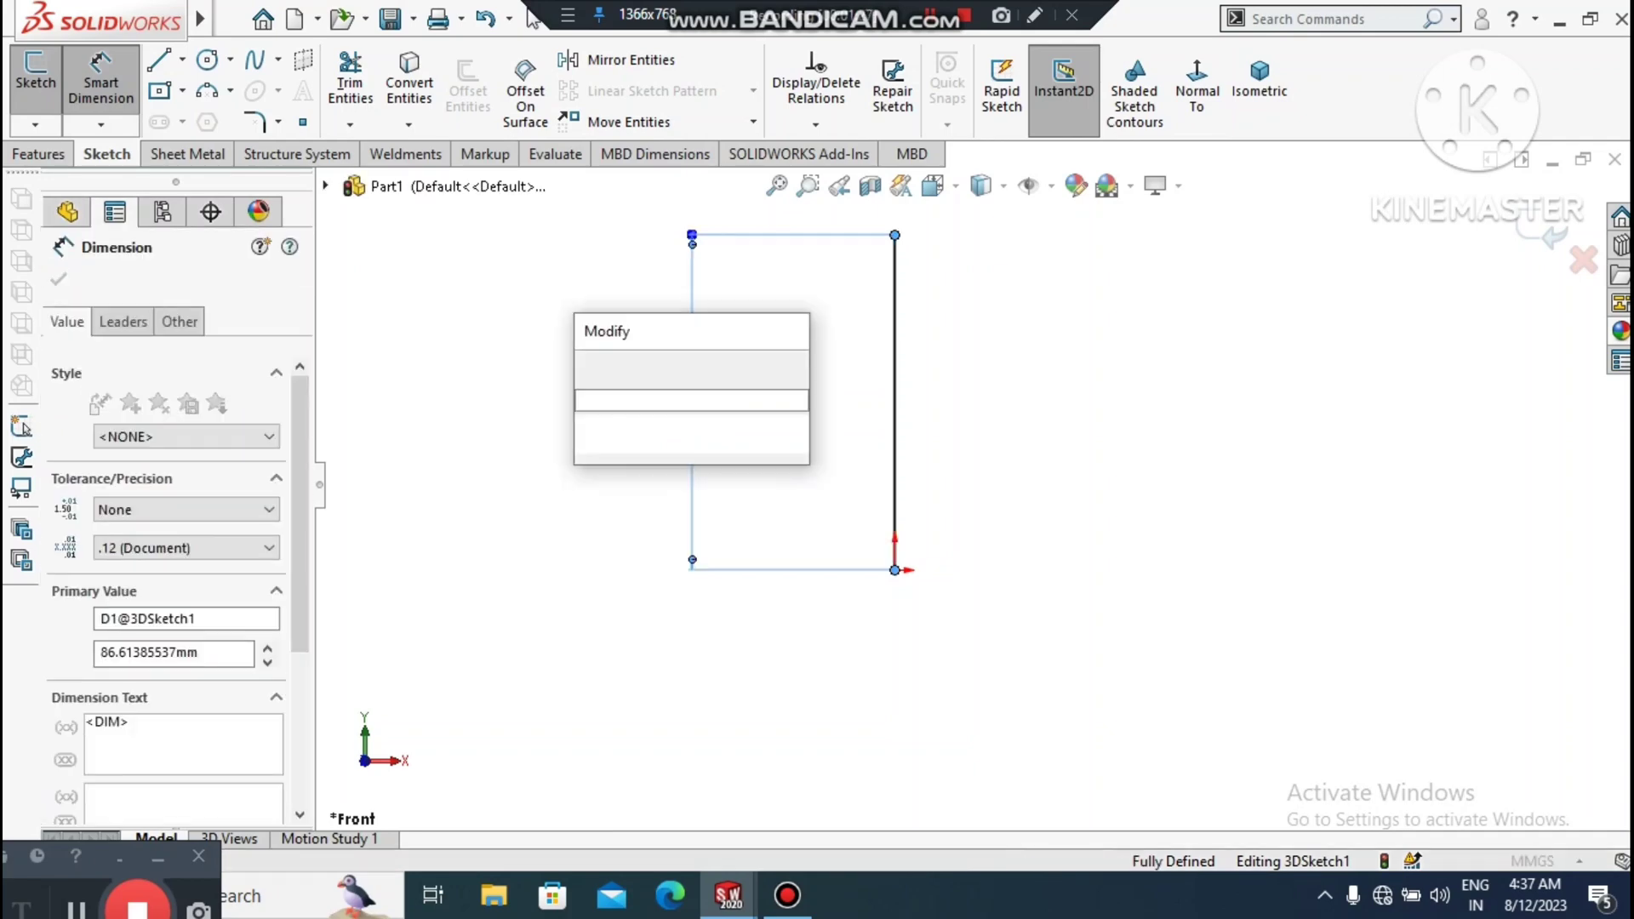
text(4)
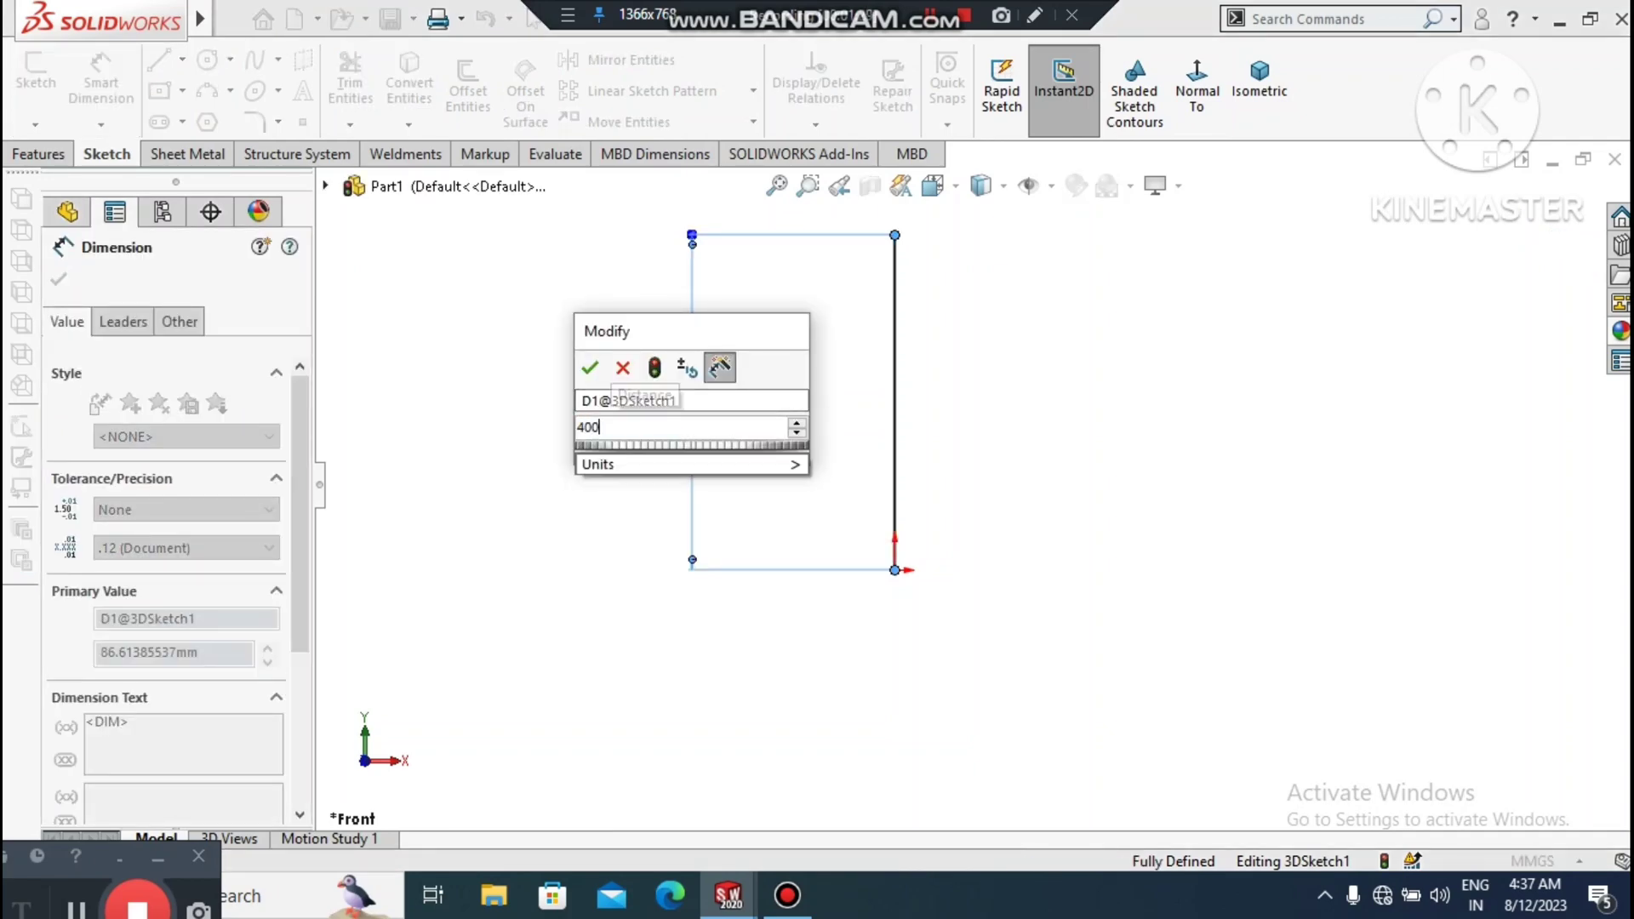
text(00)
key(Return)
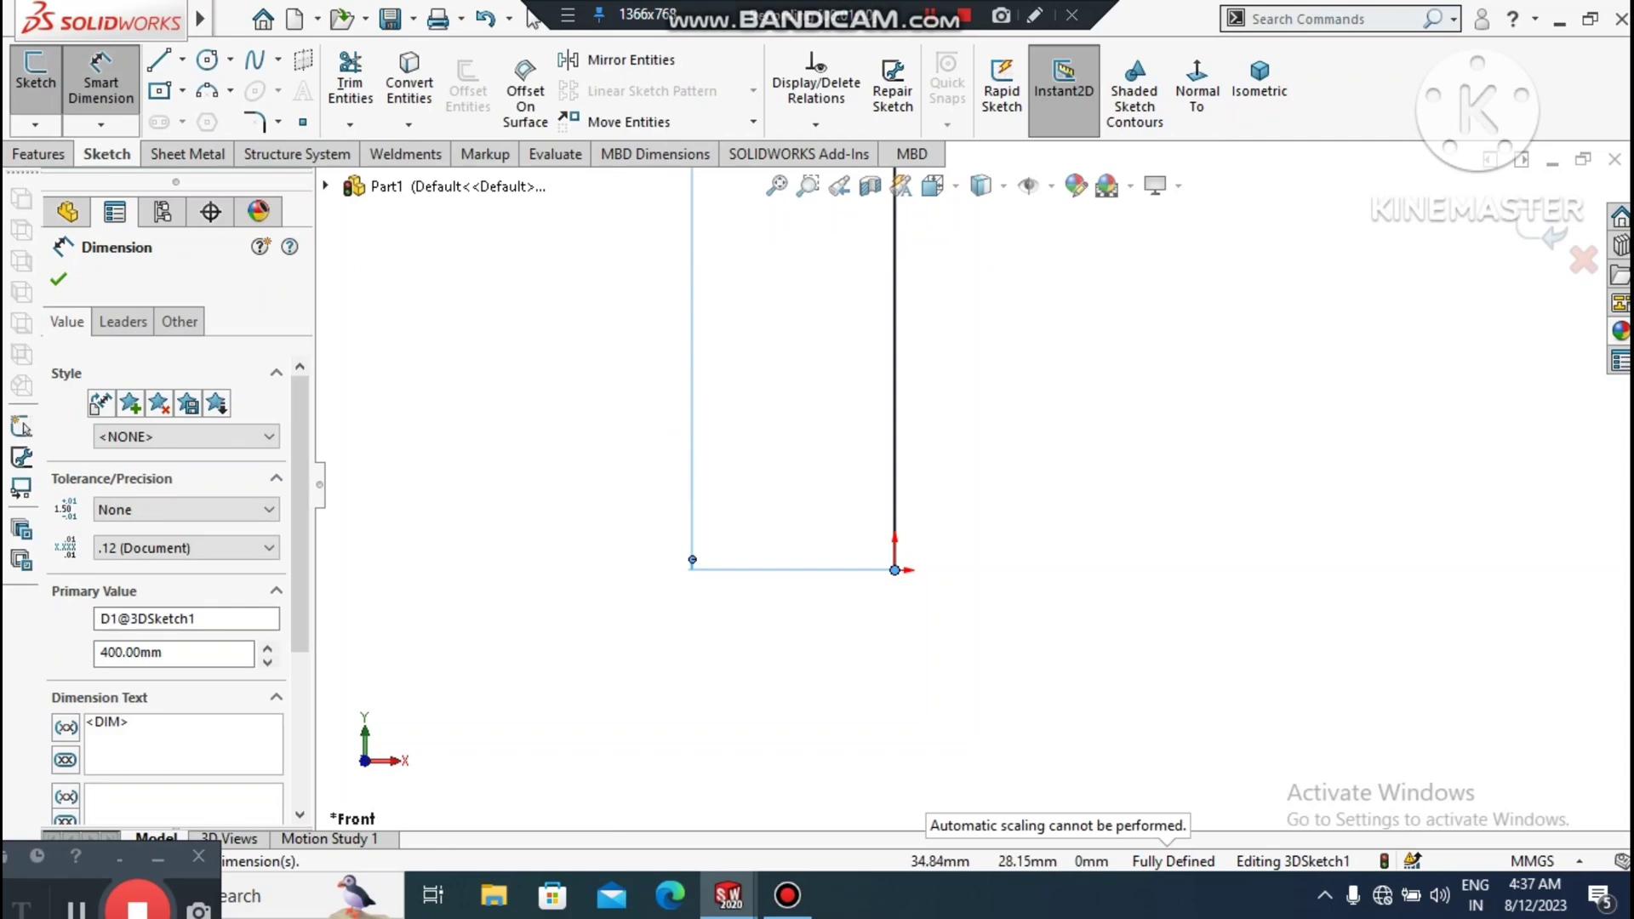
scroll(1030, 451, up, 8)
scroll(1012, 311, down, 3)
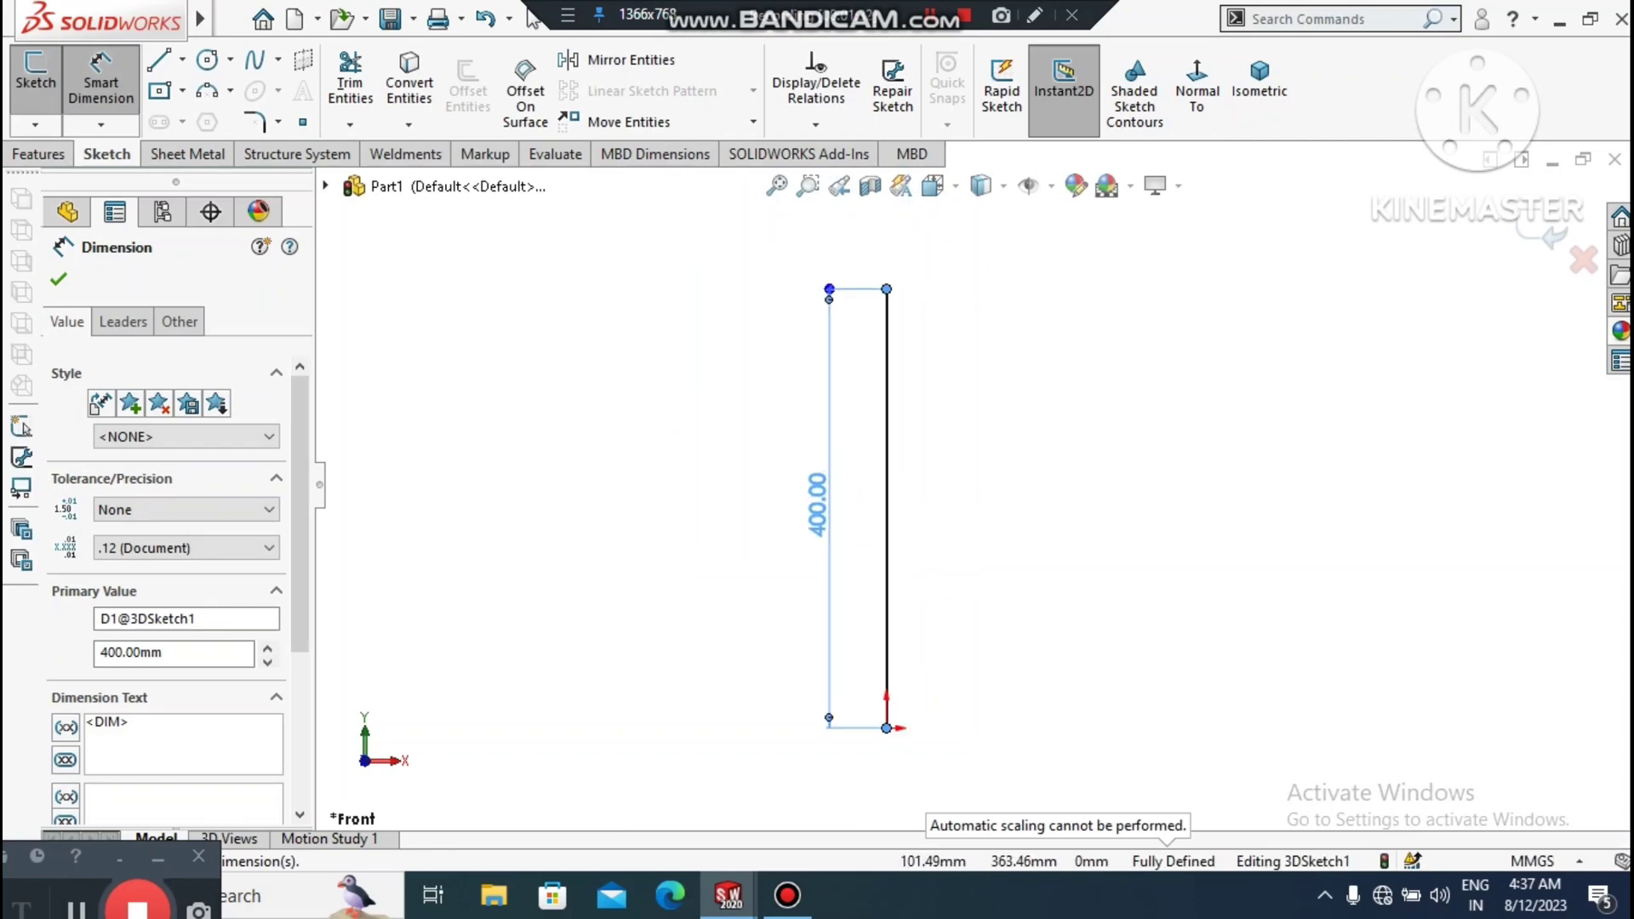
click(1093, 543)
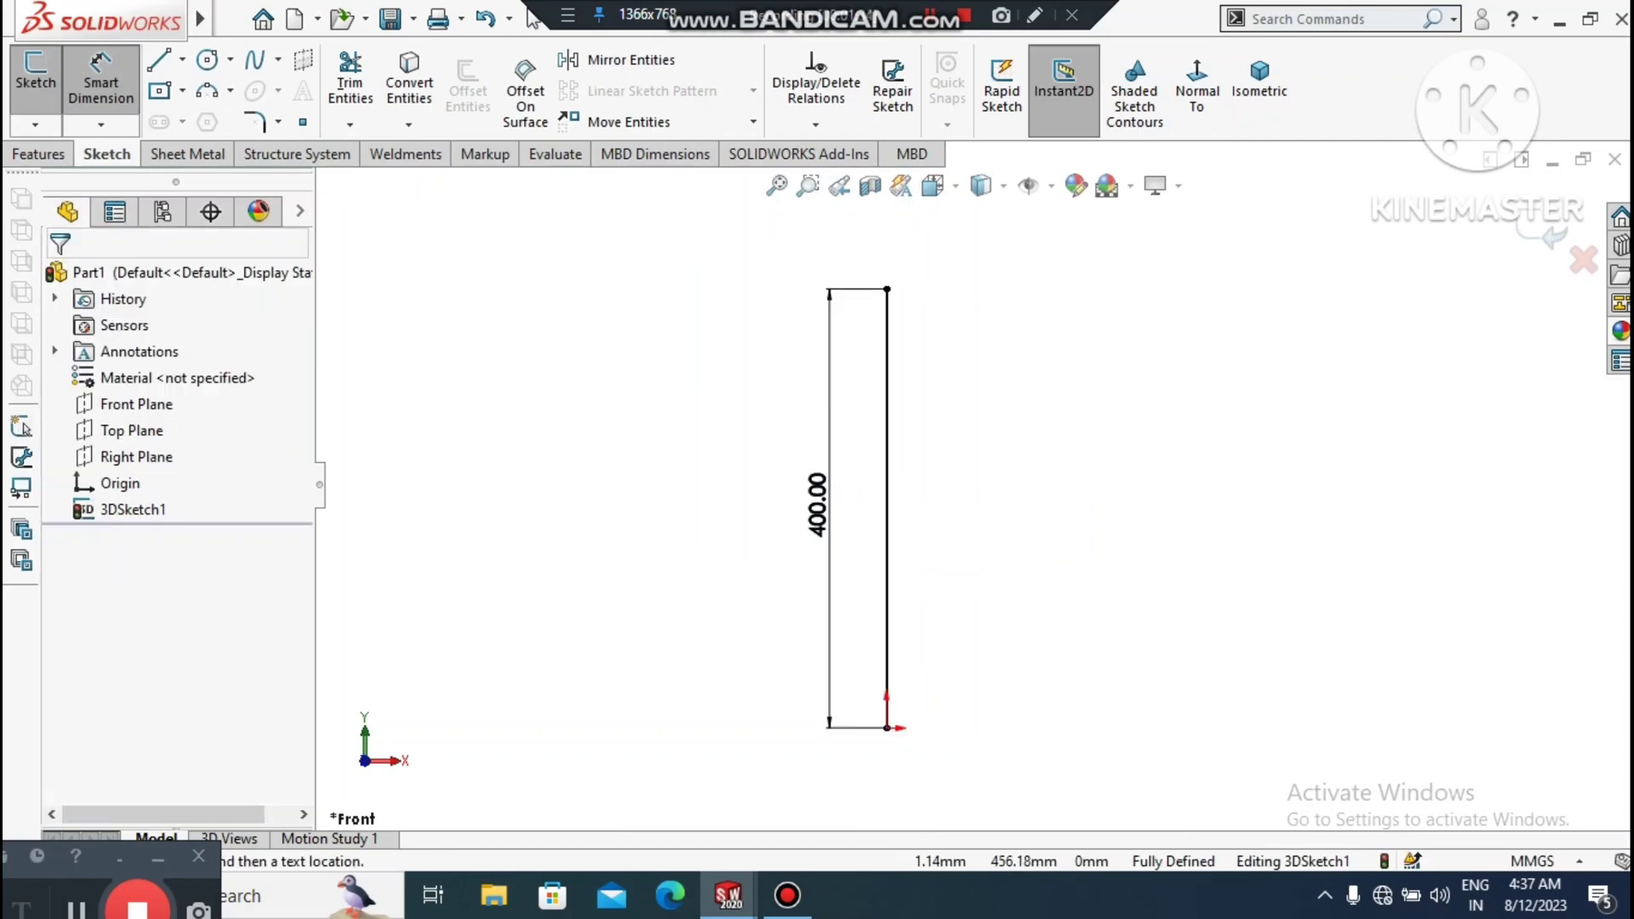
click(406, 154)
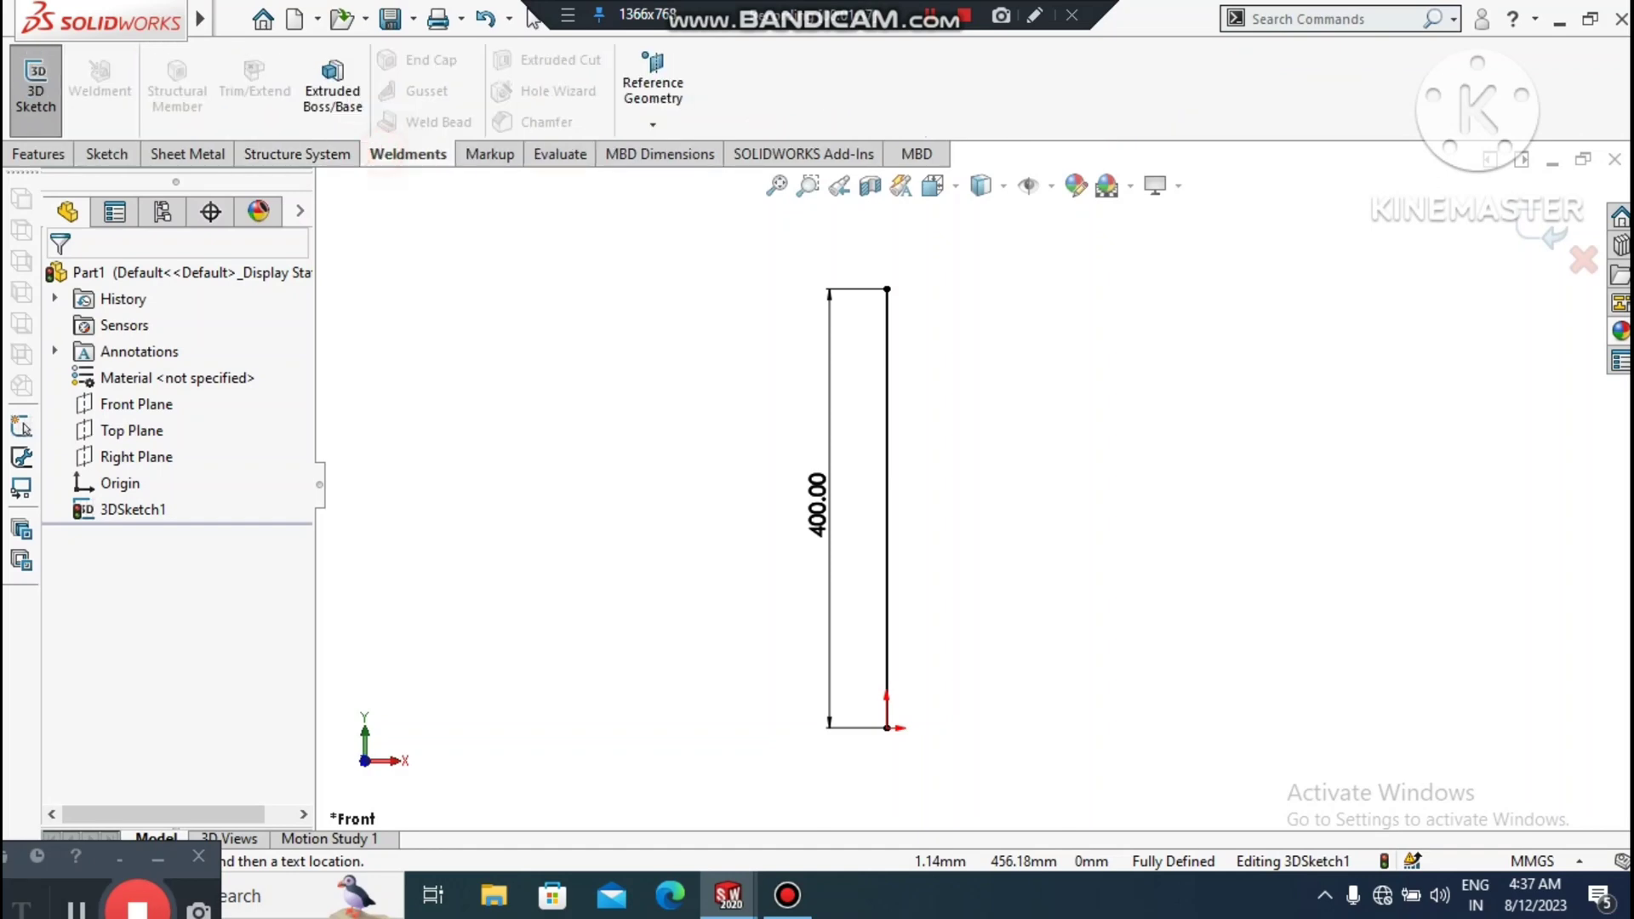
click(1542, 232)
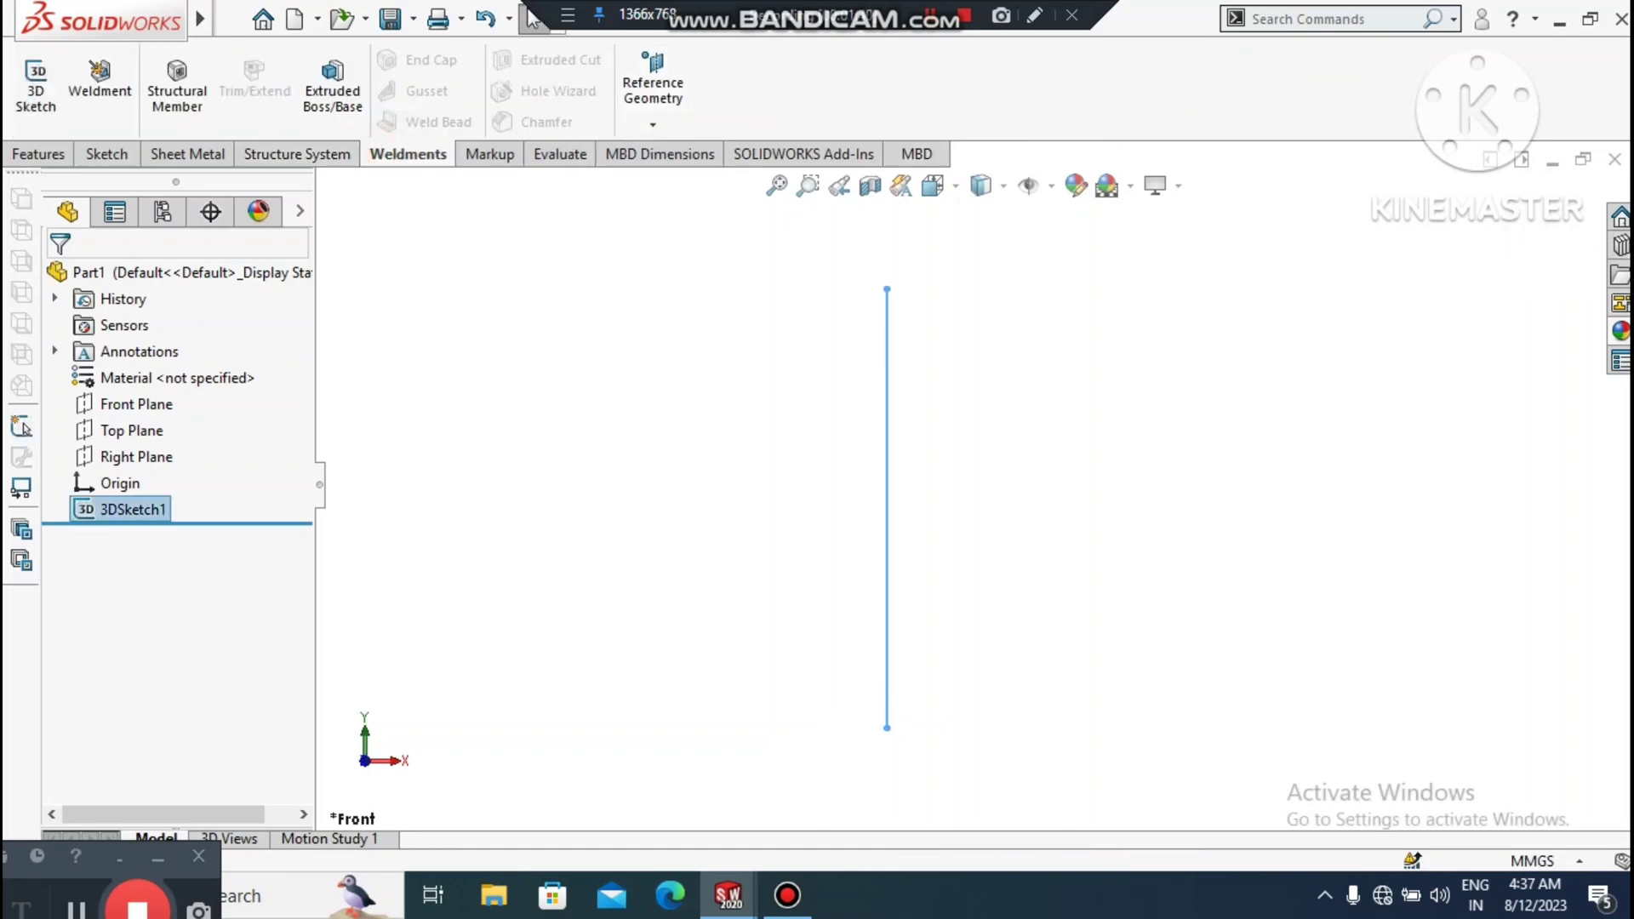
click(1298, 391)
- Set up a structural member with the iso standard, the sb beam - Configured profile and size 120 x 12
click(177, 92)
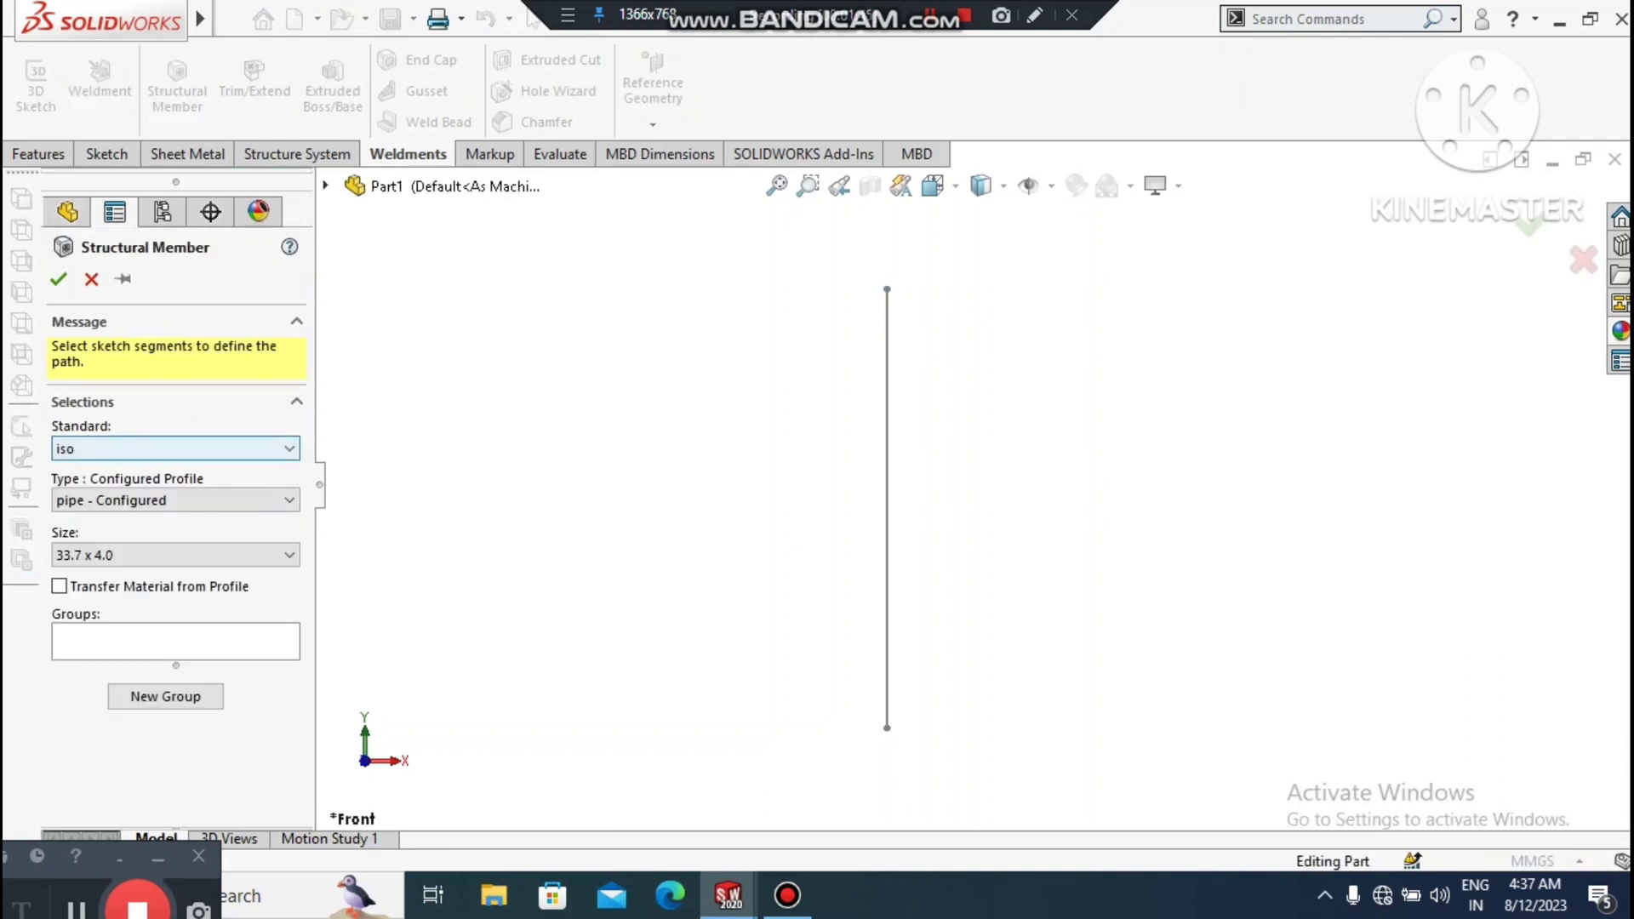
click(113, 449)
click(92, 495)
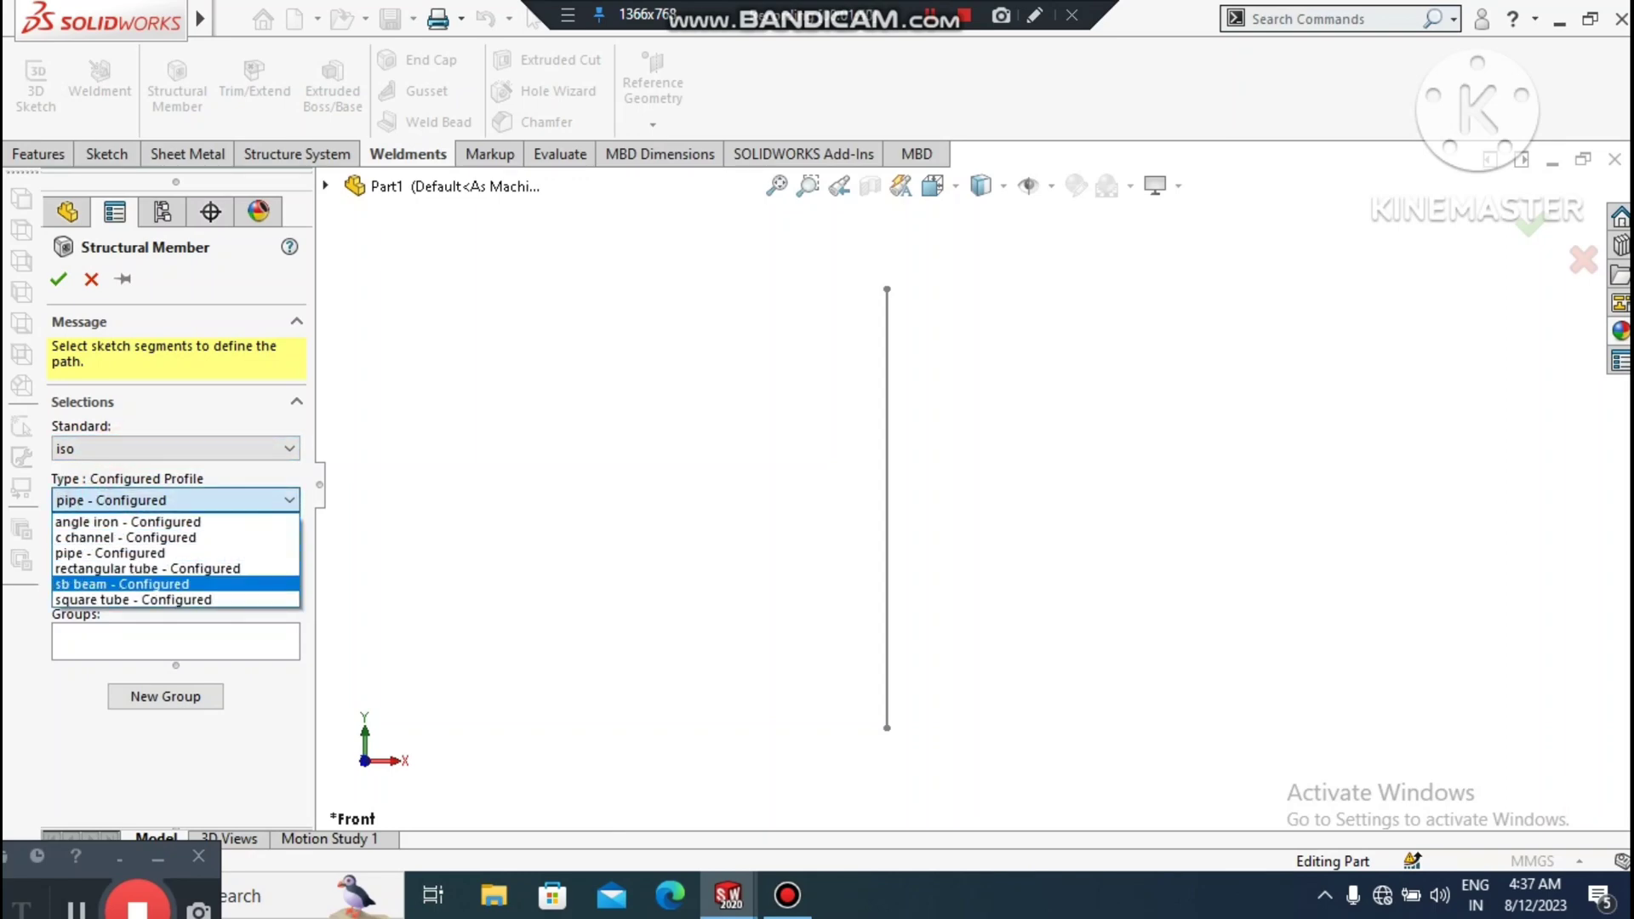
click(90, 583)
click(174, 554)
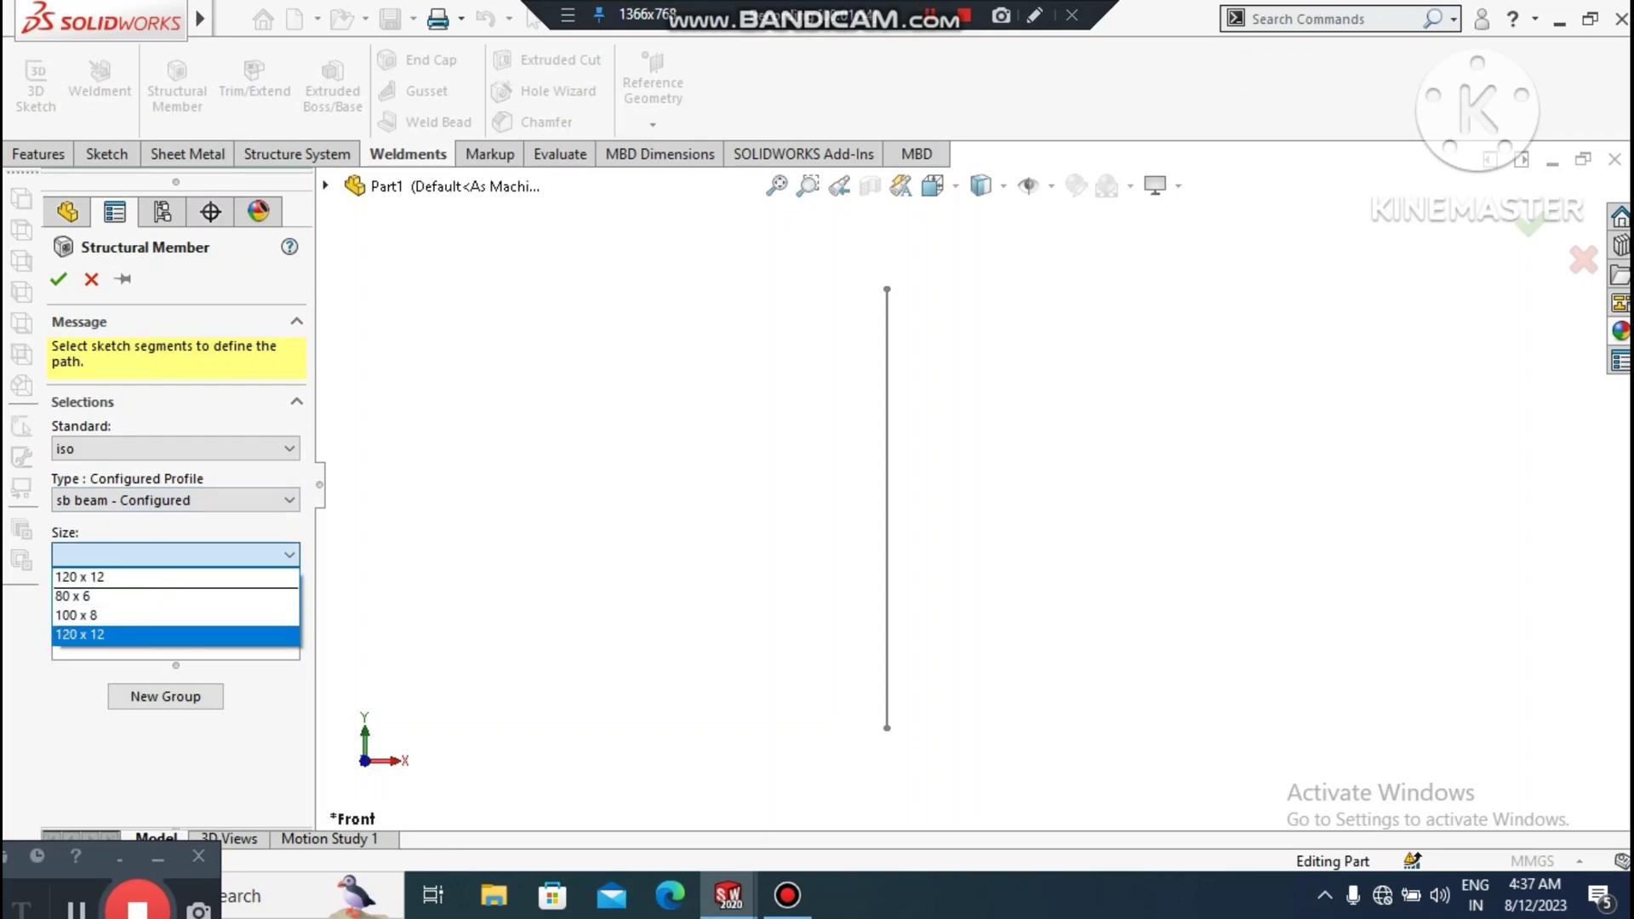
click(79, 633)
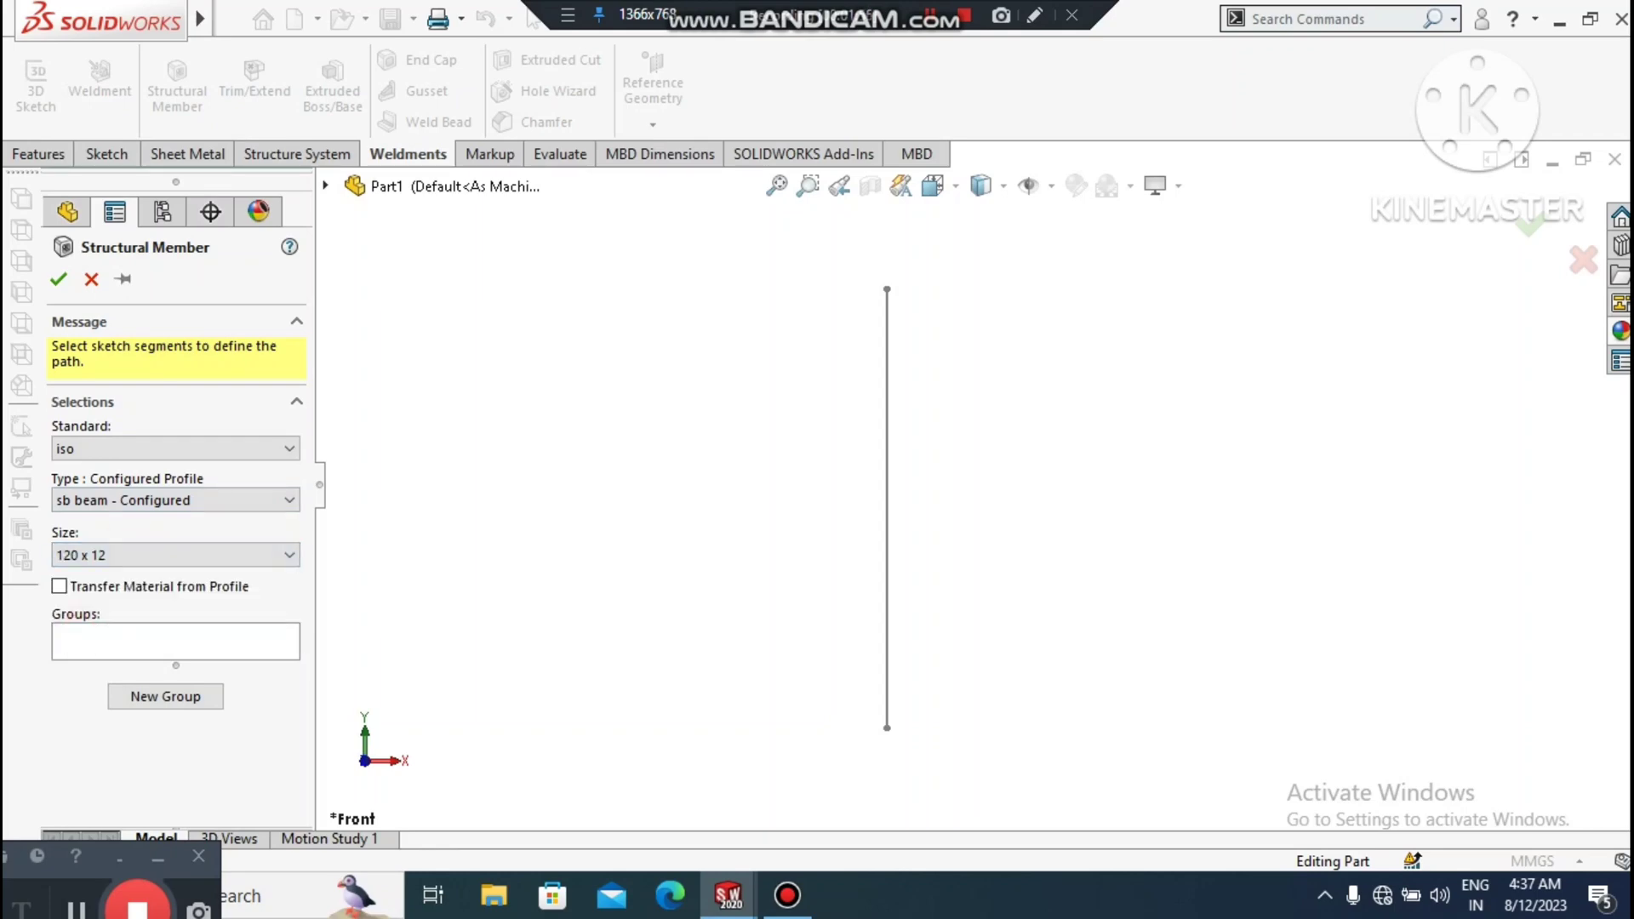
click(117, 643)
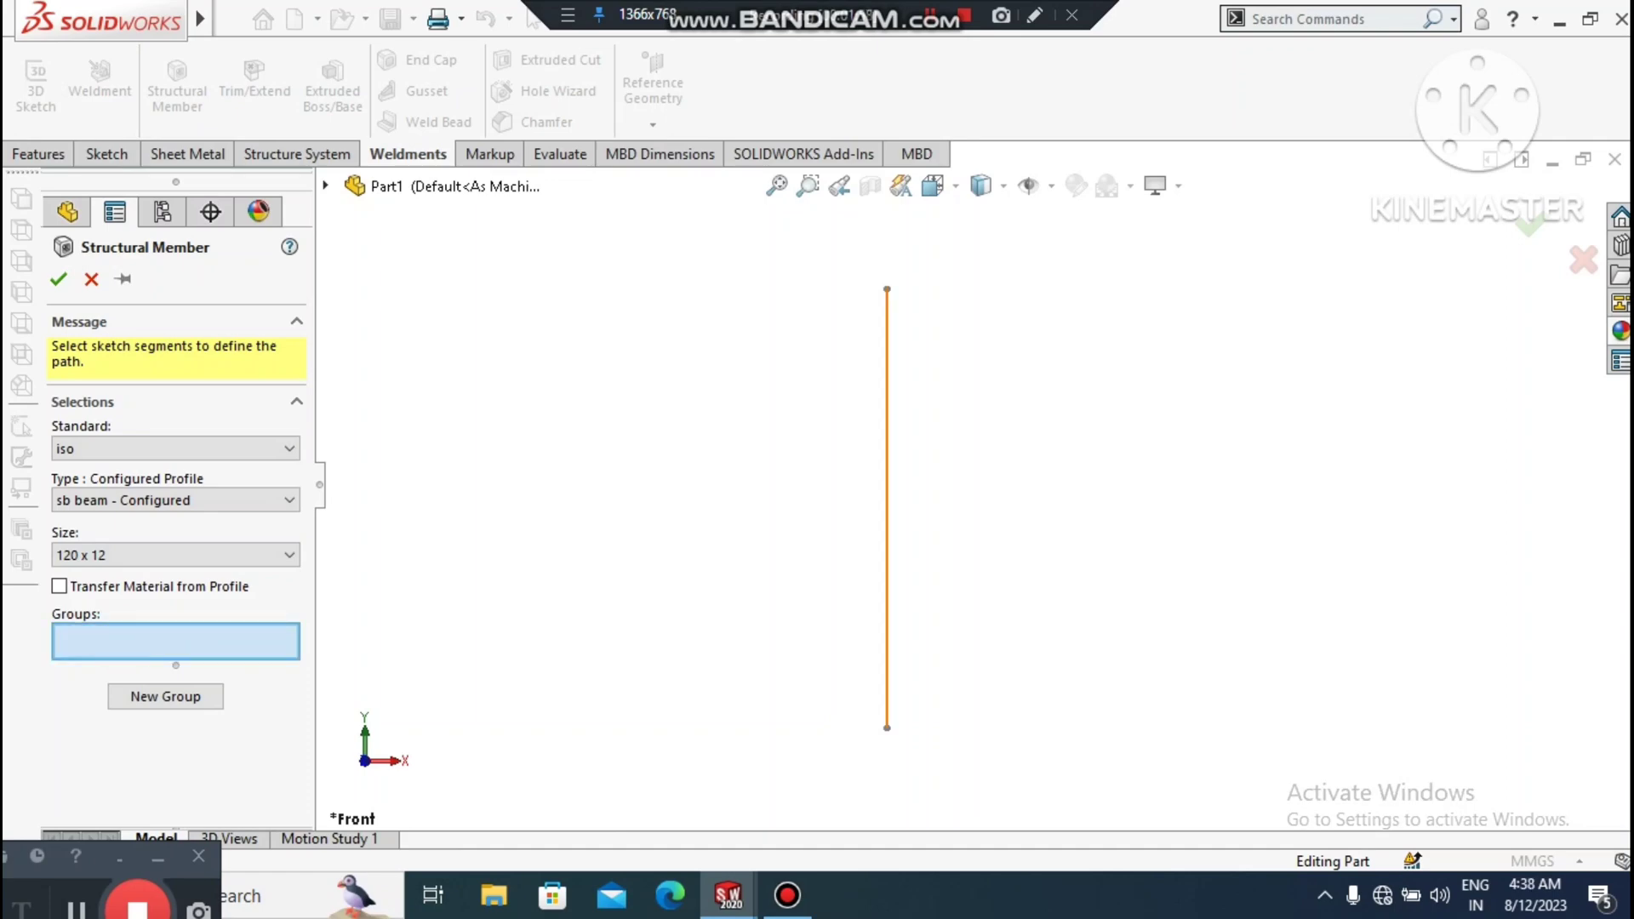
- Apply the beam profile along the vertical 3D sketch line and create the structural member
click(885, 354)
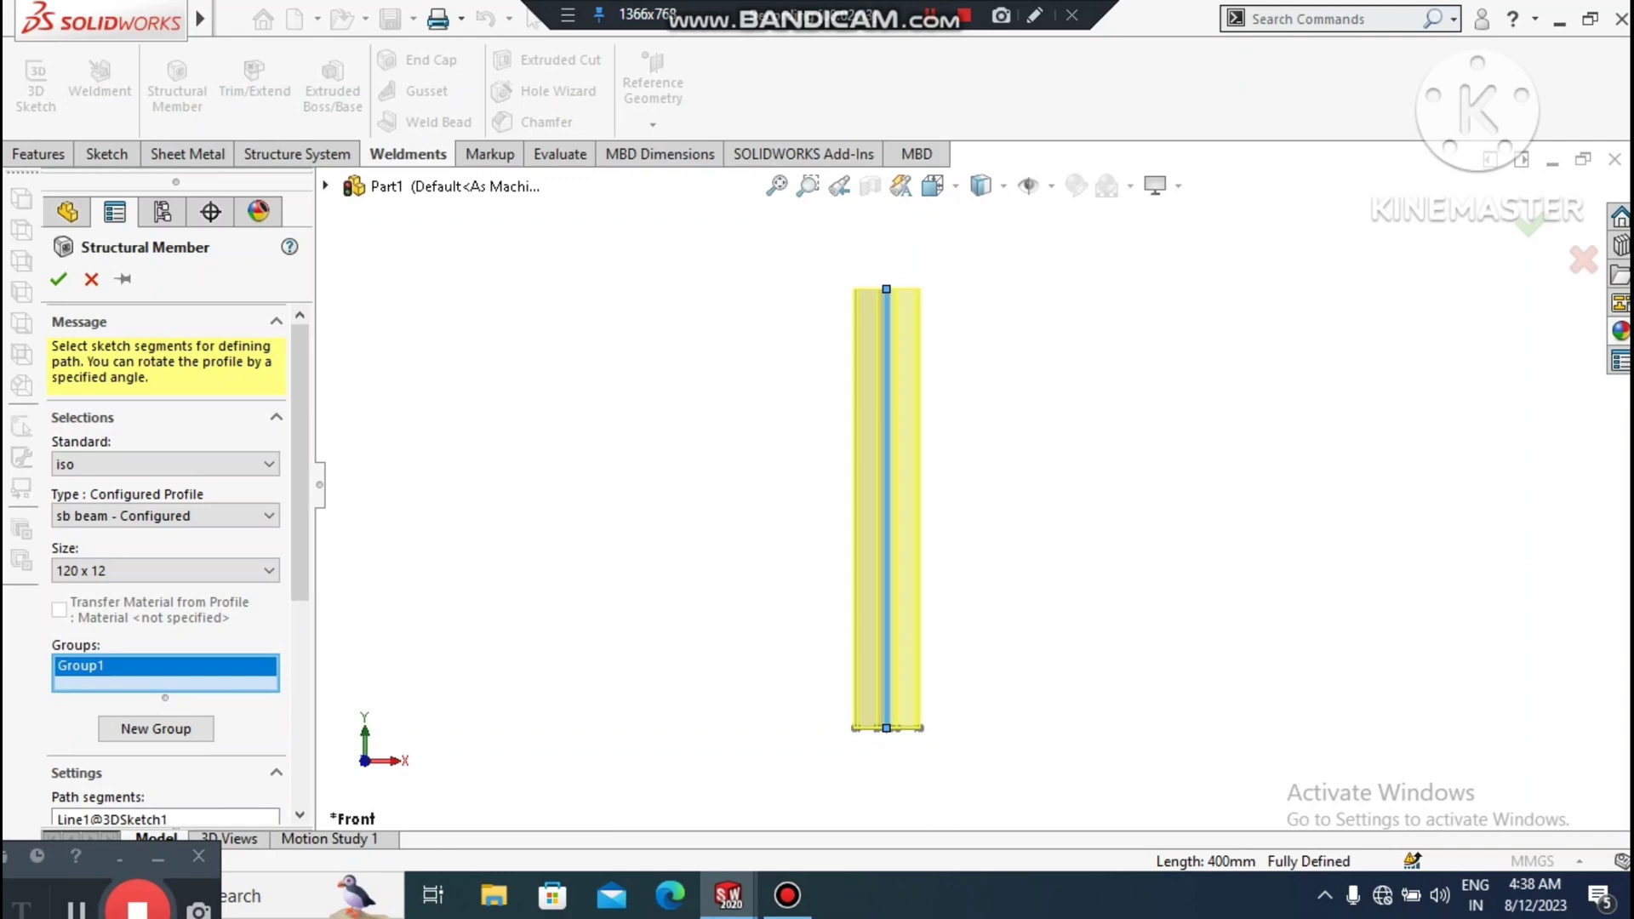
mouse_move(887, 508)
middle_down()
mouse_move(995, 544)
mouse_move(945, 561)
mouse_move(1046, 519)
mouse_move(995, 536)
mouse_move(936, 502)
mouse_move(979, 534)
middle_up()
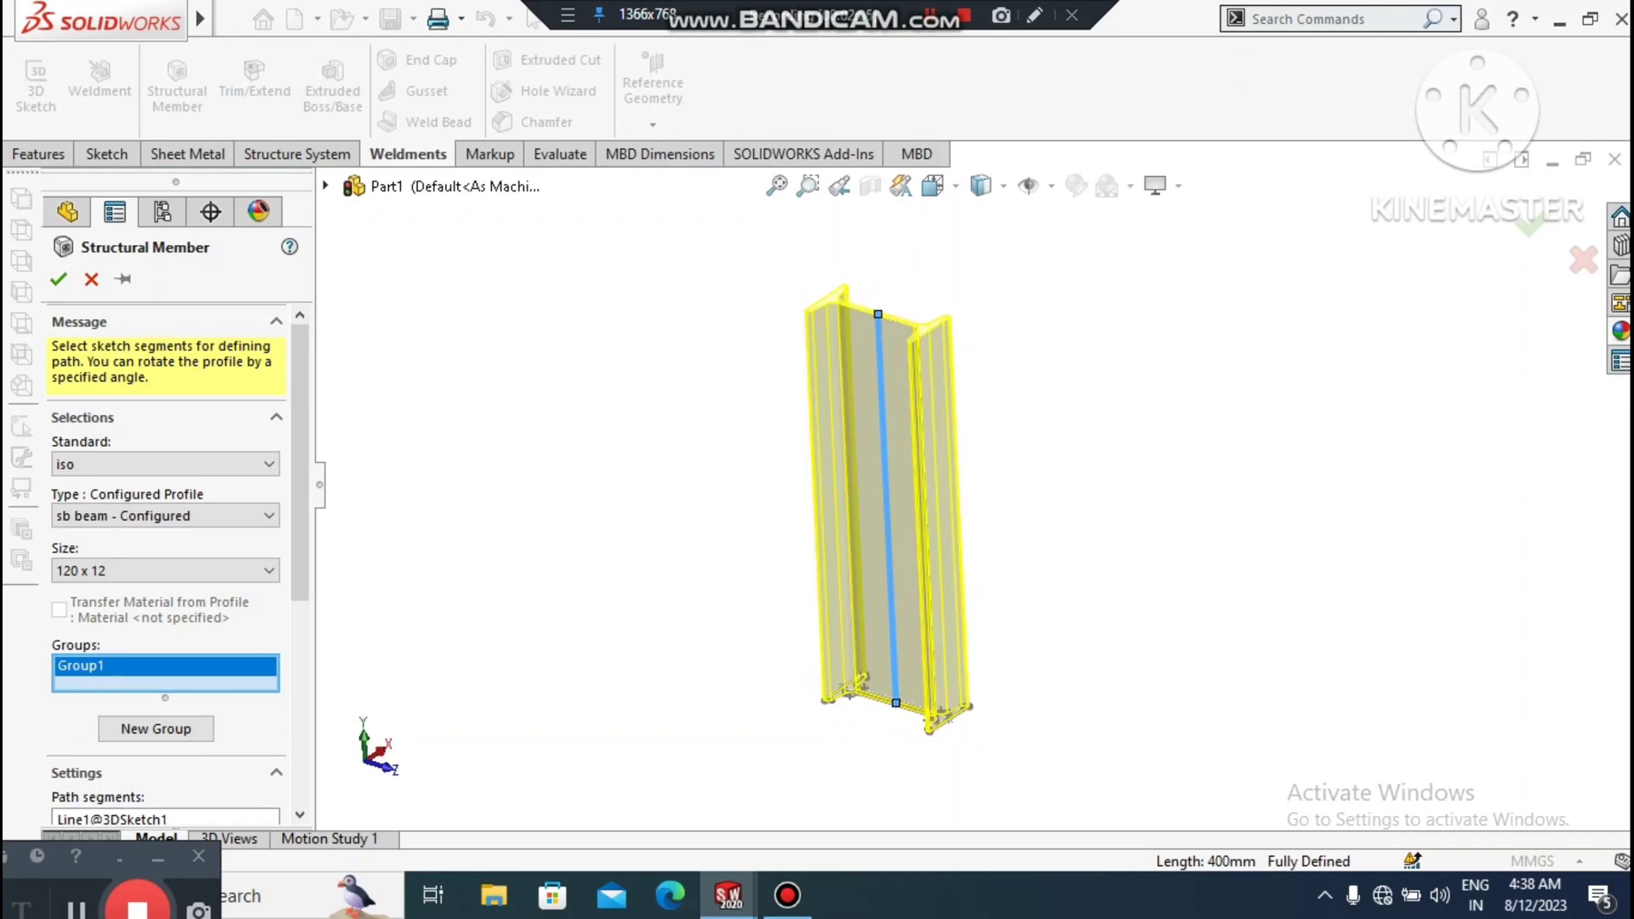
scroll(877, 315, down, 10)
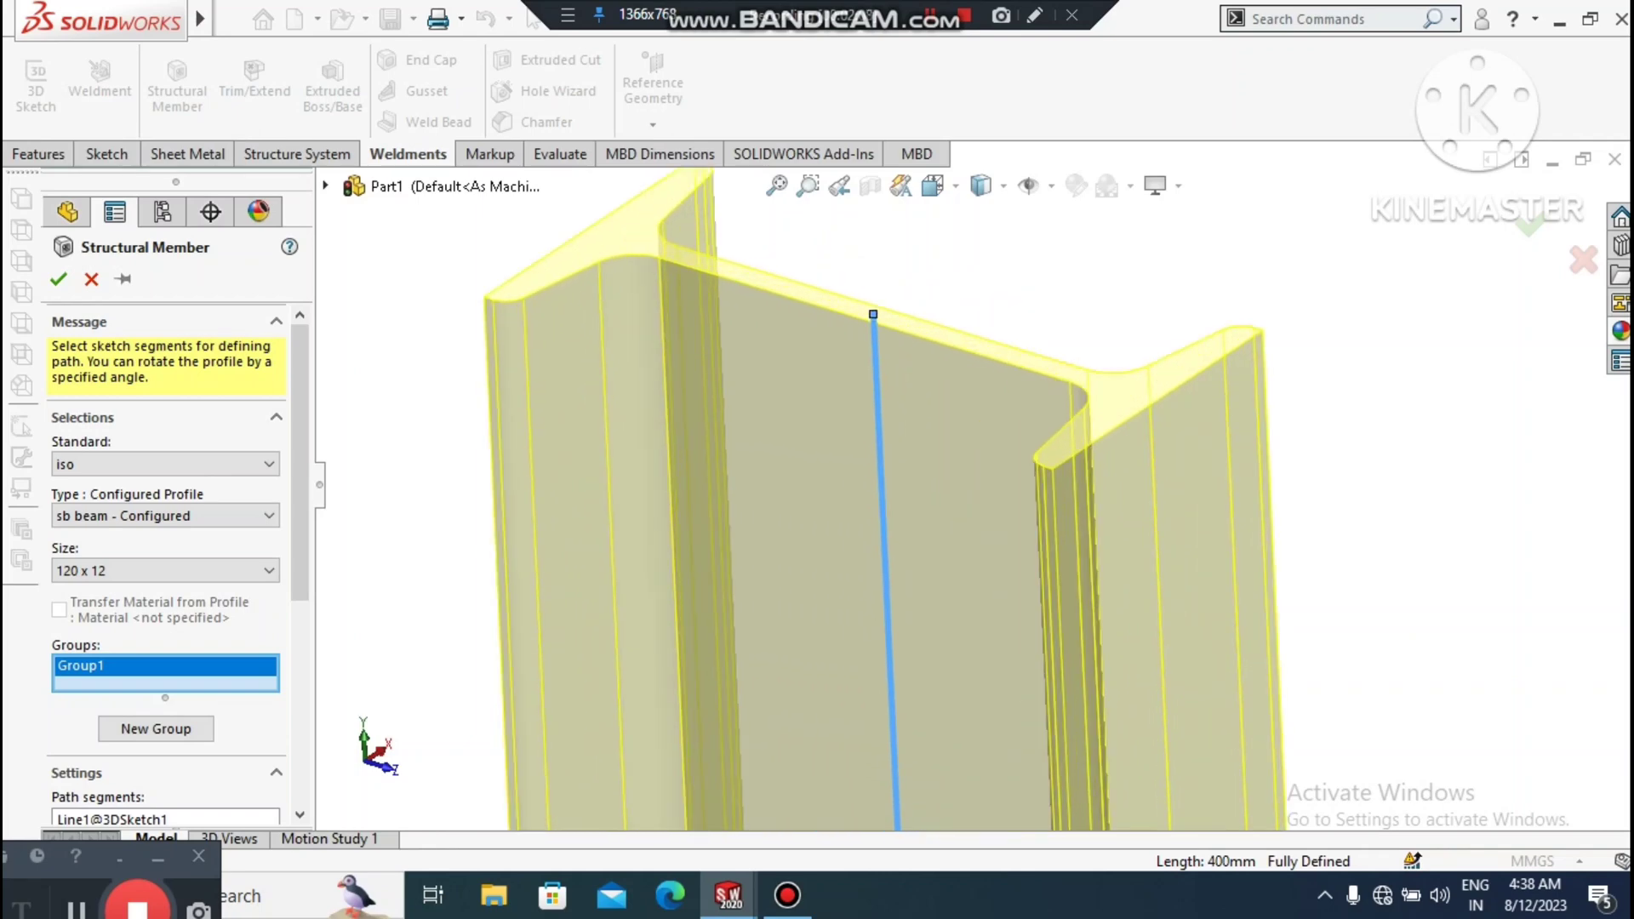
scroll(936, 545, up, 8)
scroll(987, 732, down, 4)
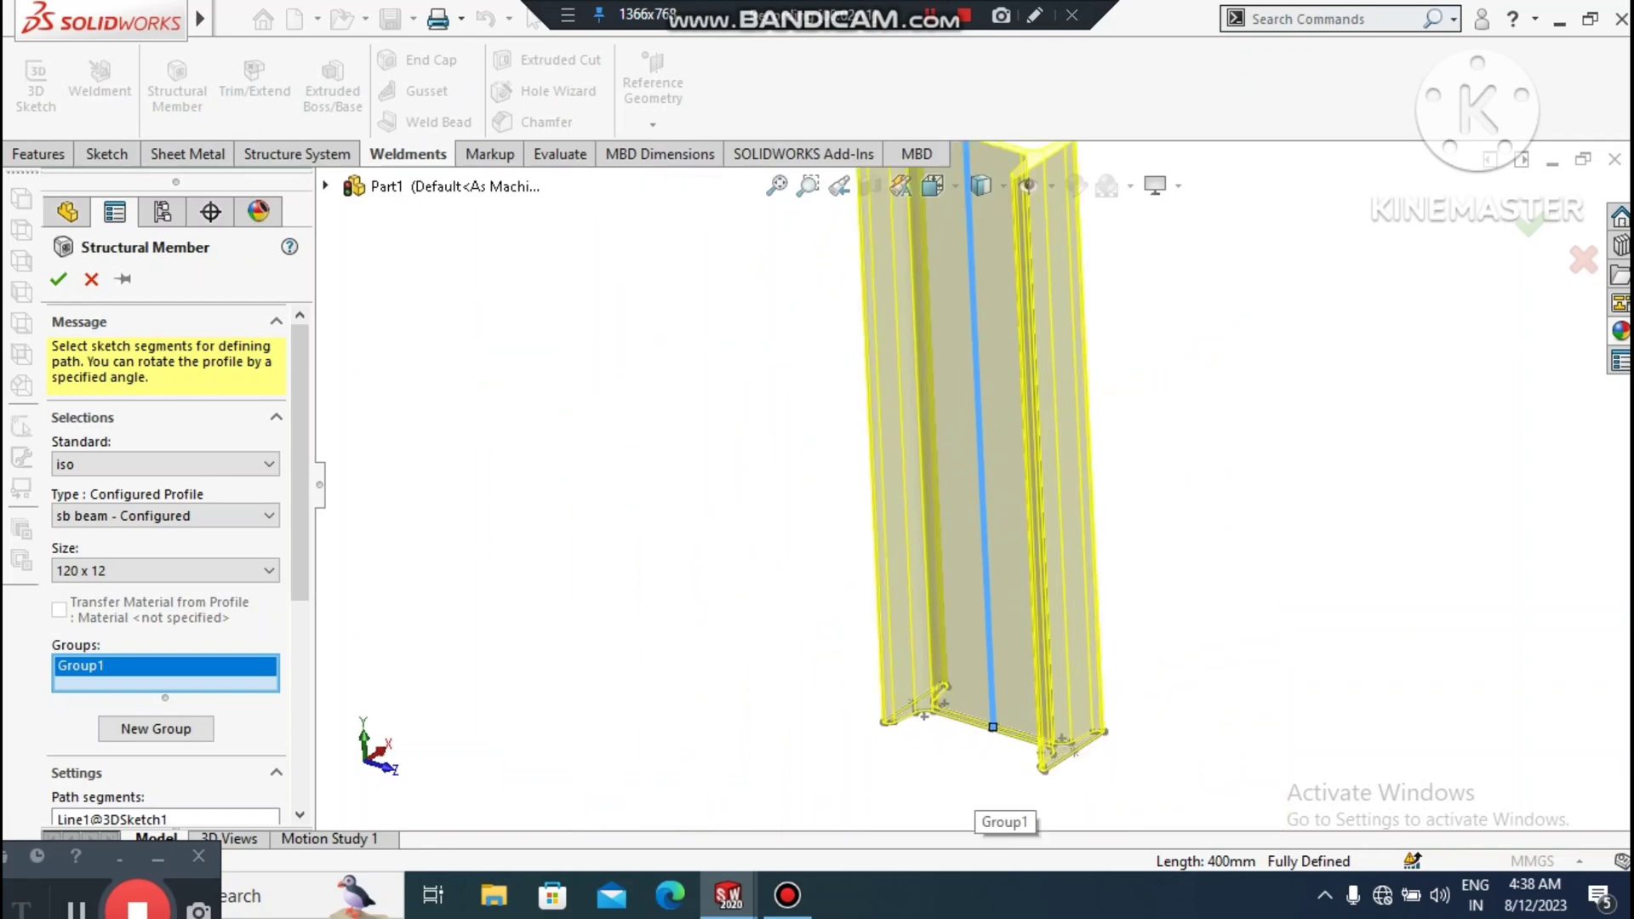
scroll(996, 776, down, 3)
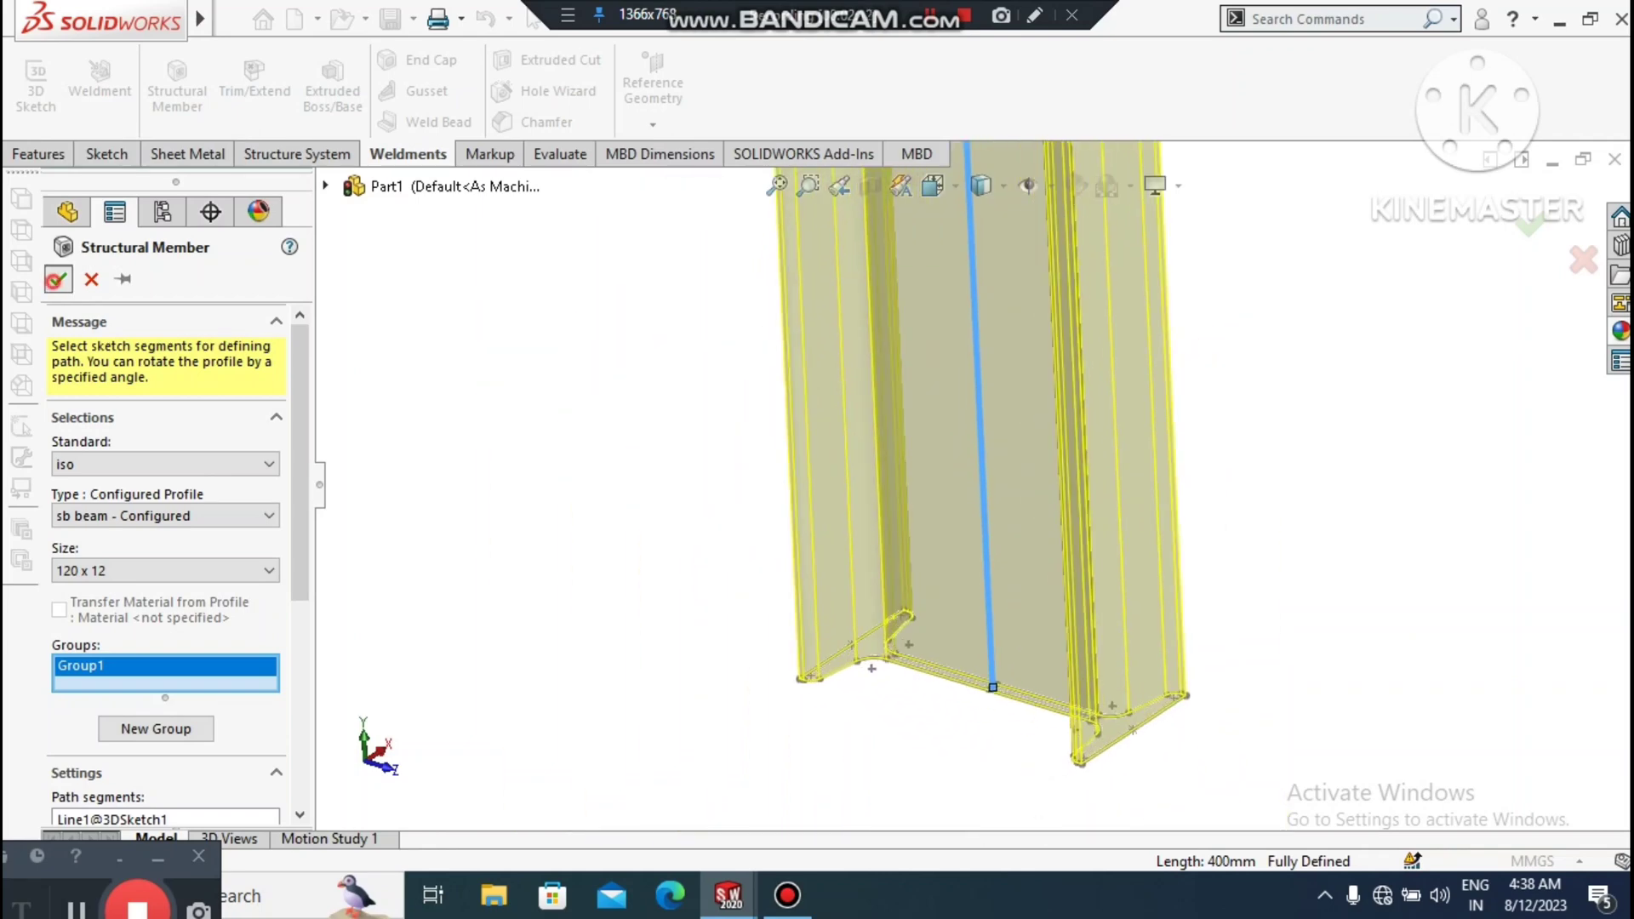
click(58, 279)
click(711, 611)
- Change the display style to shaded without edges
scroll(707, 608, up, 7)
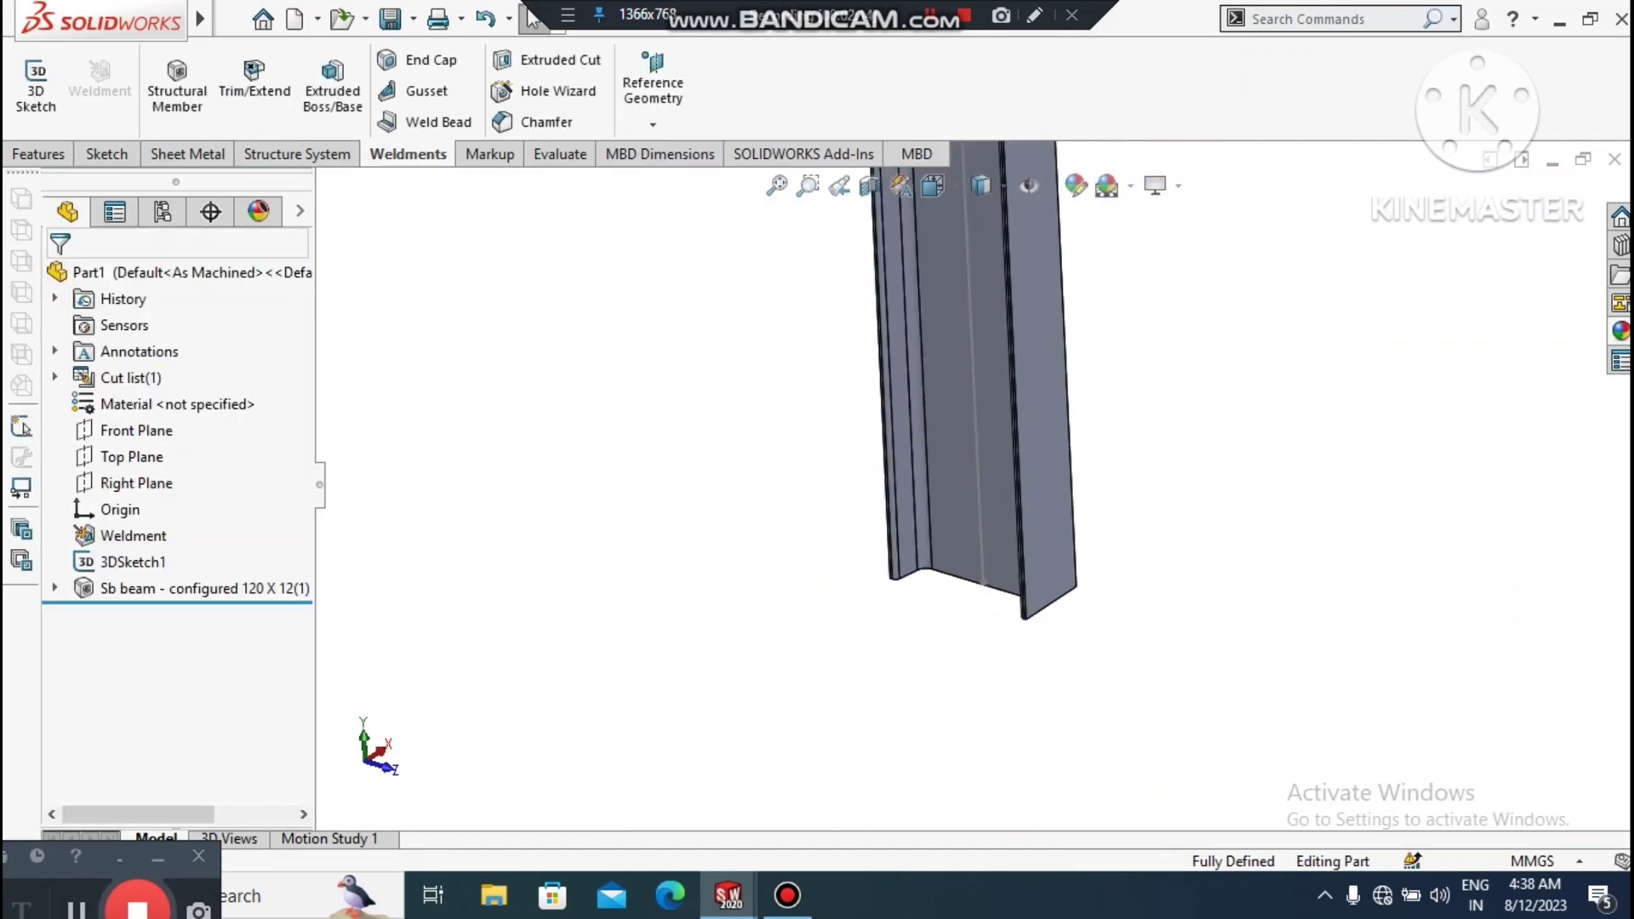
scroll(1013, 310, down, 5)
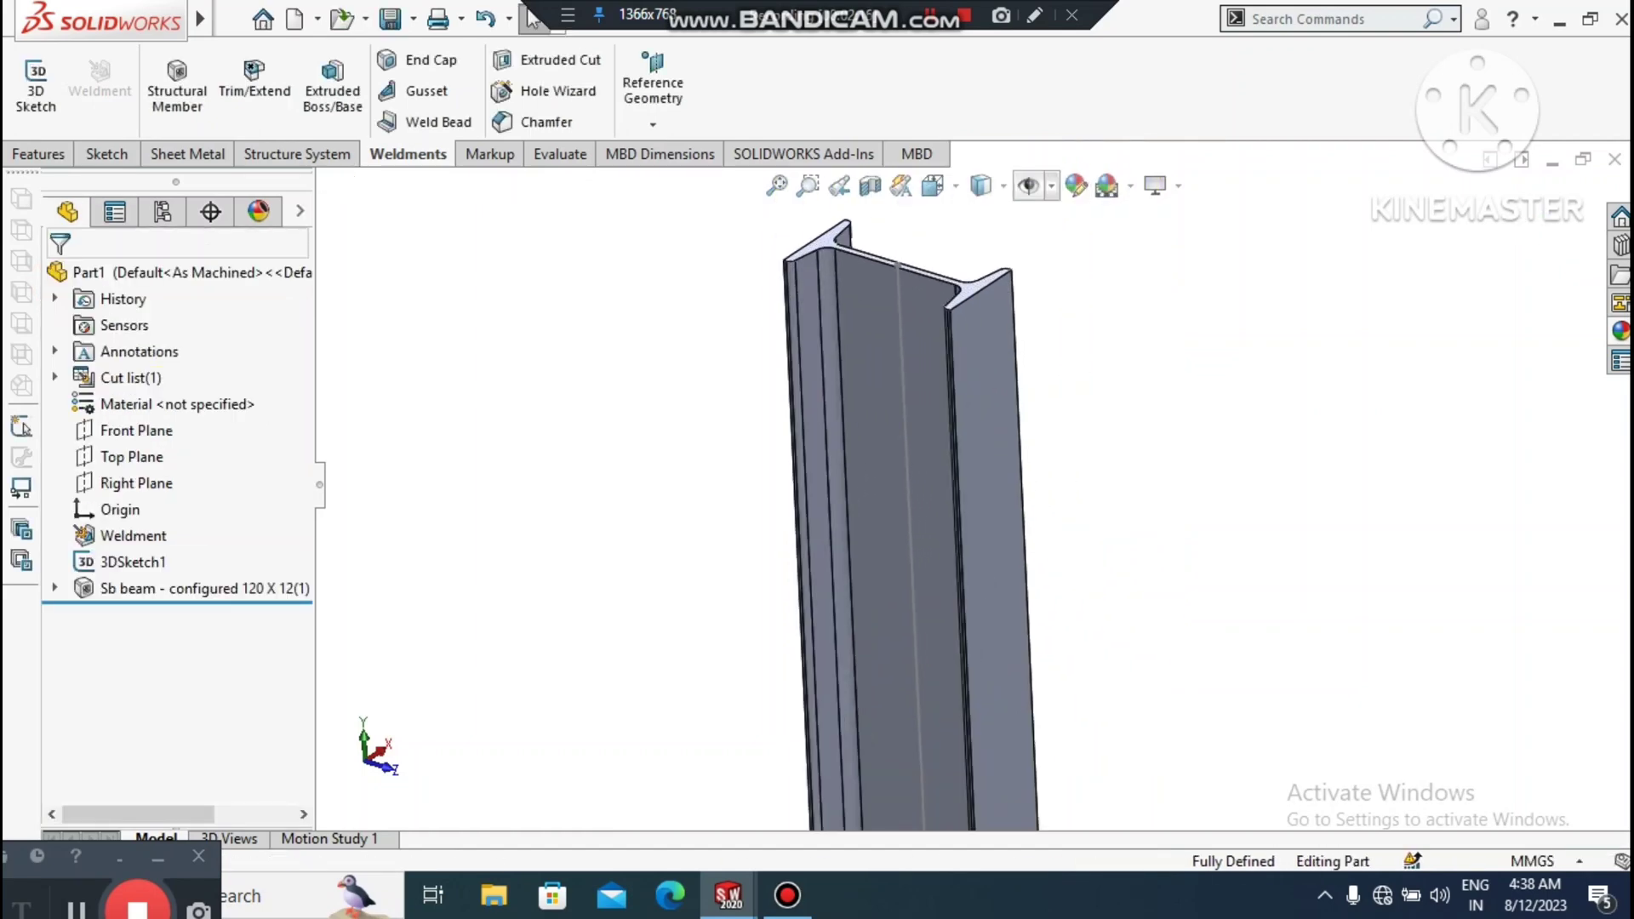
click(993, 190)
click(980, 253)
- Start a sketch on the beam's bottom end face
mouse_move(1024, 536)
middle_down()
mouse_move(1034, 732)
mouse_move(876, 553)
mouse_move(893, 523)
mouse_move(715, 544)
mouse_move(830, 583)
mouse_move(885, 570)
middle_up()
scroll(979, 459, up, 4)
scroll(1106, 541, down, 5)
scroll(971, 415, up, 3)
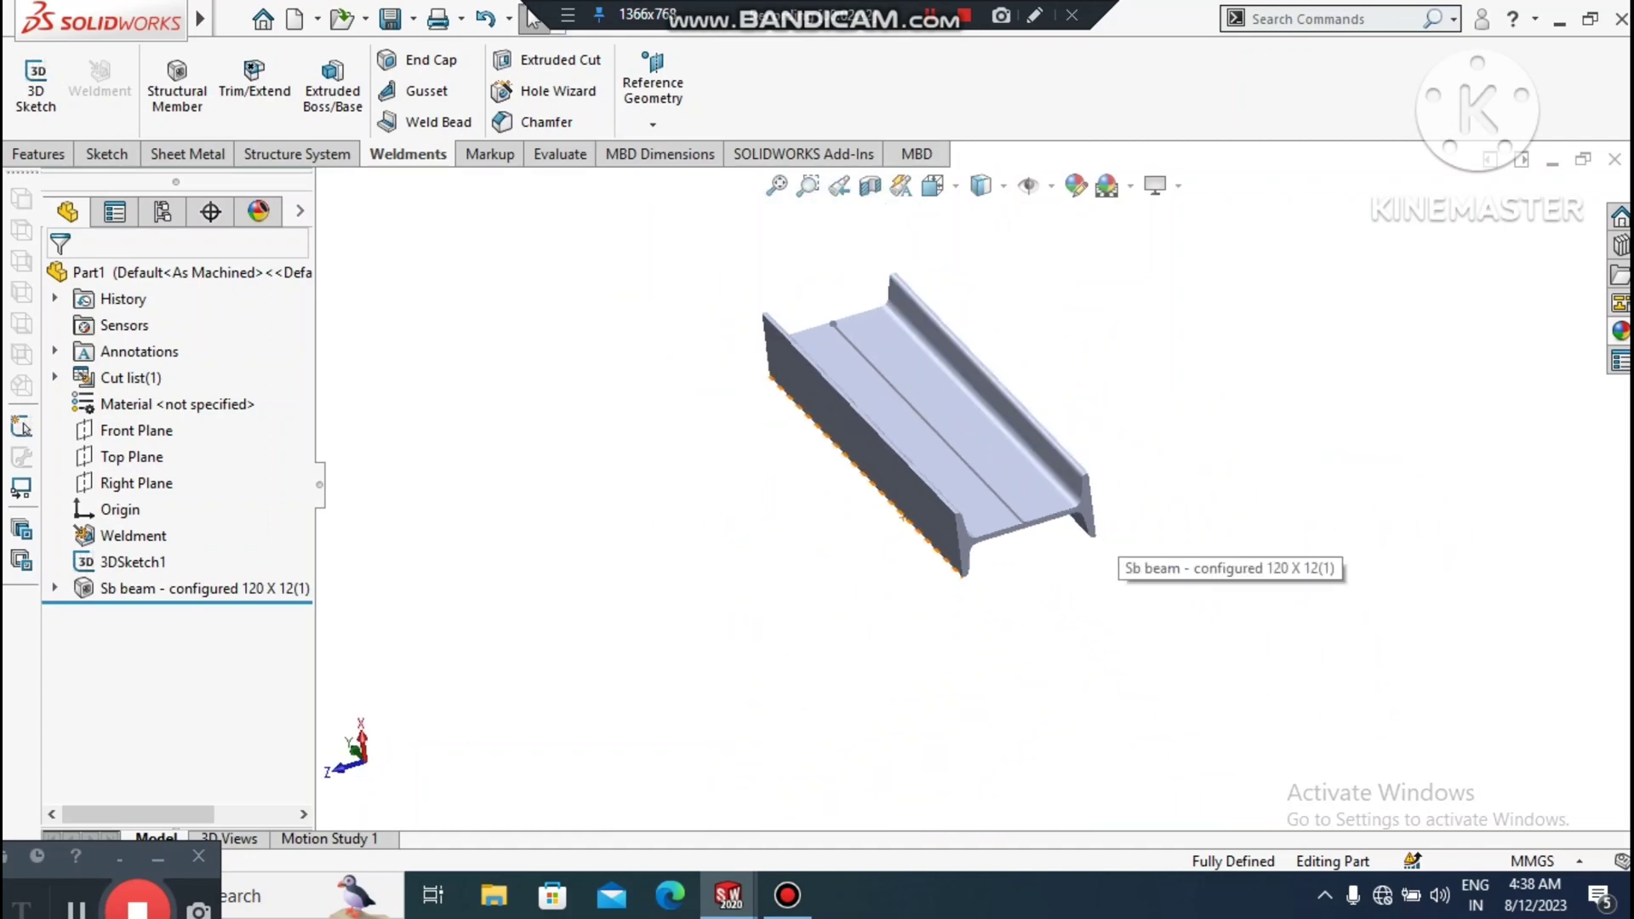
scroll(971, 416, down, 2)
scroll(959, 365, down, 2)
scroll(960, 364, up, 1)
middle_drag(960, 364, 1017, 366)
scroll(1191, 633, down, 3)
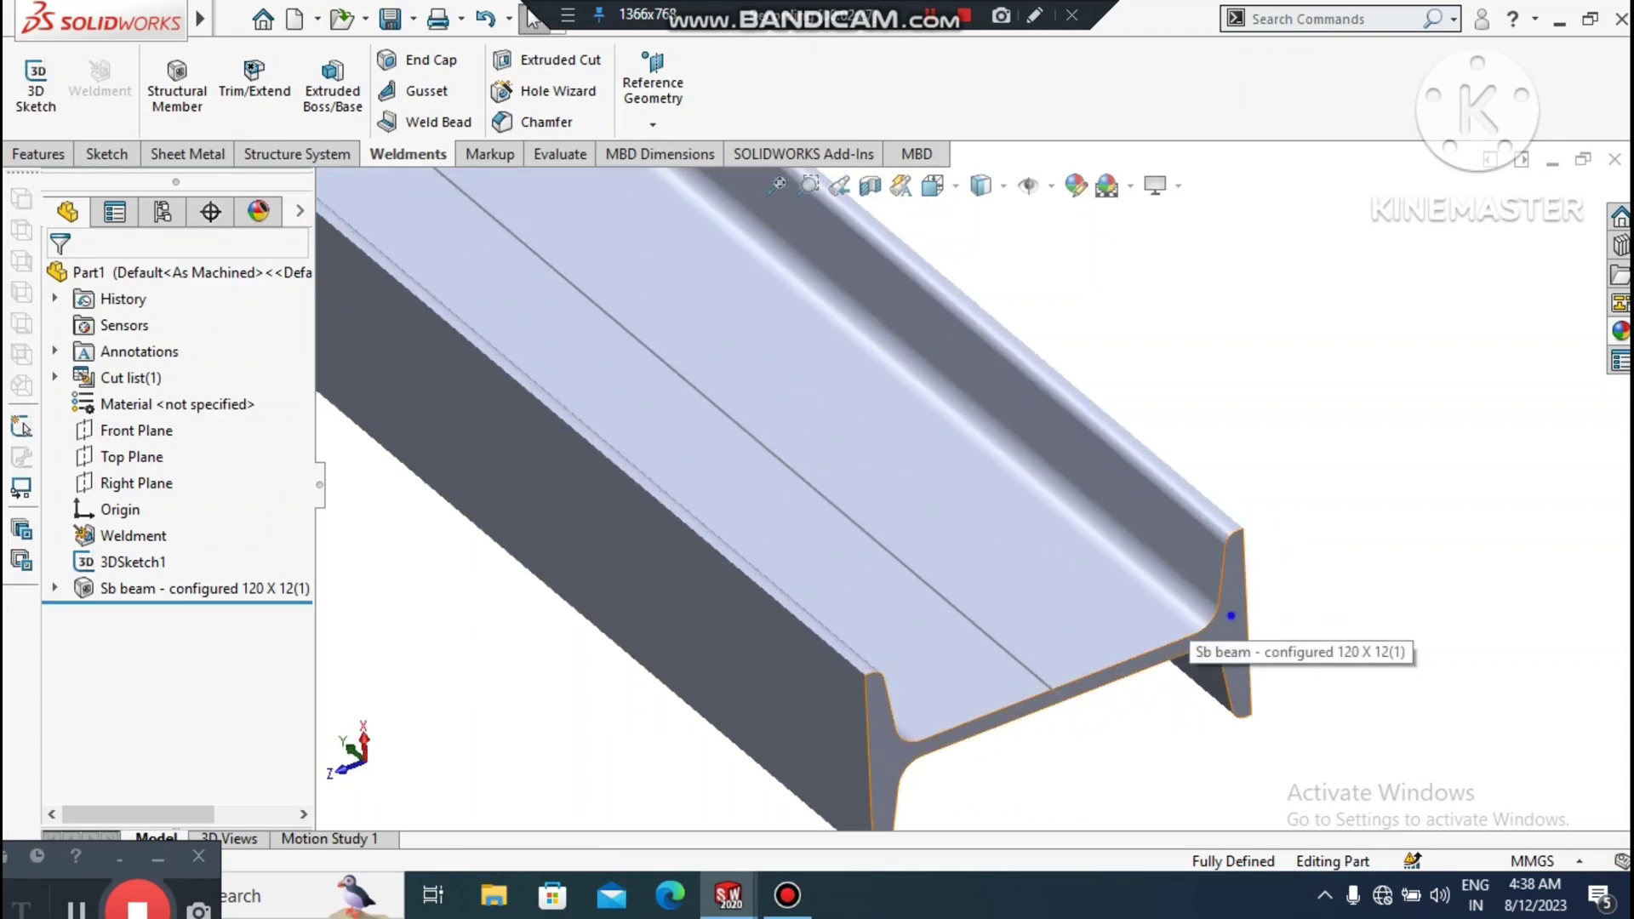
right_click(1225, 646)
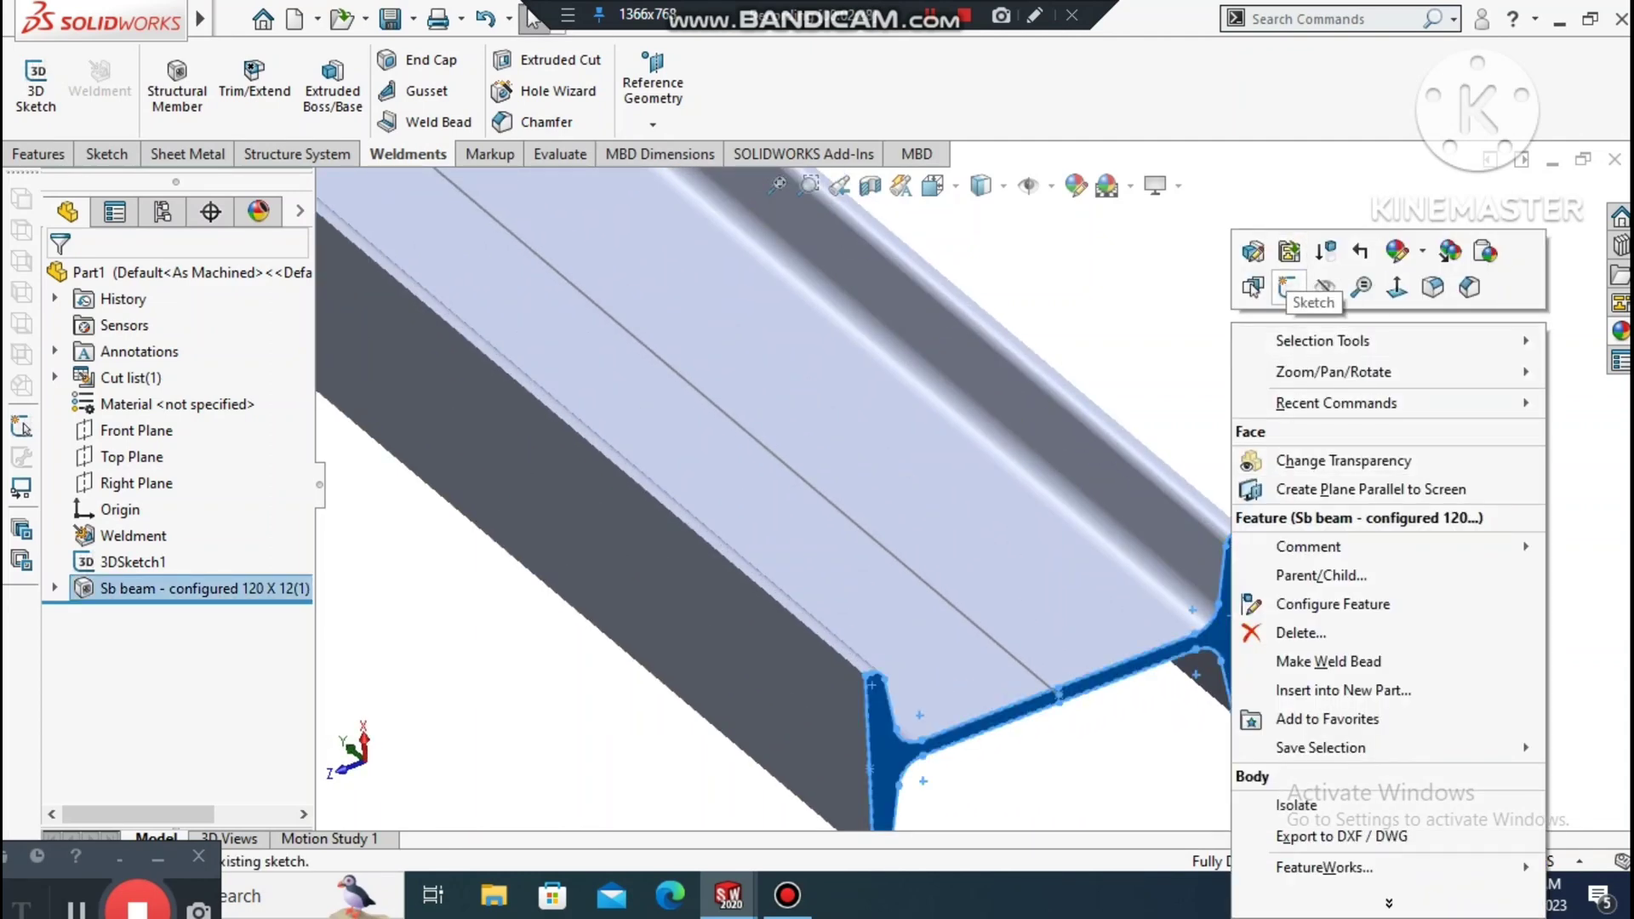
click(1286, 282)
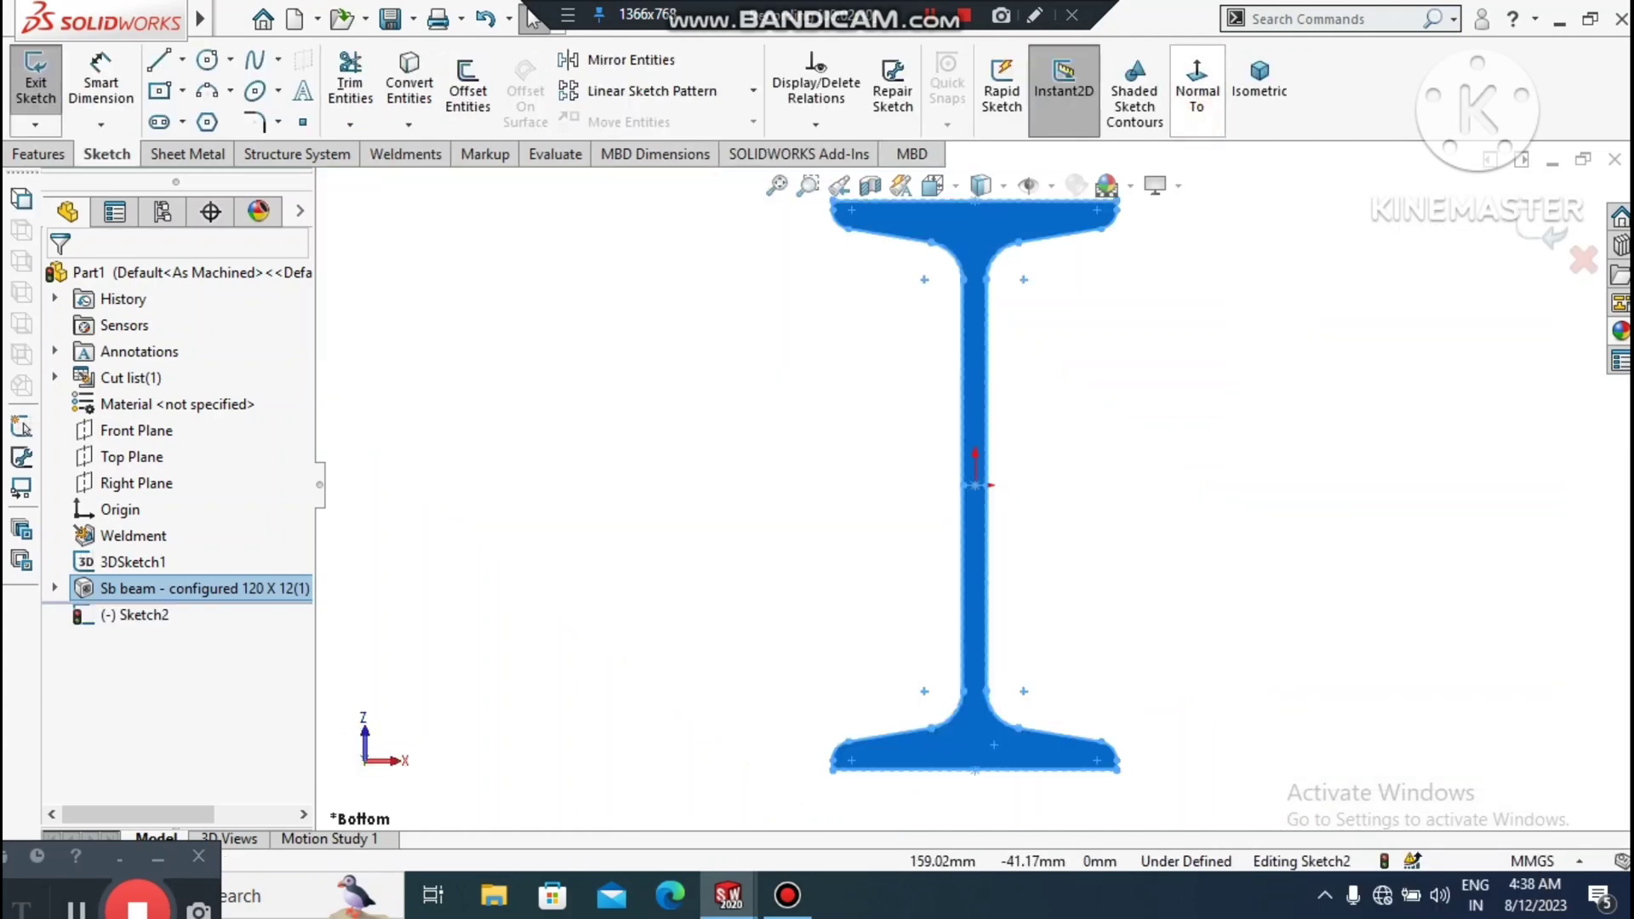
click(1233, 484)
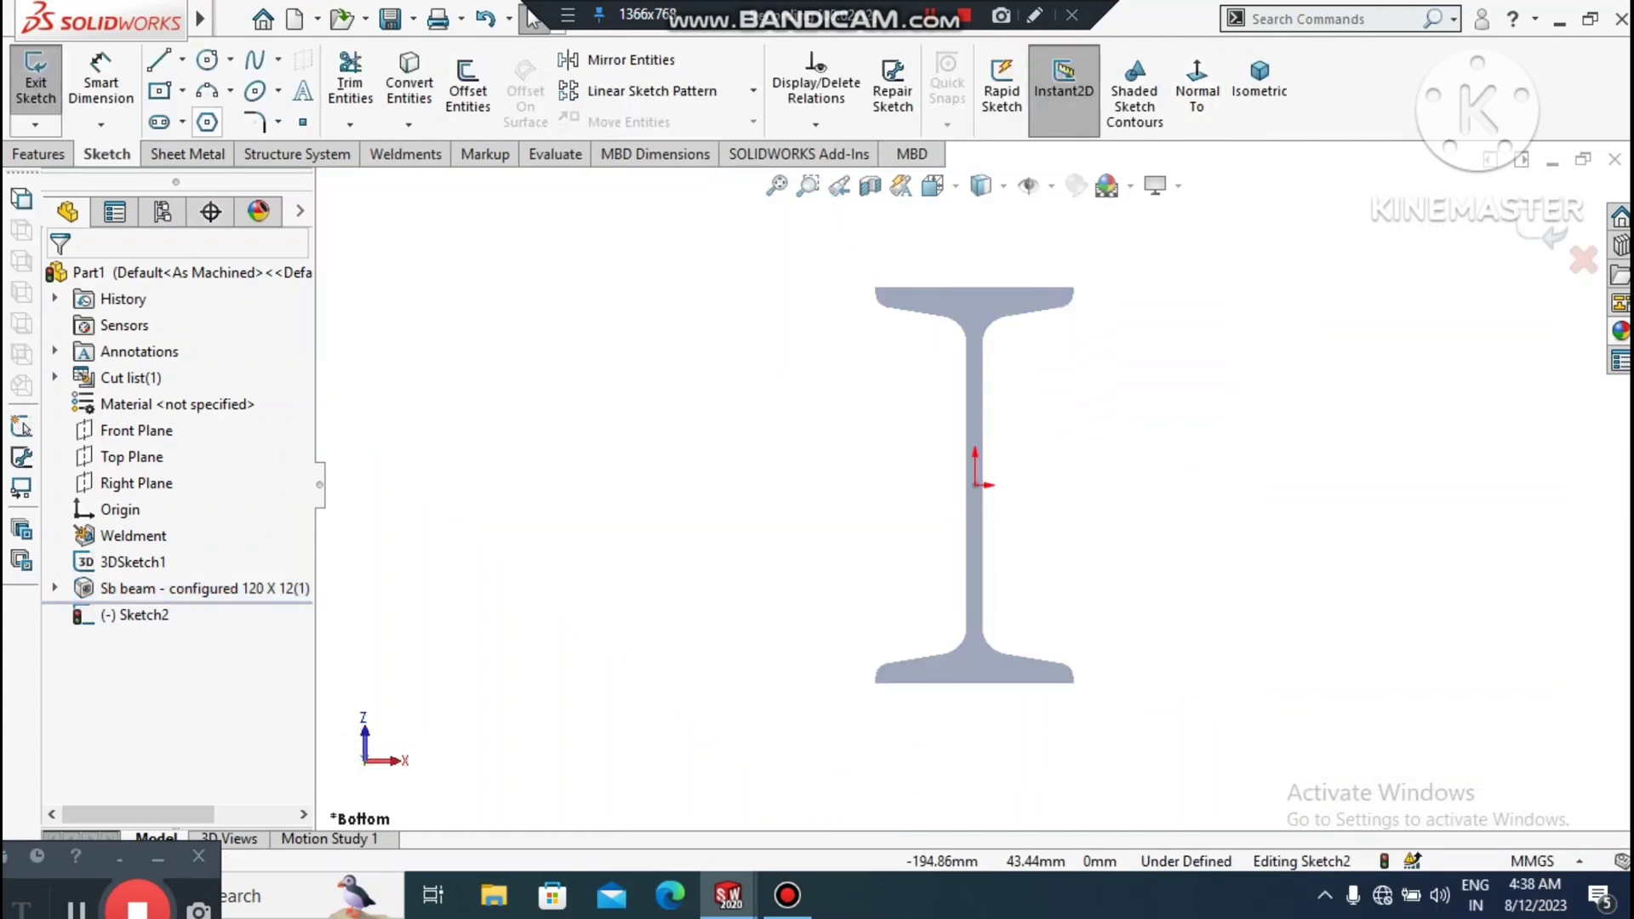
- Sketch a center rectangle about 175 by 161 mm centred on the origin around the beam profile
click(182, 90)
click(182, 151)
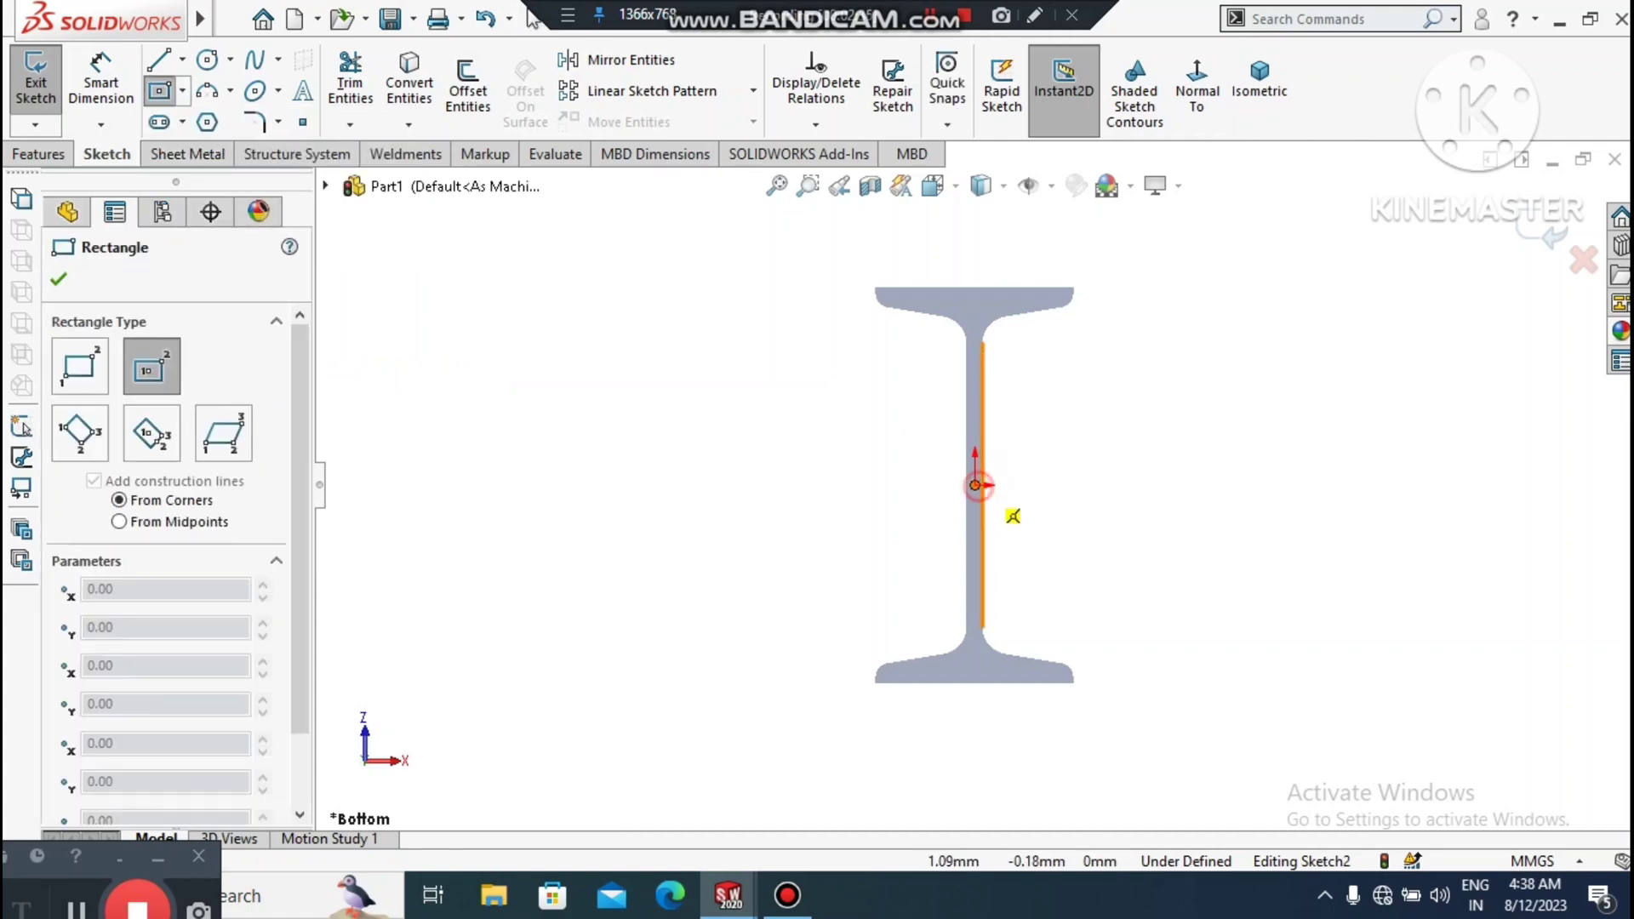
drag(976, 485, 1263, 219)
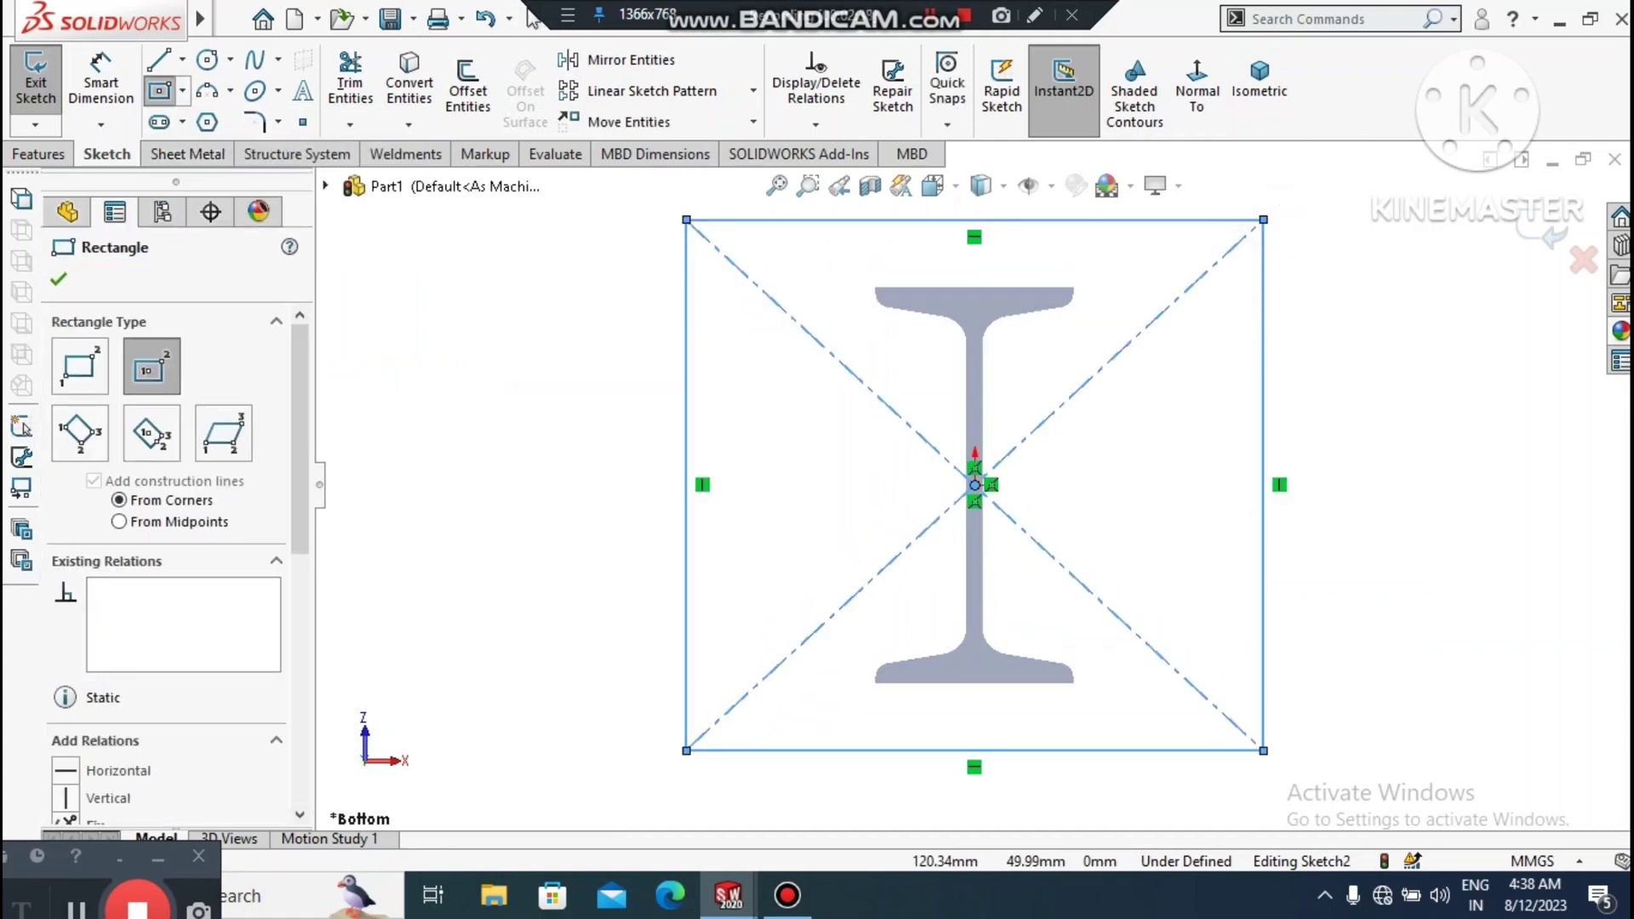
key(Escape)
- Dimension the rectangle's vertical side to 170 mm
click(101, 83)
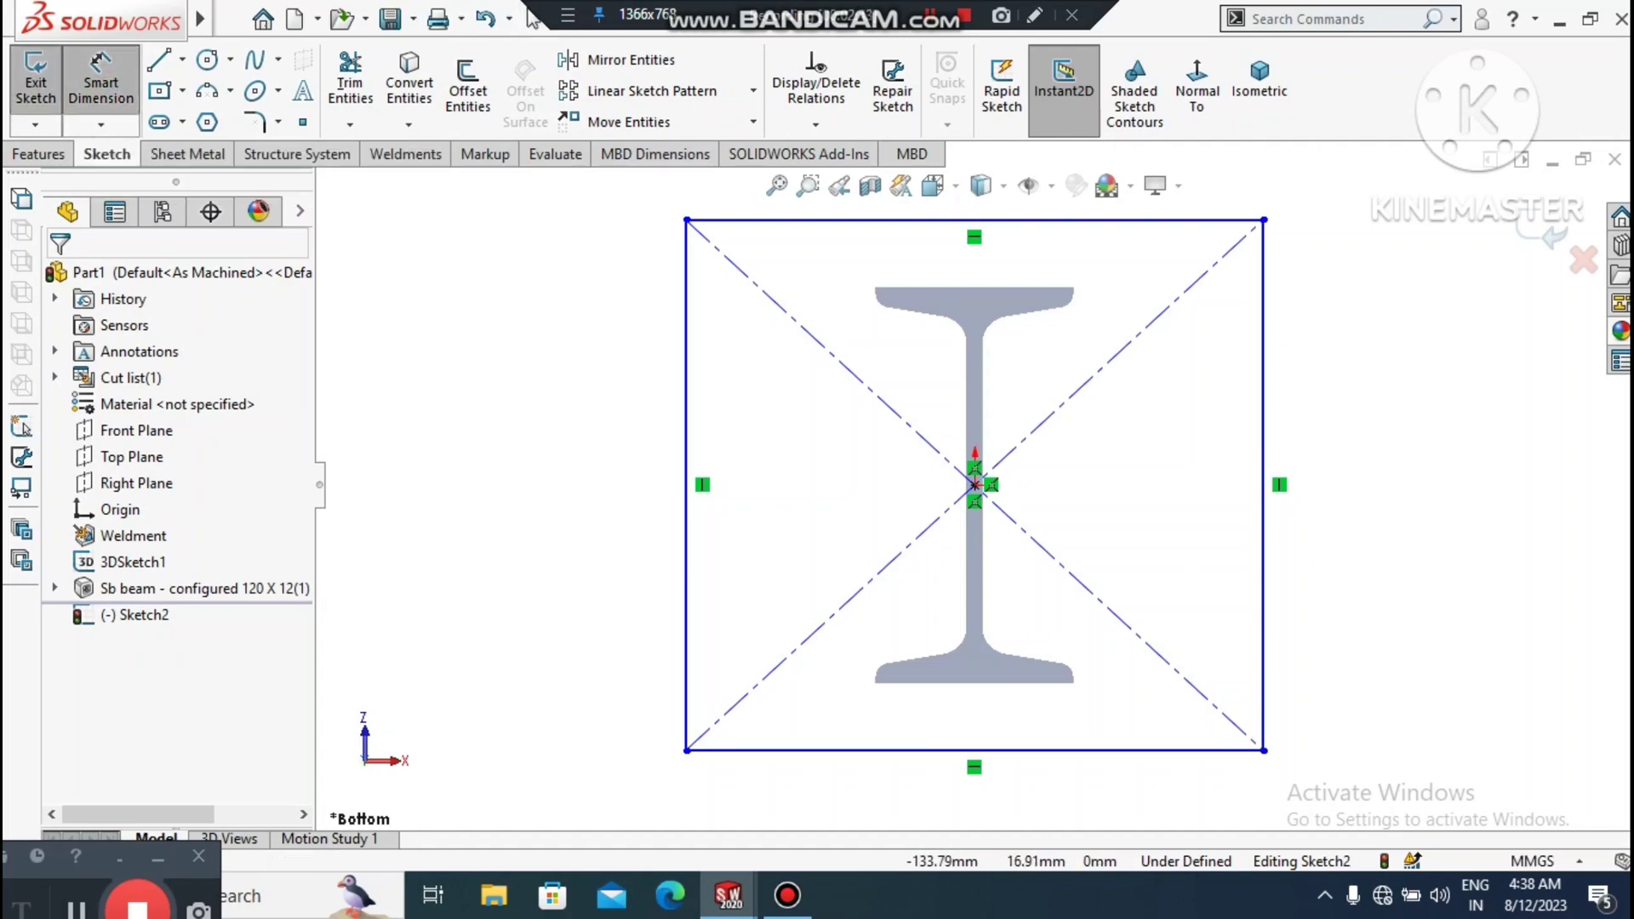
click(1262, 439)
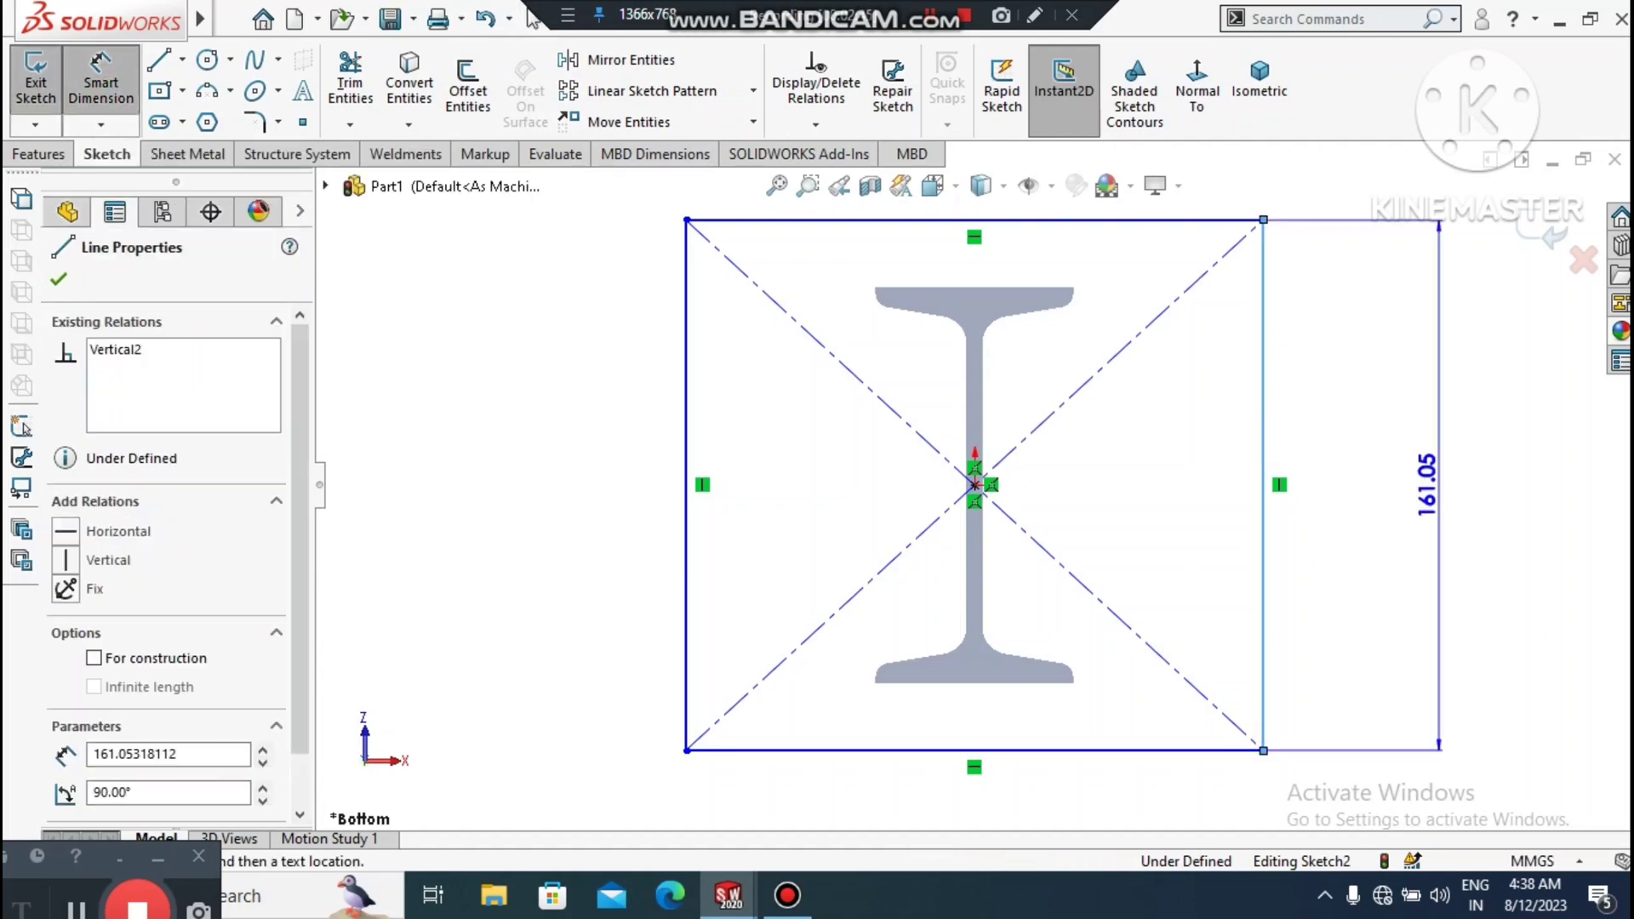
click(1399, 485)
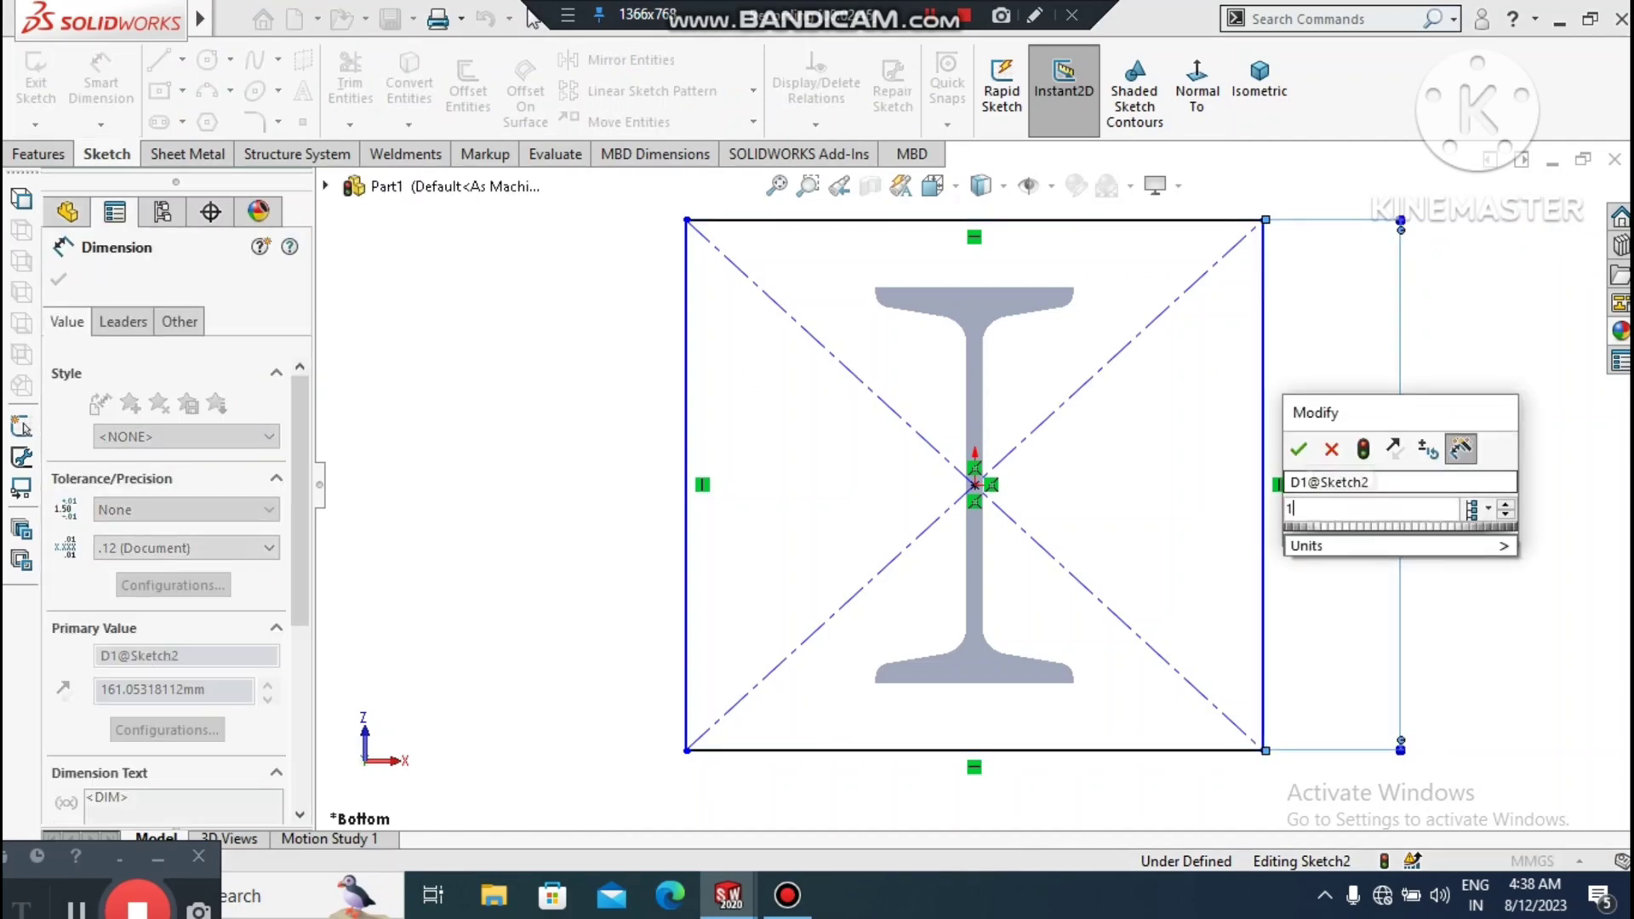
text(110)
key(Return)
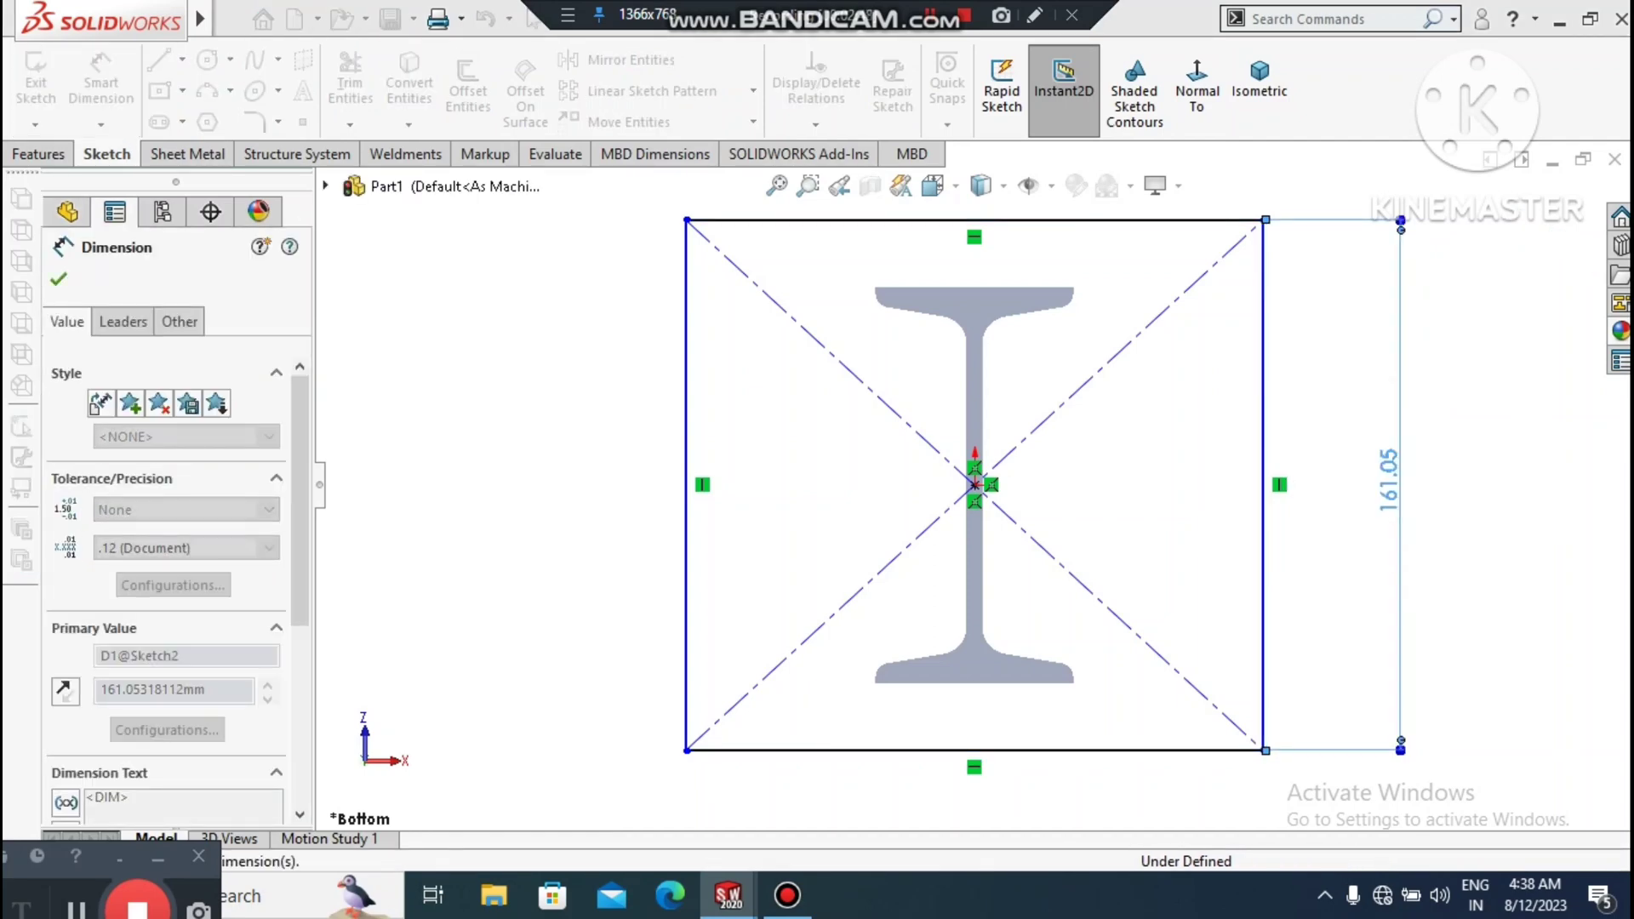
- Dimension the rectangle's horizontal side to 170 mm
scroll(974, 485, up, 2)
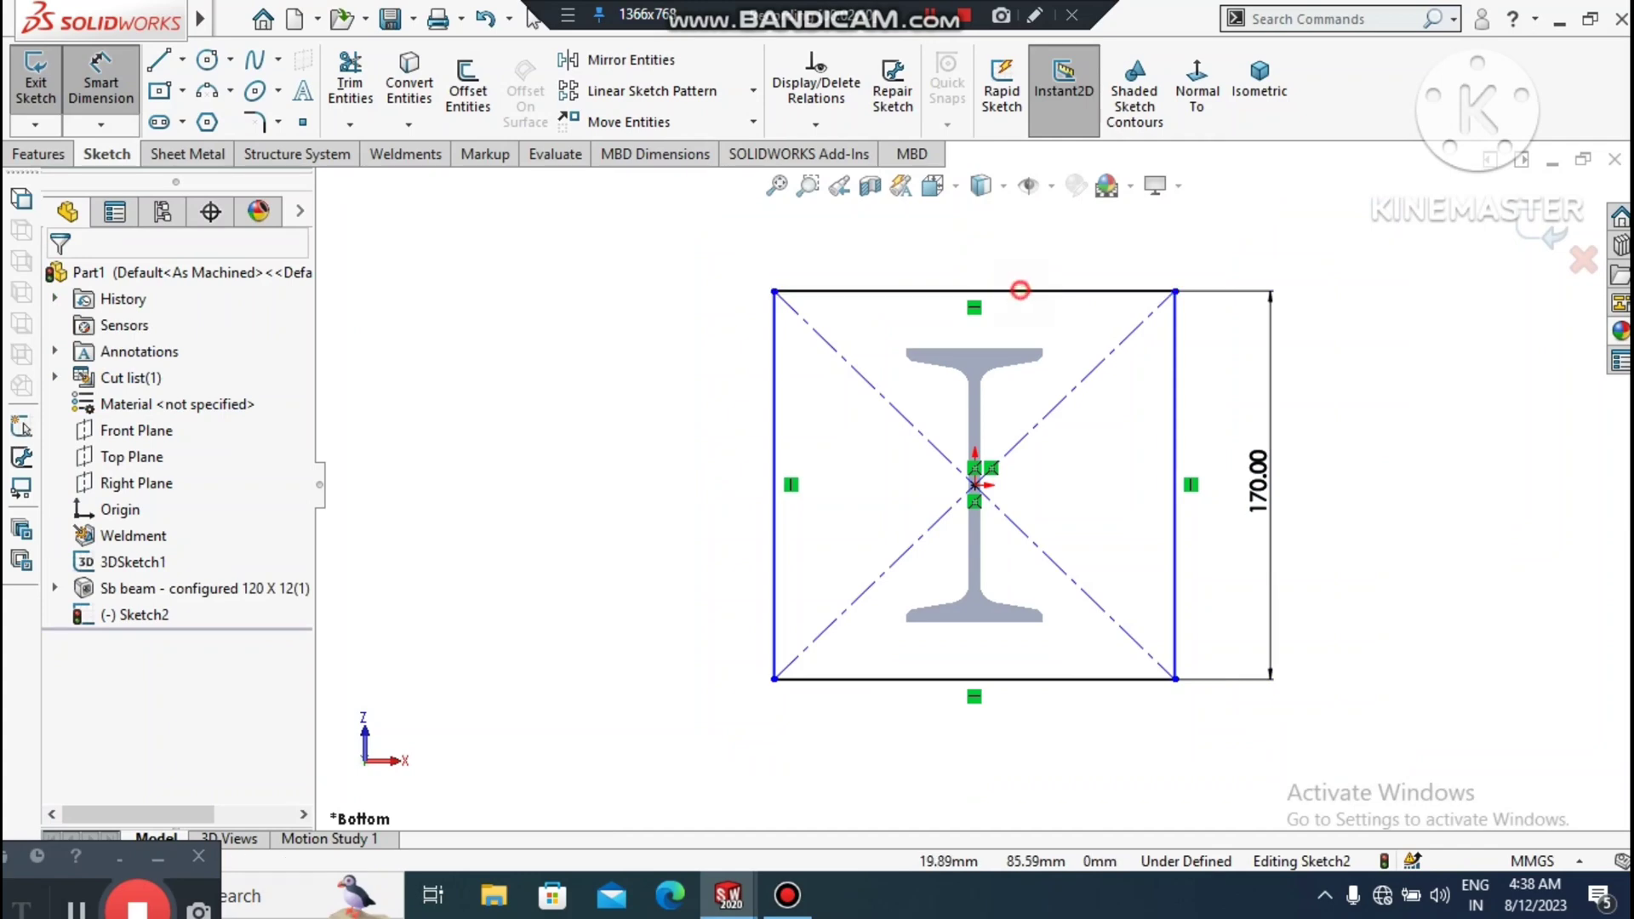
click(1019, 291)
click(981, 244)
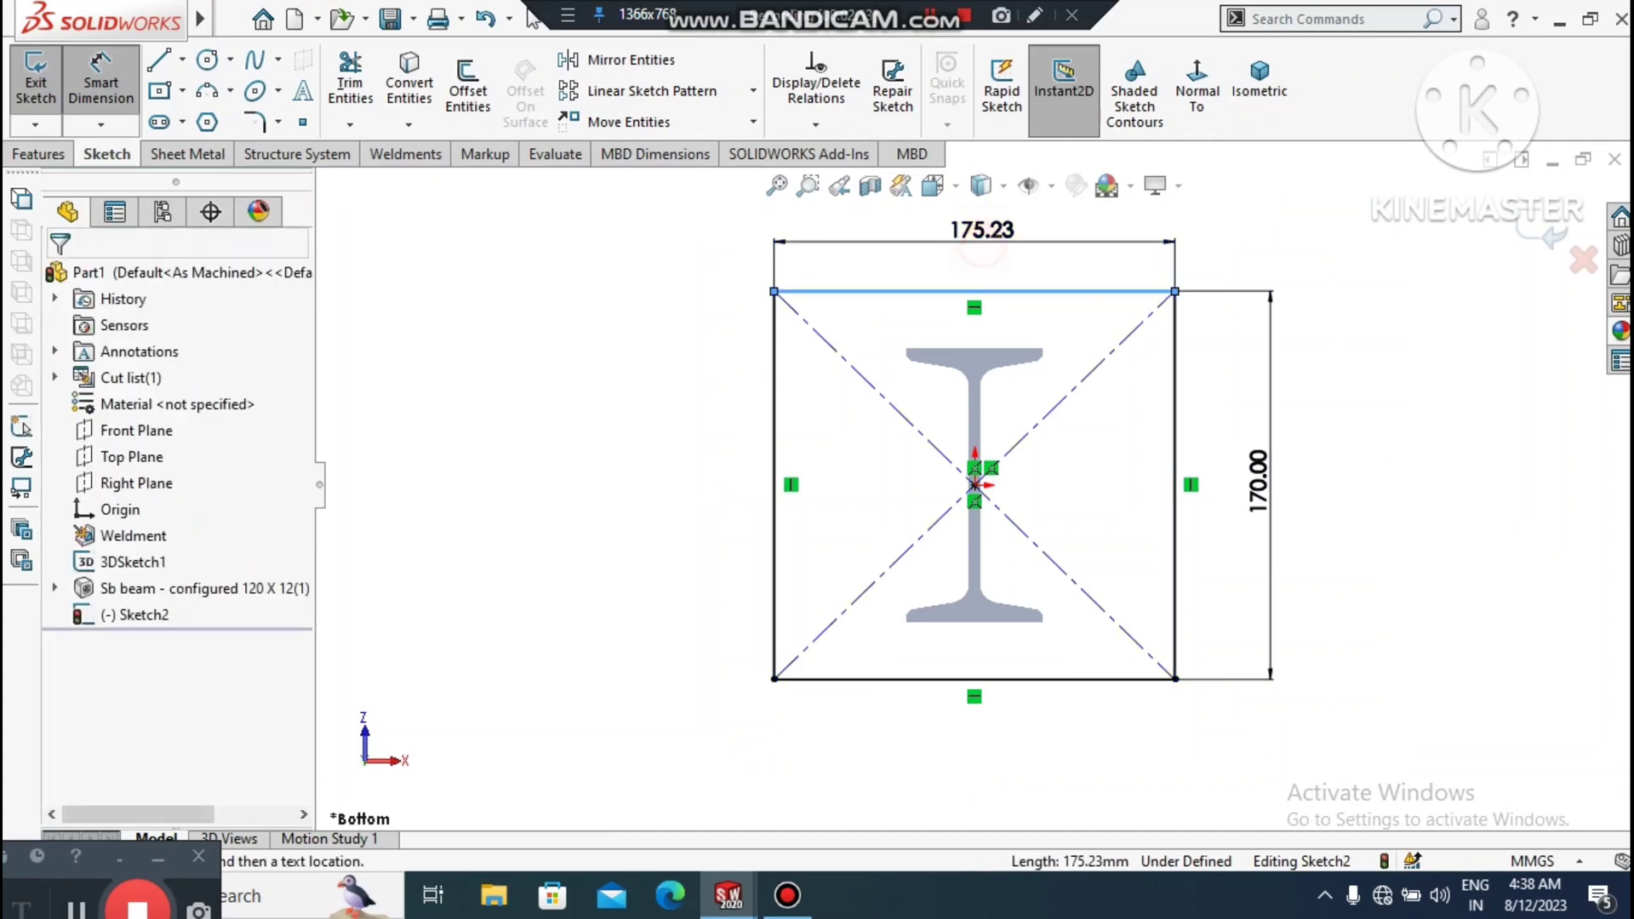
text(1)
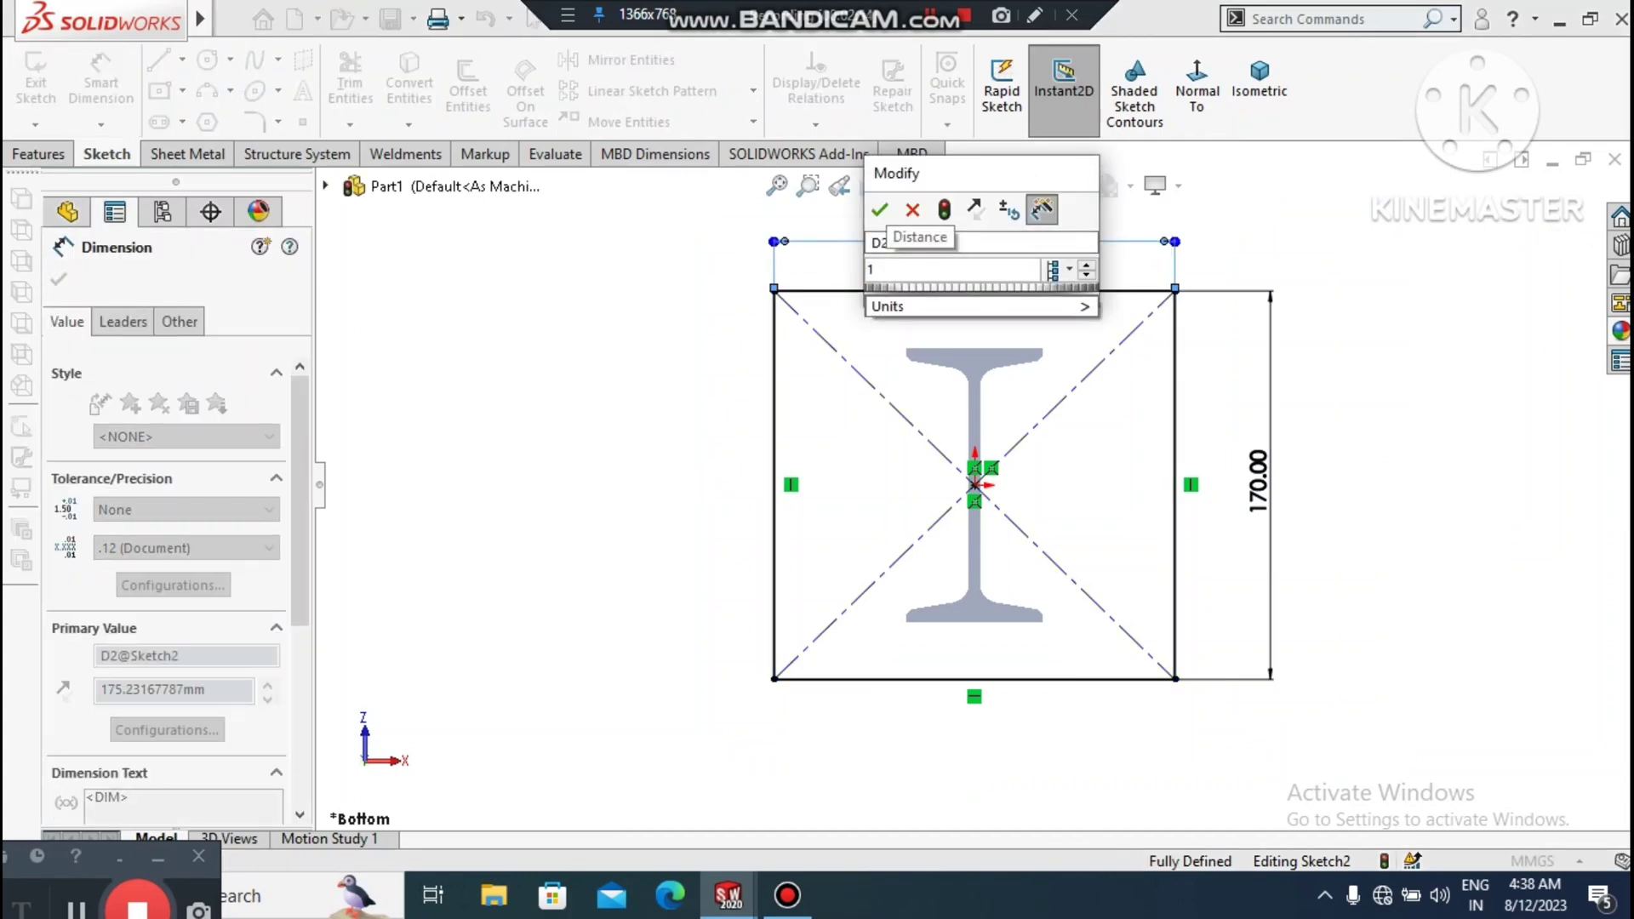
text(70)
key(Return)
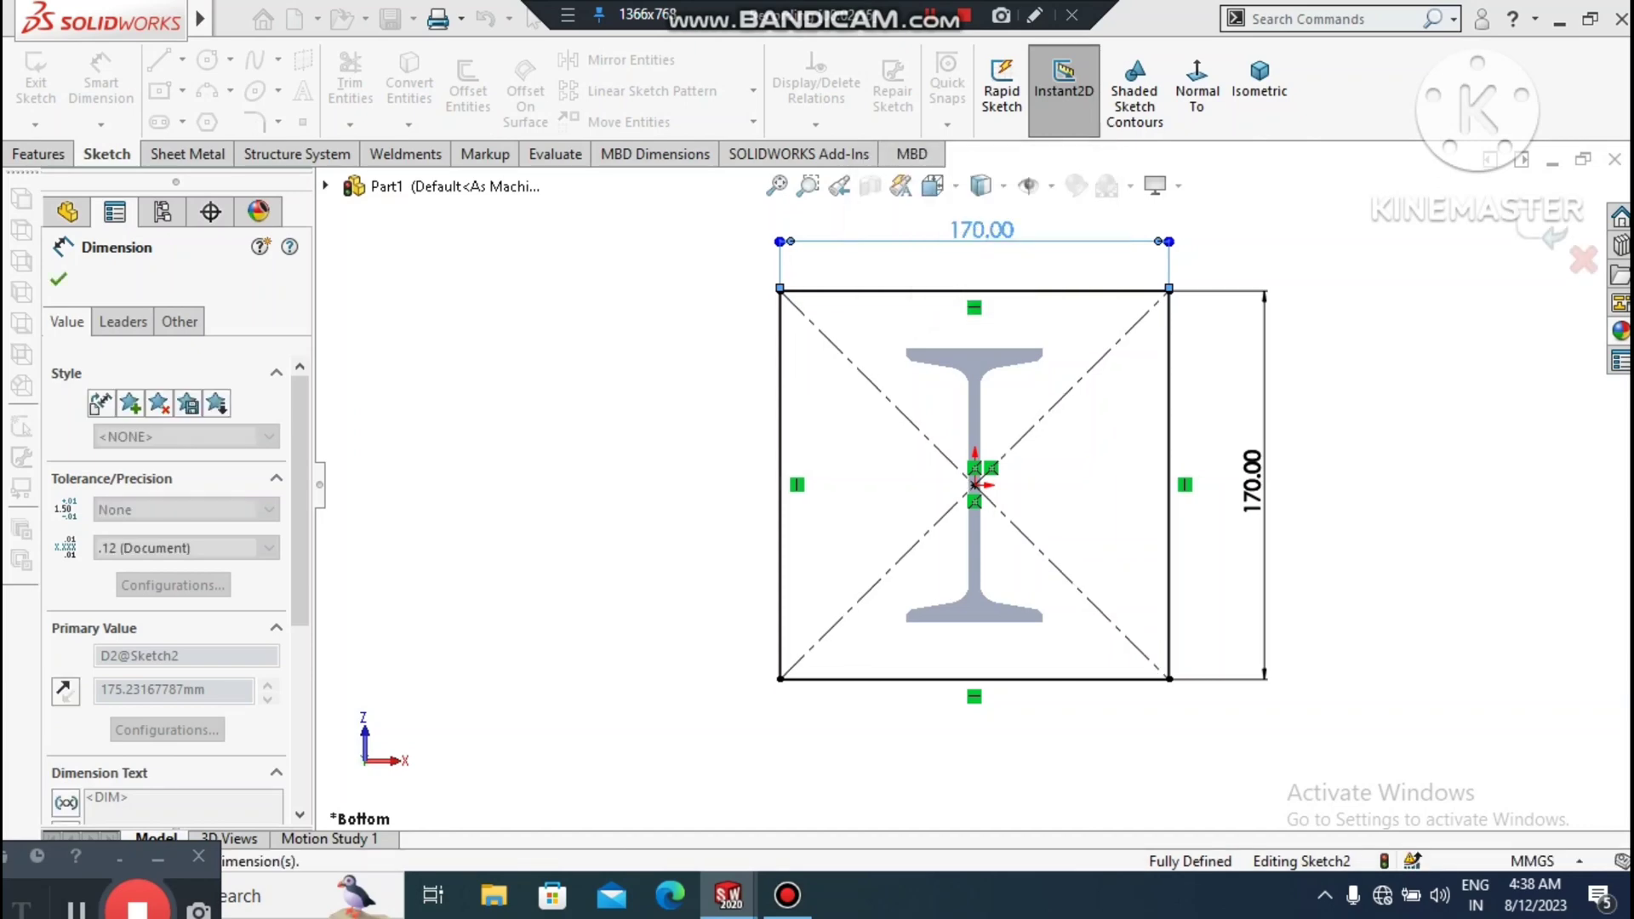
click(1411, 482)
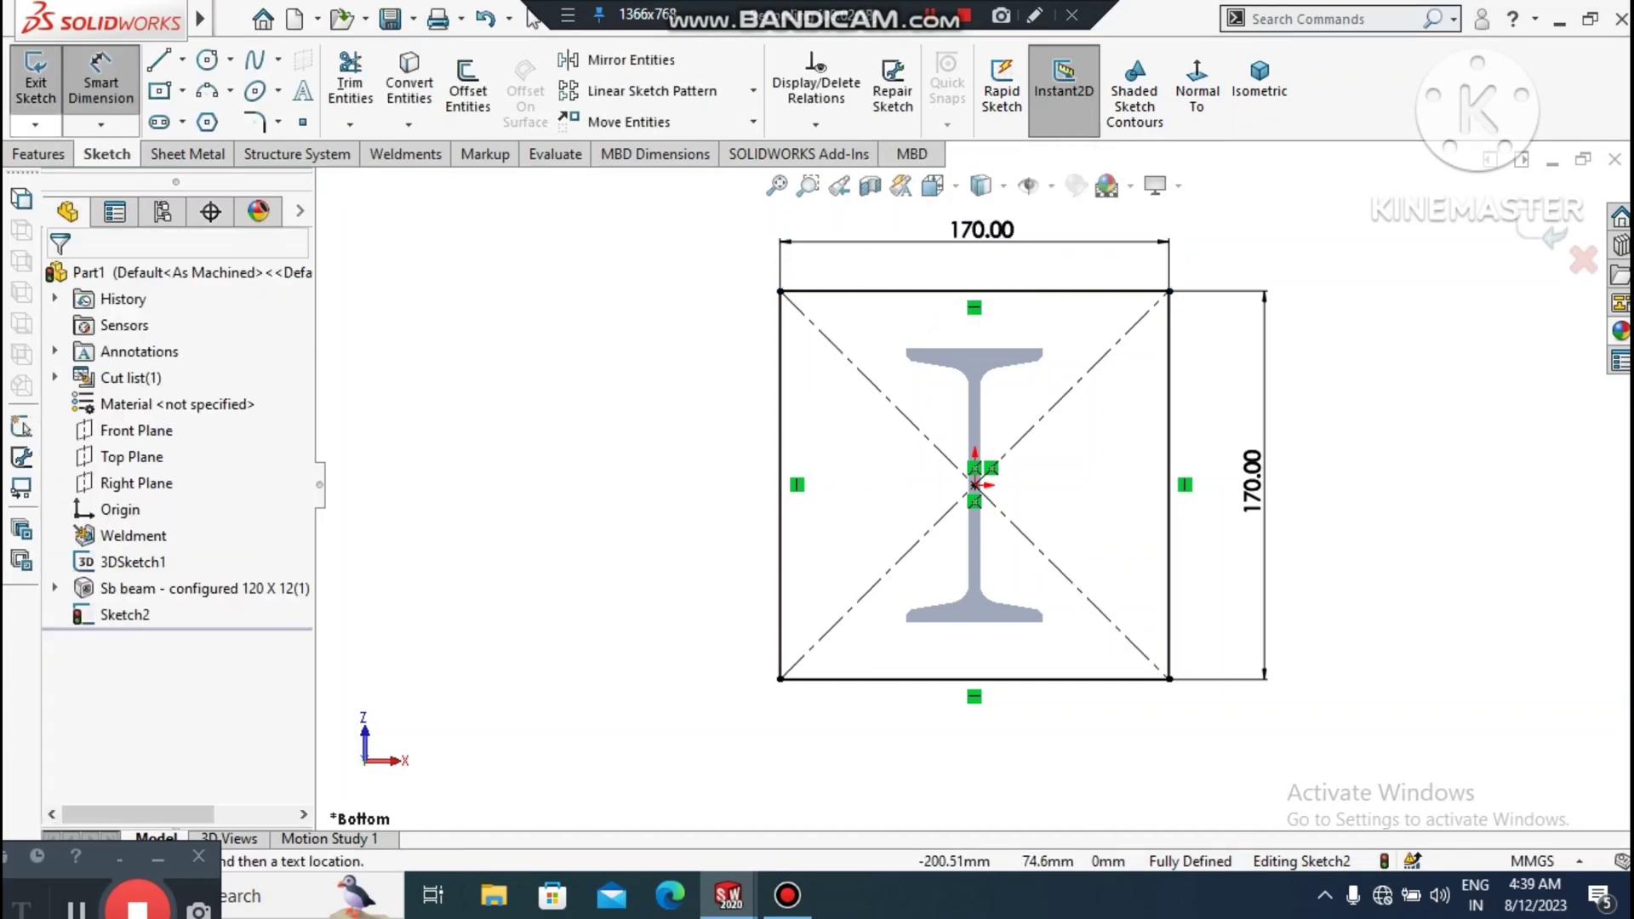
- Extrude the rectangle 10 mm blind away from the beam as a separate, unmerged base plate
click(39, 154)
click(37, 94)
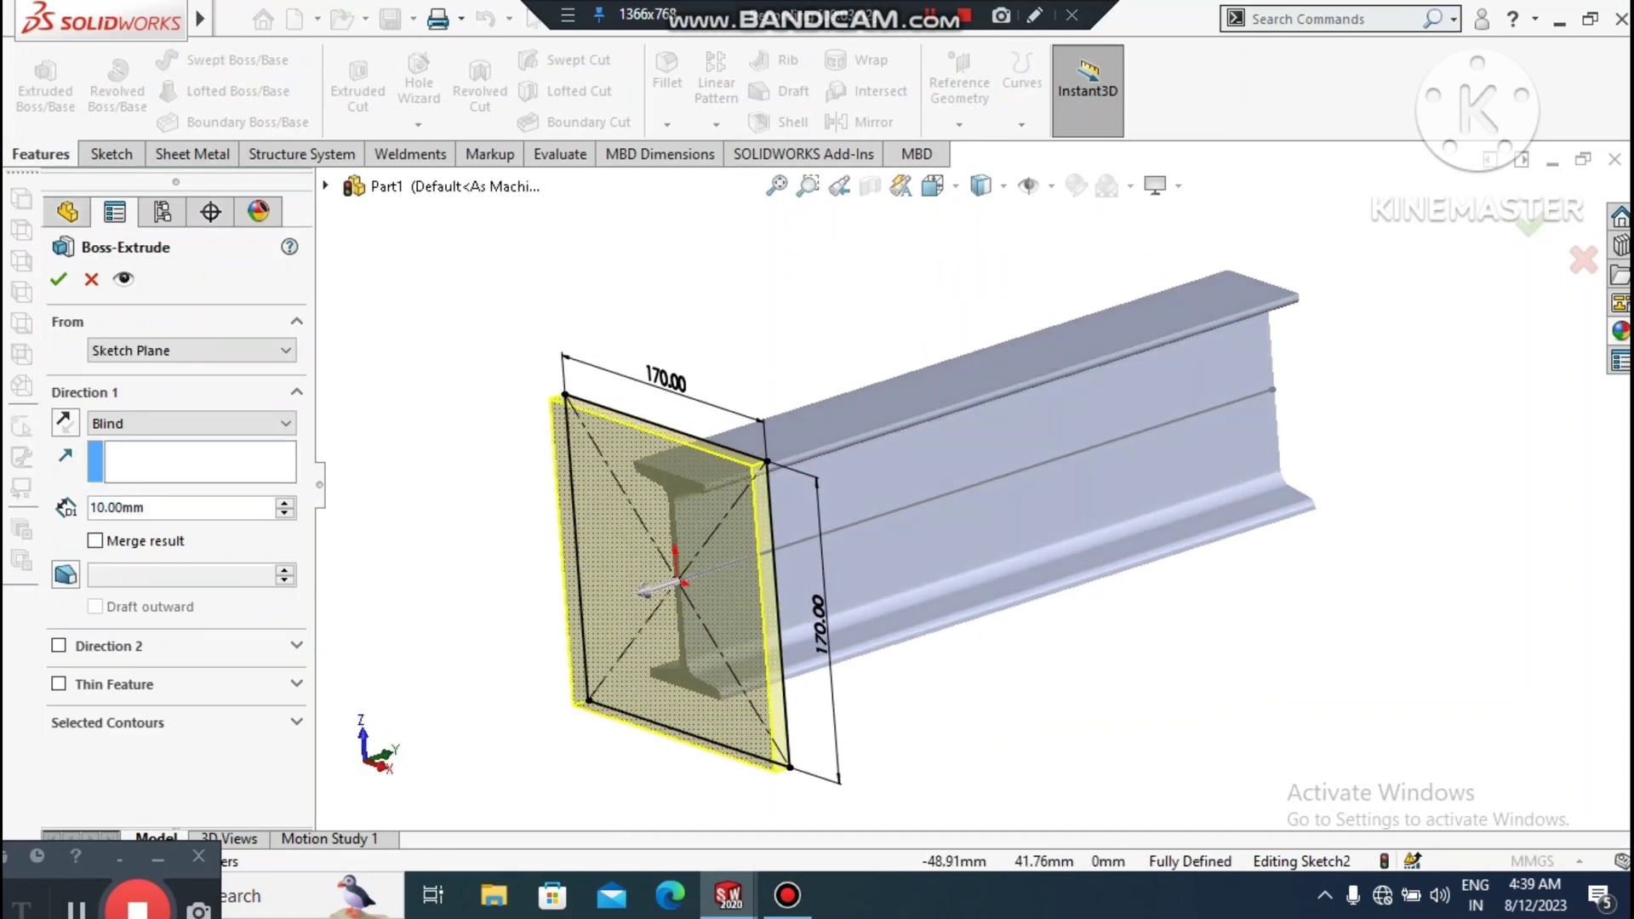
middle_drag(615, 487, 614, 505)
scroll(587, 519, down, 2)
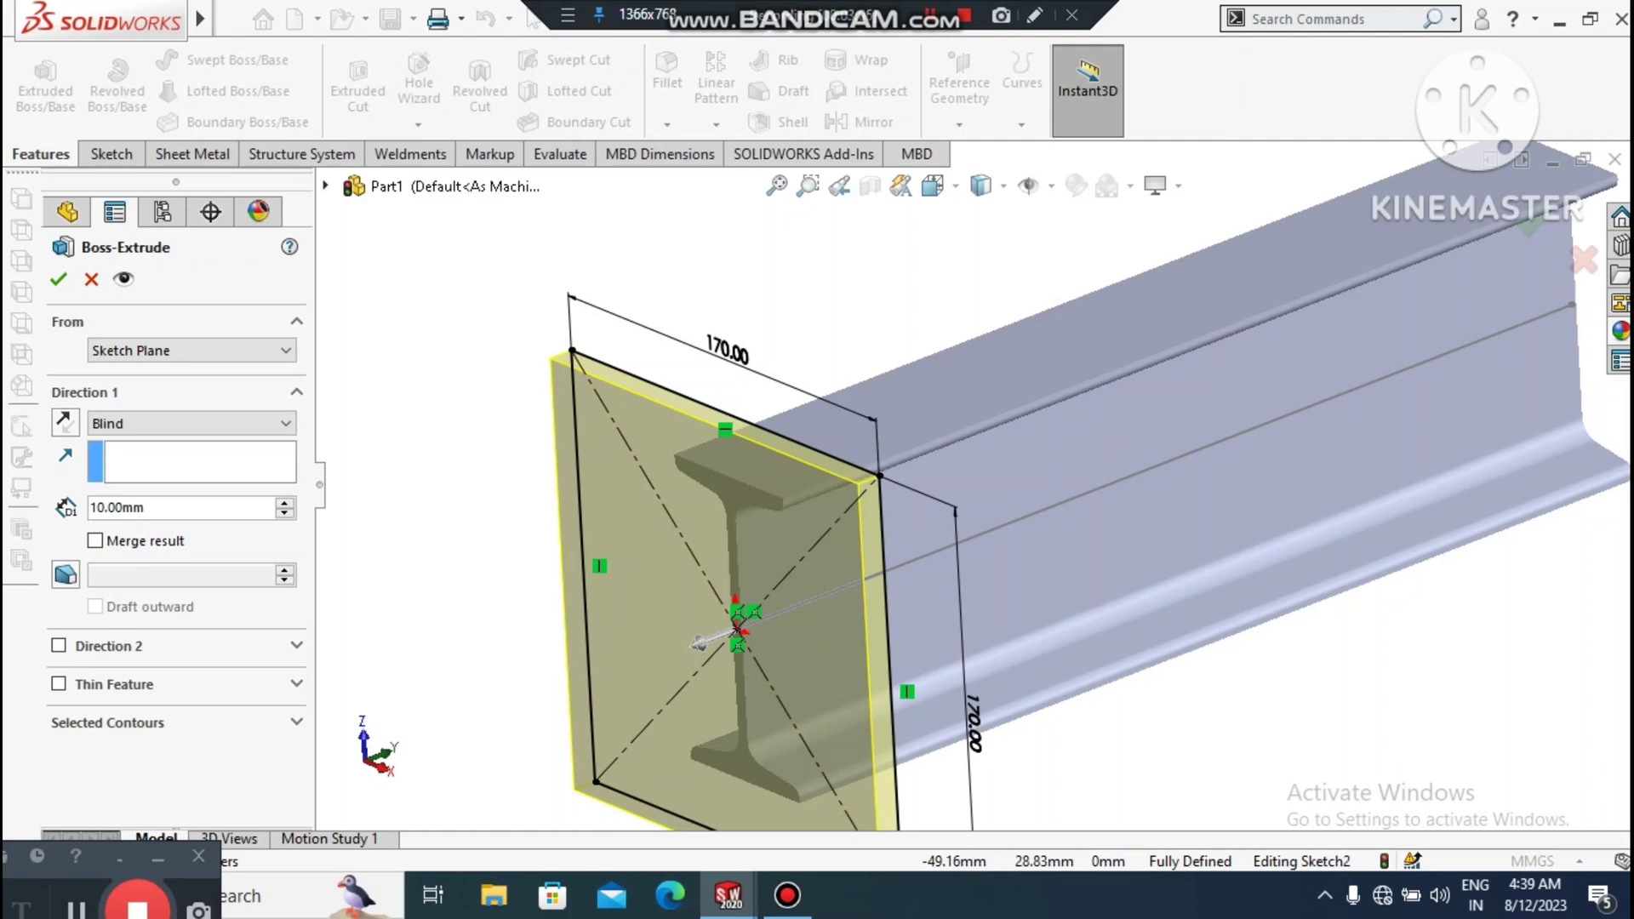
scroll(952, 492, up, 1)
scroll(580, 526, down, 1)
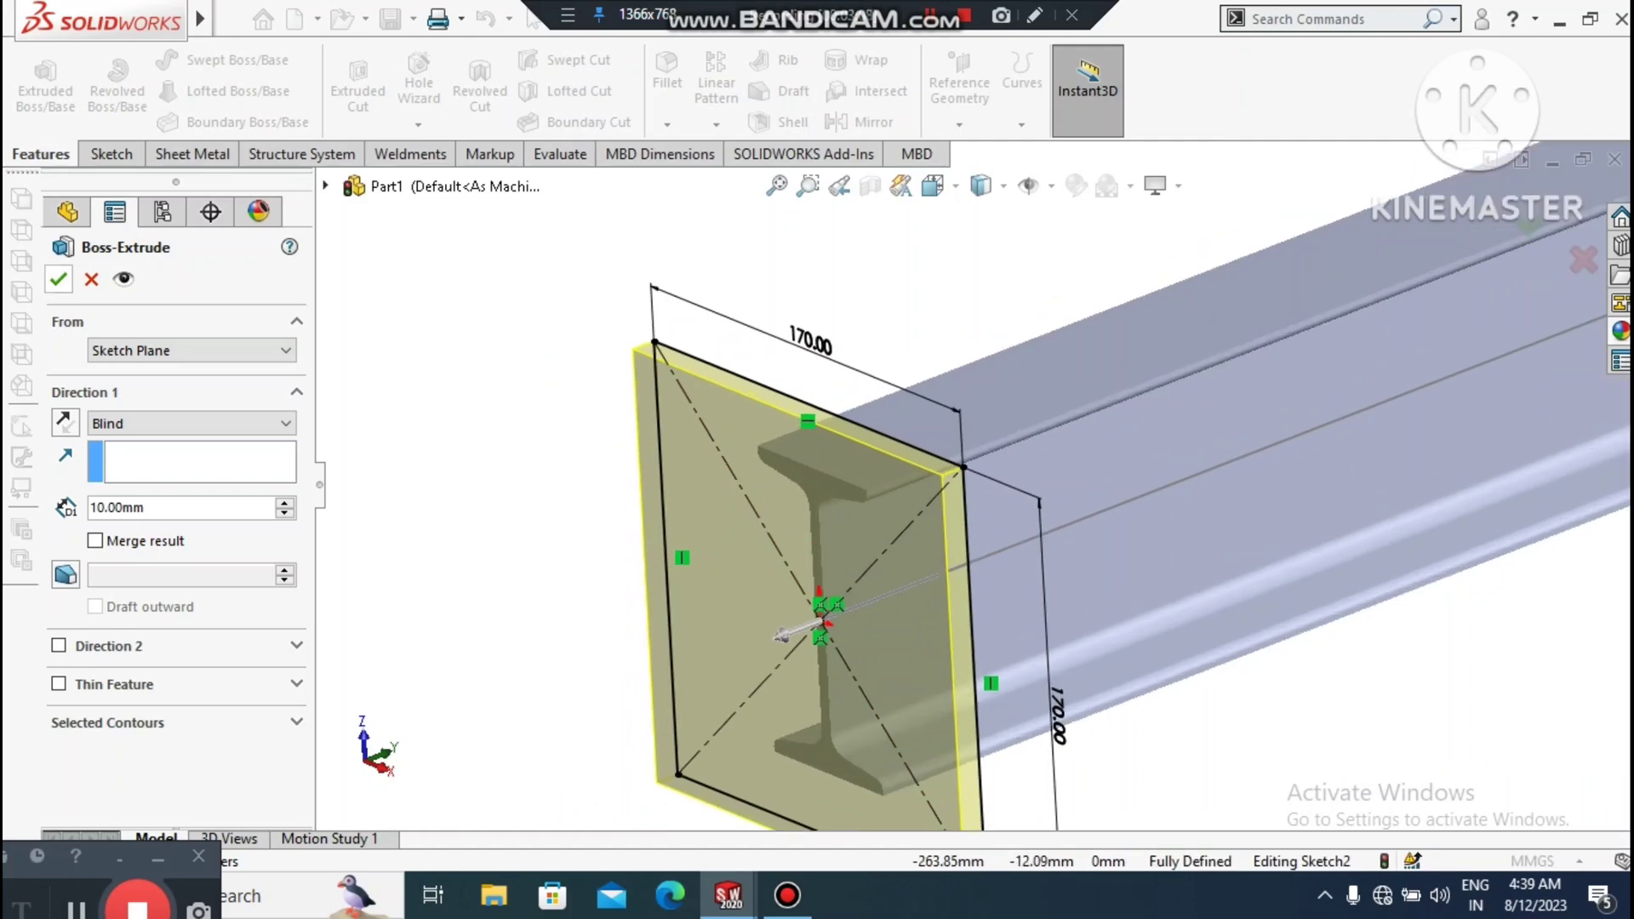
key(Return)
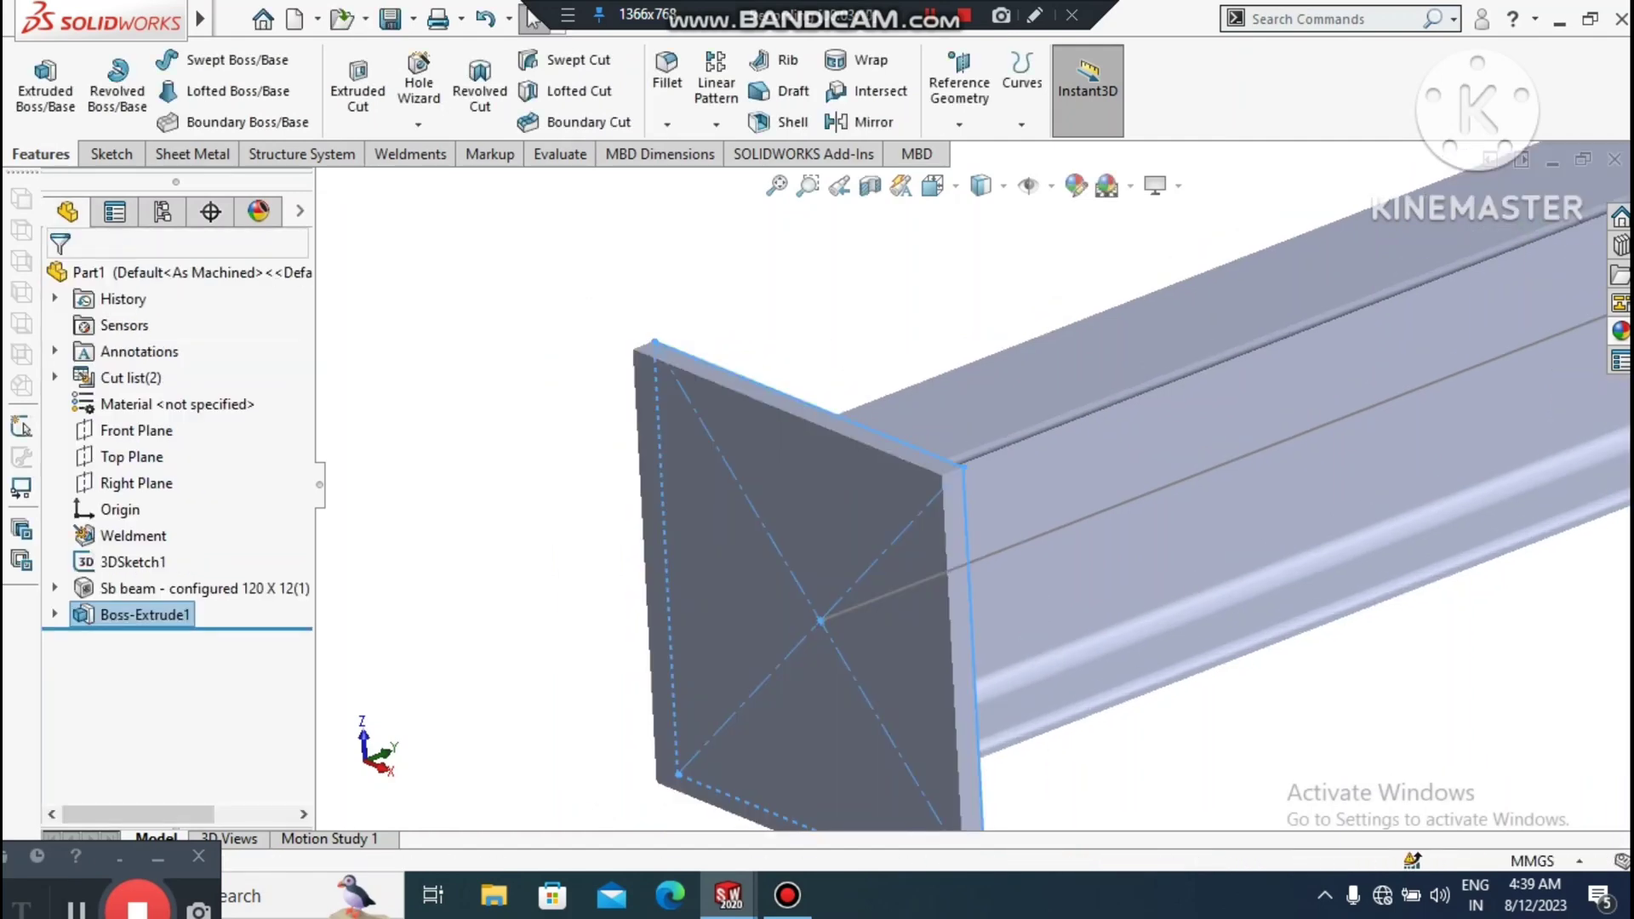
- Reopen the base plate's extrusion definition to check its settings and close it without changes
click(465, 497)
right_click(118, 615)
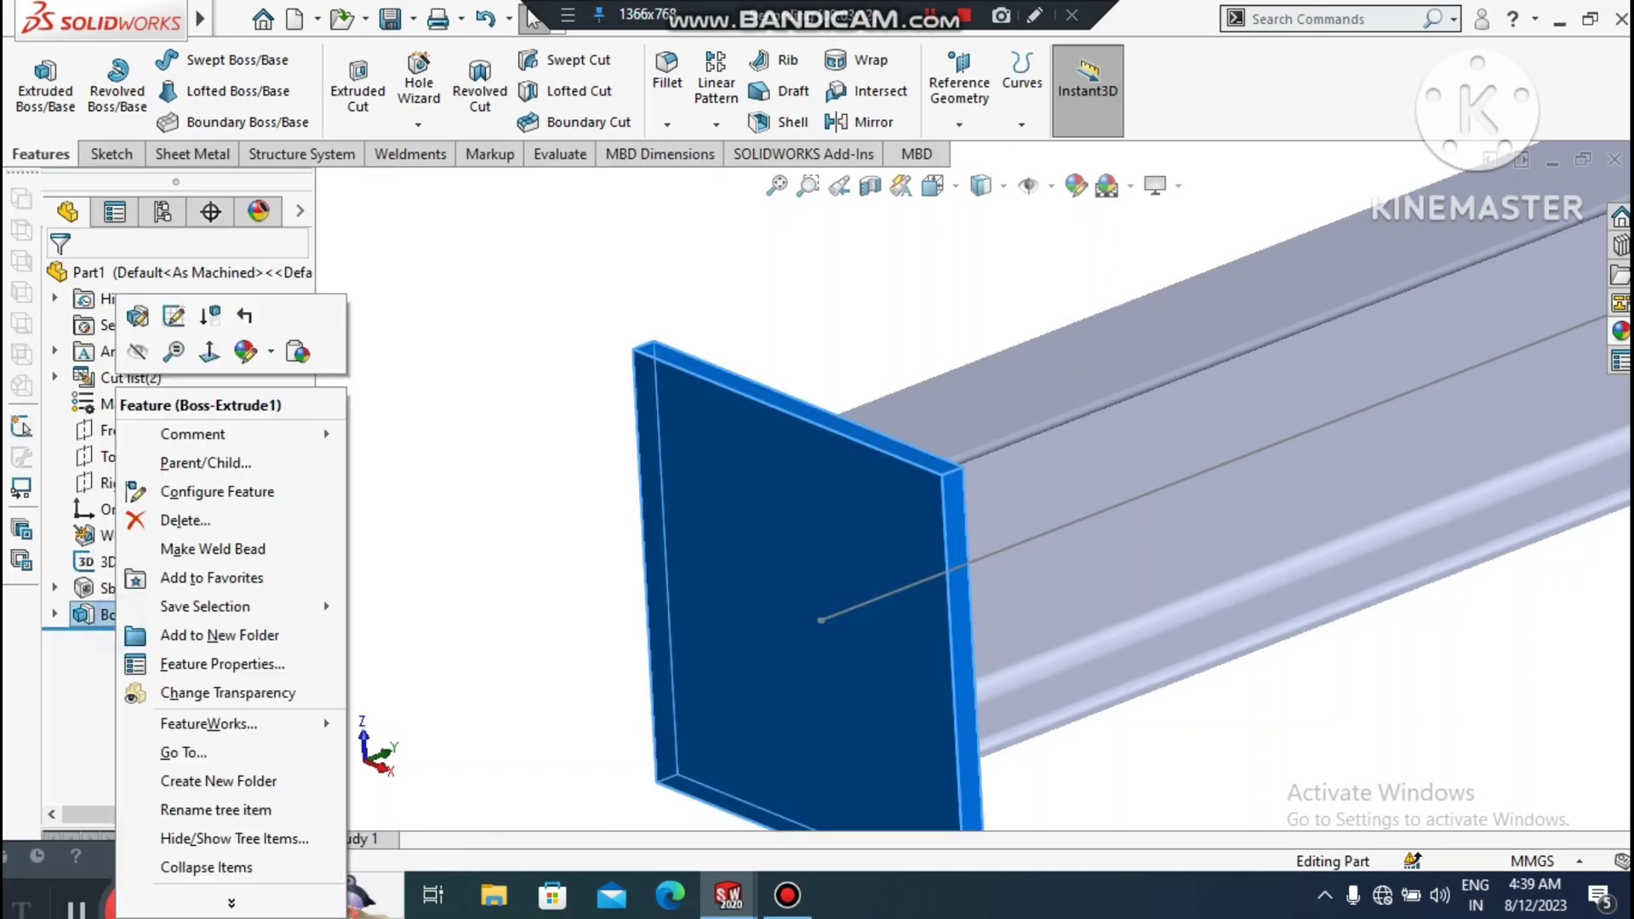
click(137, 315)
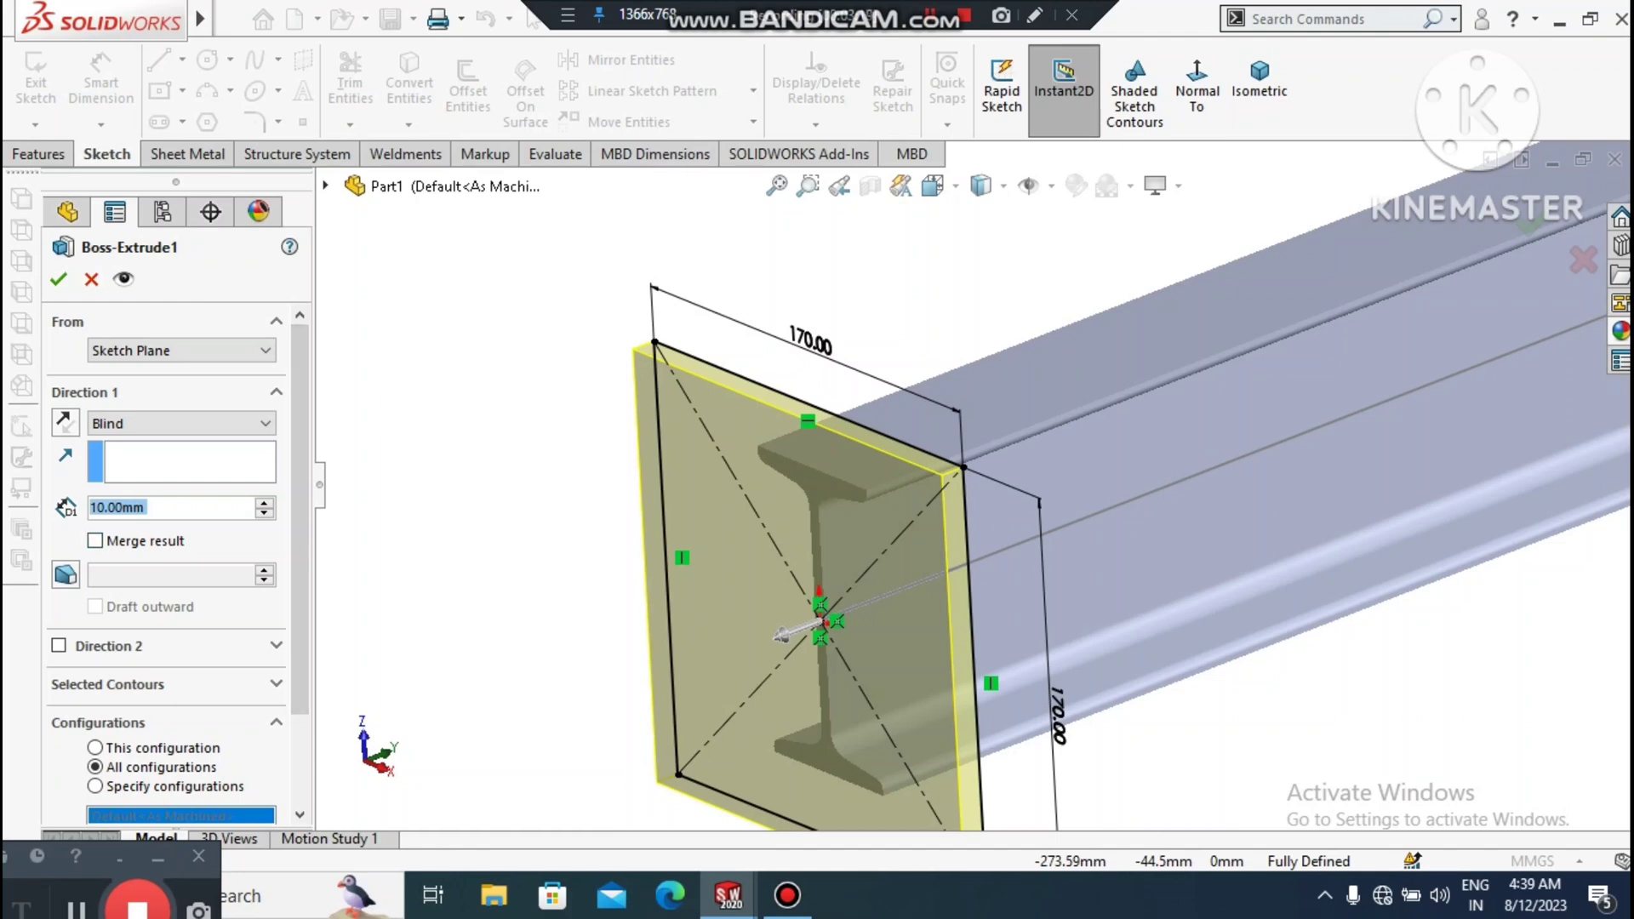
click(56, 279)
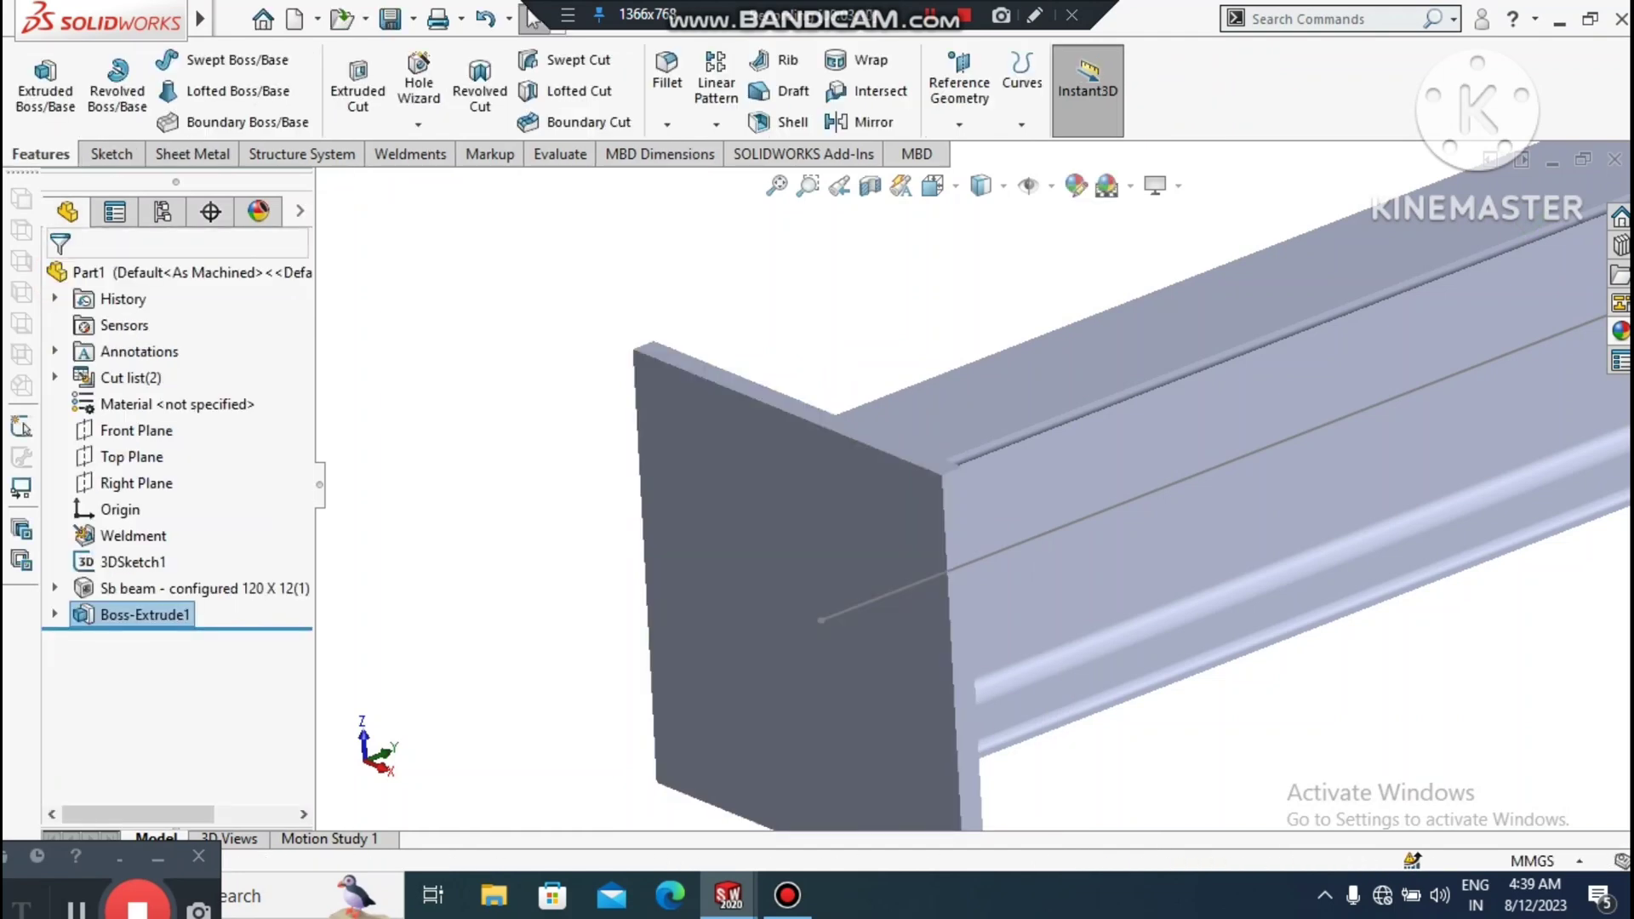
- Apply a yellow color appearance to the whole I-beam structural member feature
click(468, 396)
scroll(956, 489, up, 3)
middle_drag(957, 489, 1081, 656)
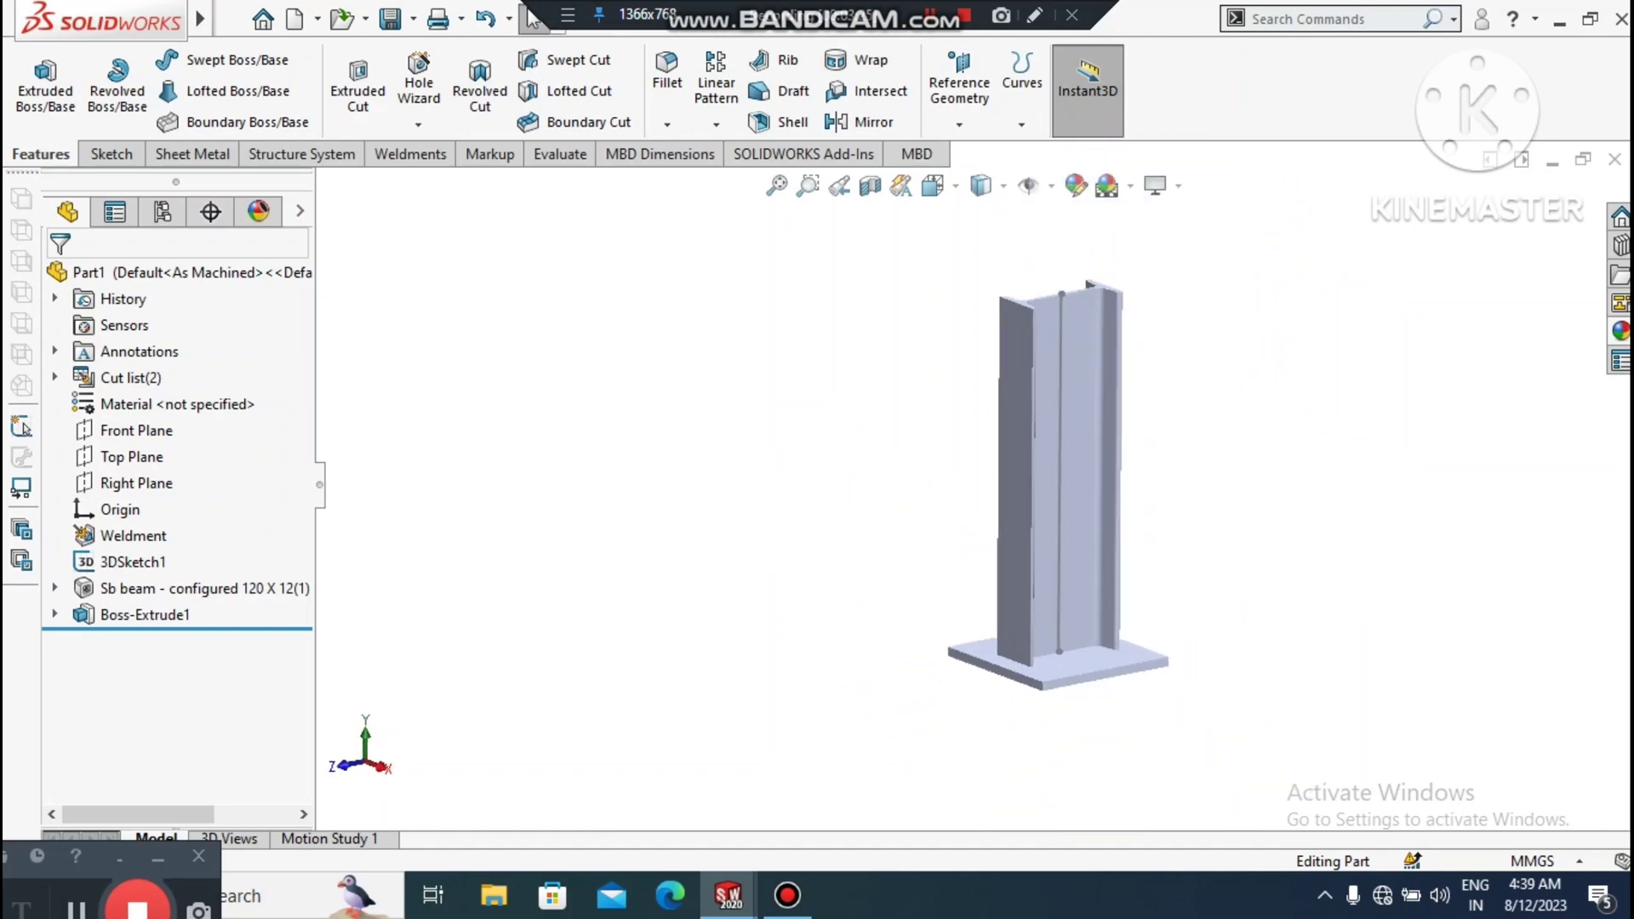
scroll(1047, 584, down, 2)
right_click(1098, 476)
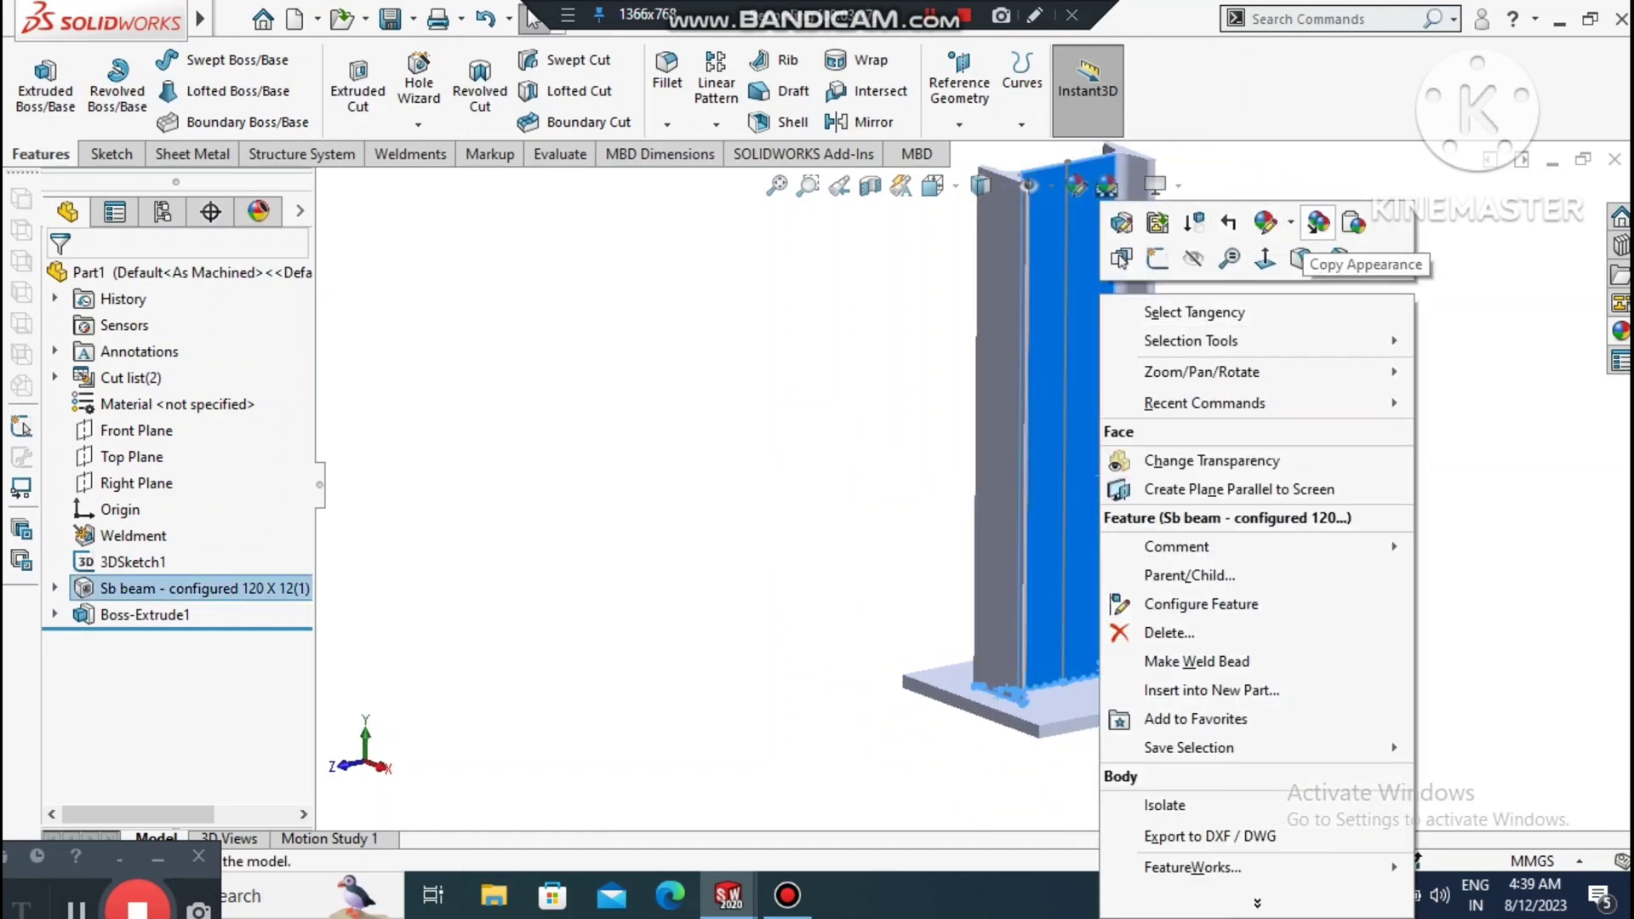
click(1290, 223)
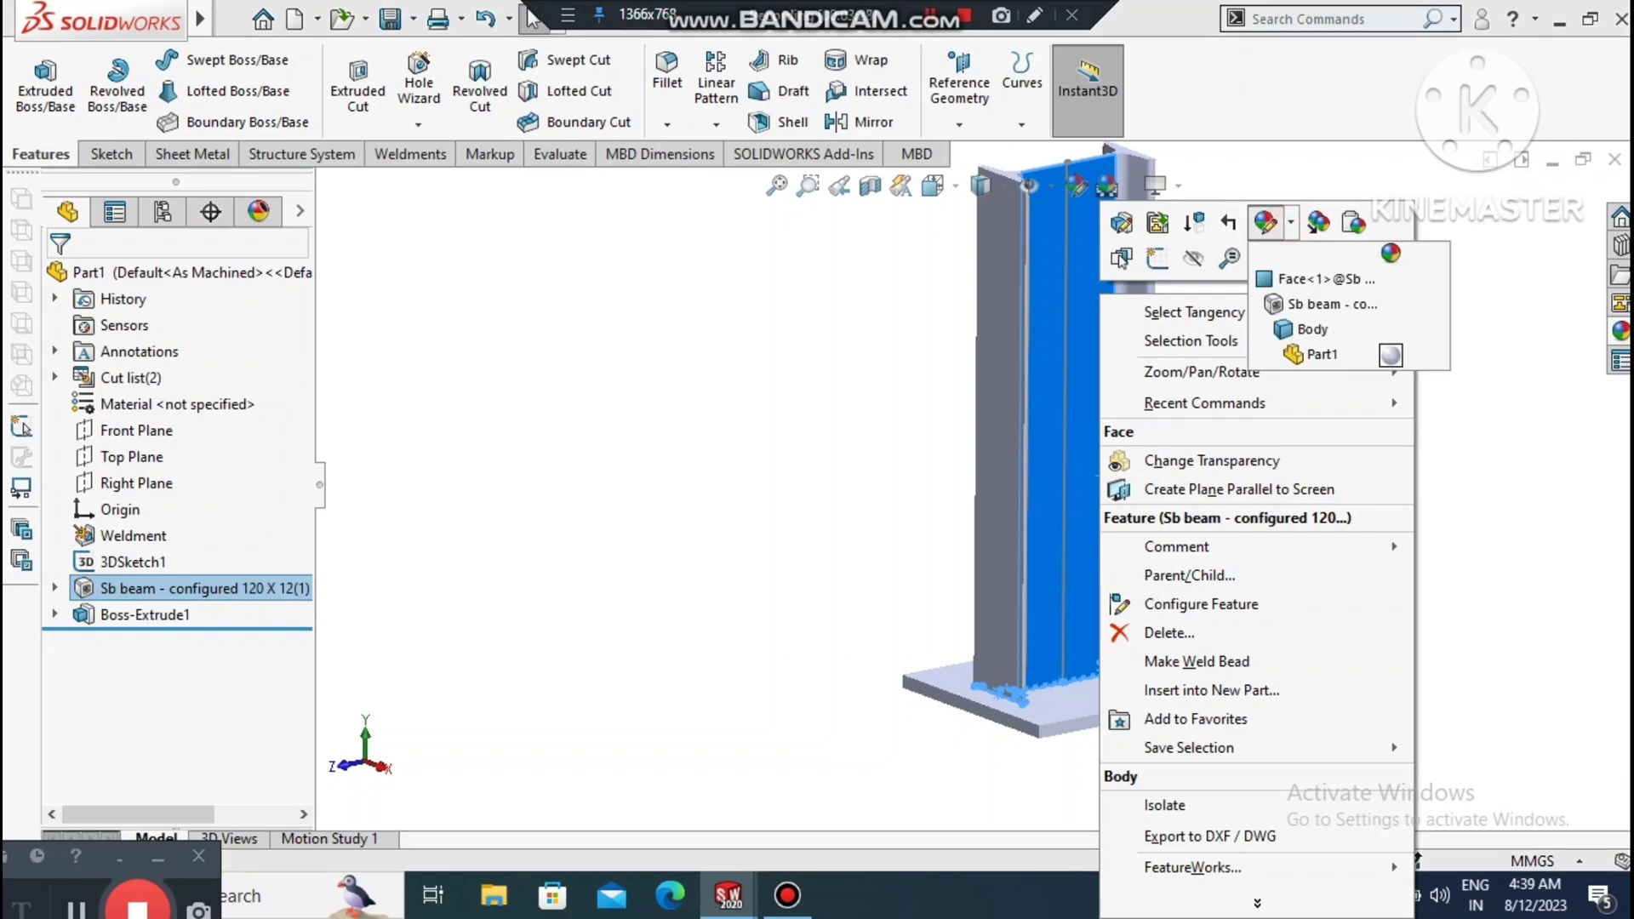
click(1324, 304)
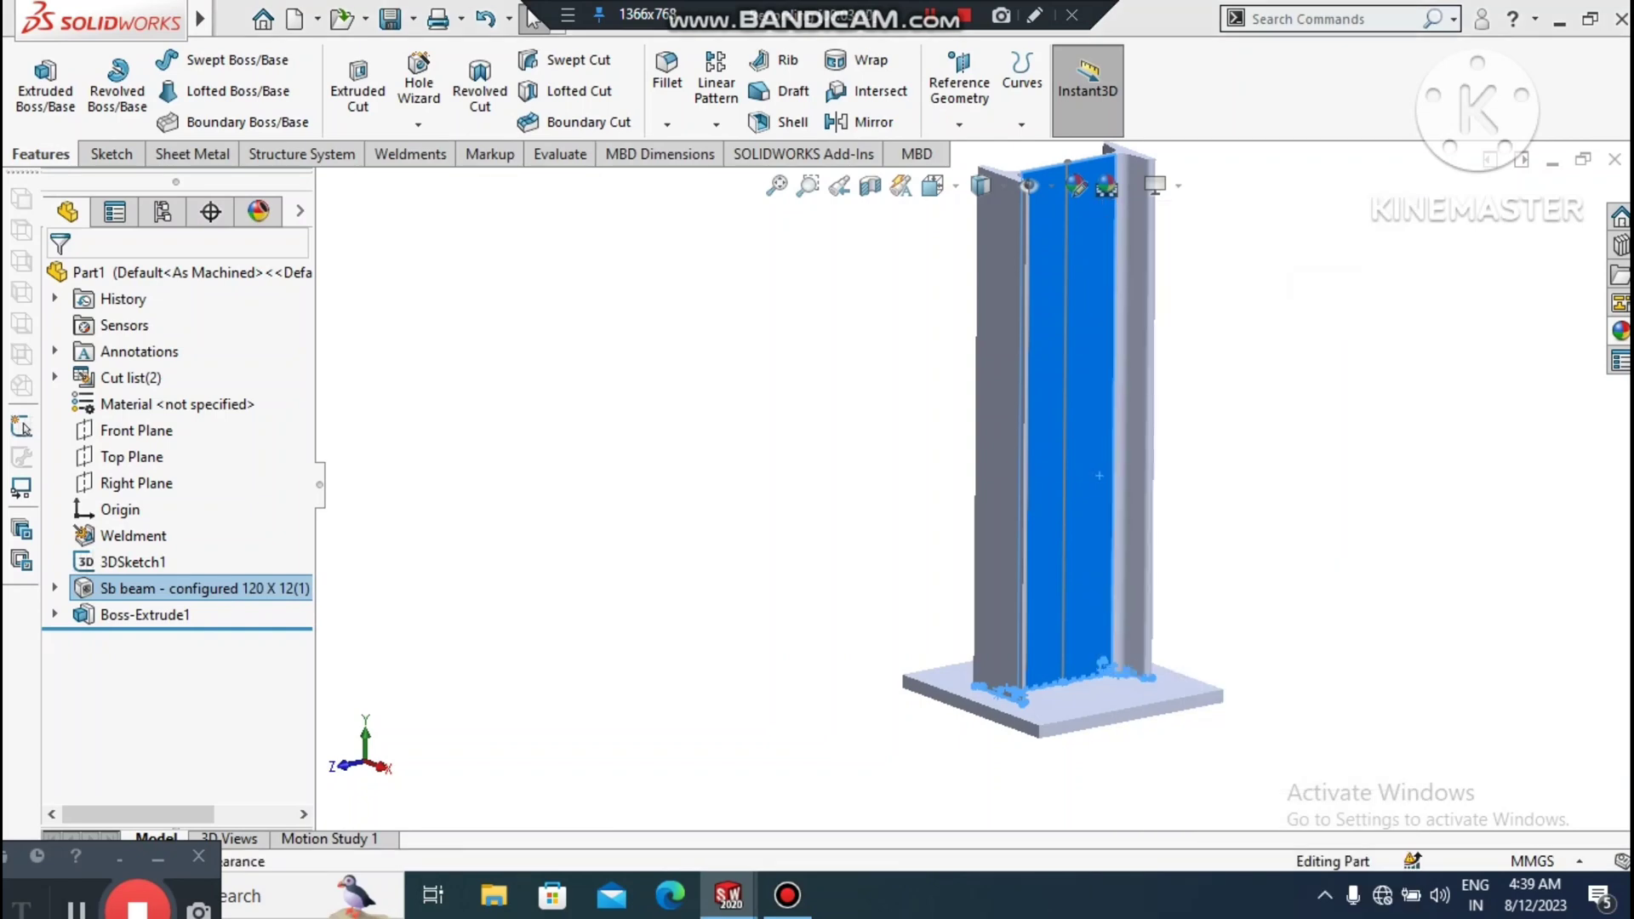
click(1076, 186)
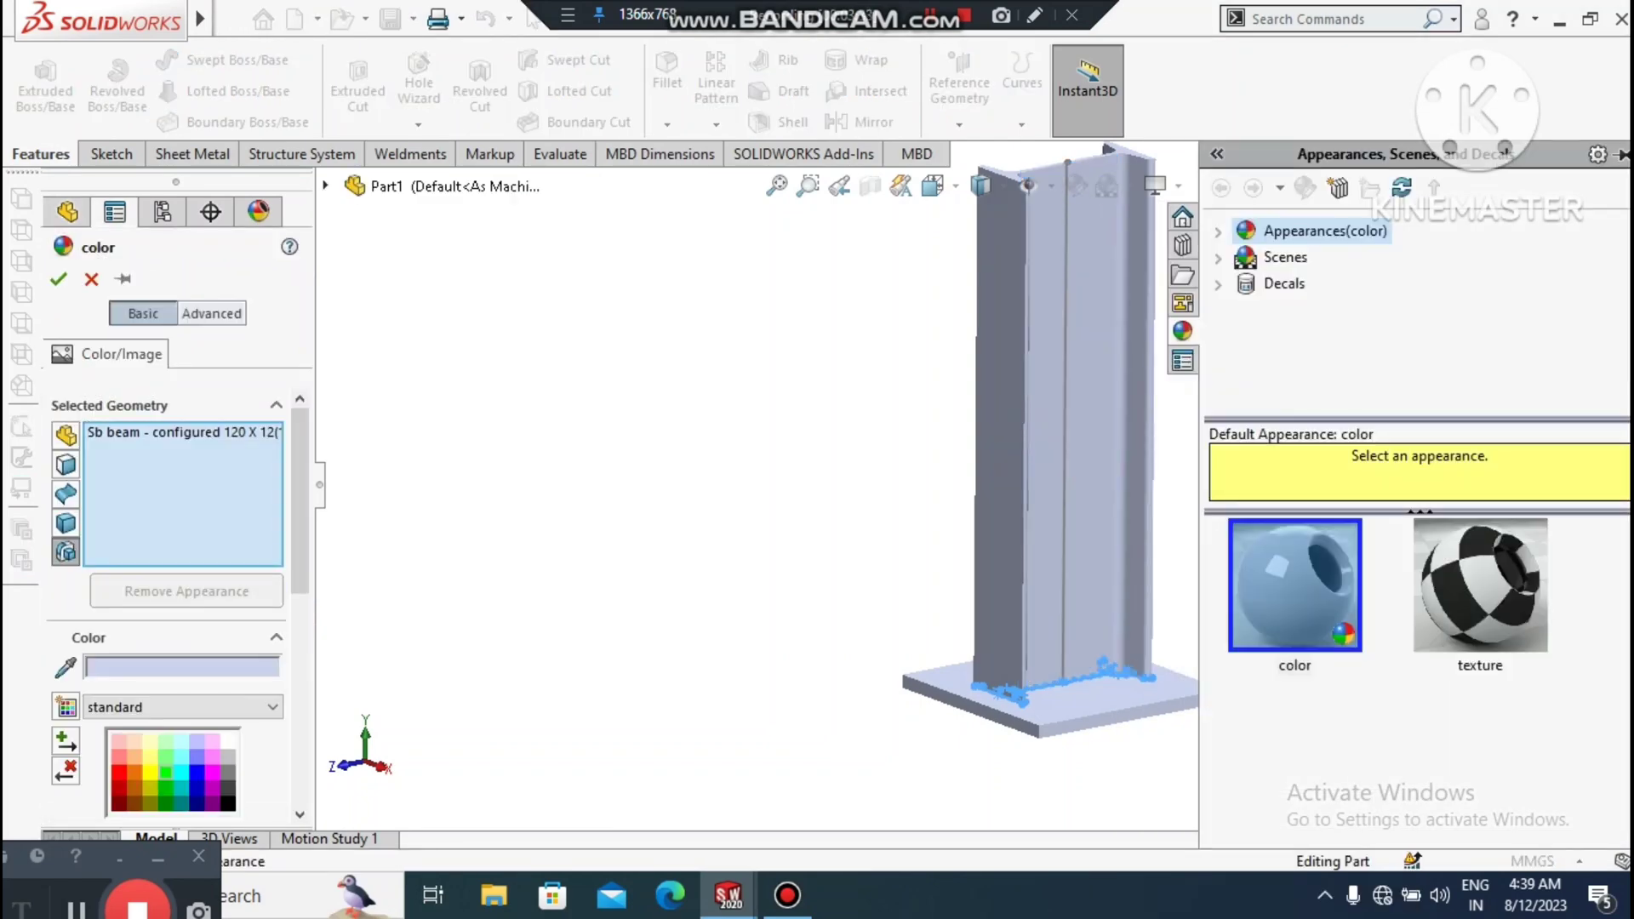
click(150, 771)
click(583, 631)
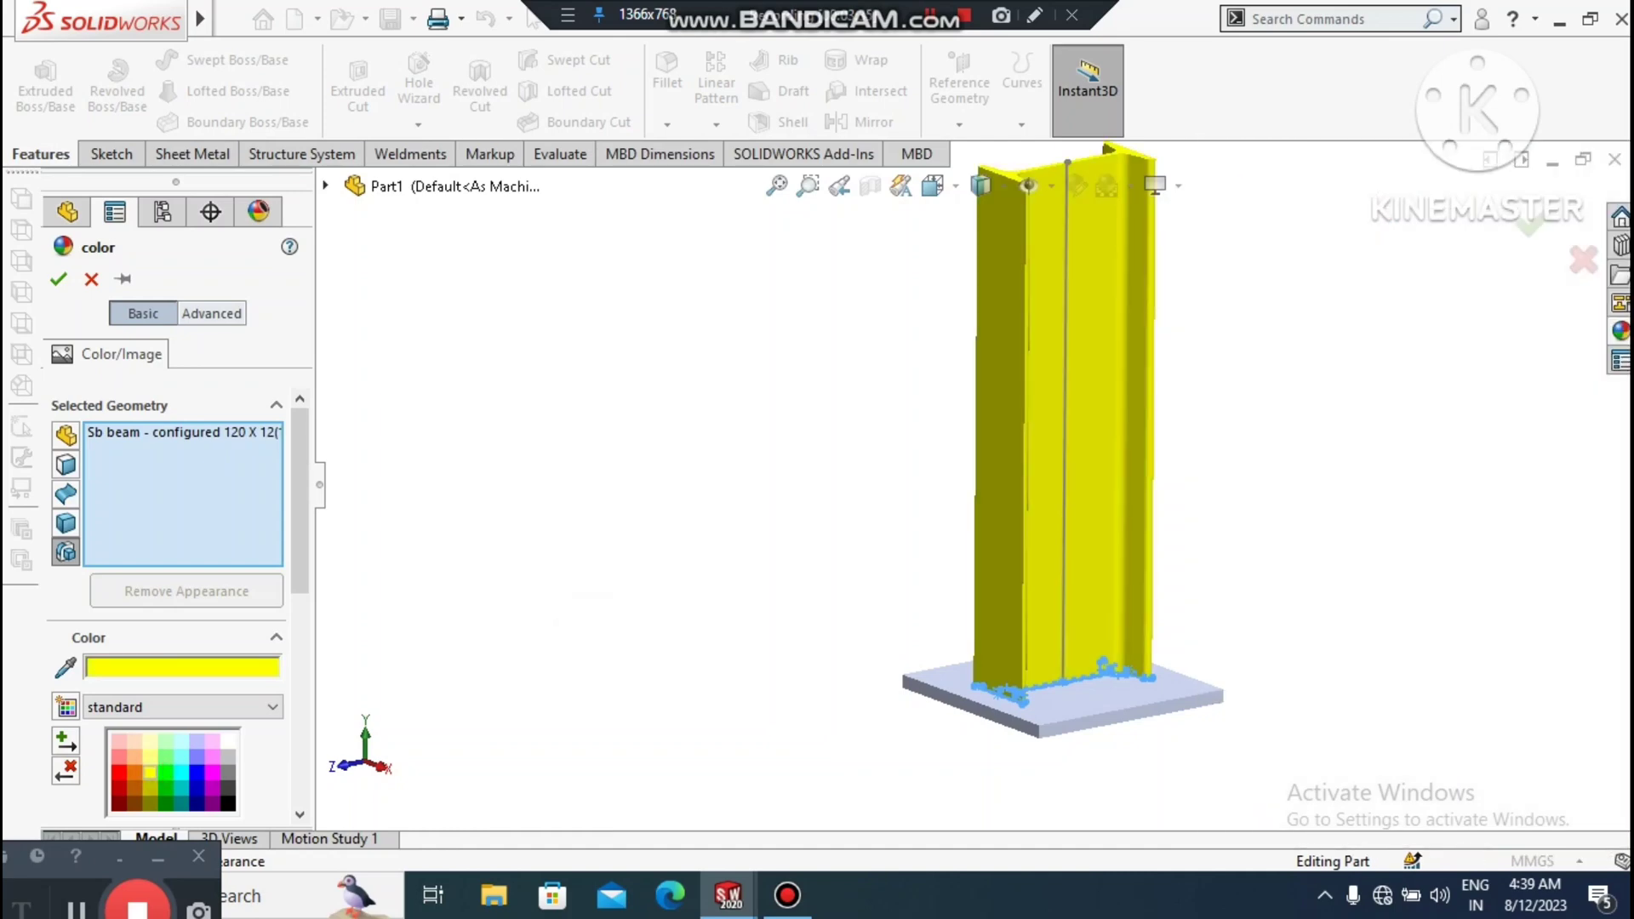
click(58, 279)
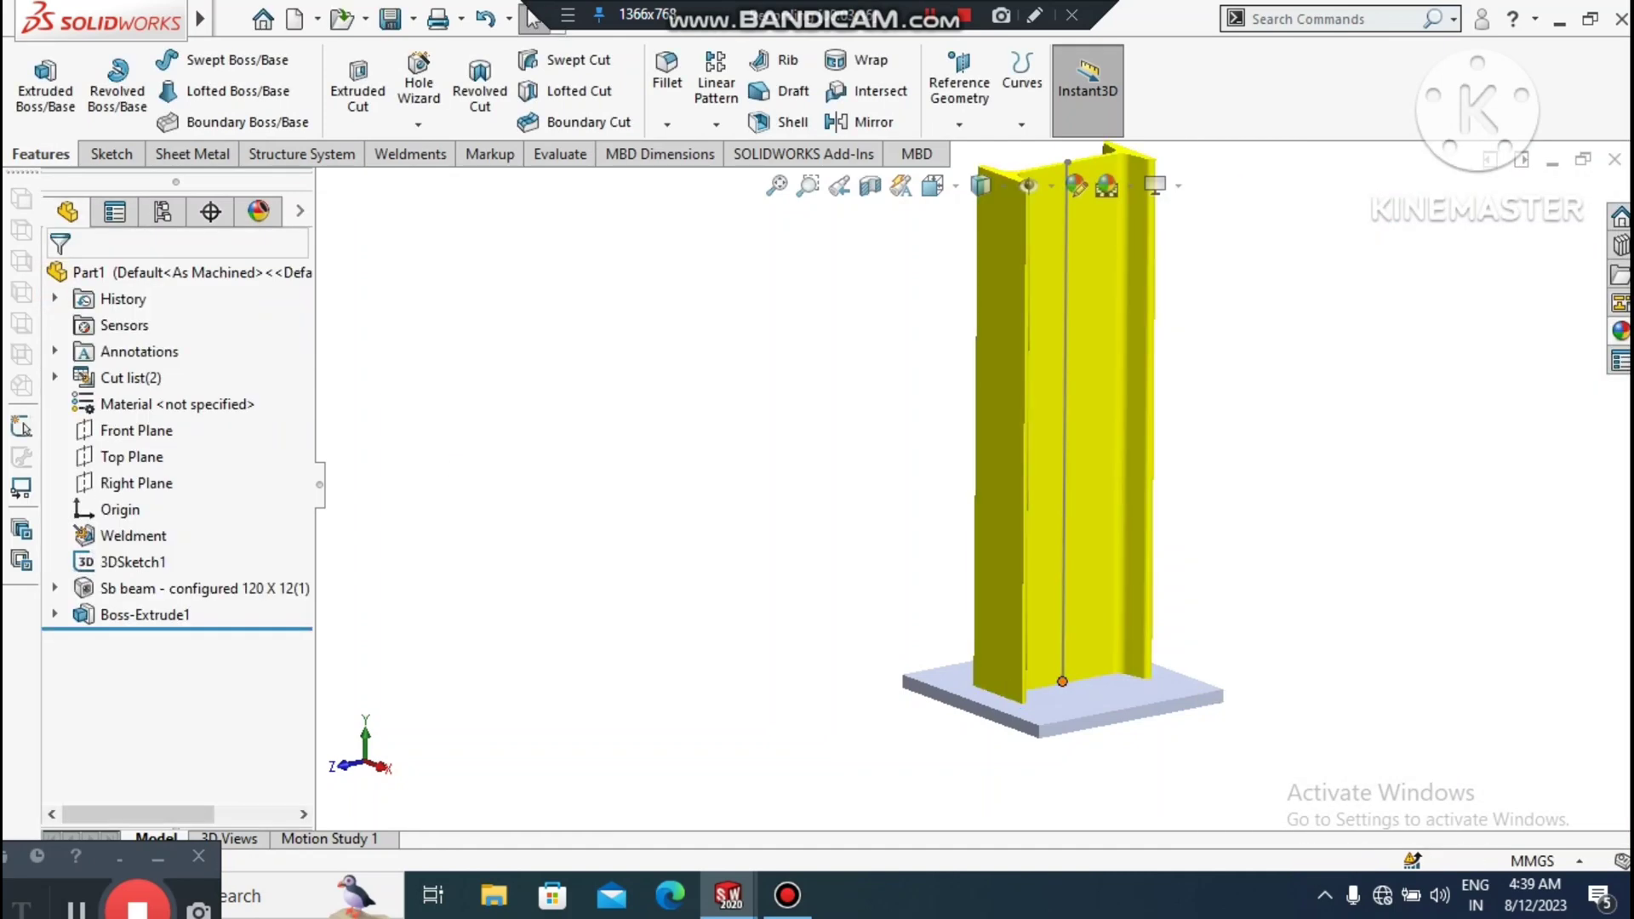
- Apply a dark gray color appearance to the base plate's extrusion feature
scroll(1106, 663, down, 4)
right_click(1107, 663)
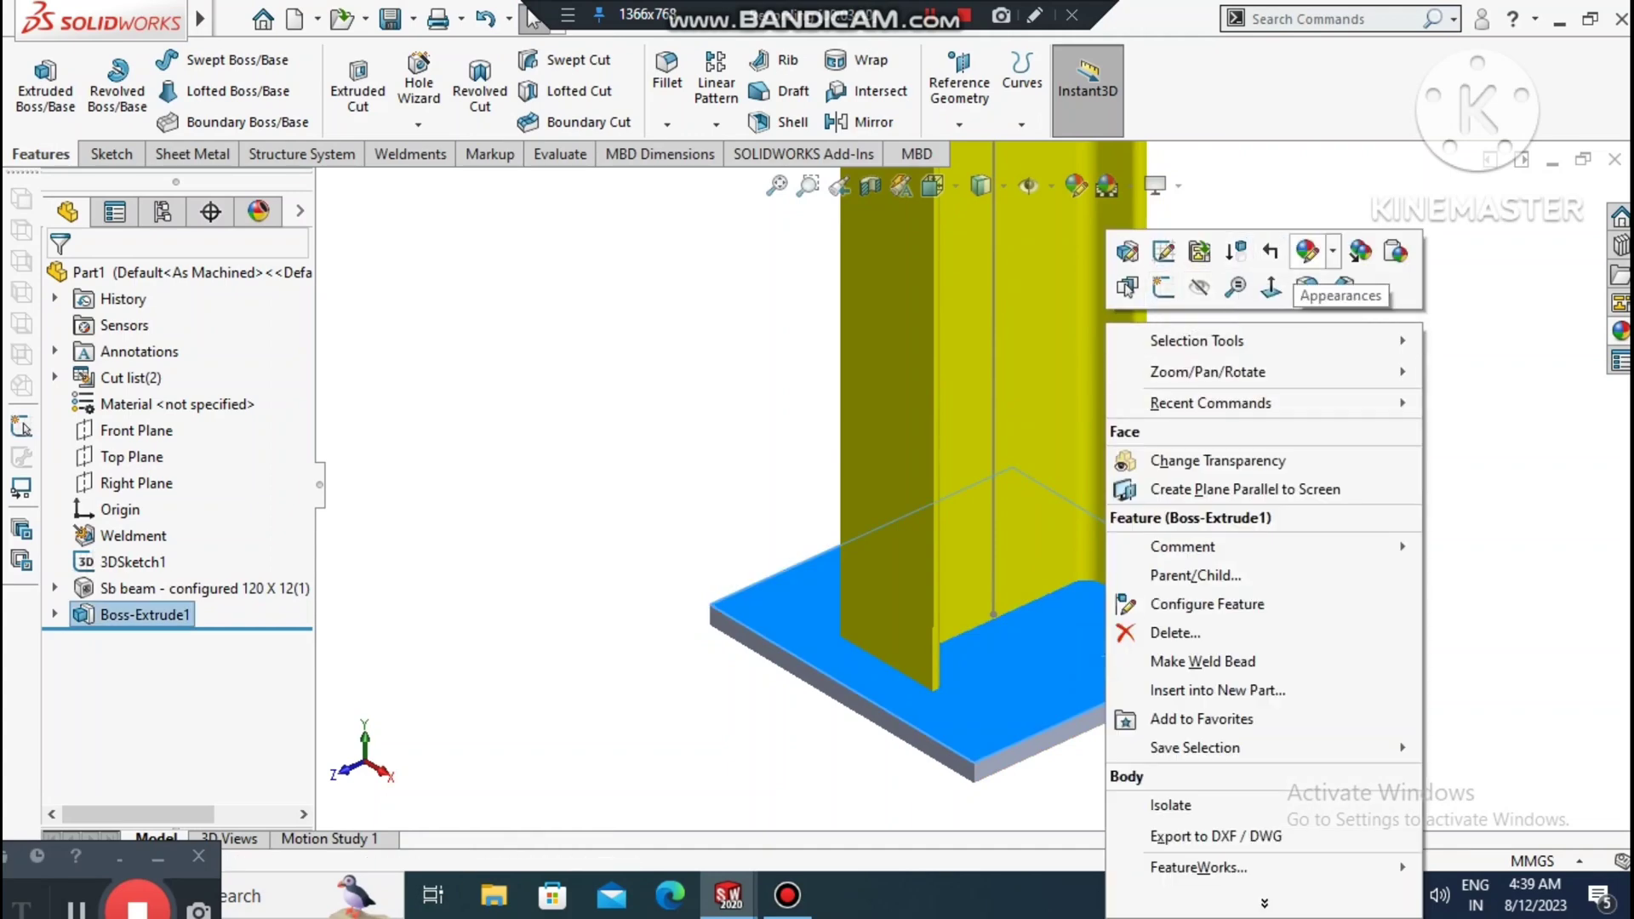
click(1333, 251)
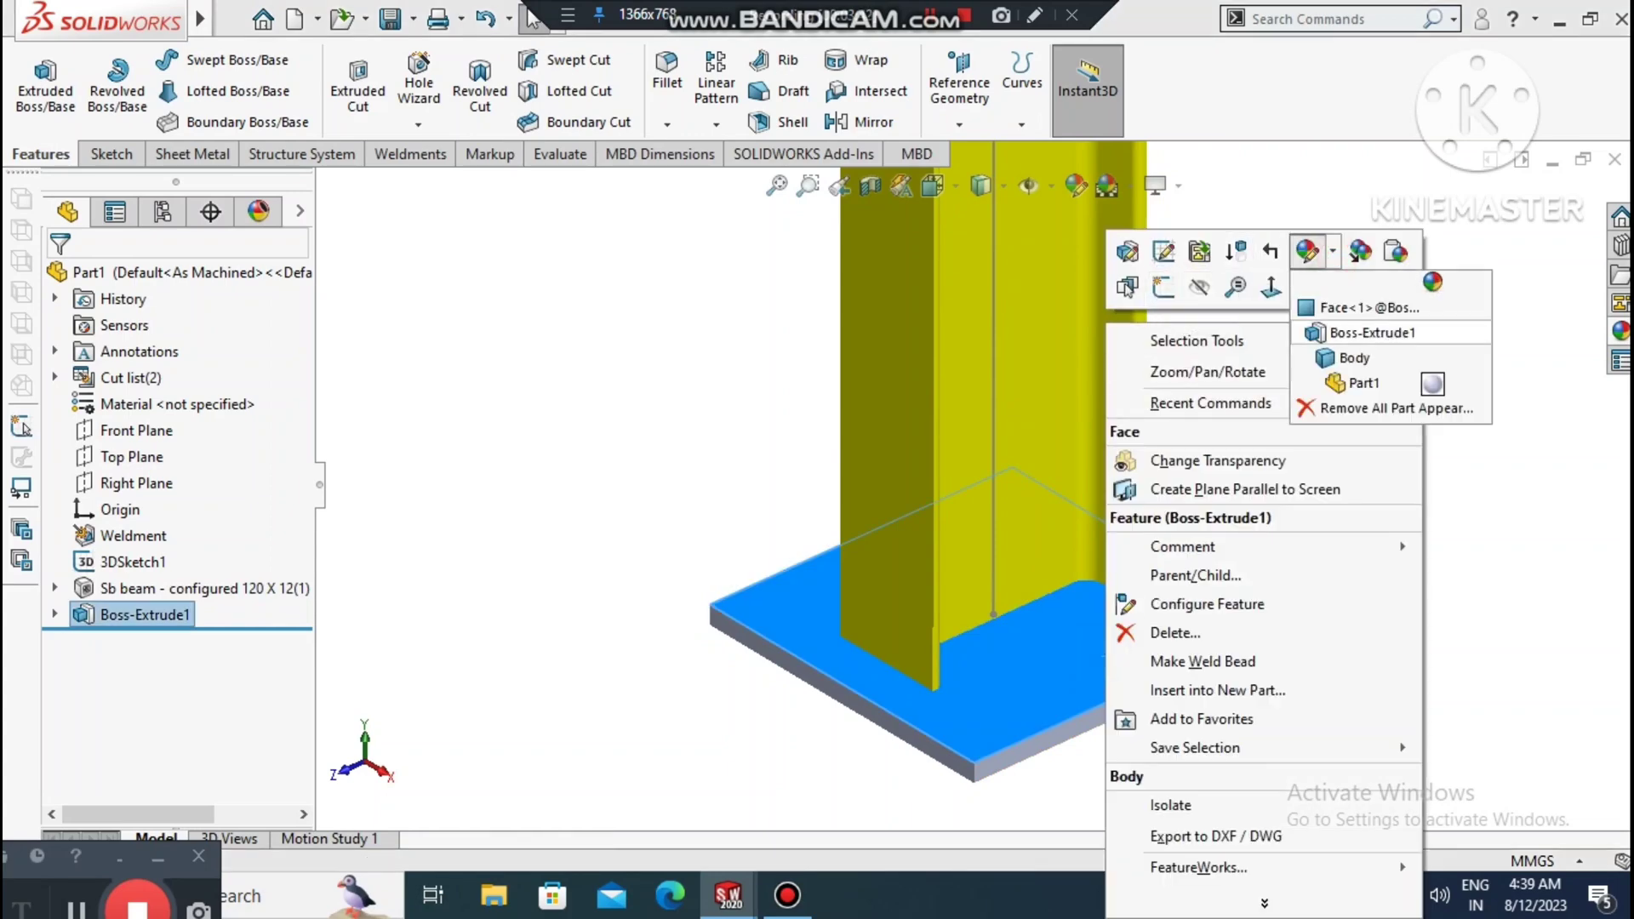
click(1354, 332)
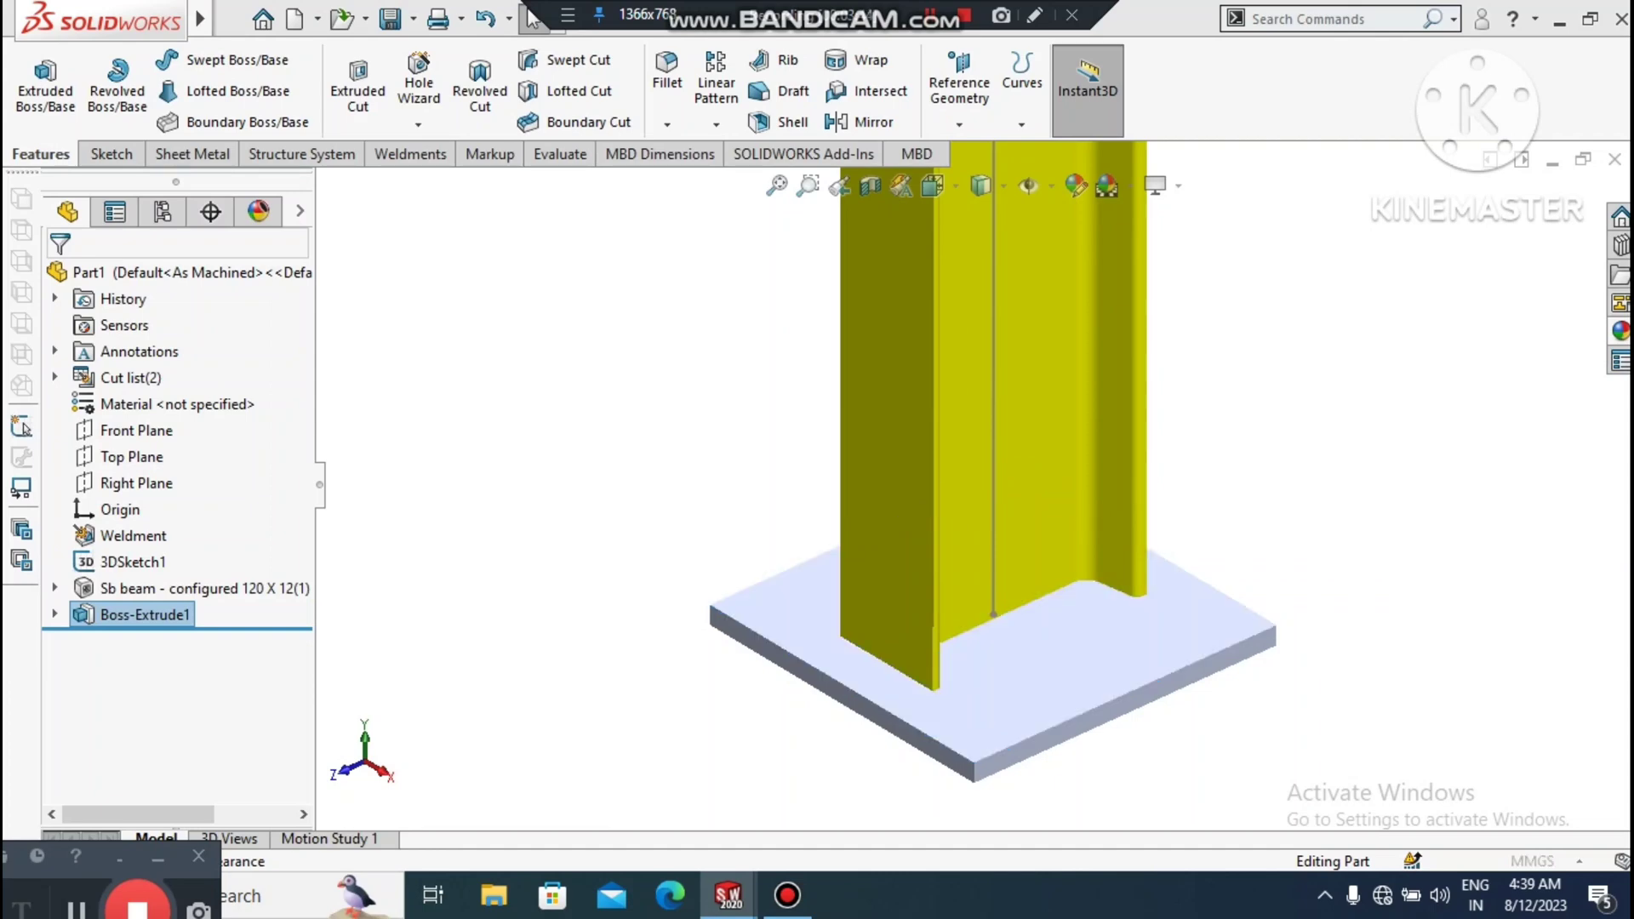
click(228, 772)
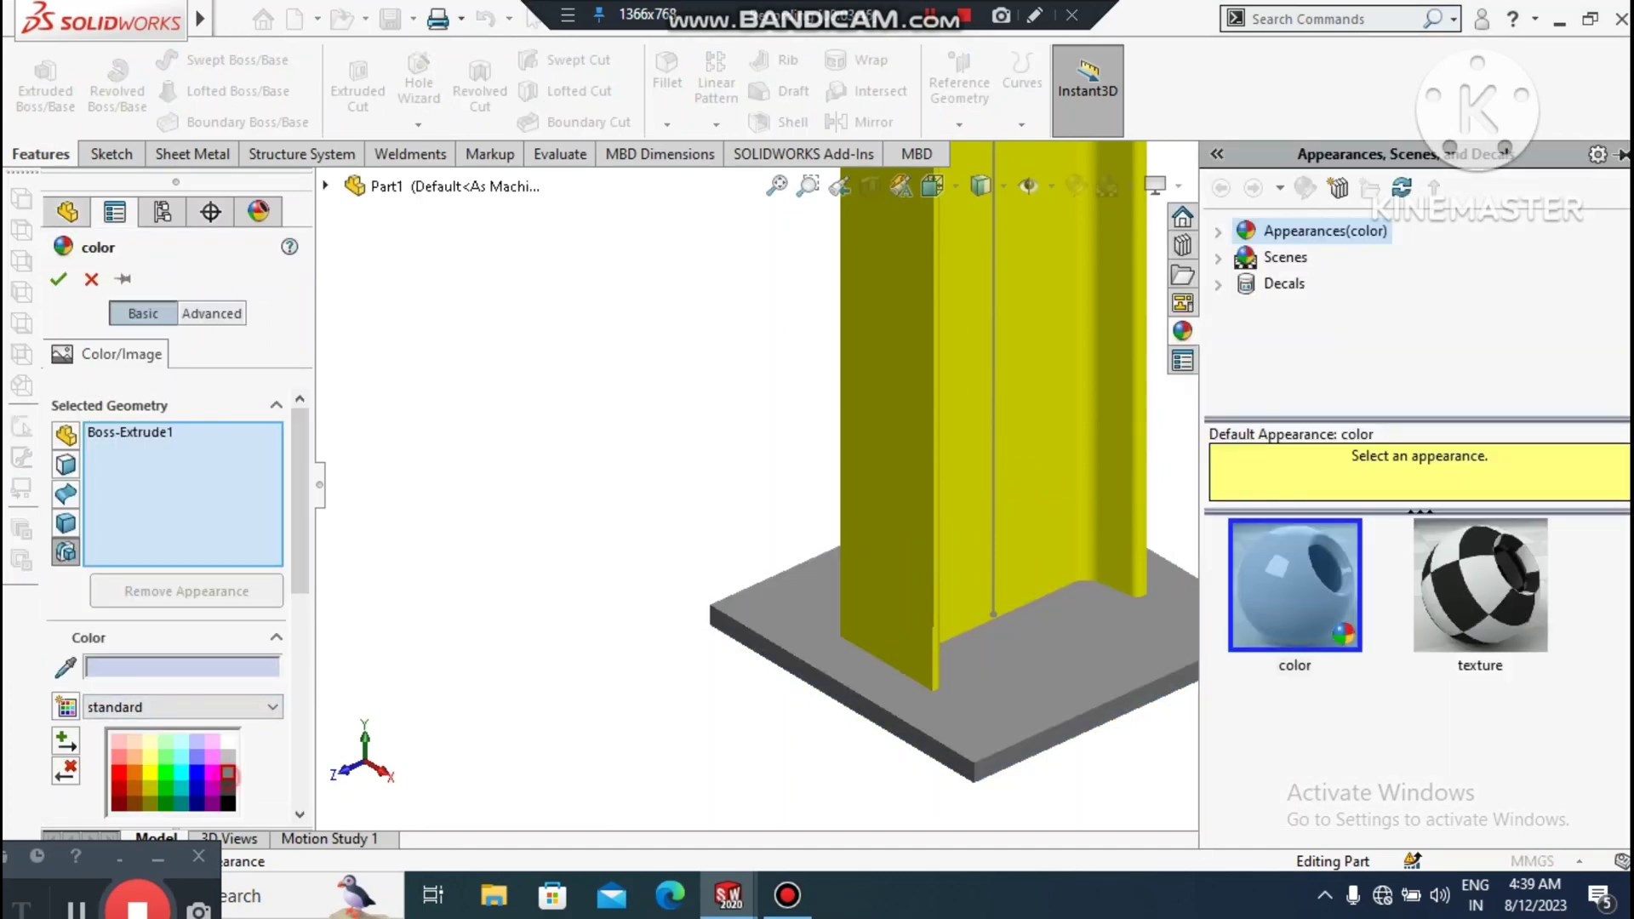
click(59, 279)
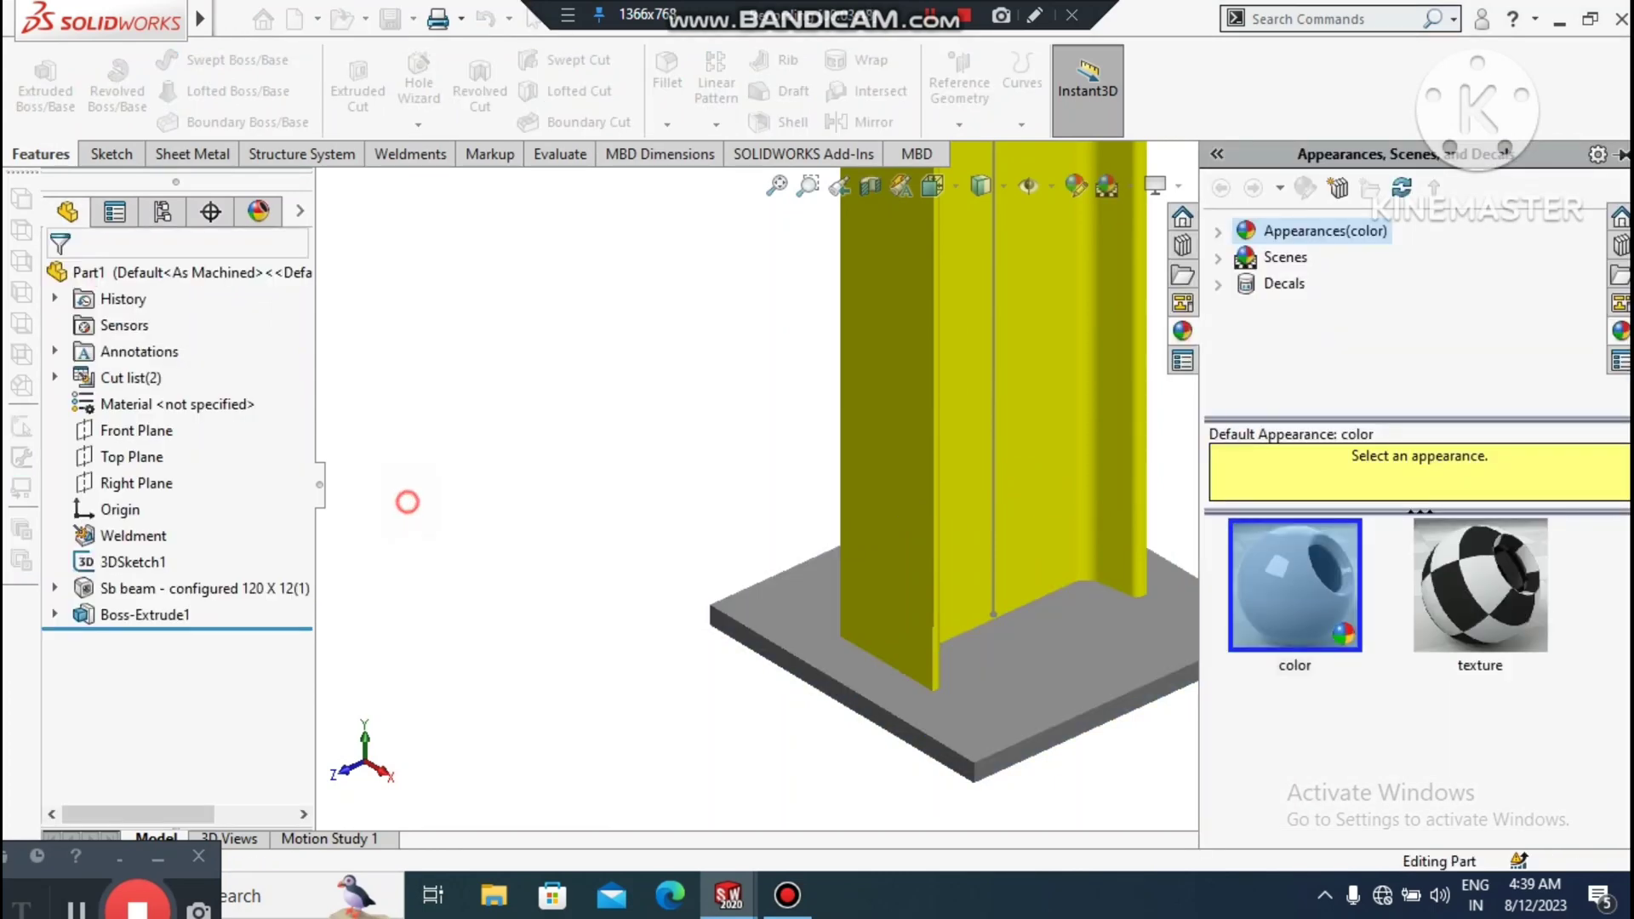
- Sketch two vertically aligned circles, about 18 mm and 19 mm in diameter, on the base plate's top face near its upper-left corner
right_click(1076, 597)
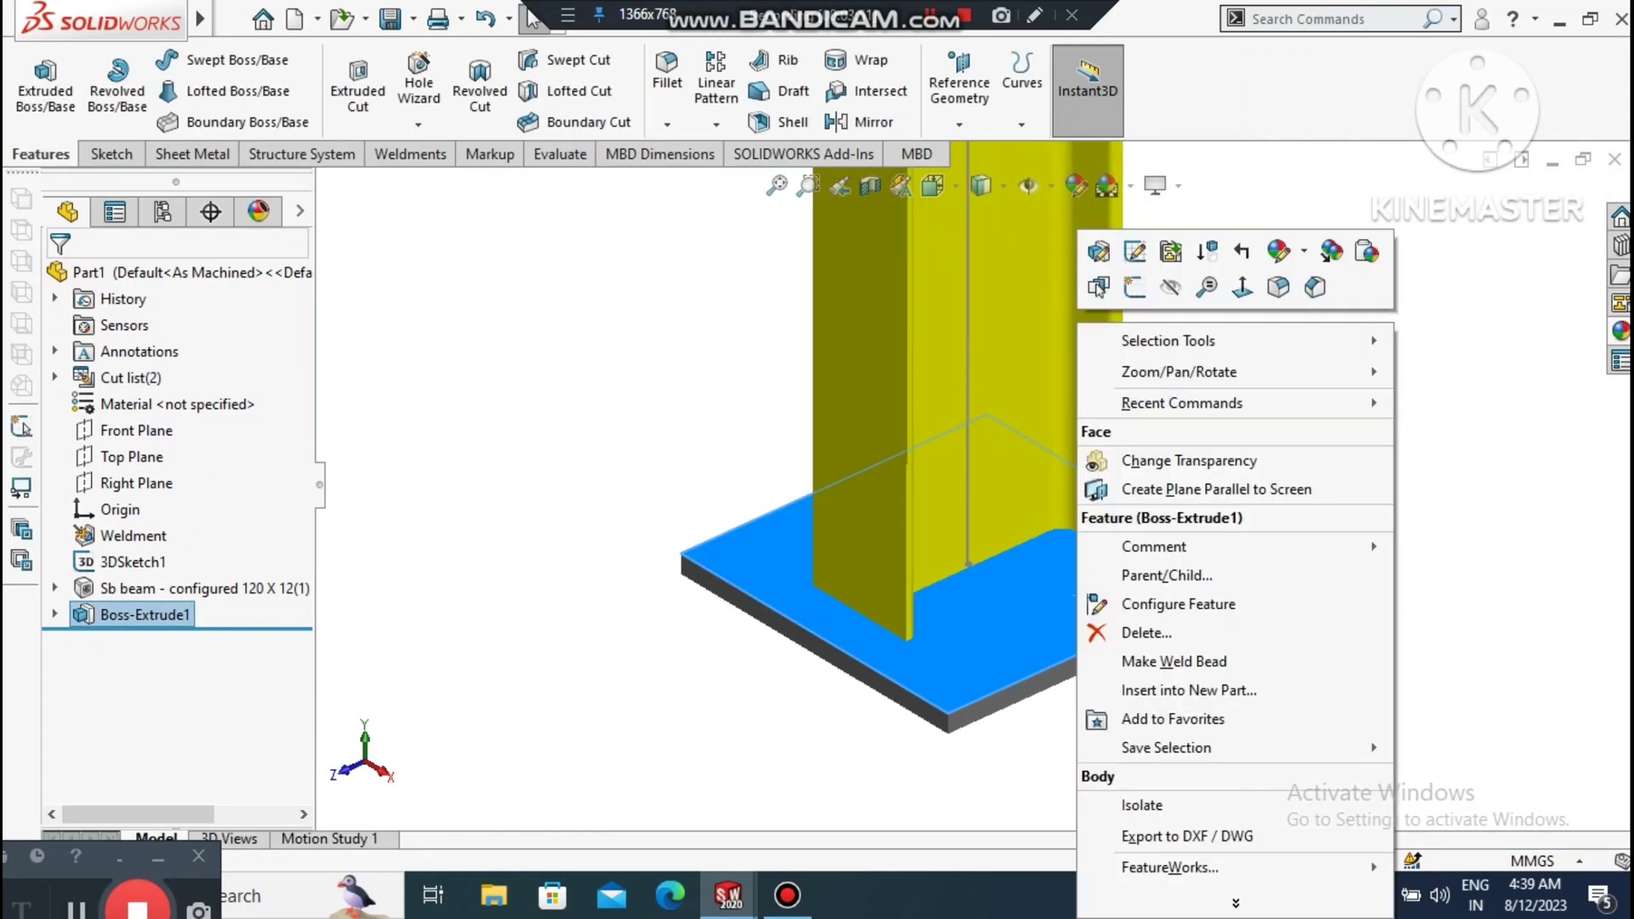
click(1138, 289)
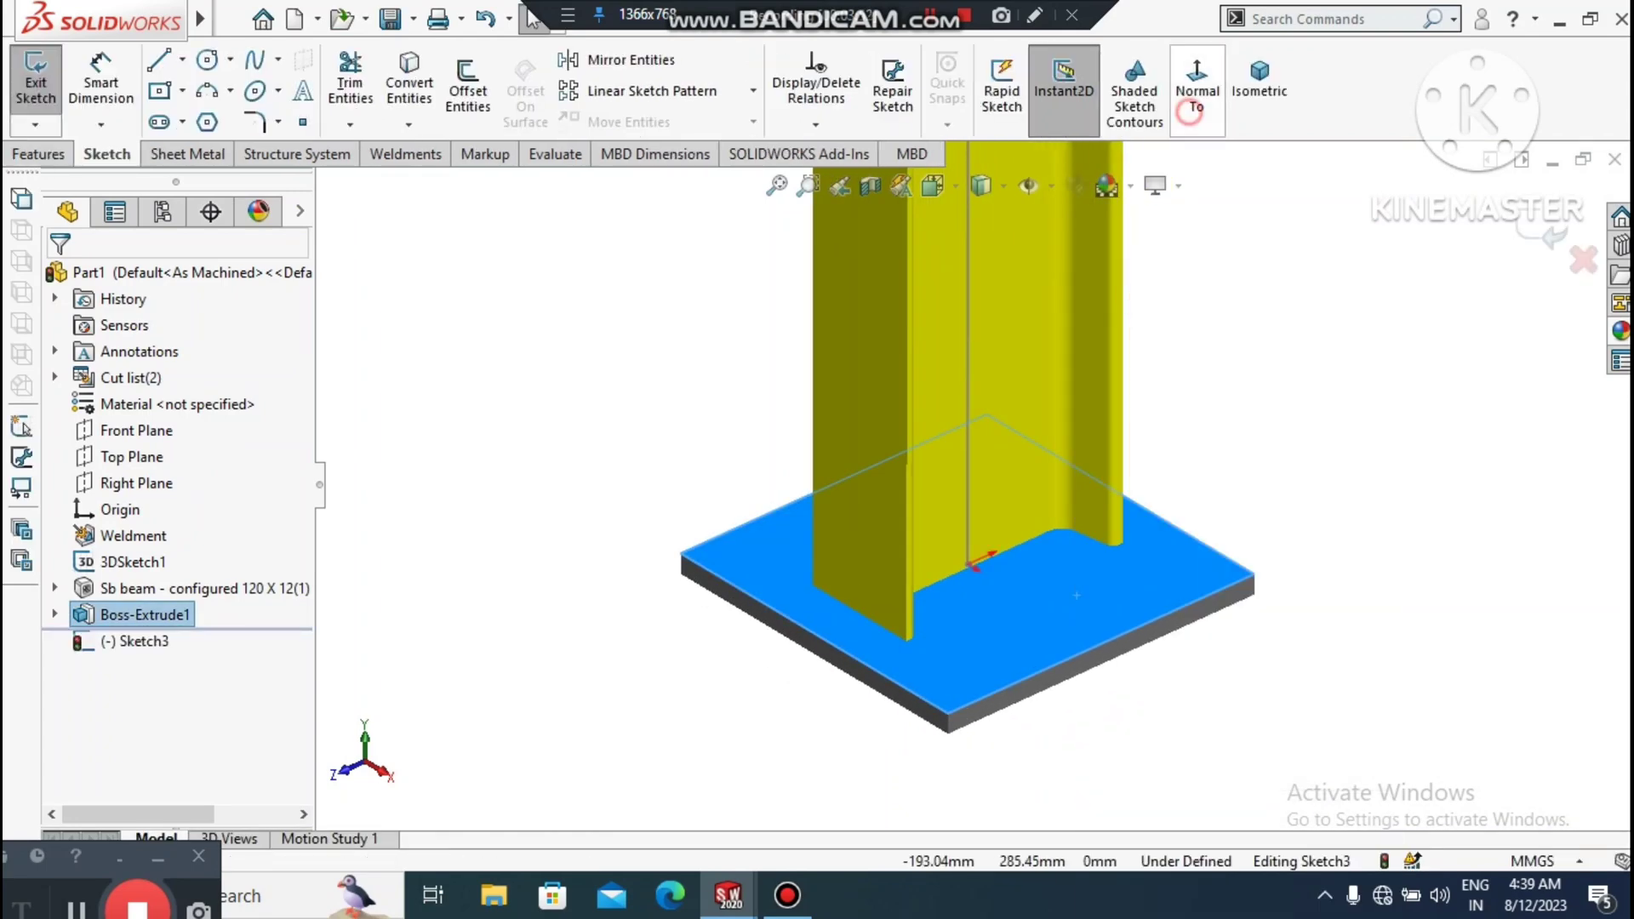
click(1189, 112)
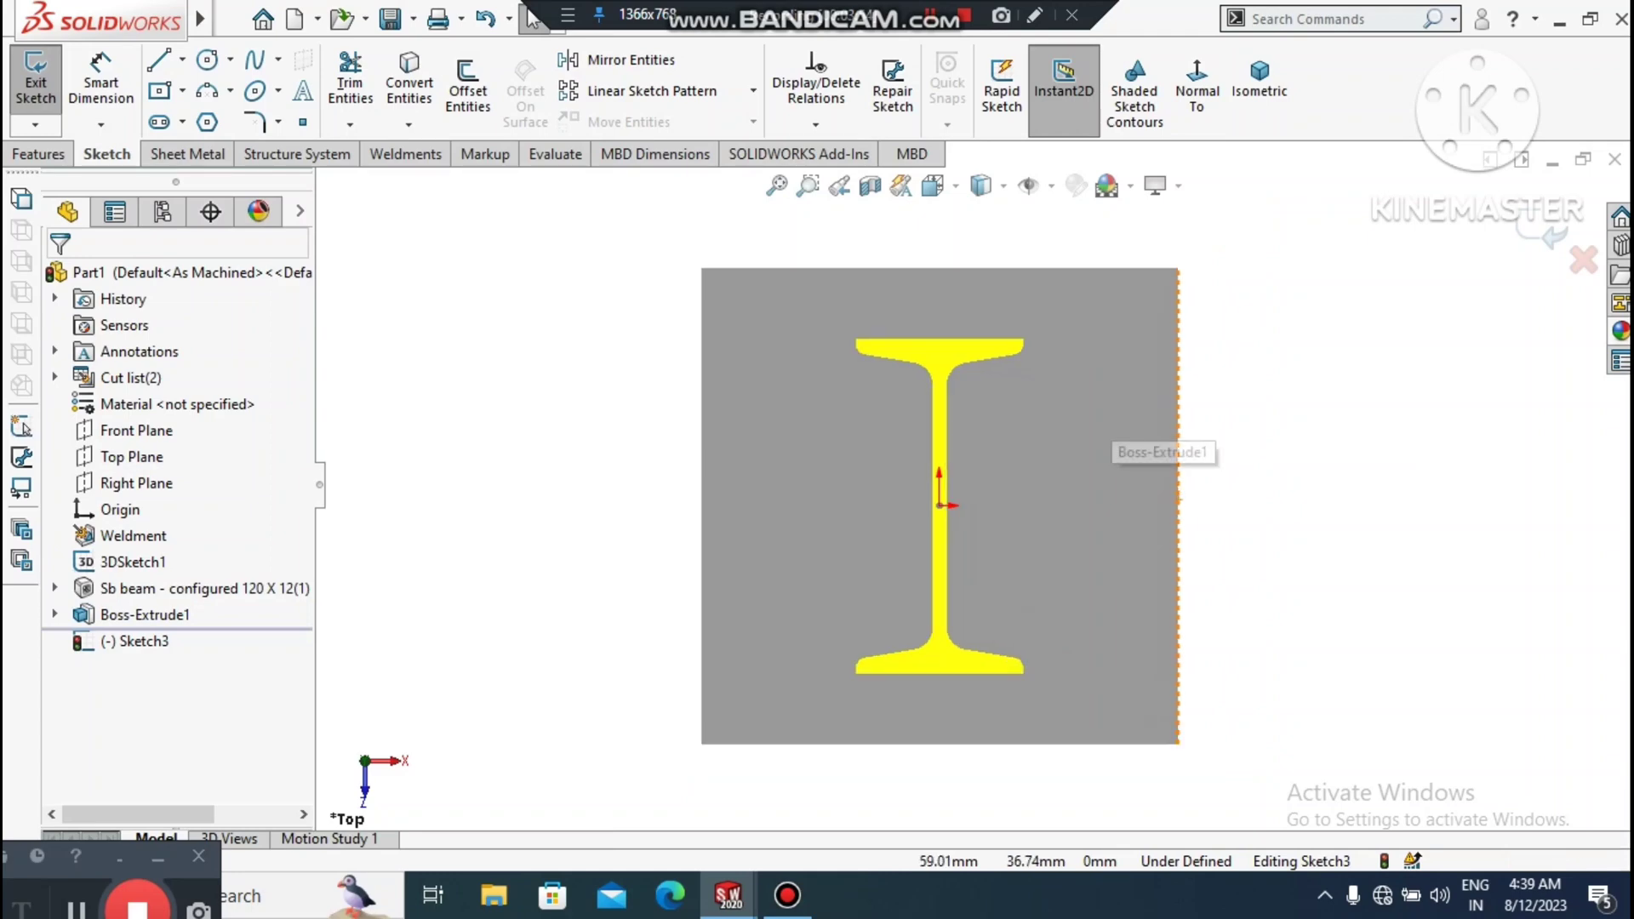
click(207, 59)
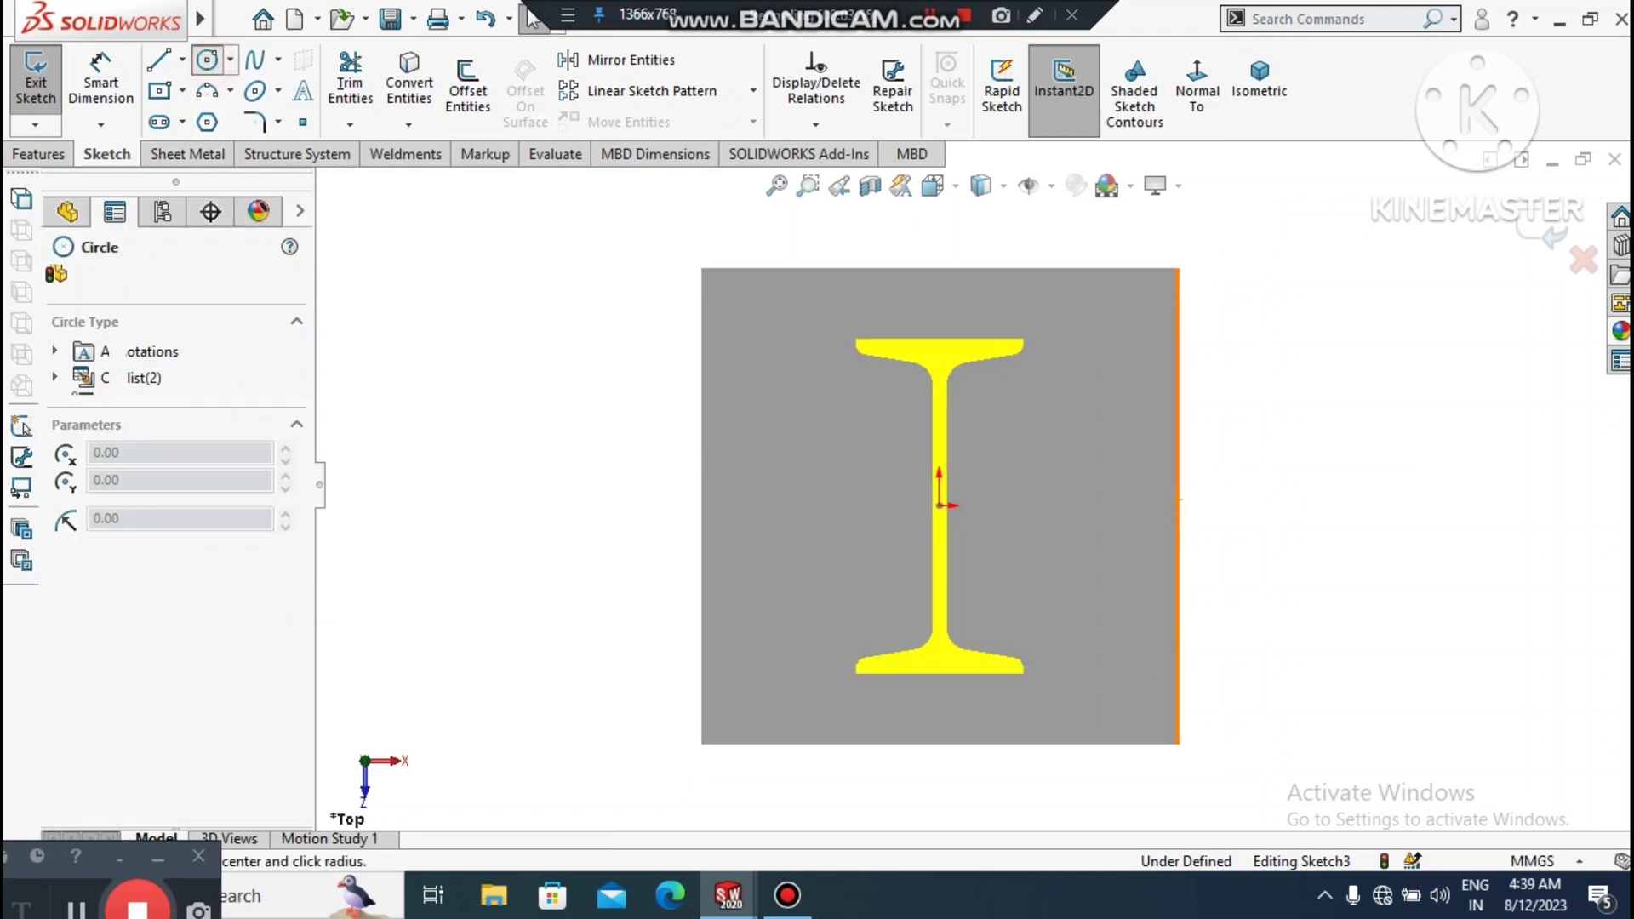
click(749, 320)
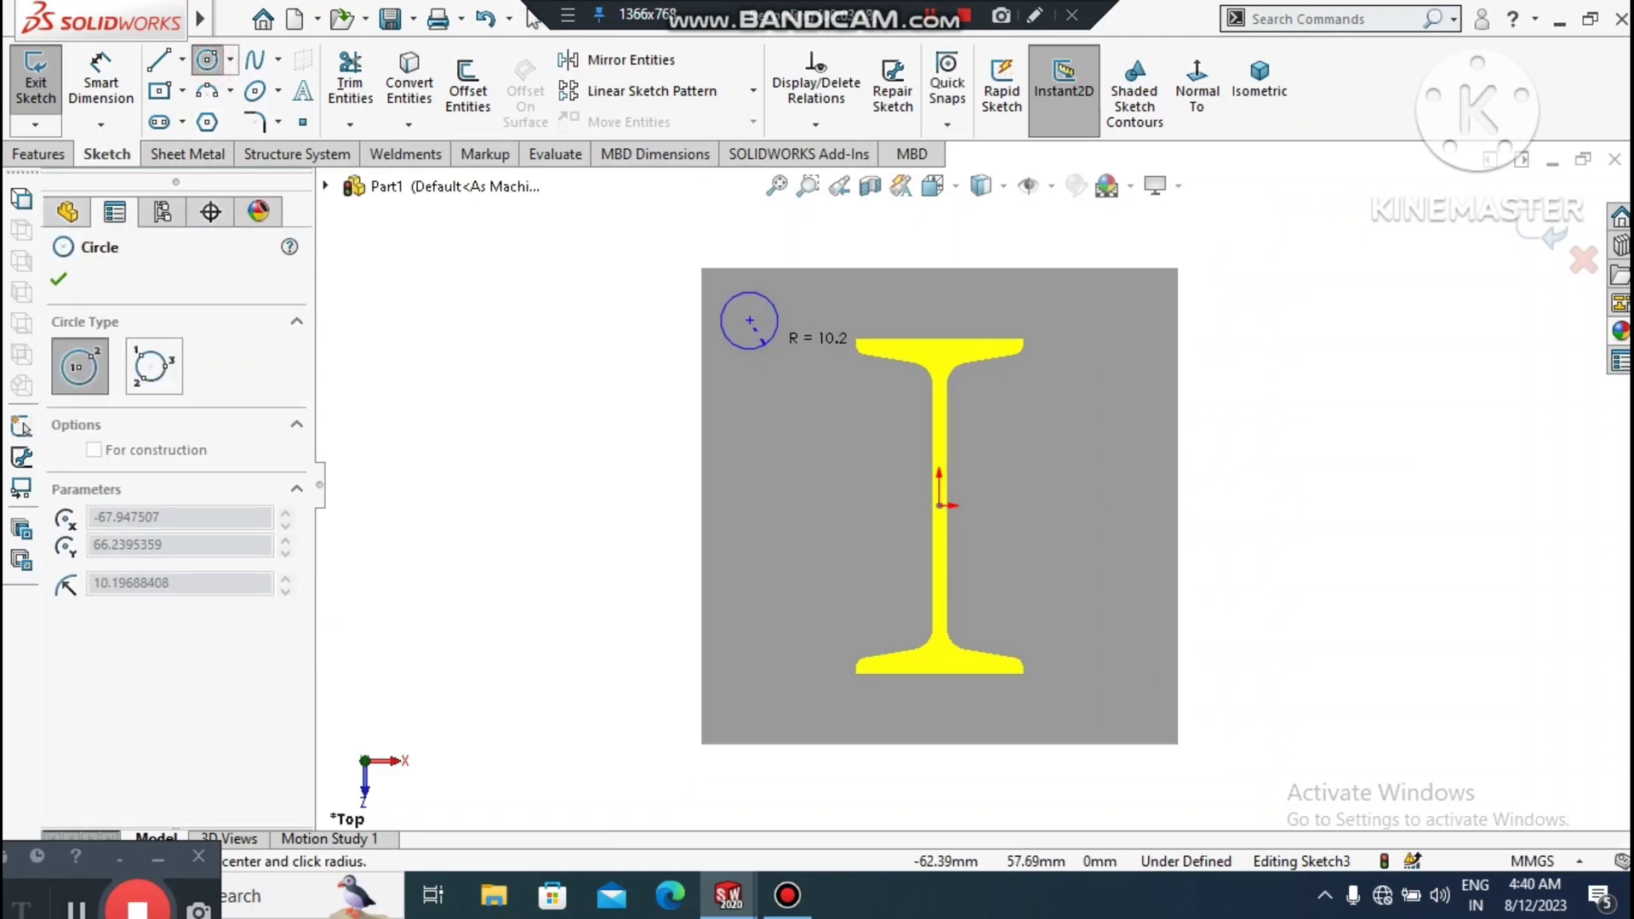
click(763, 341)
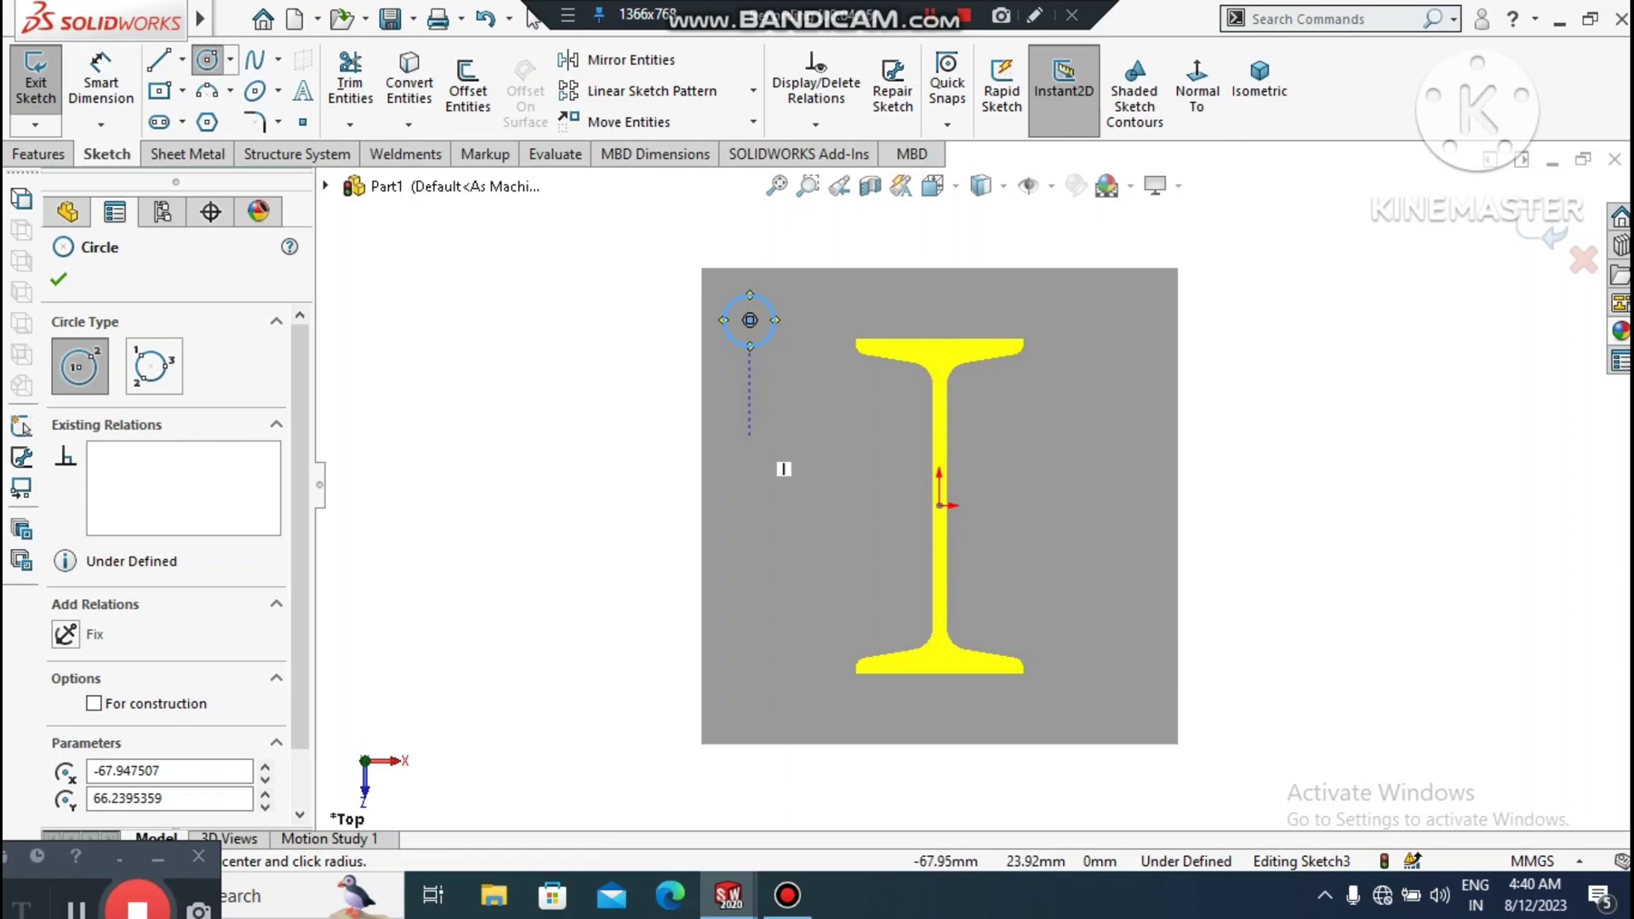
click(750, 439)
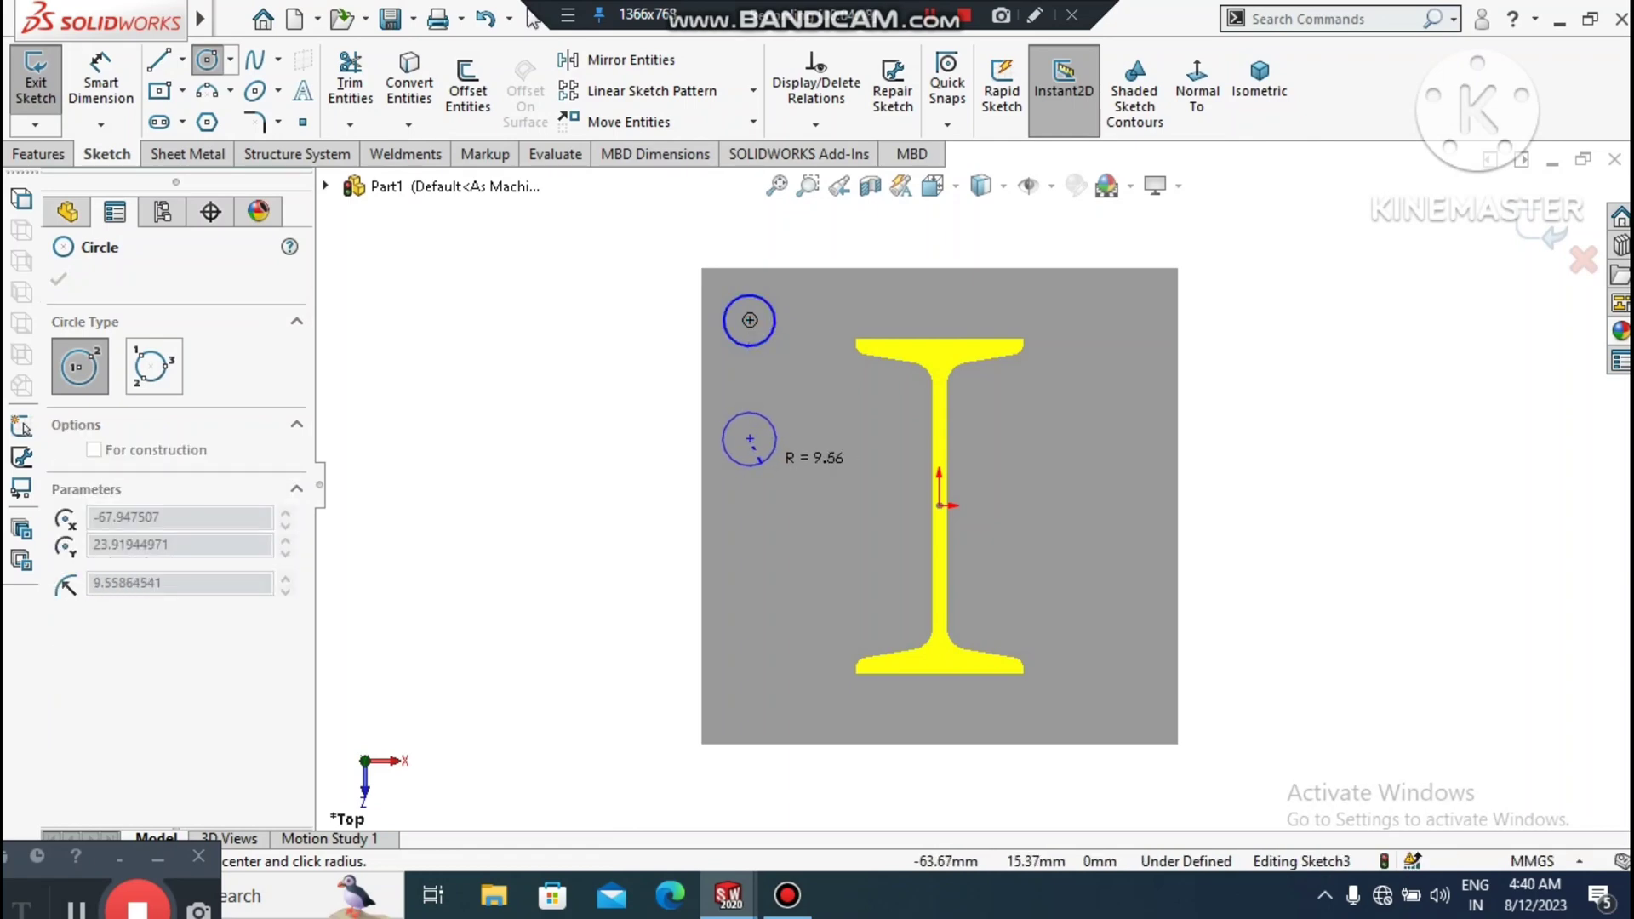
click(760, 463)
key(Escape)
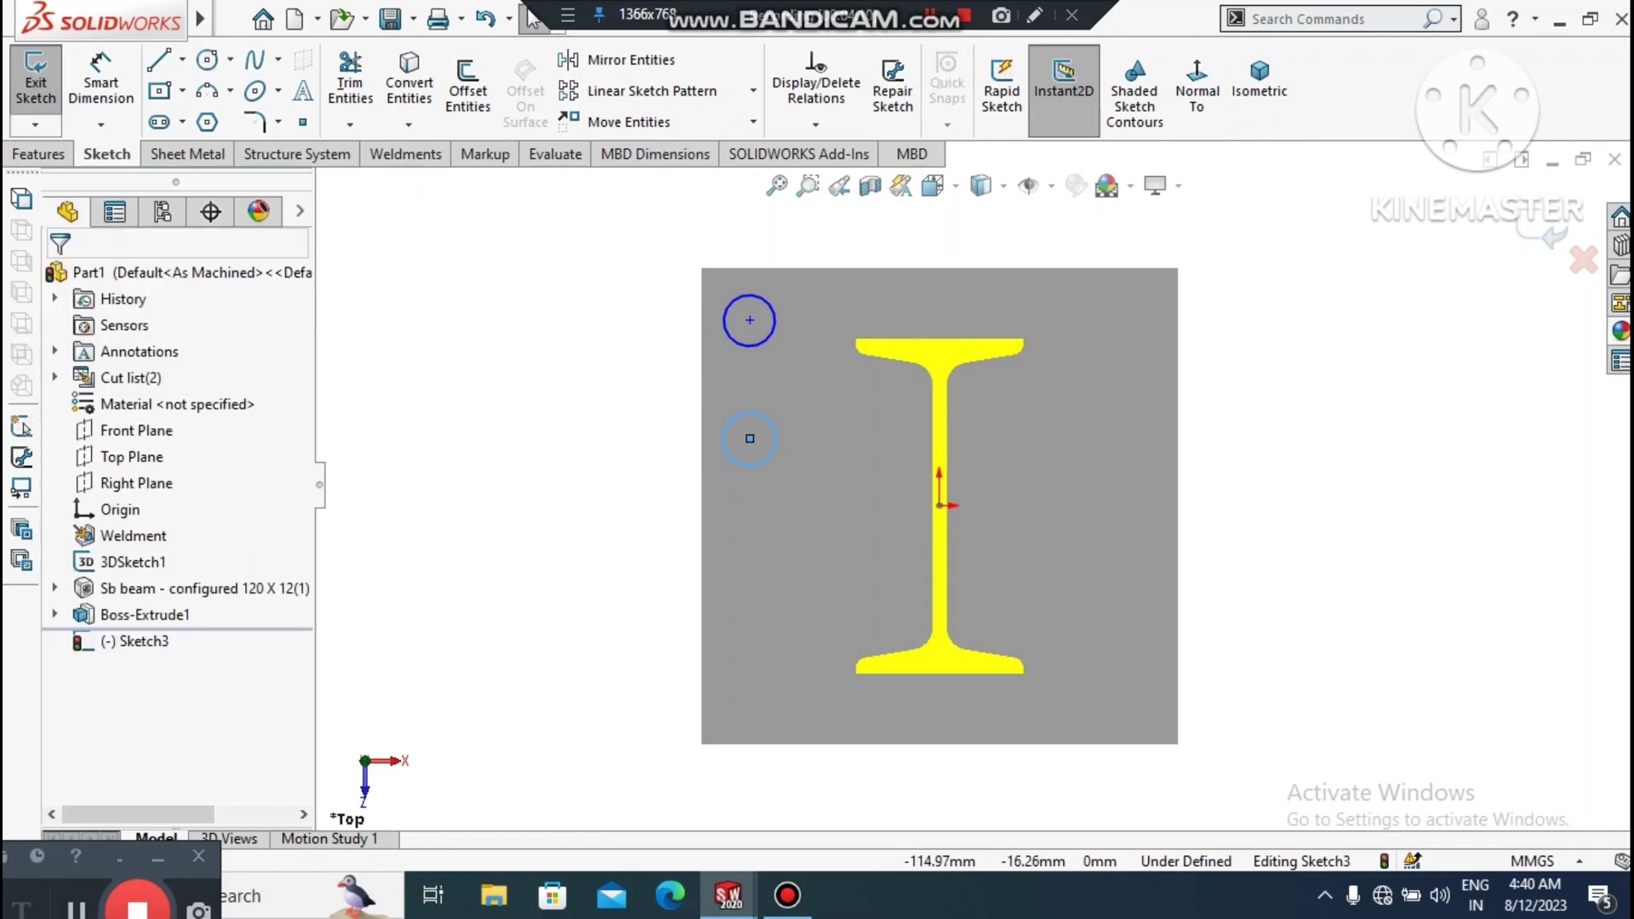
- Dimension the upper circle's diameter to 12.5 mm
click(111, 66)
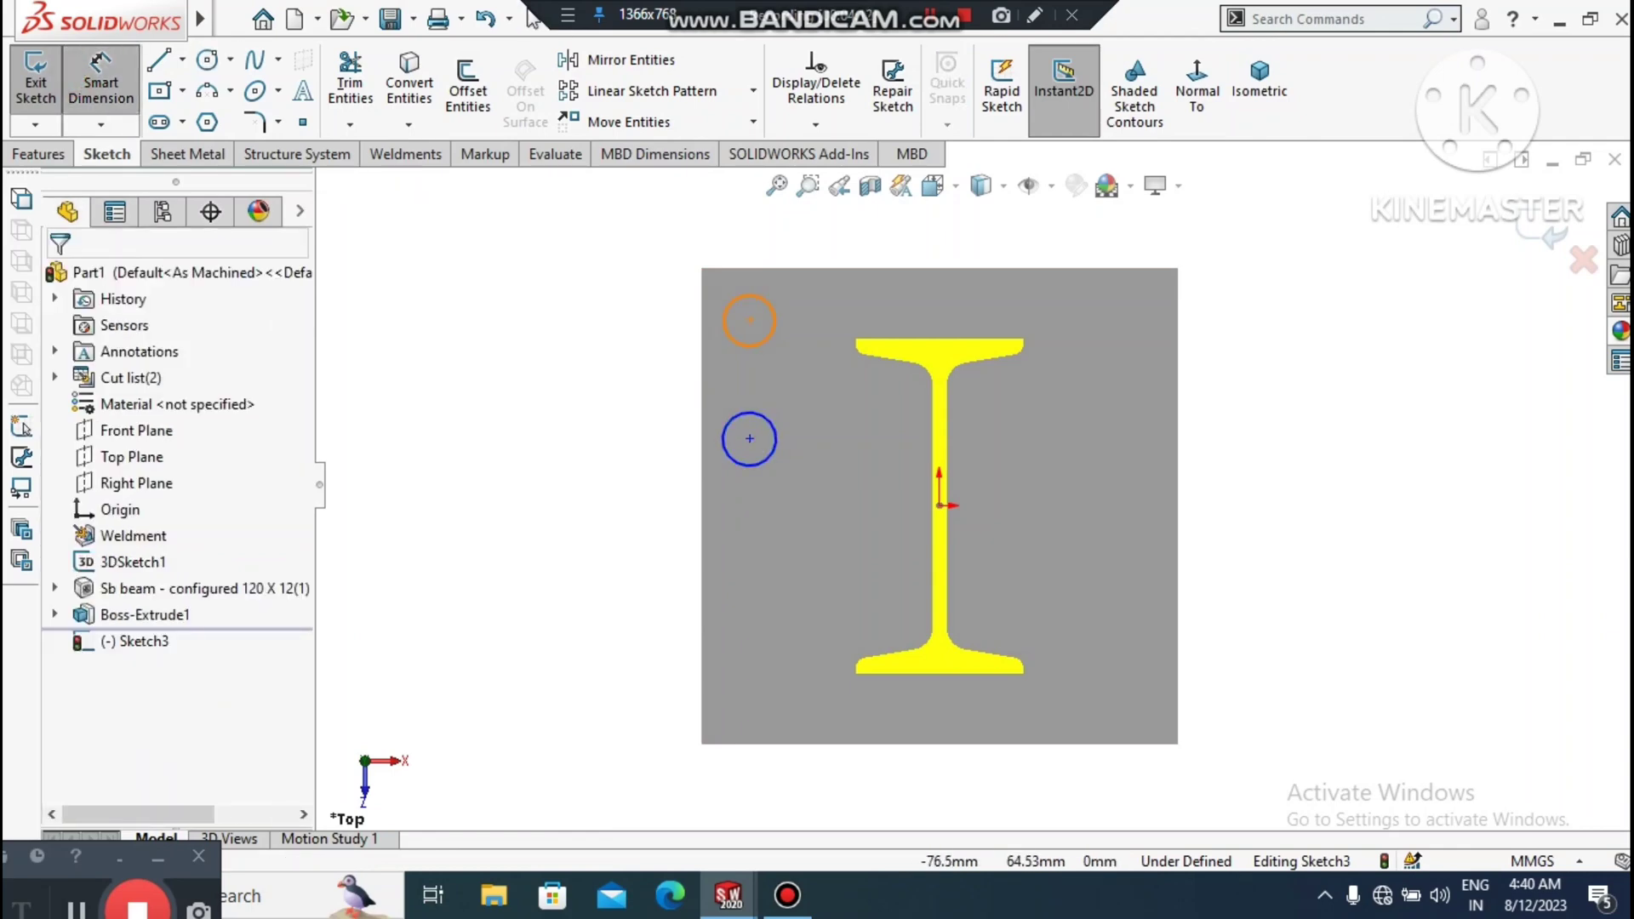
click(728, 335)
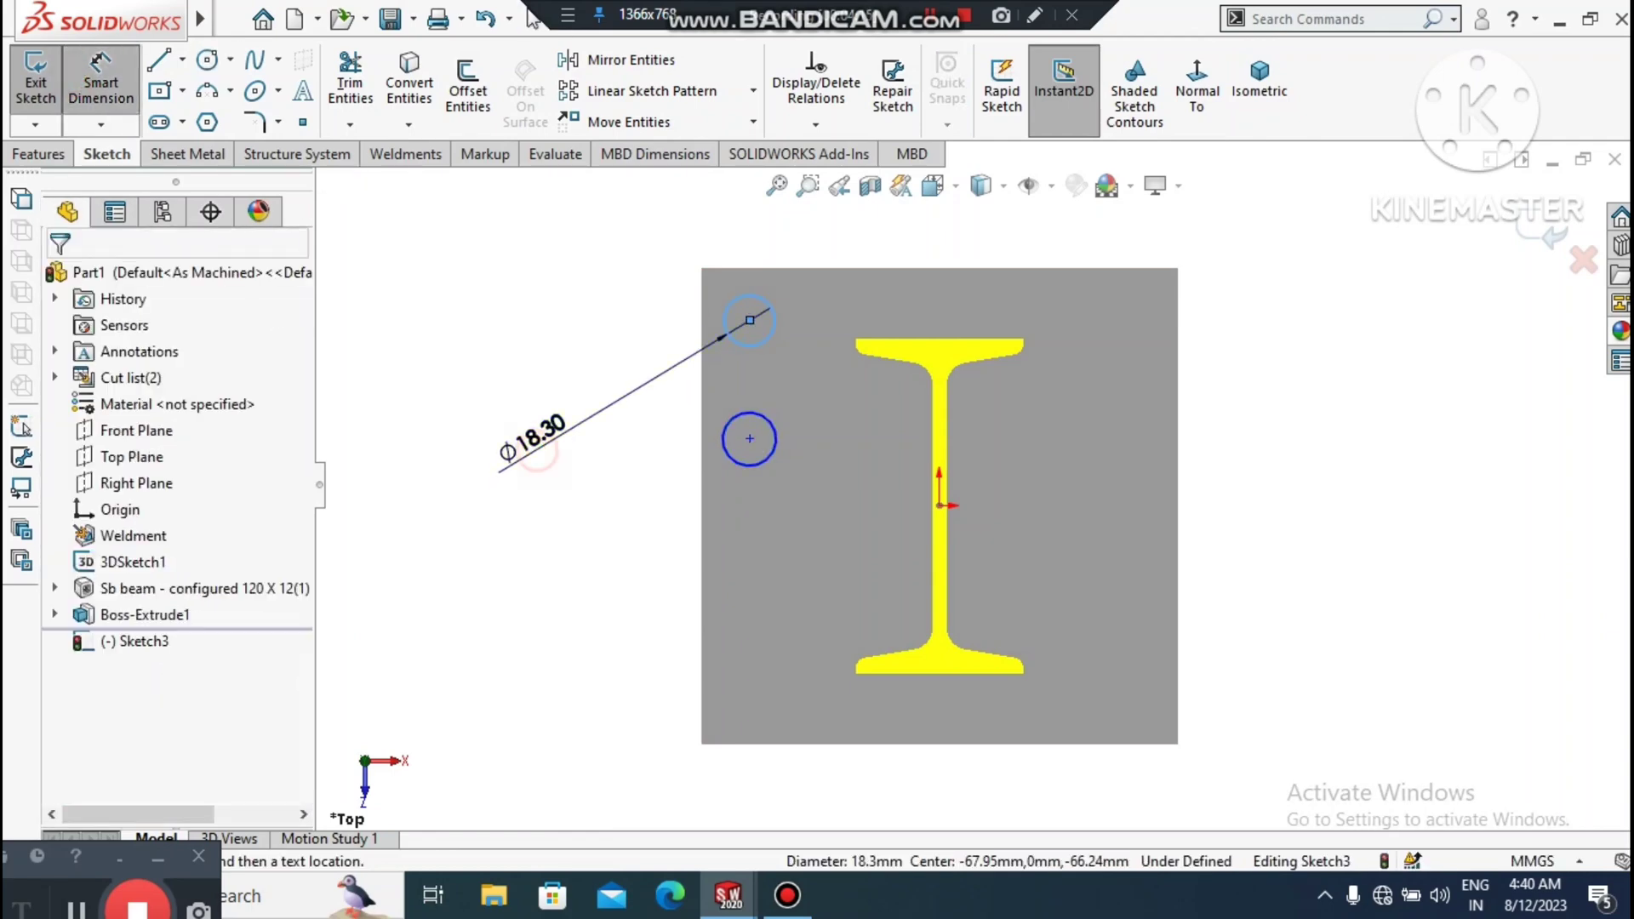
click(532, 439)
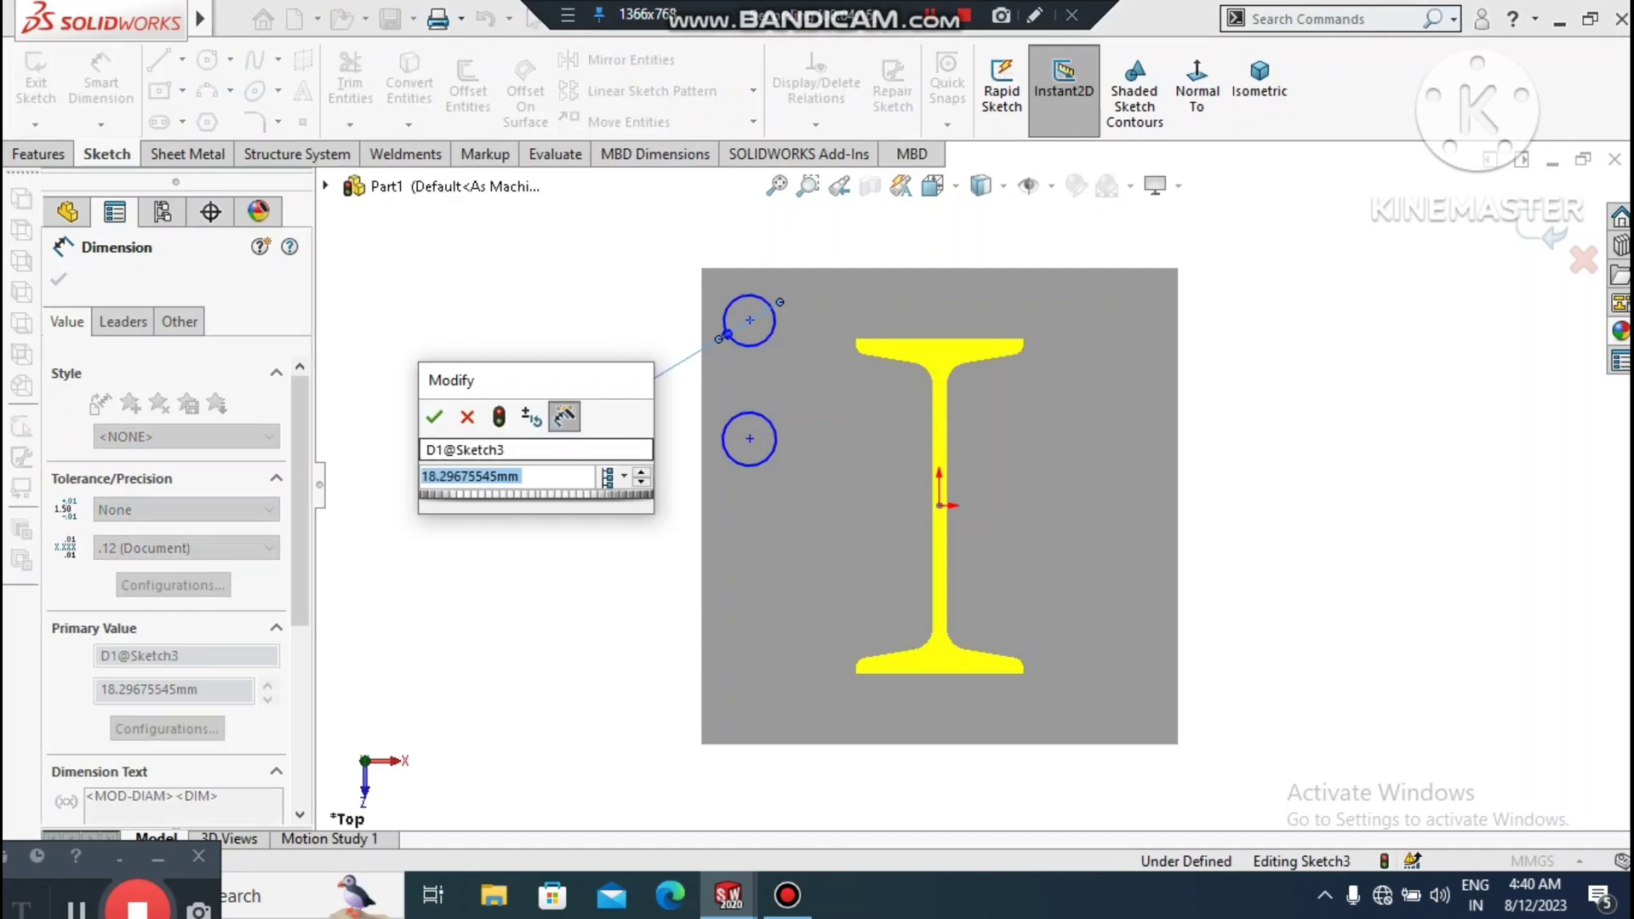
text(12.5)
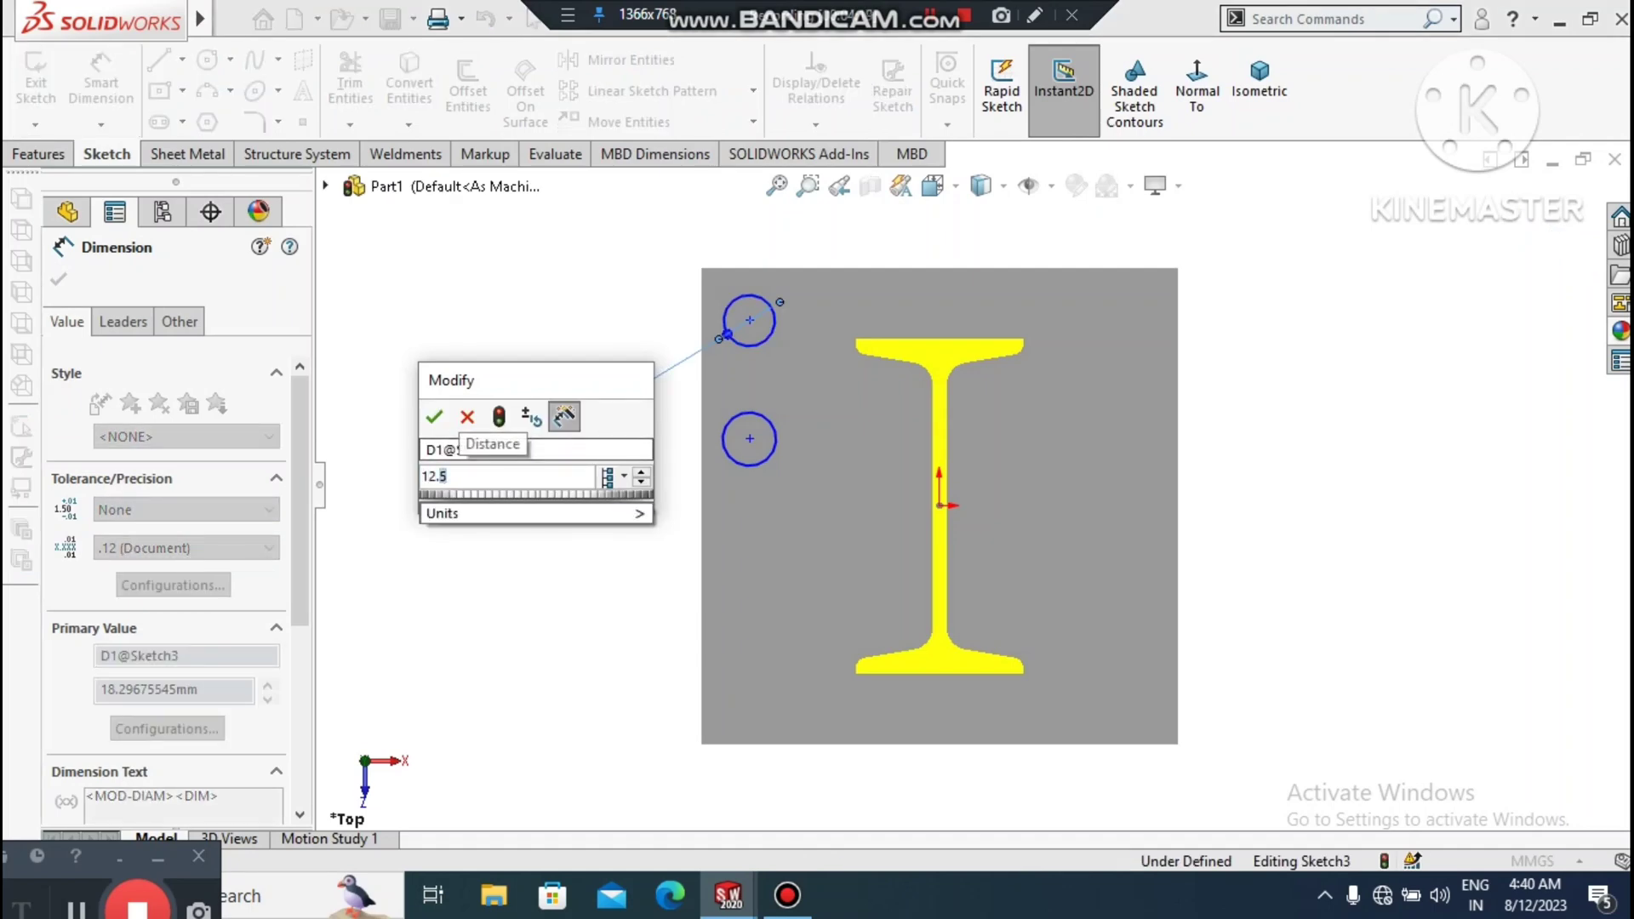
key(Return)
key(Return)
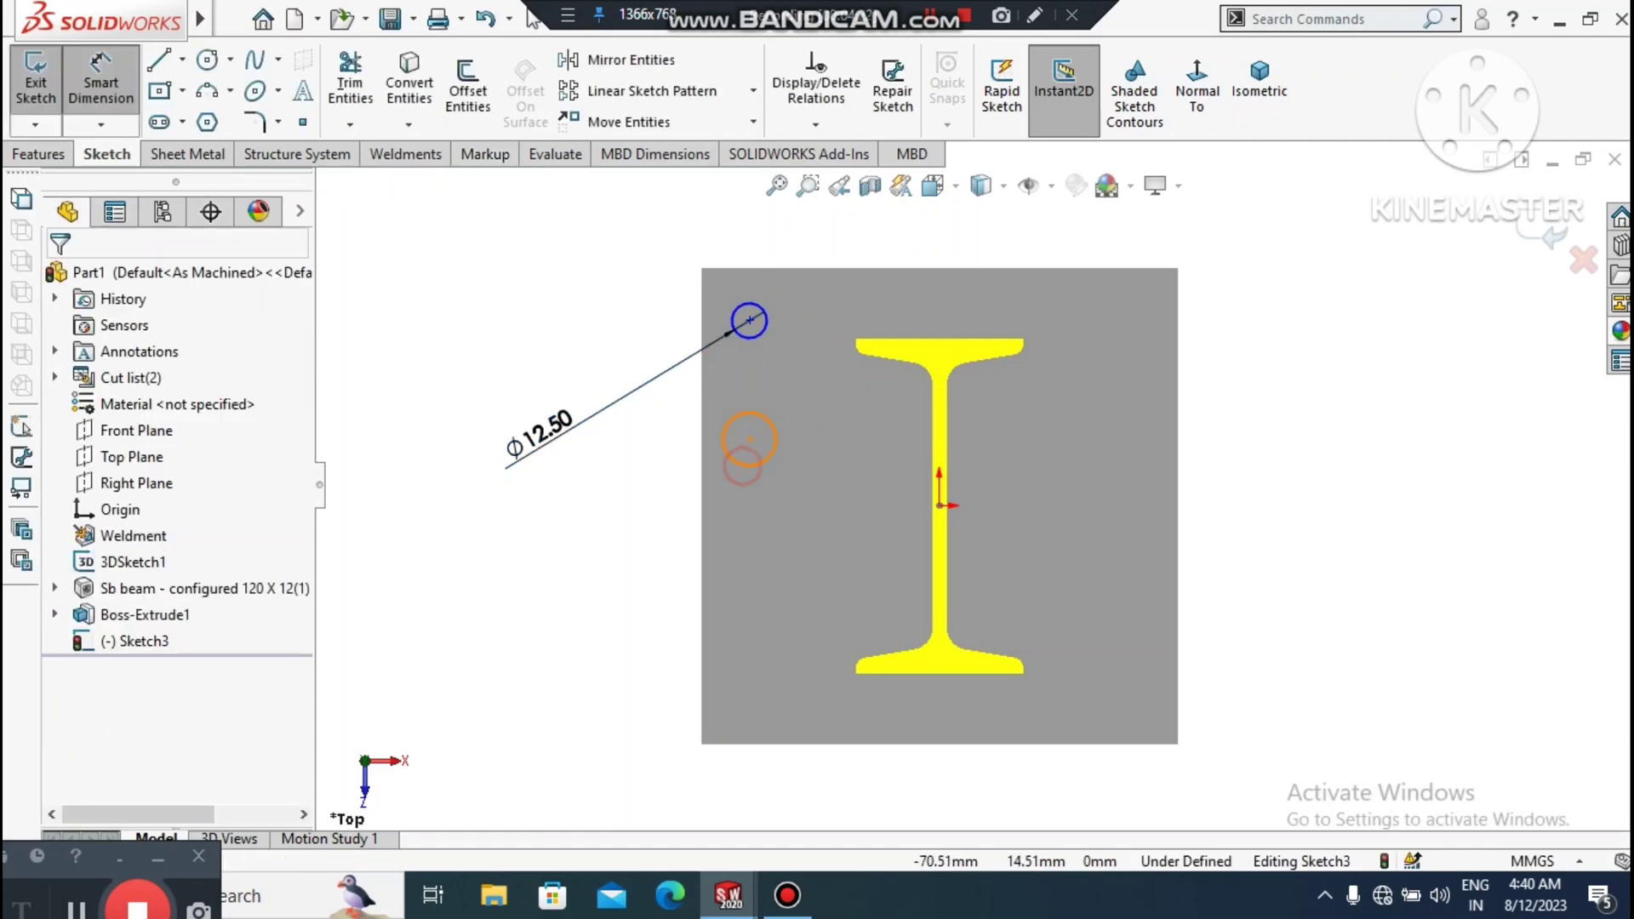
- Dimension the lower circle's diameter to 12.5 mm
click(742, 465)
click(553, 562)
text(1)
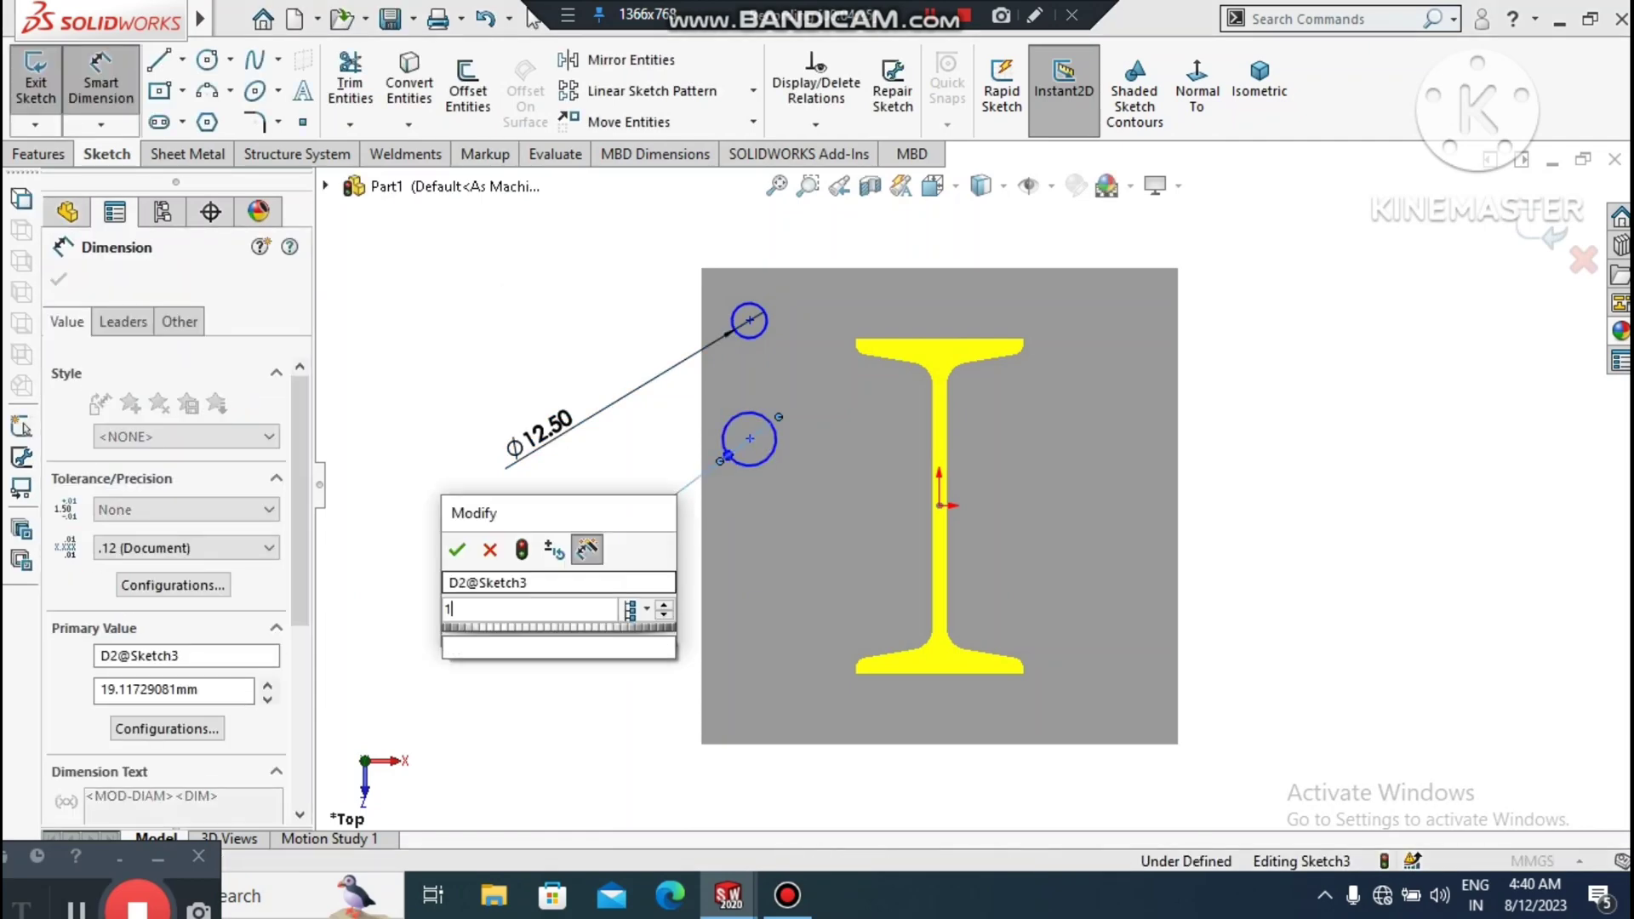
text(2.5)
key(Return)
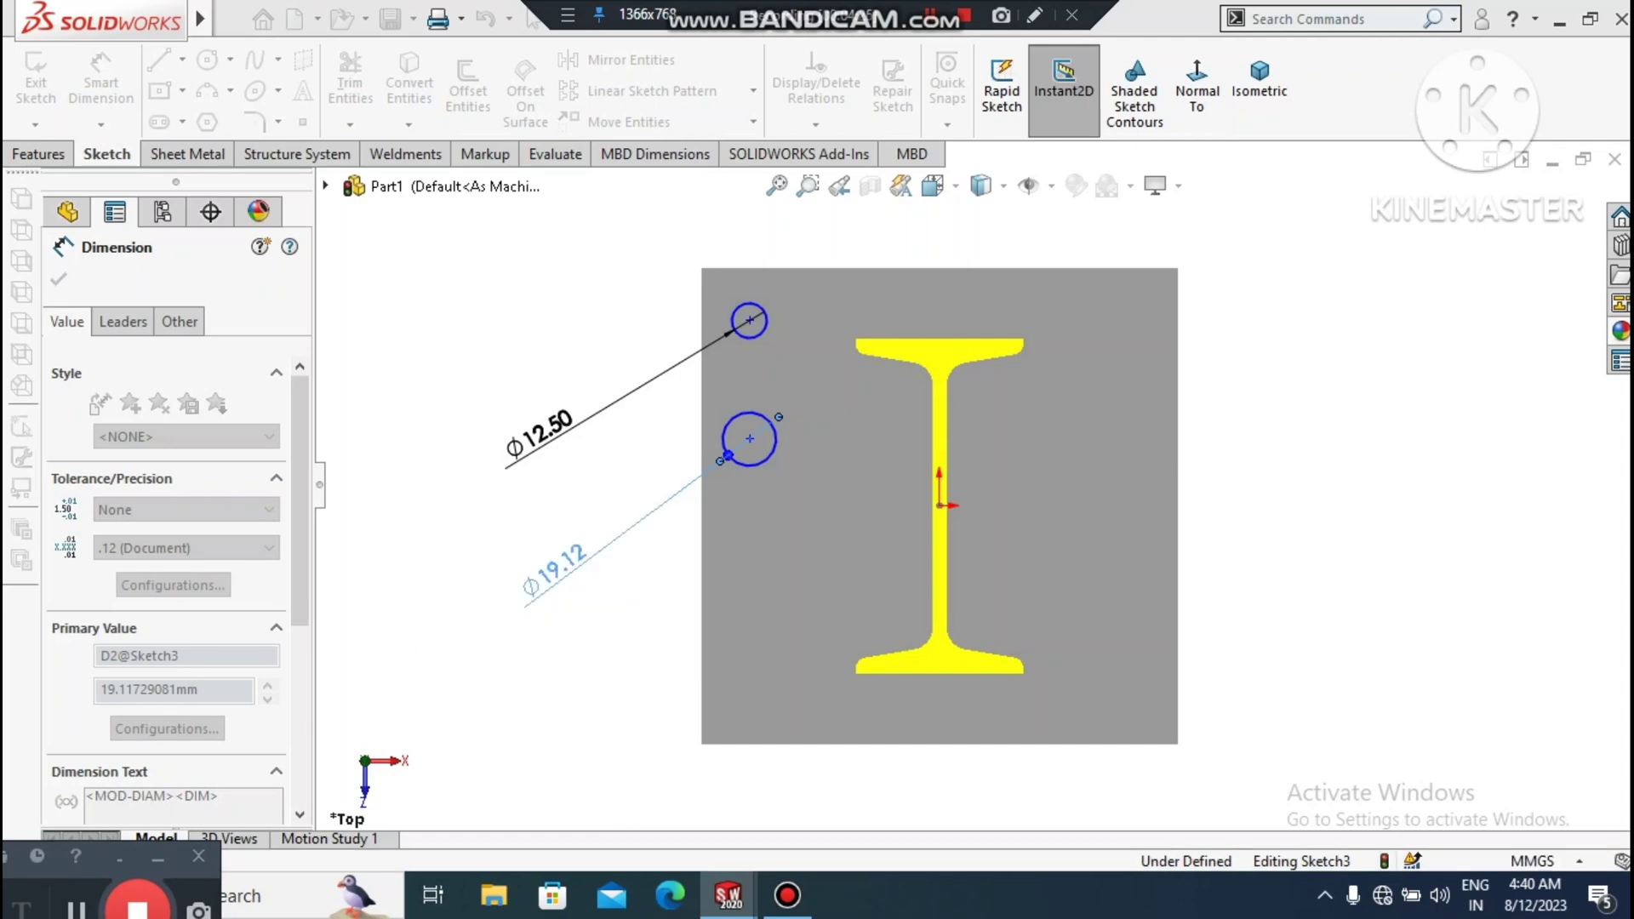
- Dimension the upper circle's center 12 mm from the base plate's upper edge
click(474, 354)
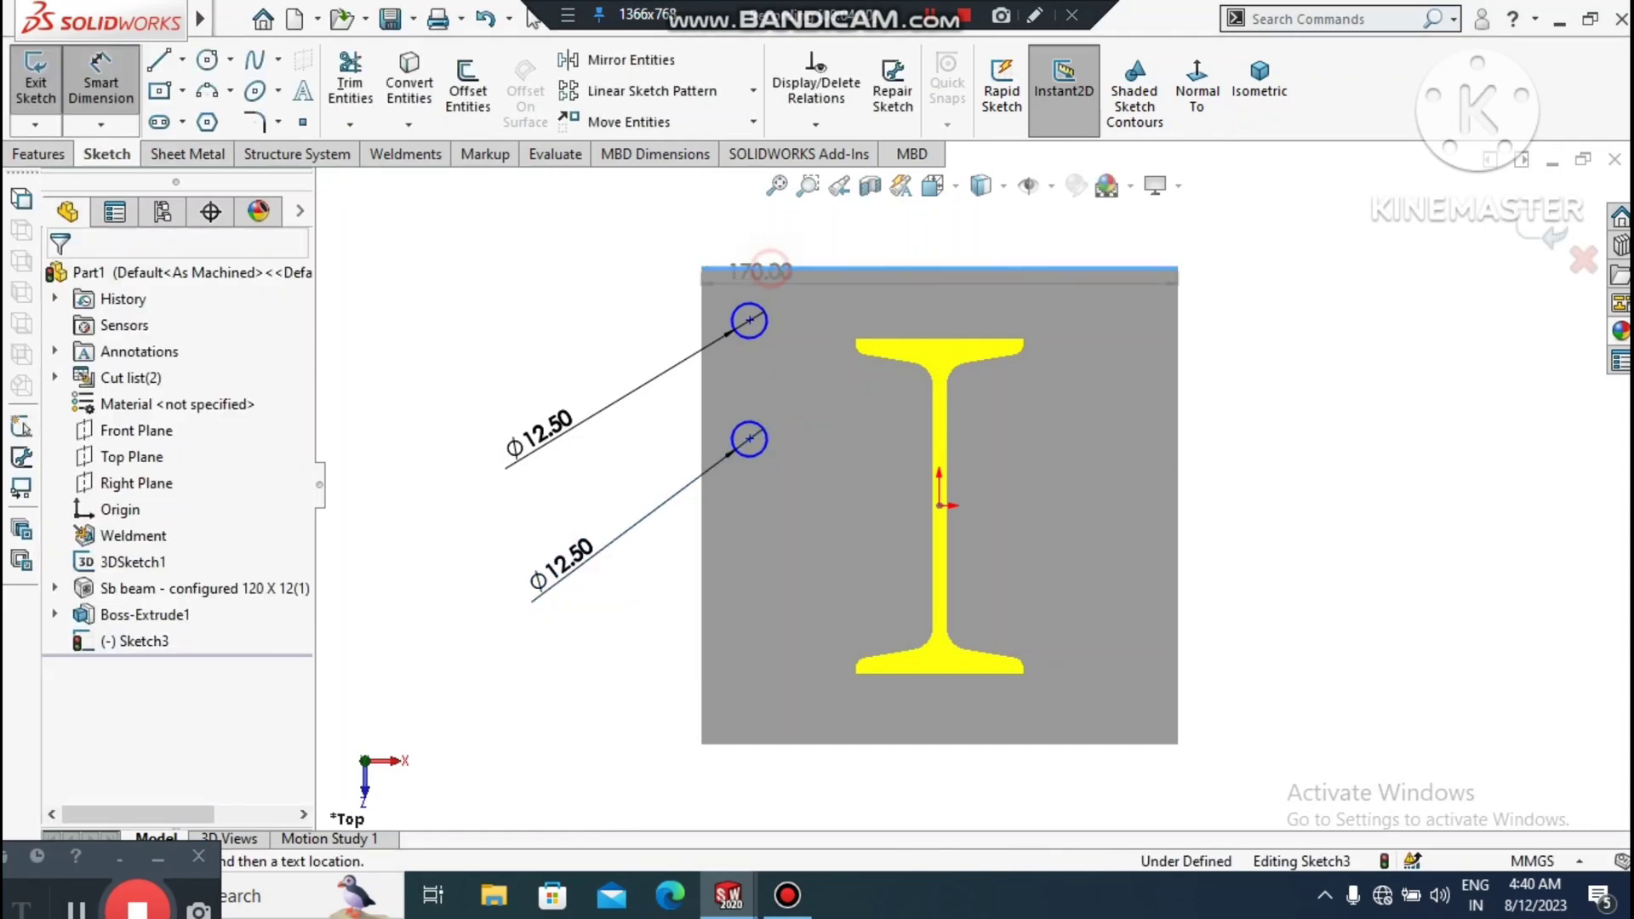
click(748, 321)
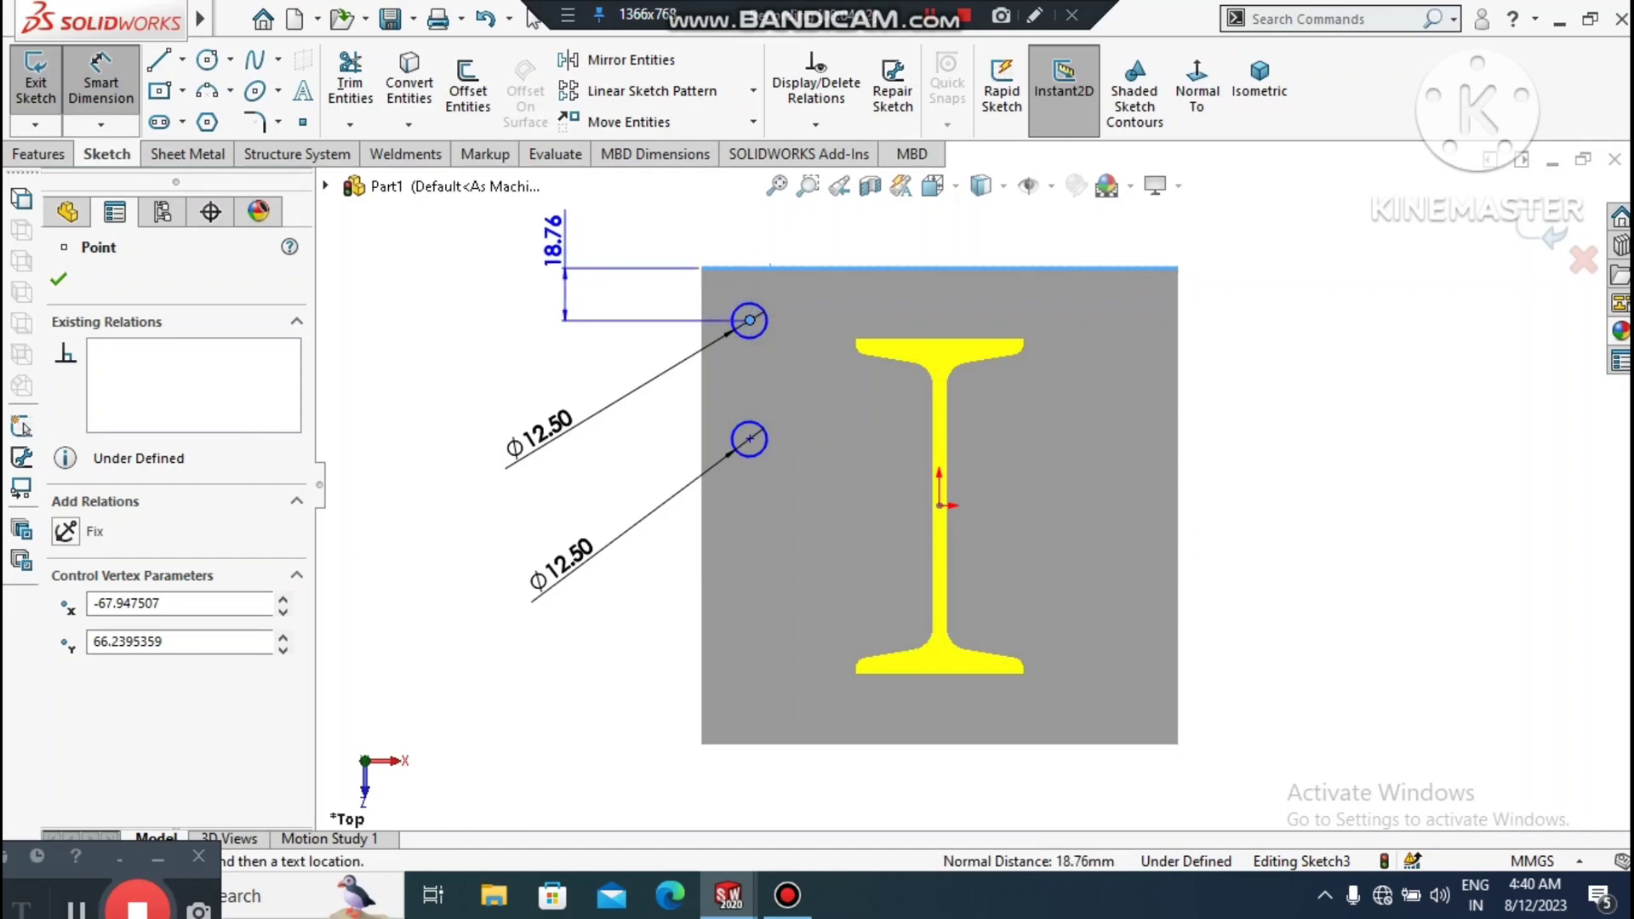
click(557, 243)
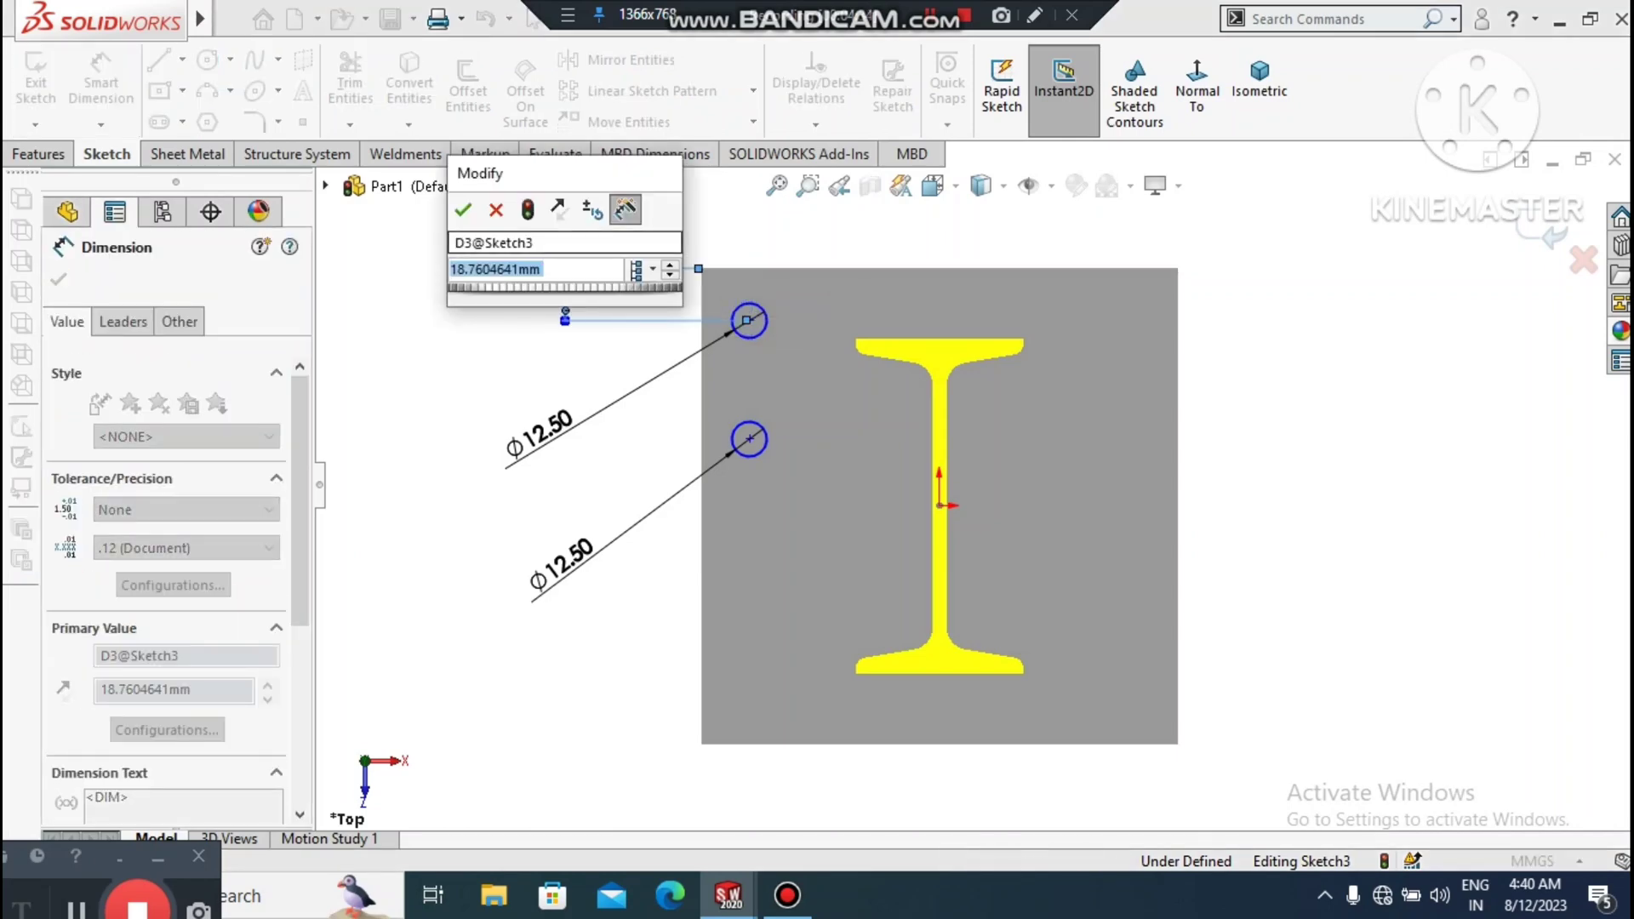
text(12)
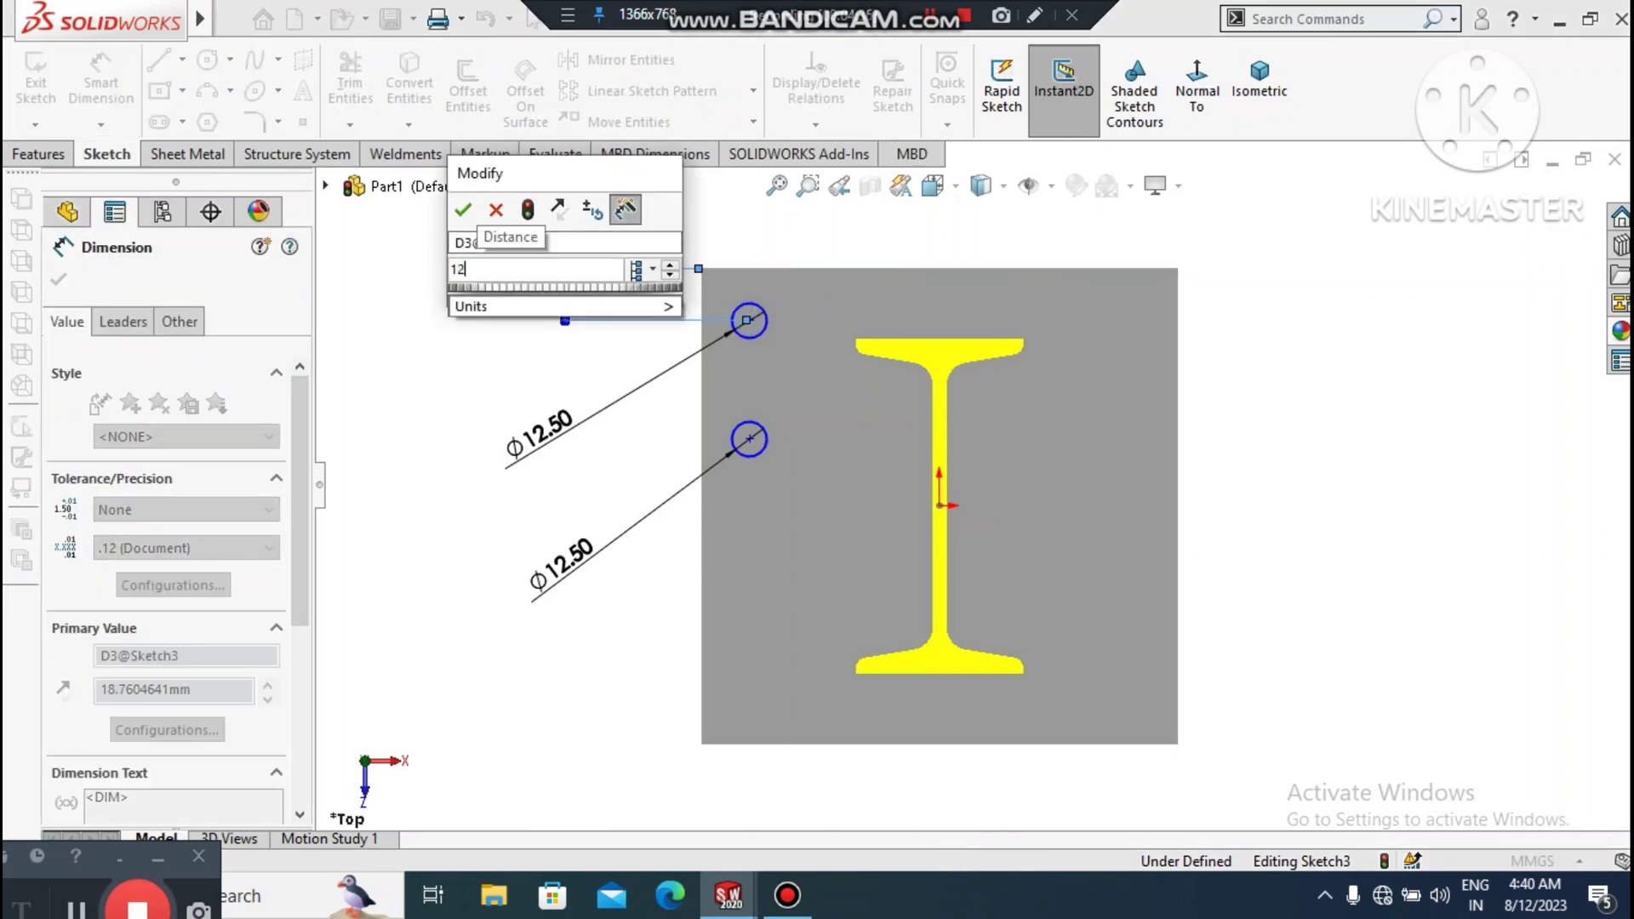
key(Return)
click(520, 306)
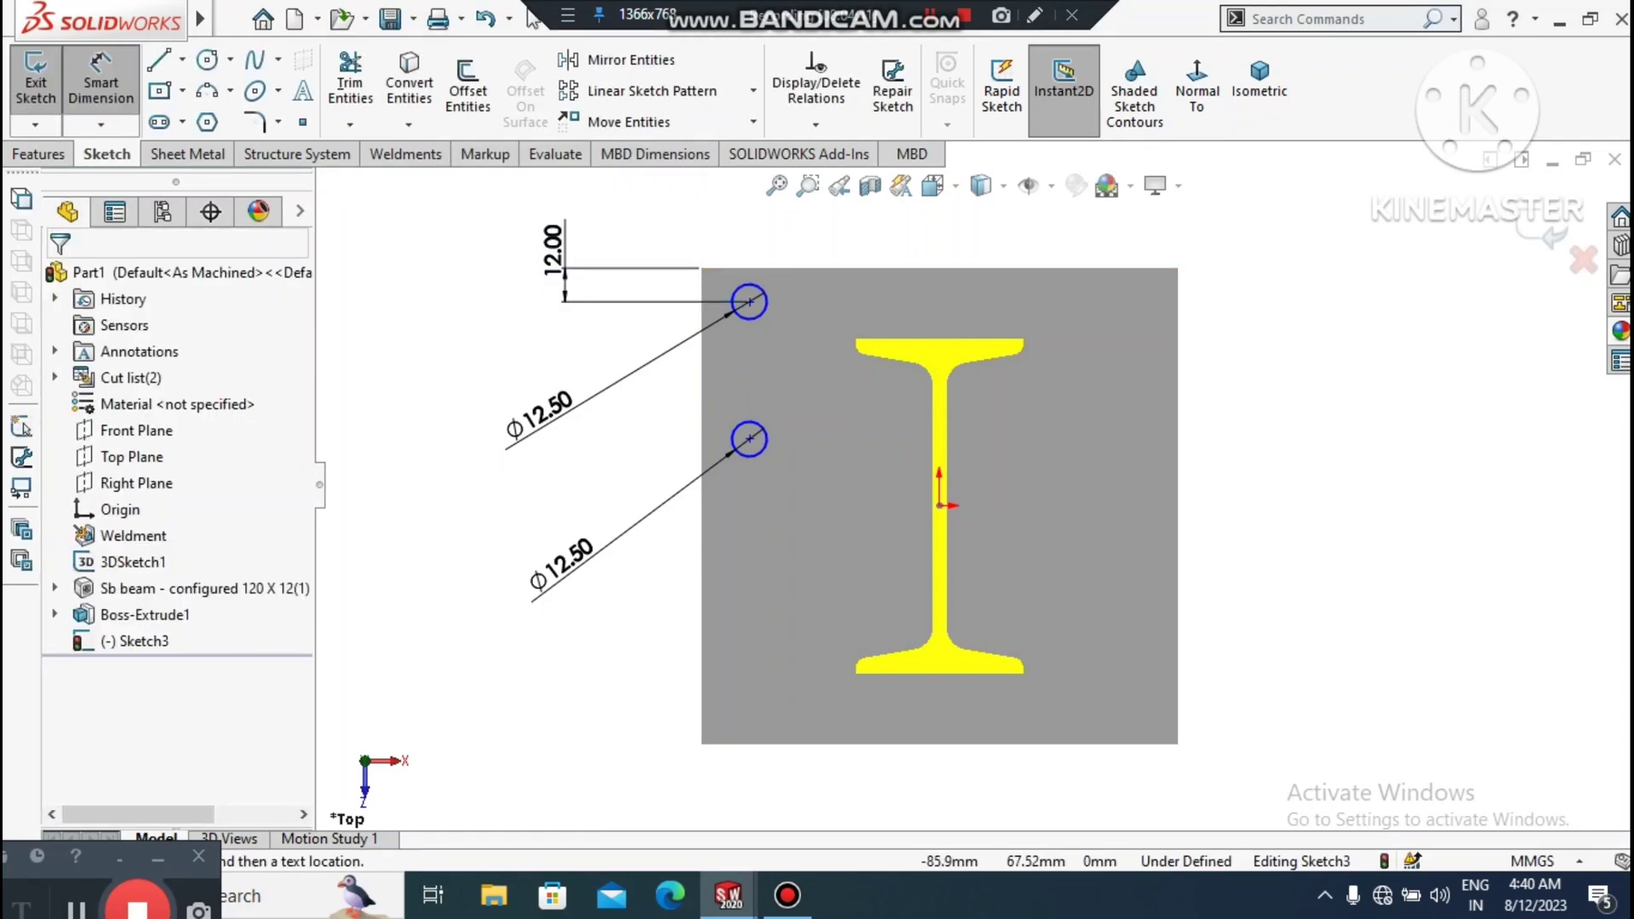
- Dimension the upper circle's center 15 mm from the base plate's left edge
click(701, 322)
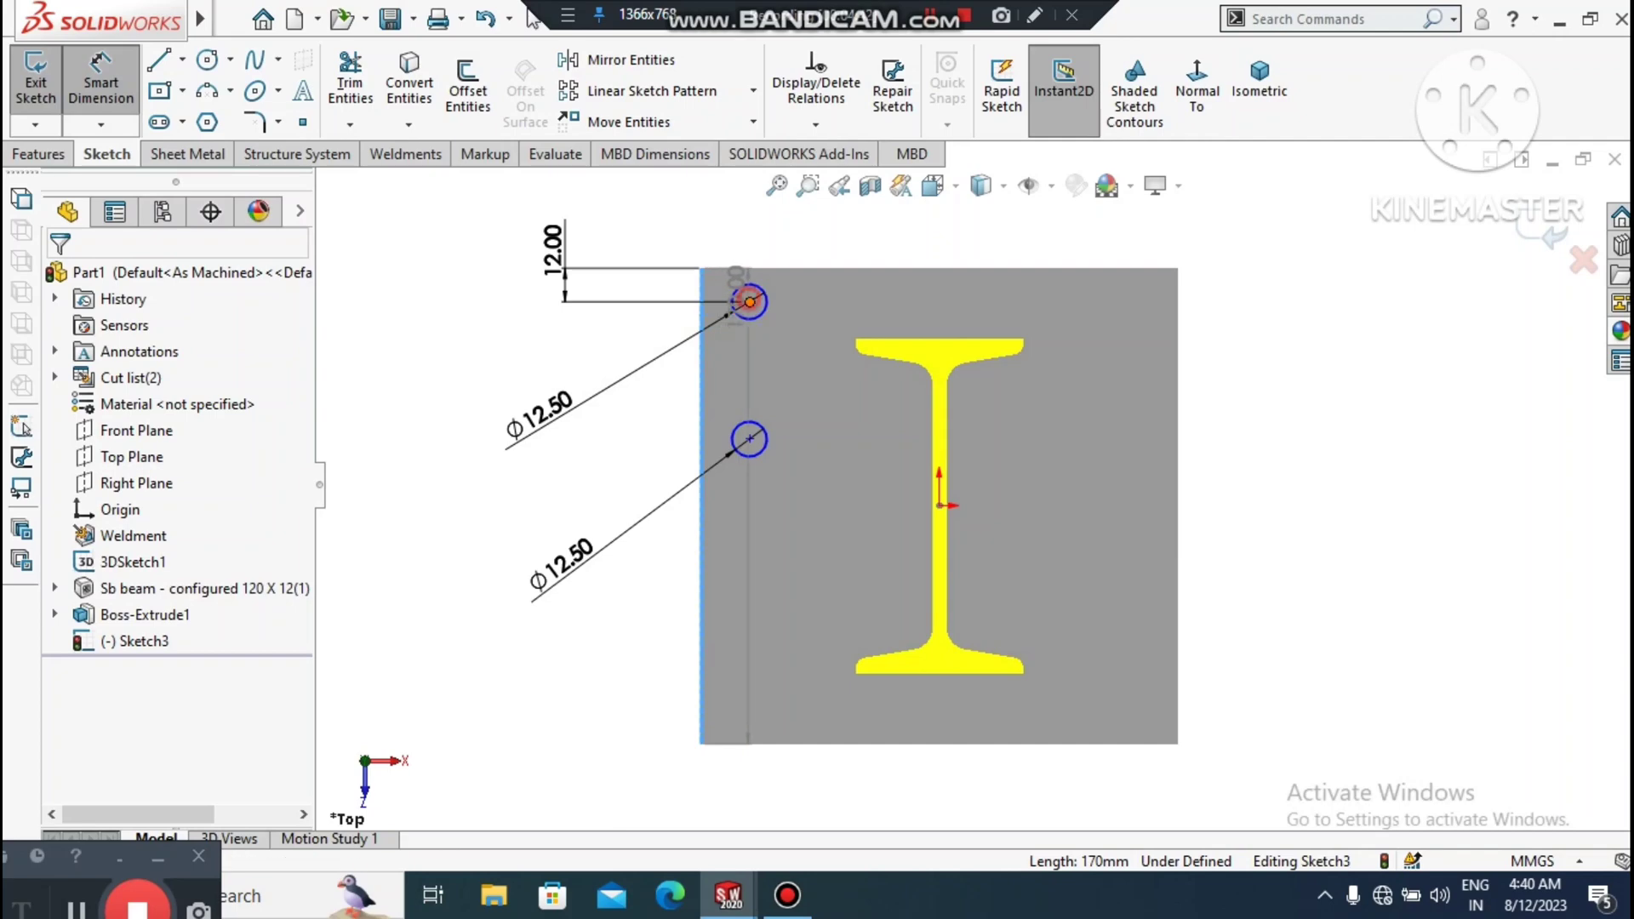
click(749, 301)
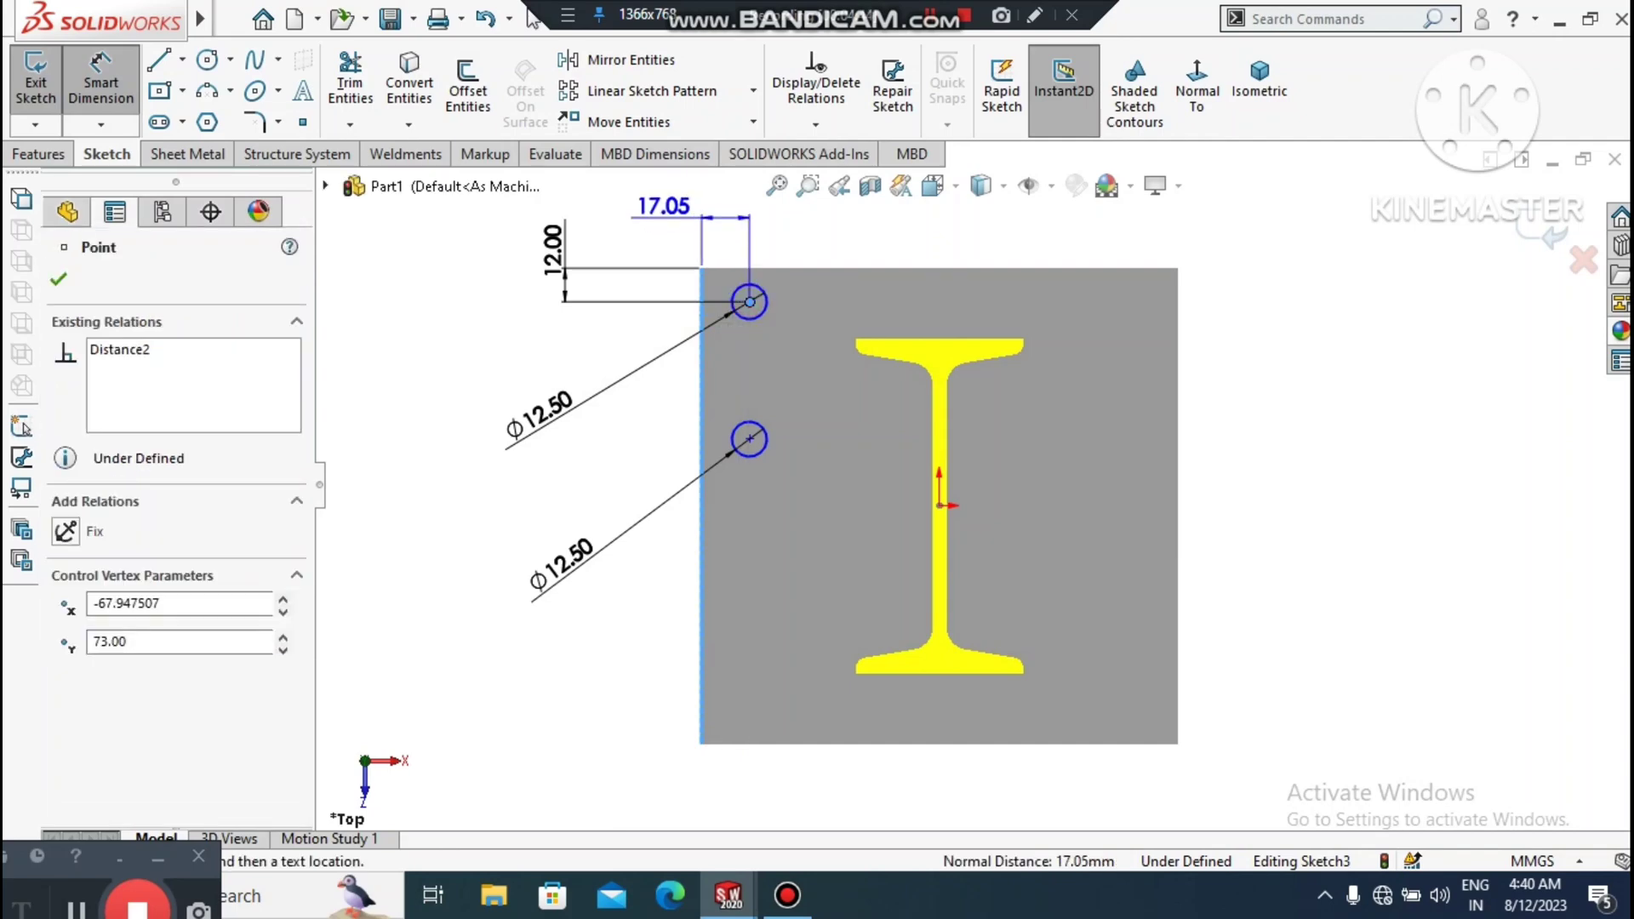
click(663, 209)
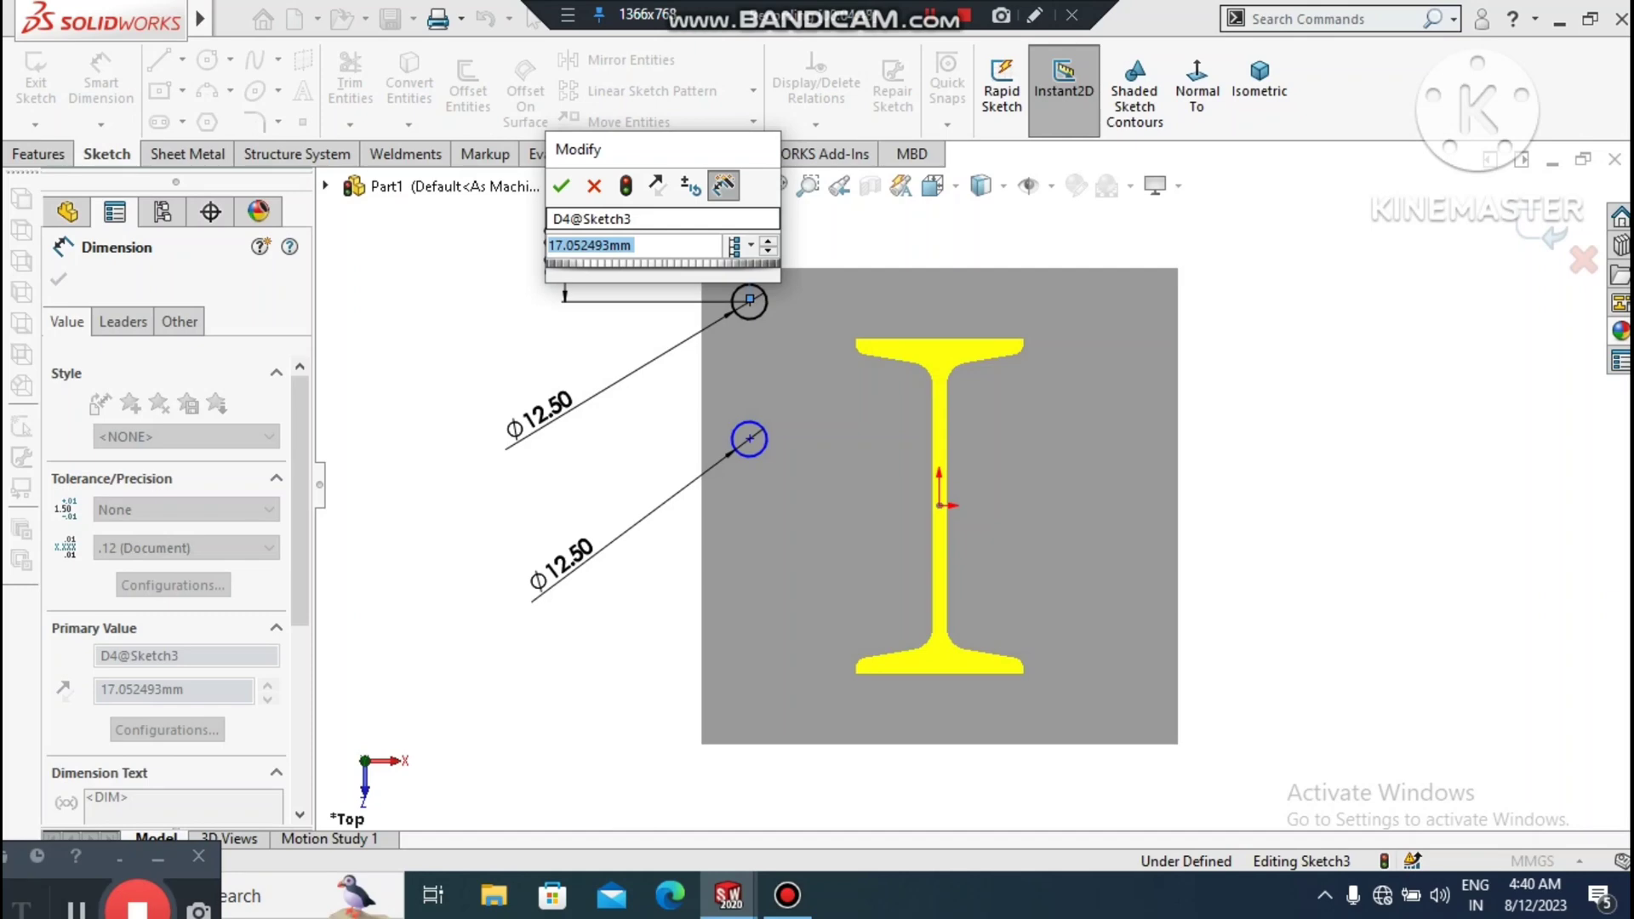
text(1)
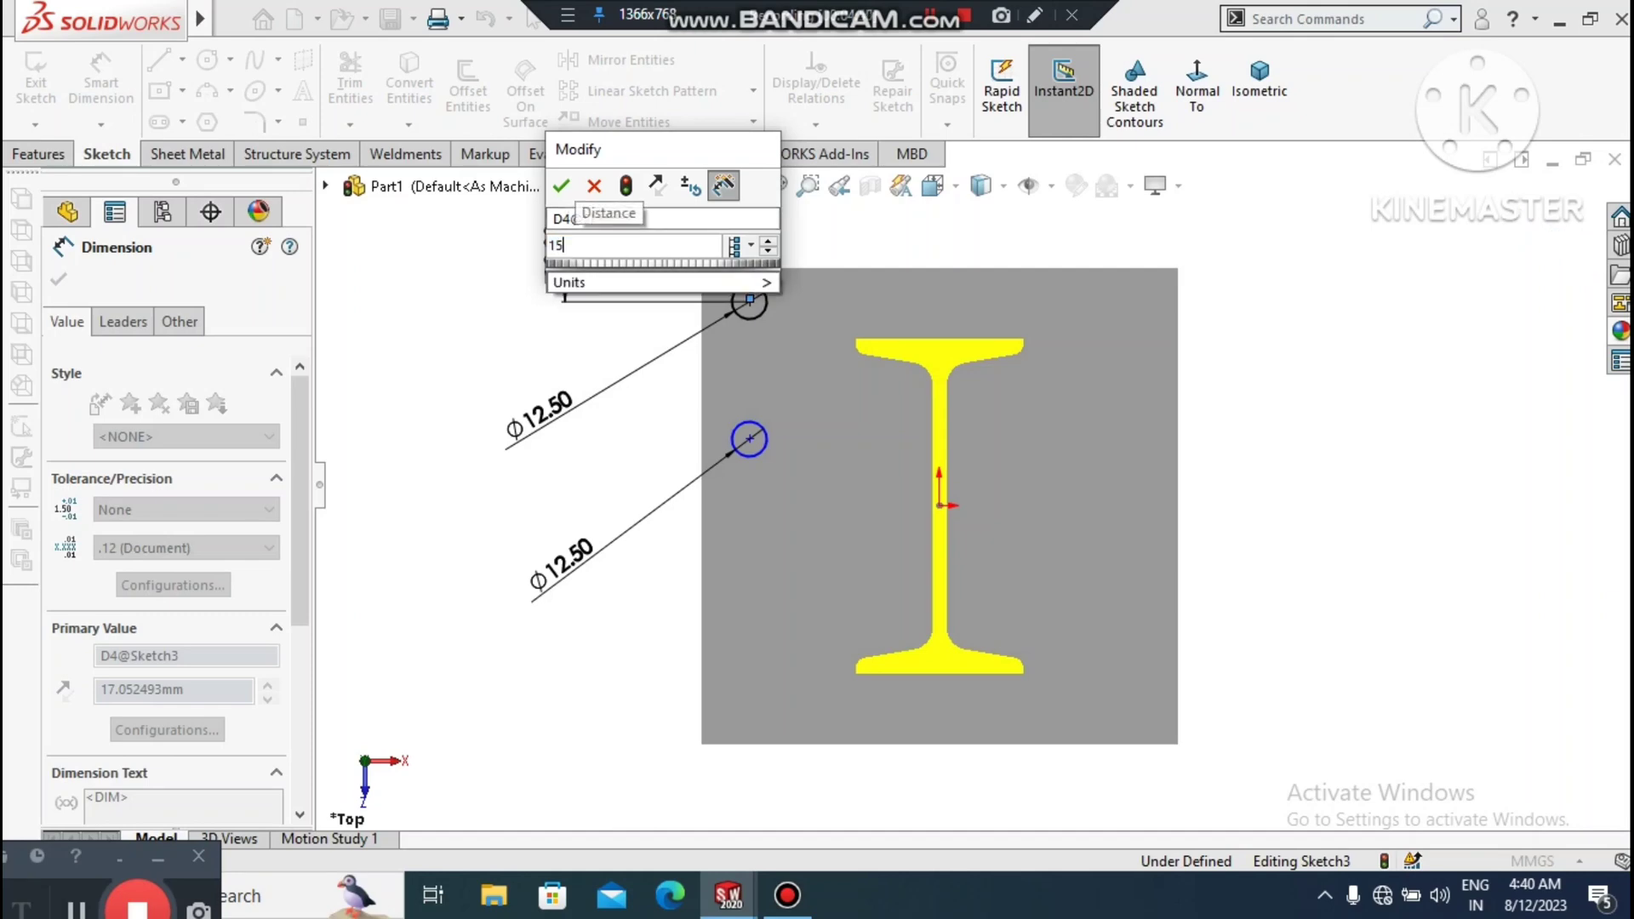
text(5)
key(Return)
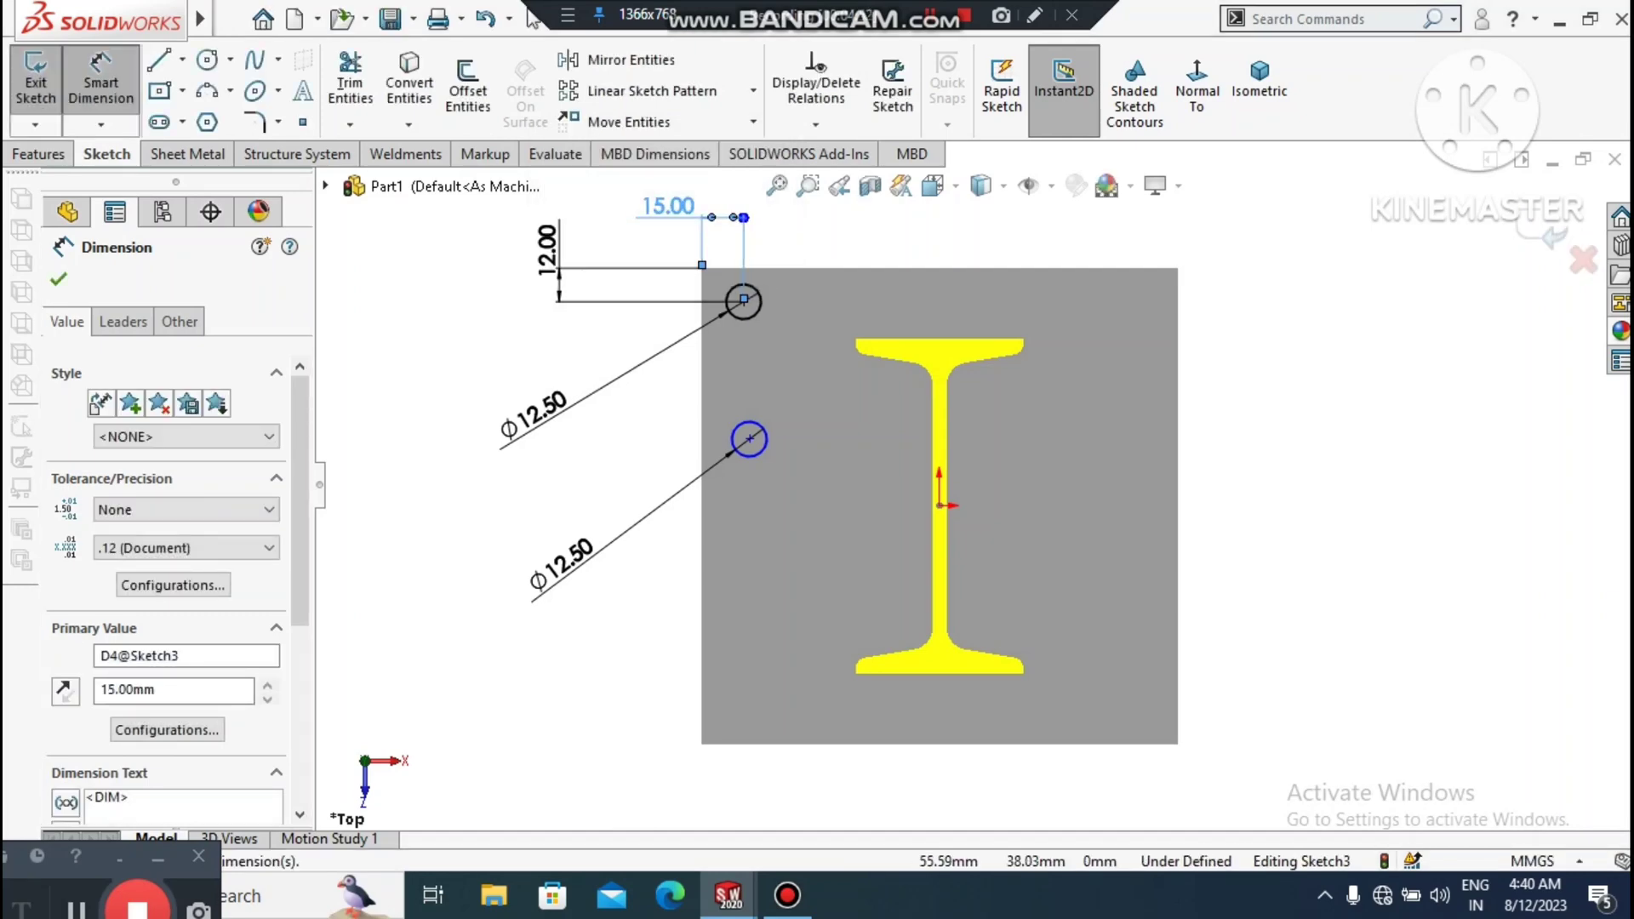
click(1317, 482)
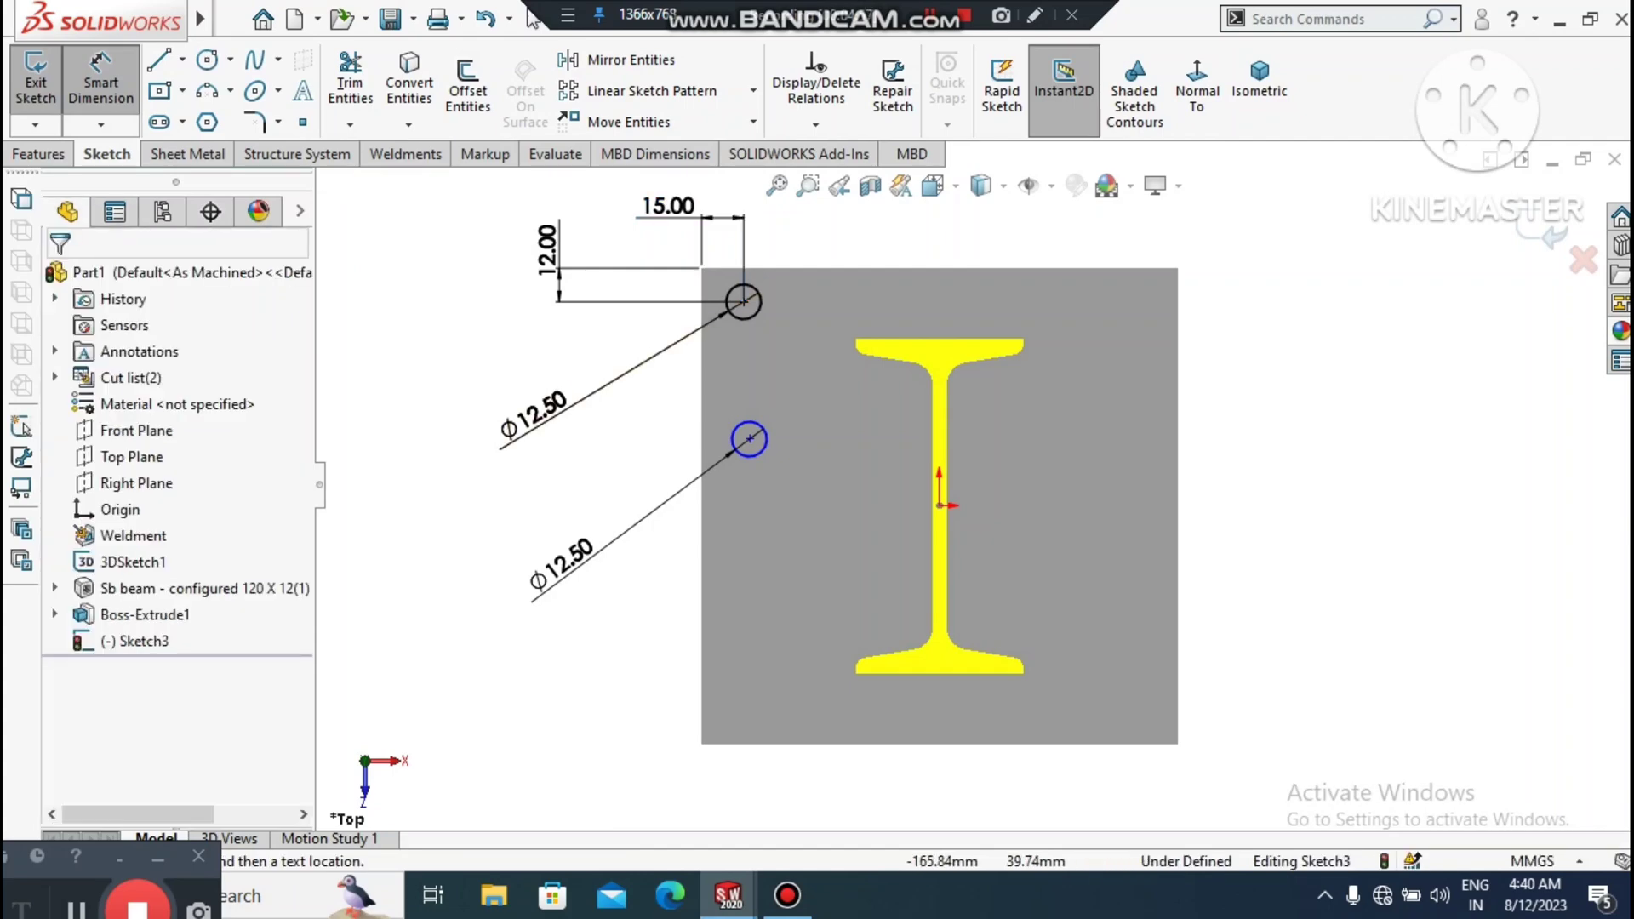
- Sketch a centerline about 49 mm long joining the two circle centers and constrain it vertical
click(181, 60)
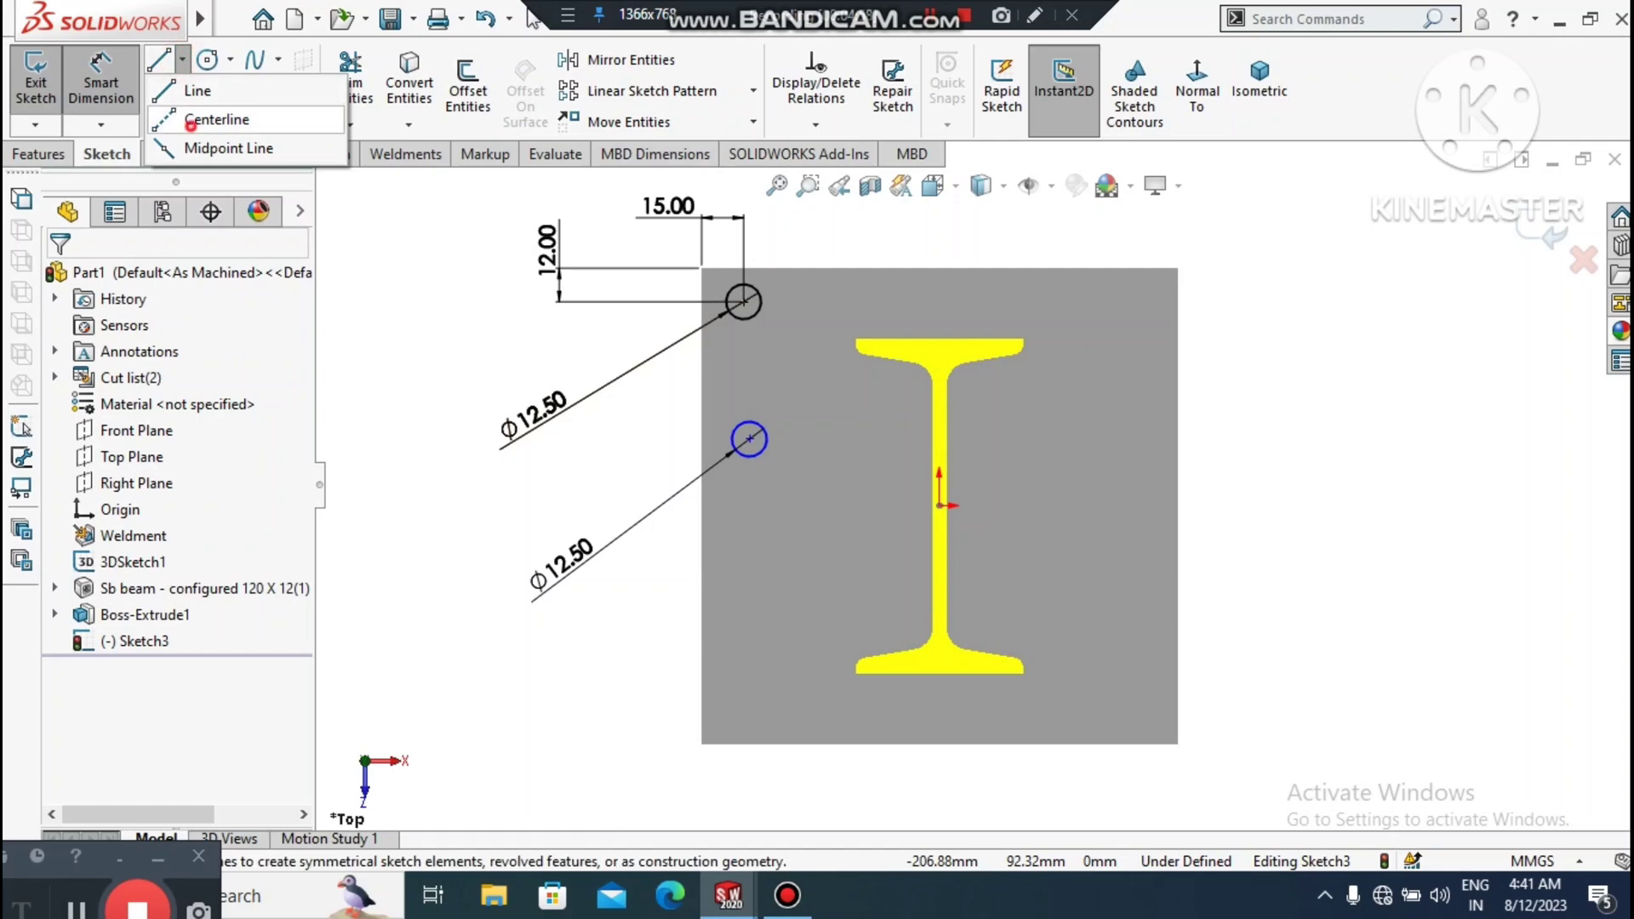
click(217, 119)
scroll(703, 298, down, 2)
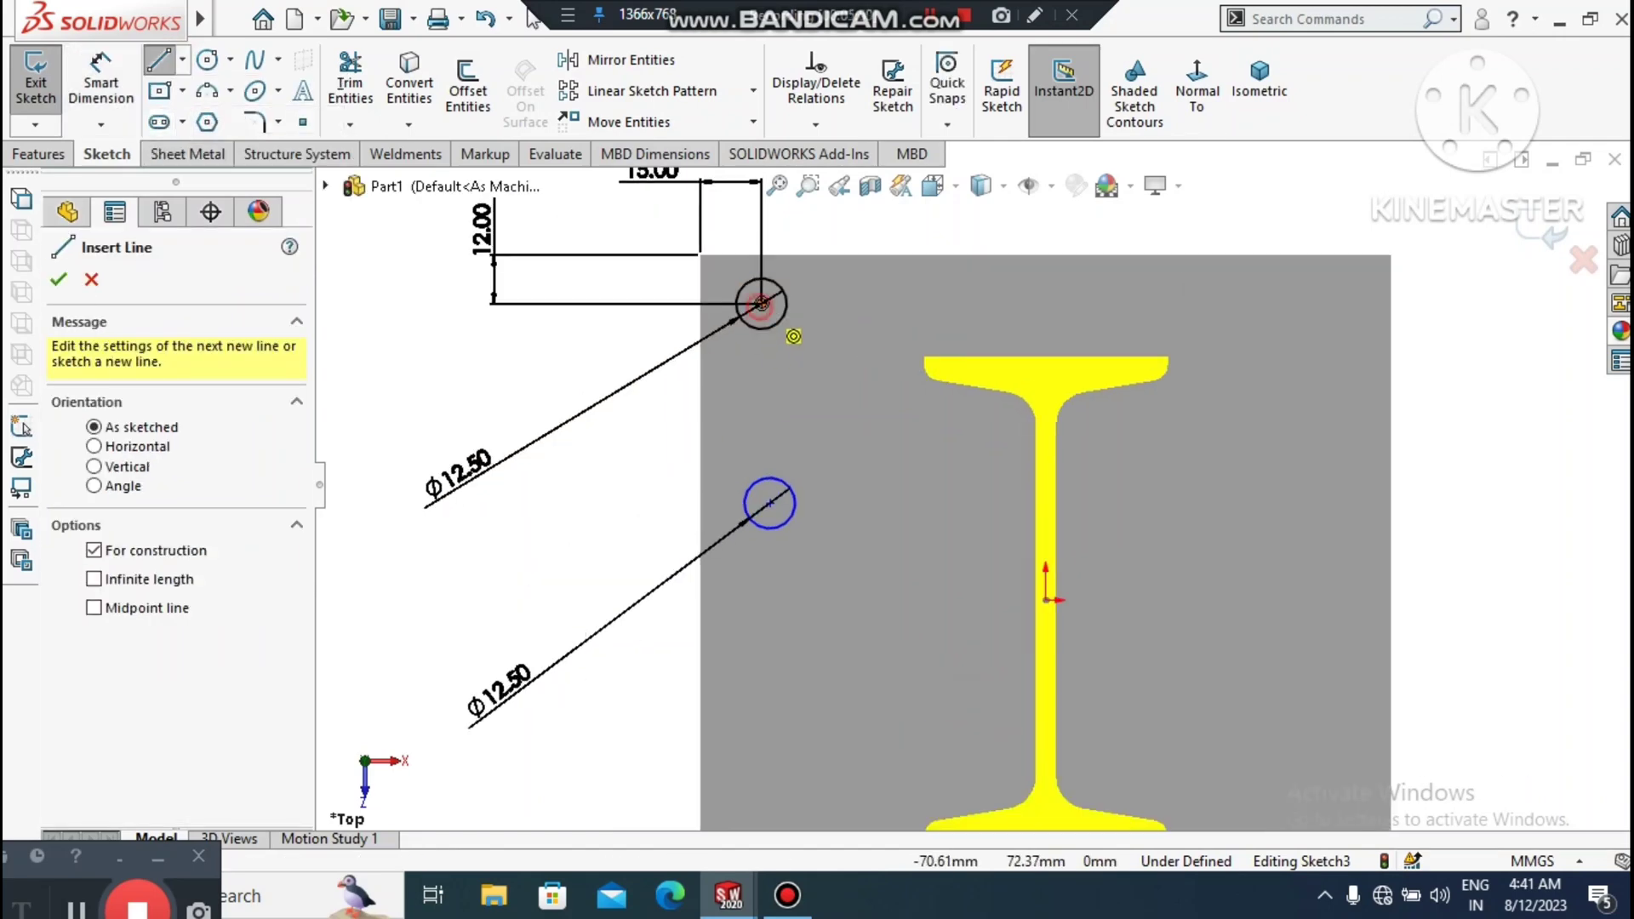
click(761, 303)
click(770, 503)
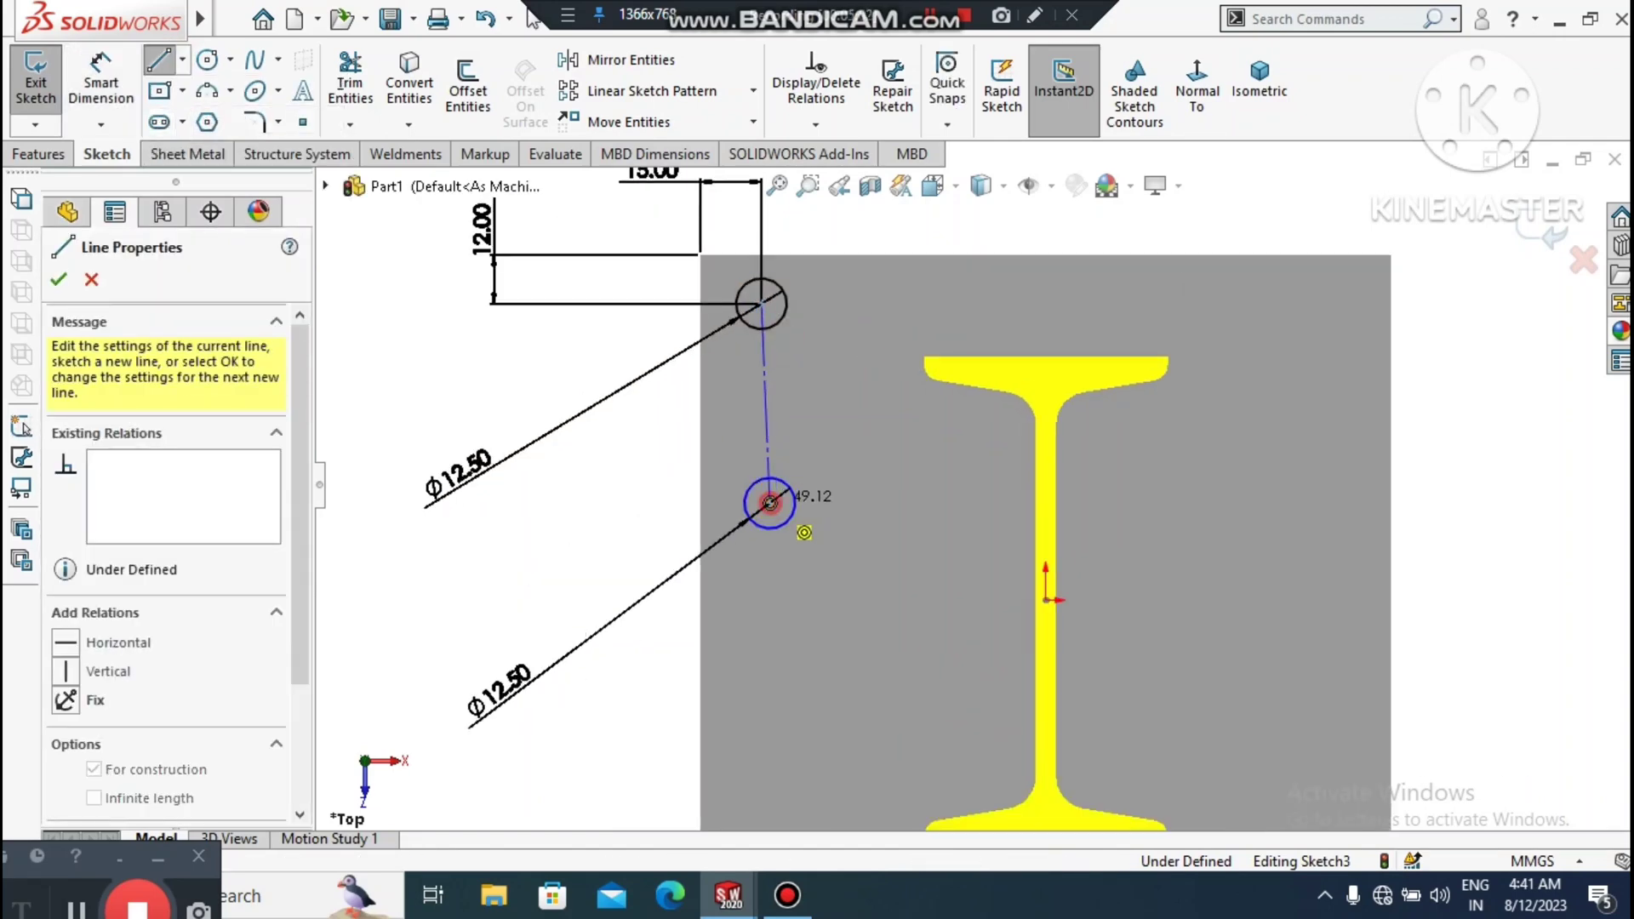
key(Escape)
click(533, 17)
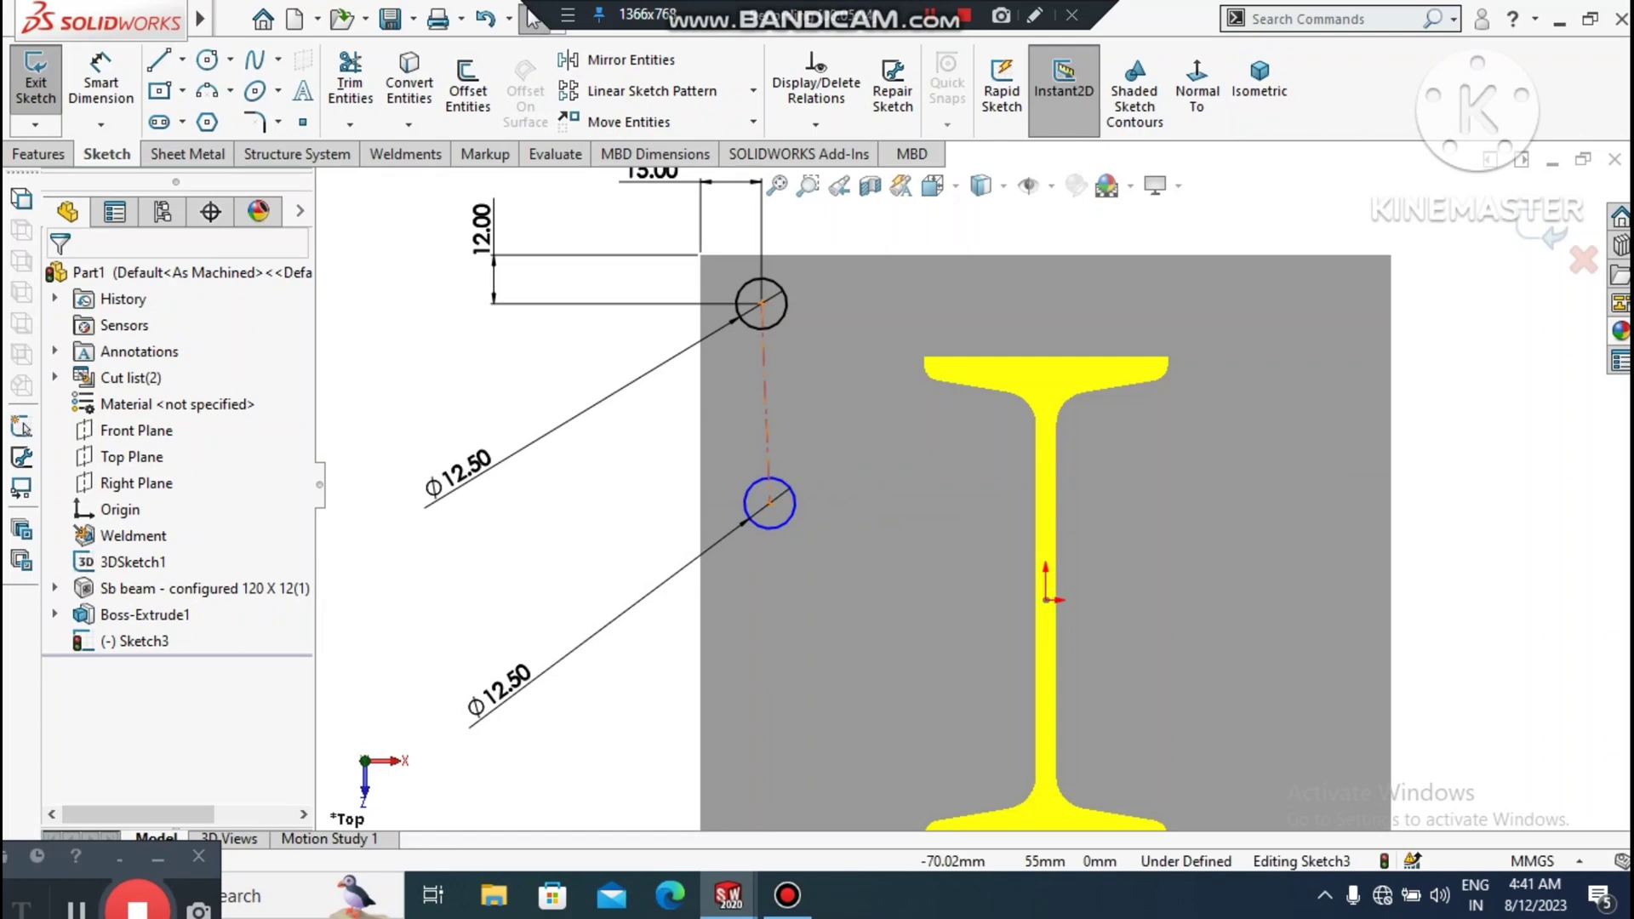
click(762, 396)
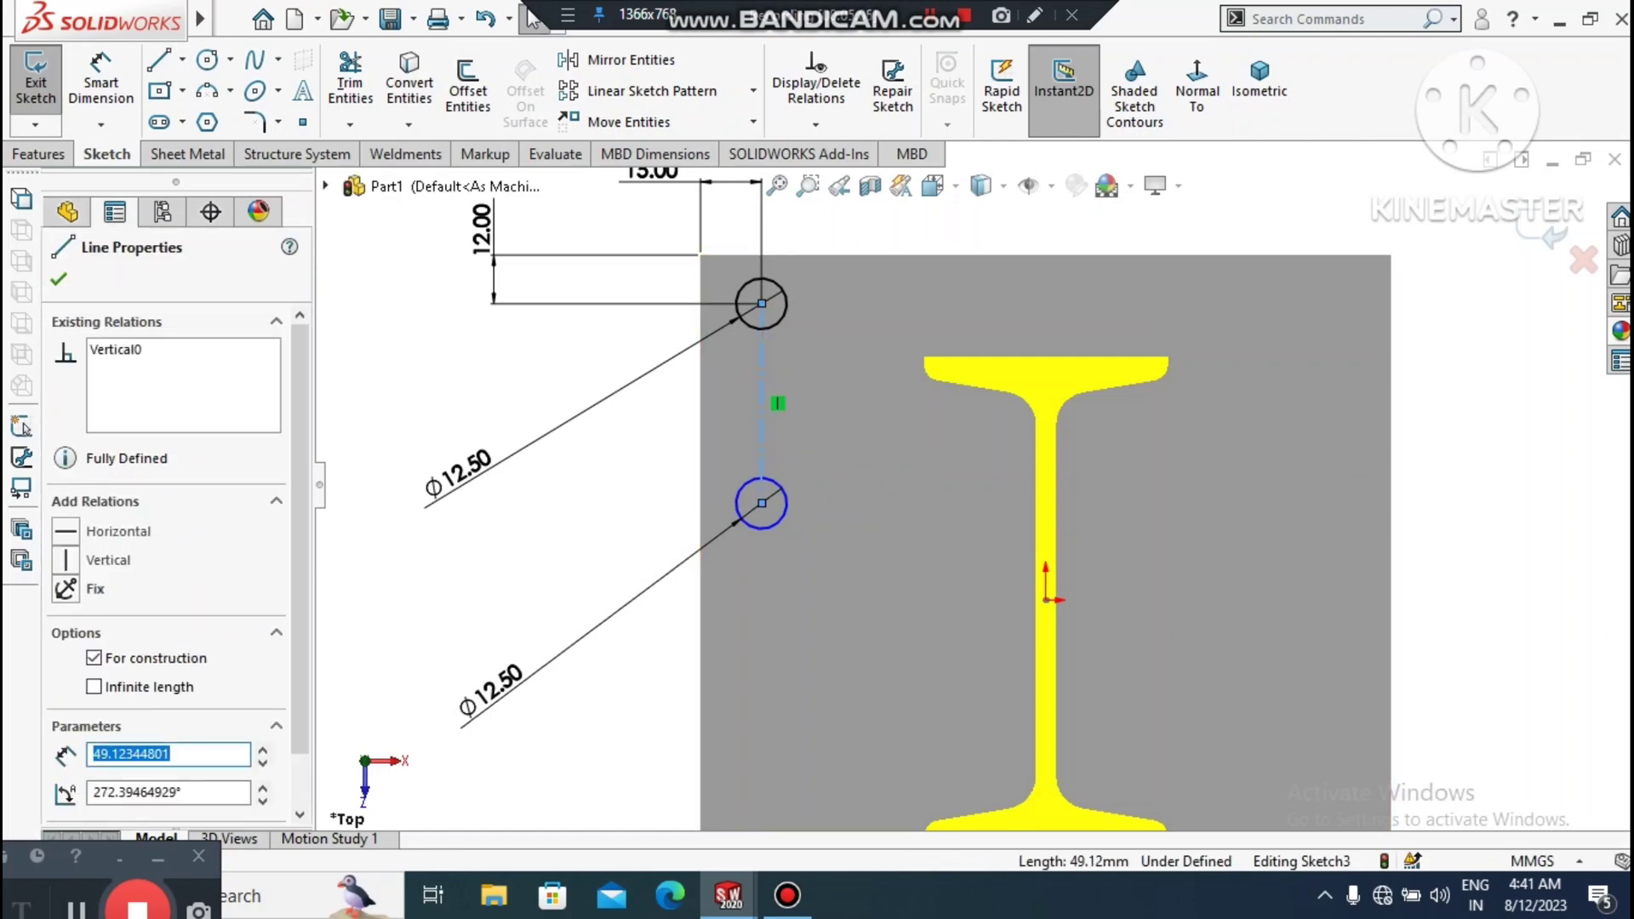
click(655, 468)
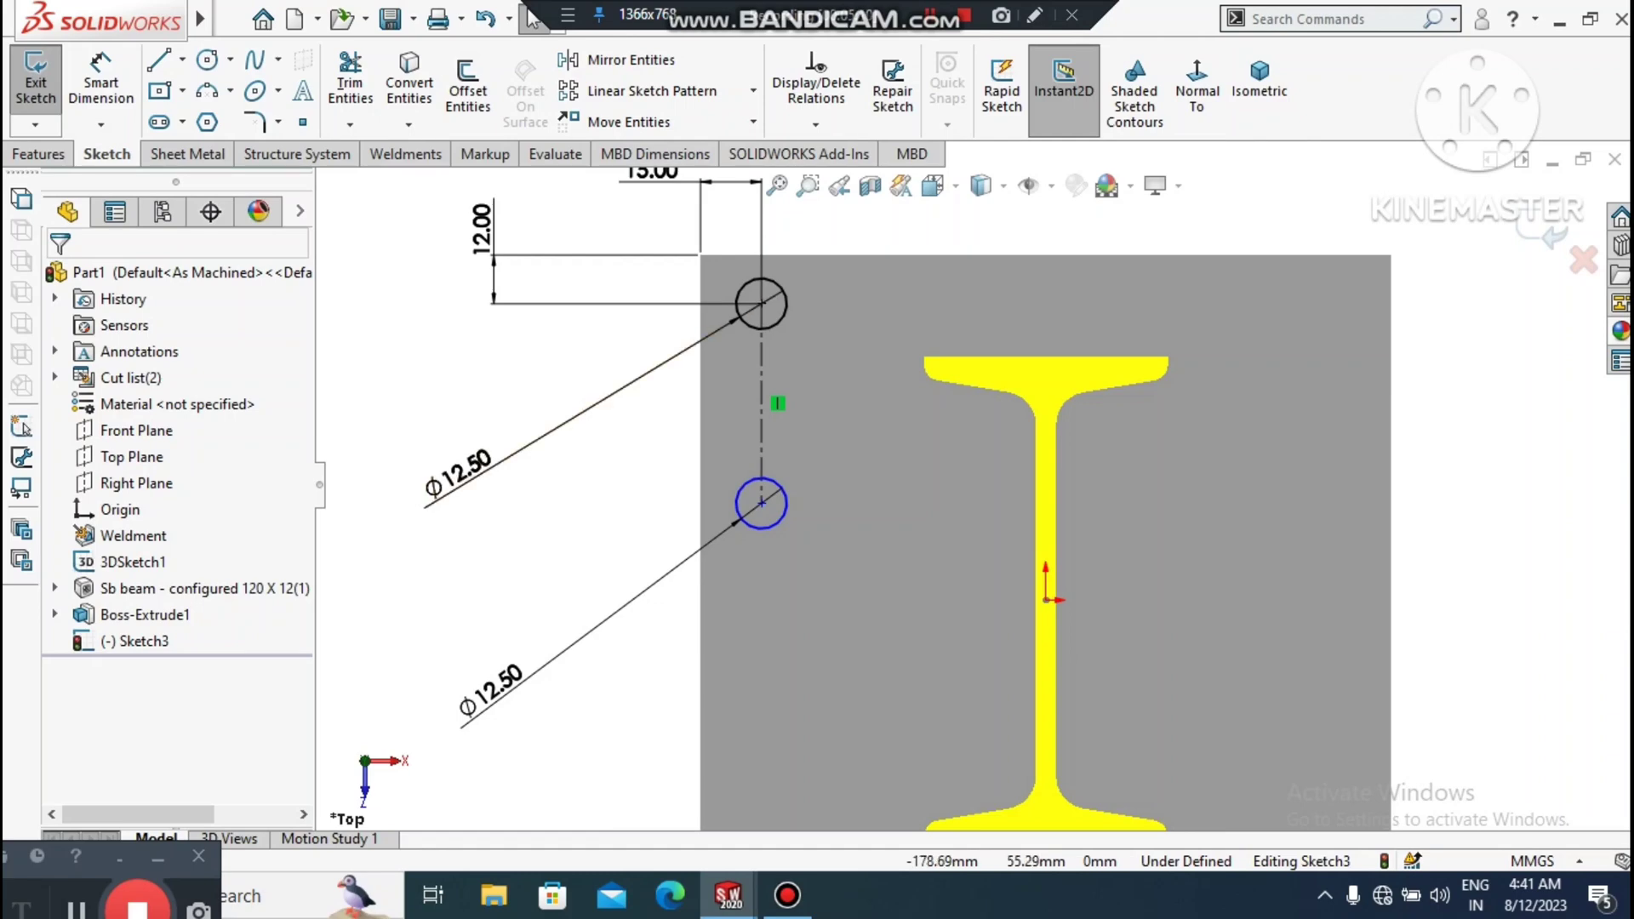
- Dimension the centerline between the two circle centers to 48.67 mm
click(124, 90)
click(762, 400)
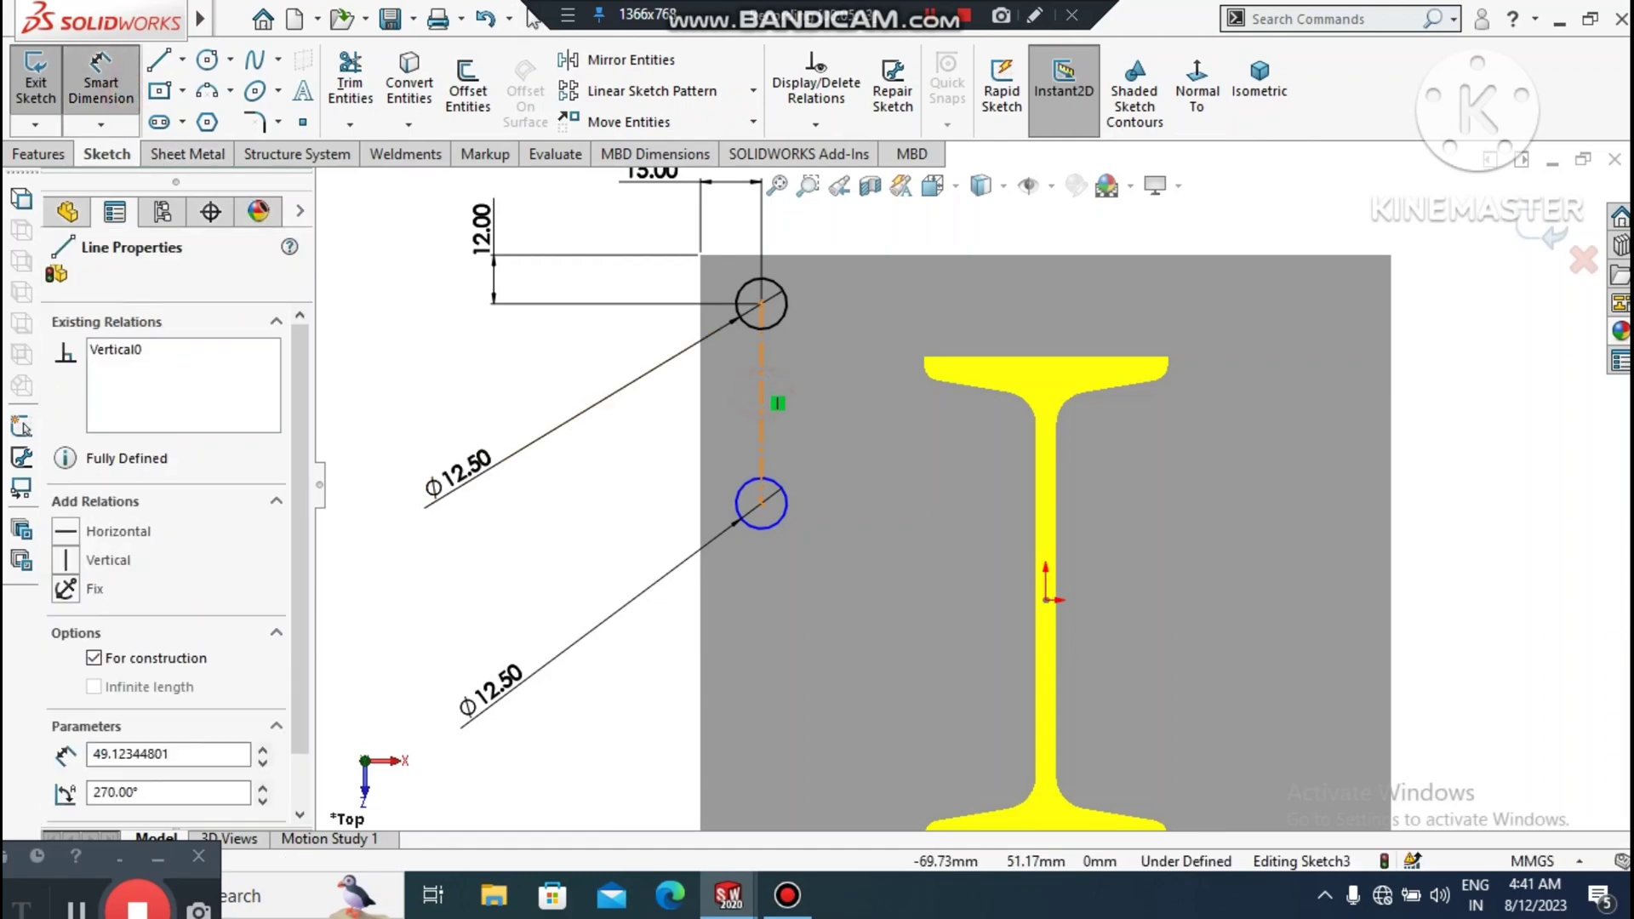
click(583, 429)
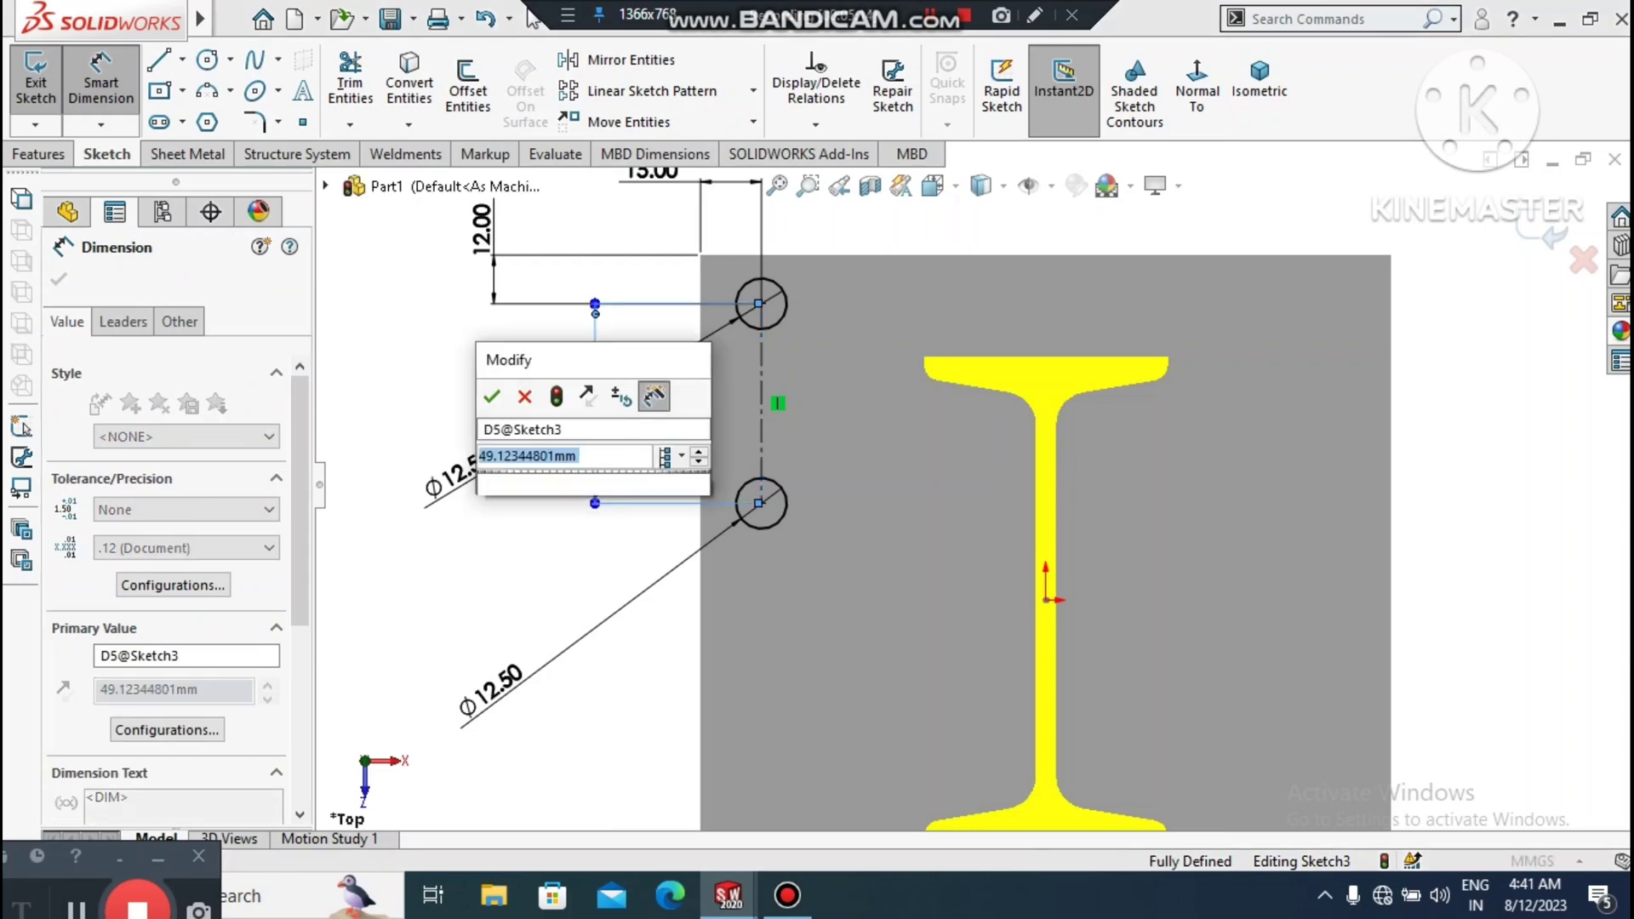
text(48.)
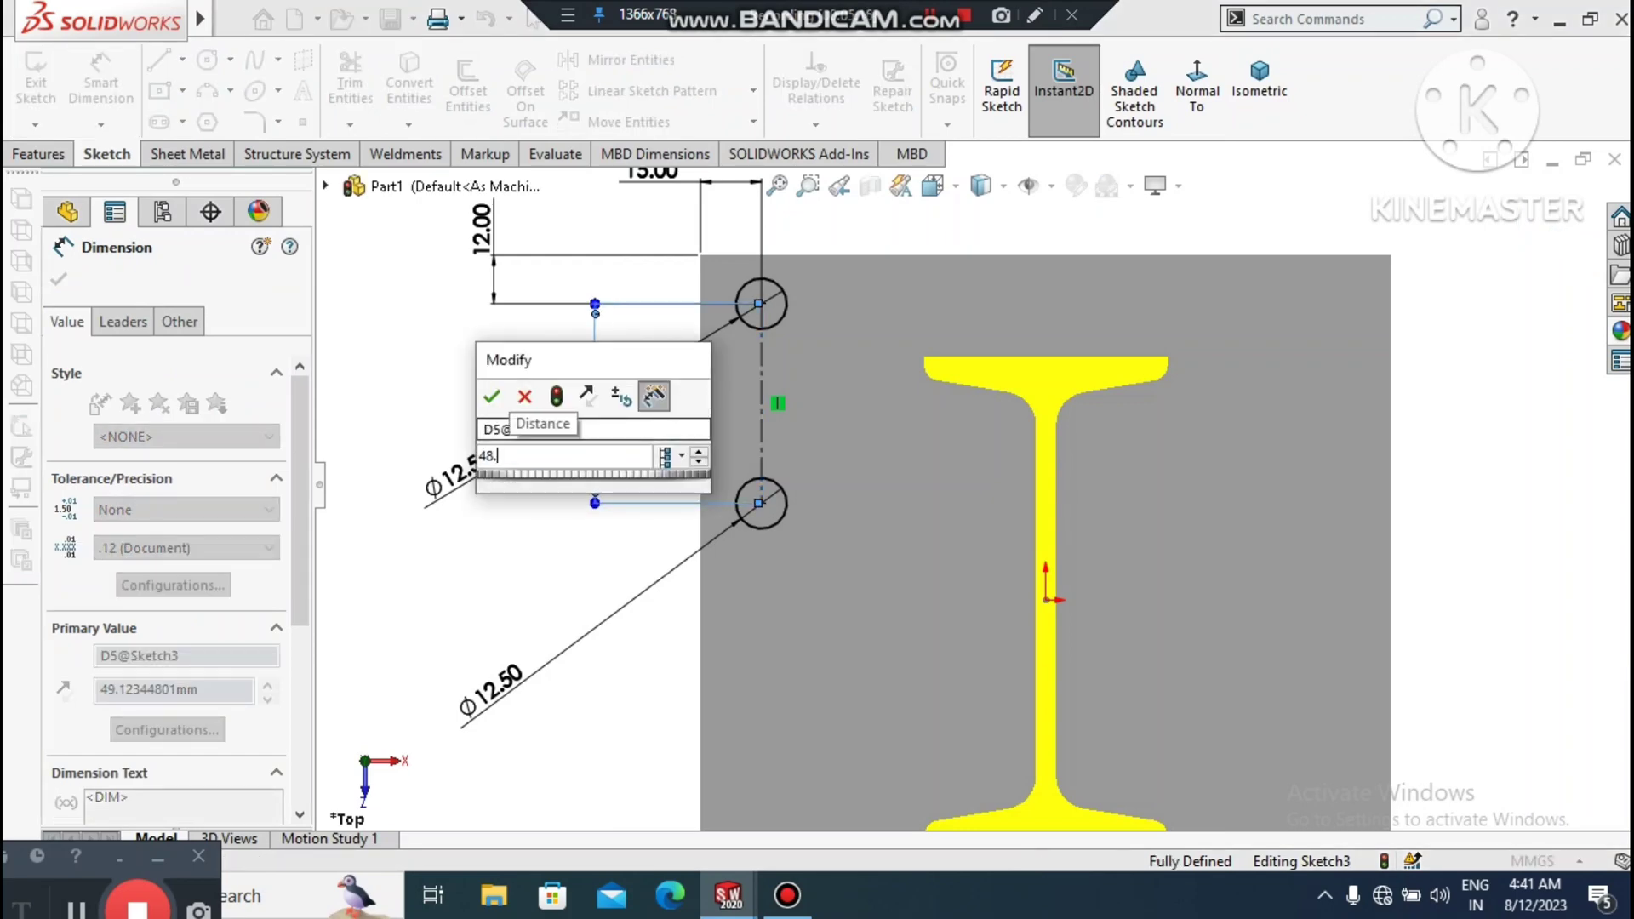
text(07)
key(Return)
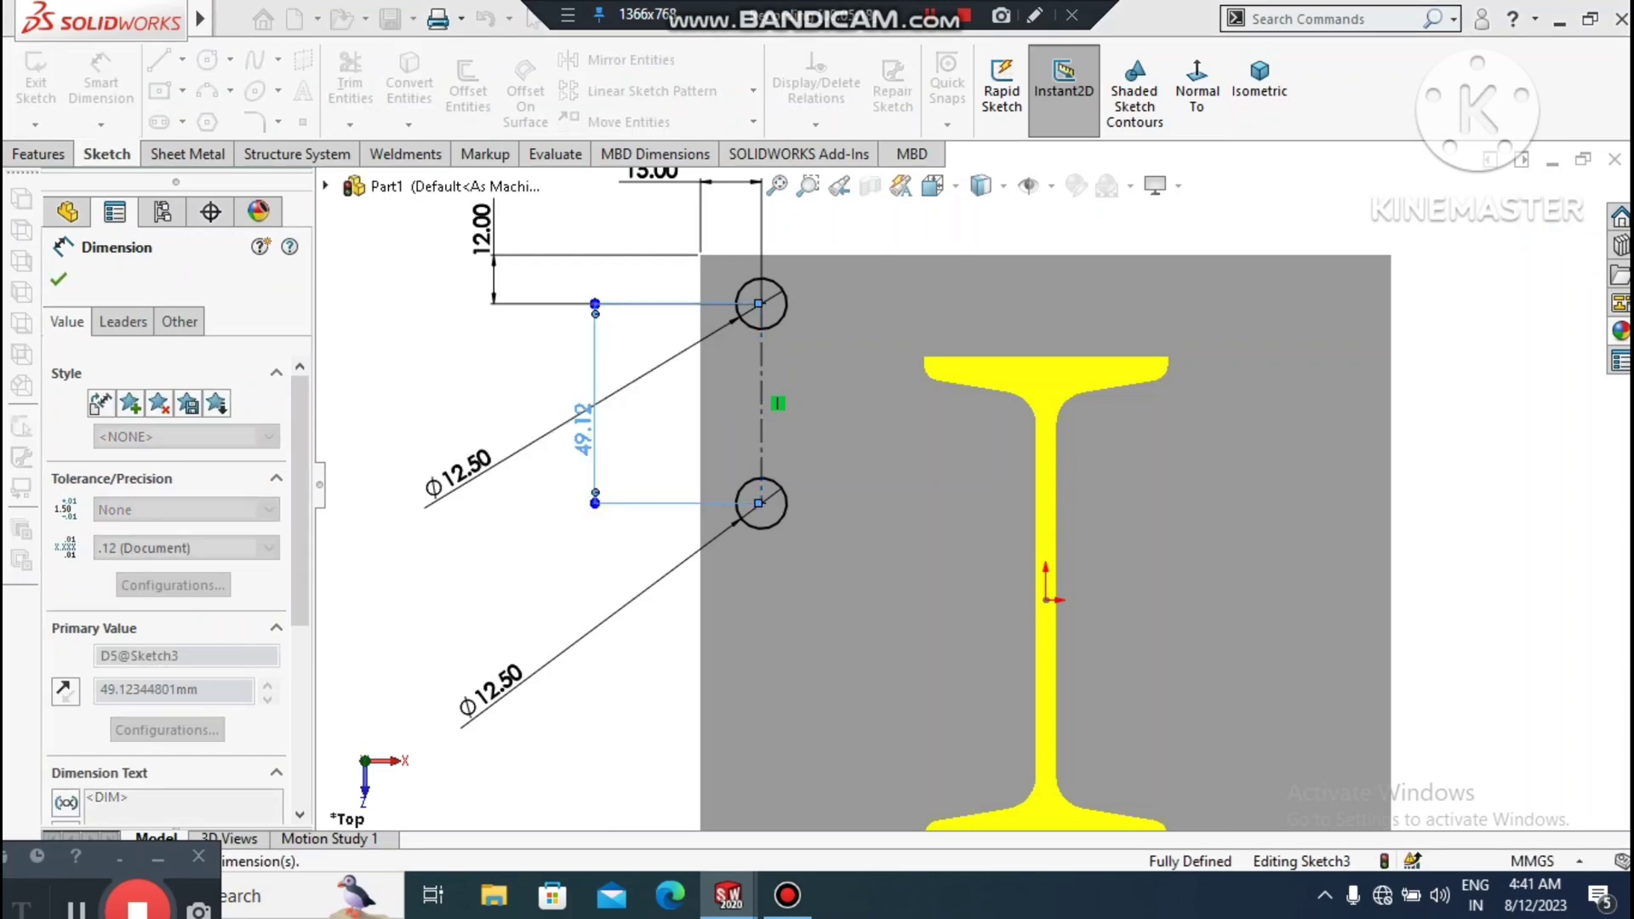
click(500, 594)
- Sketch a horizontal centerline from the origin to beyond the base plate's right edge
scroll(500, 595, up, 2)
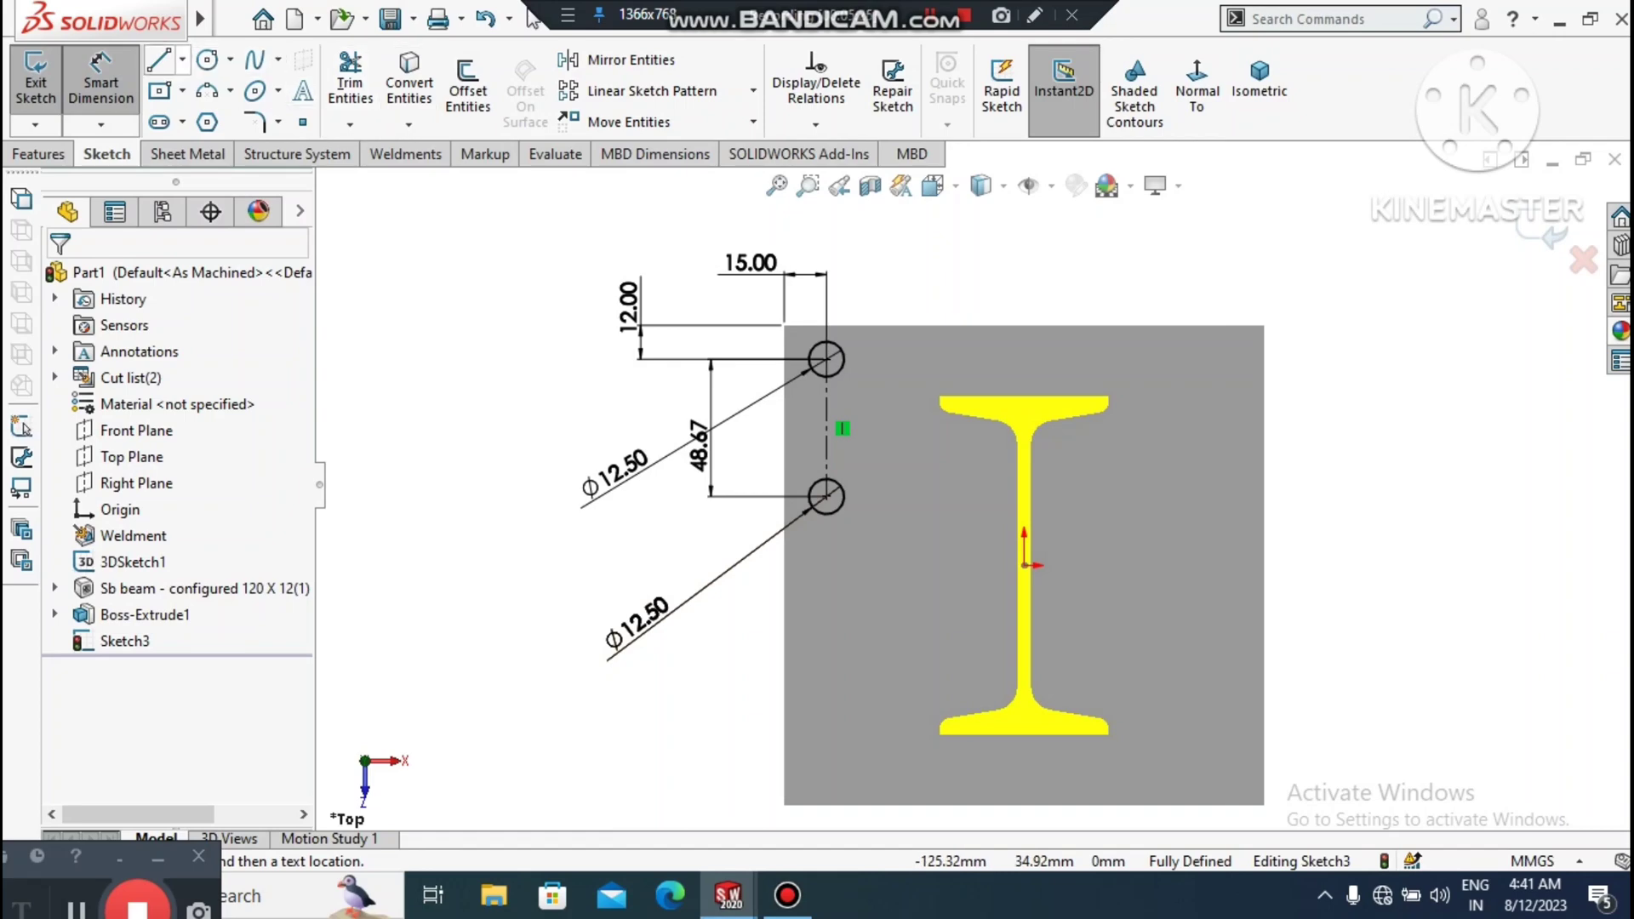
click(182, 59)
click(238, 124)
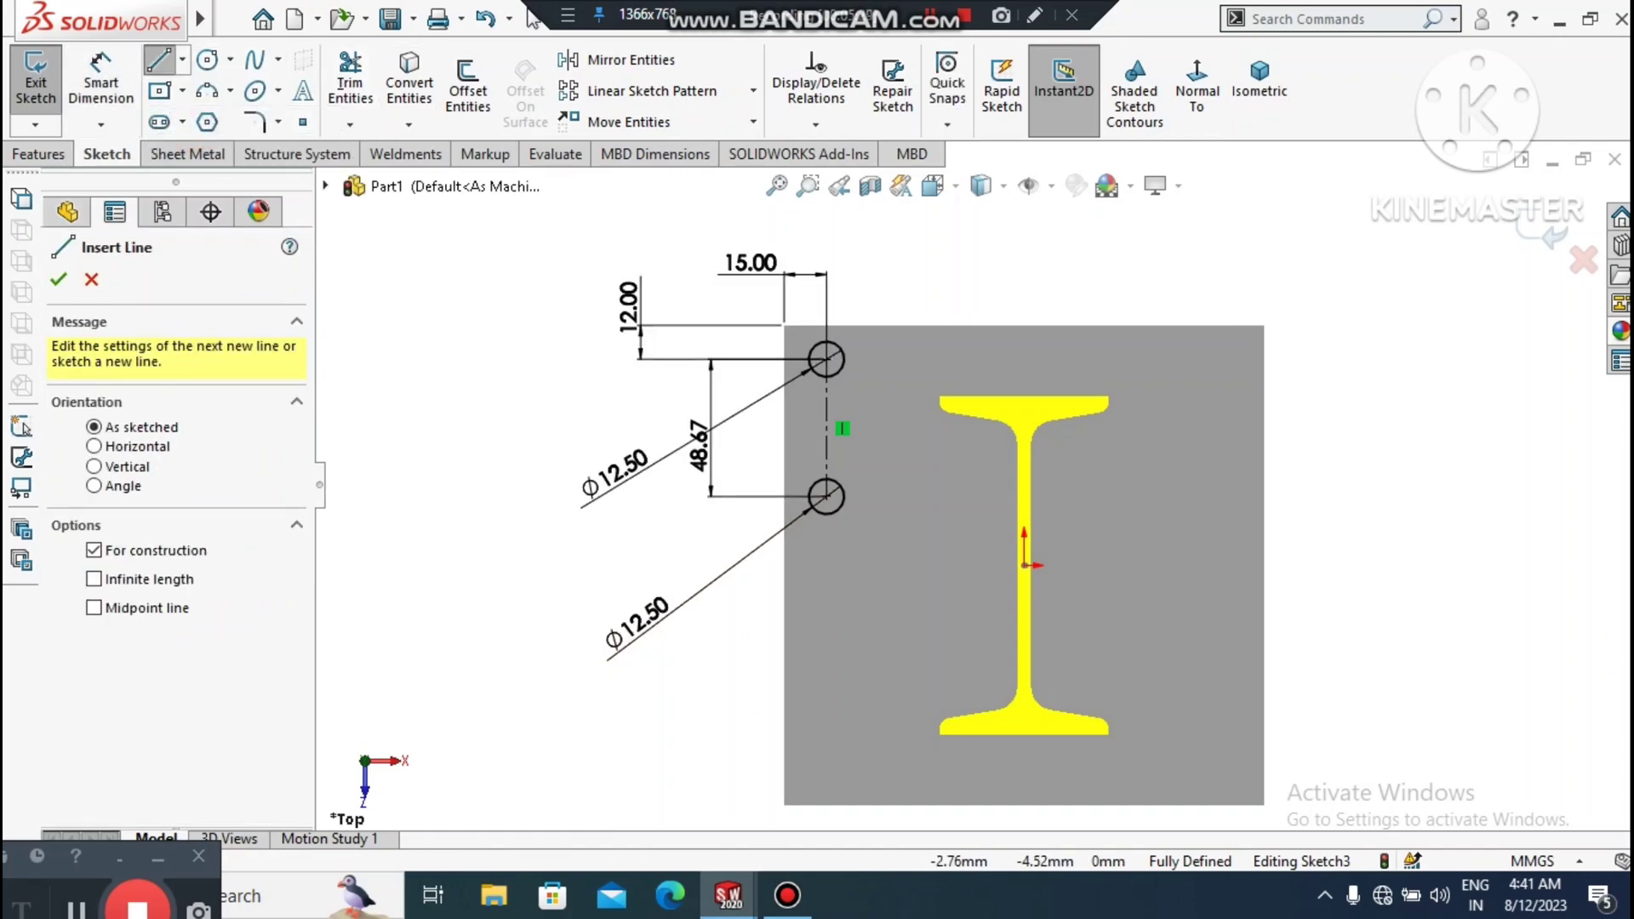
click(1027, 565)
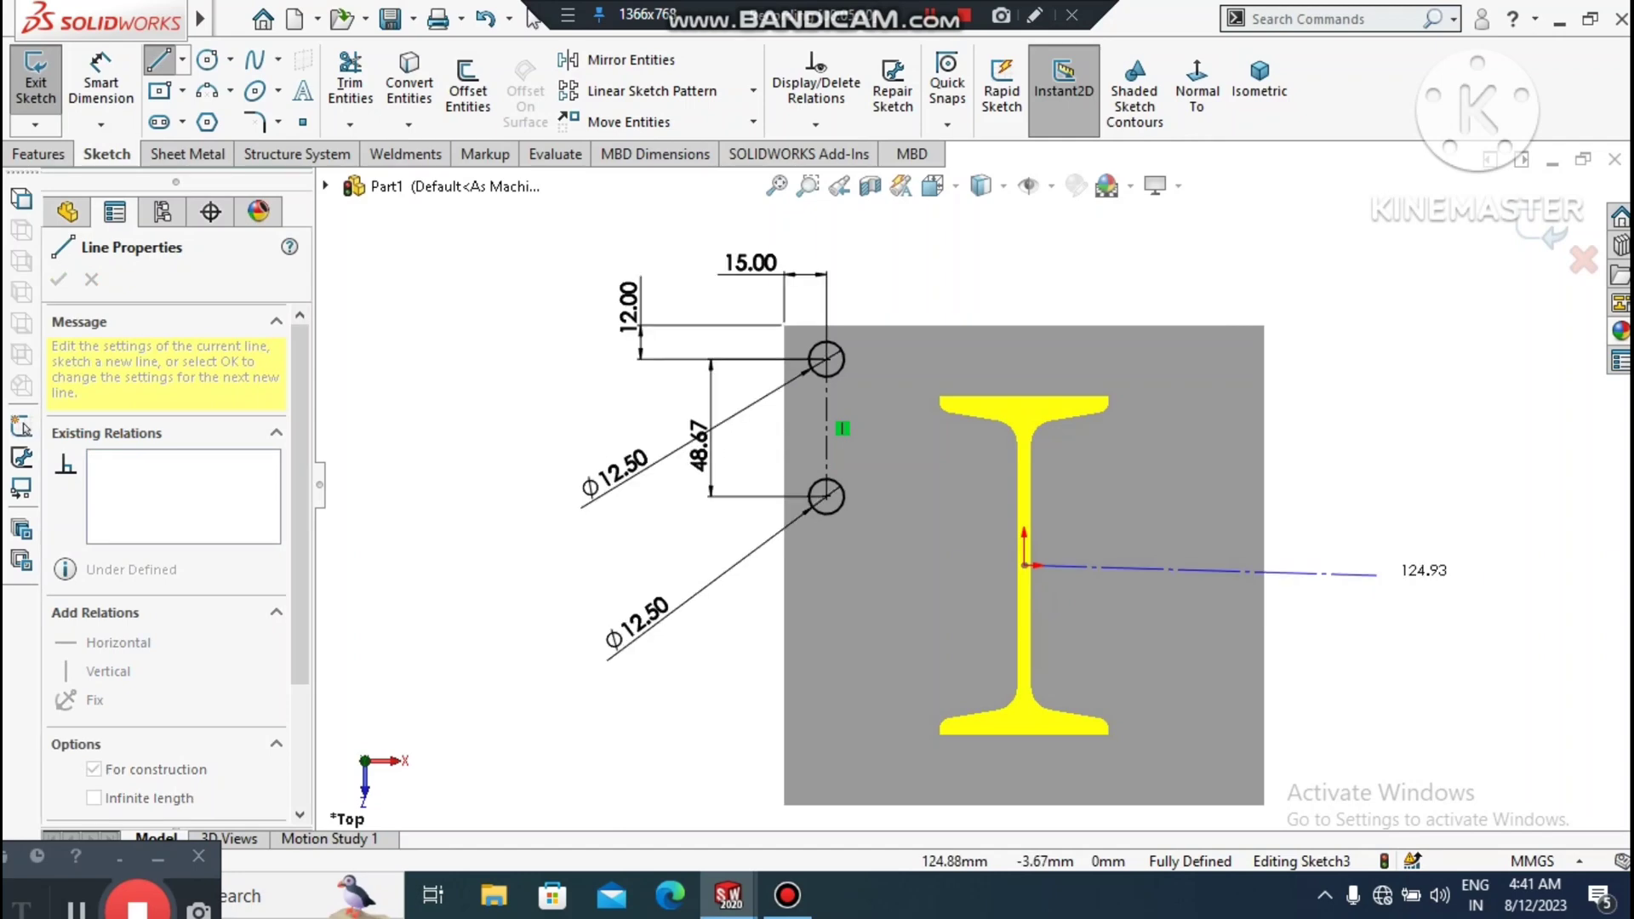
click(1390, 565)
key(Escape)
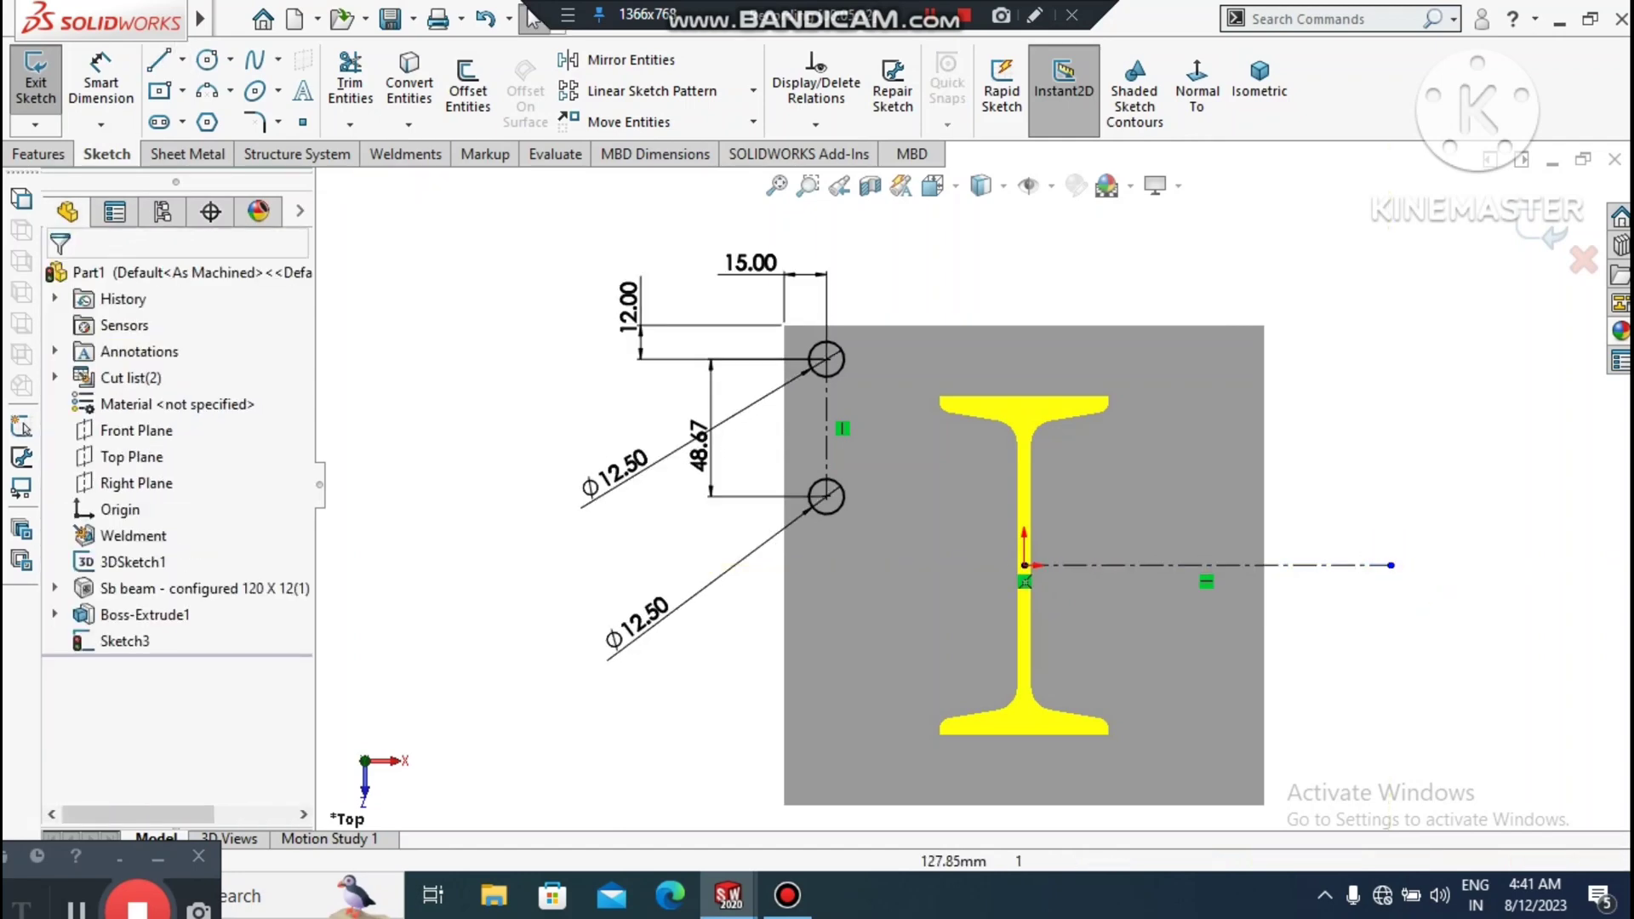
- Mirror the two circles and their connecting centerline about the horizontal centerline, keeping the originals
click(629, 59)
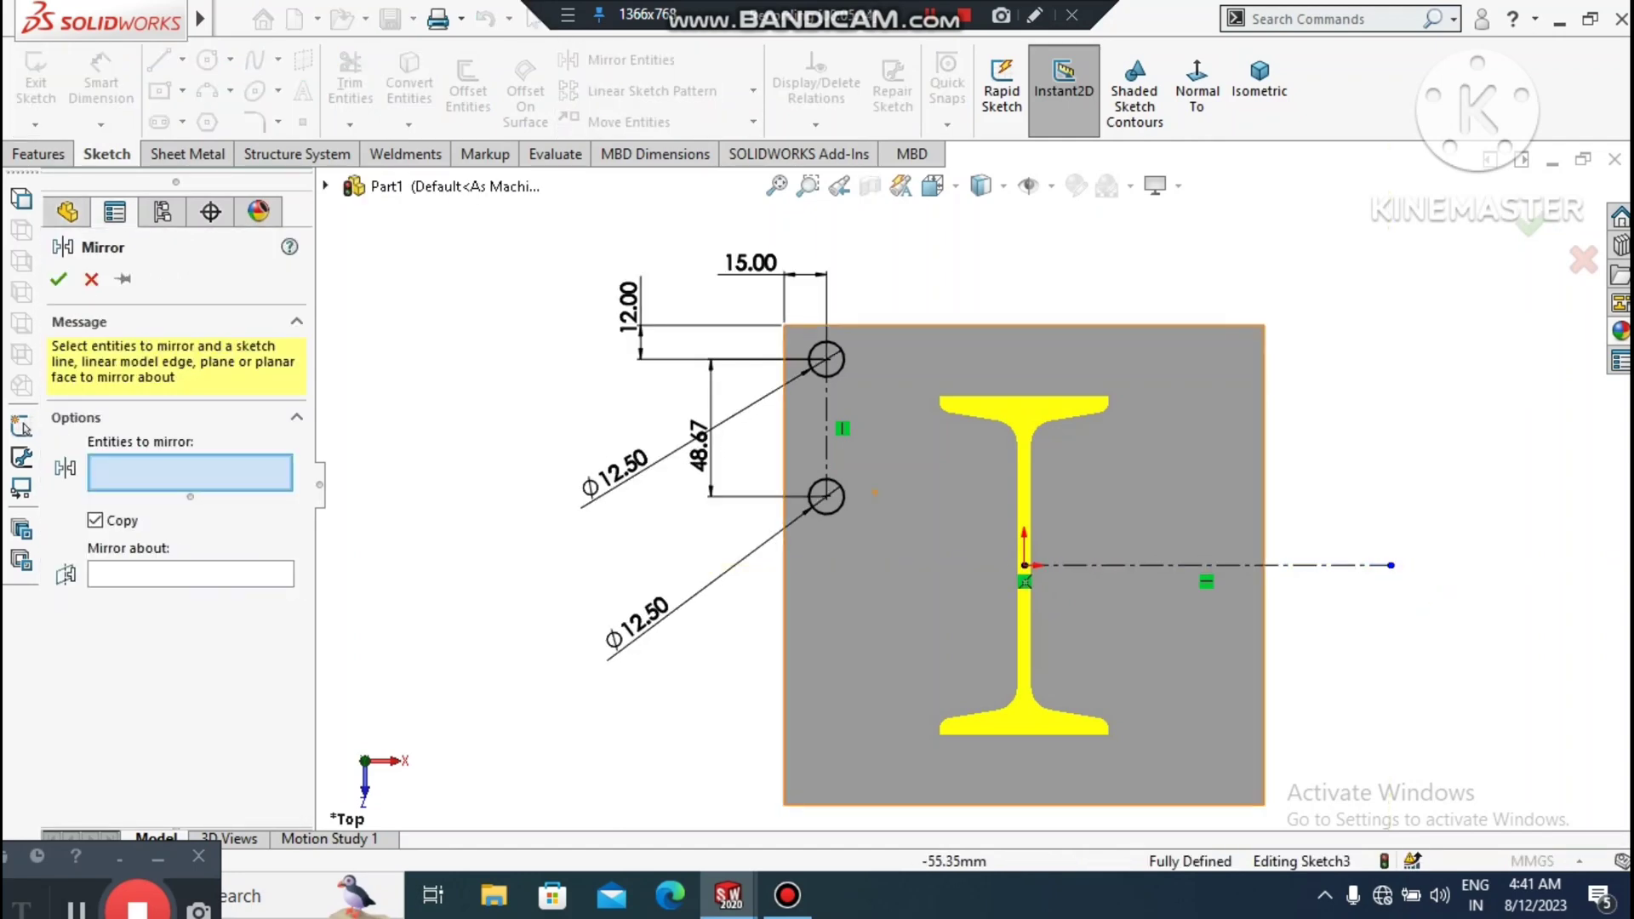
drag(726, 351, 726, 332)
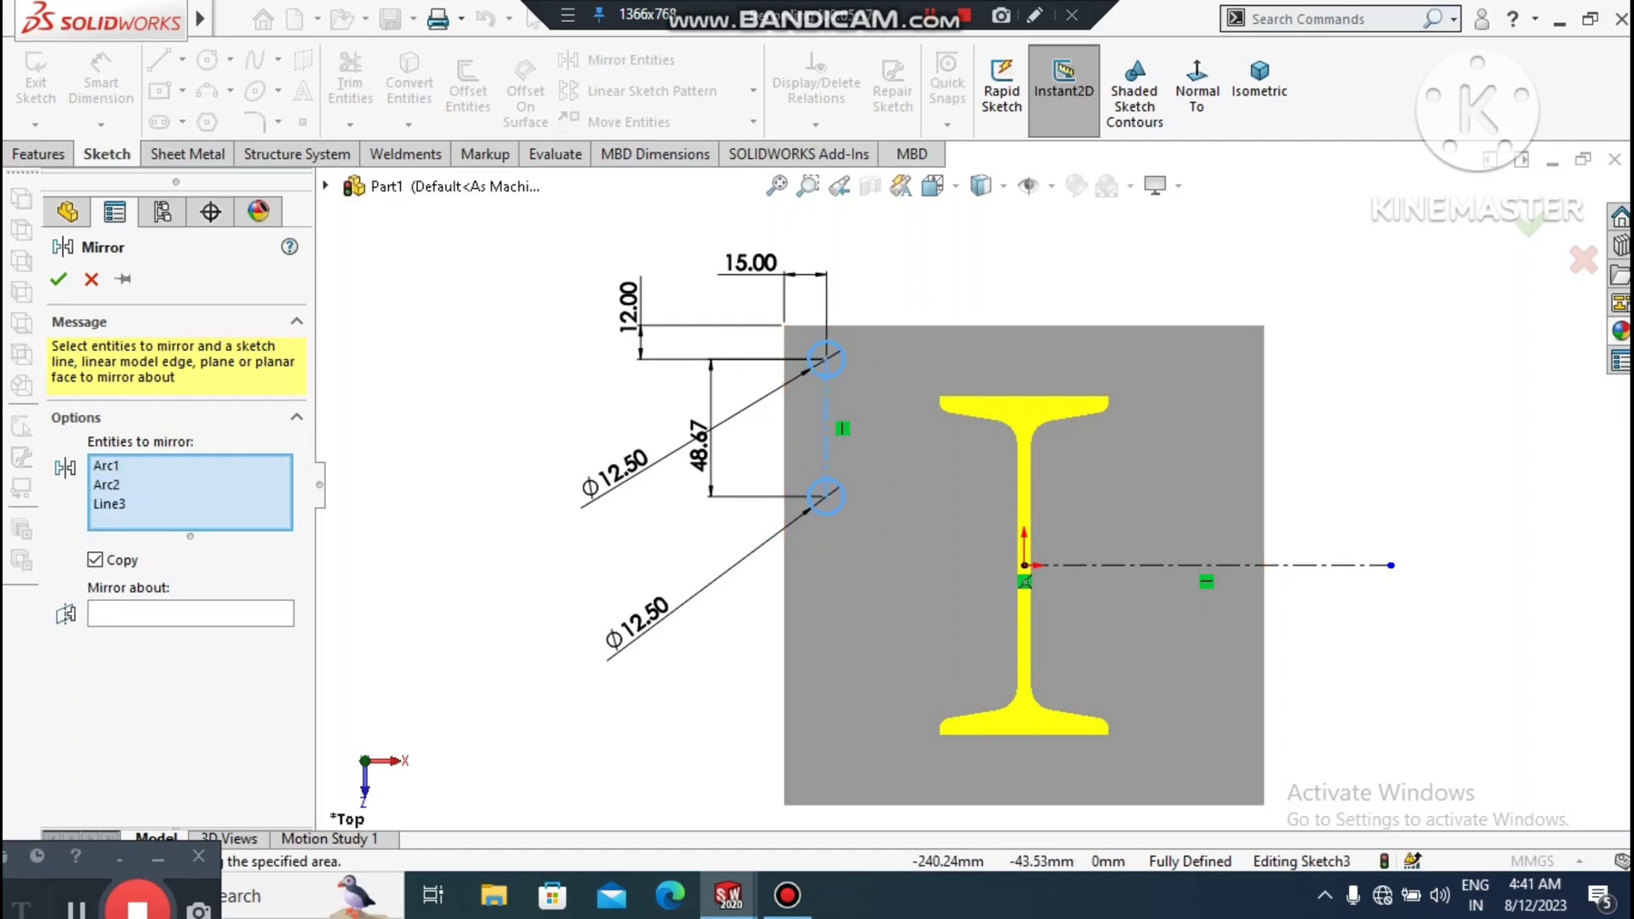
click(231, 605)
click(1191, 565)
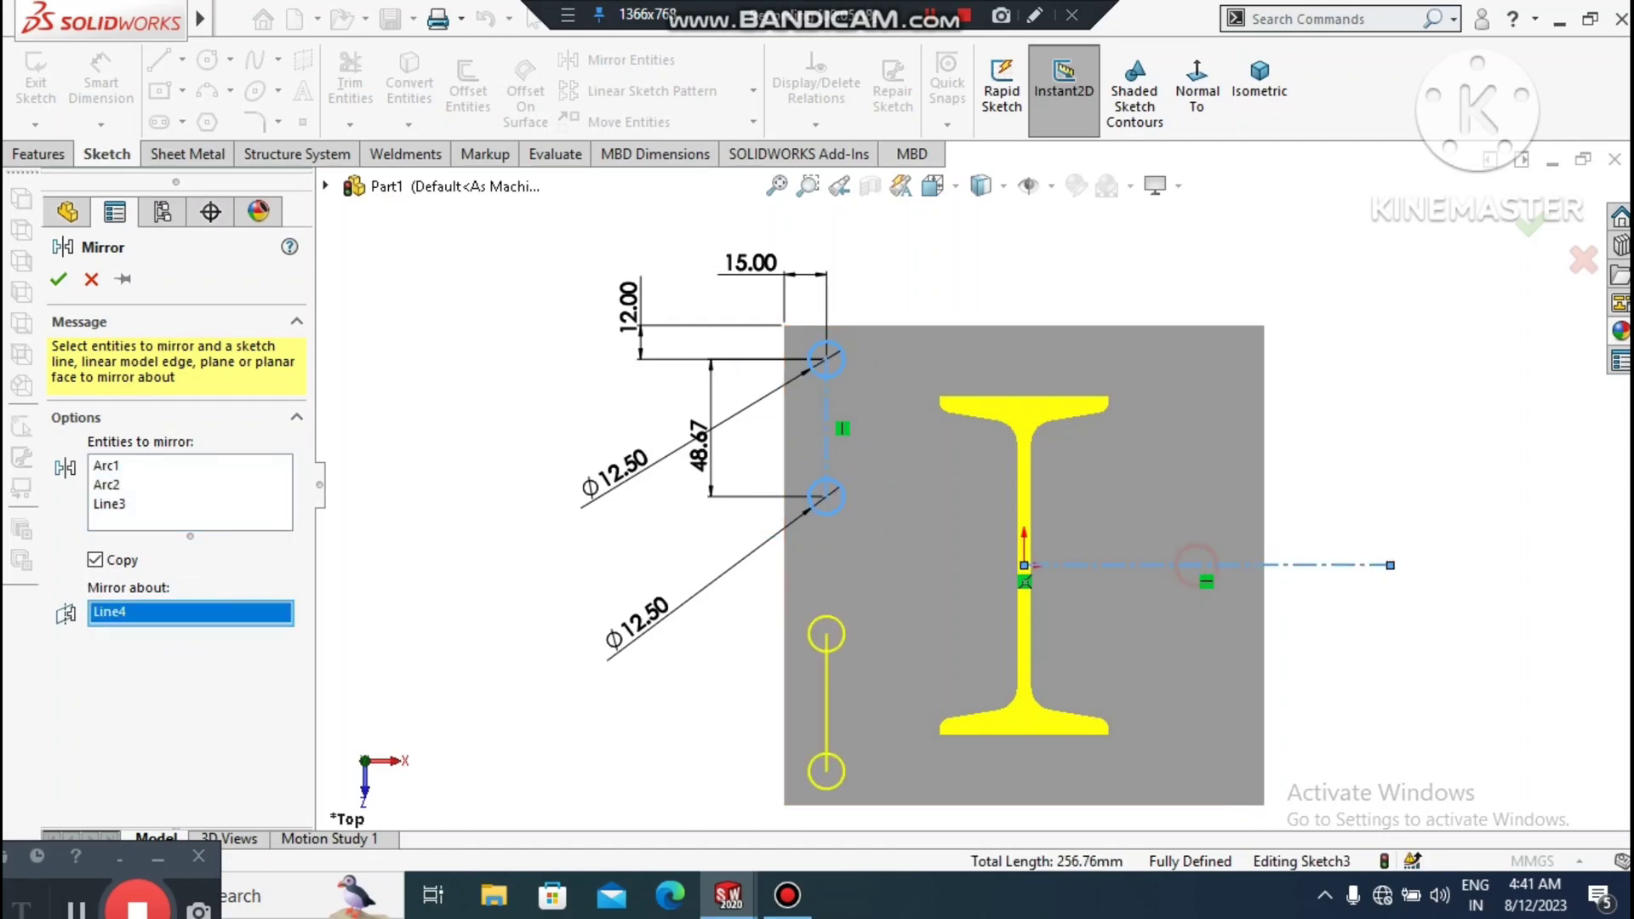
key(Return)
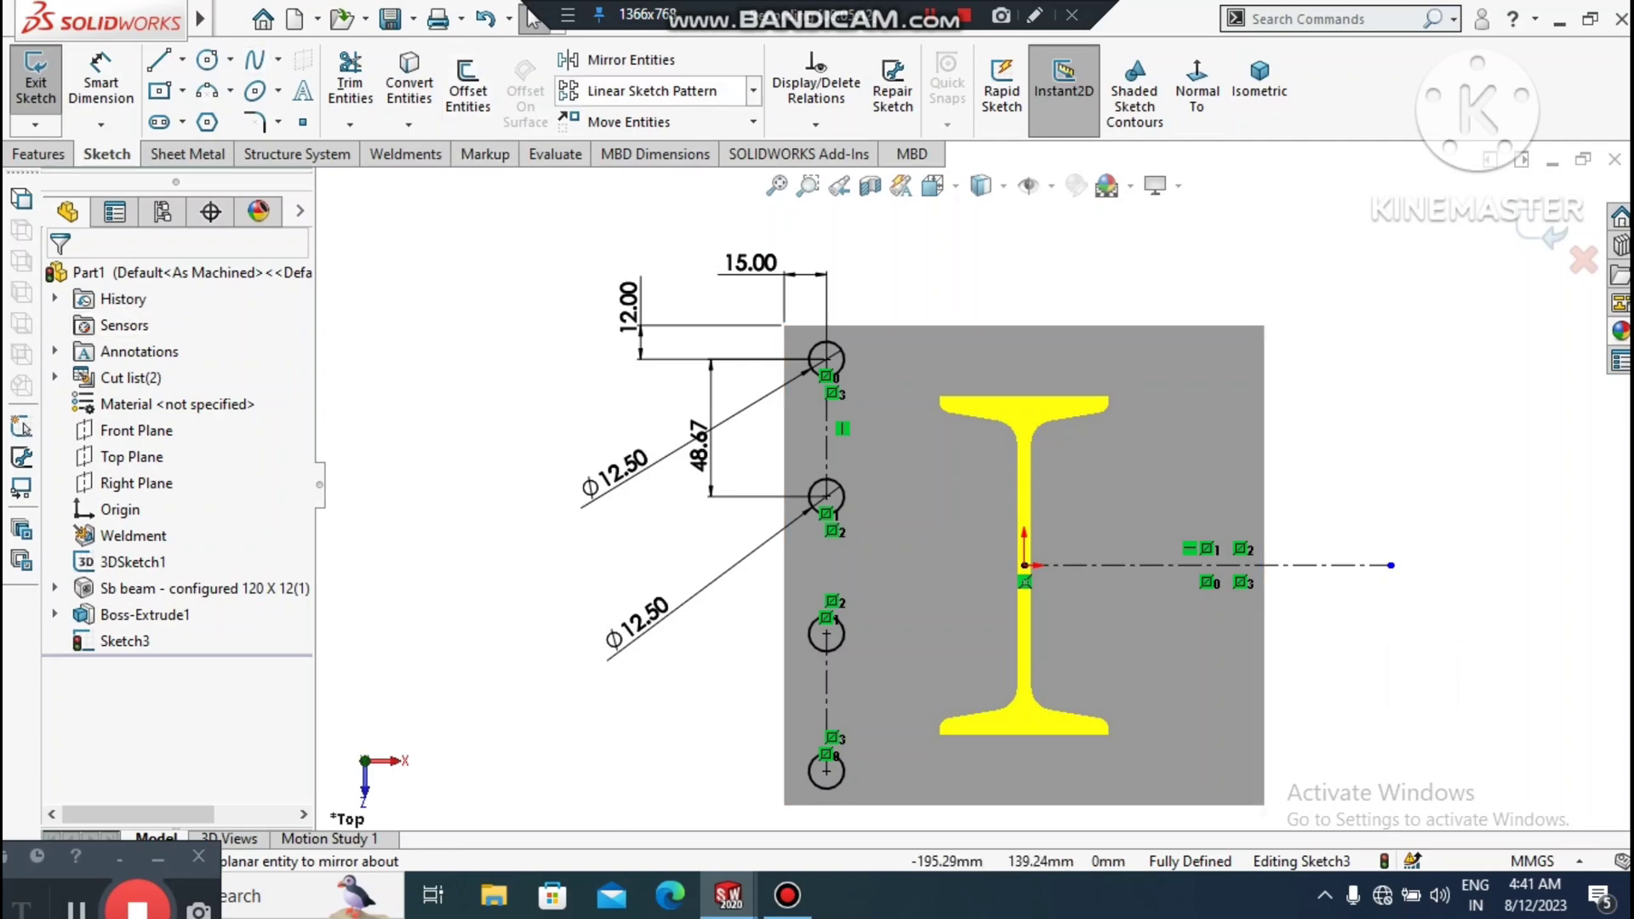
click(621, 59)
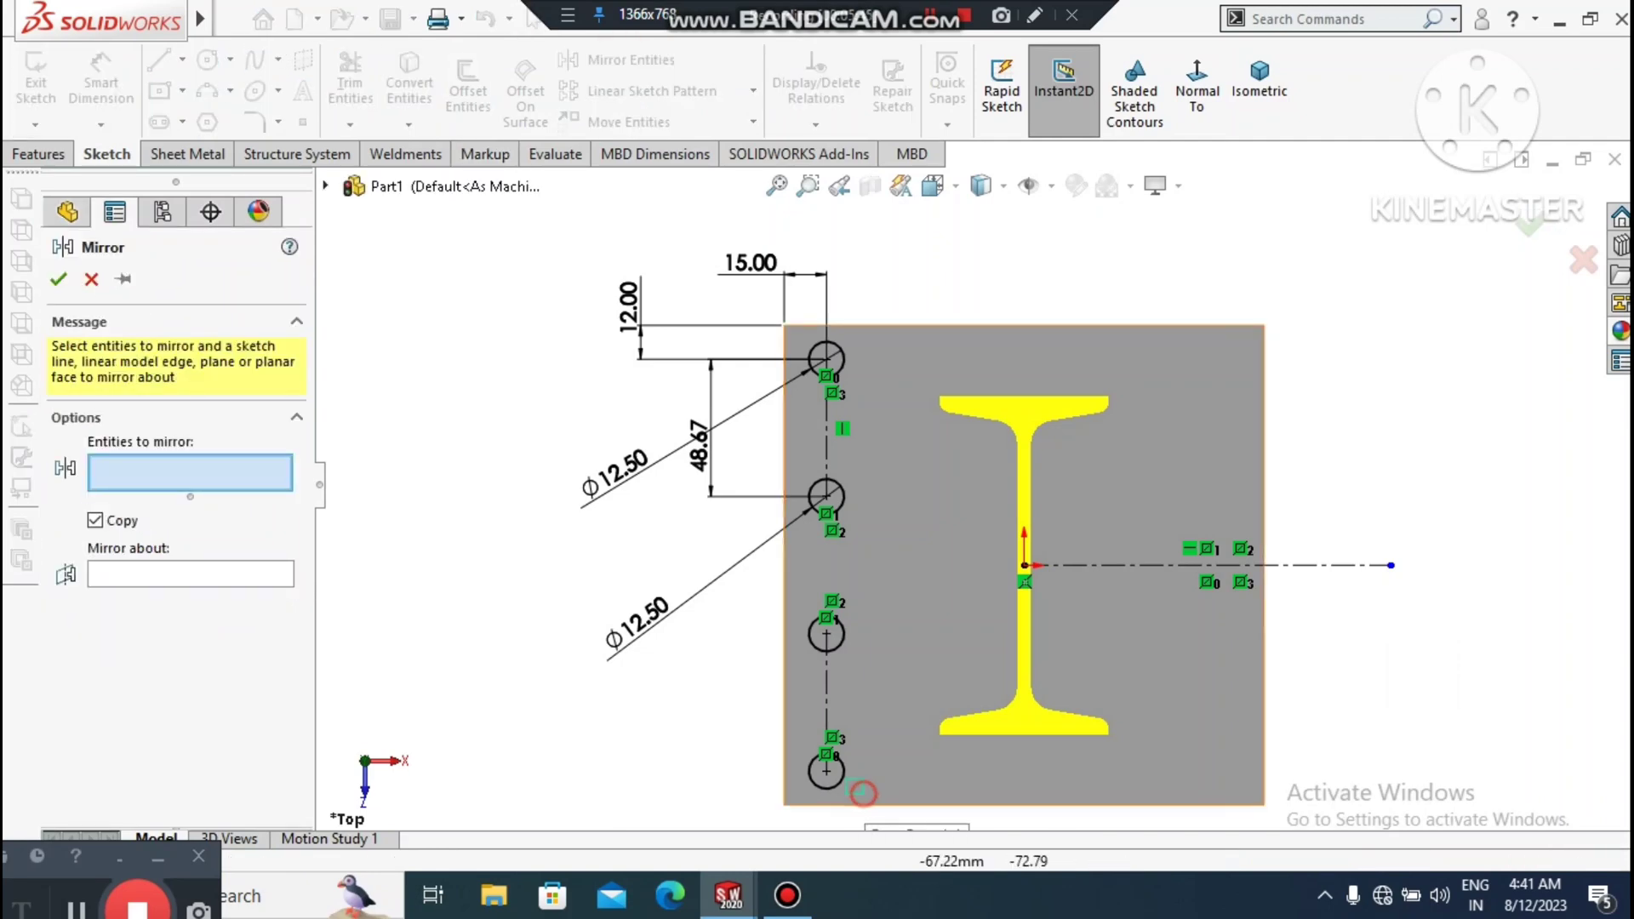
drag(863, 794, 710, 333)
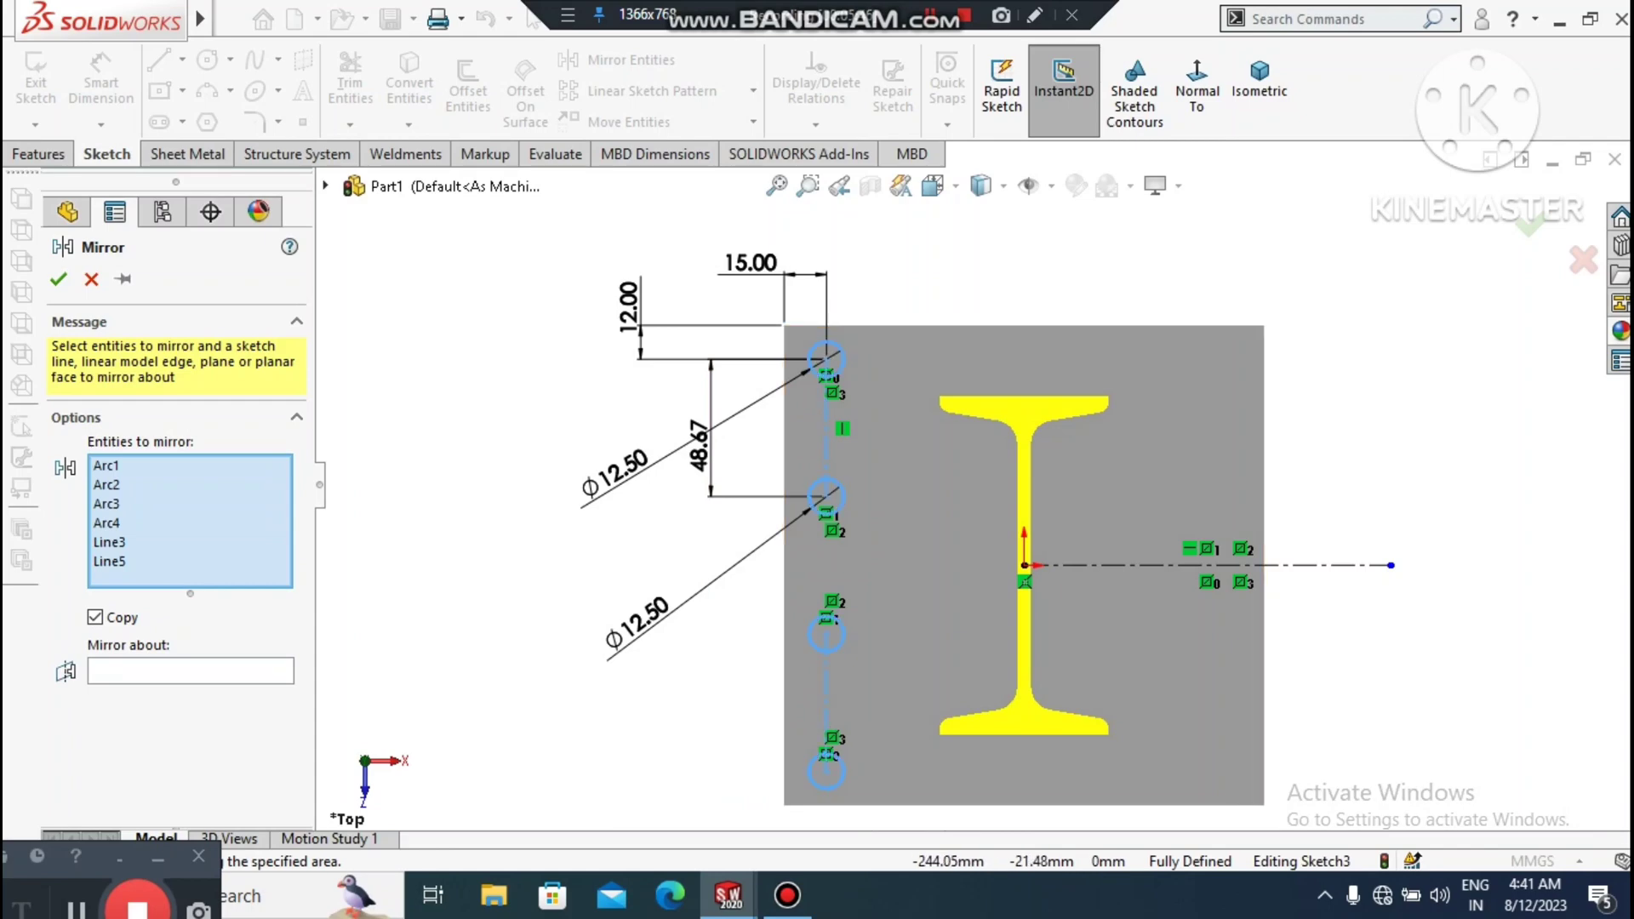
click(198, 664)
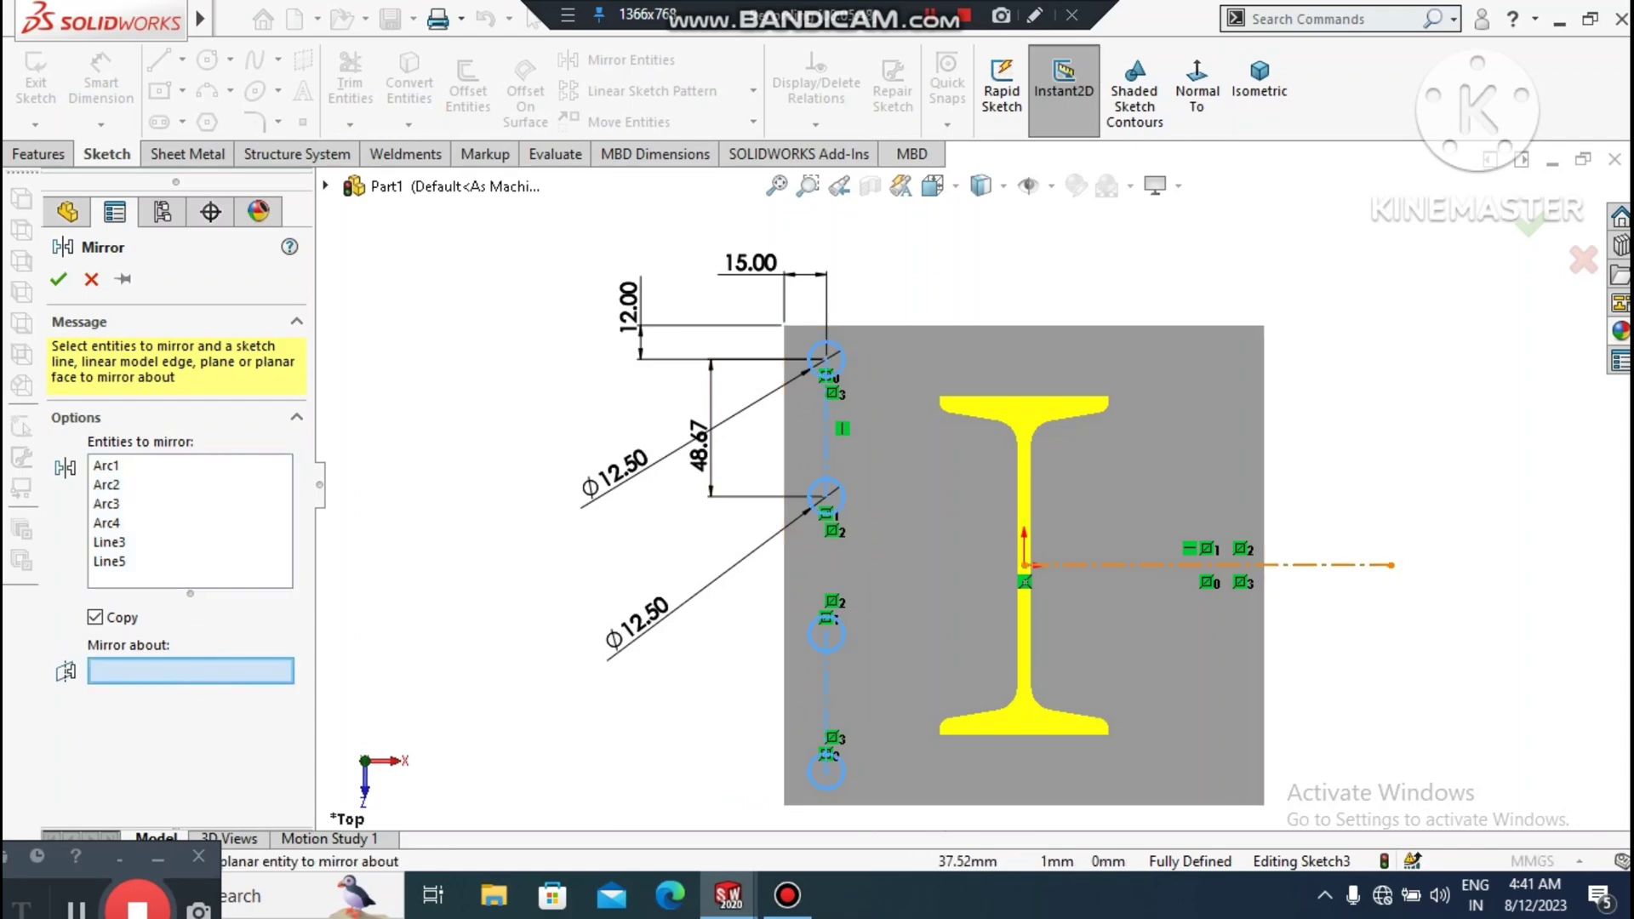
key(Escape)
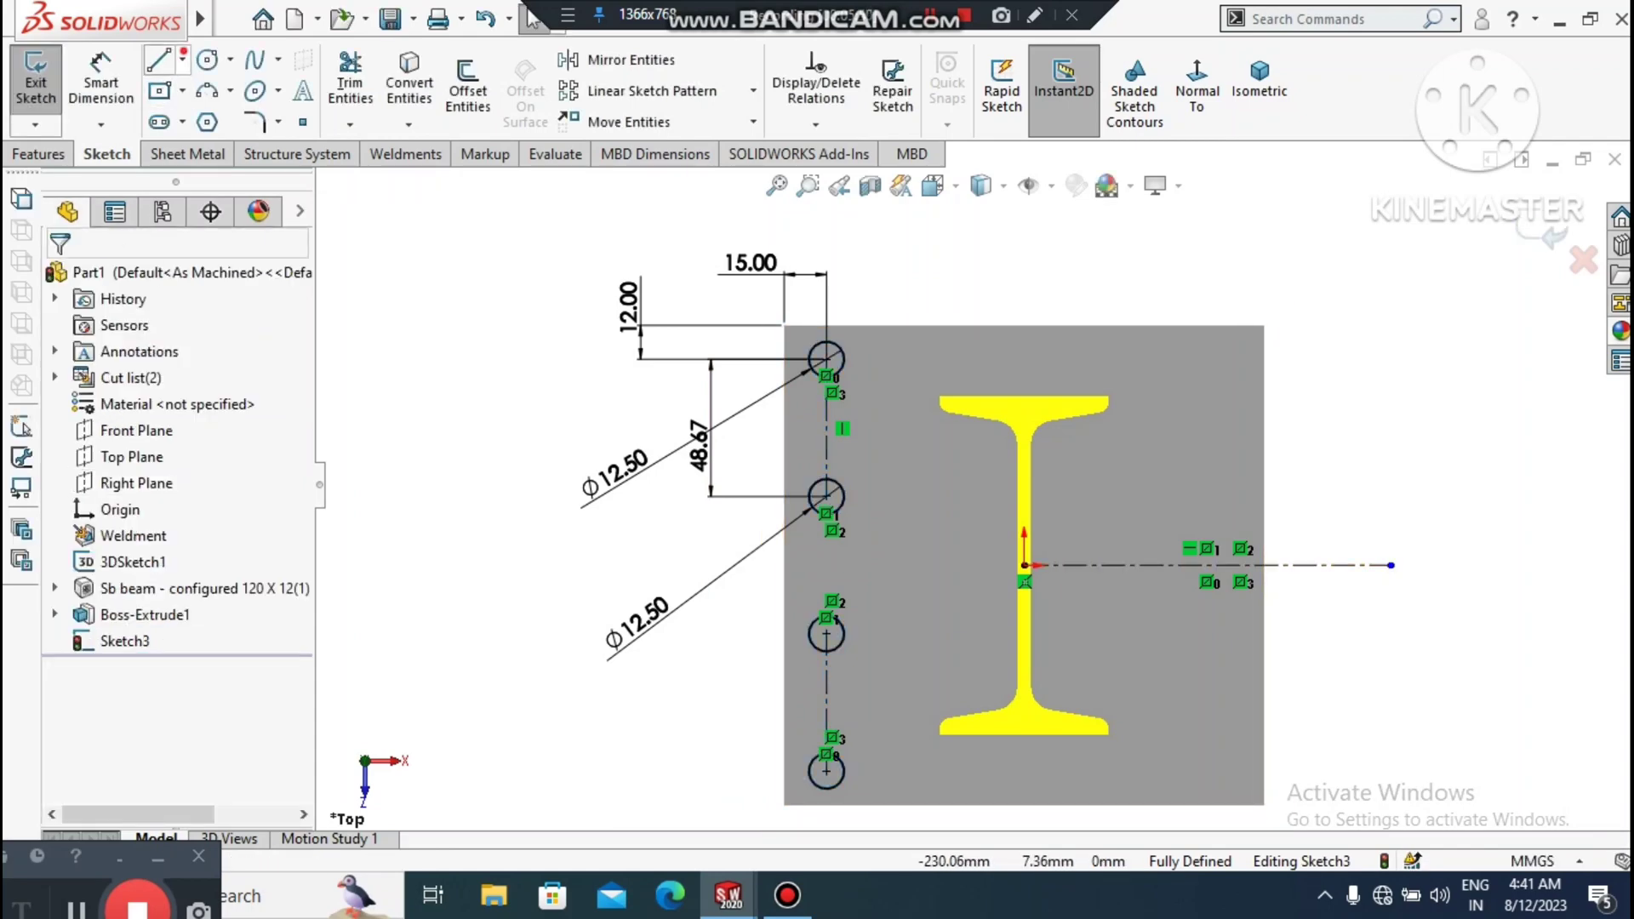
- Sketch a vertical centerline about 115 mm long from the origin up beyond the base plate's upper edge
click(182, 60)
click(217, 122)
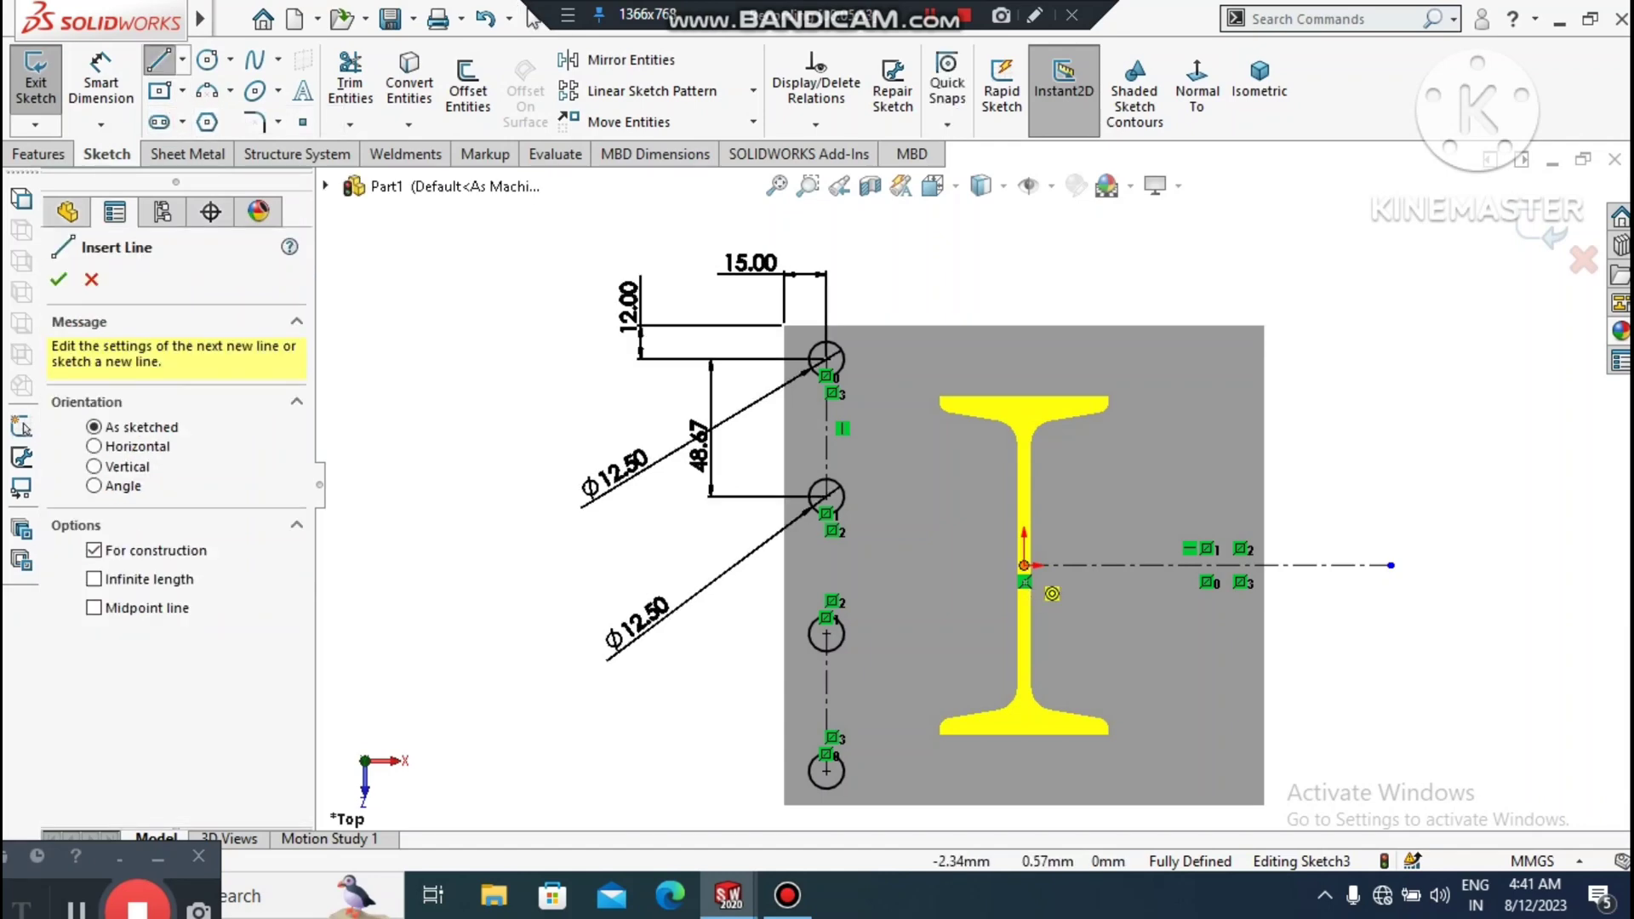
click(1024, 565)
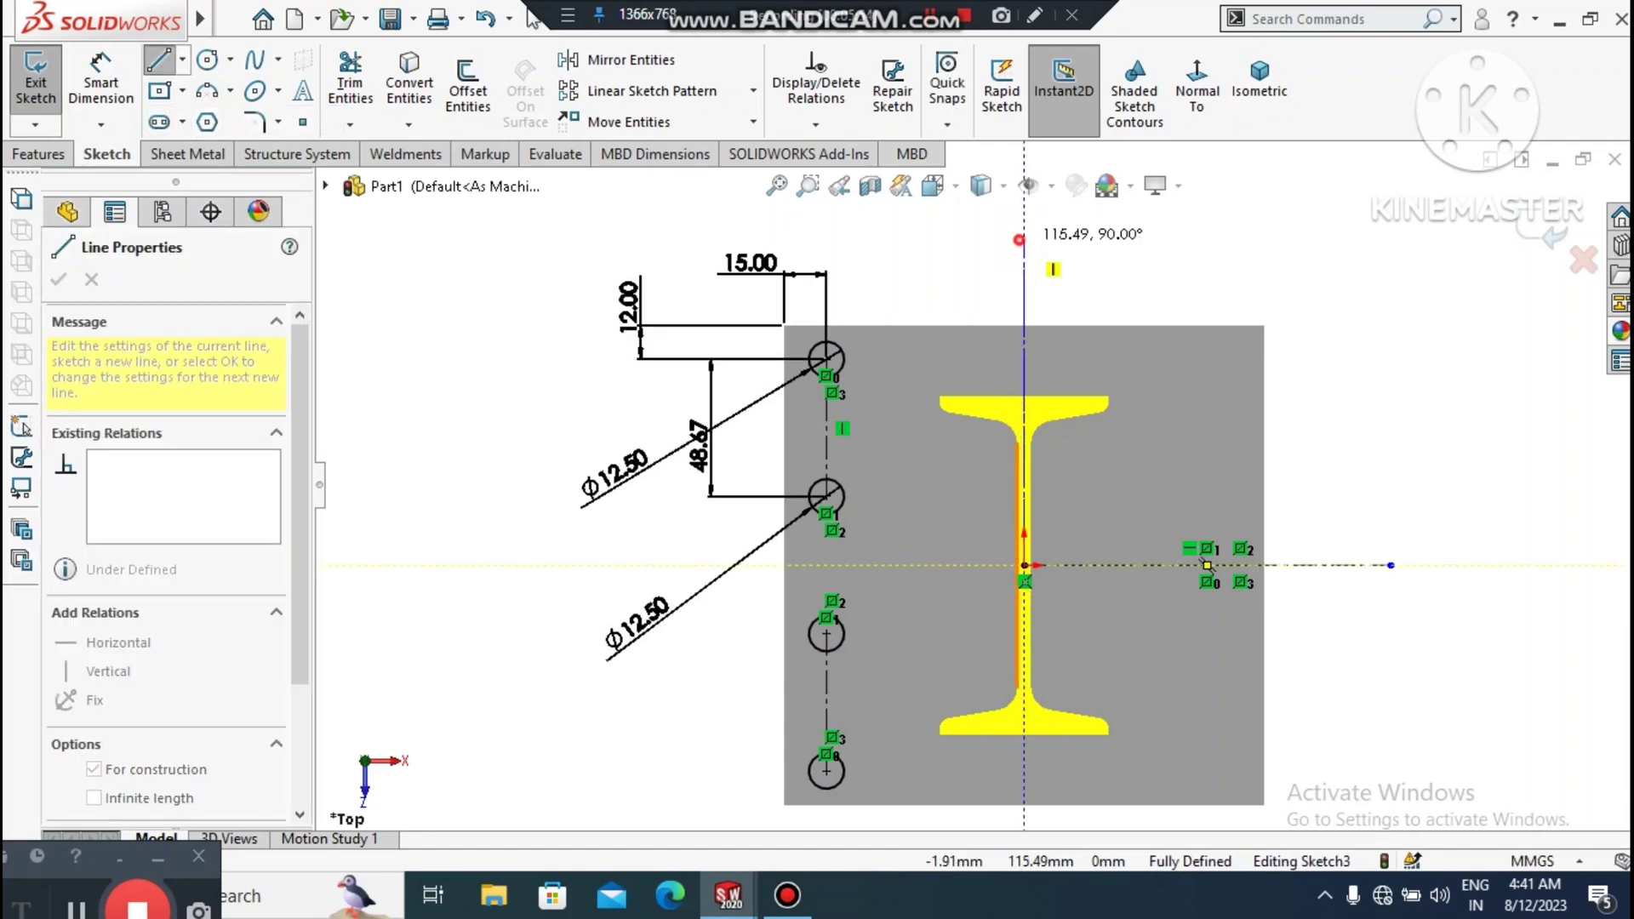
click(1023, 239)
key(Escape)
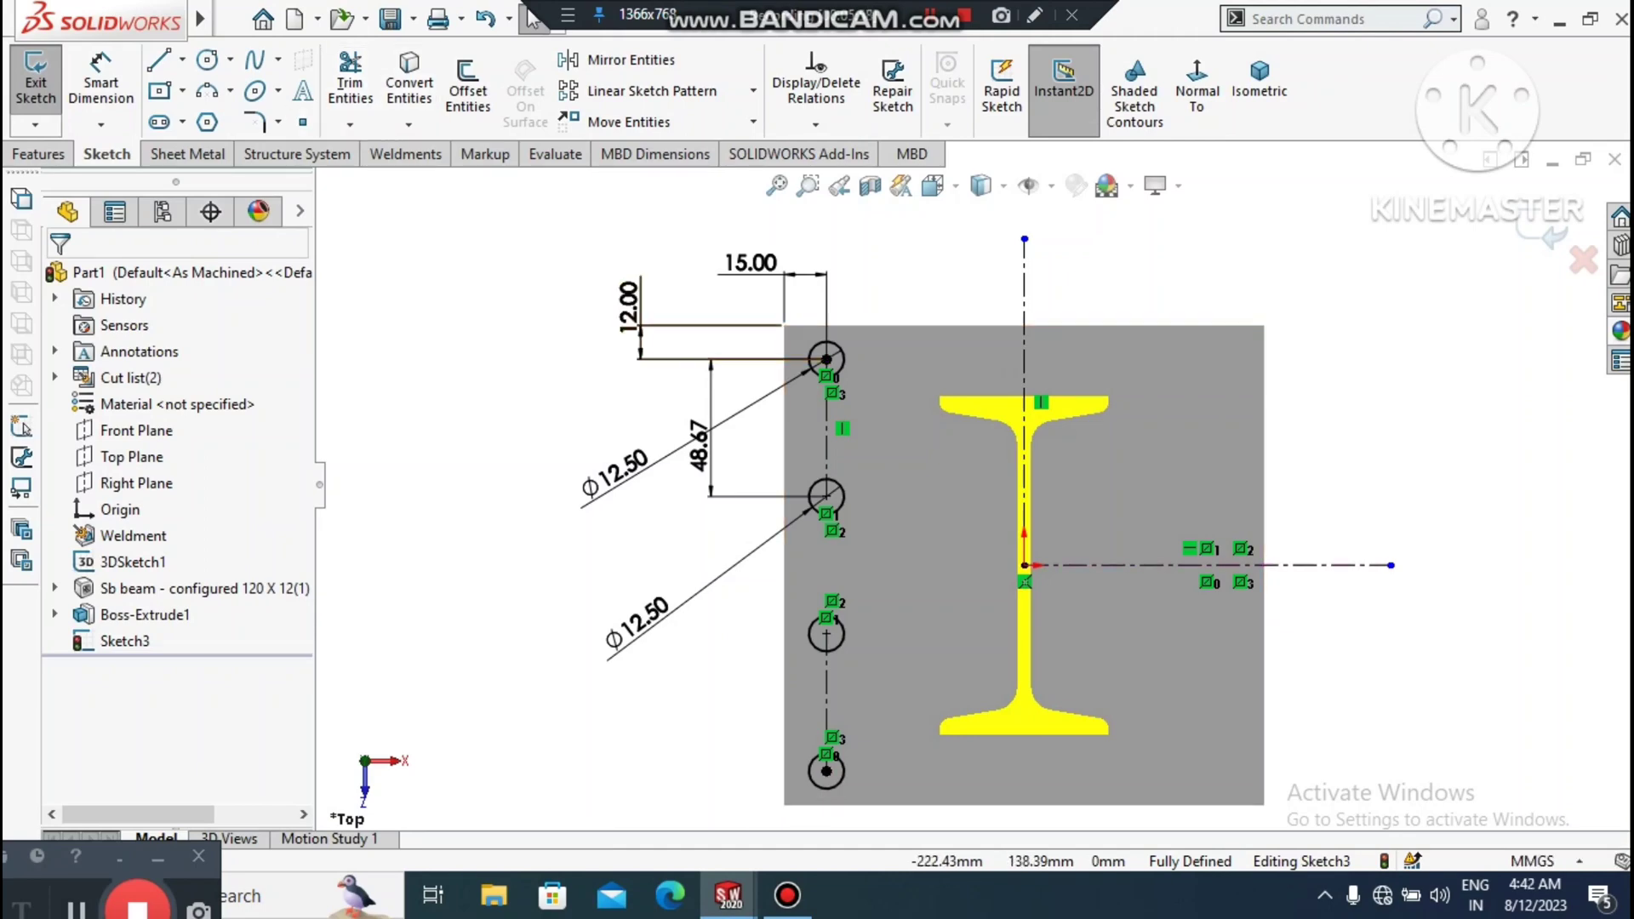
- Mirror the four left-hand circles and their connecting centerlines about the vertical centerline, keeping the originals
click(561, 54)
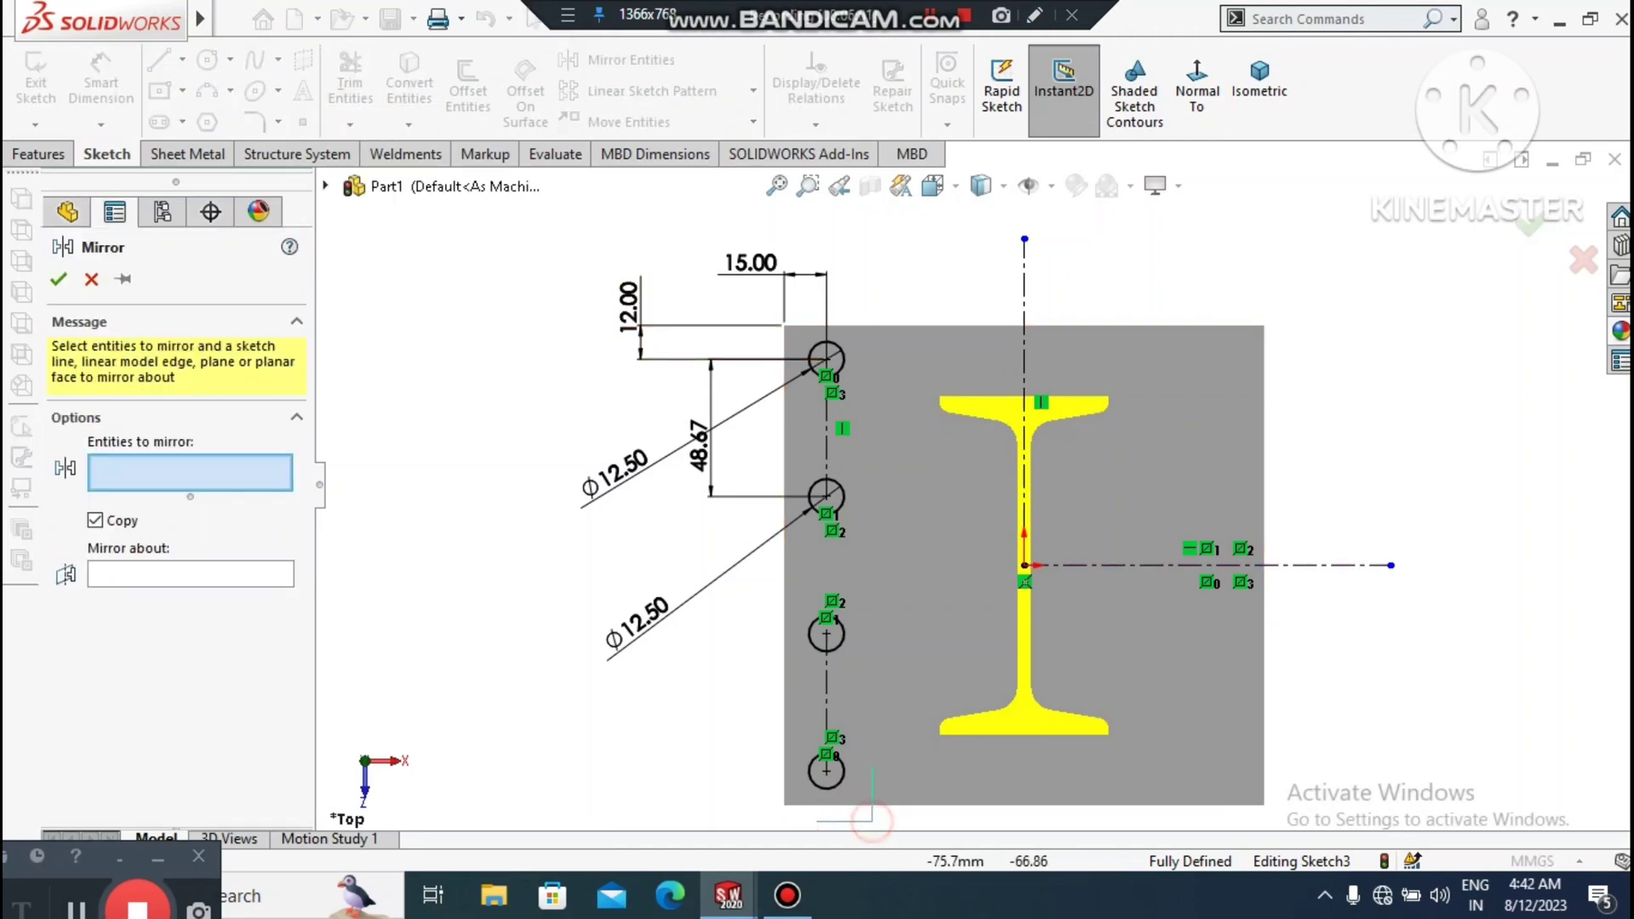
drag(722, 822, 721, 823)
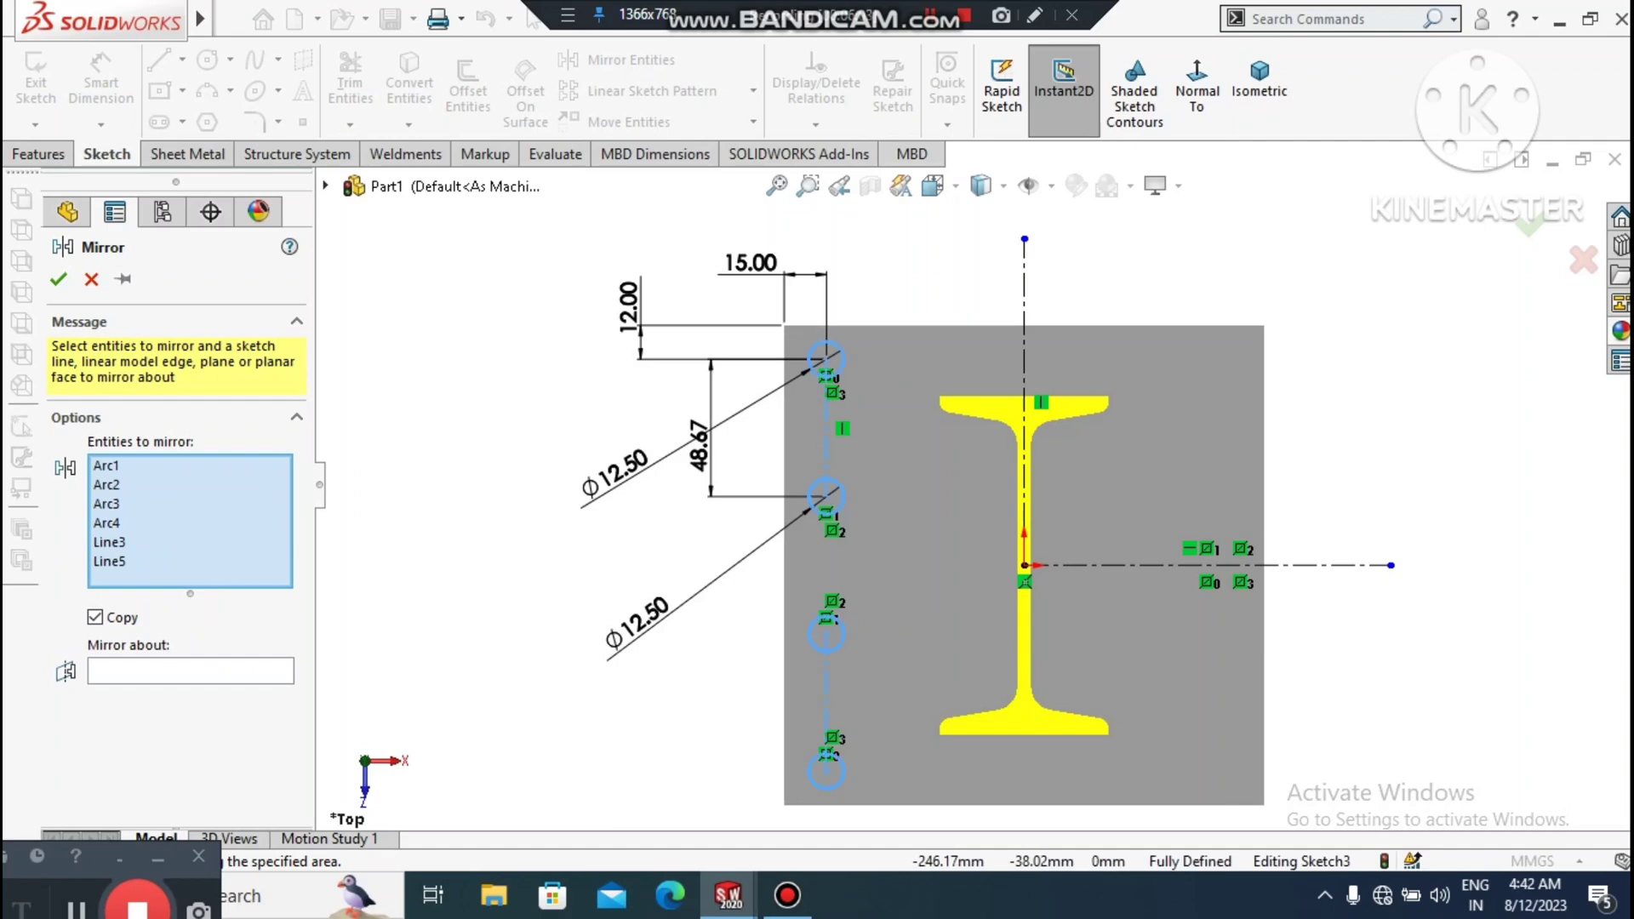
click(215, 670)
click(1023, 433)
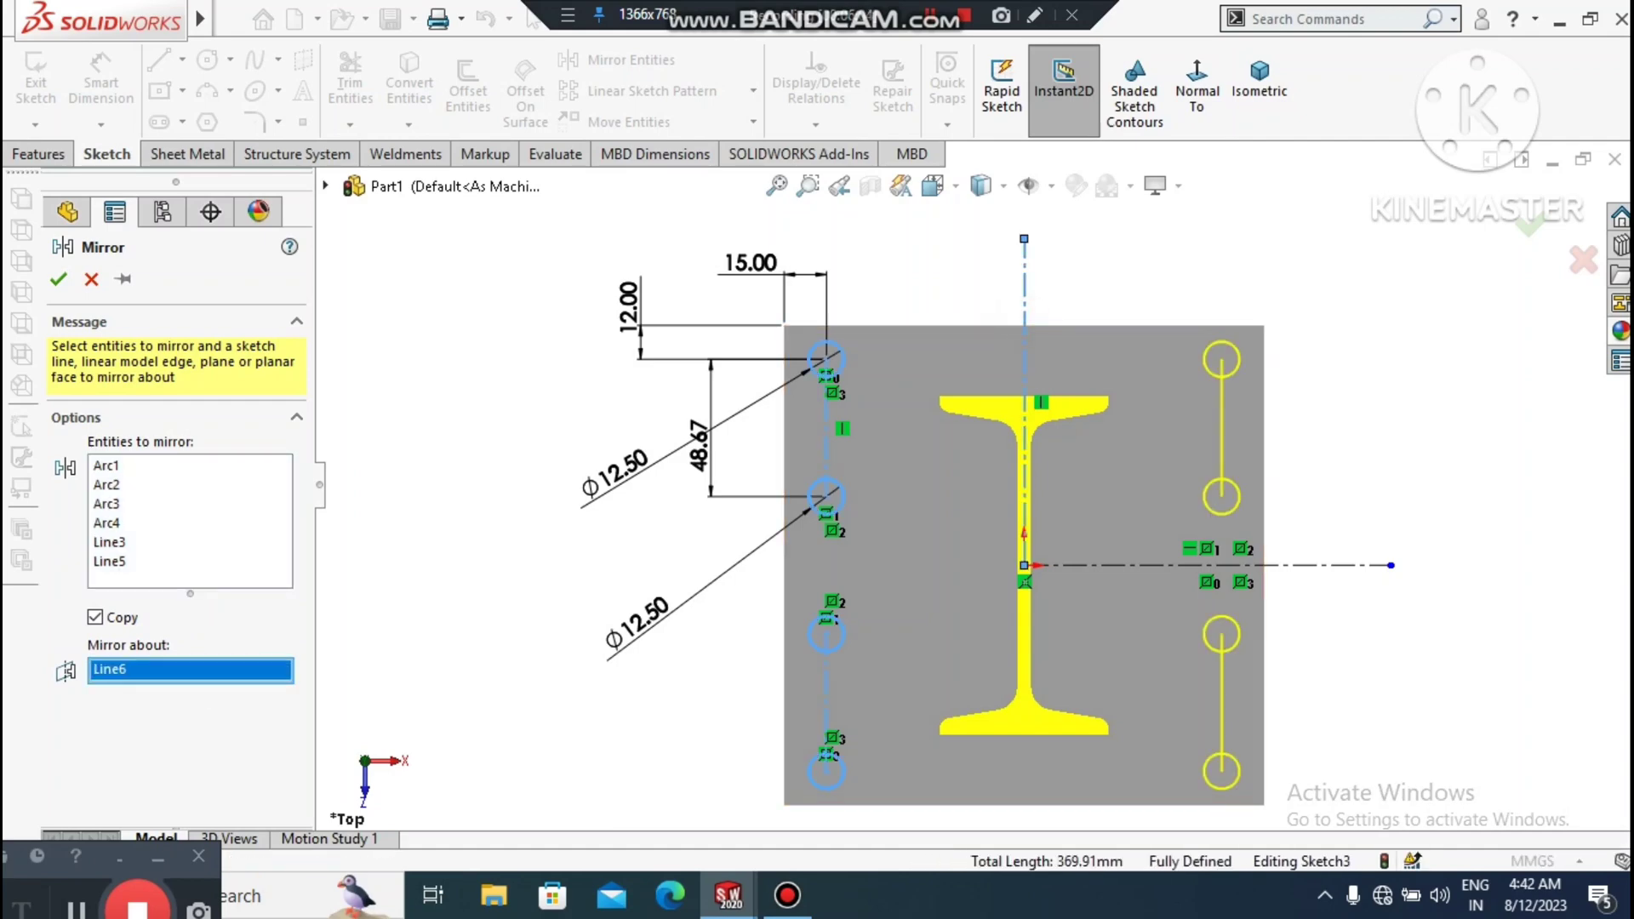
click(57, 279)
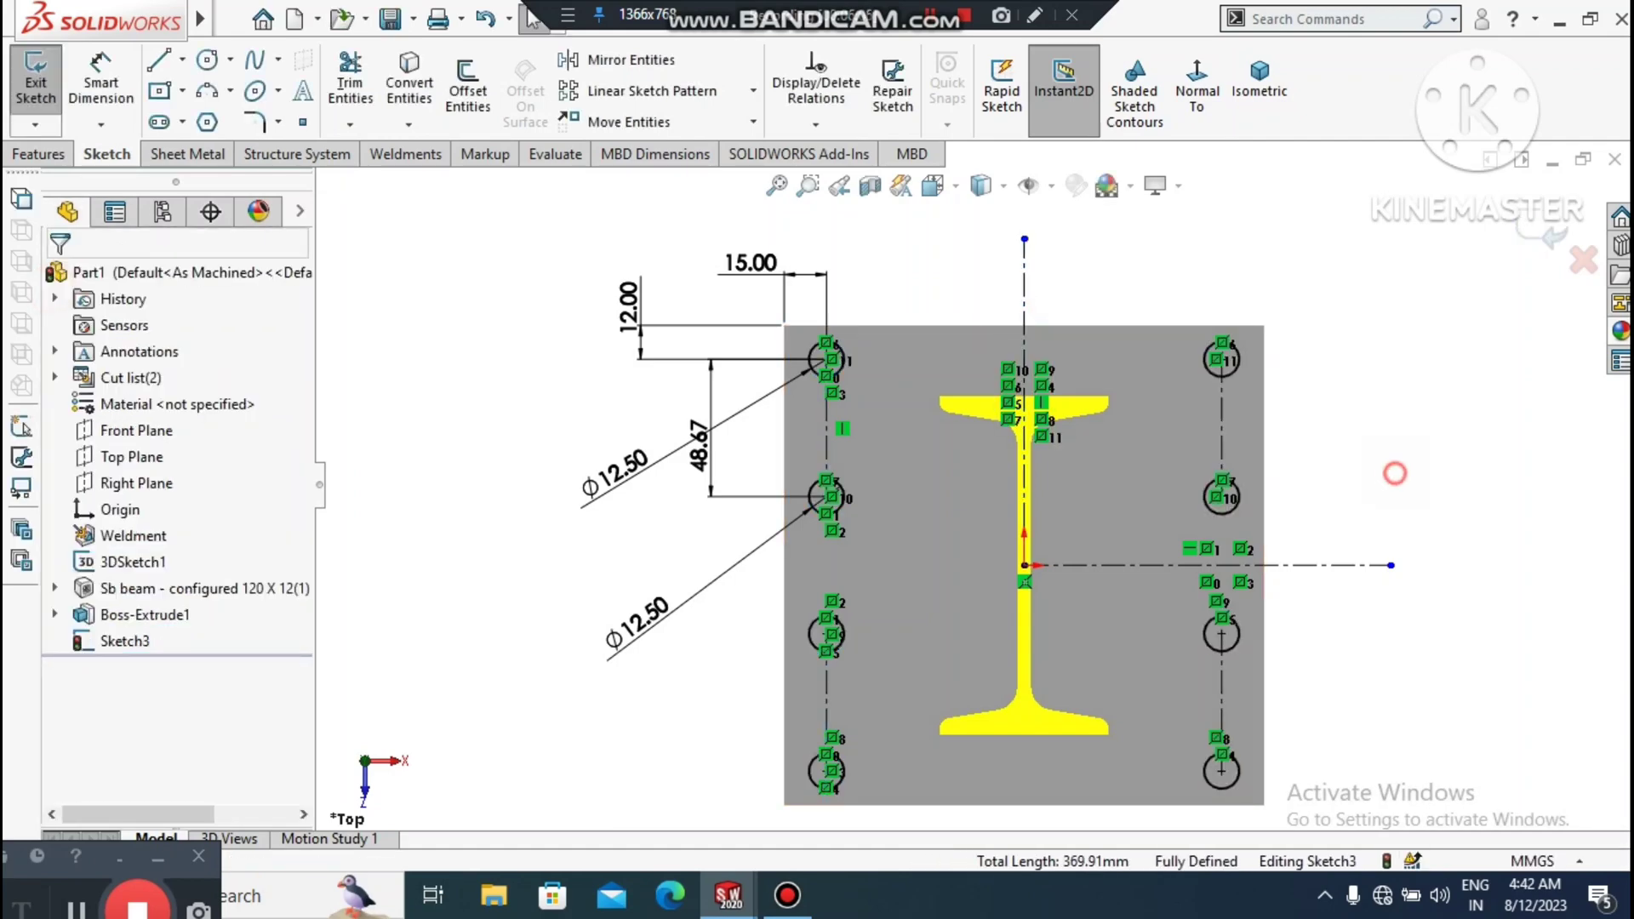
key(f)
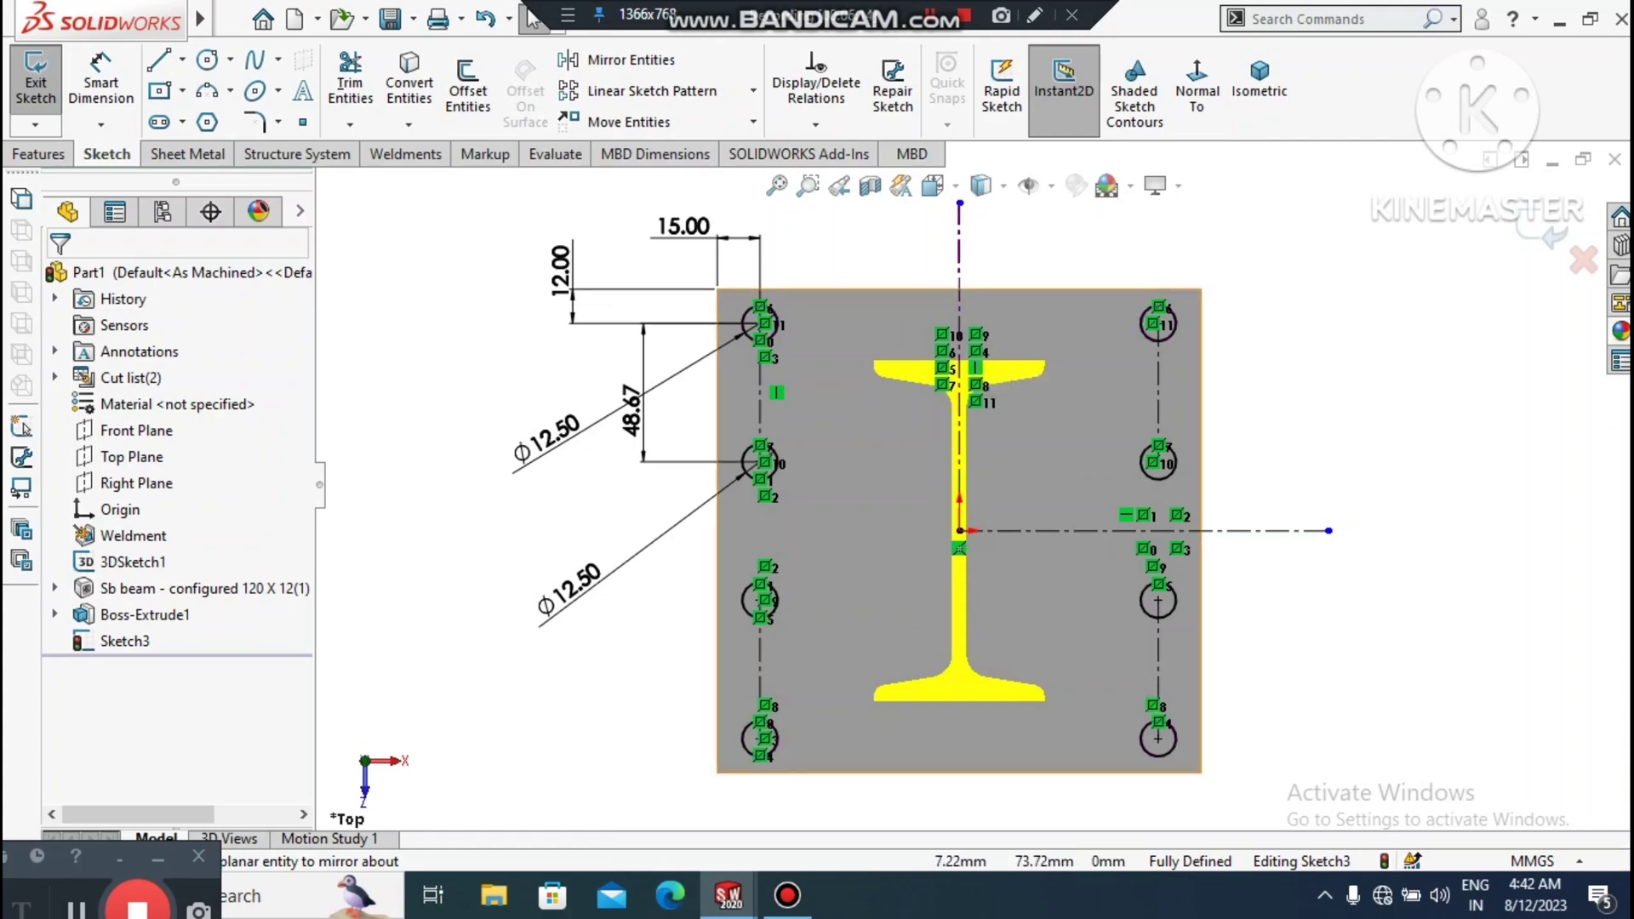
scroll(994, 295, down, 1)
click(182, 59)
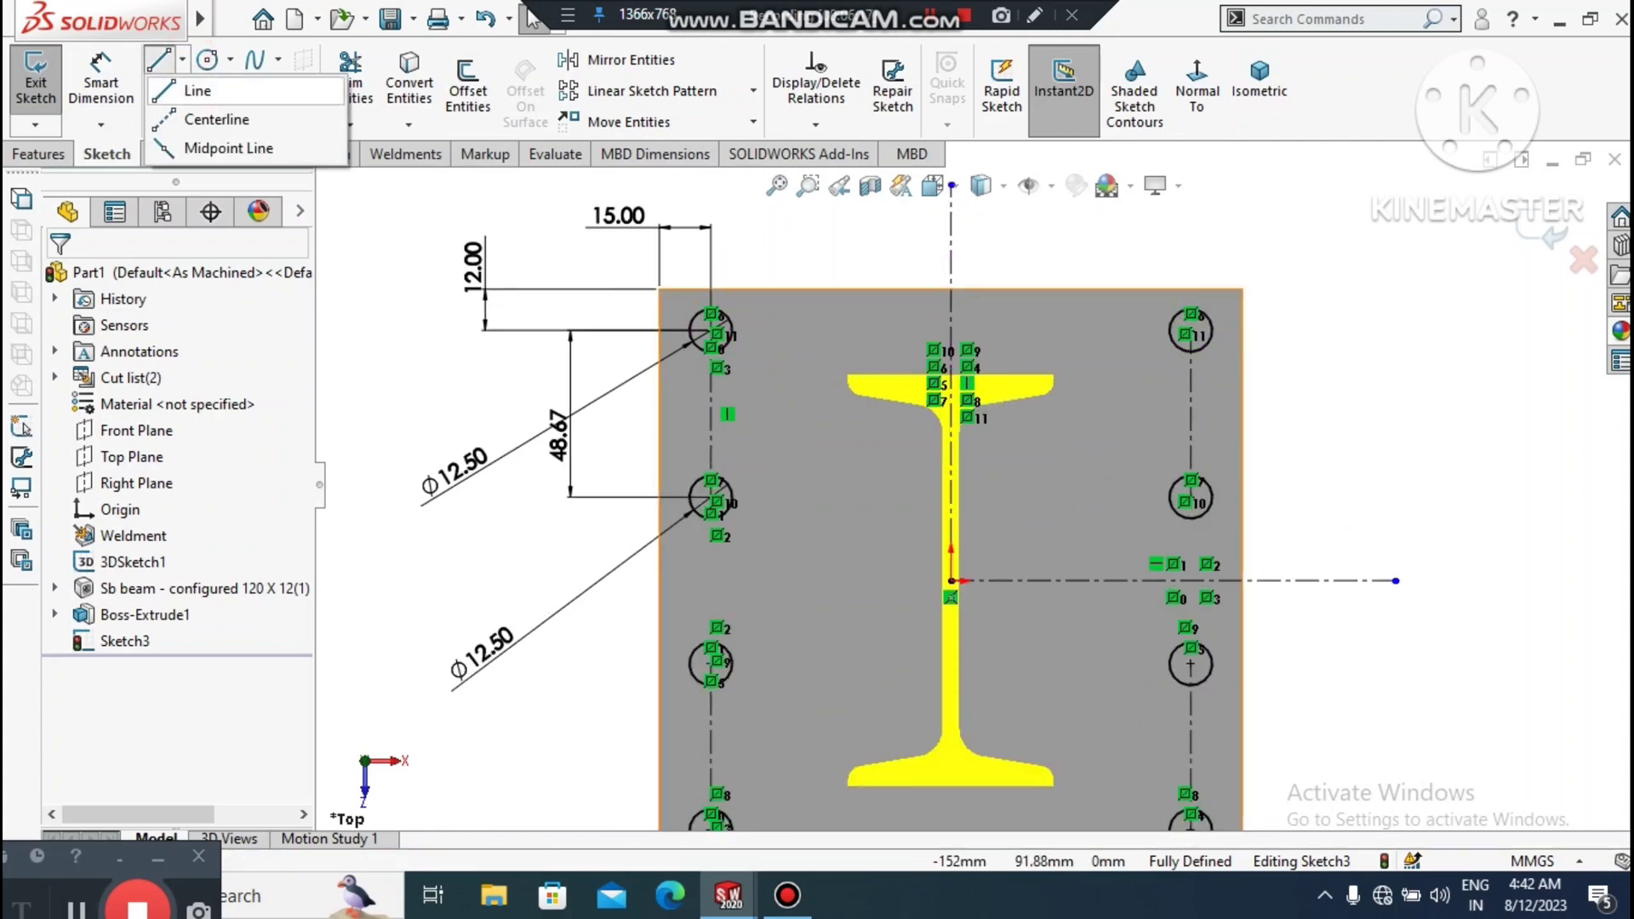
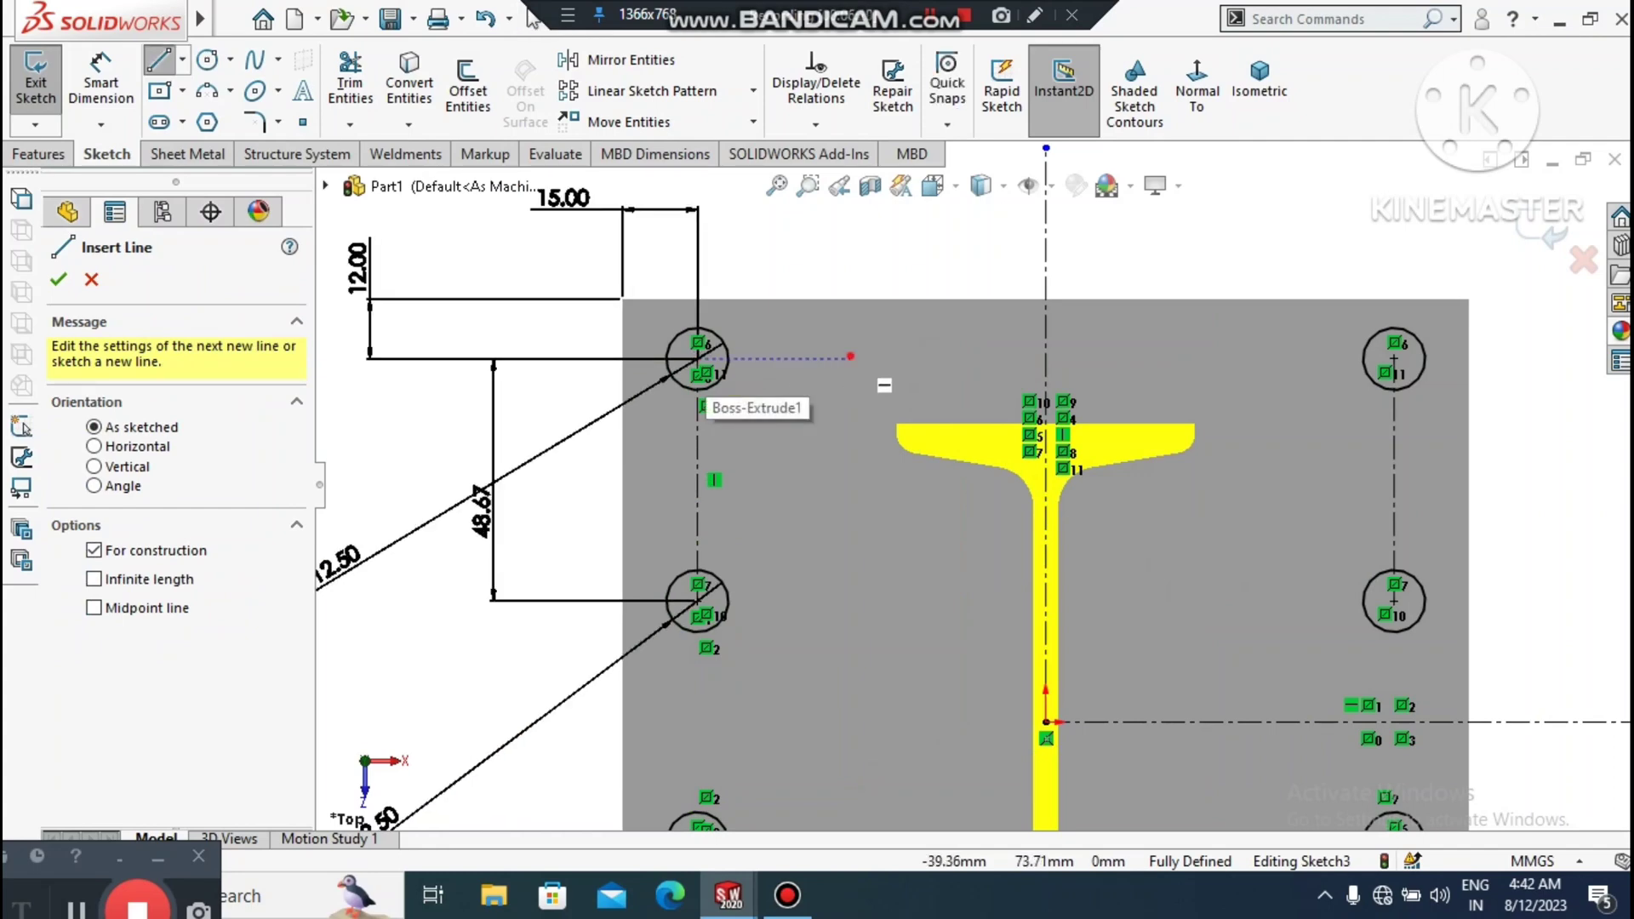
click(850, 356)
key(Escape)
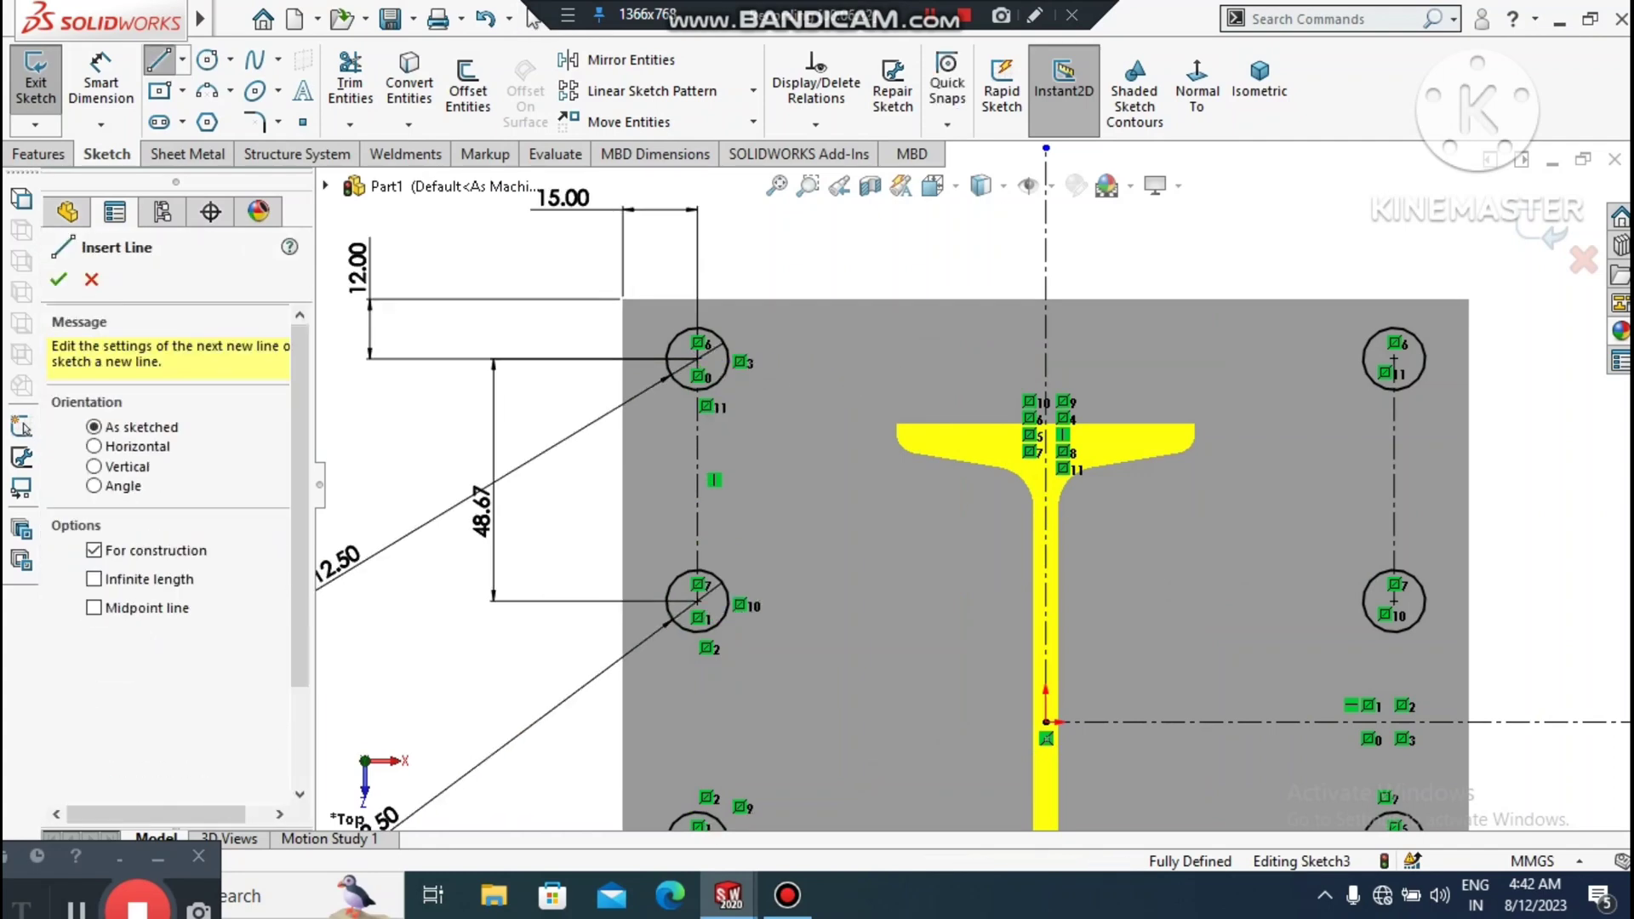
click(533, 19)
- Sketch two circles of about 7 mm radius level with the upper corner circles, one on each side of the vertical centerline
click(207, 60)
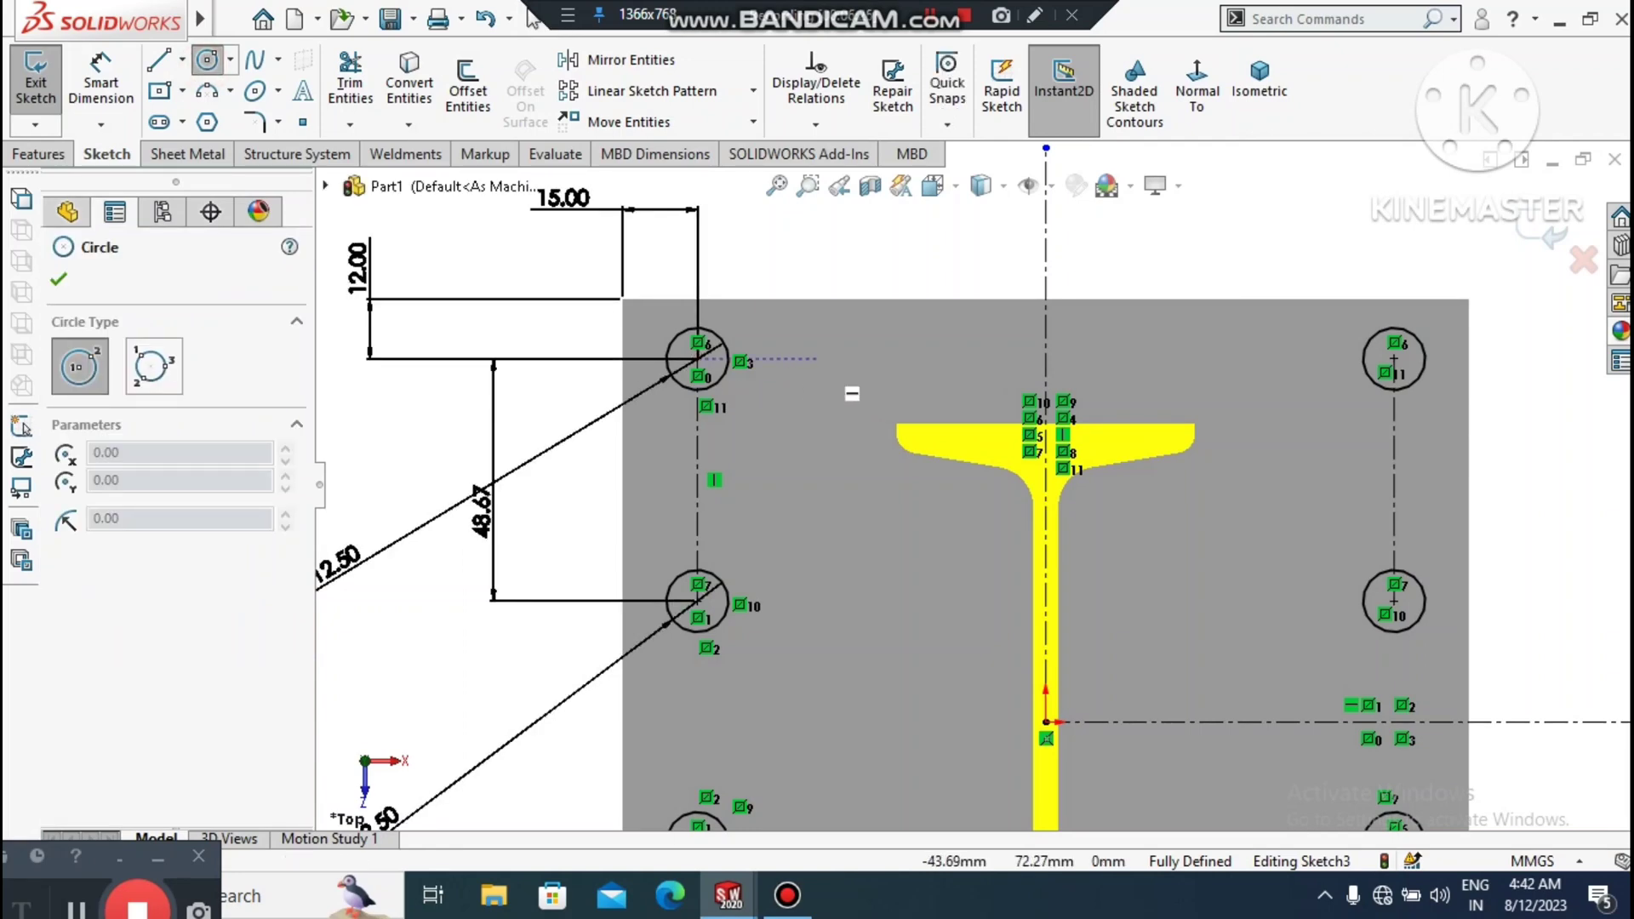
click(850, 359)
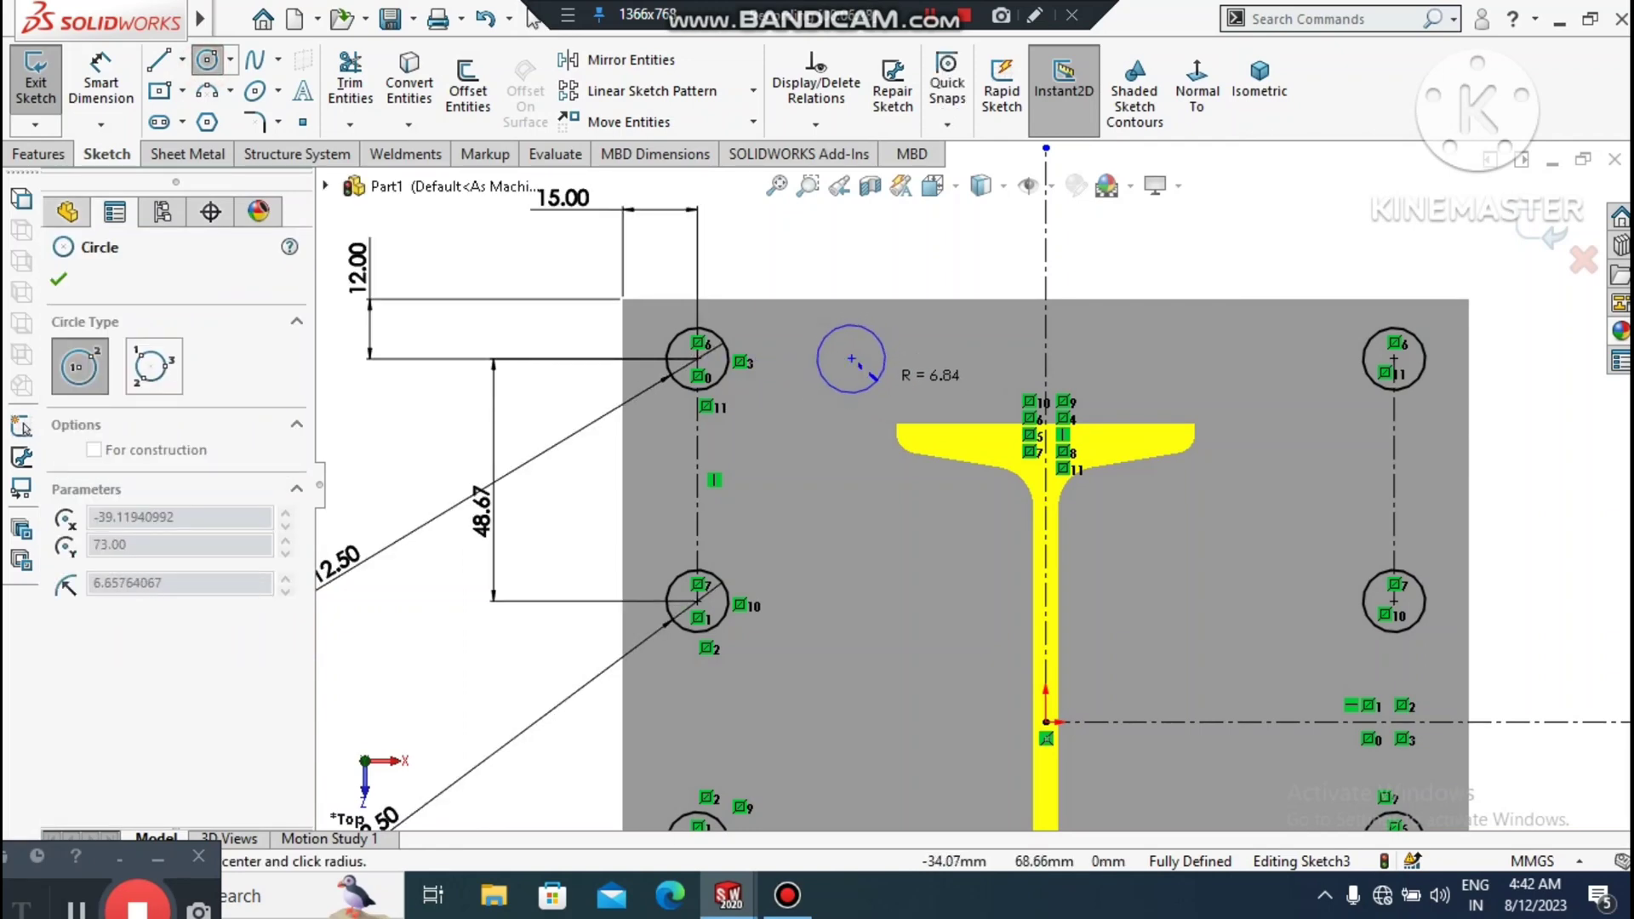
click(874, 375)
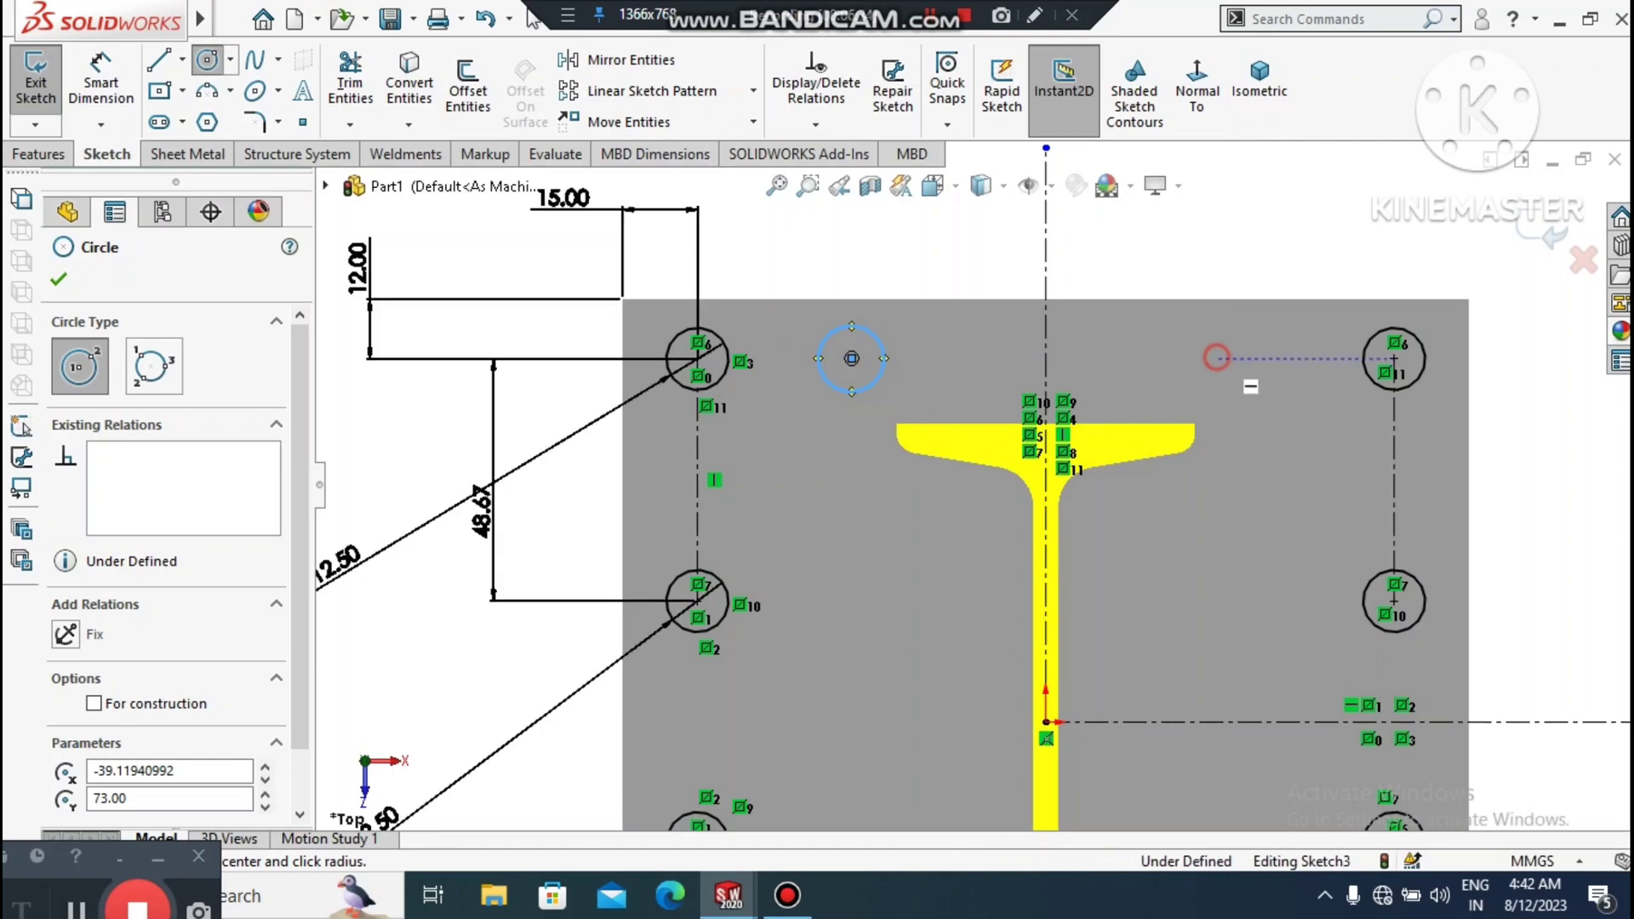
click(1217, 358)
click(1233, 380)
key(Escape)
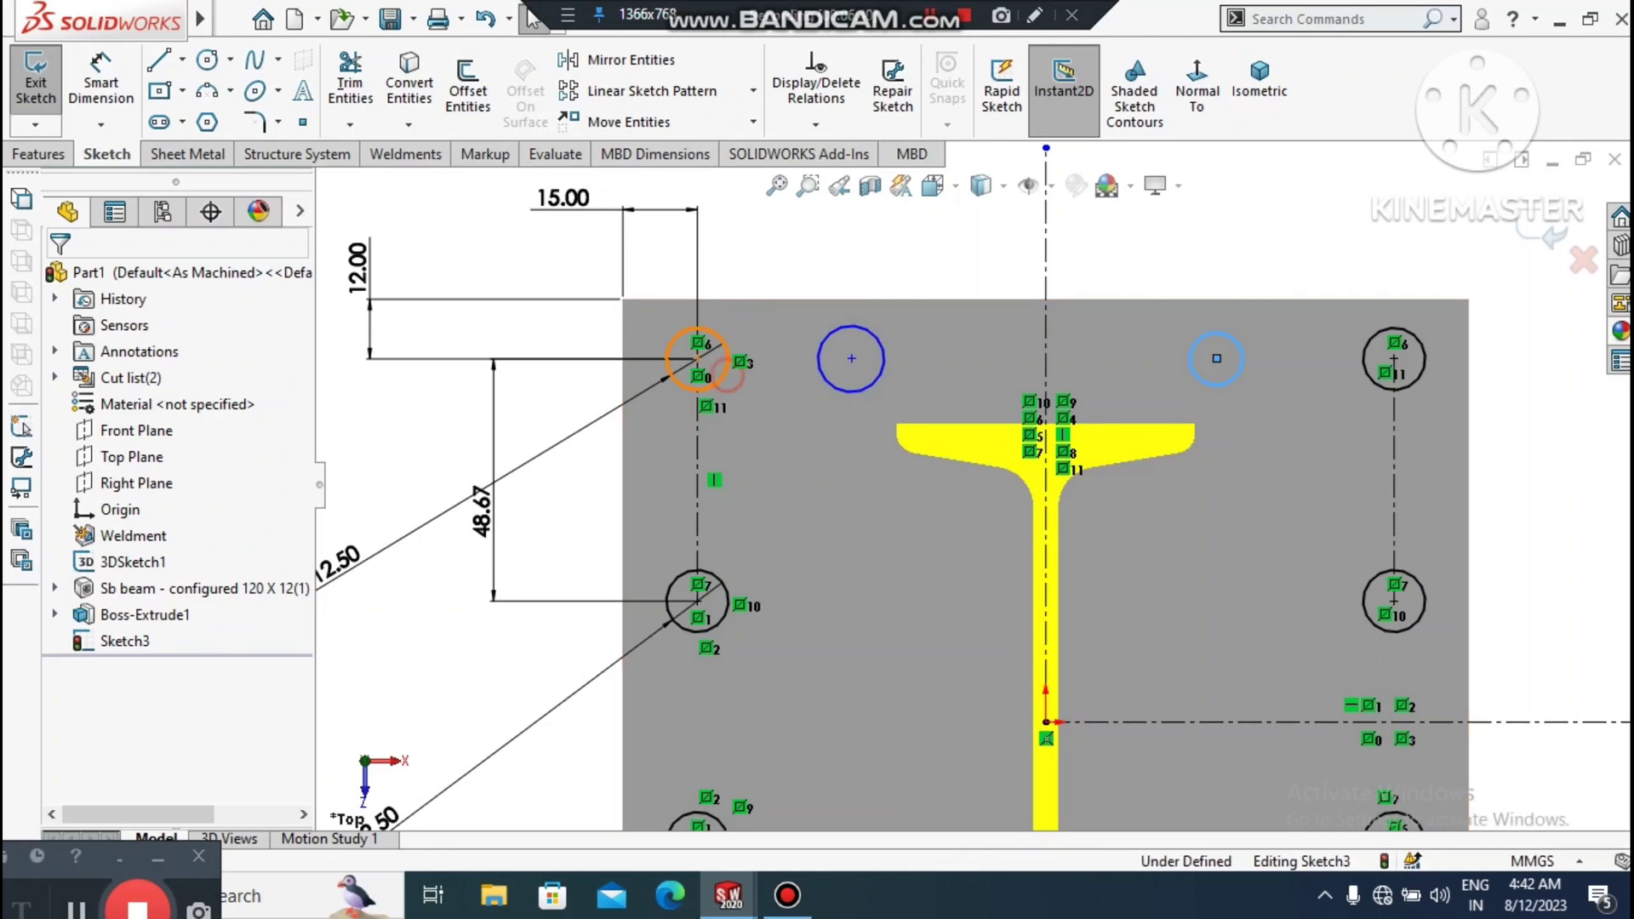
- Make the two new circles equal in size to the upper-left corner circle with an Equal relation
ctrl+click(722, 378)
ctrl+click(831, 383)
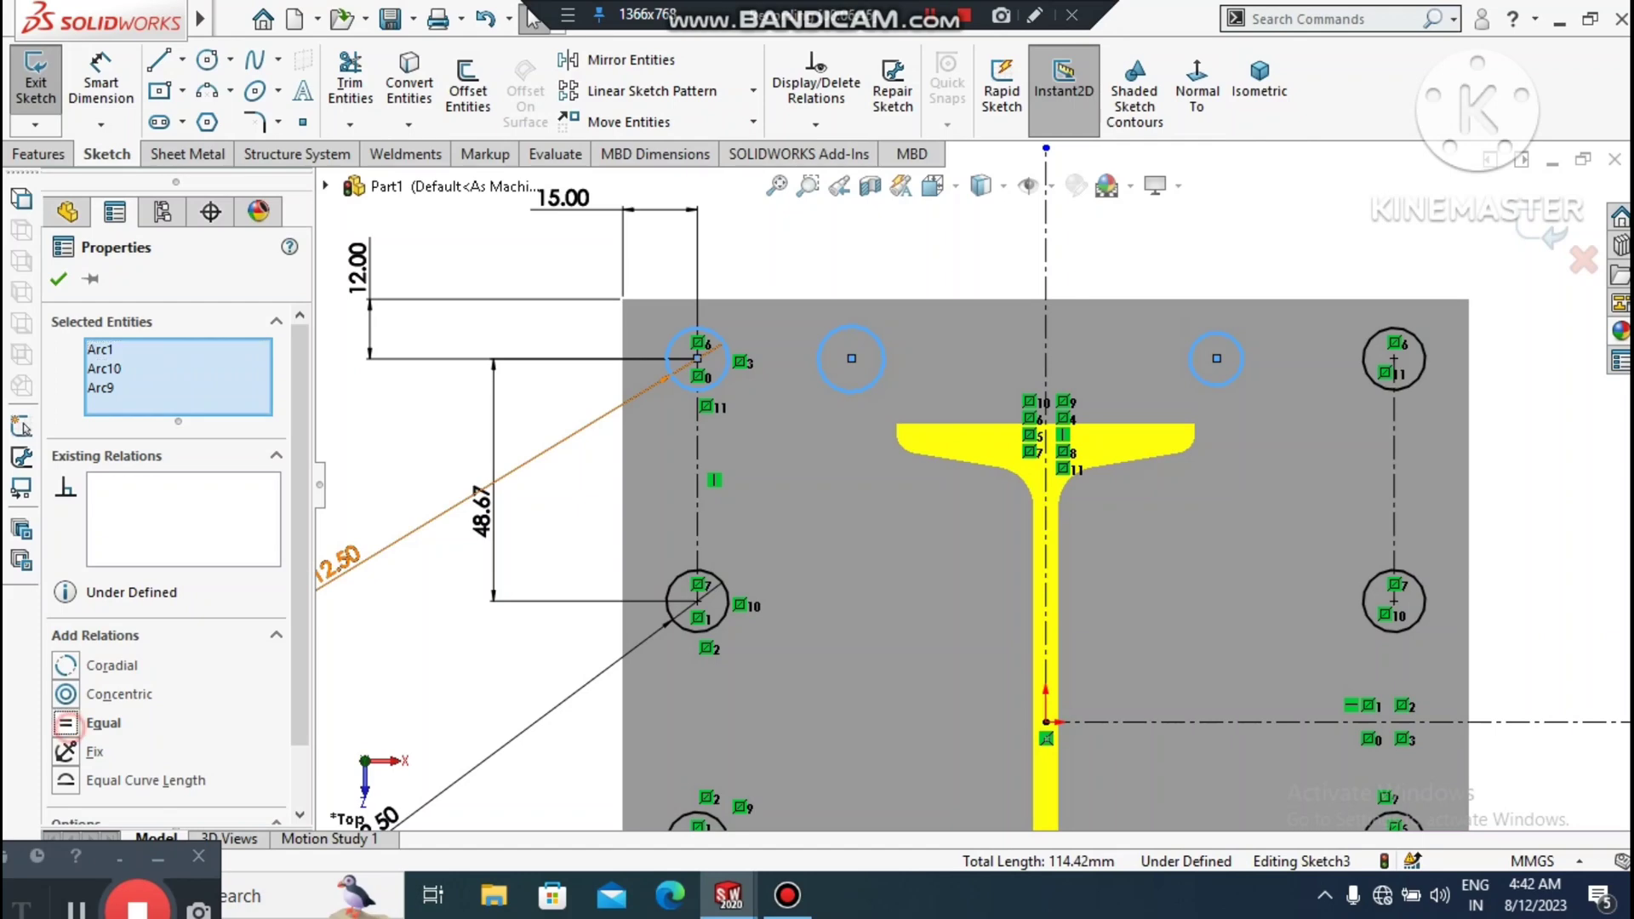
click(103, 723)
key(Escape)
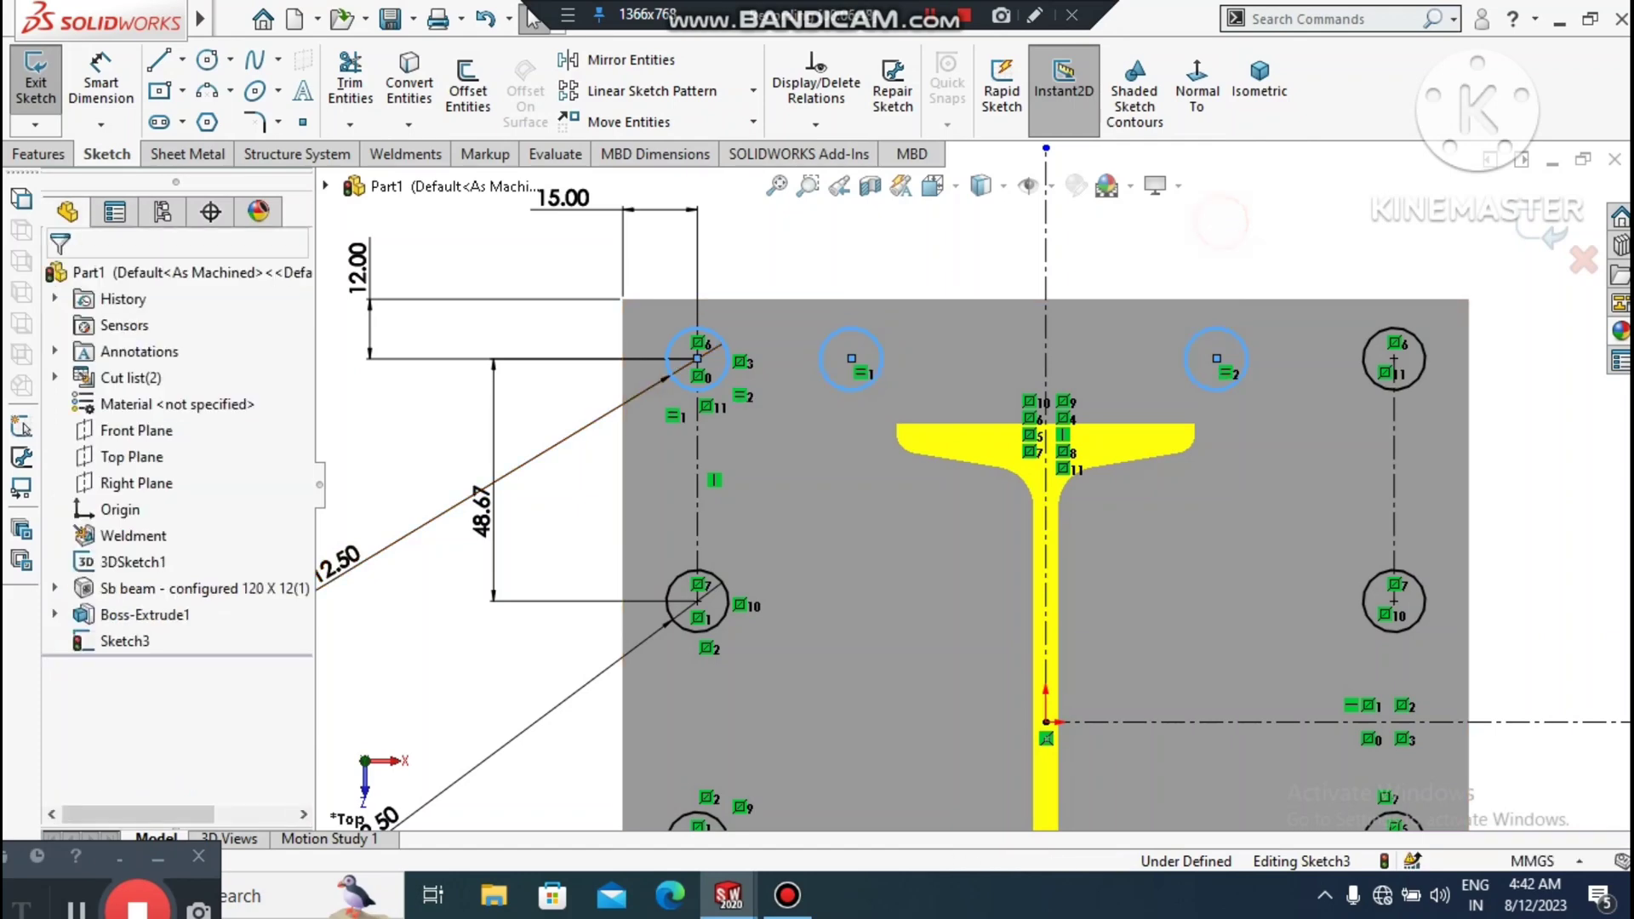
- Dimension the centre distance between the upper-left corner circle and the new circle beside it to 40 mm
scroll(975, 485, up, 3)
scroll(882, 405, down, 2)
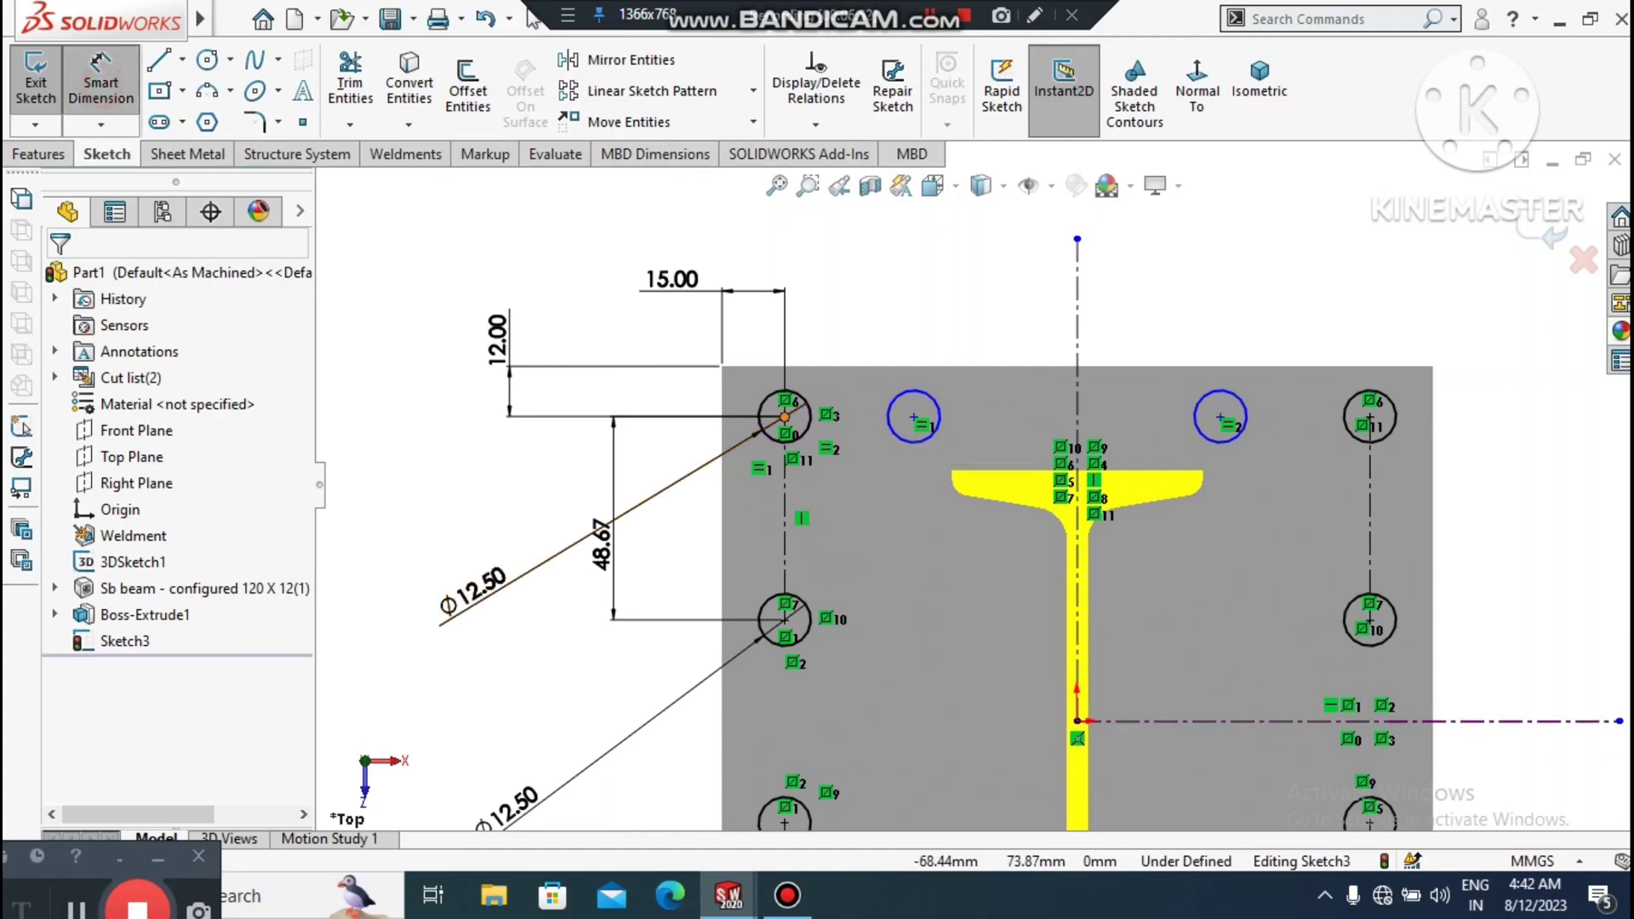
click(784, 416)
click(913, 417)
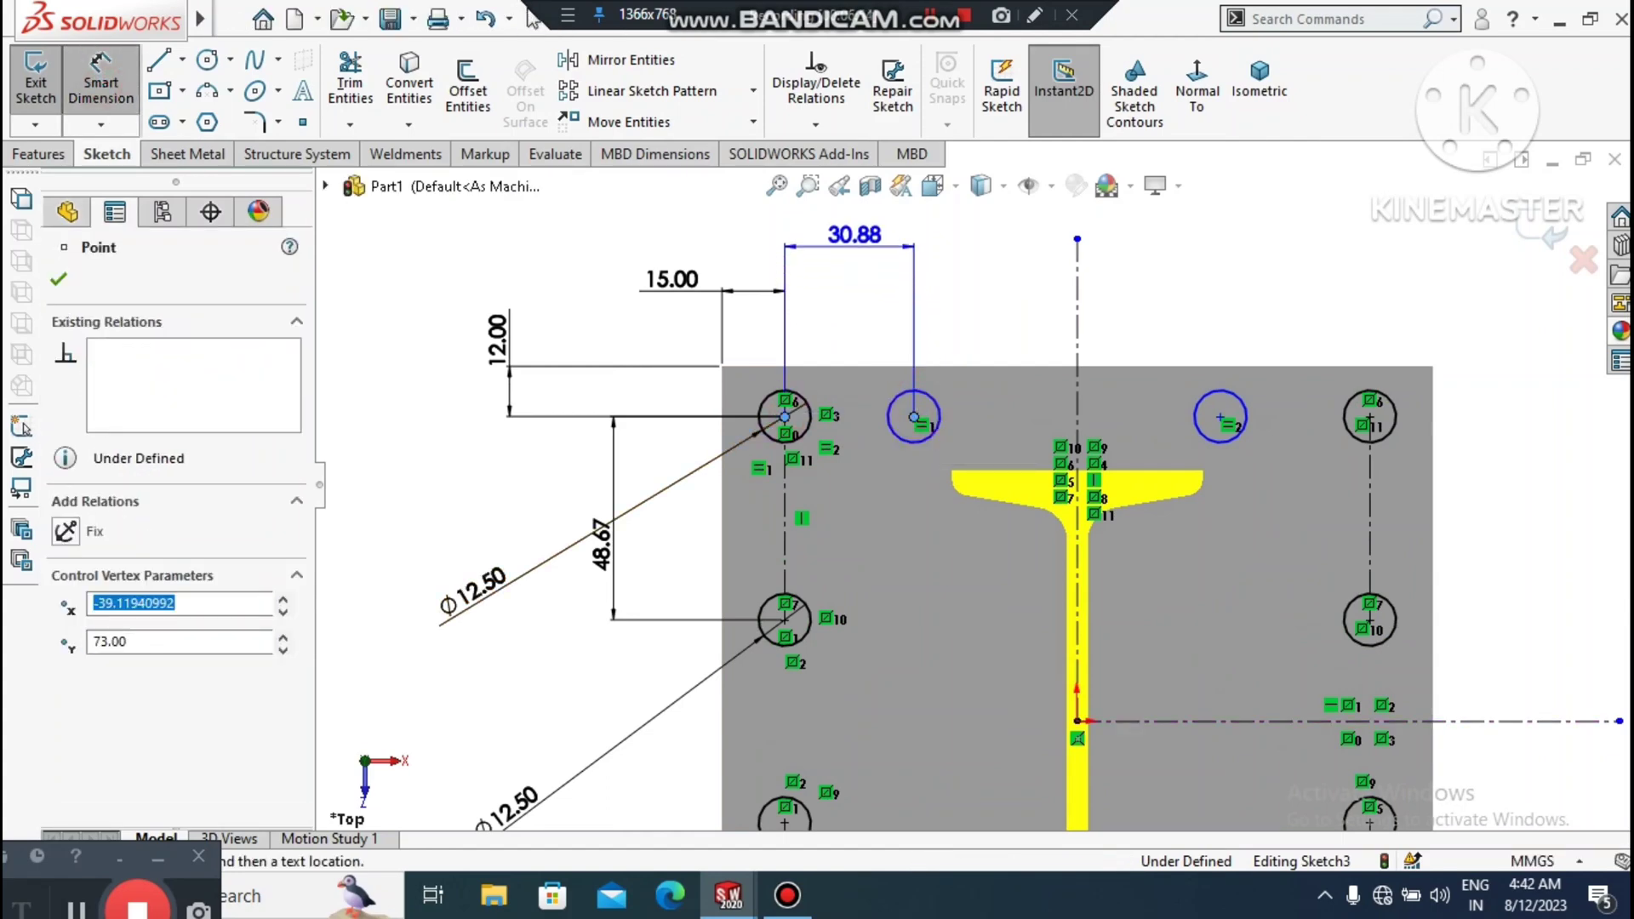
click(852, 234)
text(40)
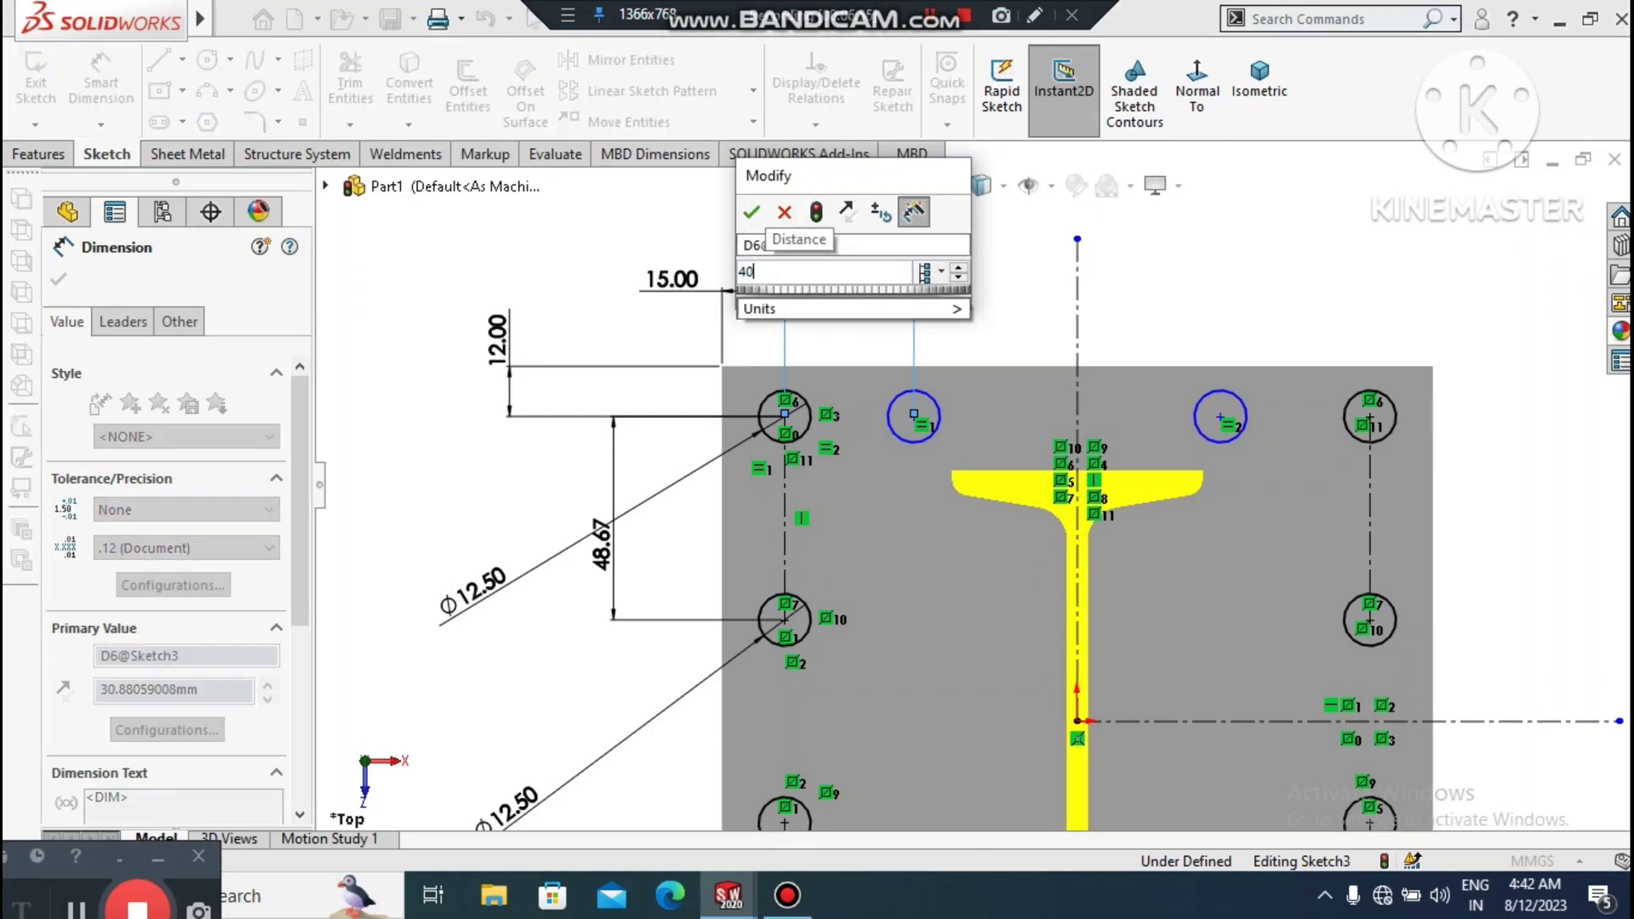
key(Return)
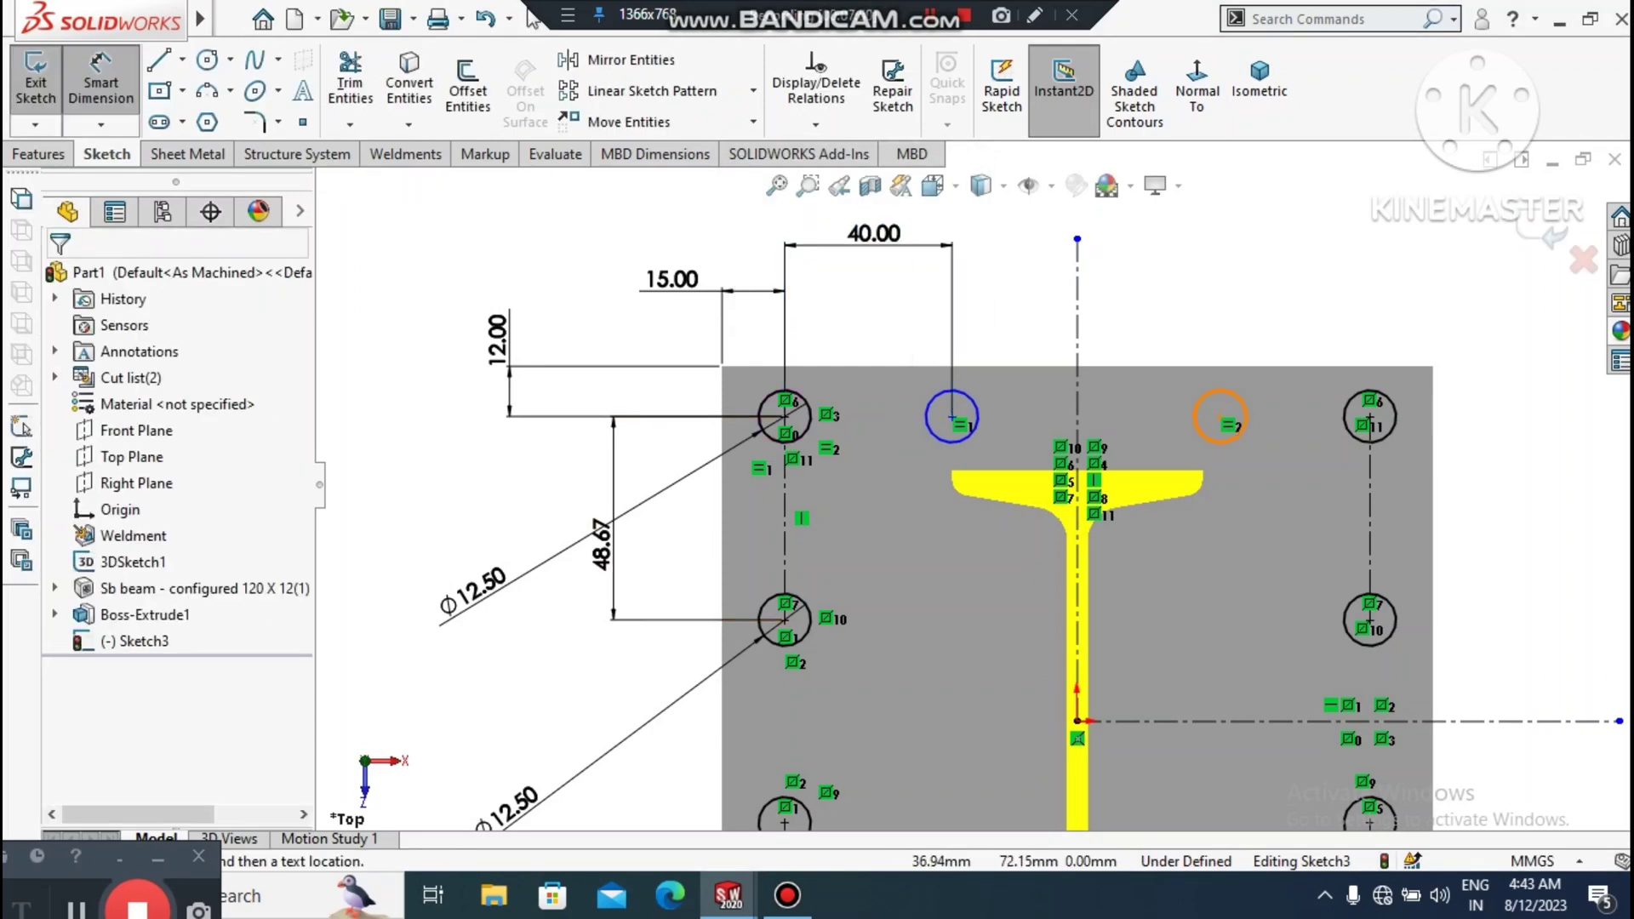
- Dimension the centre distance between the upper-right corner circle and the new circle beside it to 40 mm
click(1220, 417)
click(1220, 417)
click(1369, 417)
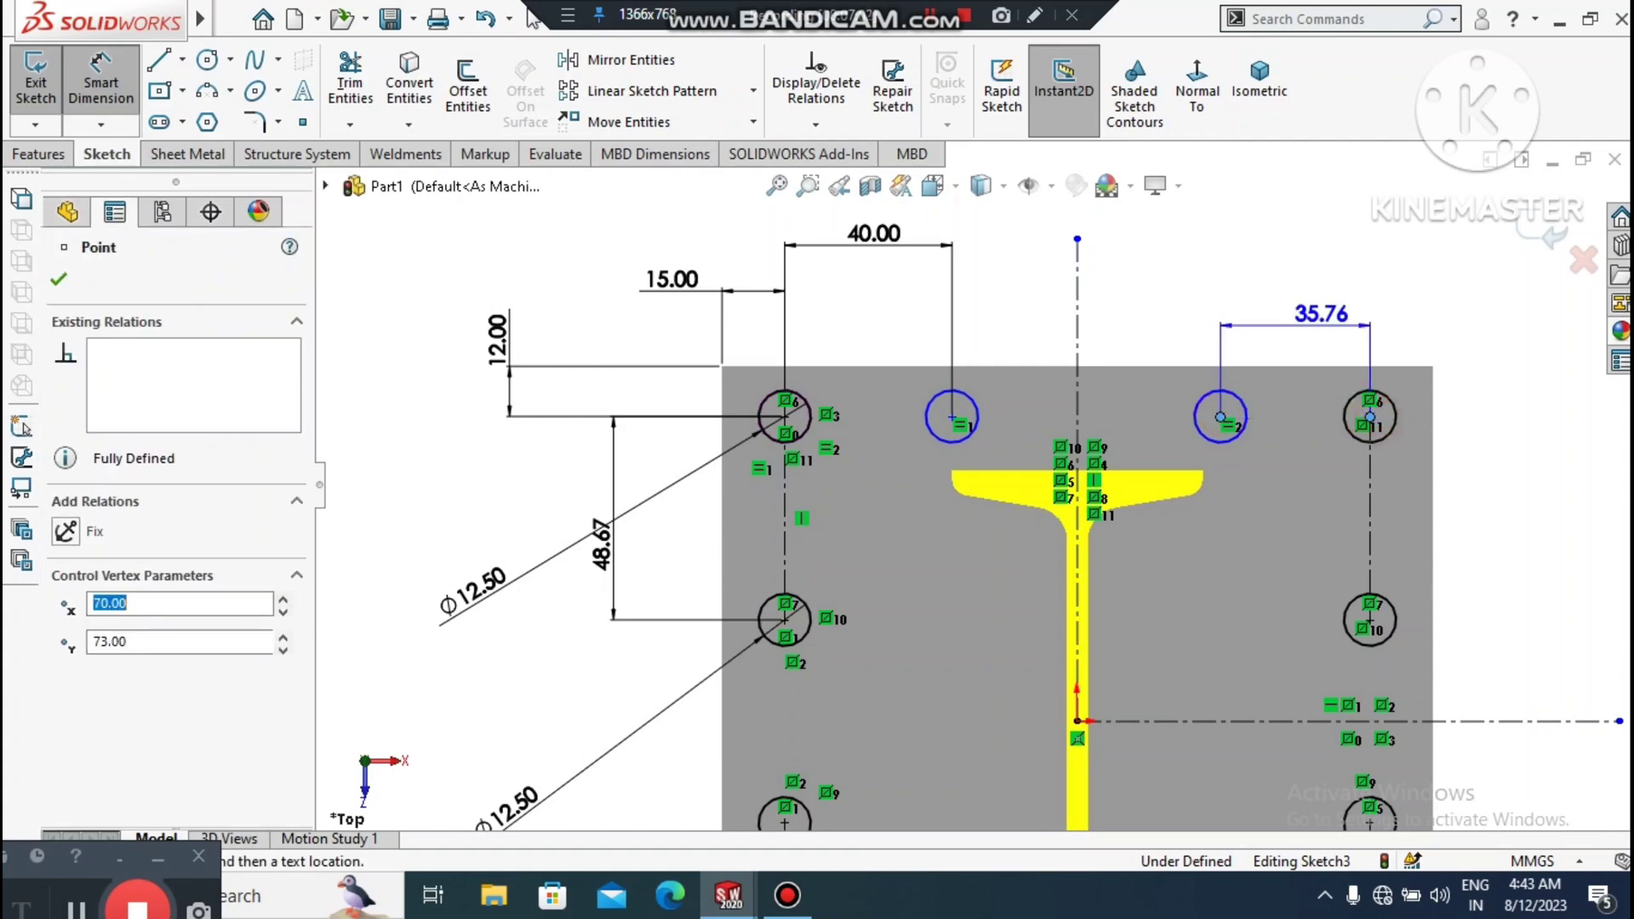
click(1304, 274)
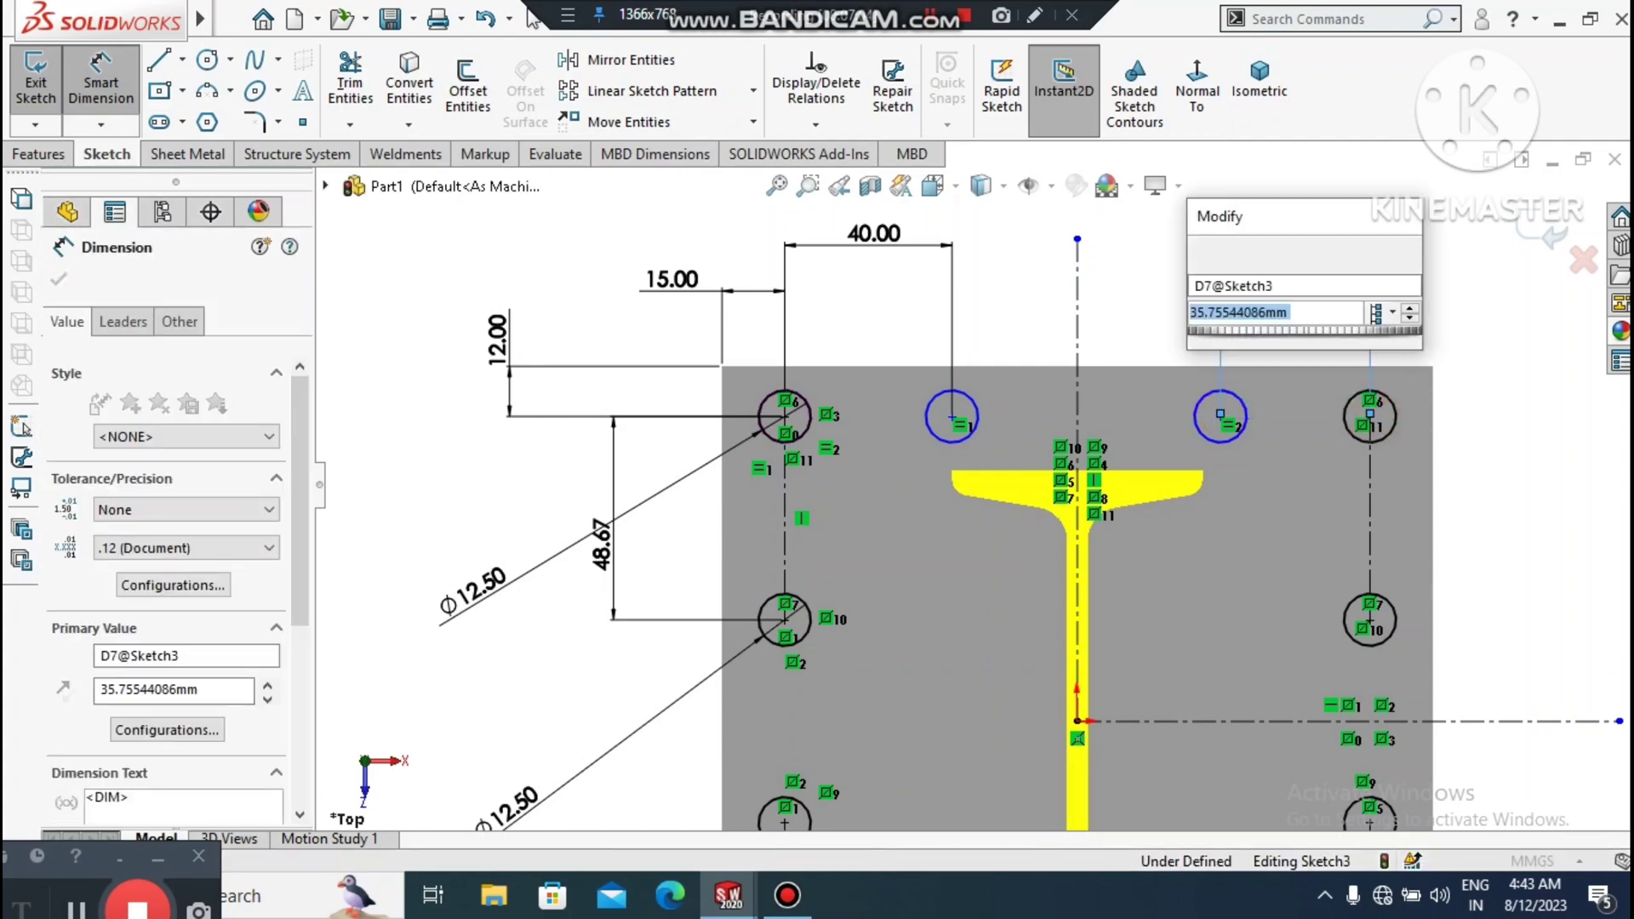
text(40)
key(Return)
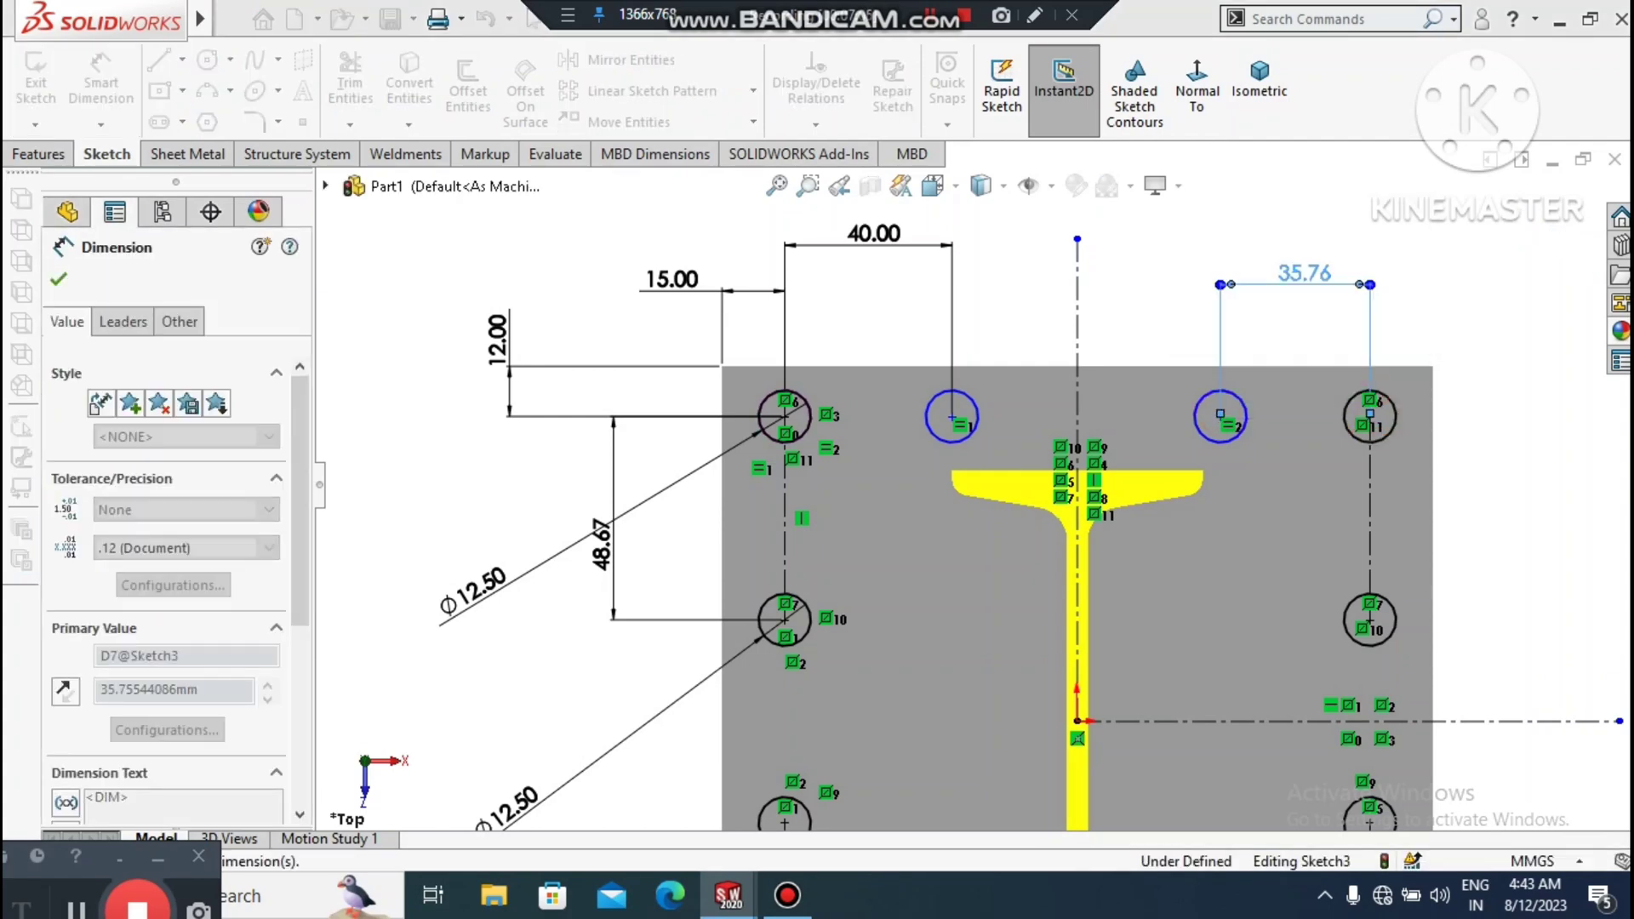
click(1550, 454)
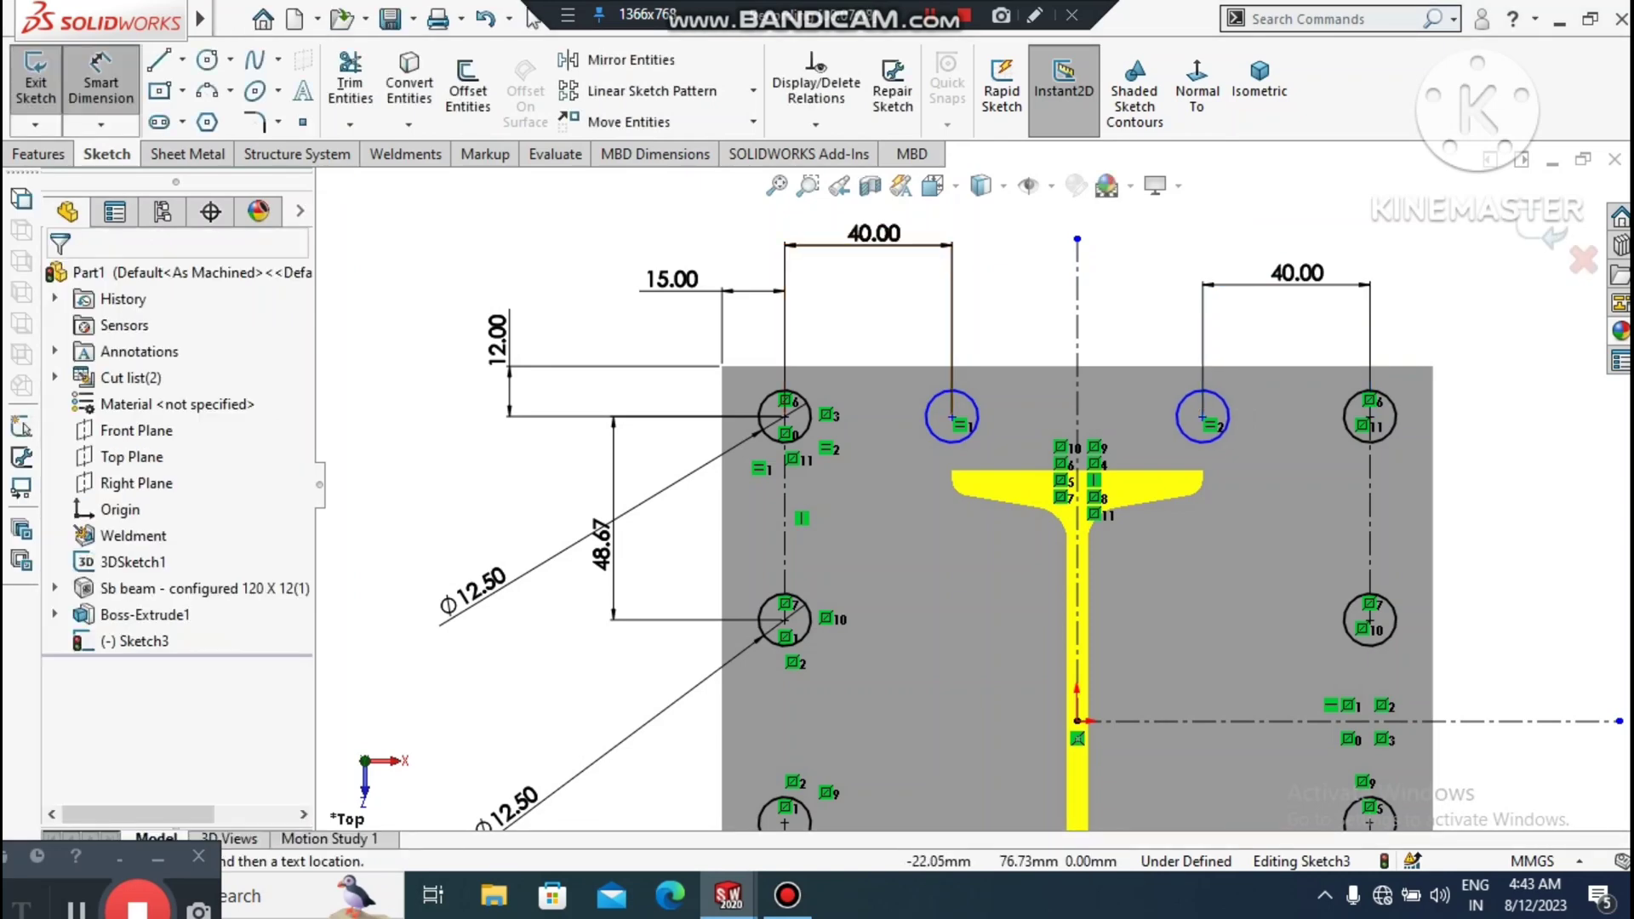
- Add a diameter dimension to the new circle left of the vertical centerline and try dimensioning the one on the right
click(975, 403)
click(1031, 291)
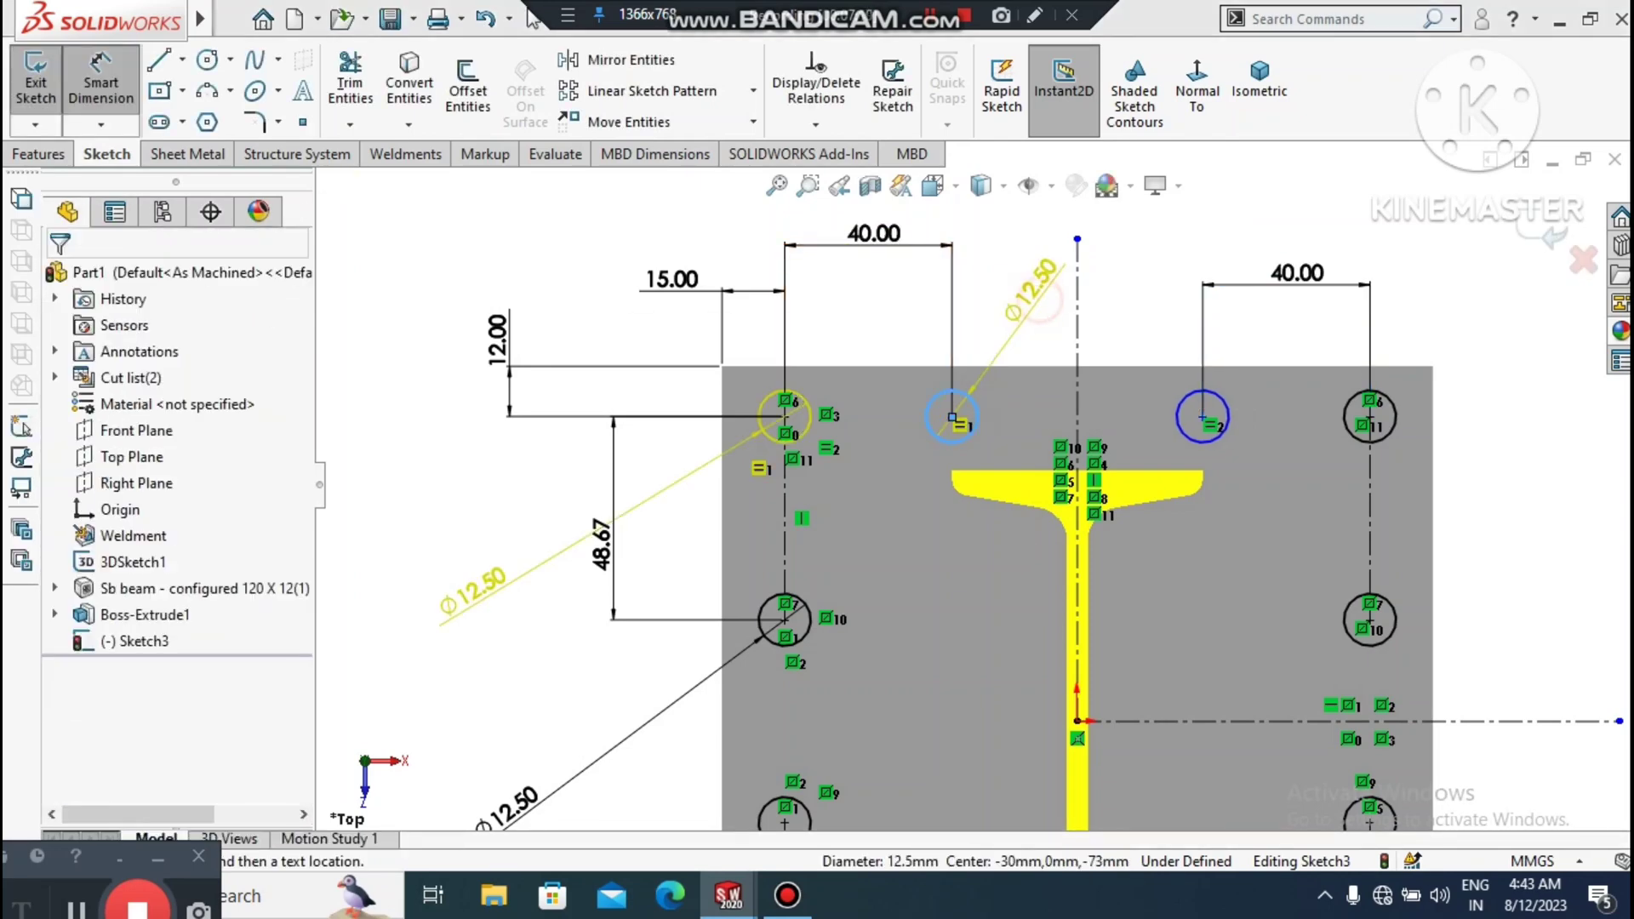
click(951, 435)
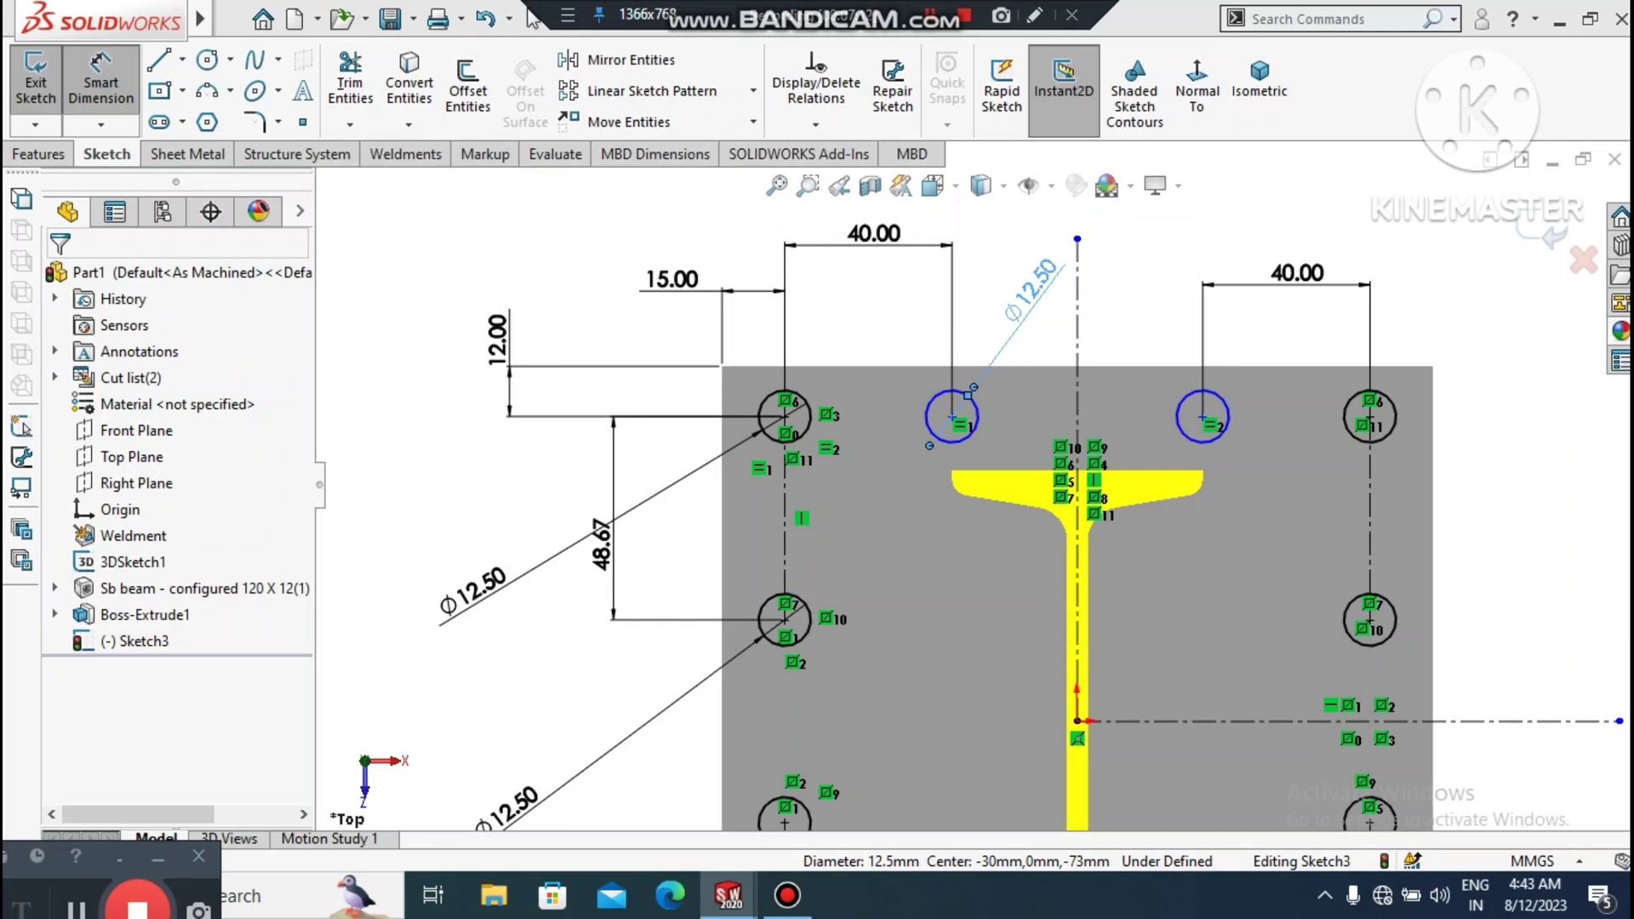
click(1183, 397)
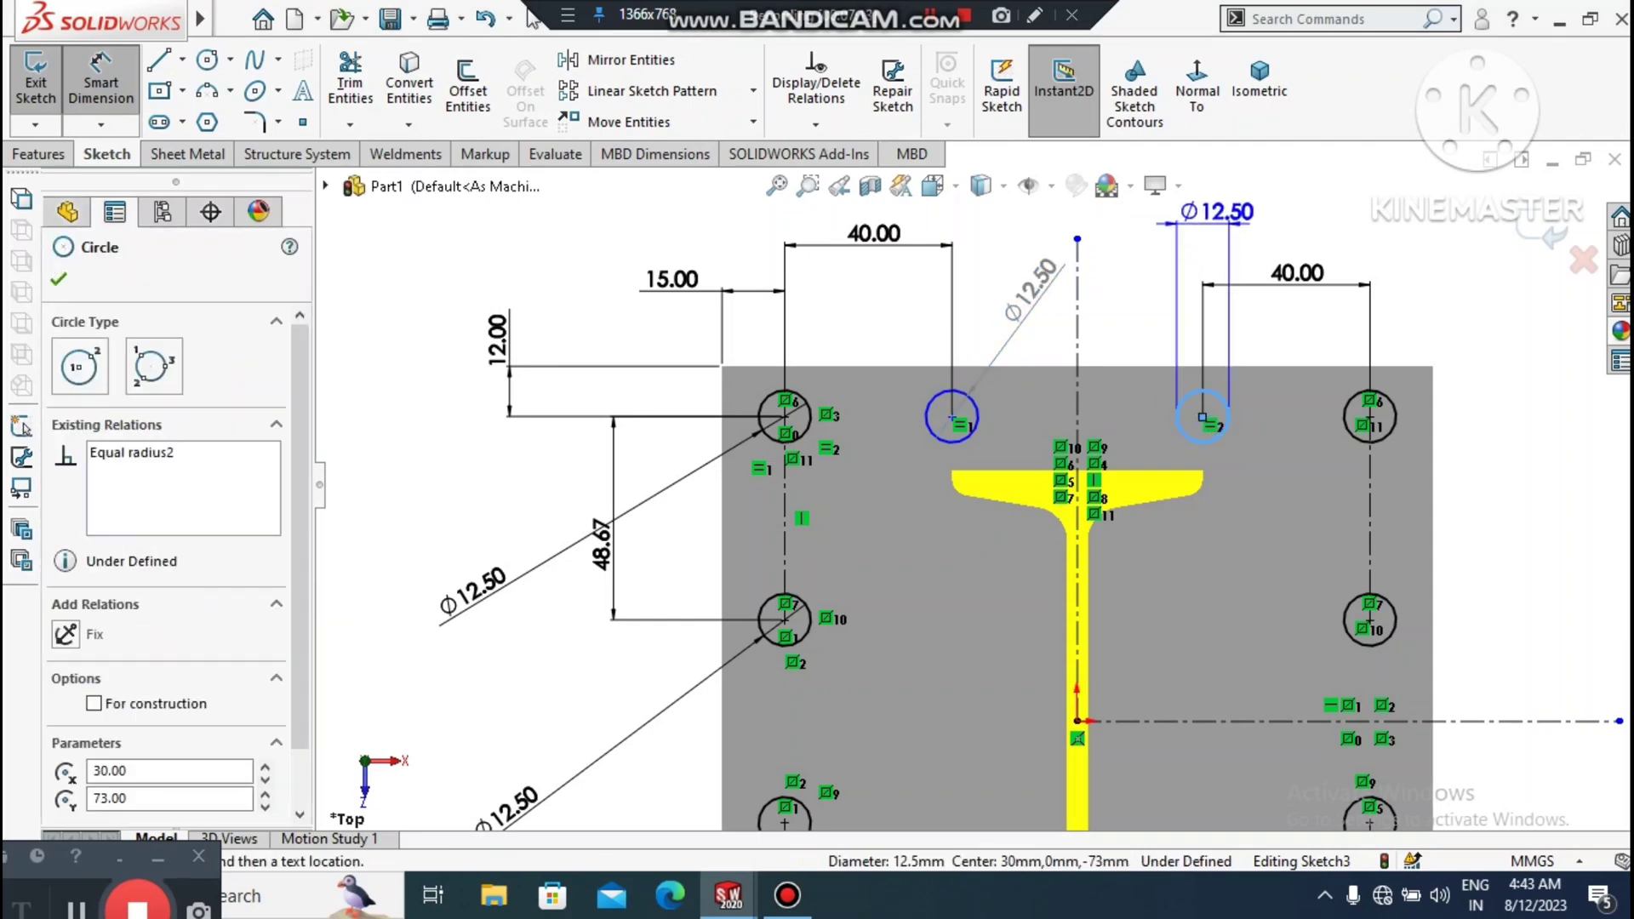
key(Escape)
scroll(1297, 274, up, 2)
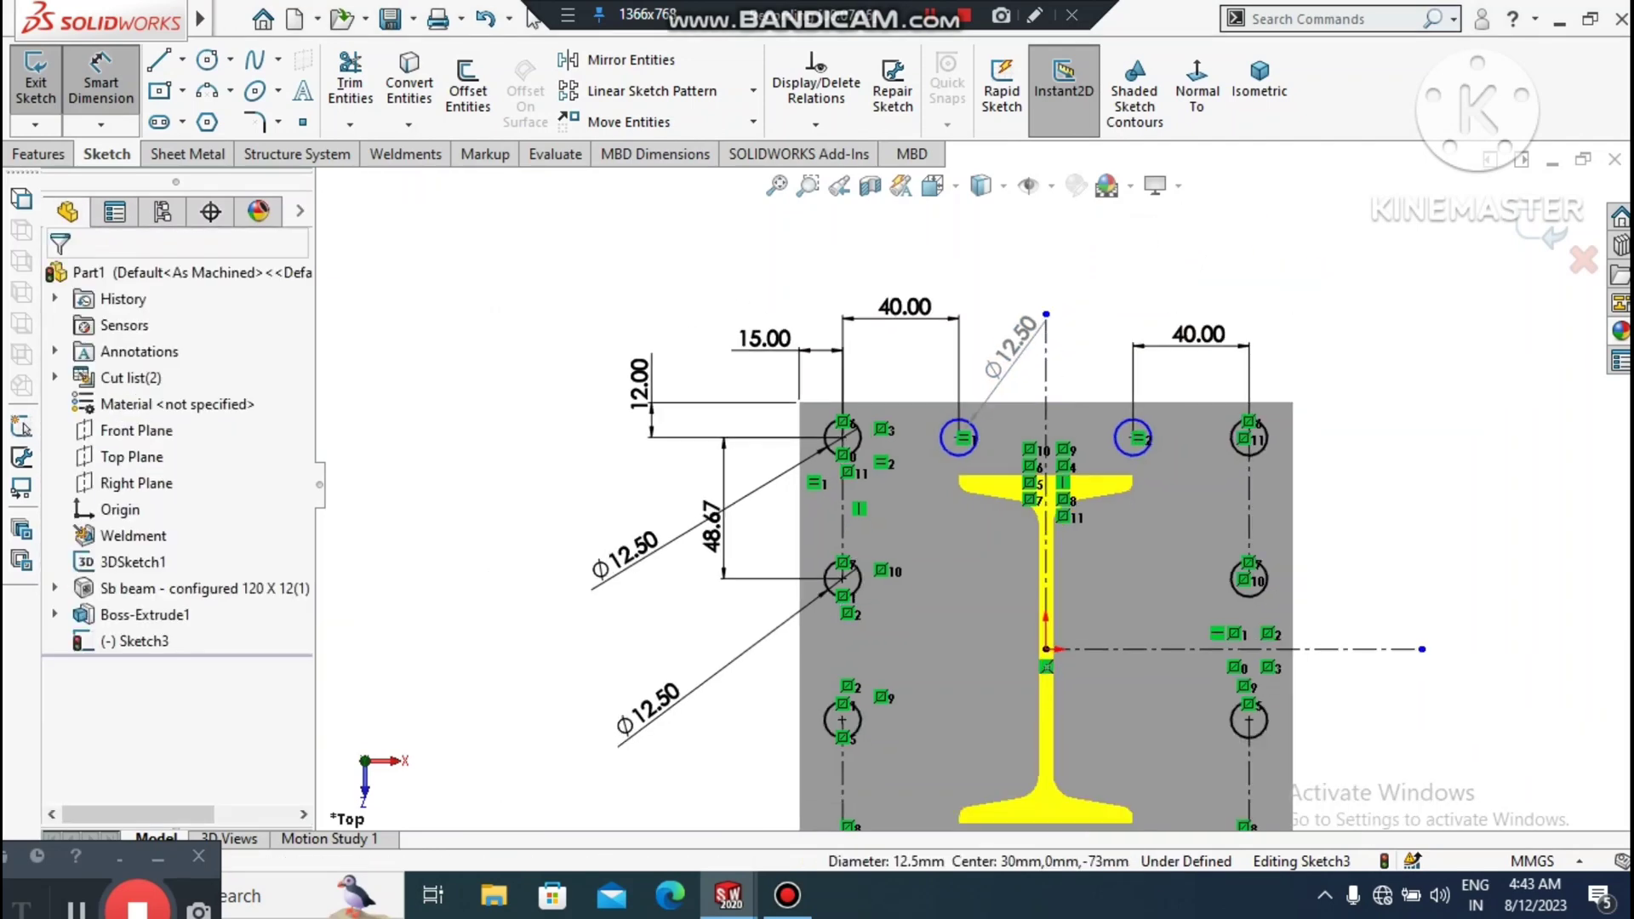
key(Escape)
- Mirror the two new upper circles about the horizontal centerline, keeping the originals
scroll(1198, 334, up, 3)
scroll(1039, 670, down, 2)
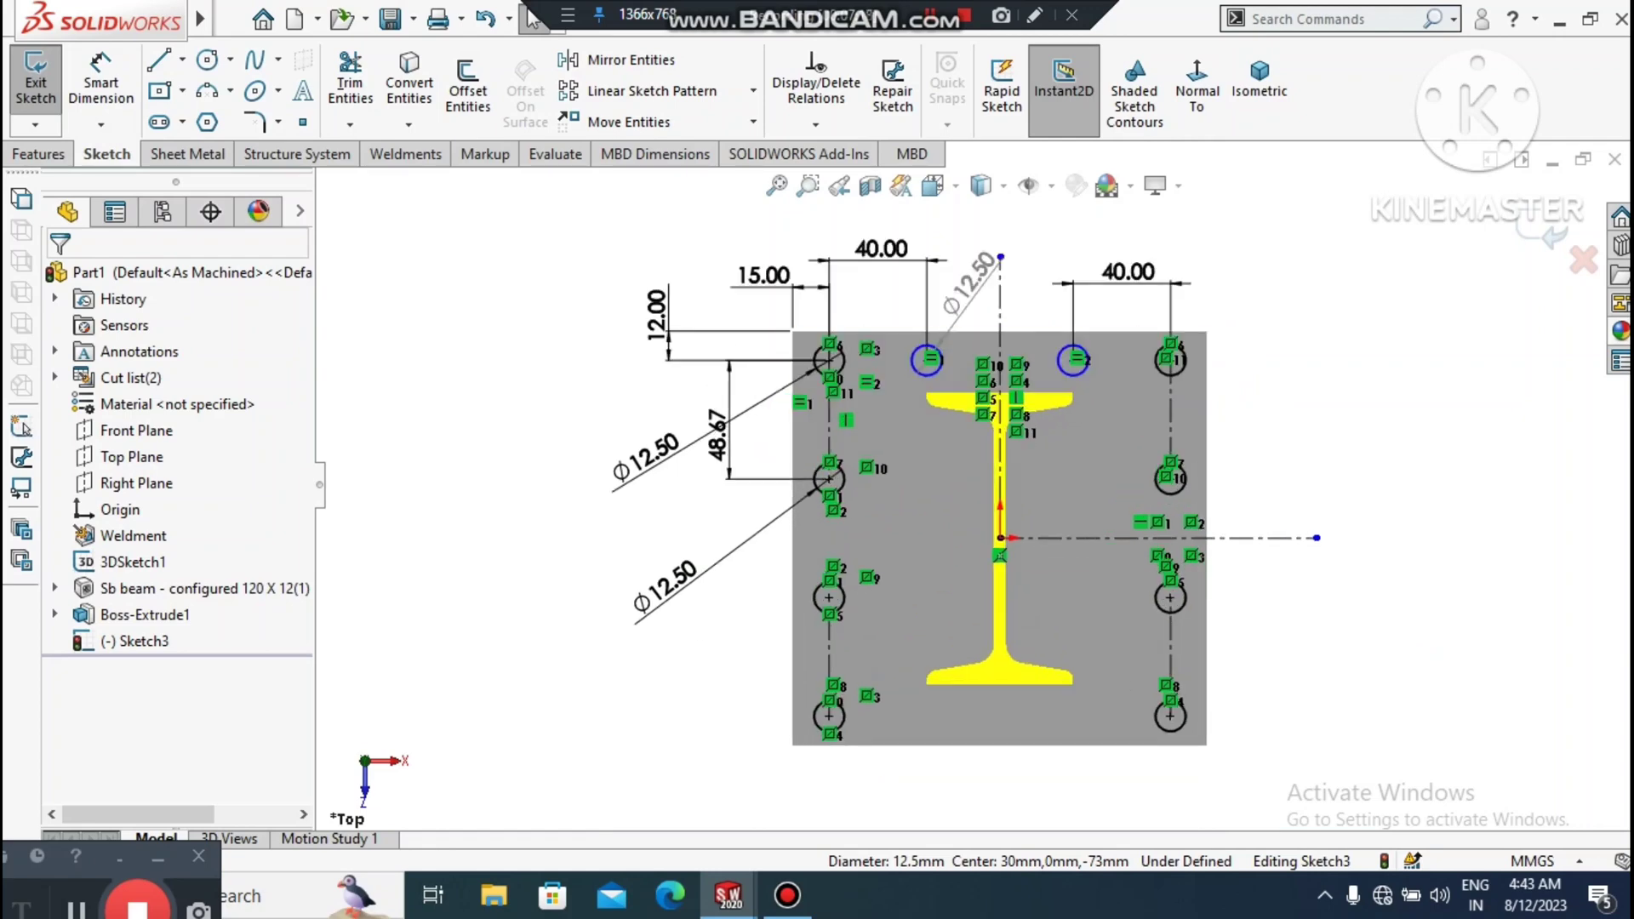
click(630, 60)
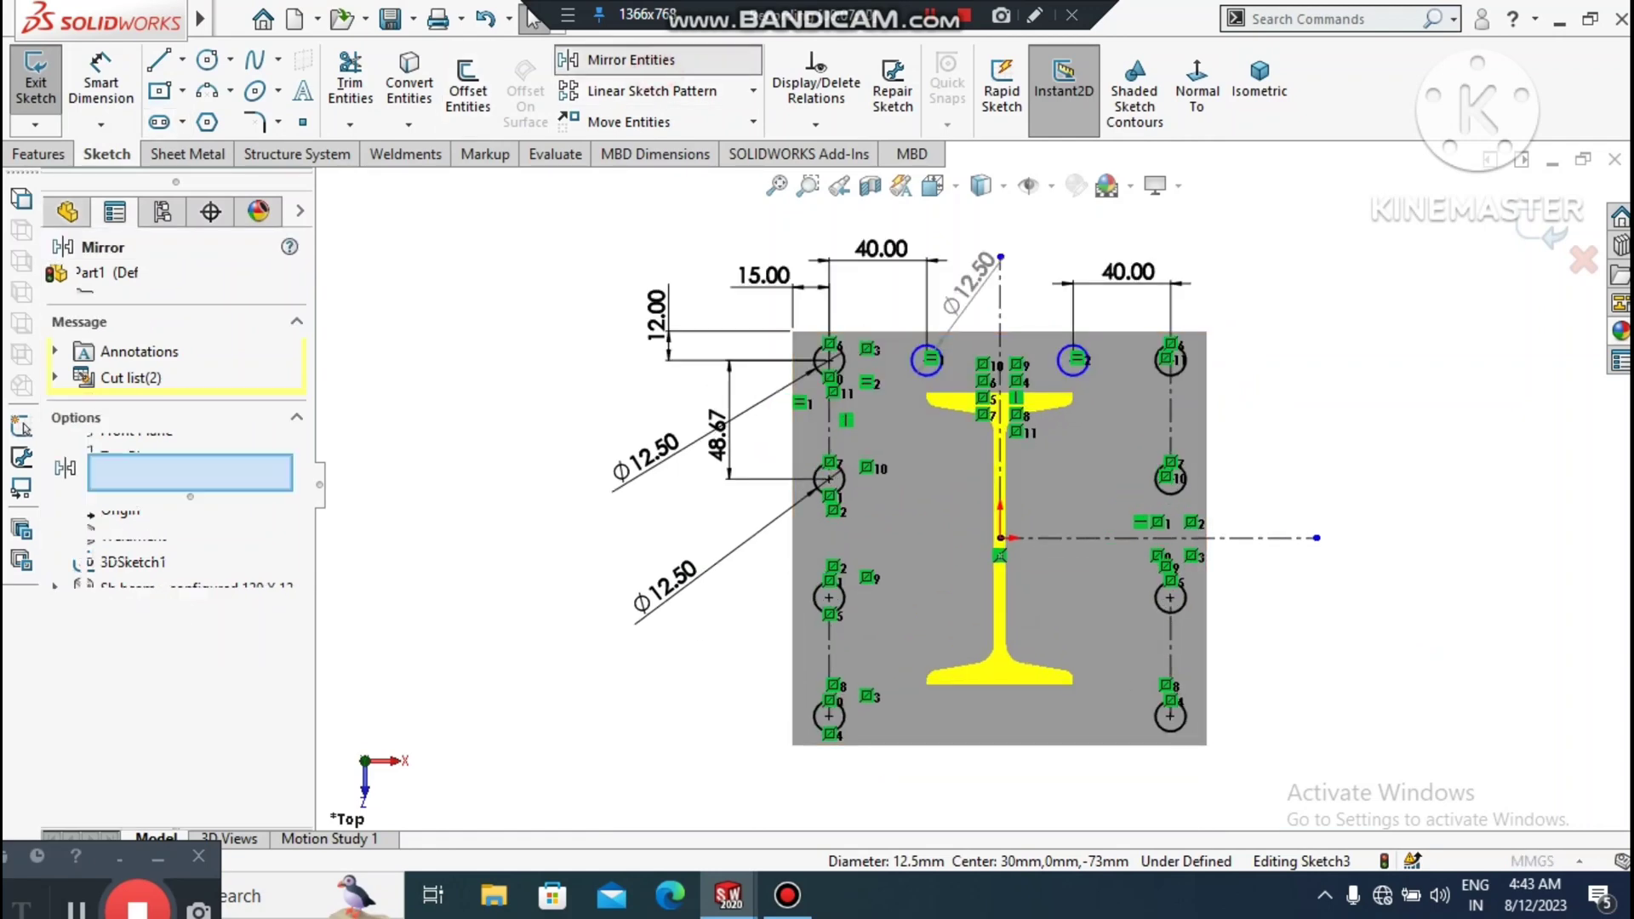
click(1074, 360)
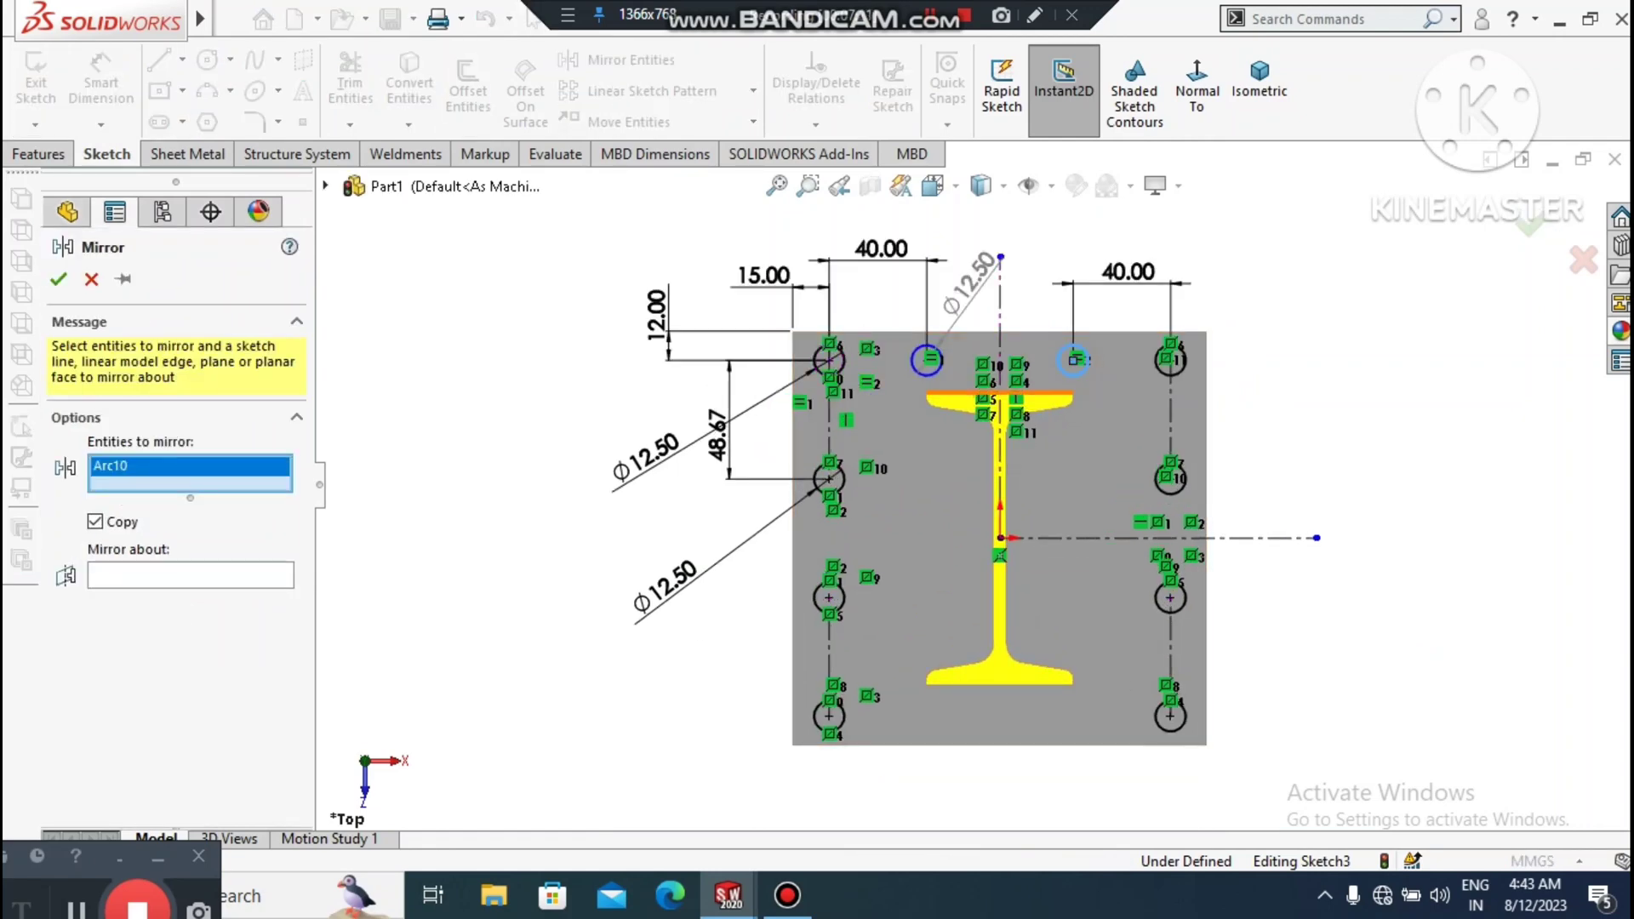
click(927, 360)
click(235, 594)
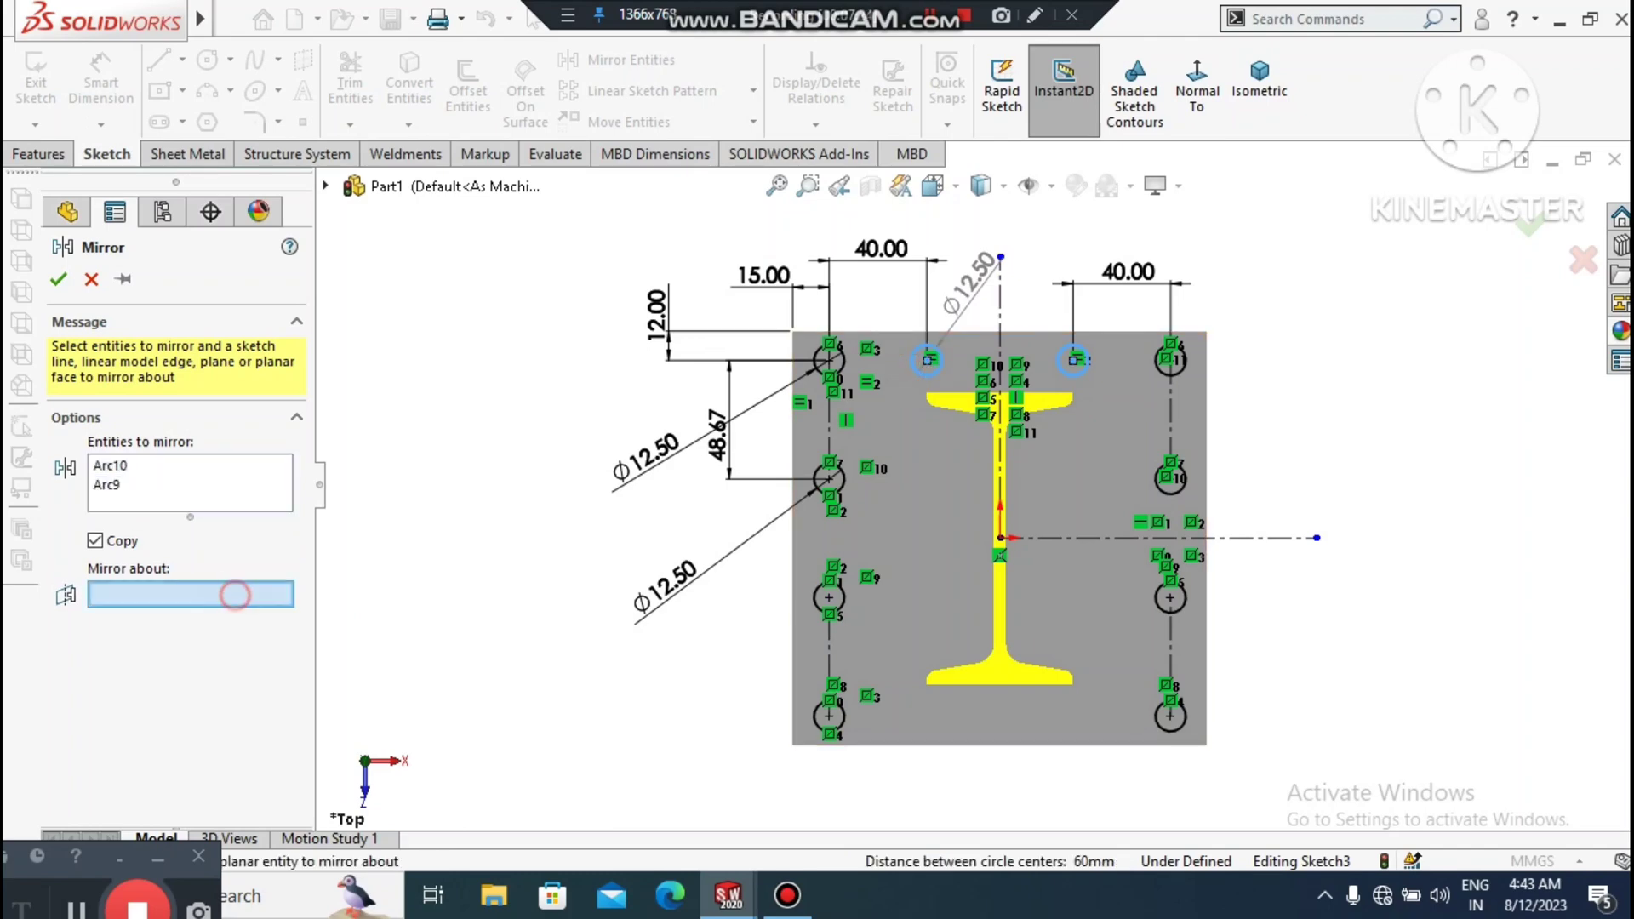
click(1093, 538)
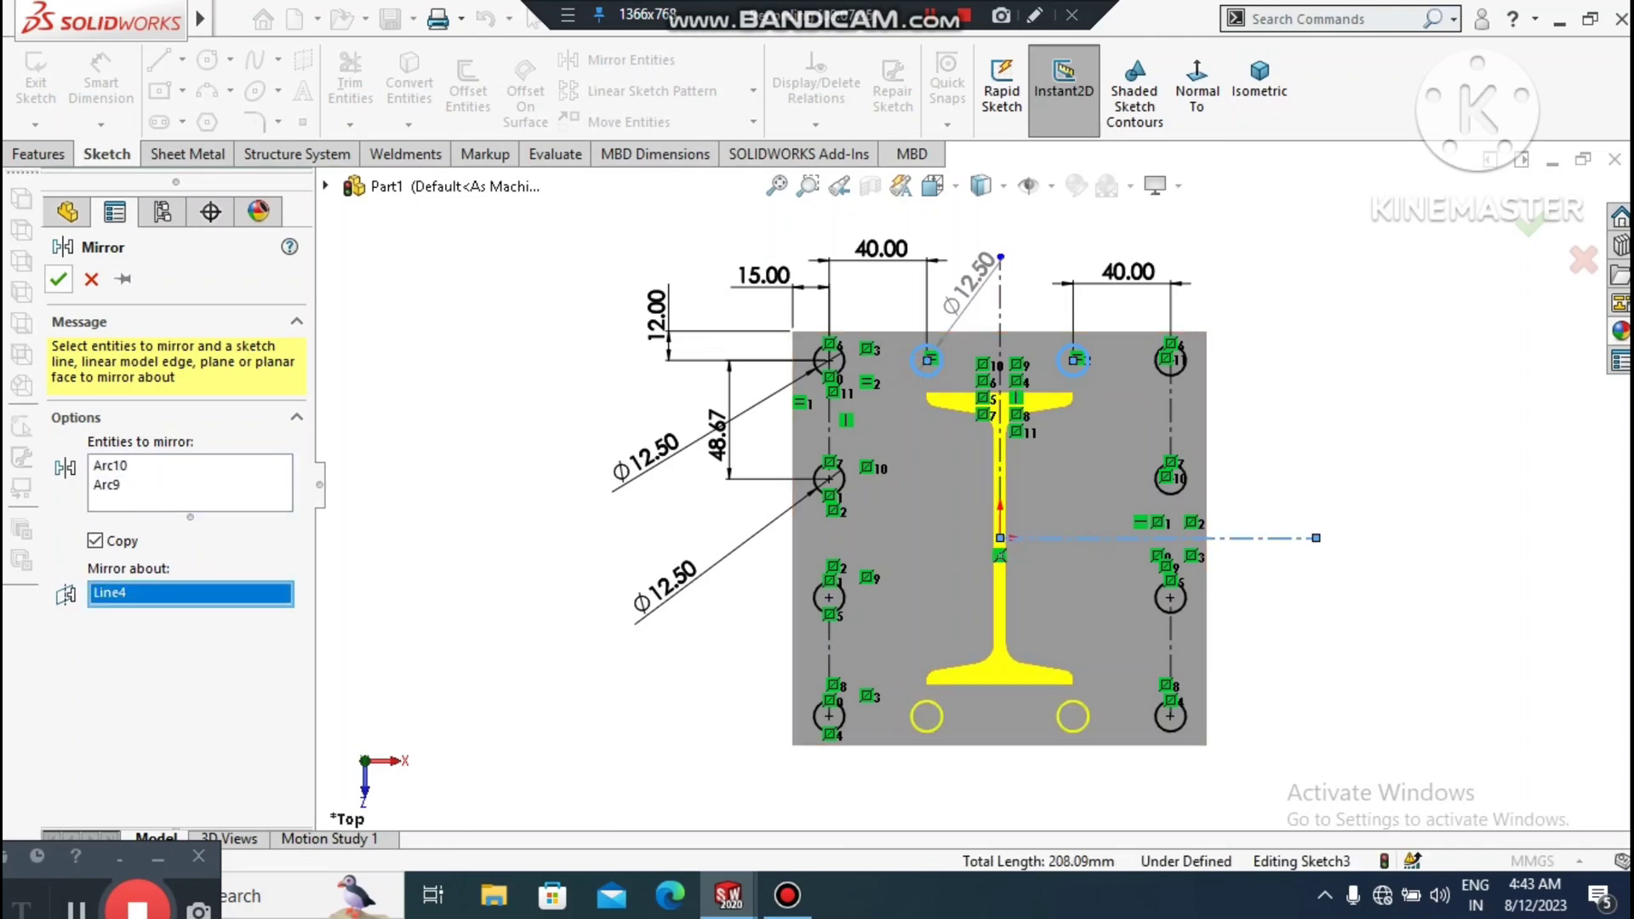
click(57, 280)
click(1444, 673)
- Cut-extrude the twelve sketched circles through the base plate with a Blind depth of 10 mm
scroll(1362, 638, up, 1)
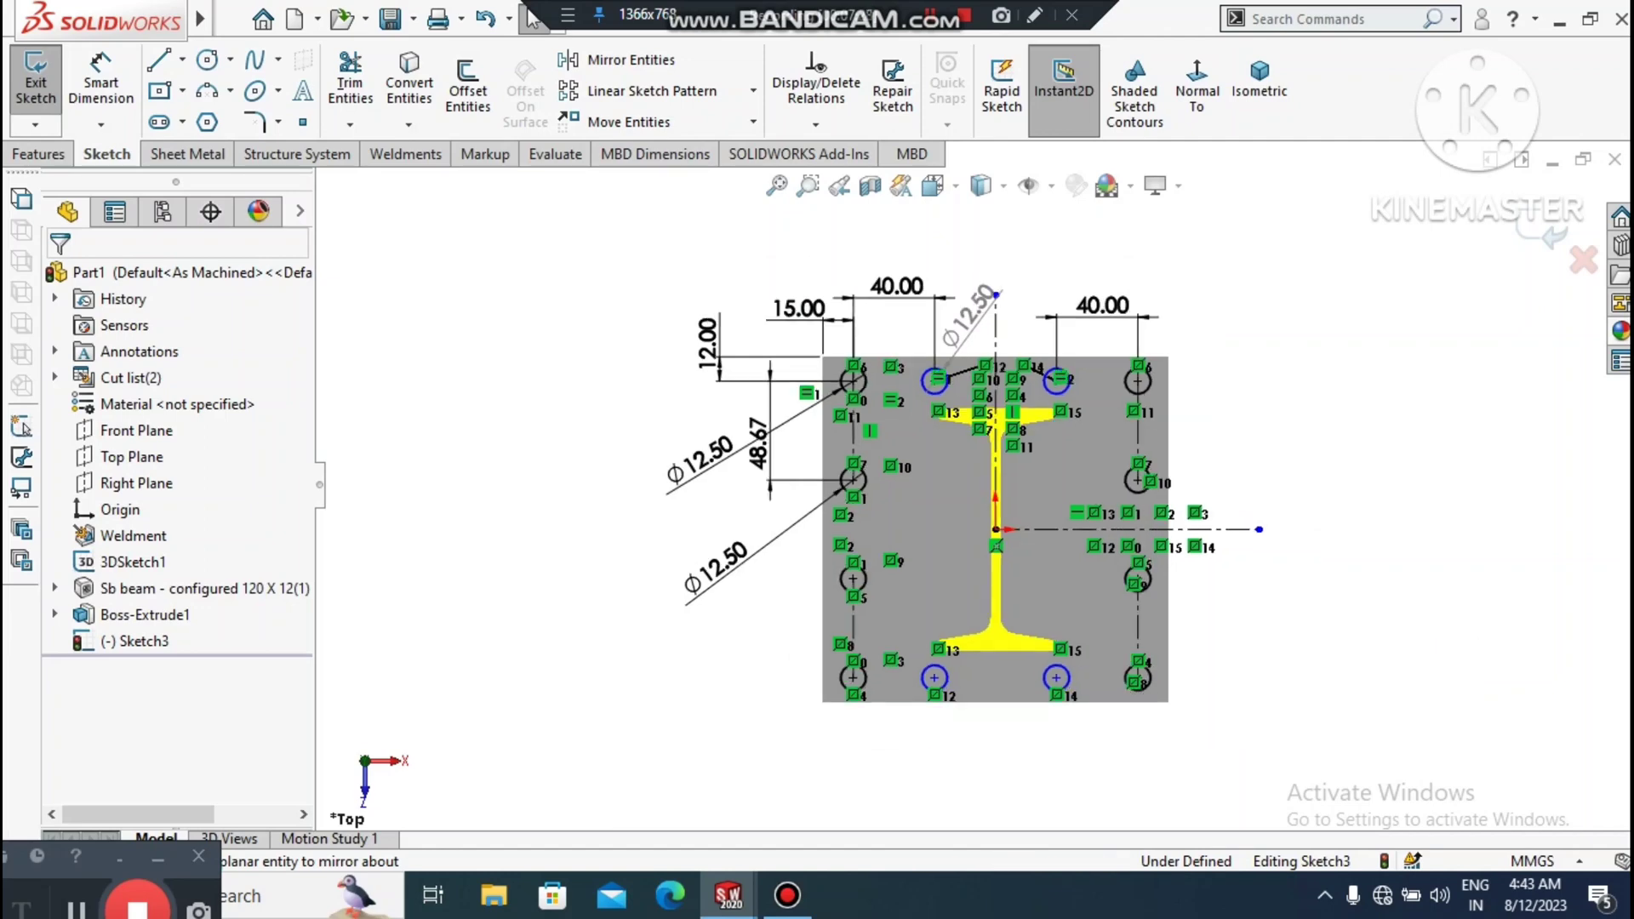
mouse_move(1251, 596)
middle_down()
mouse_move(1343, 608)
mouse_move(1204, 700)
mouse_move(1238, 706)
middle_up()
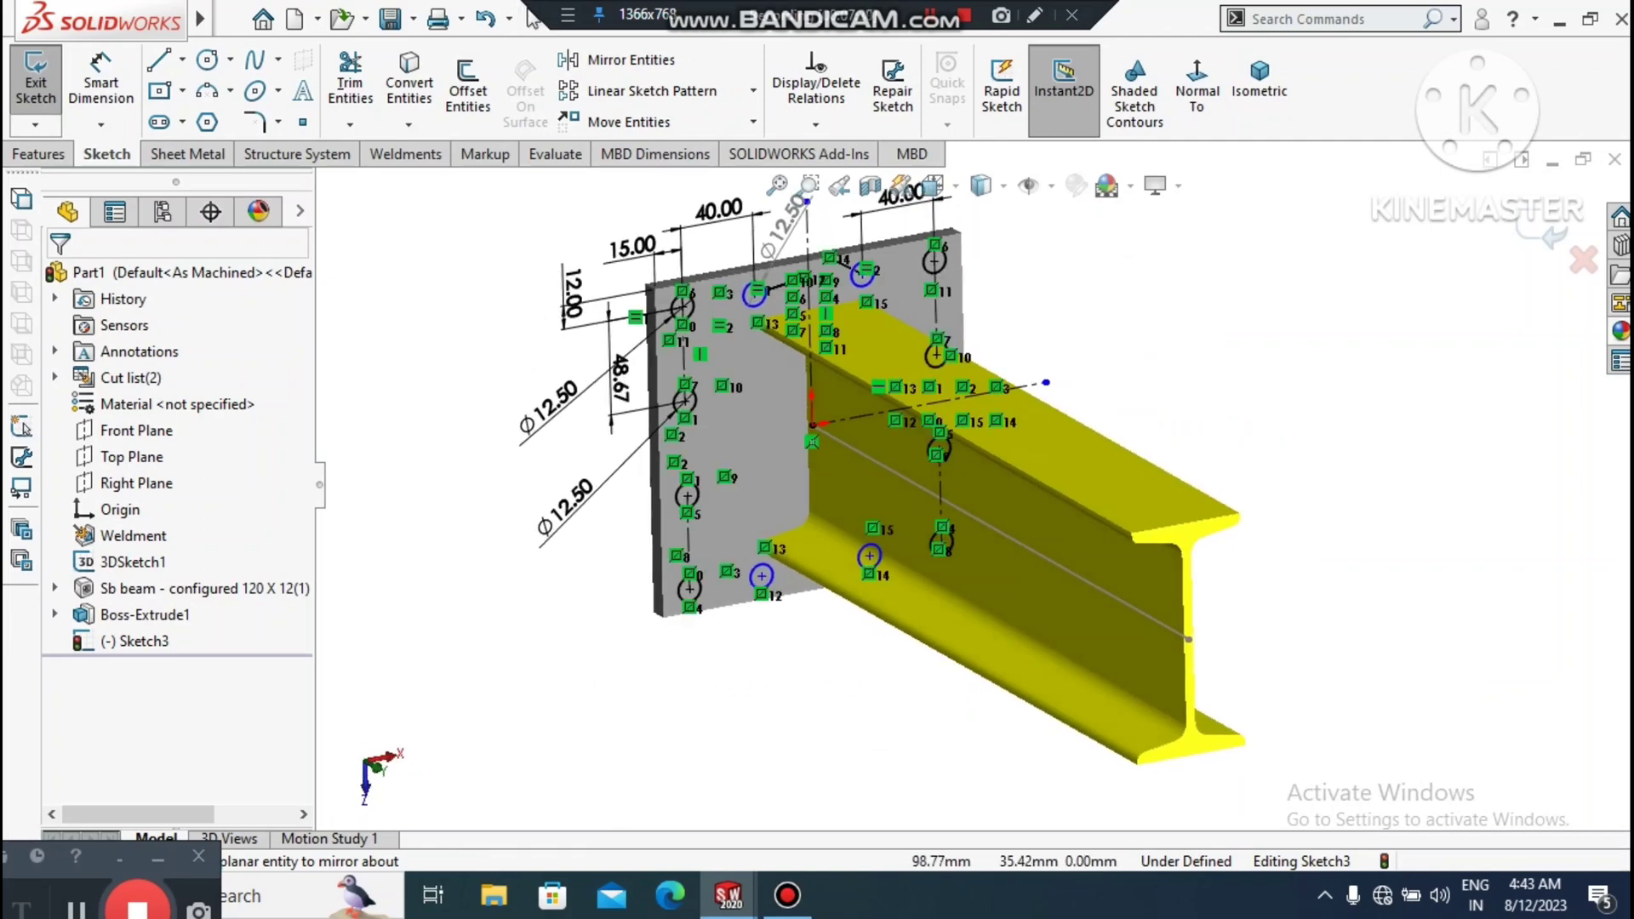
scroll(620, 198, up, 1)
scroll(776, 427, down, 4)
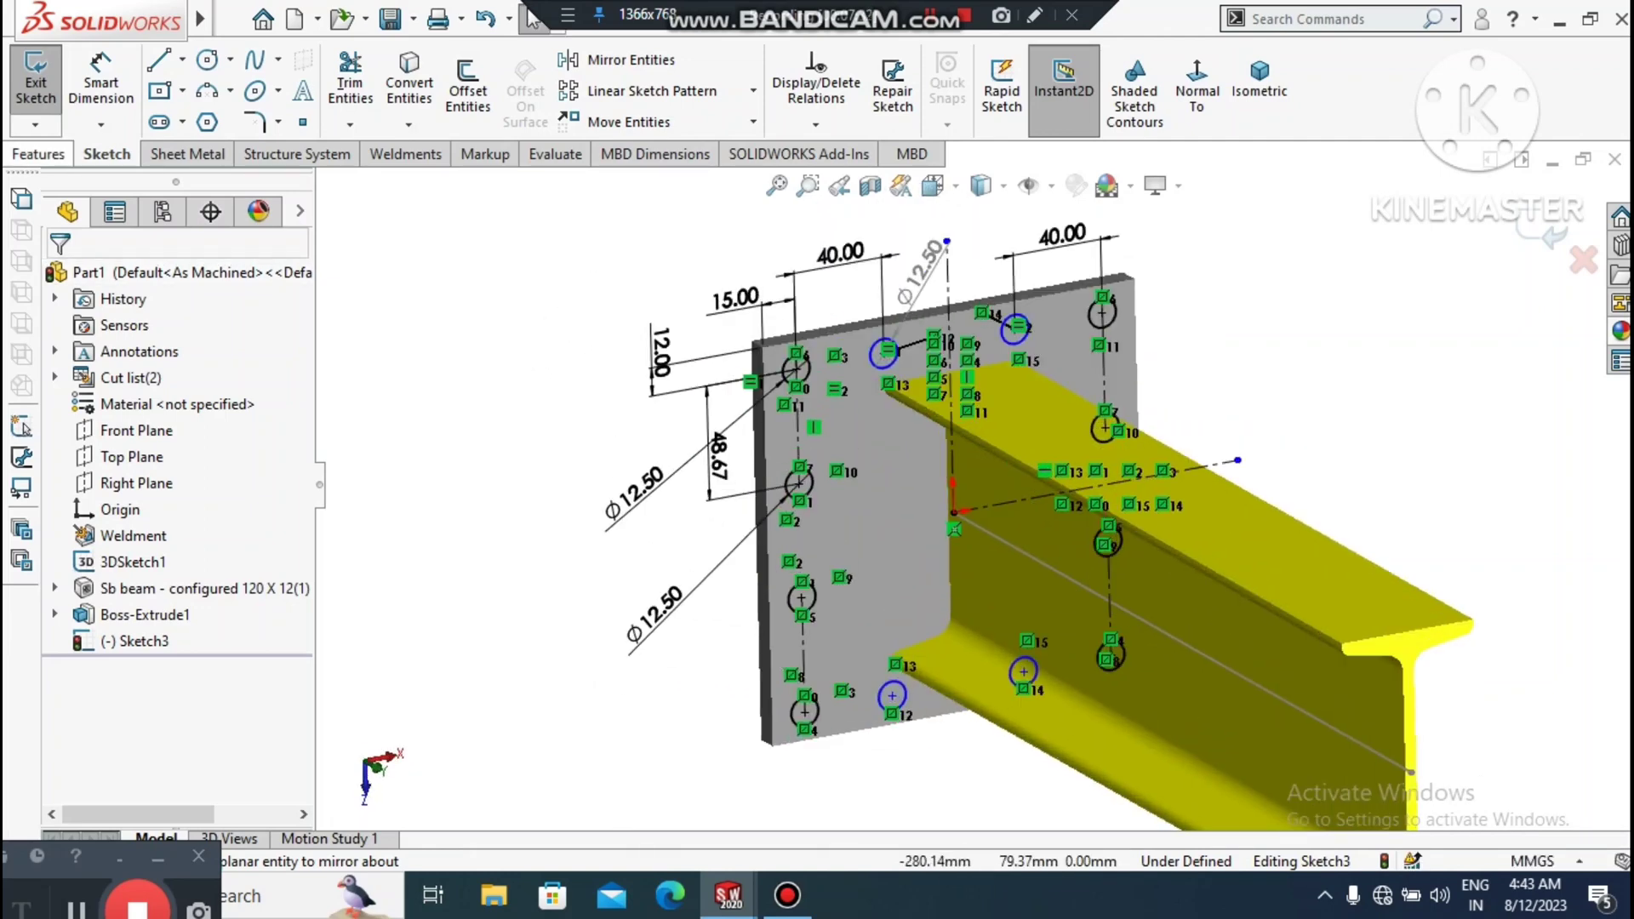
click(39, 154)
click(358, 98)
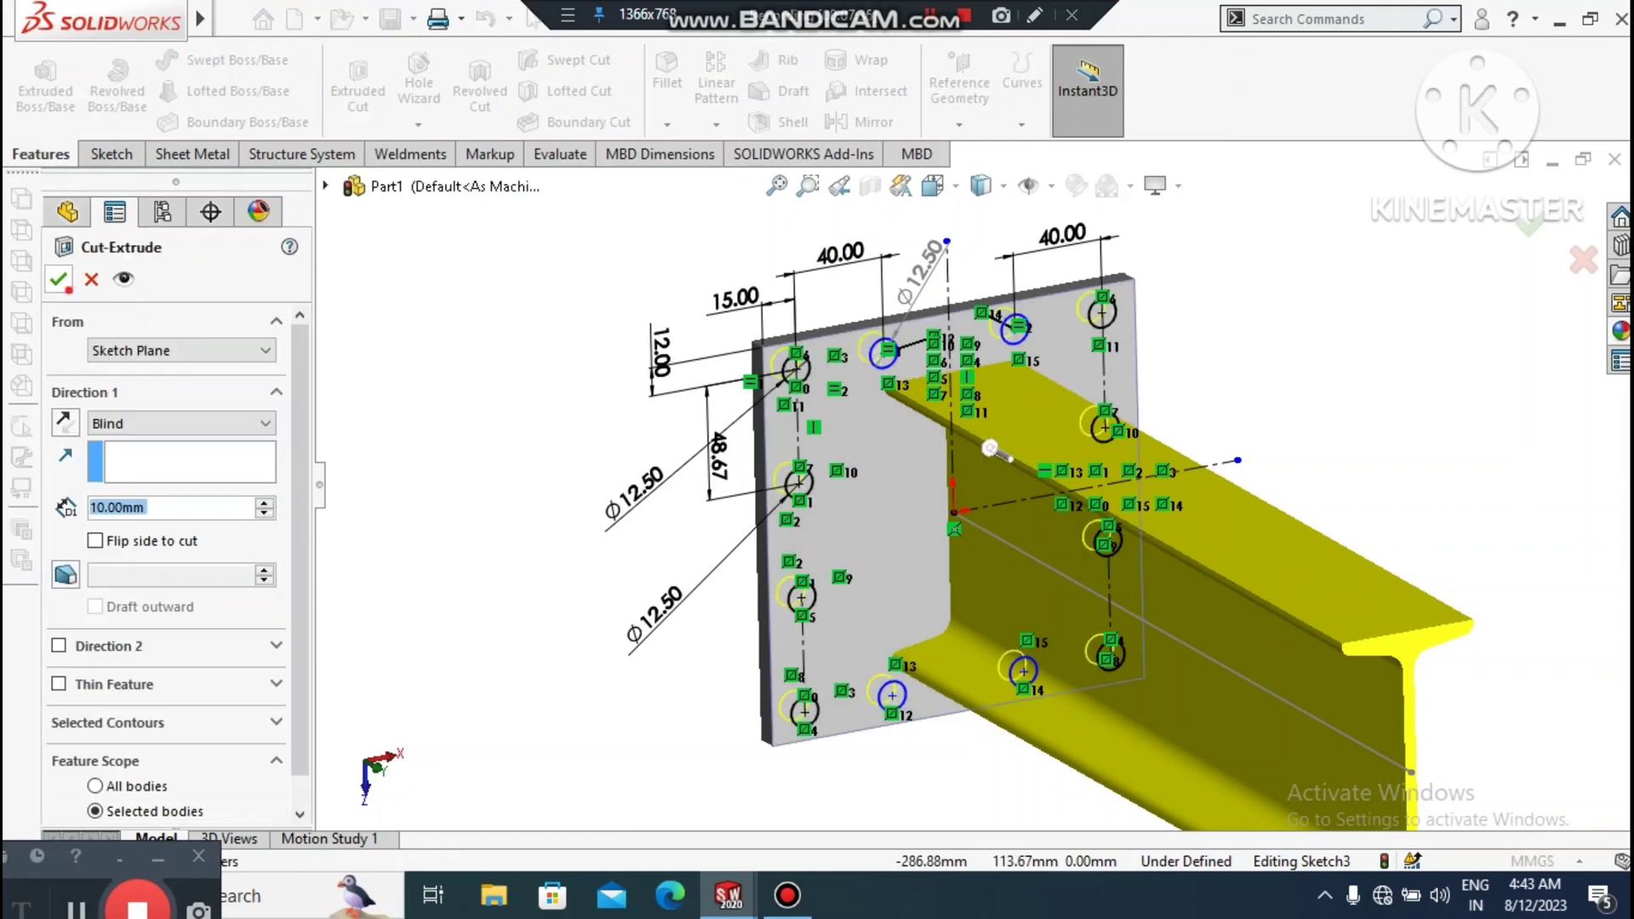
click(58, 279)
click(572, 460)
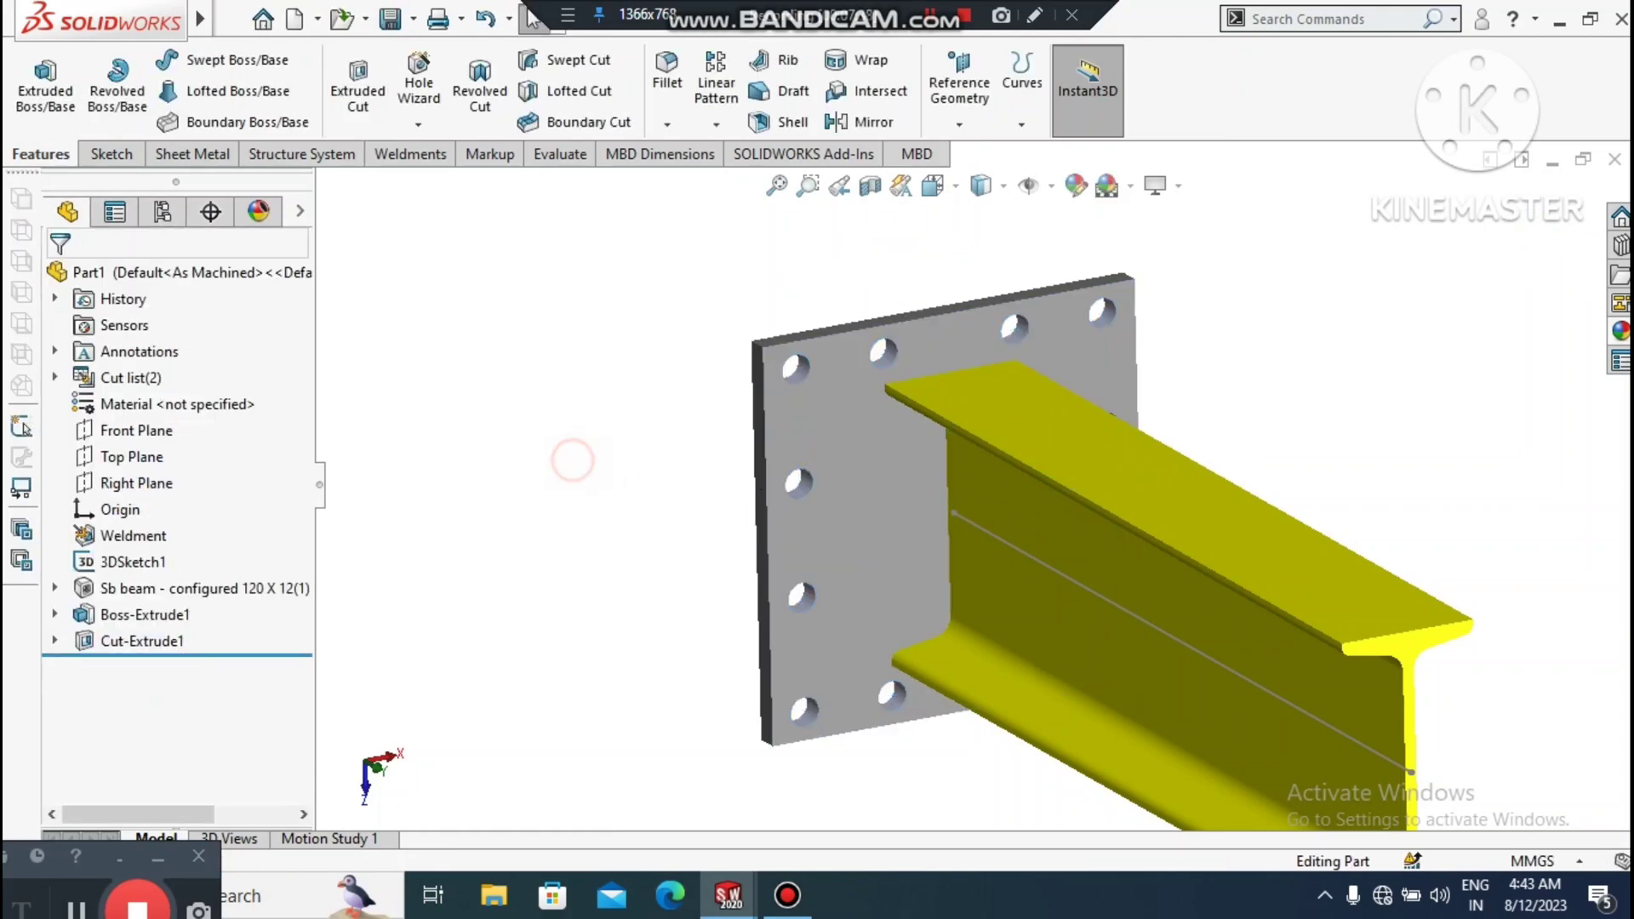
scroll(962, 527, up, 1)
middle_drag(896, 600, 1106, 409)
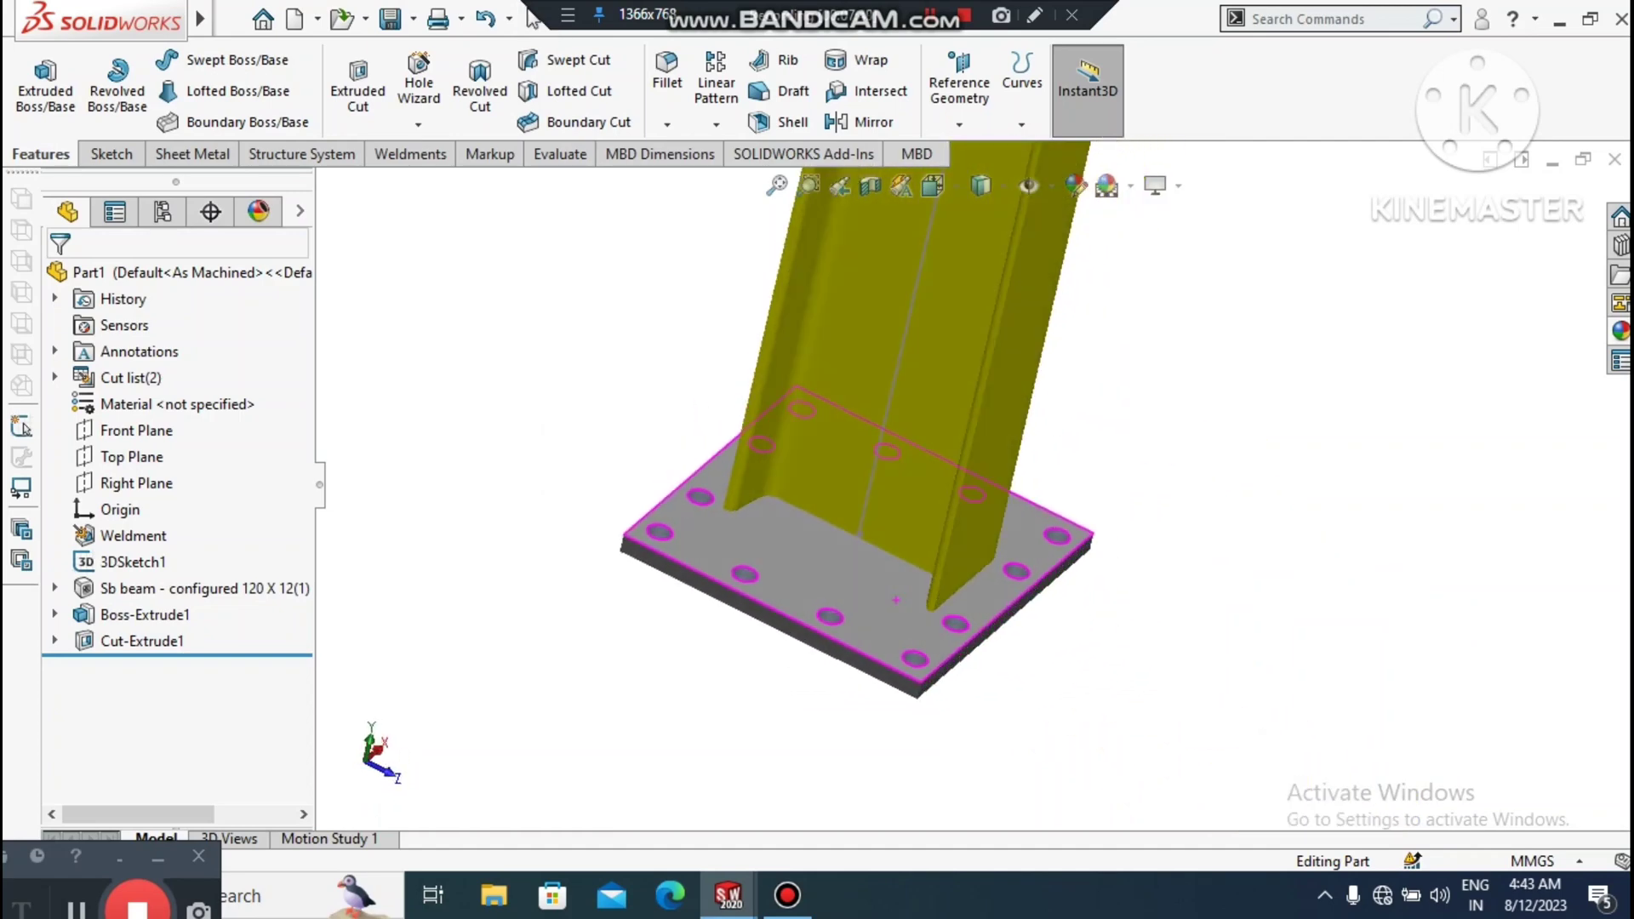
scroll(1008, 502, up, 4)
middle_drag(1021, 511, 931, 472)
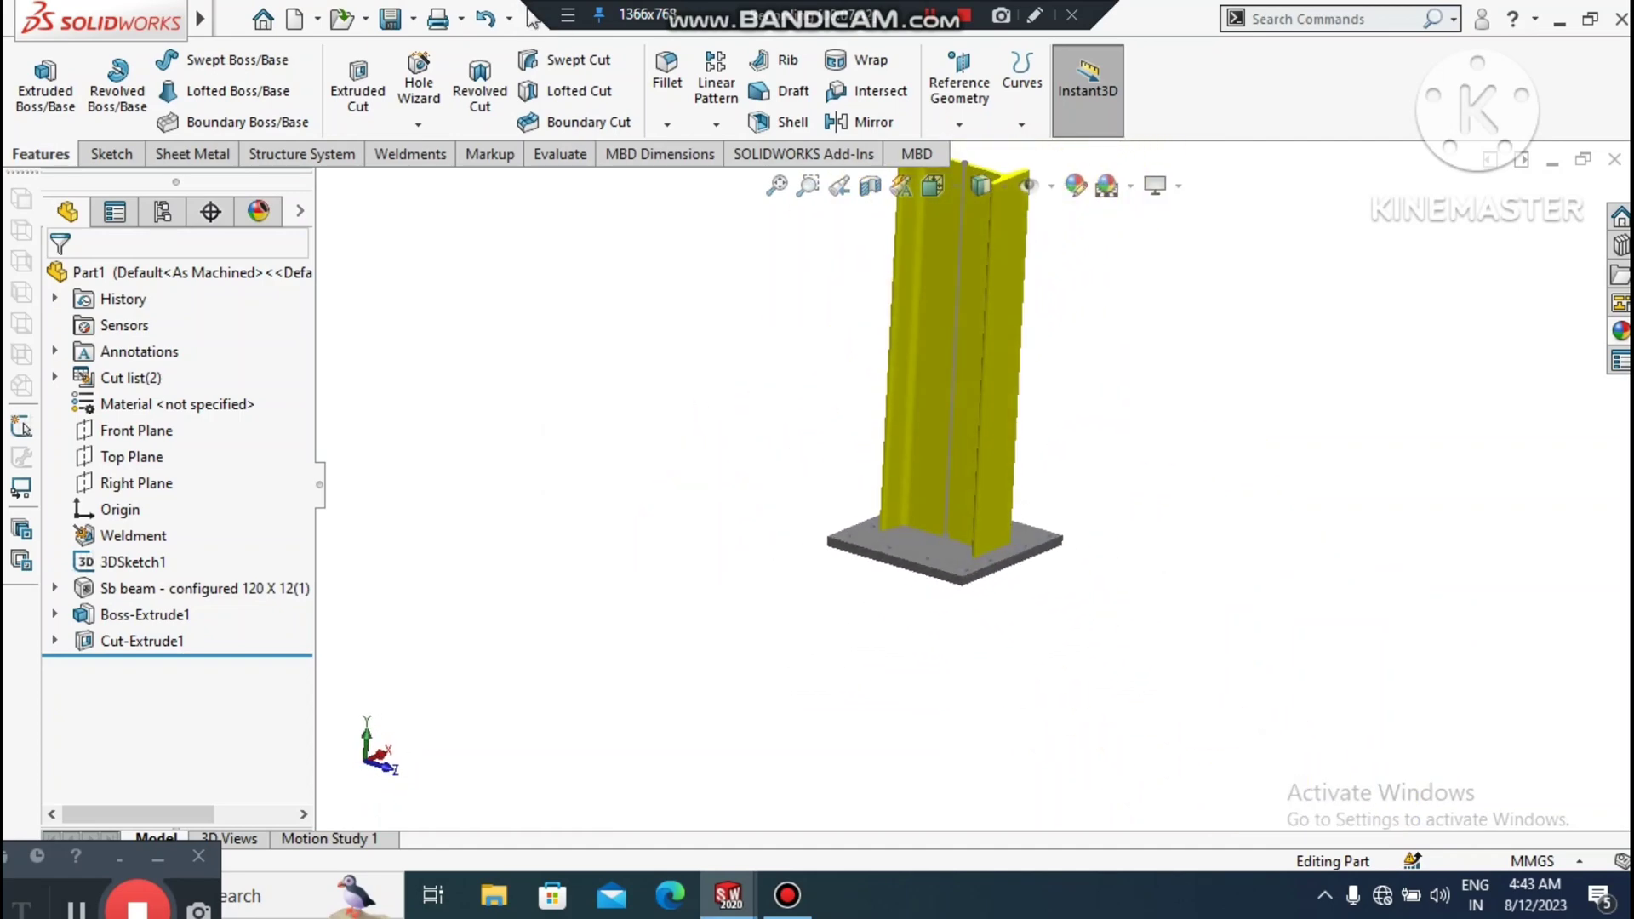
scroll(1068, 587, up, 5)
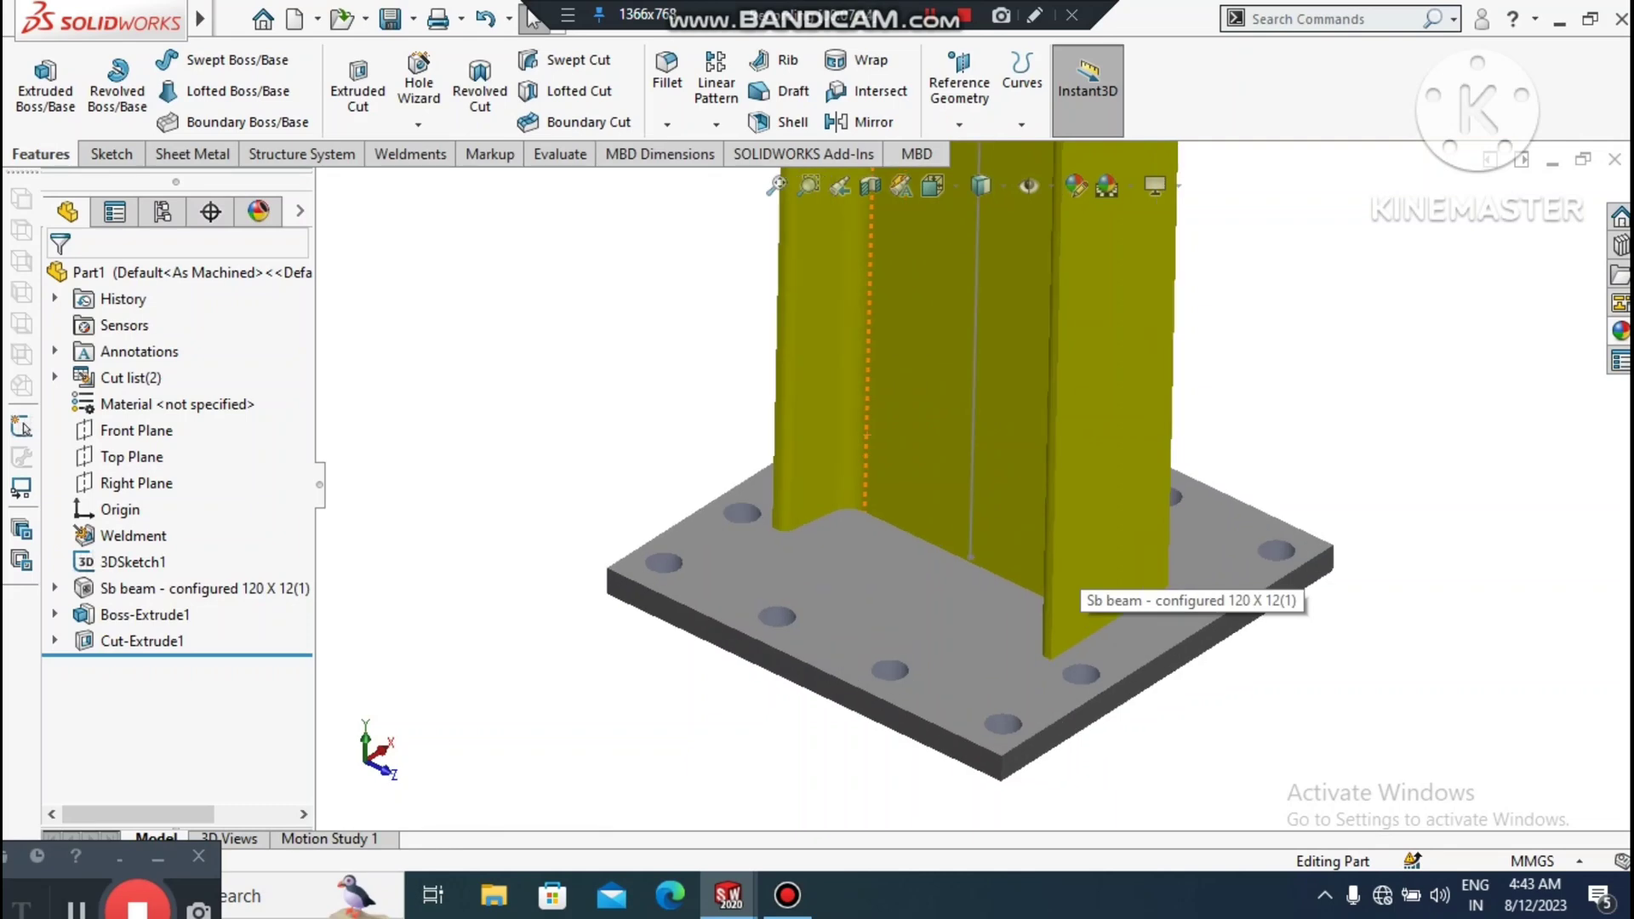
- Start a gusset with the base plate's upper face and the beam's web face as supporting faces
scroll(977, 469, up, 2)
click(1260, 325)
scroll(946, 499, up, 1)
scroll(1039, 524, down, 2)
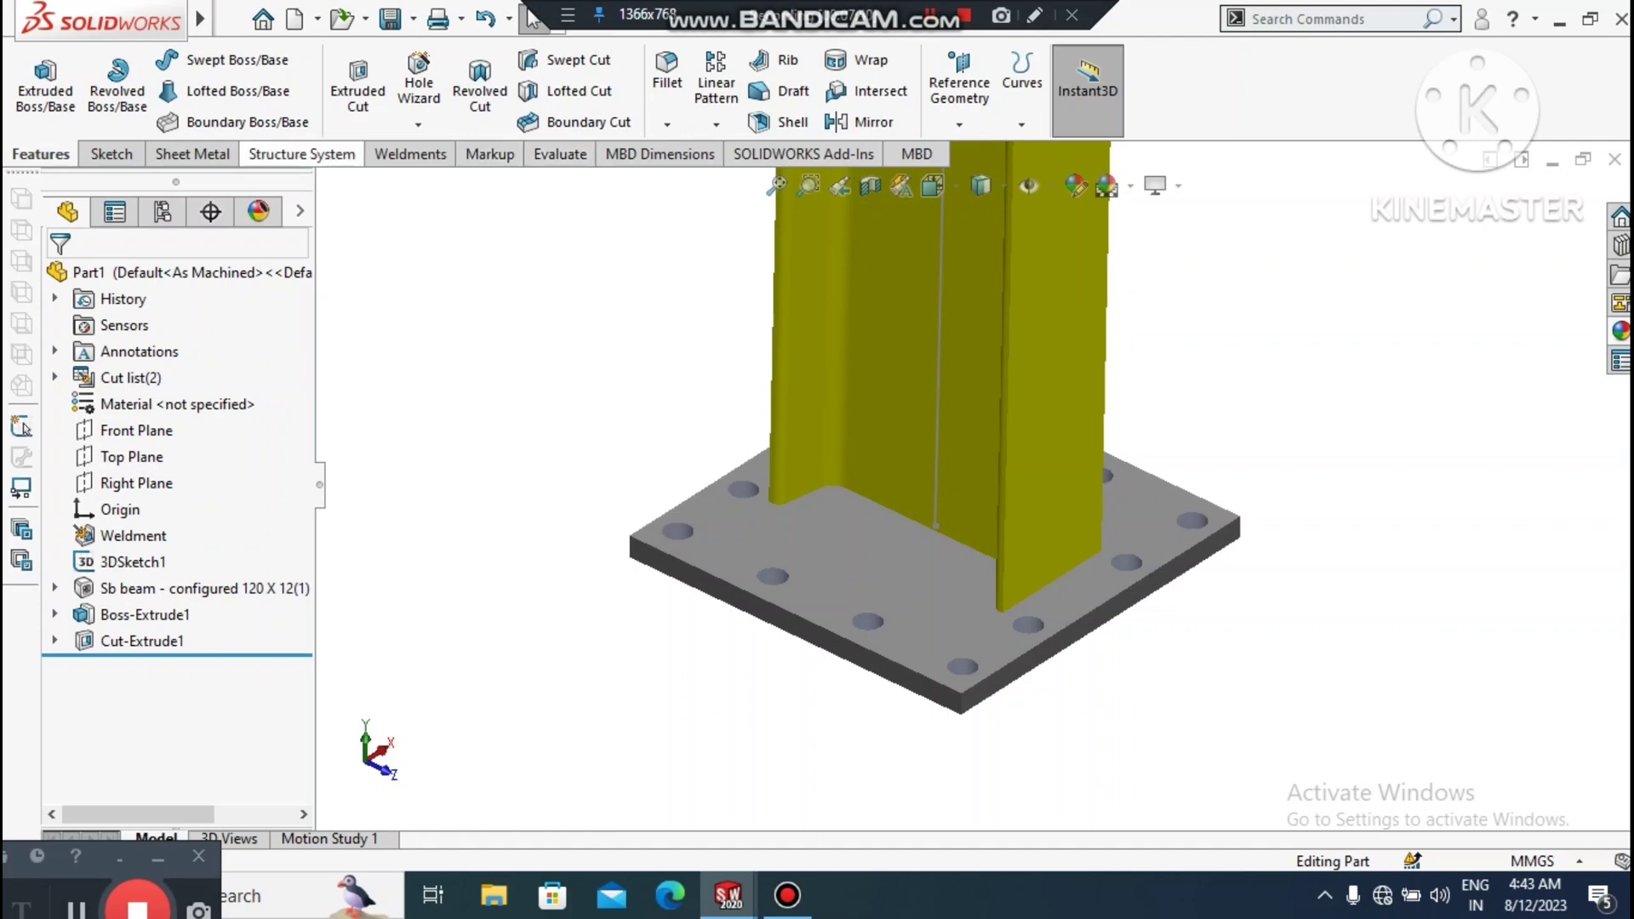
click(409, 154)
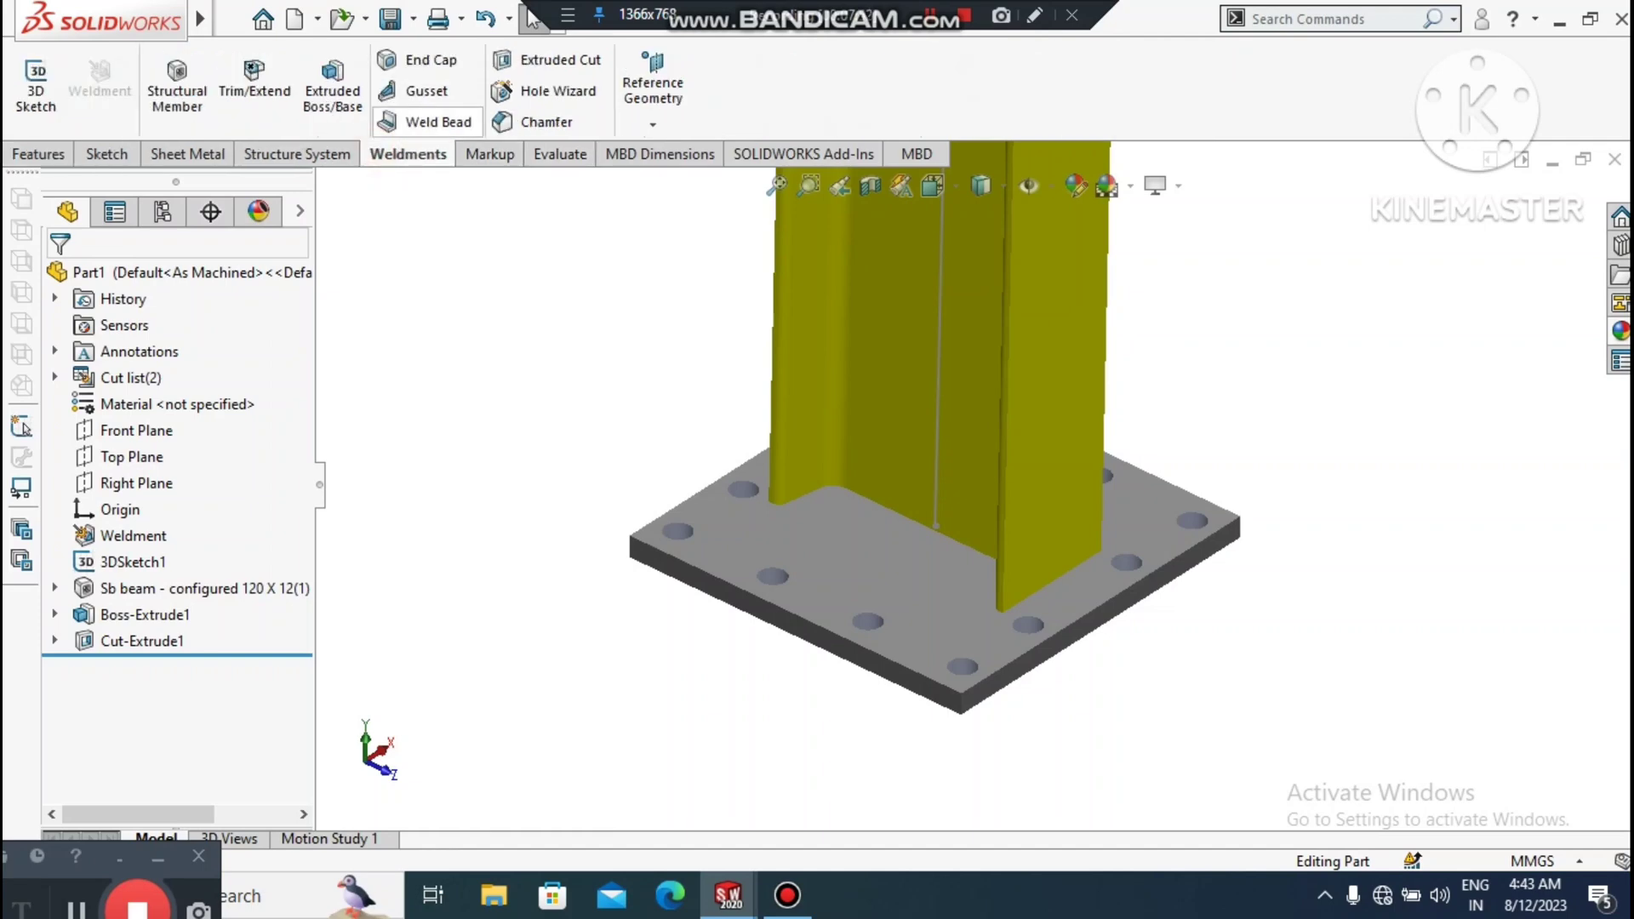
click(426, 91)
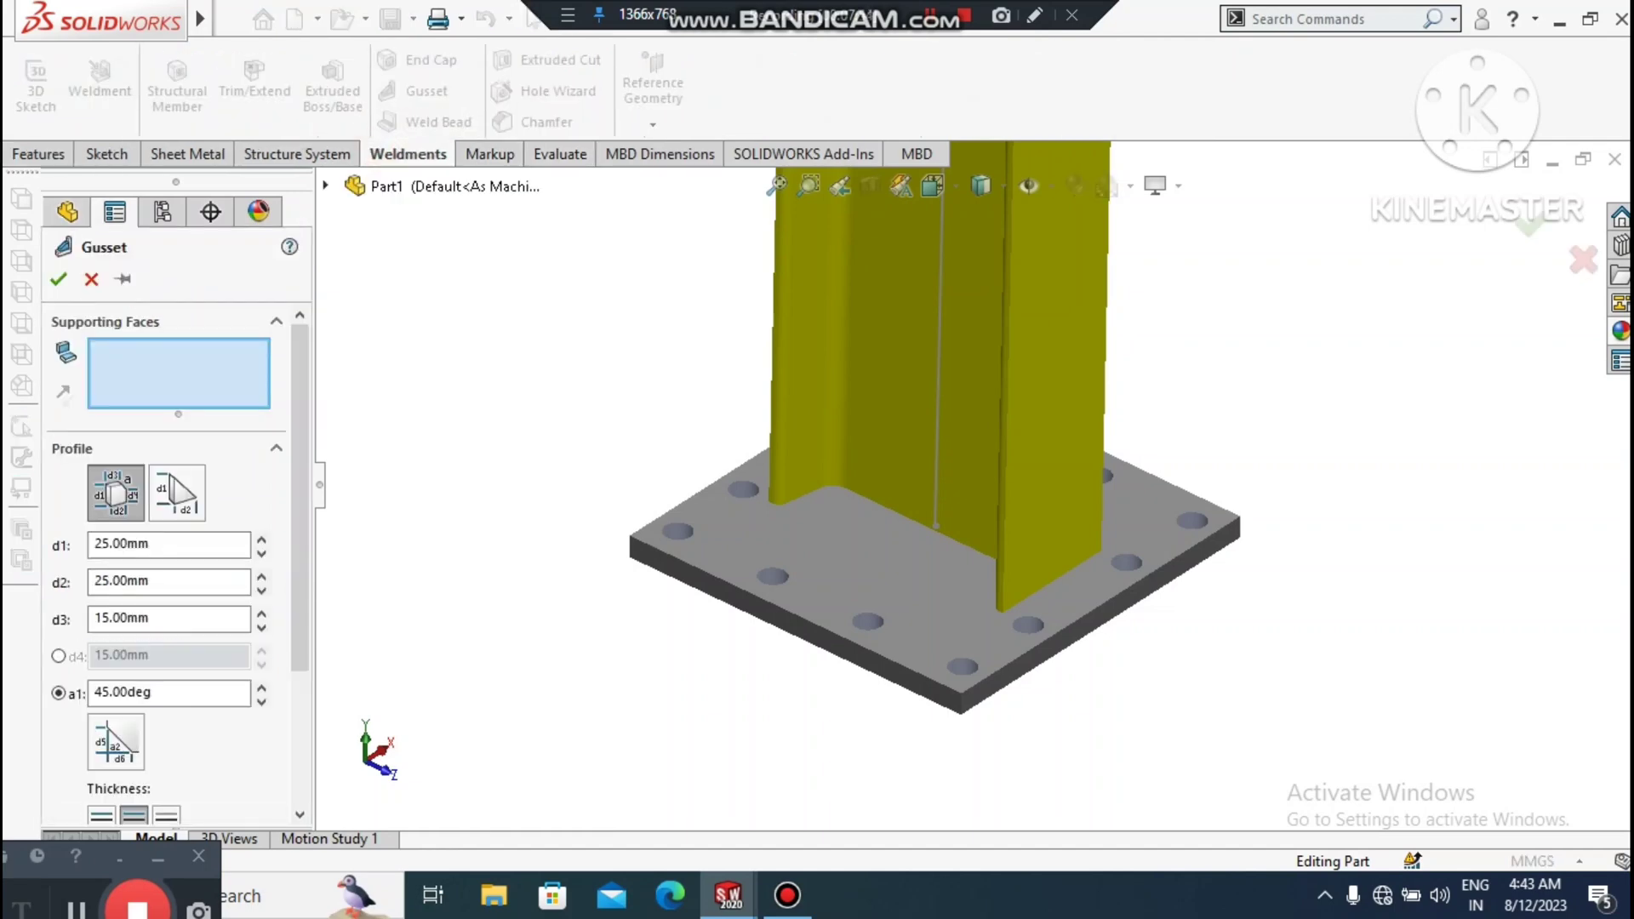
click(846, 576)
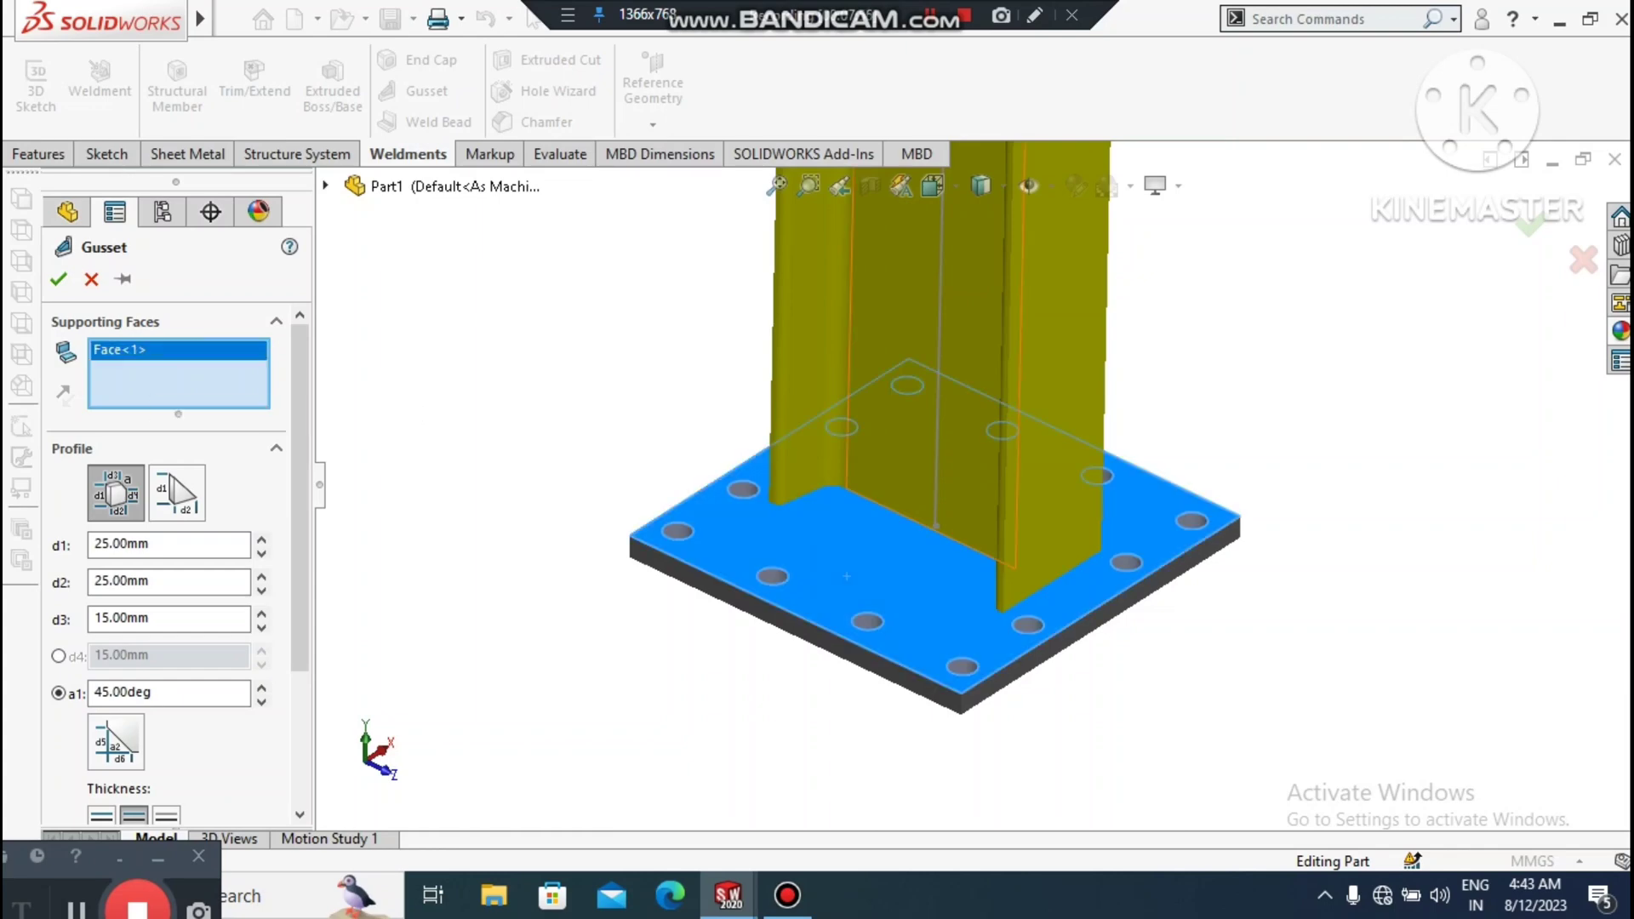
click(898, 462)
scroll(896, 524, down, 6)
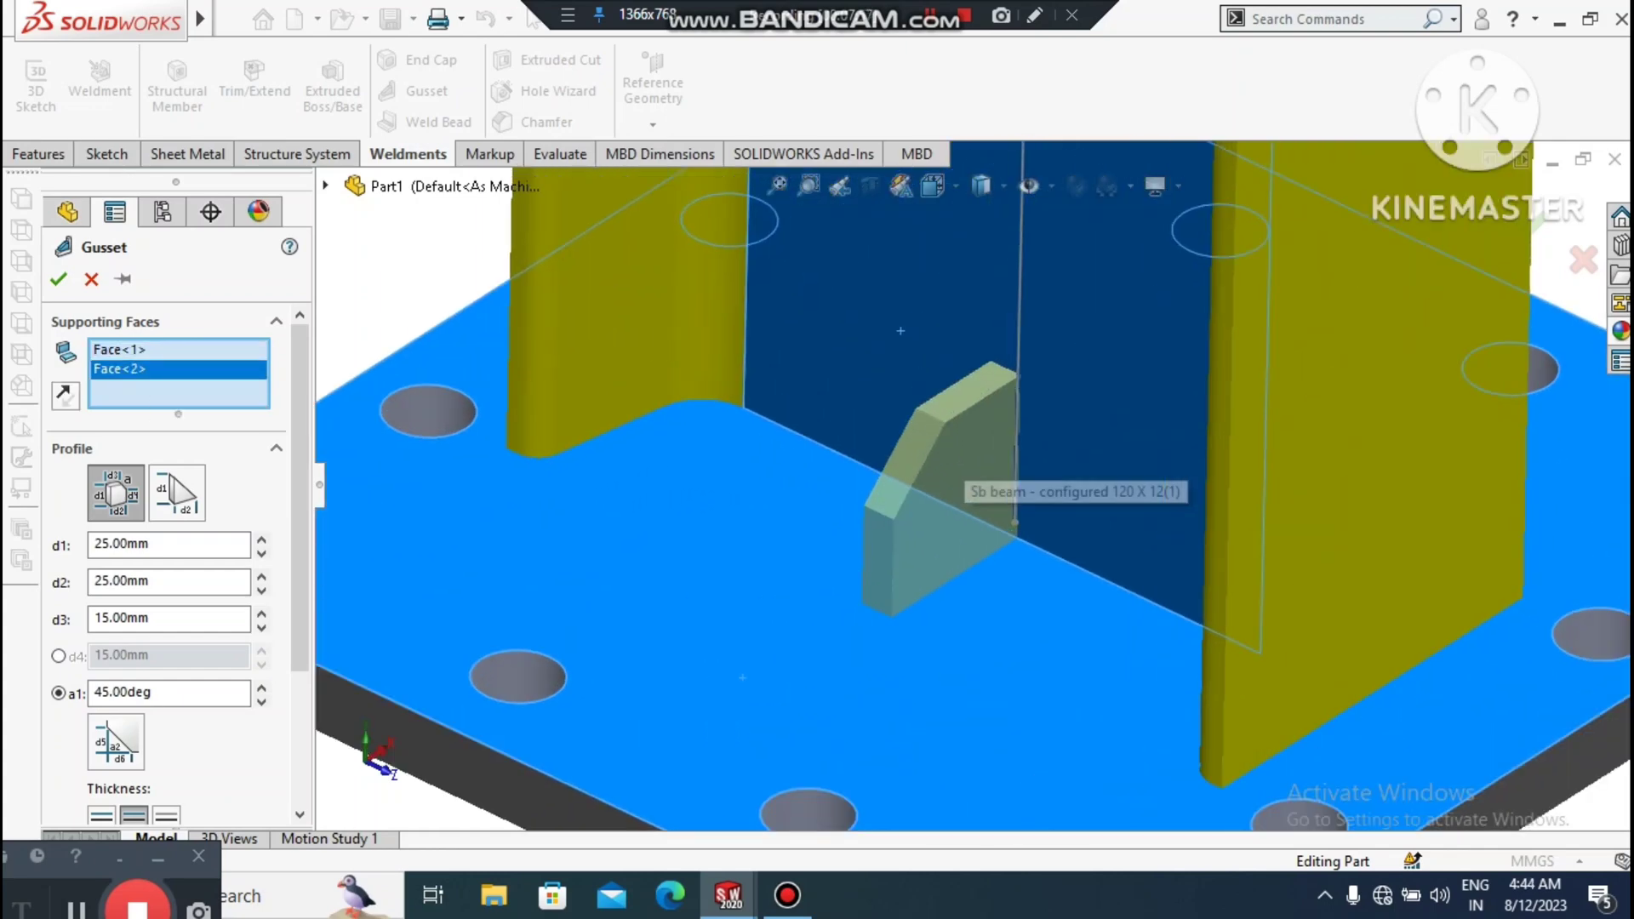
- Set the web gusset's profile distances d1 to 75 mm and d2 to 77.5 mm and create it
scroll(954, 470, up, 3)
scroll(955, 470, down, 2)
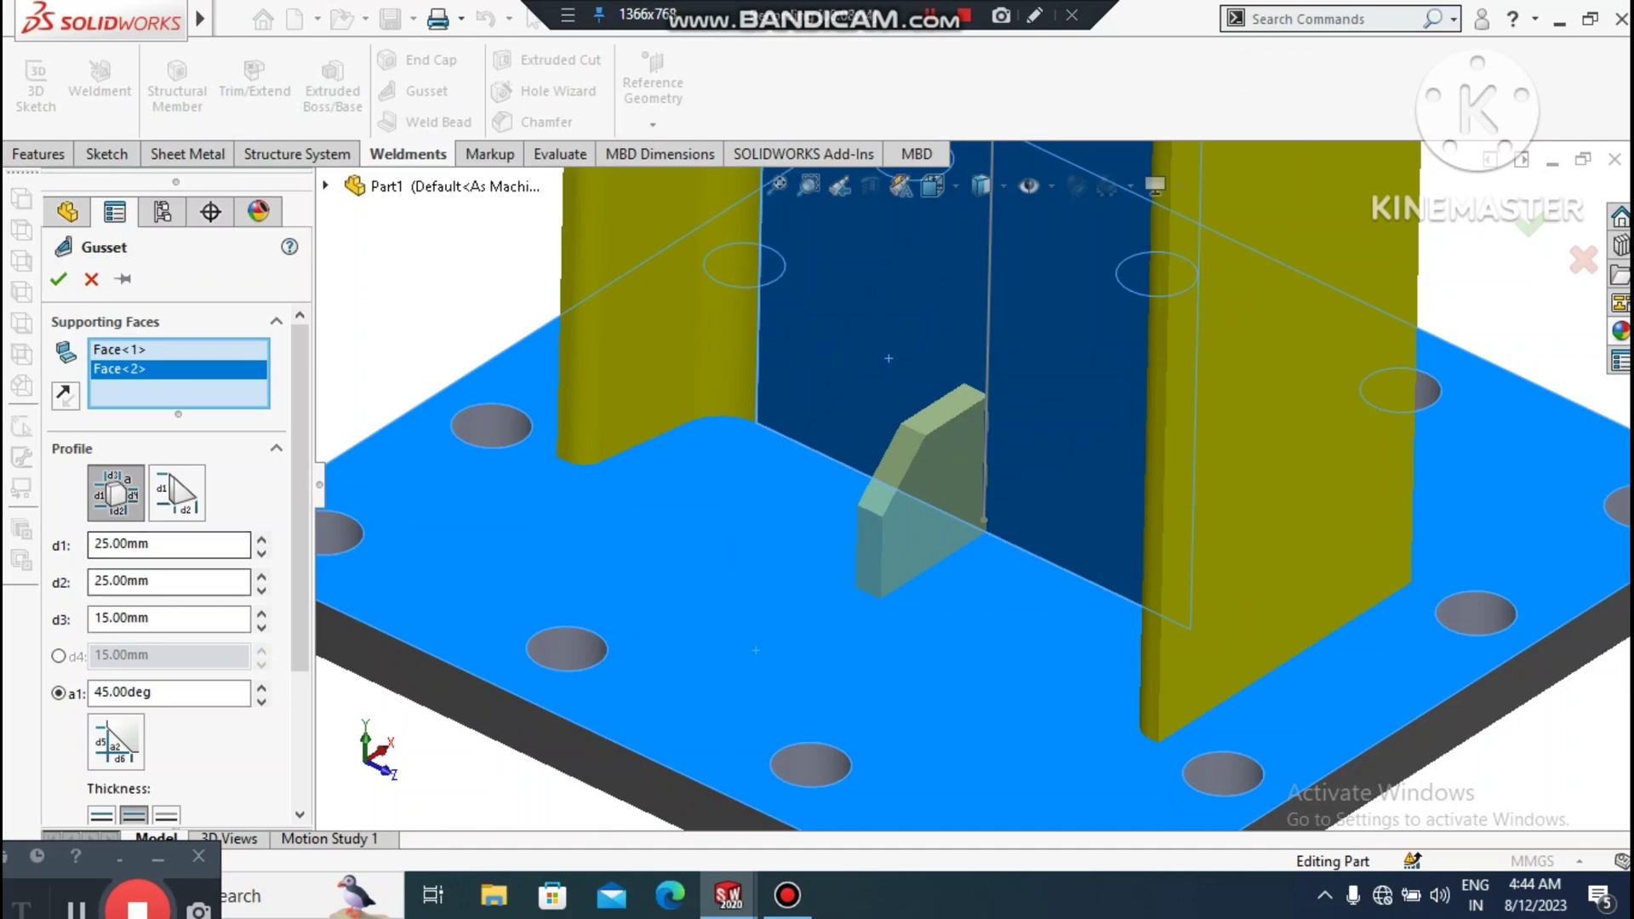
double_click(177, 548)
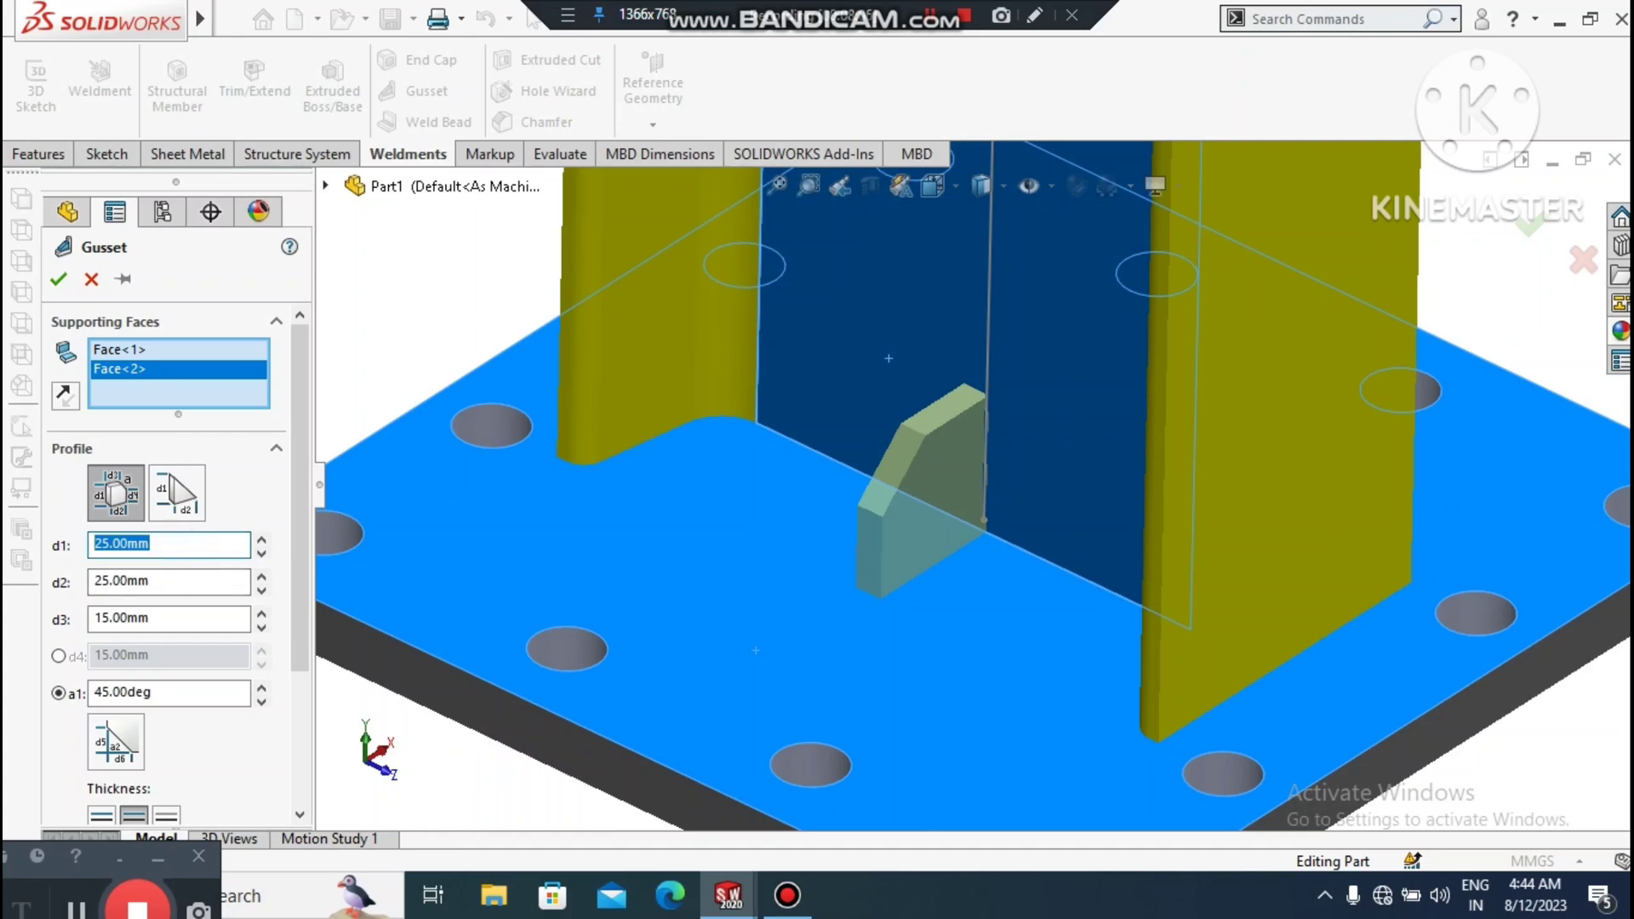
key(Return)
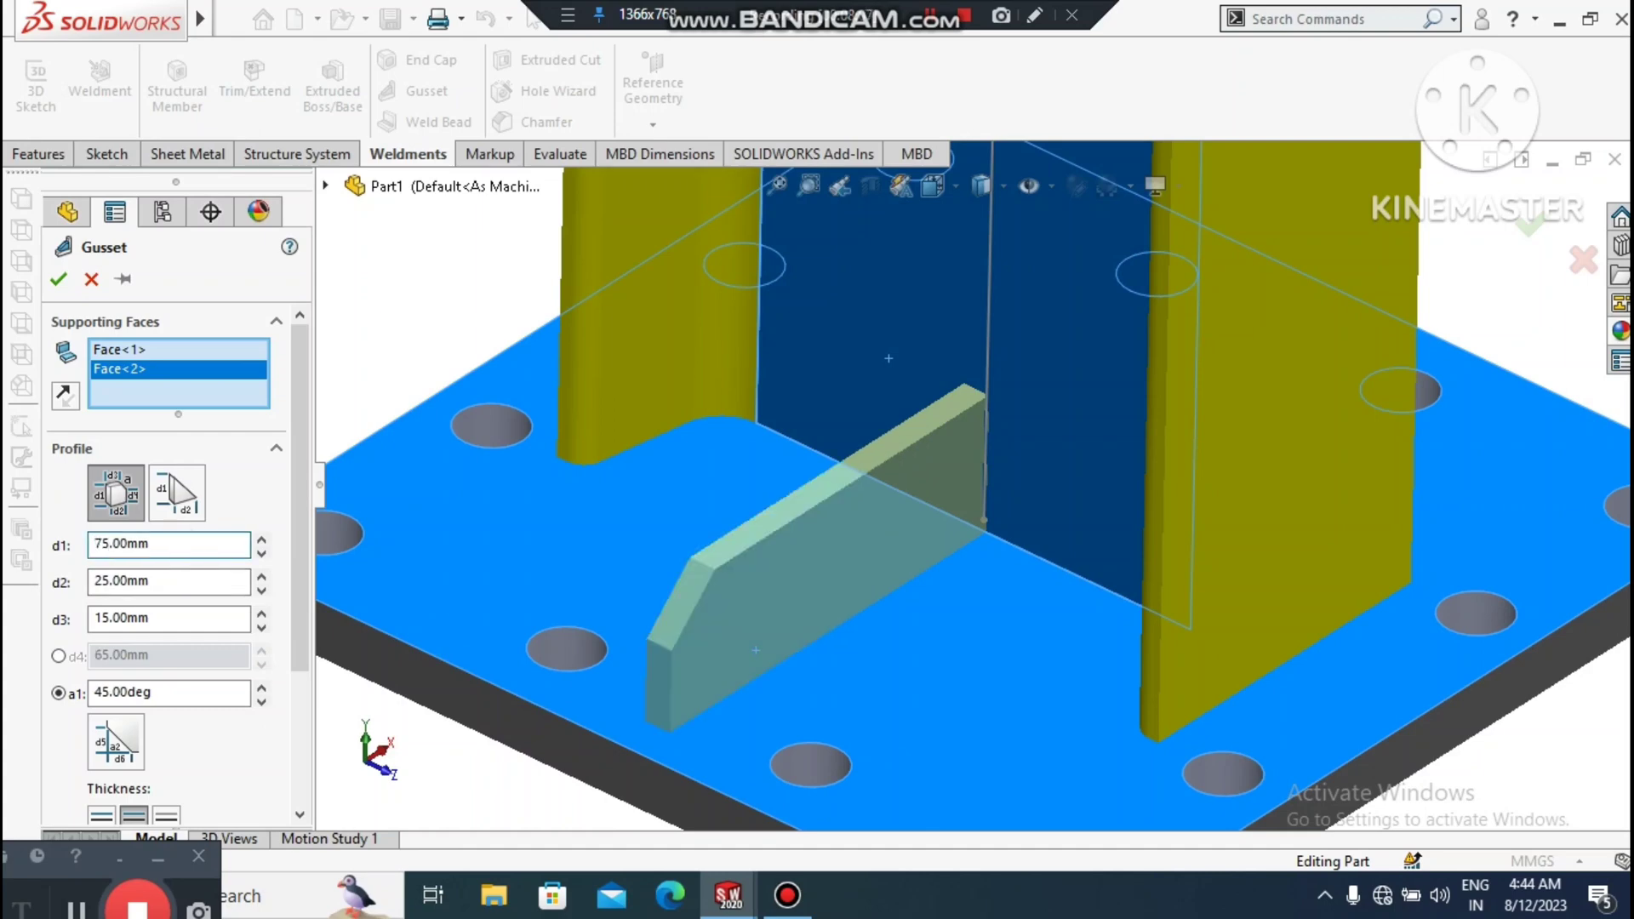
click(149, 585)
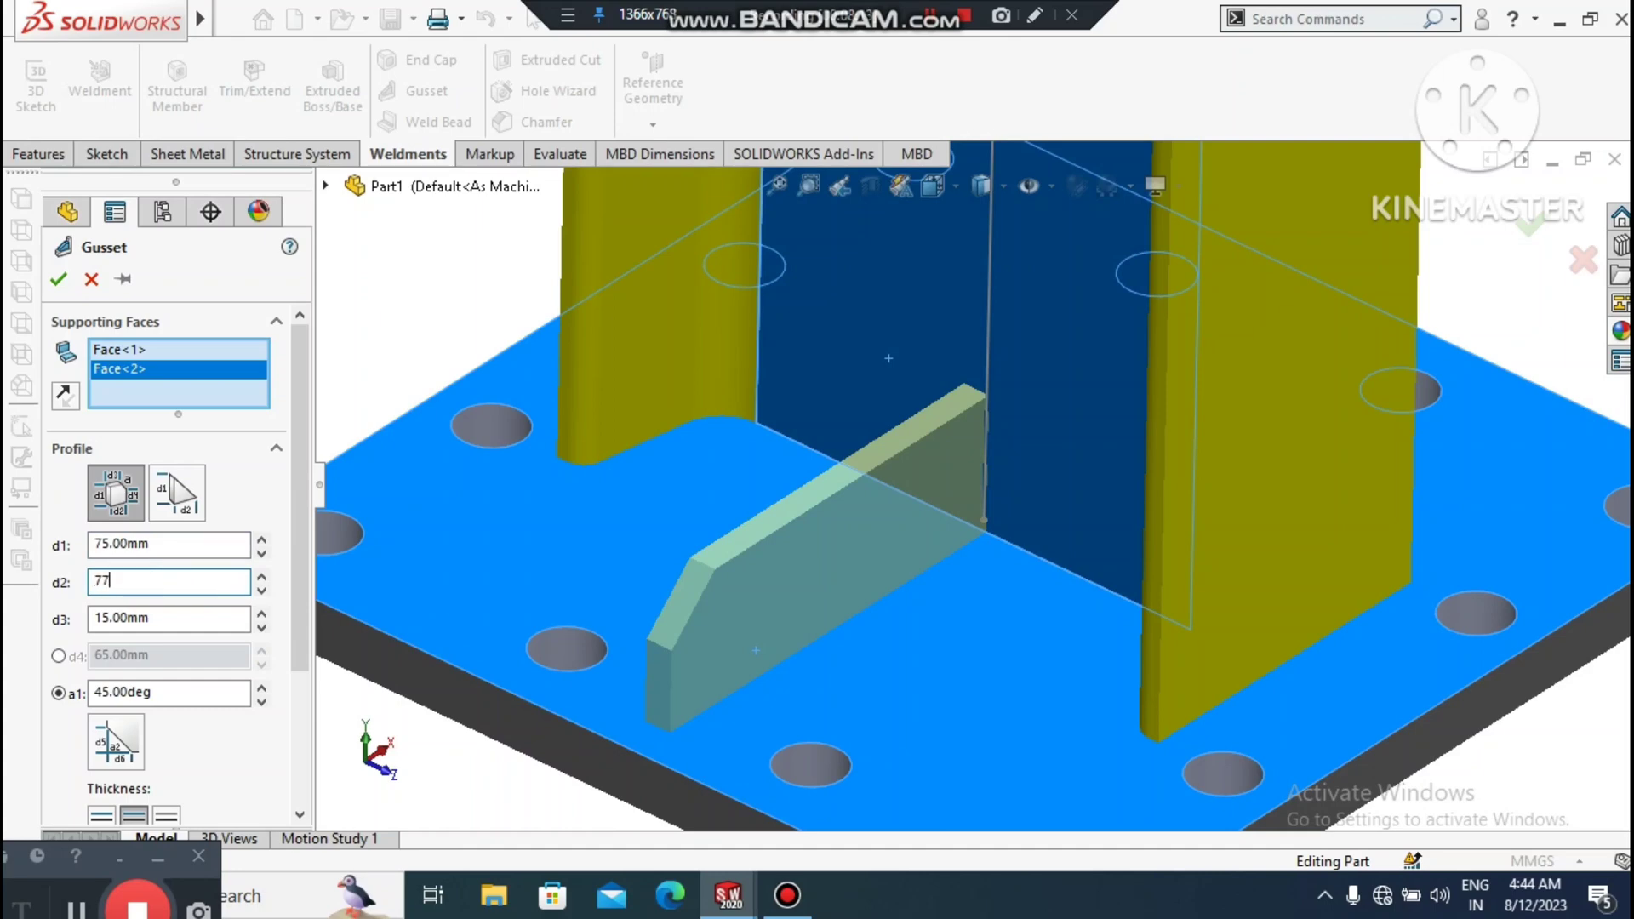
text(77.5)
key(Return)
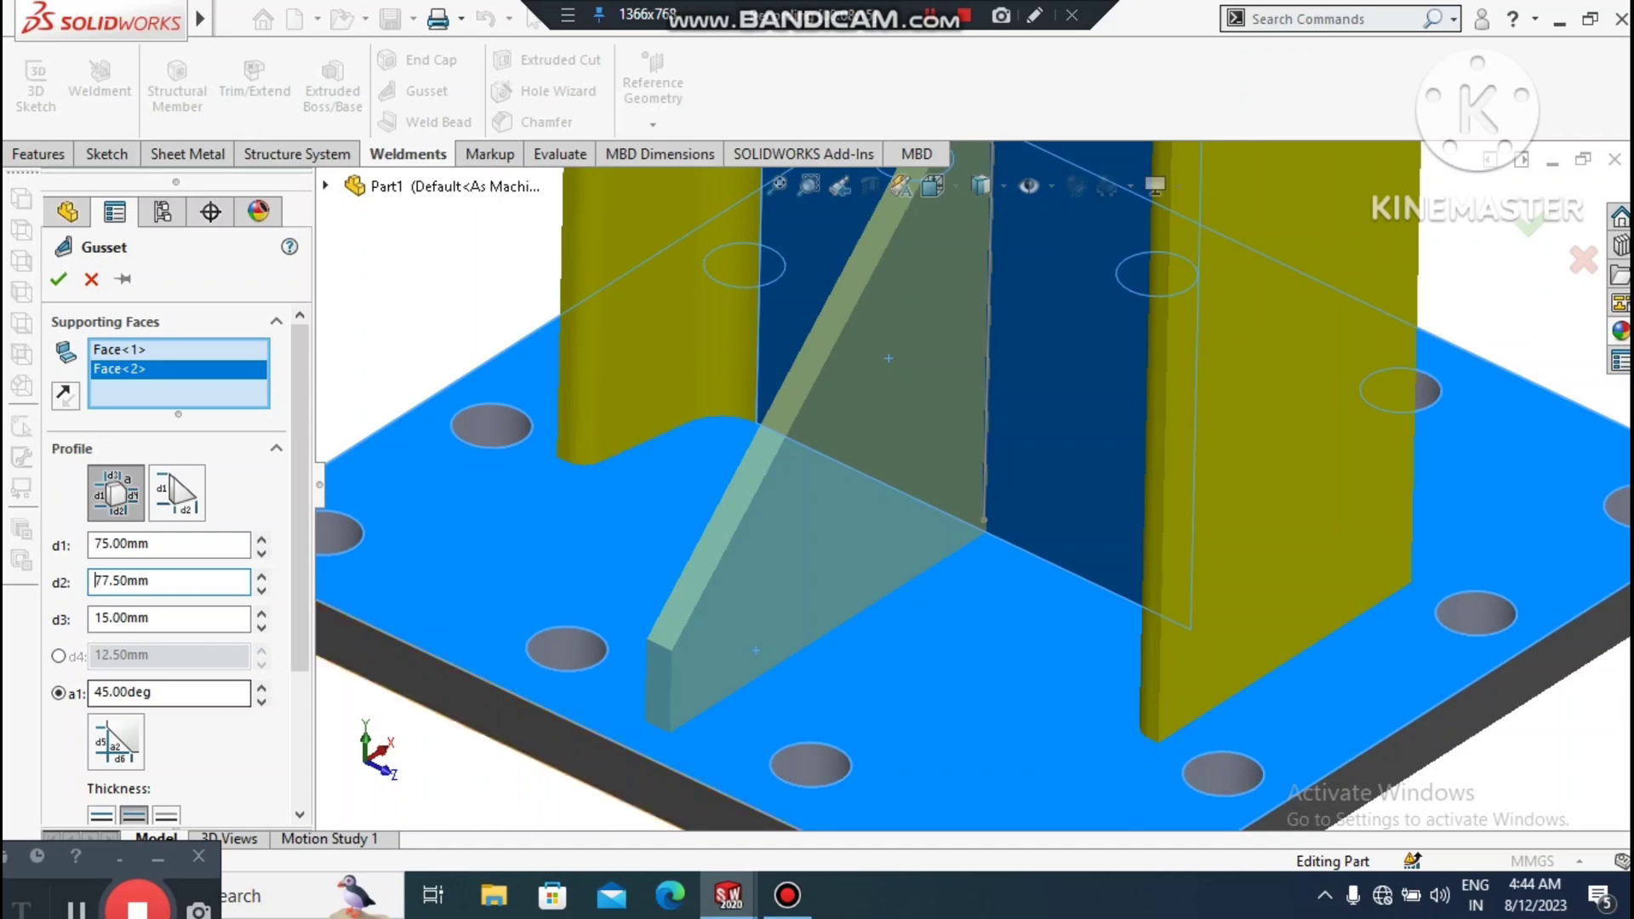
scroll(974, 485, up, 2)
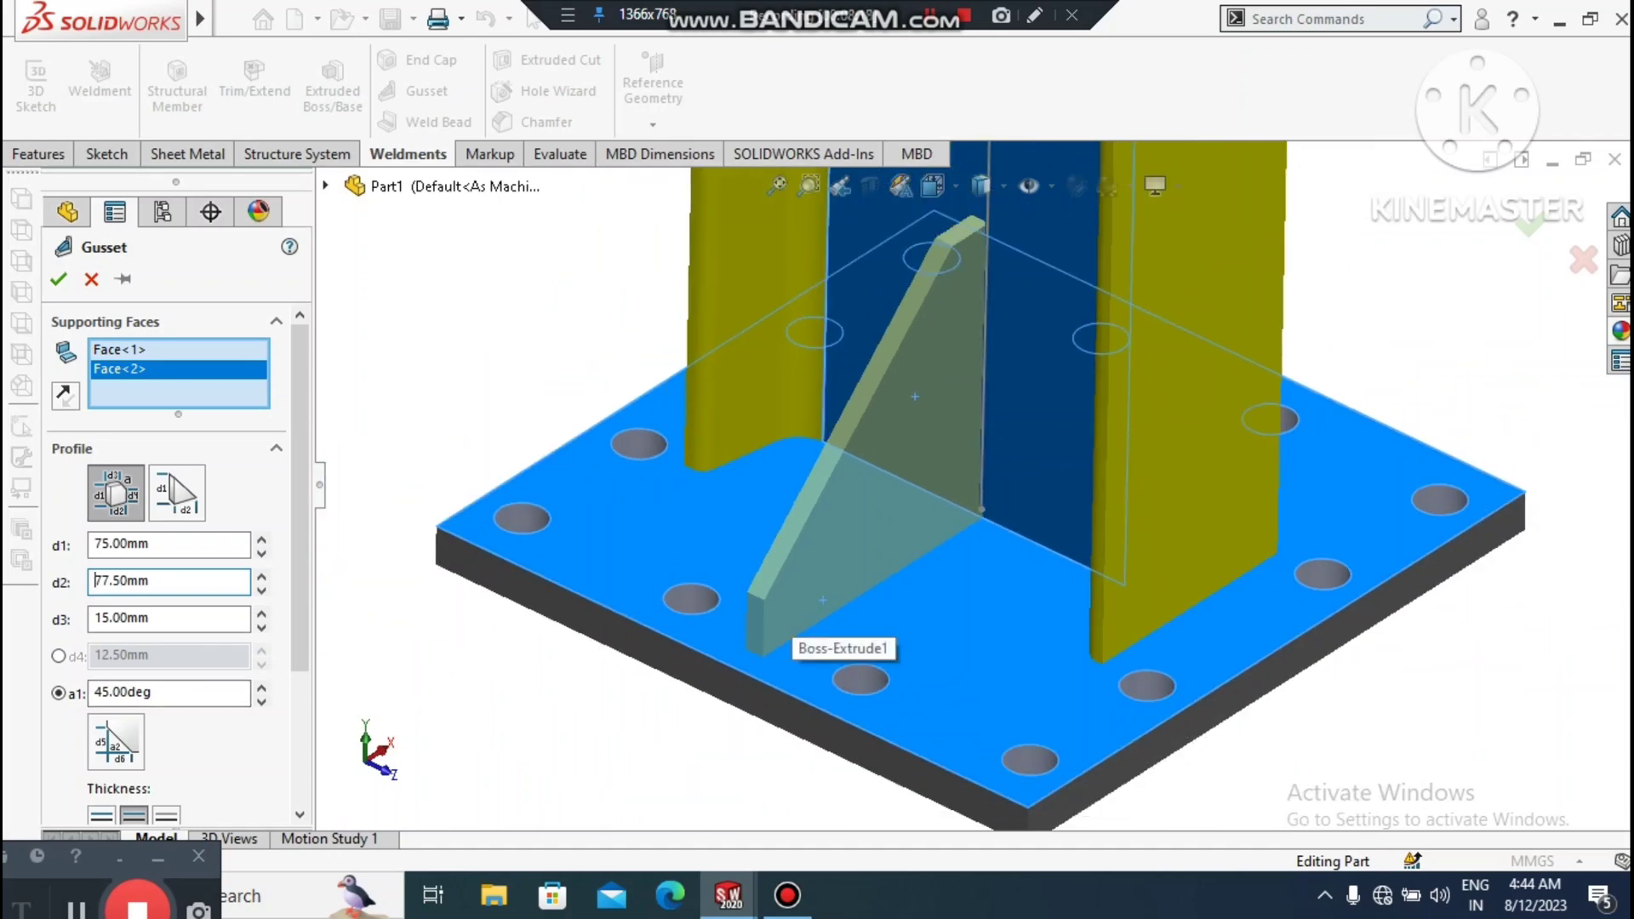
click(170, 620)
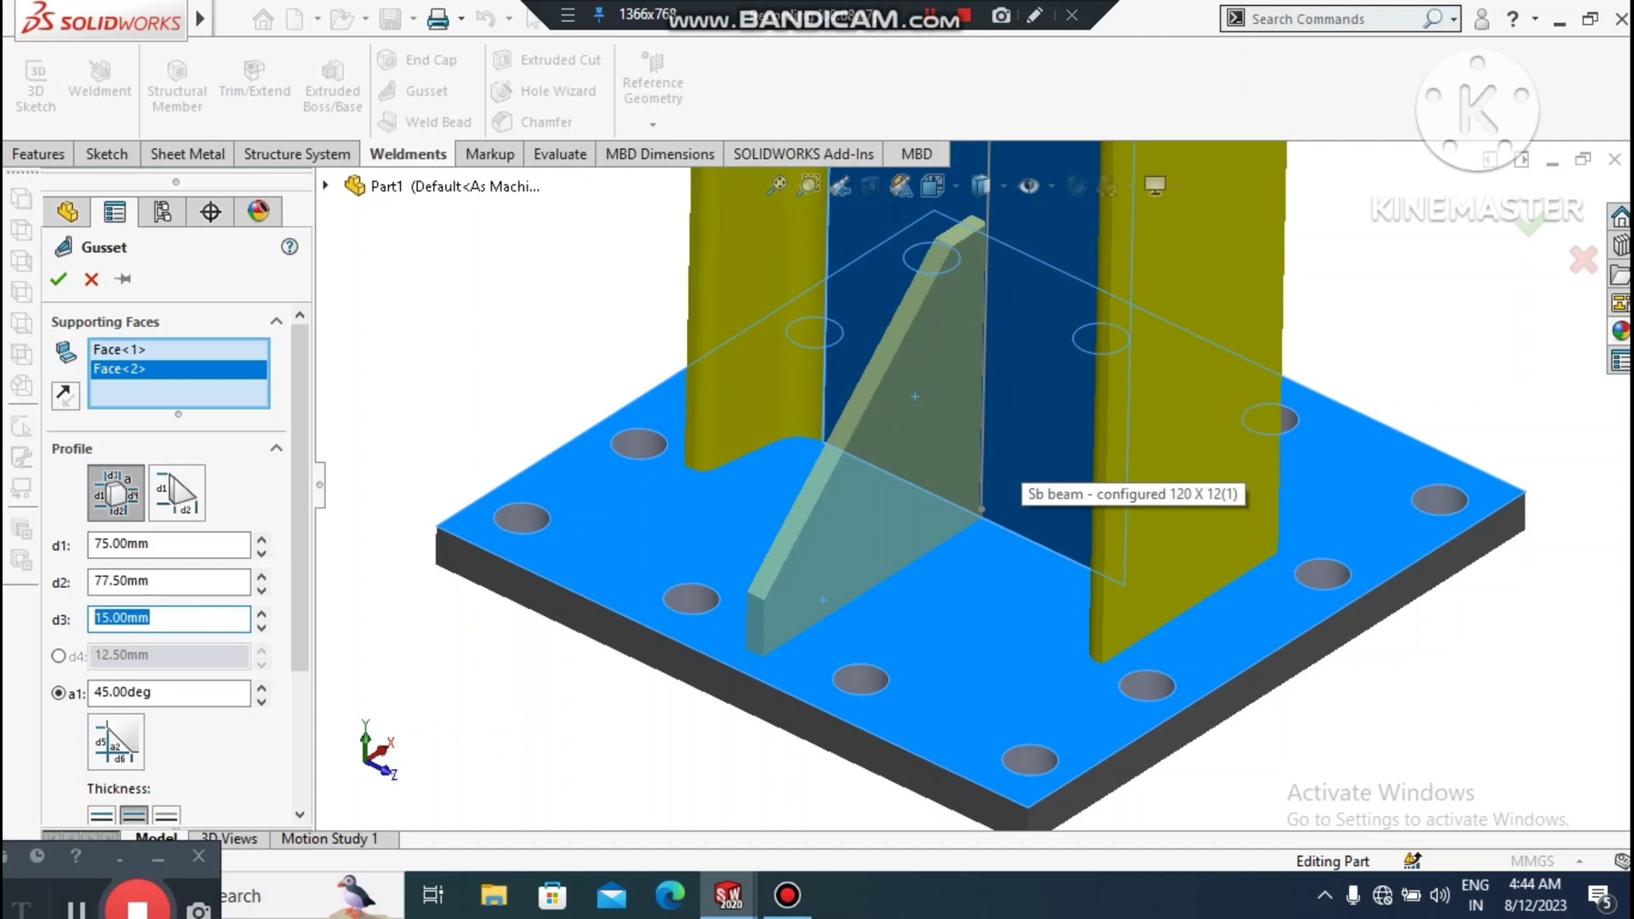
scroll(978, 494, up, 3)
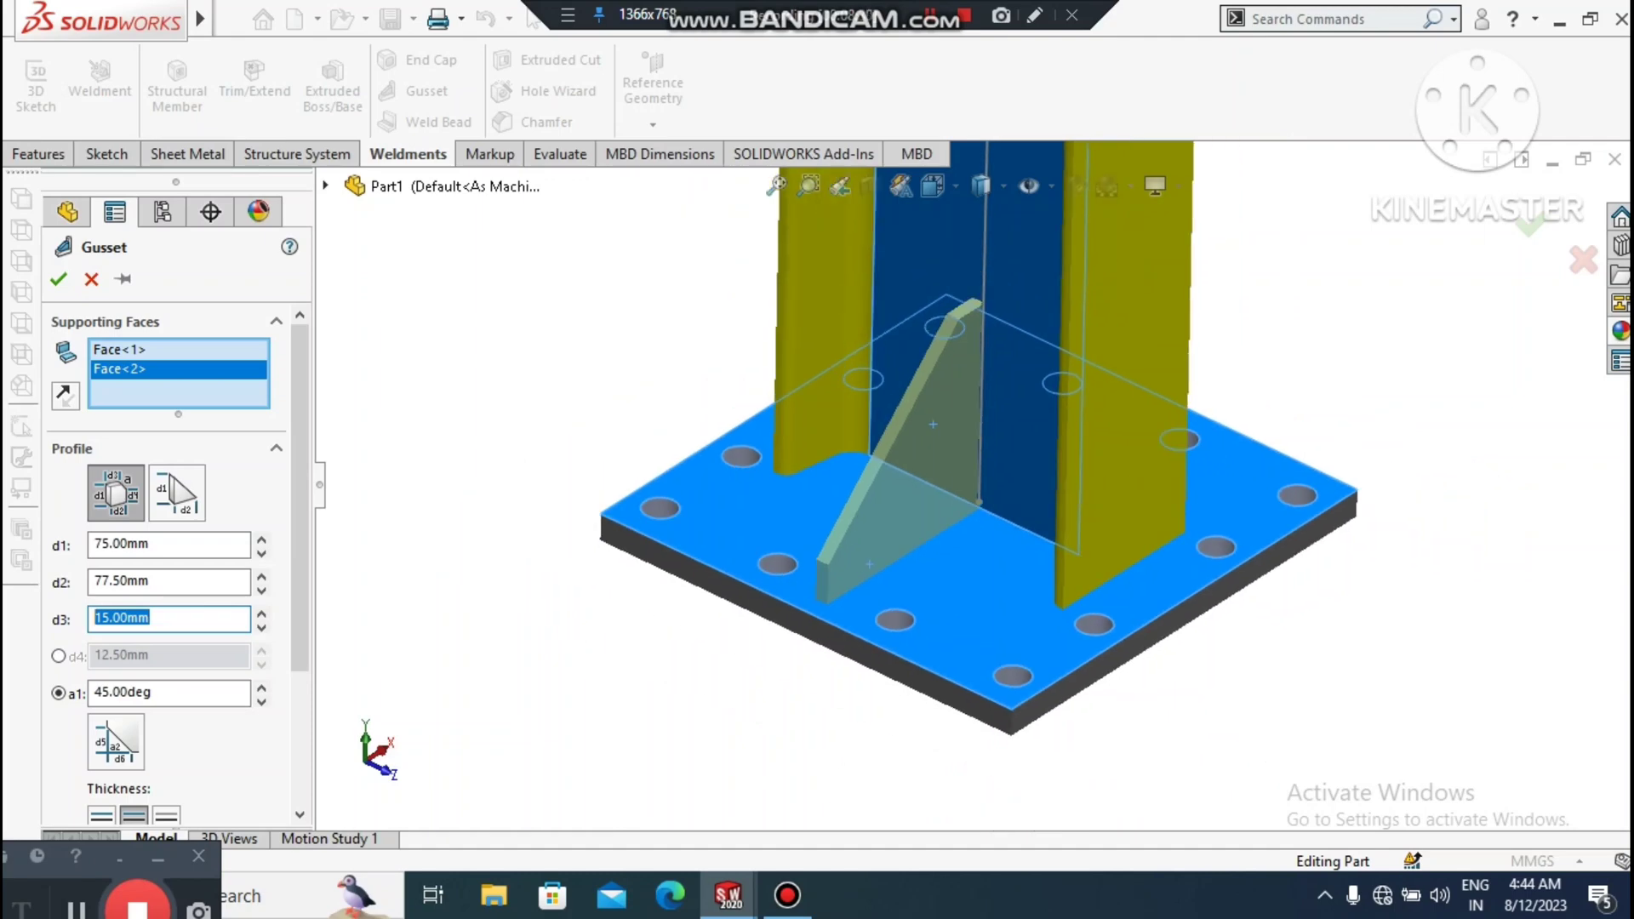
click(412, 603)
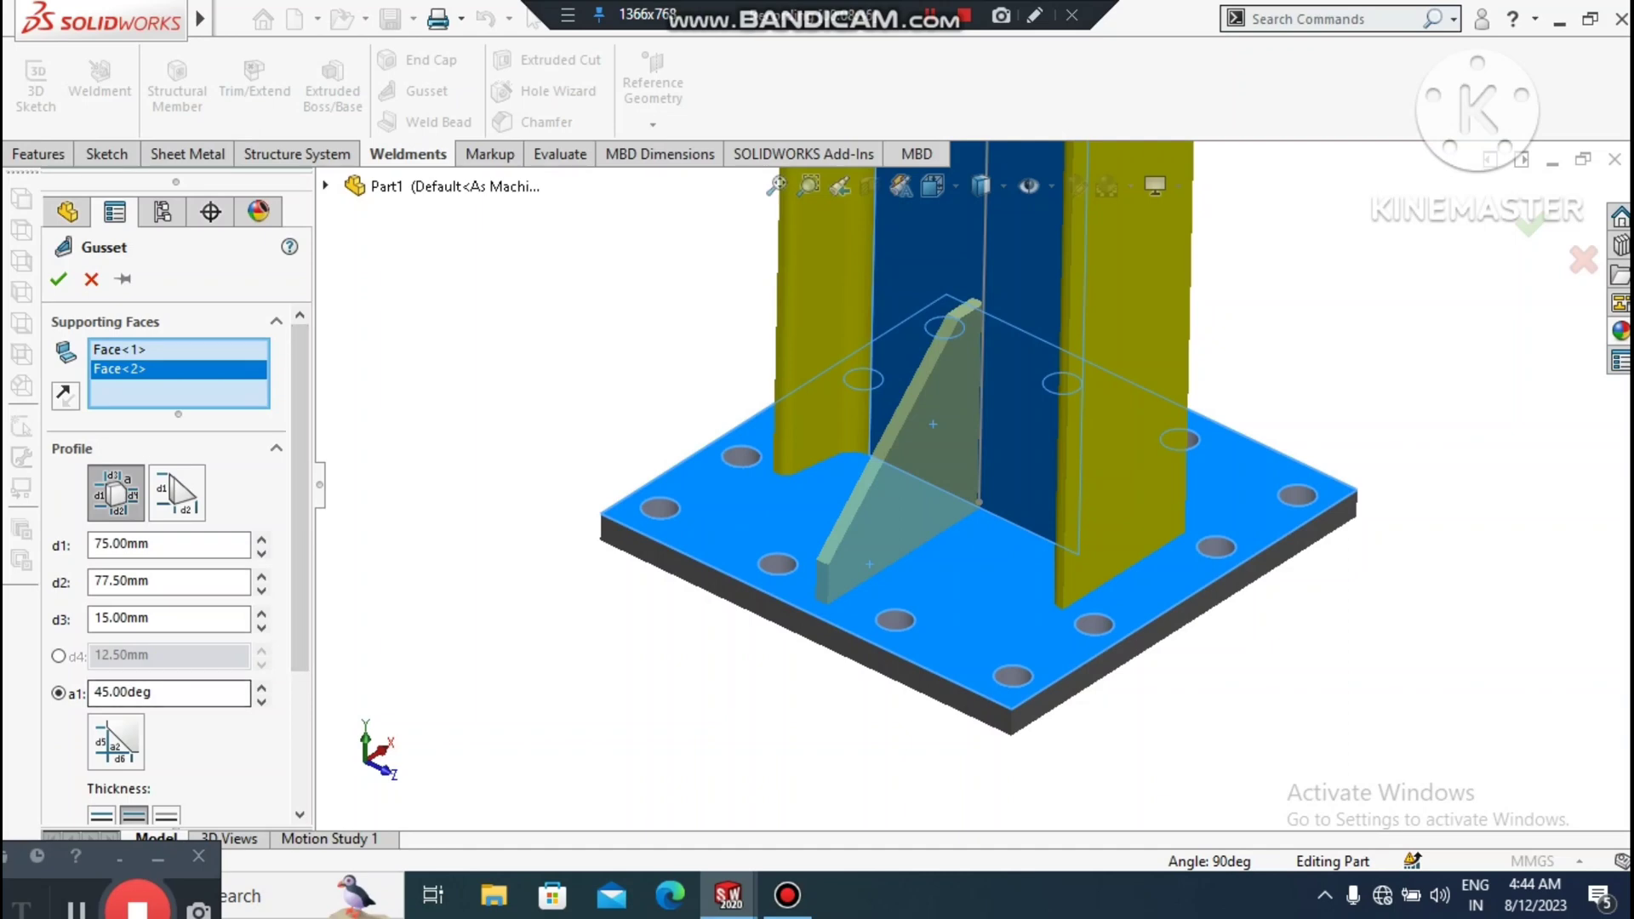
scroll(170, 562, down, 5)
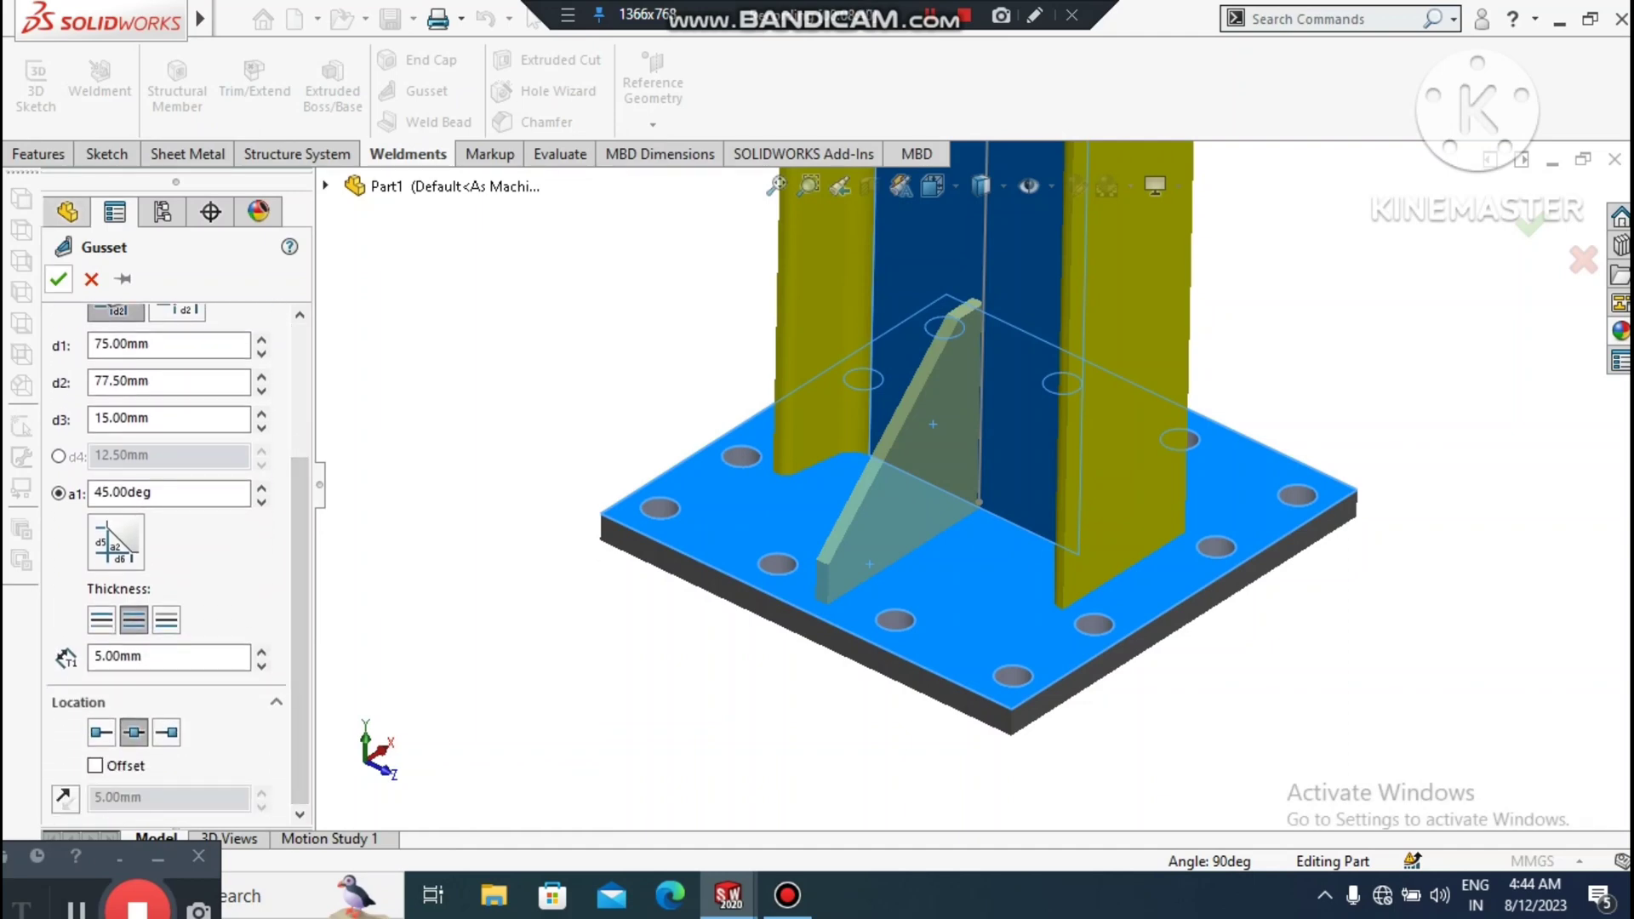
click(58, 279)
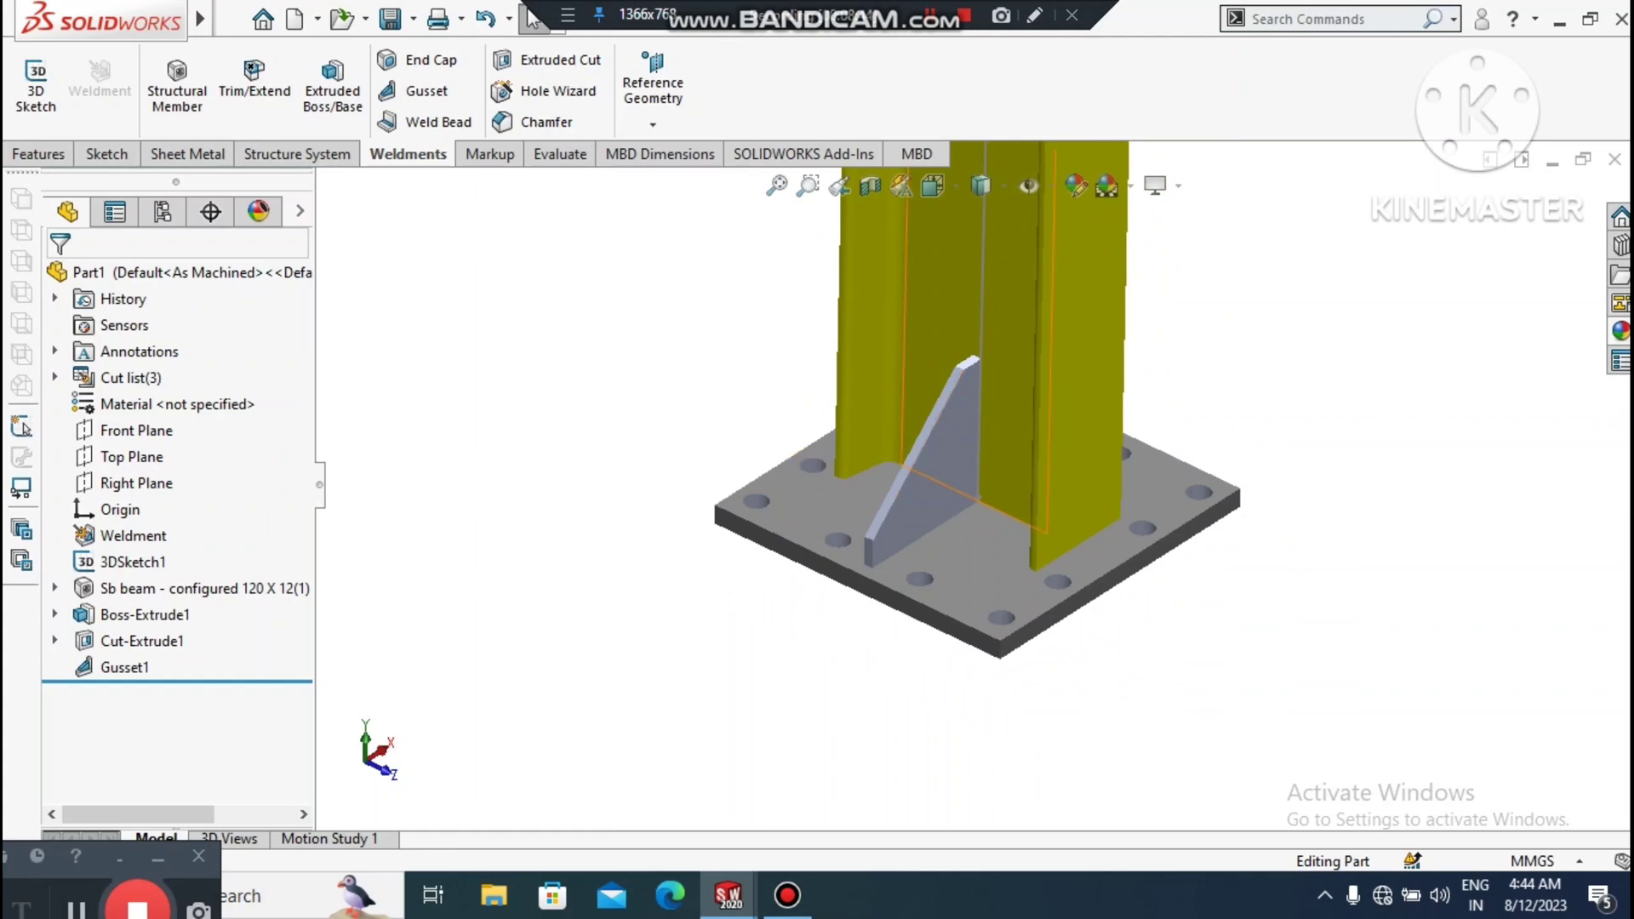
right_click(951, 468)
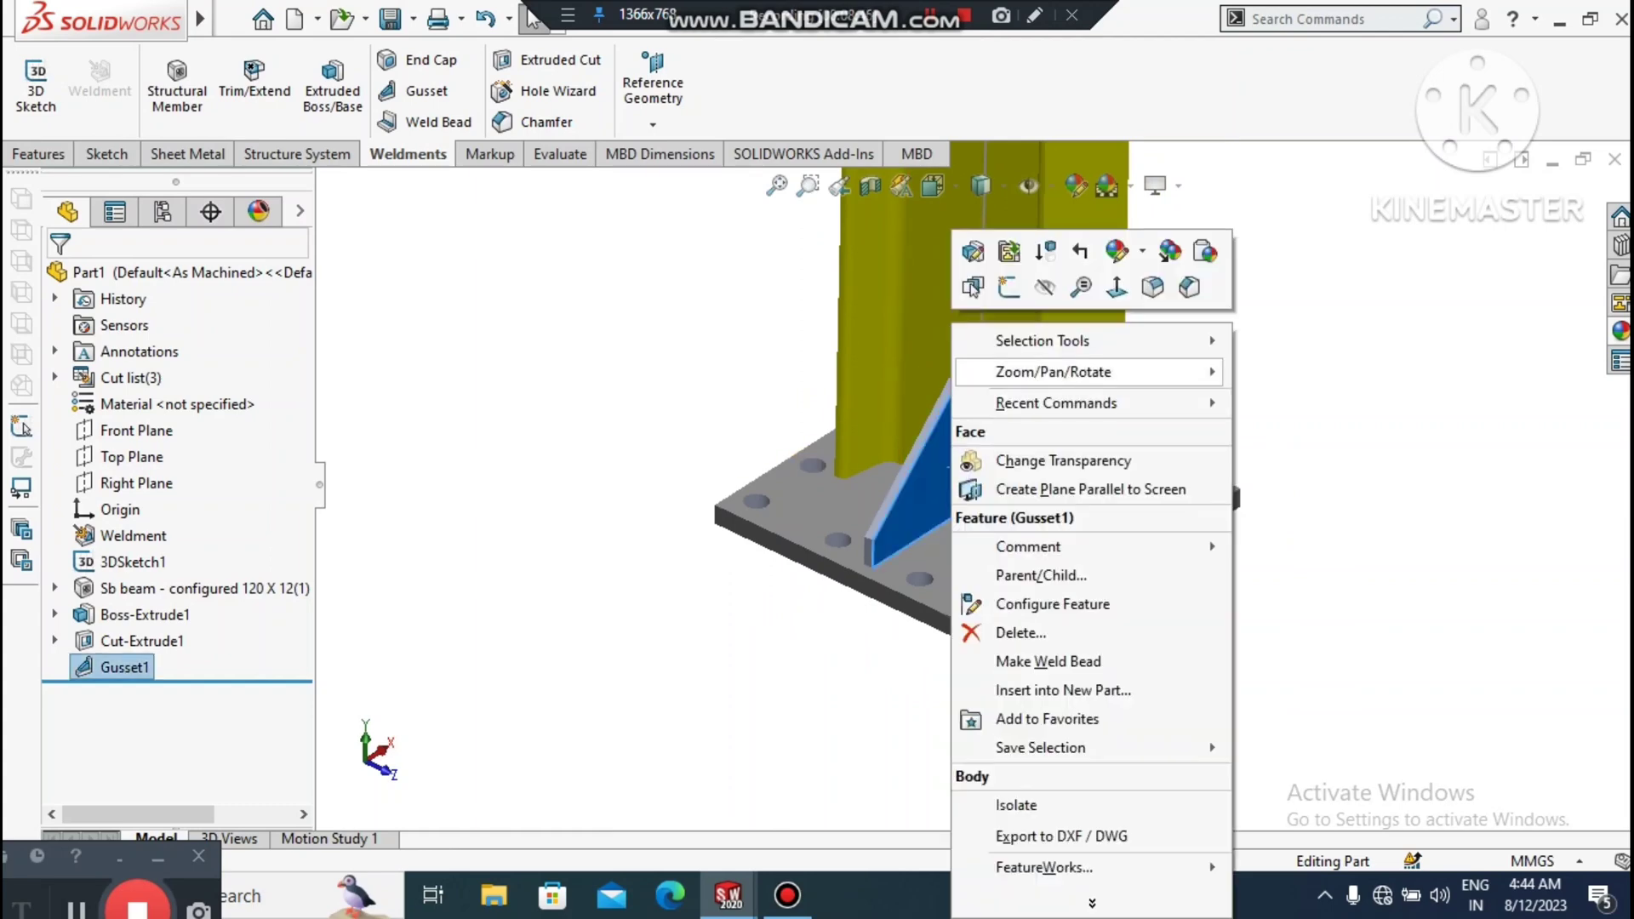
click(575, 459)
scroll(575, 459, up, 2)
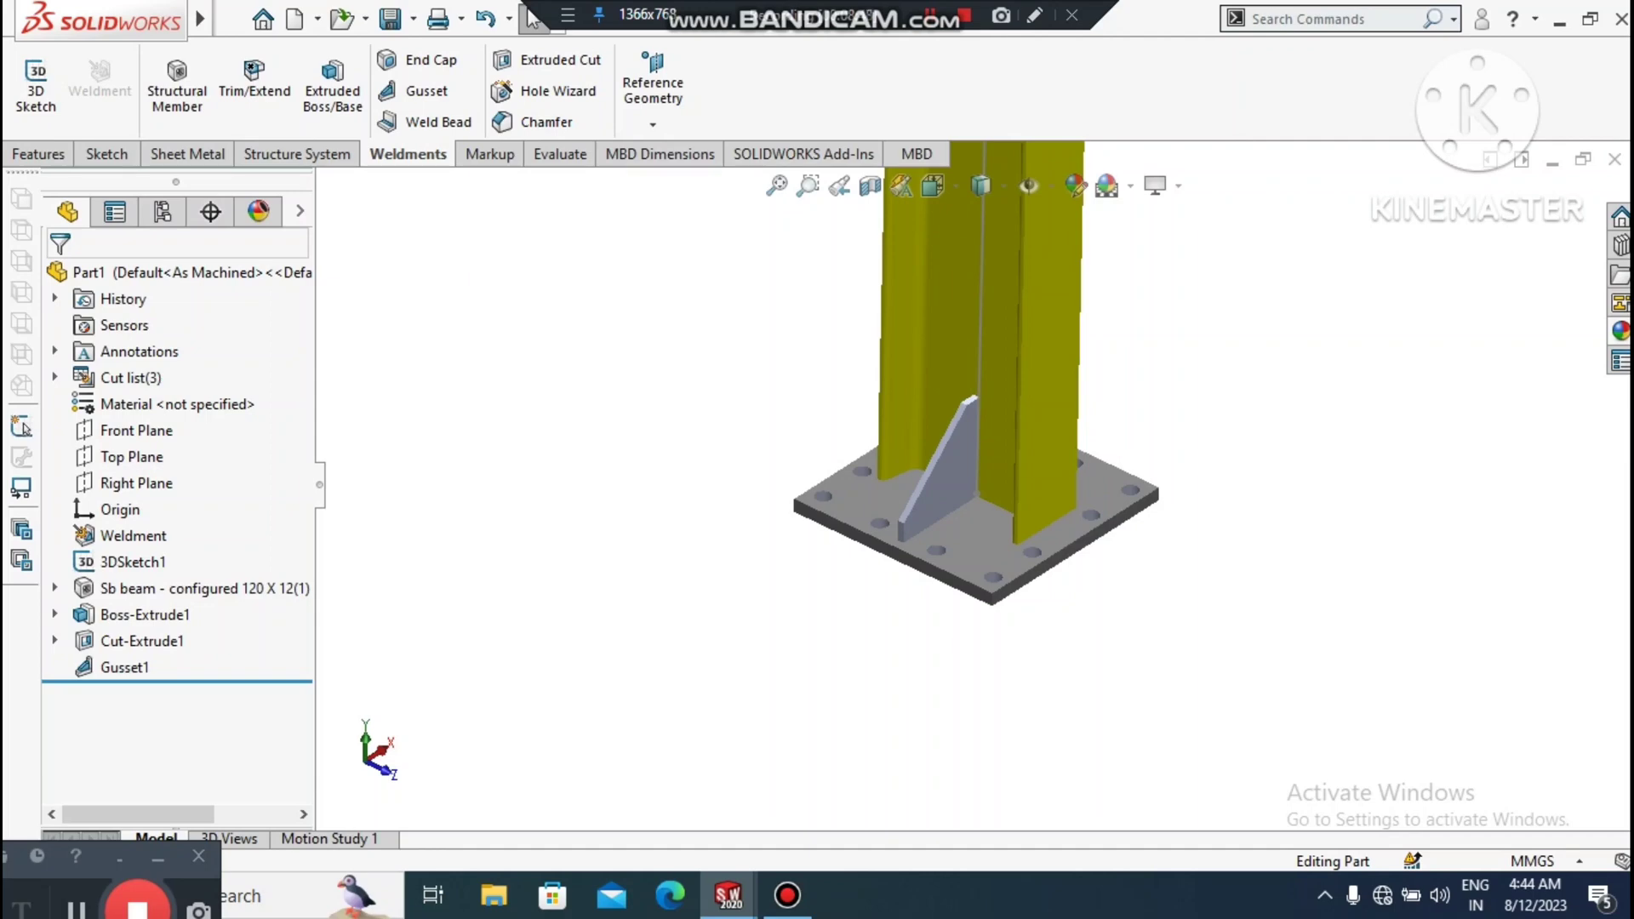
scroll(1093, 341, down, 2)
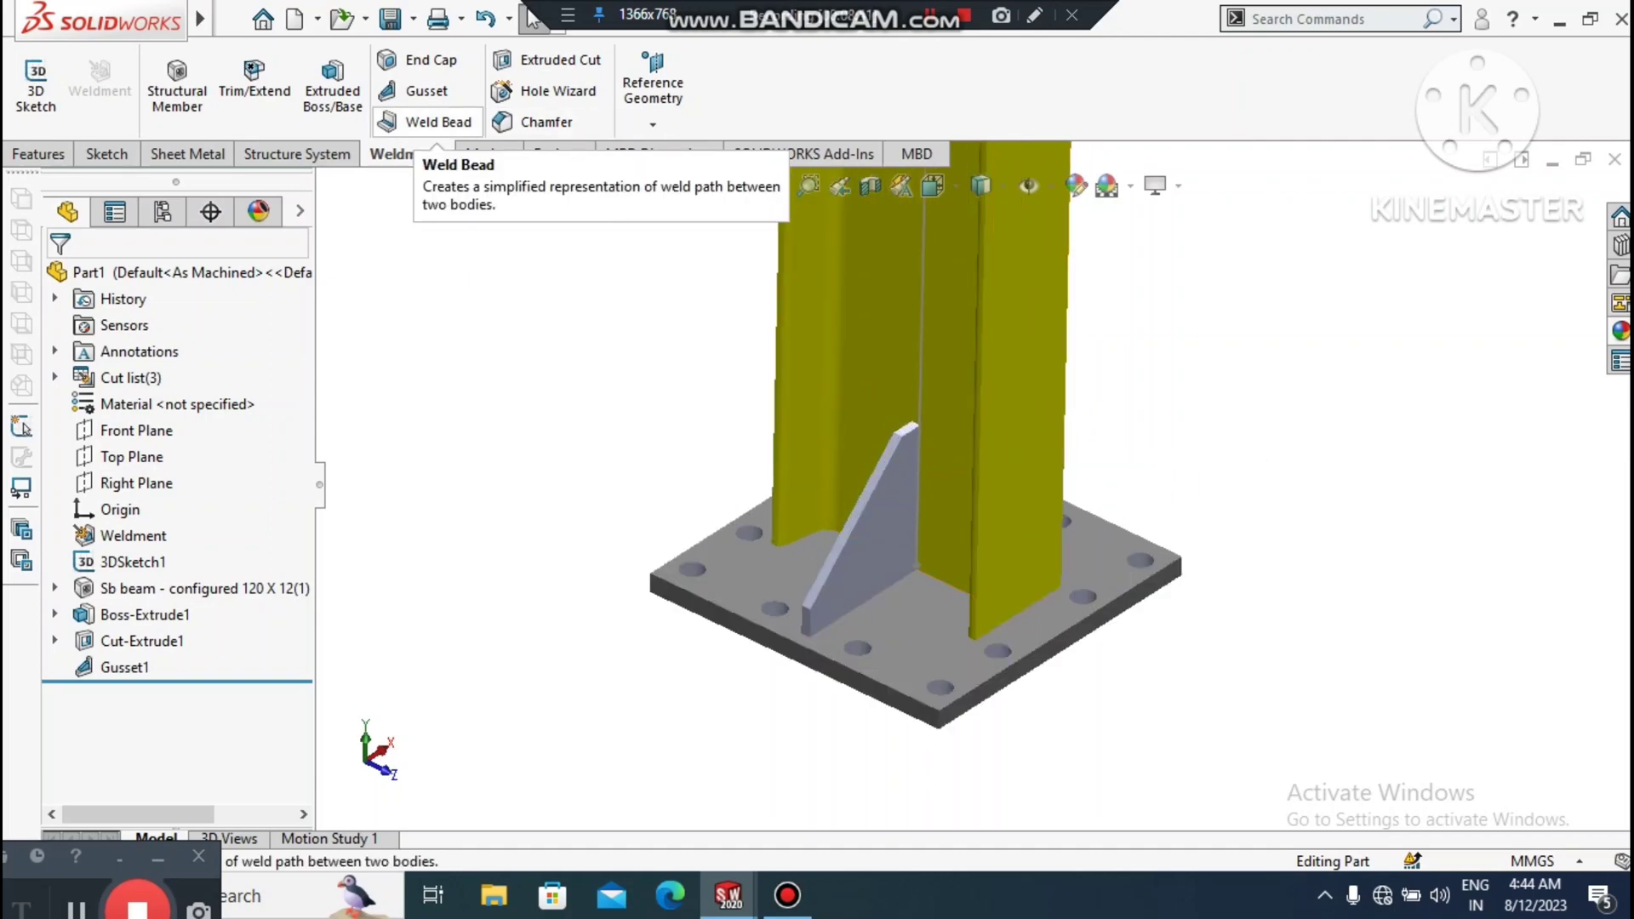
click(56, 160)
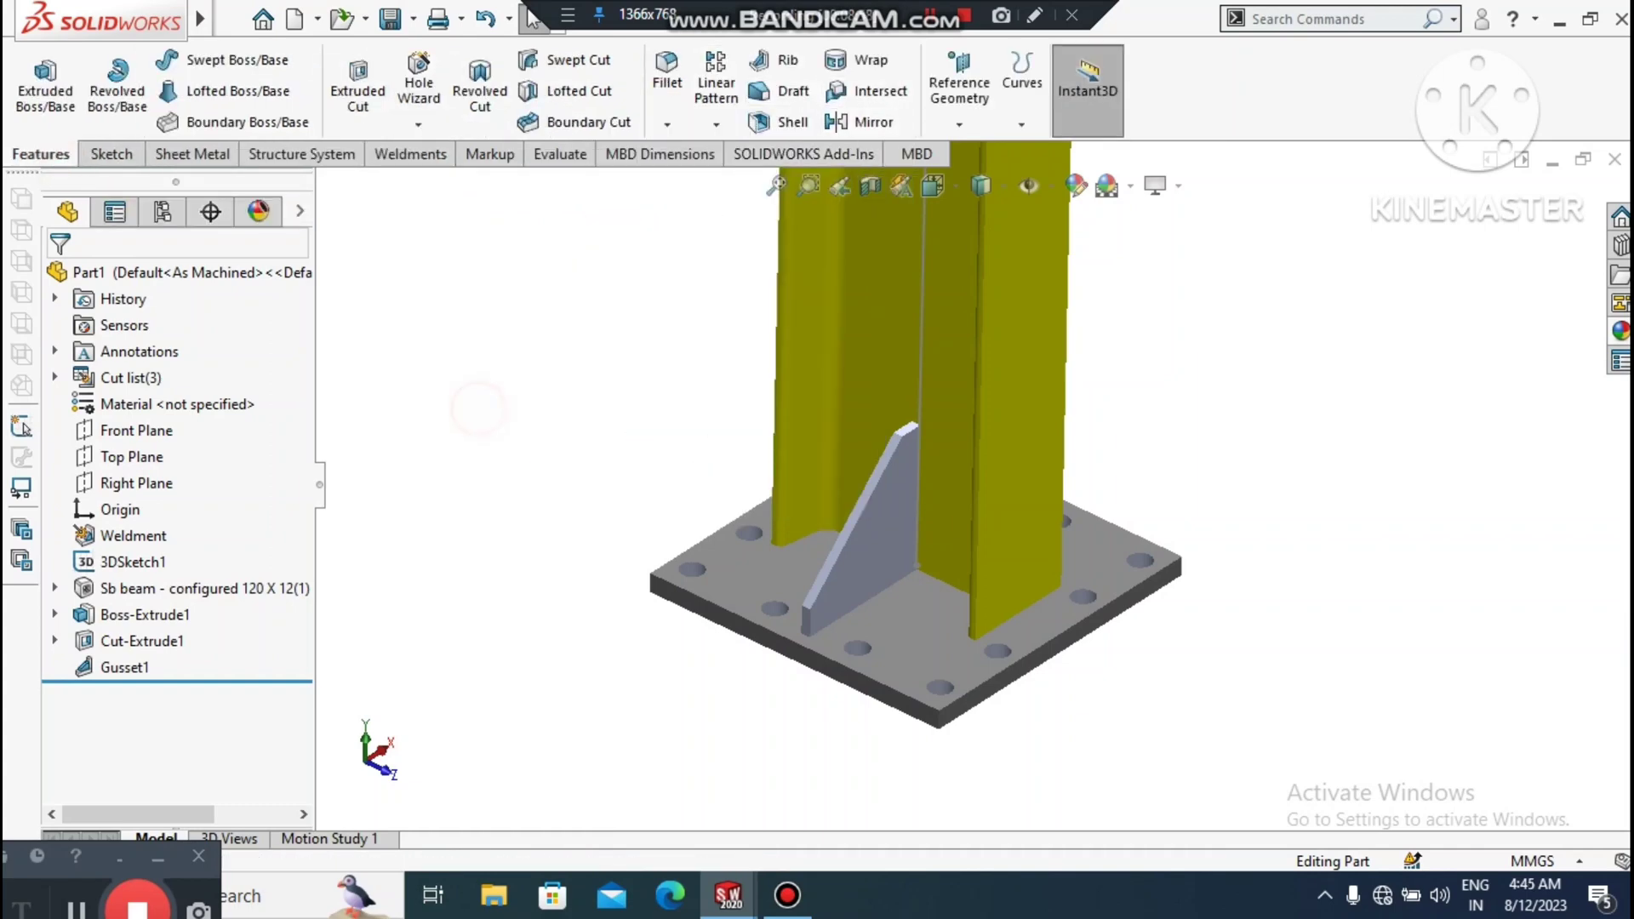
- Start a second gusset with the beam's outer flange face and the base plate's upper face as supporting faces
click(408, 154)
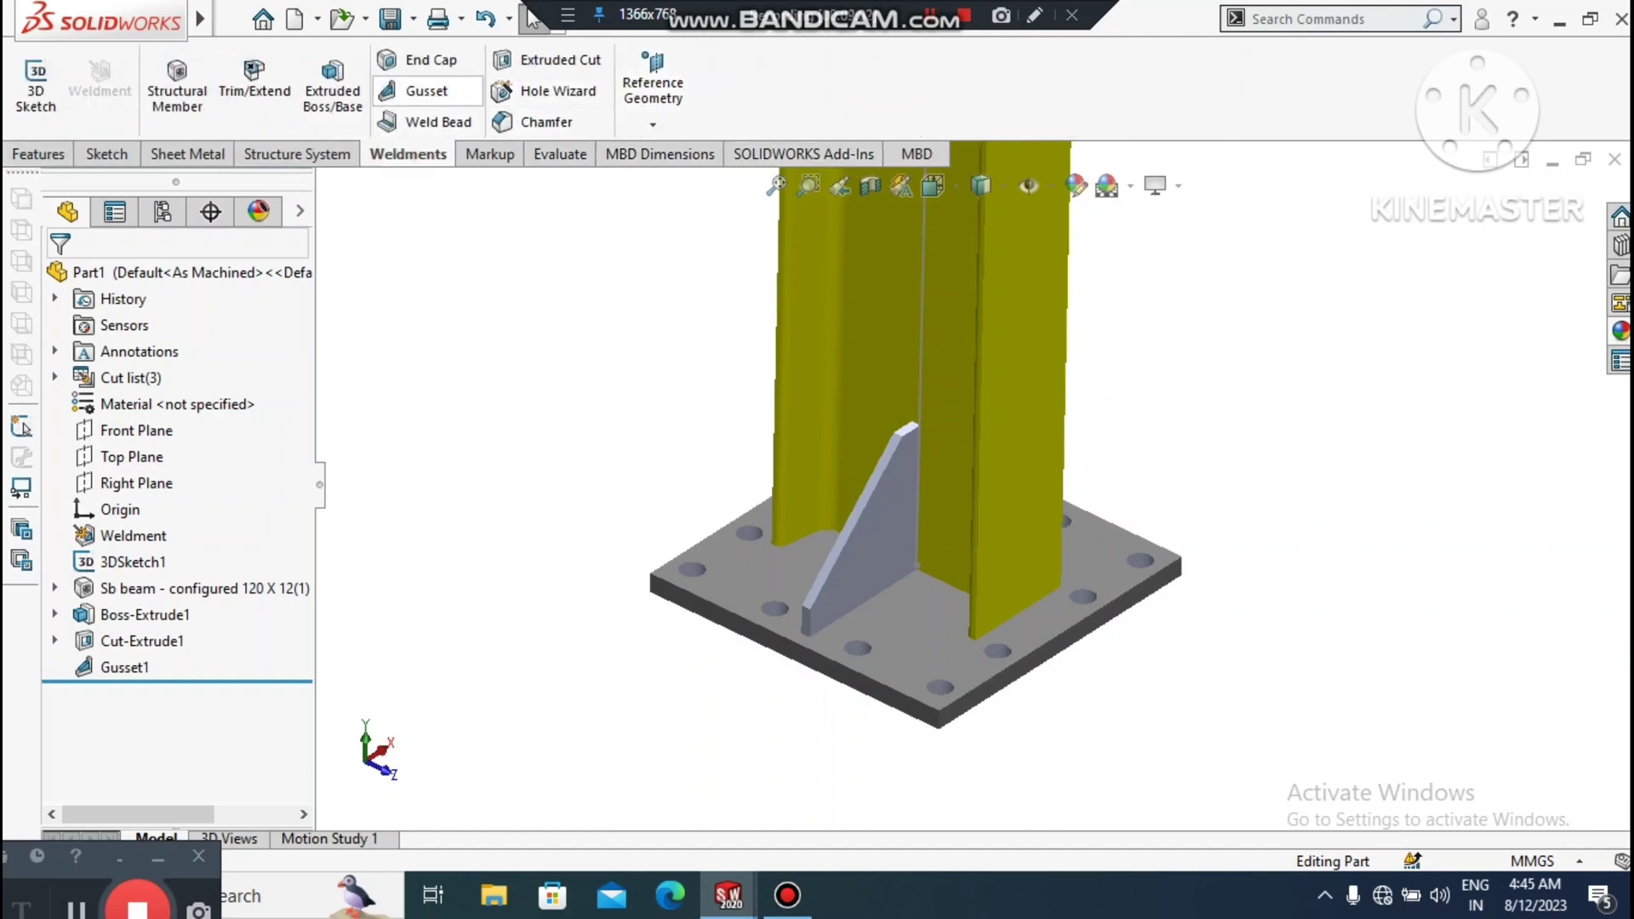
click(425, 91)
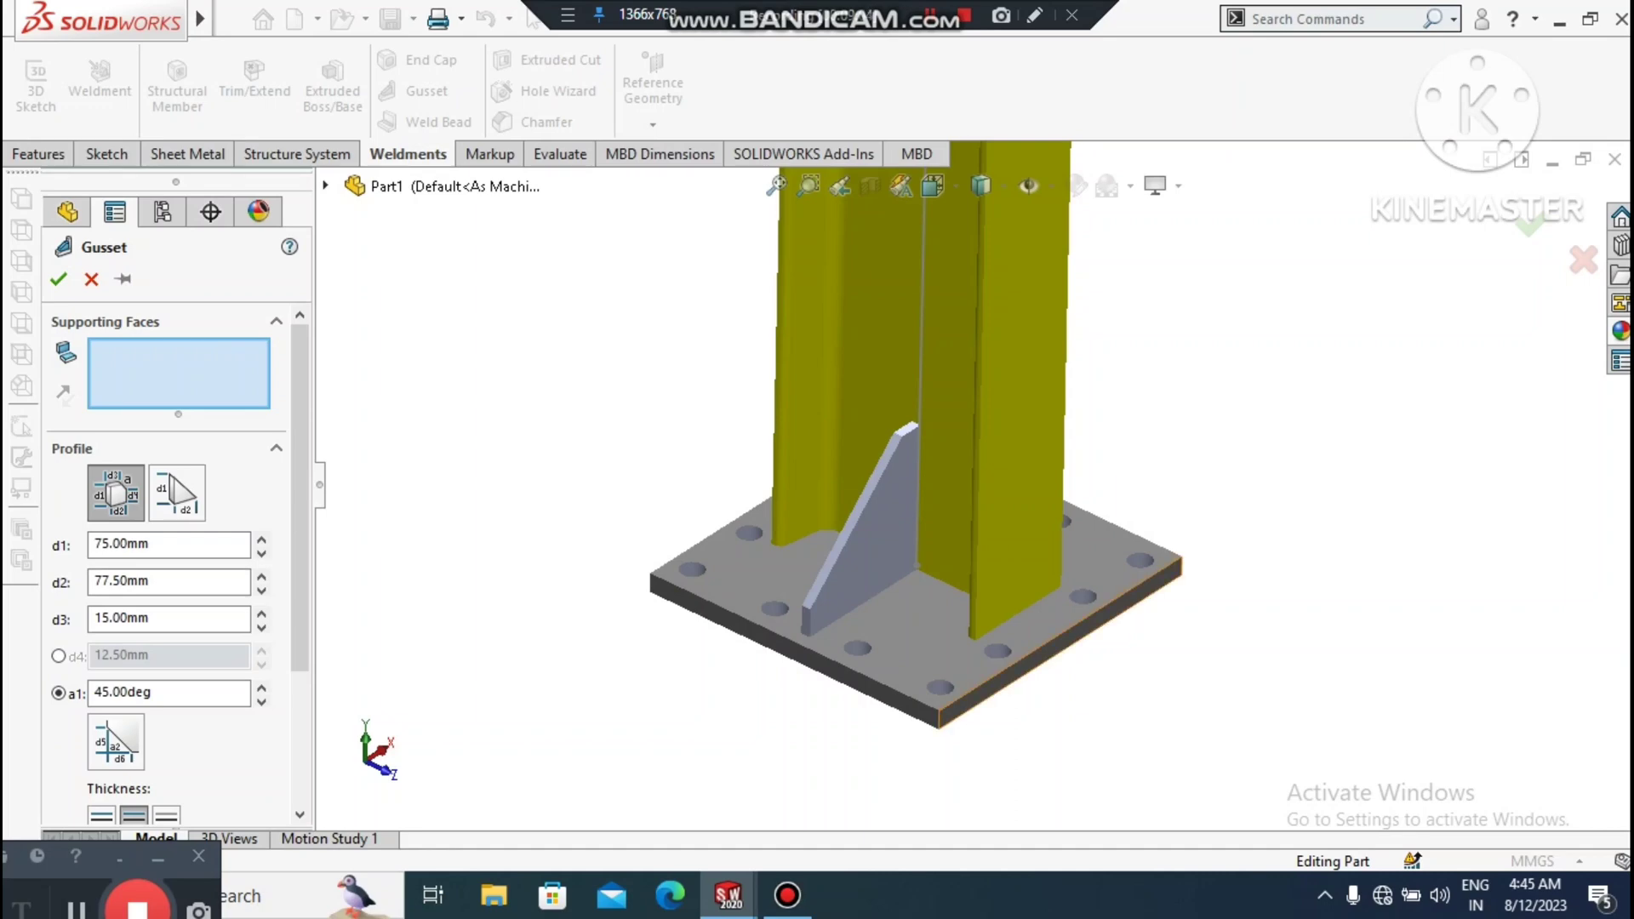
click(1003, 551)
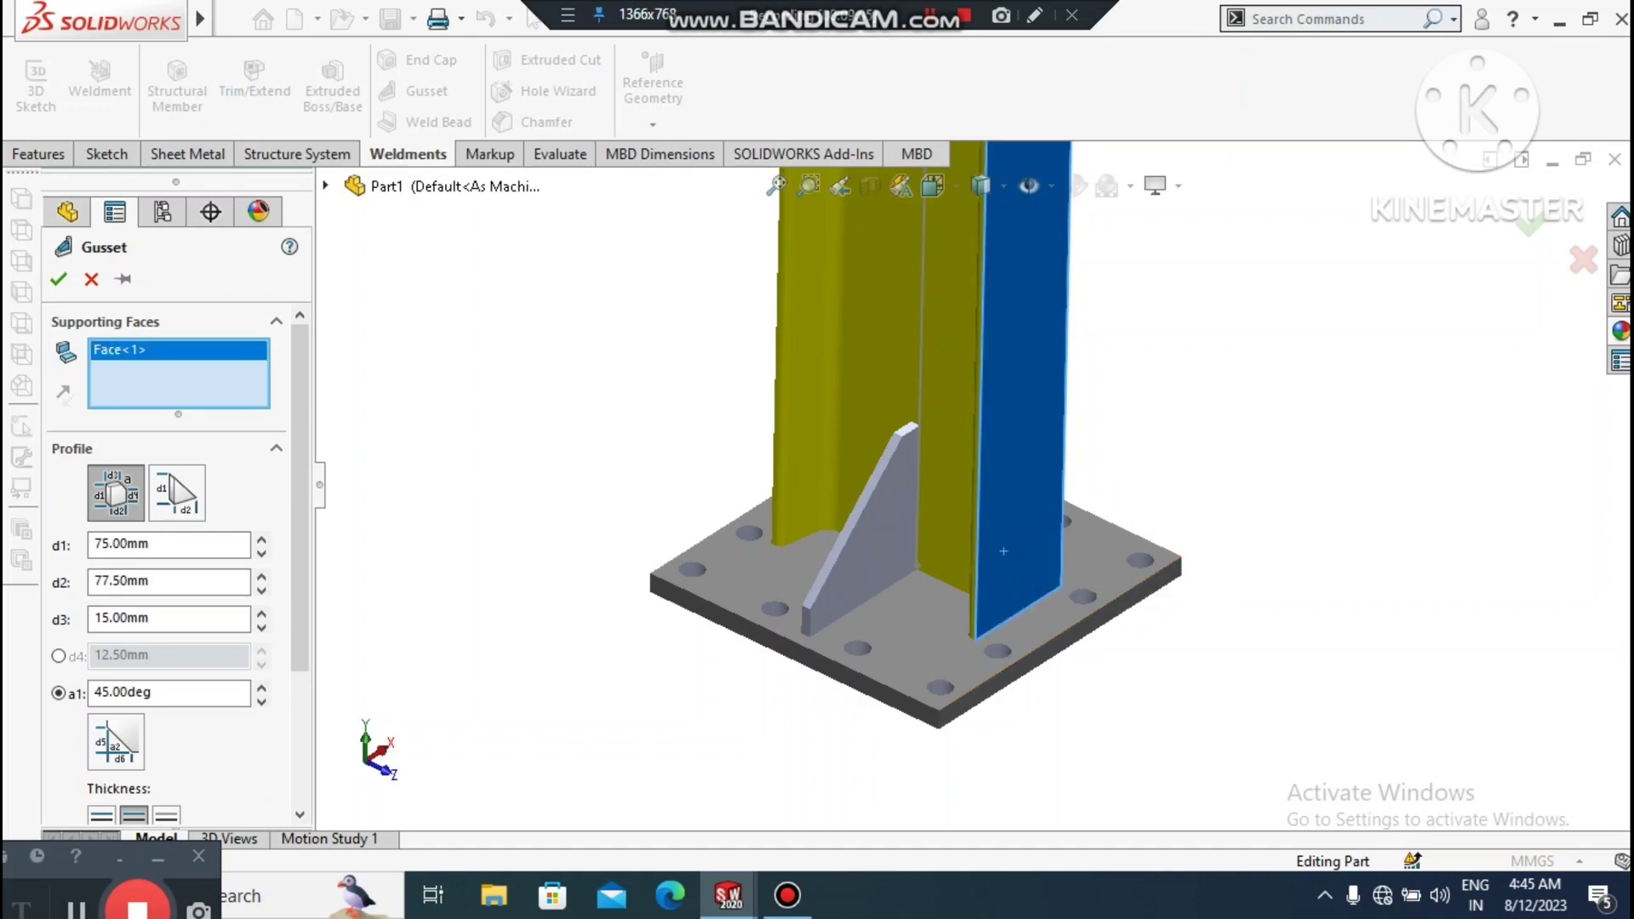
scroll(1070, 692, down, 4)
click(1050, 580)
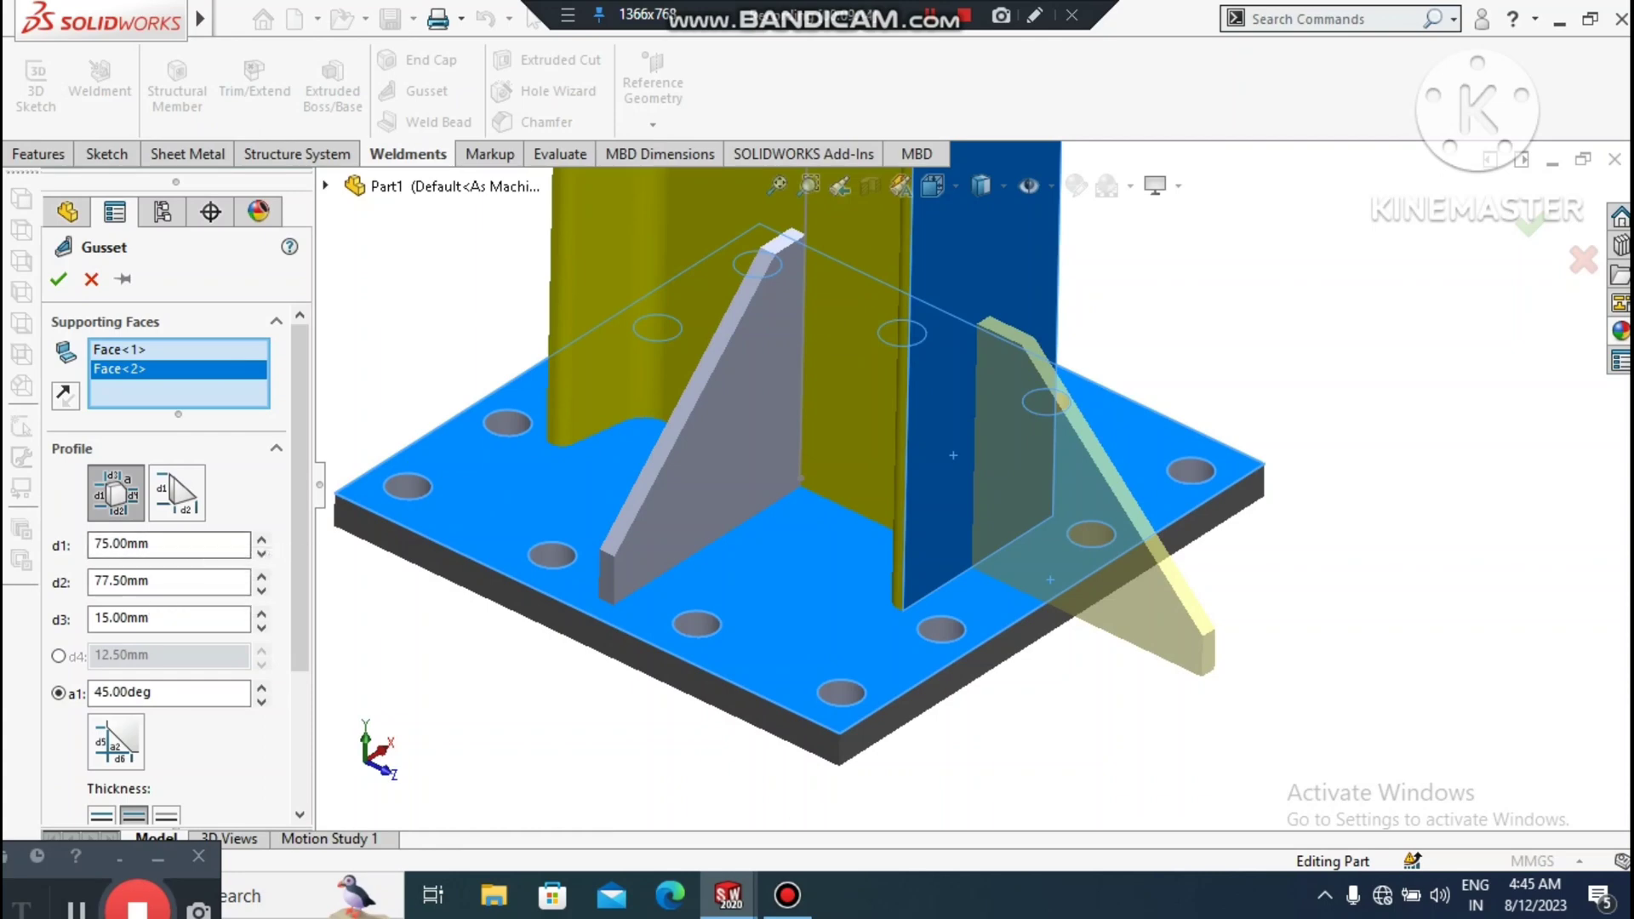
- Set the flange gusset's profile distances d2 to 25 mm and d3 to 8 mm and create it
scroll(170, 545, down, 3)
scroll(170, 561, down, 1)
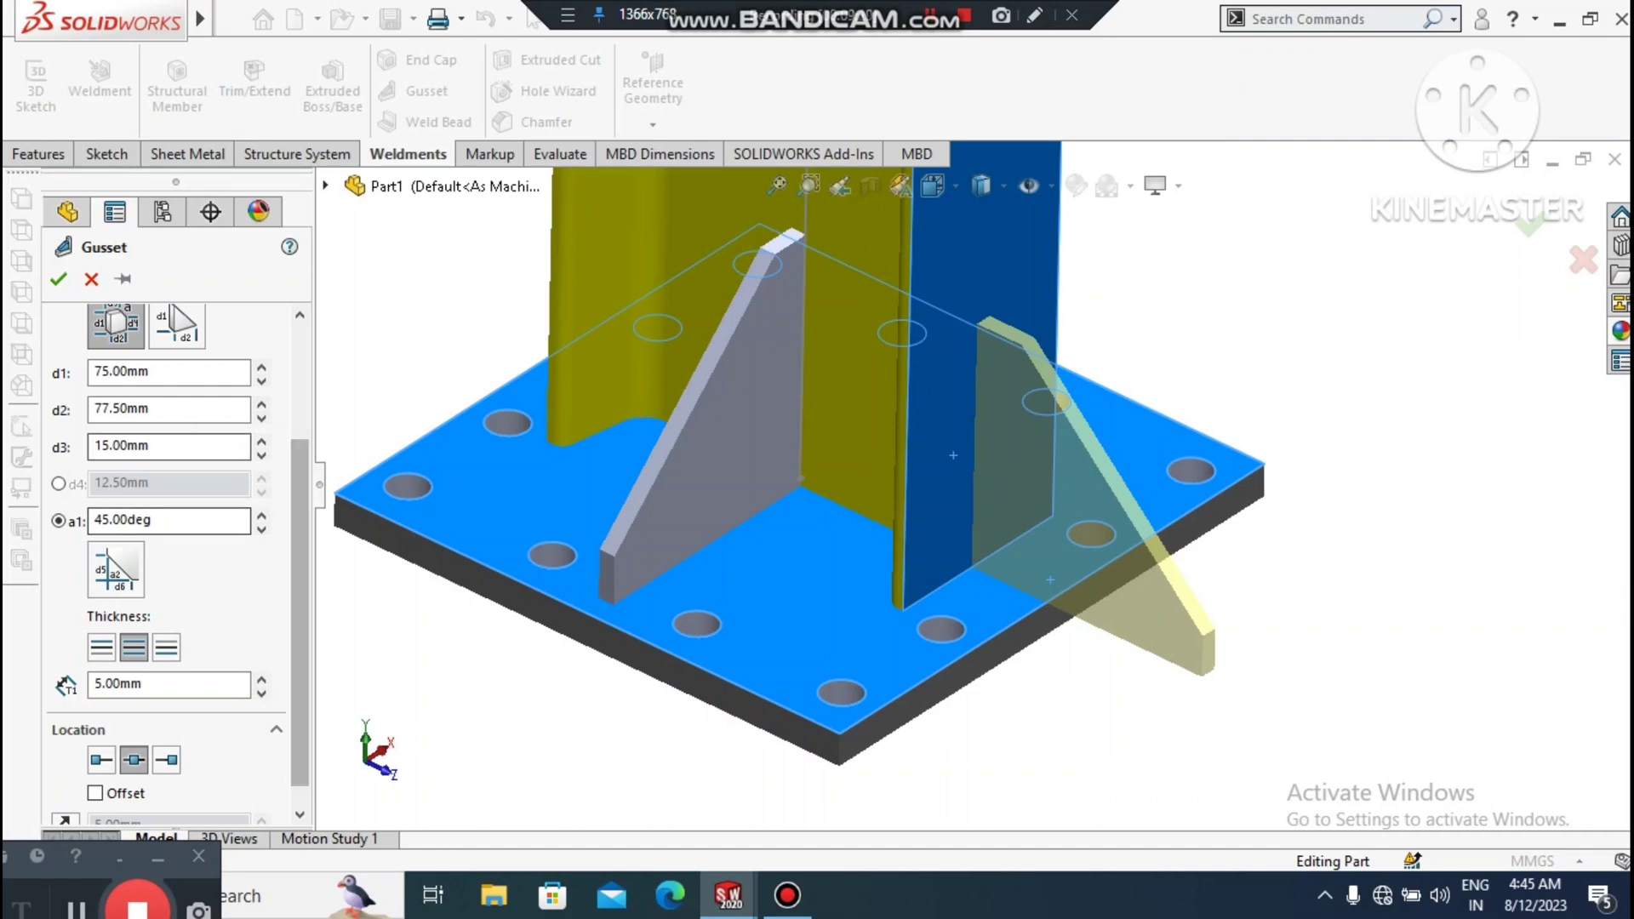
click(170, 409)
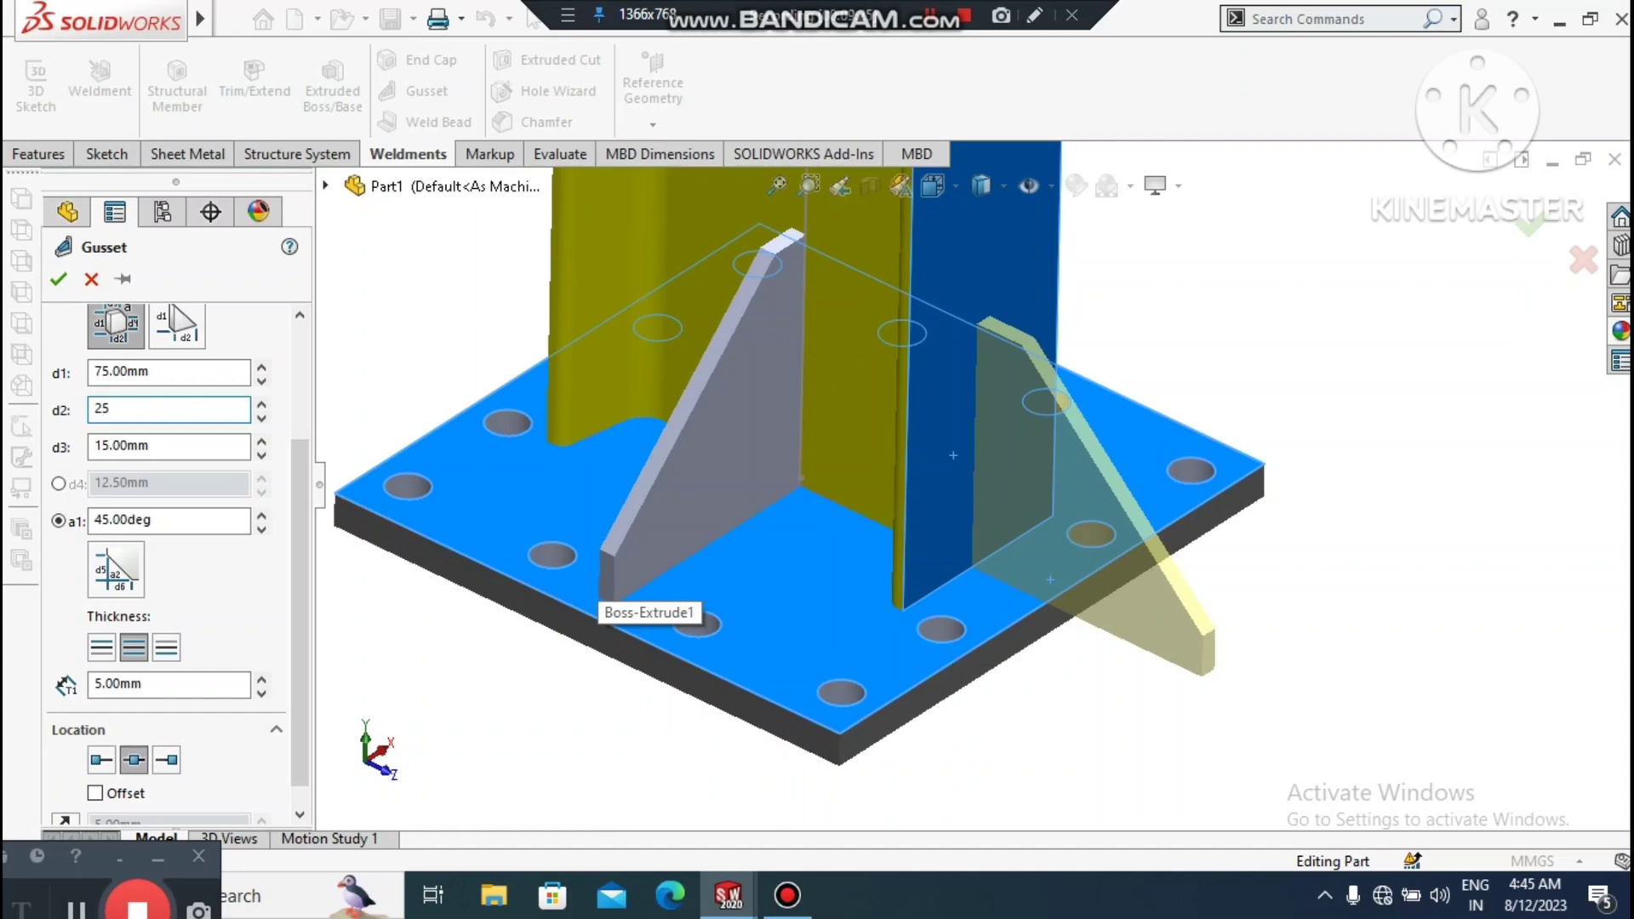
key(Return)
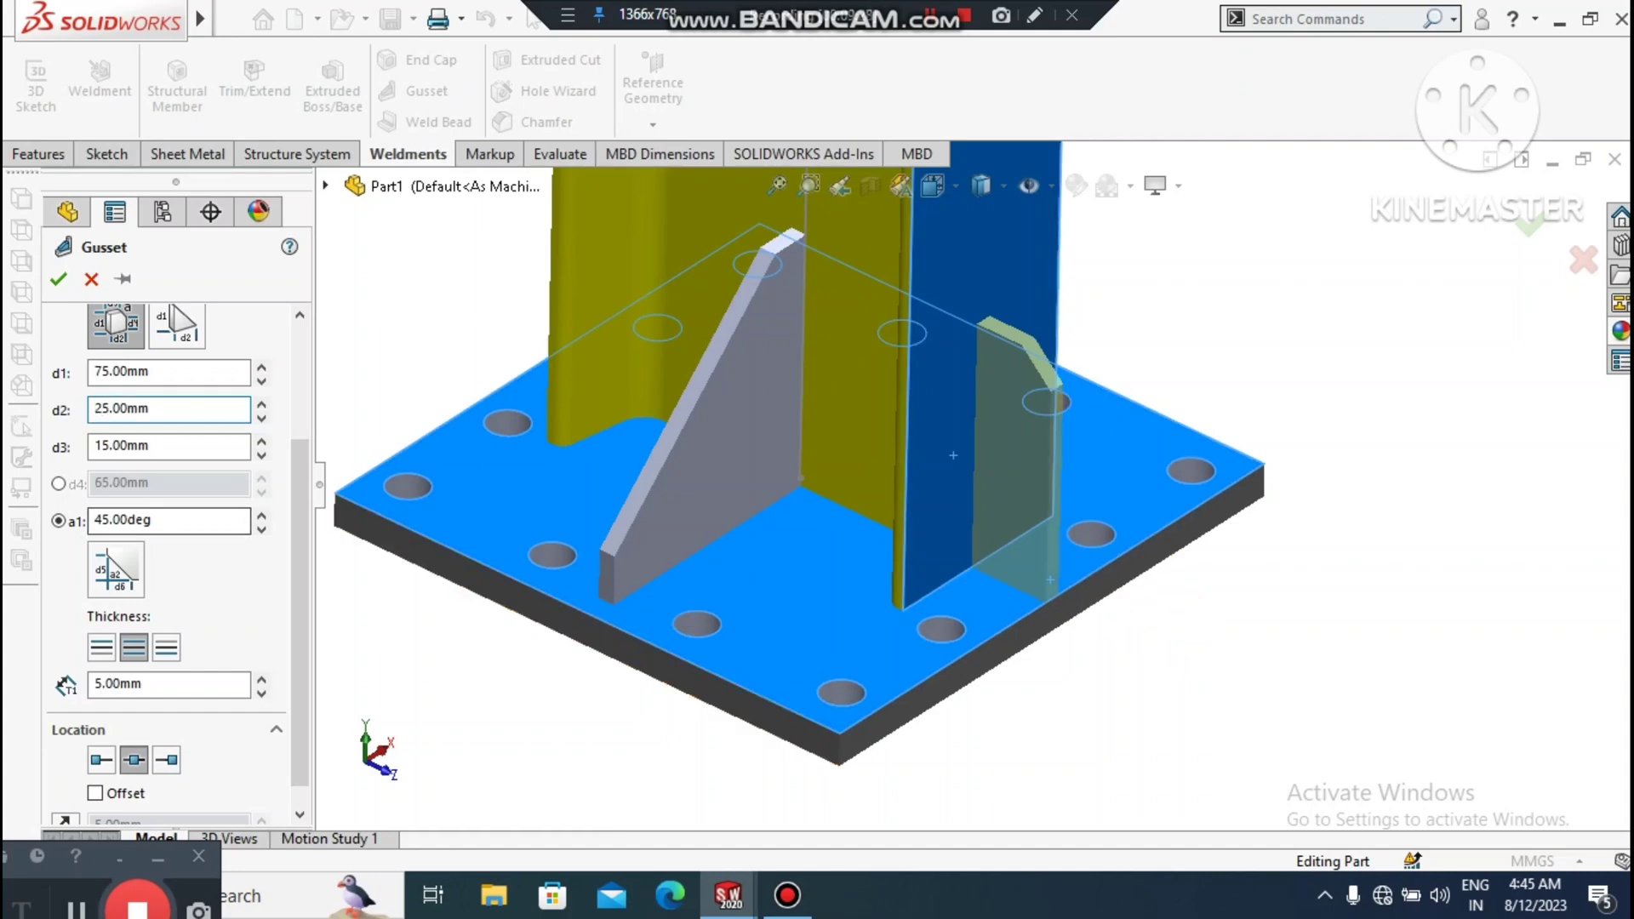
key(Tab)
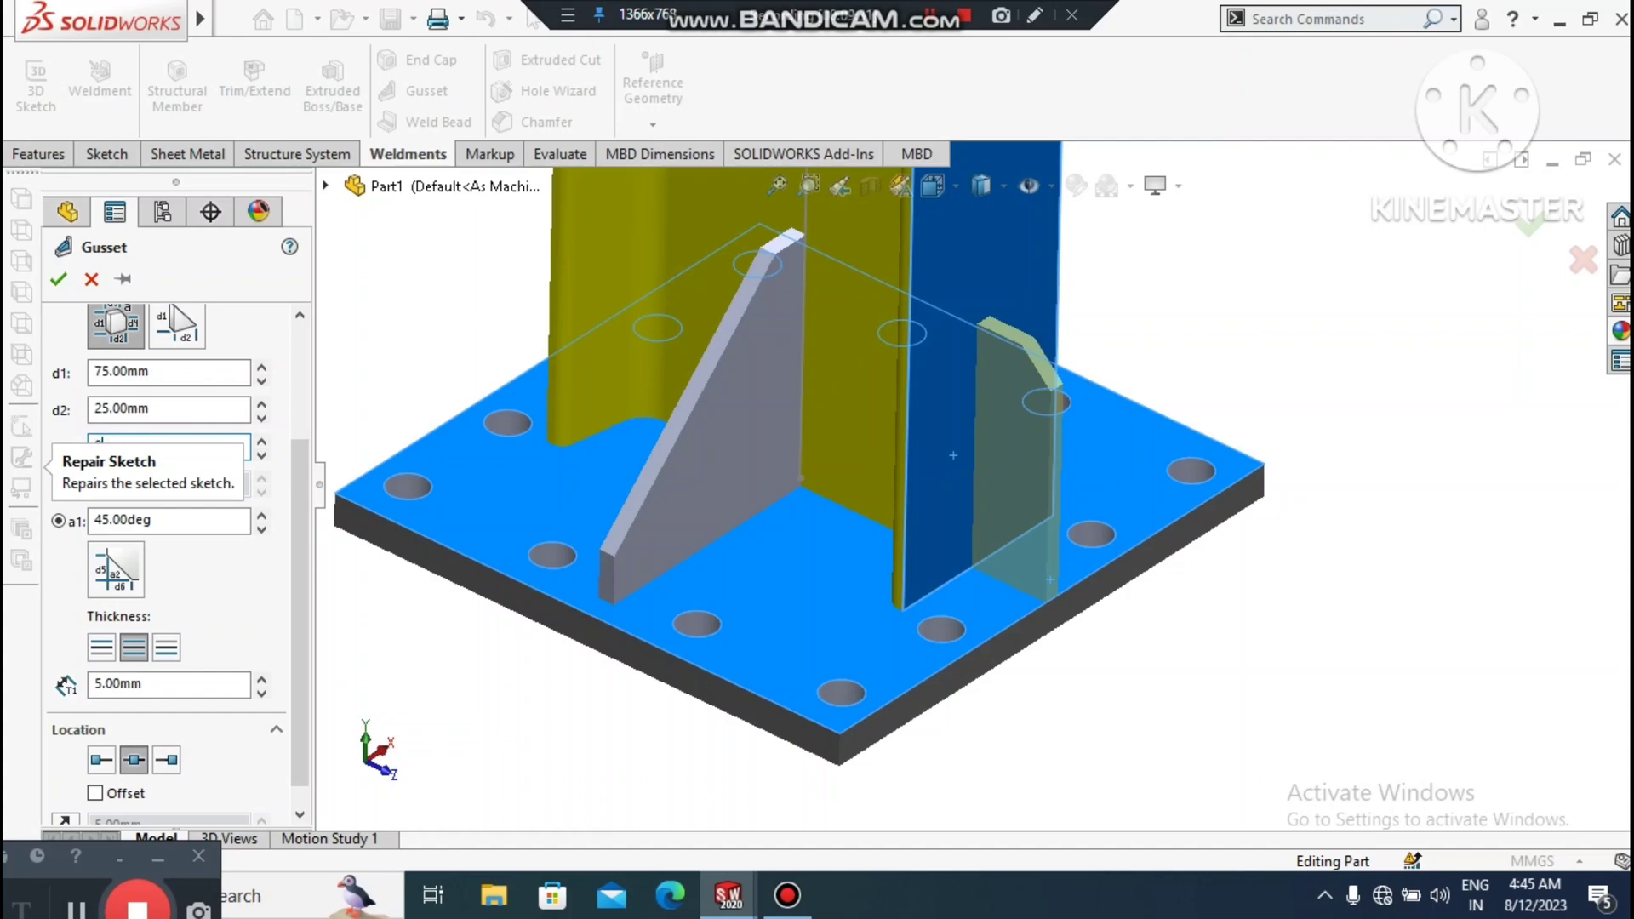
text(8)
key(Return)
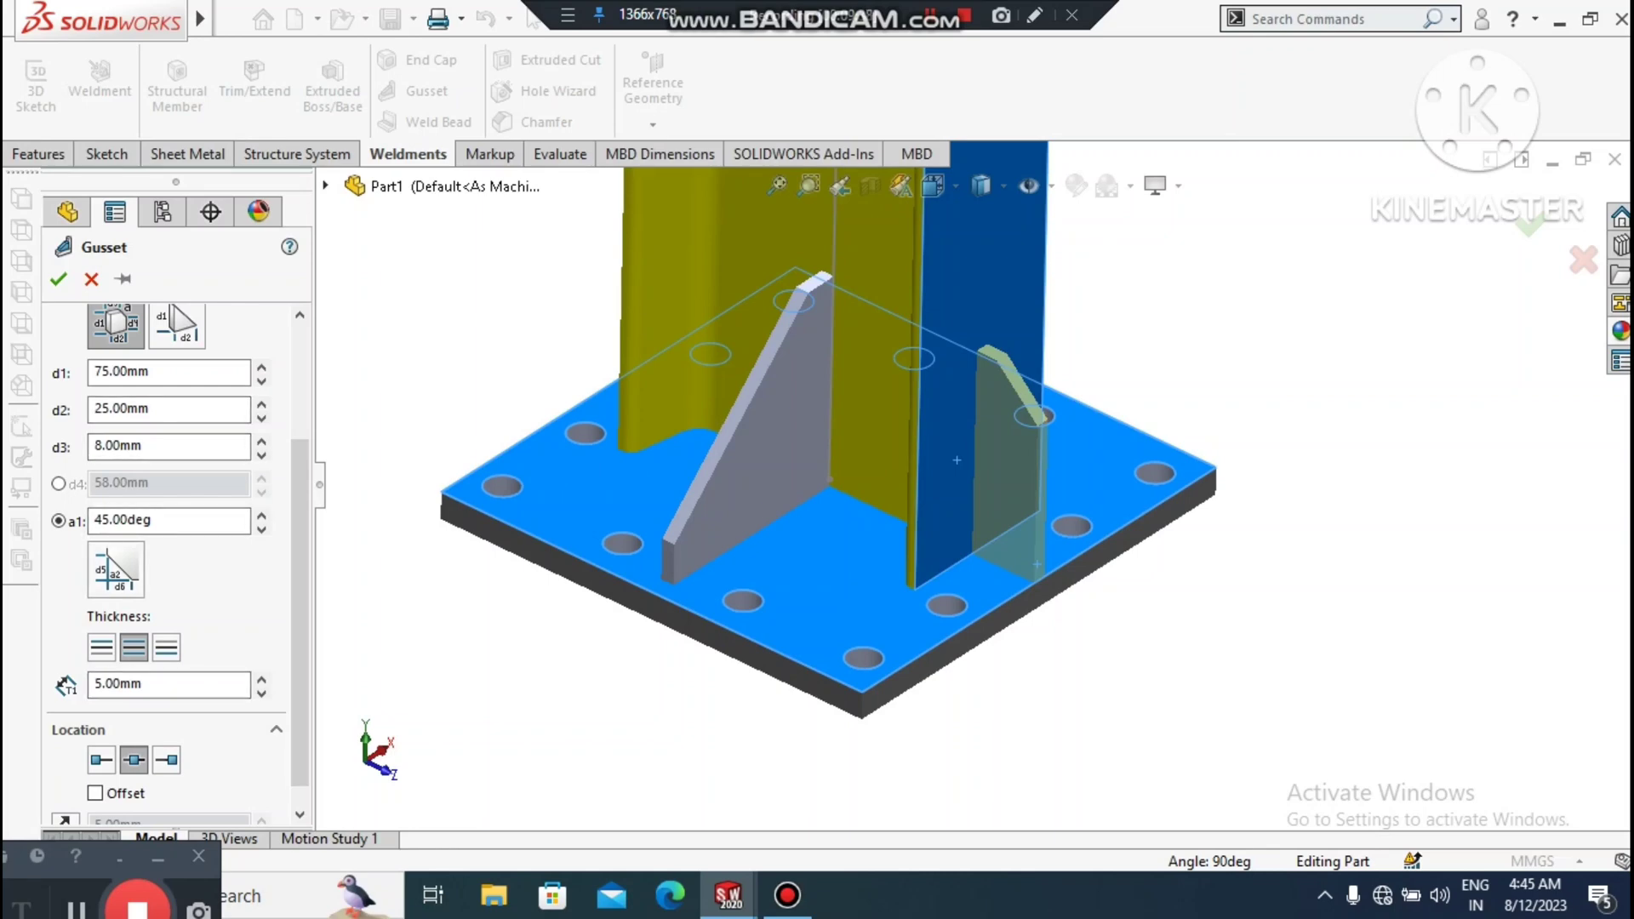
click(58, 283)
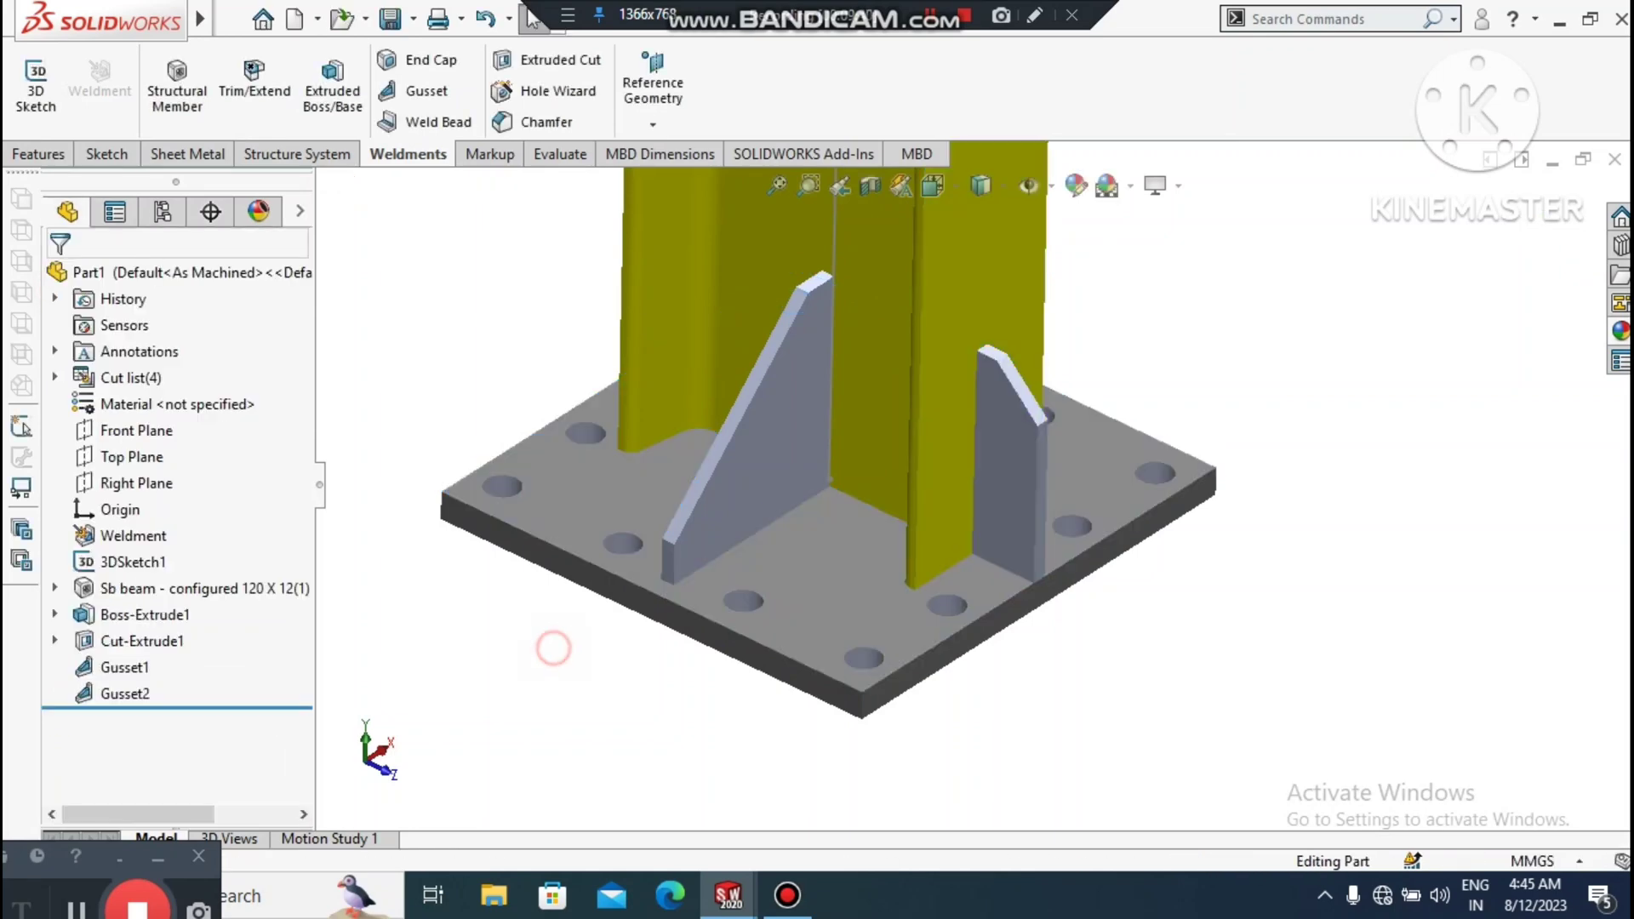
- Mirror the web gusset about the Right Plane with Geometry Pattern enabled
scroll(551, 644, down, 2)
scroll(985, 353, up, 1)
scroll(1069, 229, down, 1)
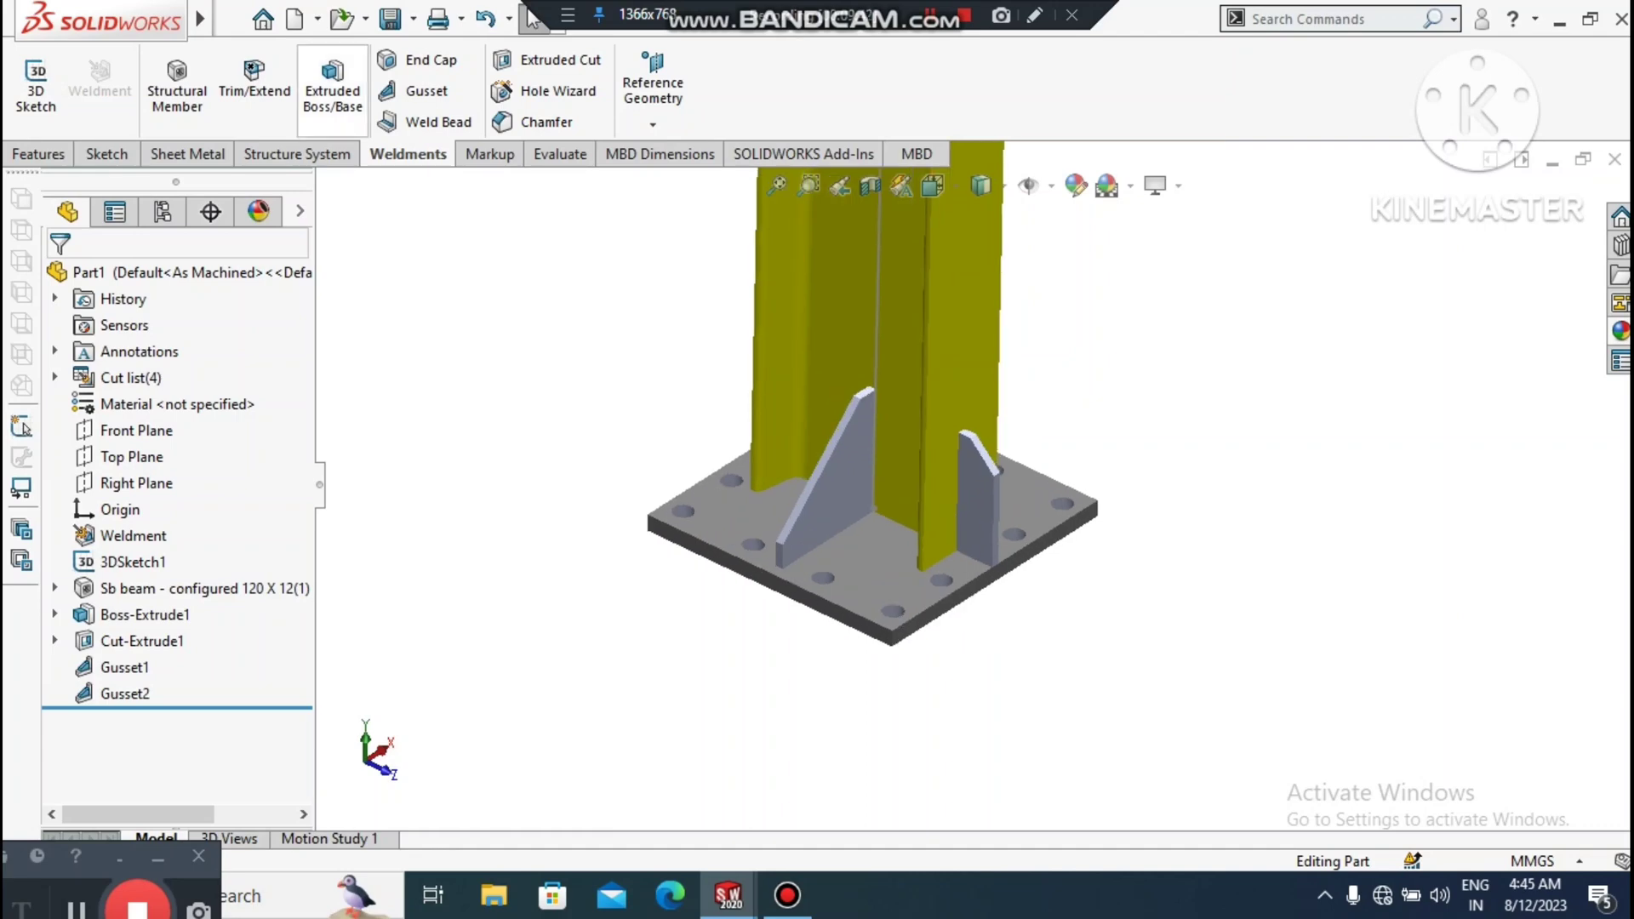
click(40, 154)
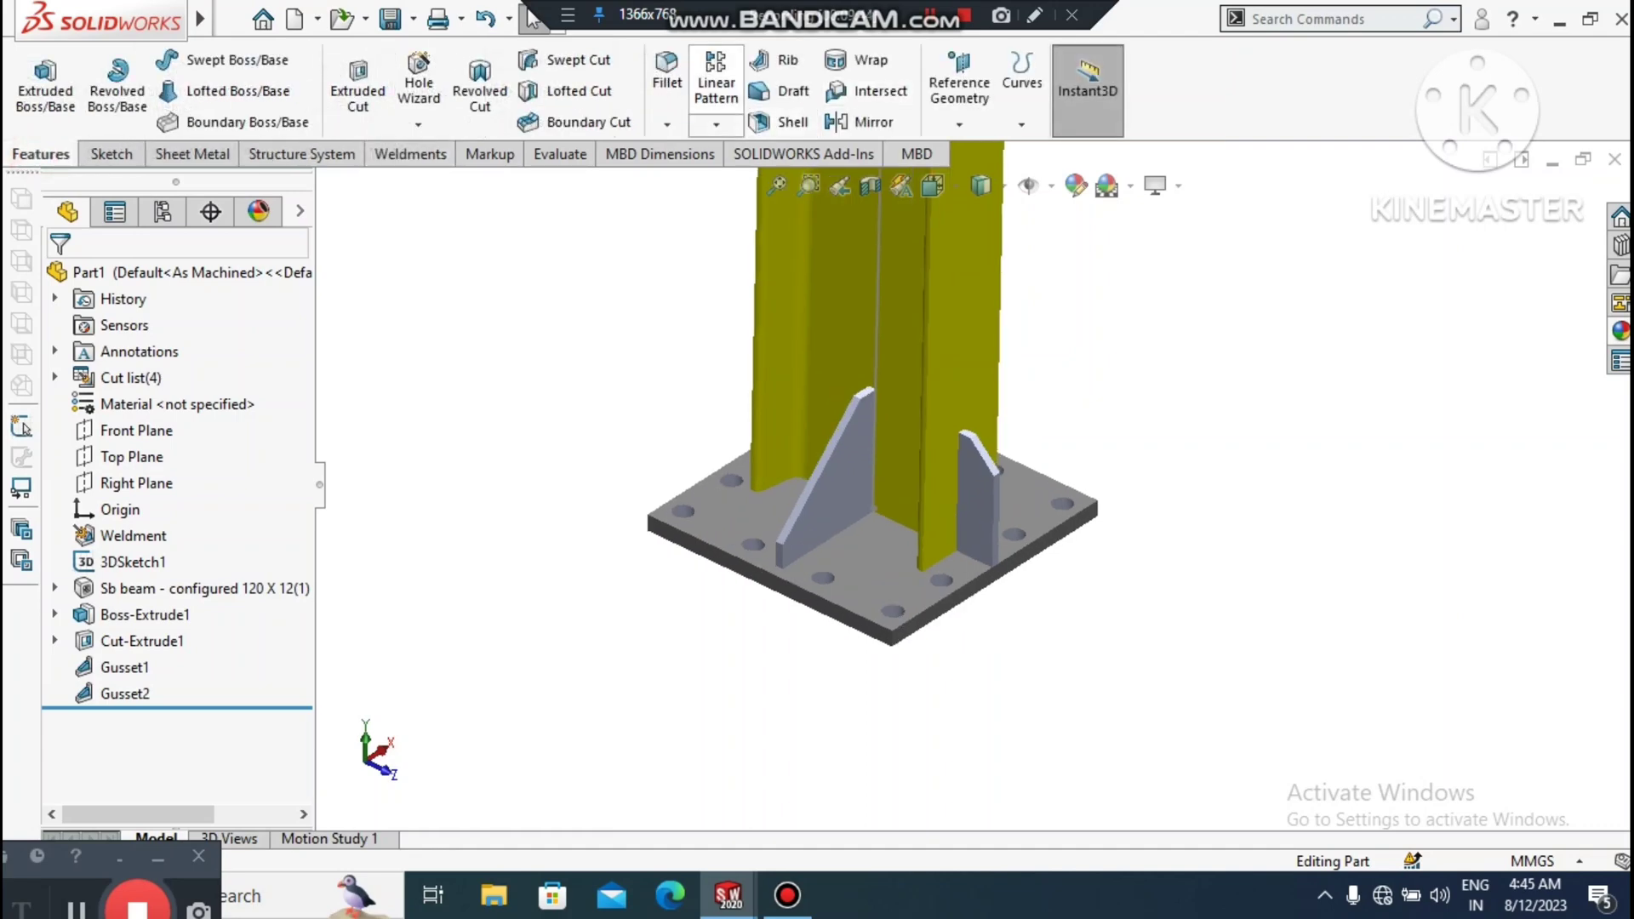
click(868, 121)
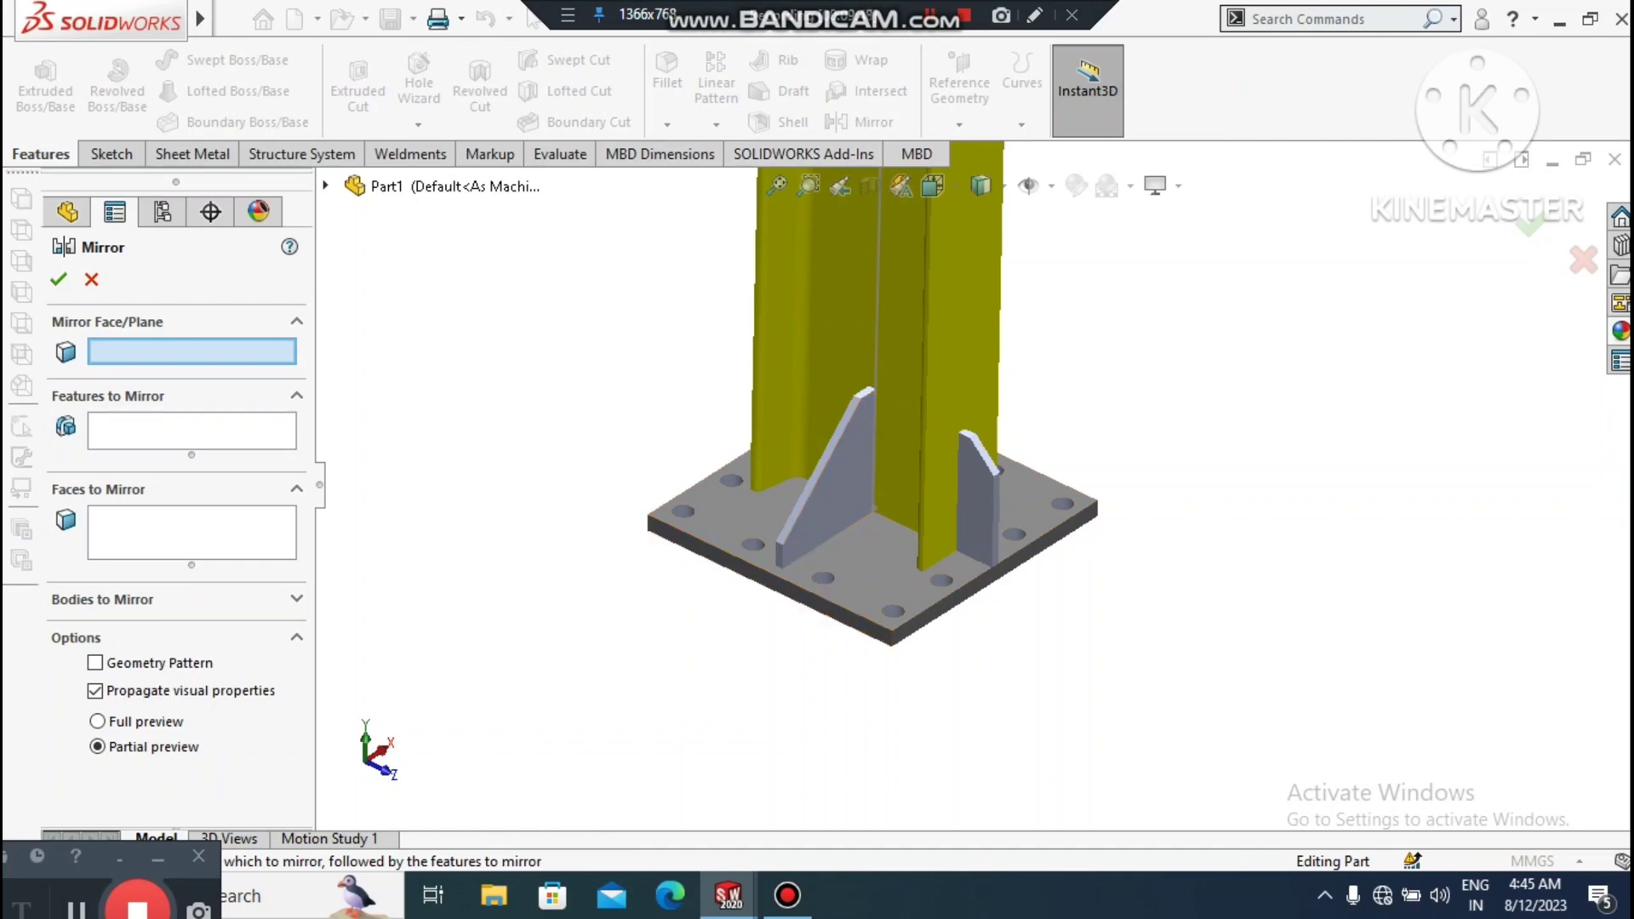
click(325, 186)
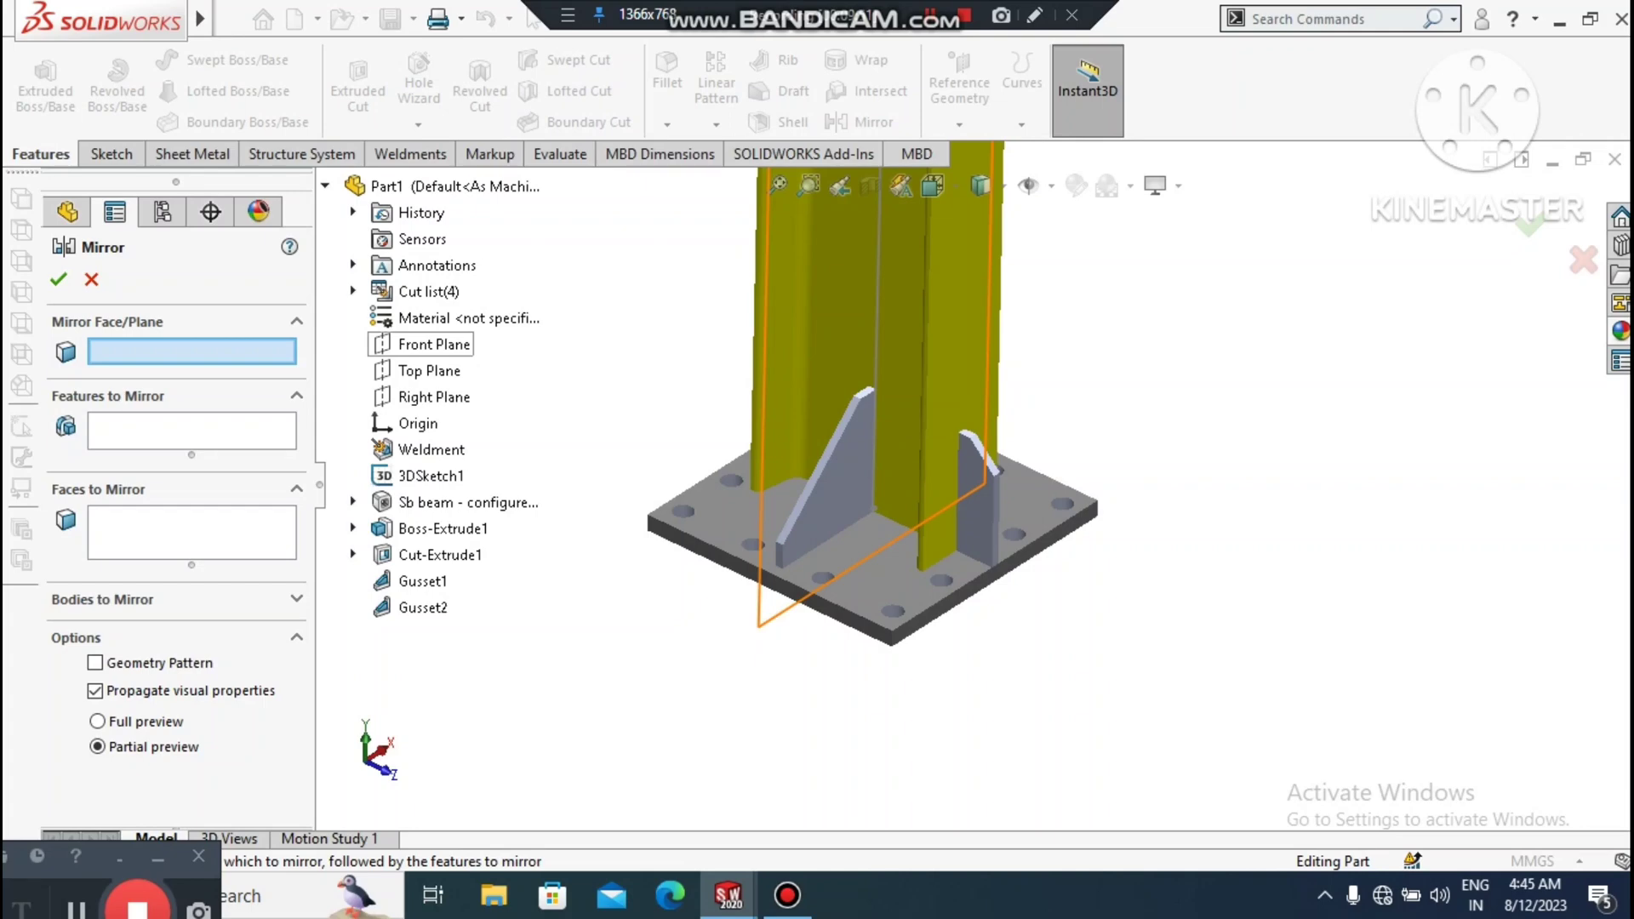
click(434, 396)
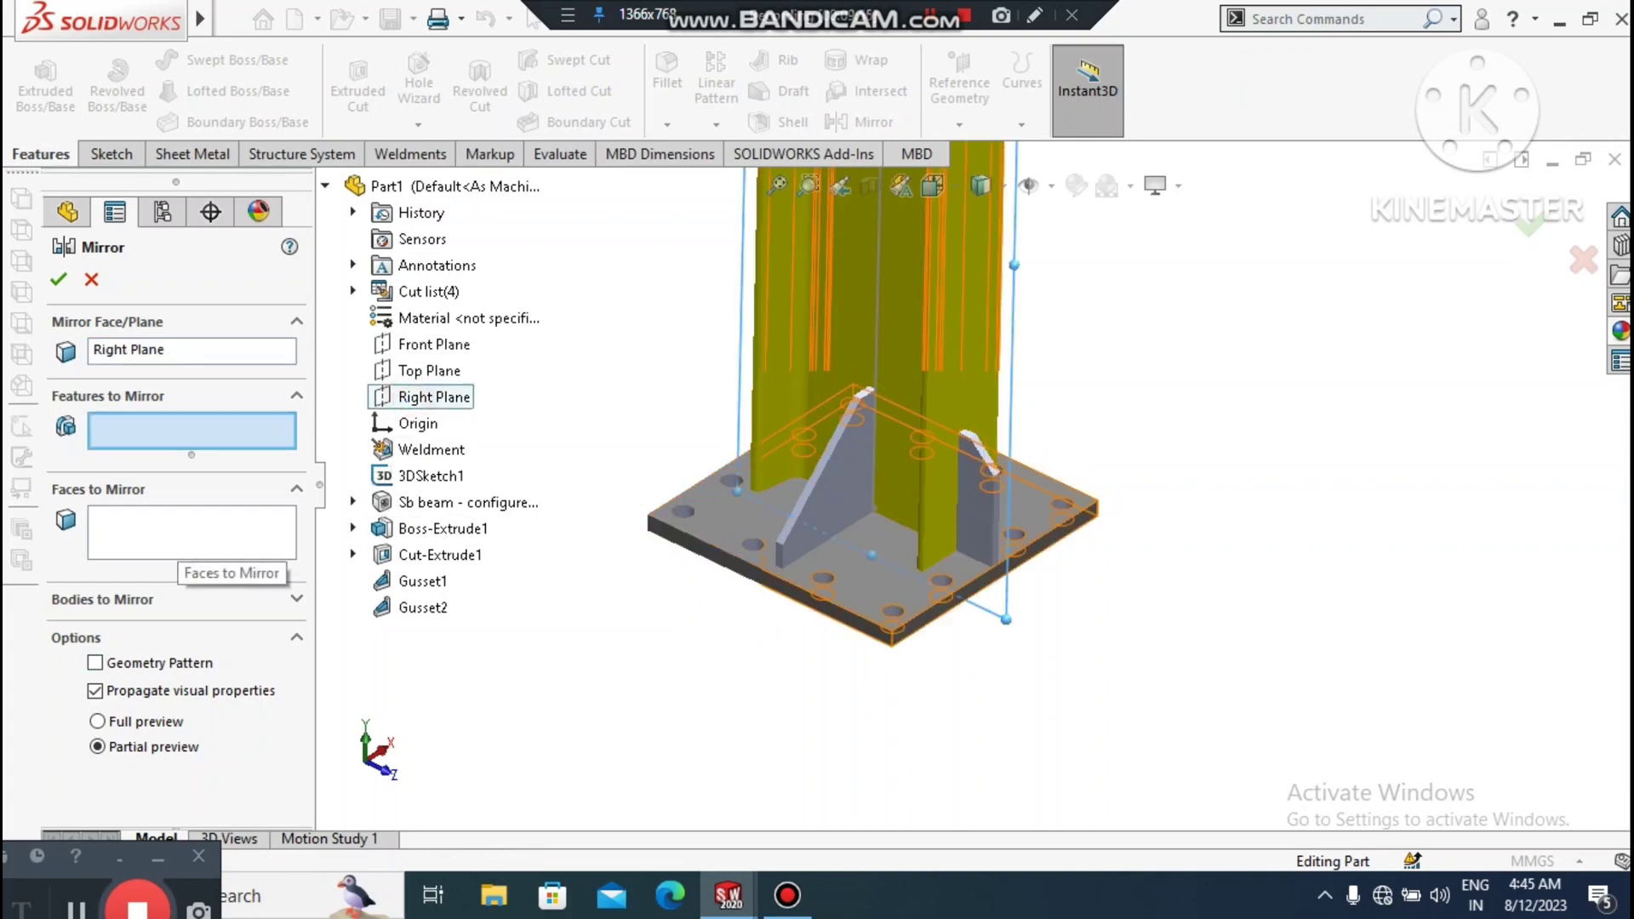
click(422, 581)
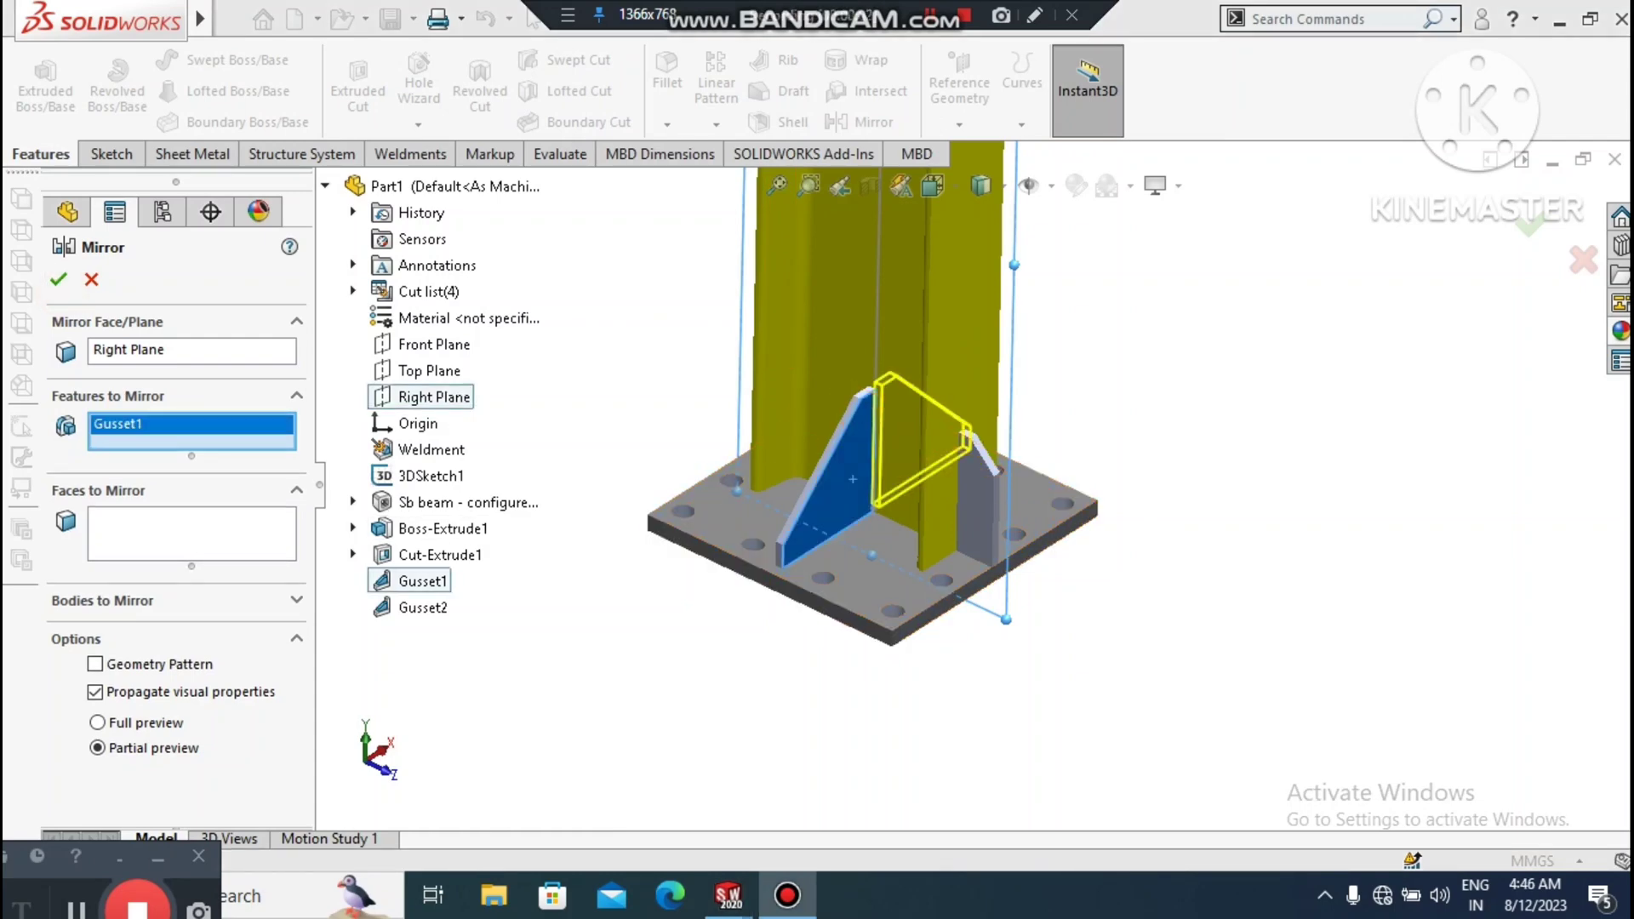
click(95, 664)
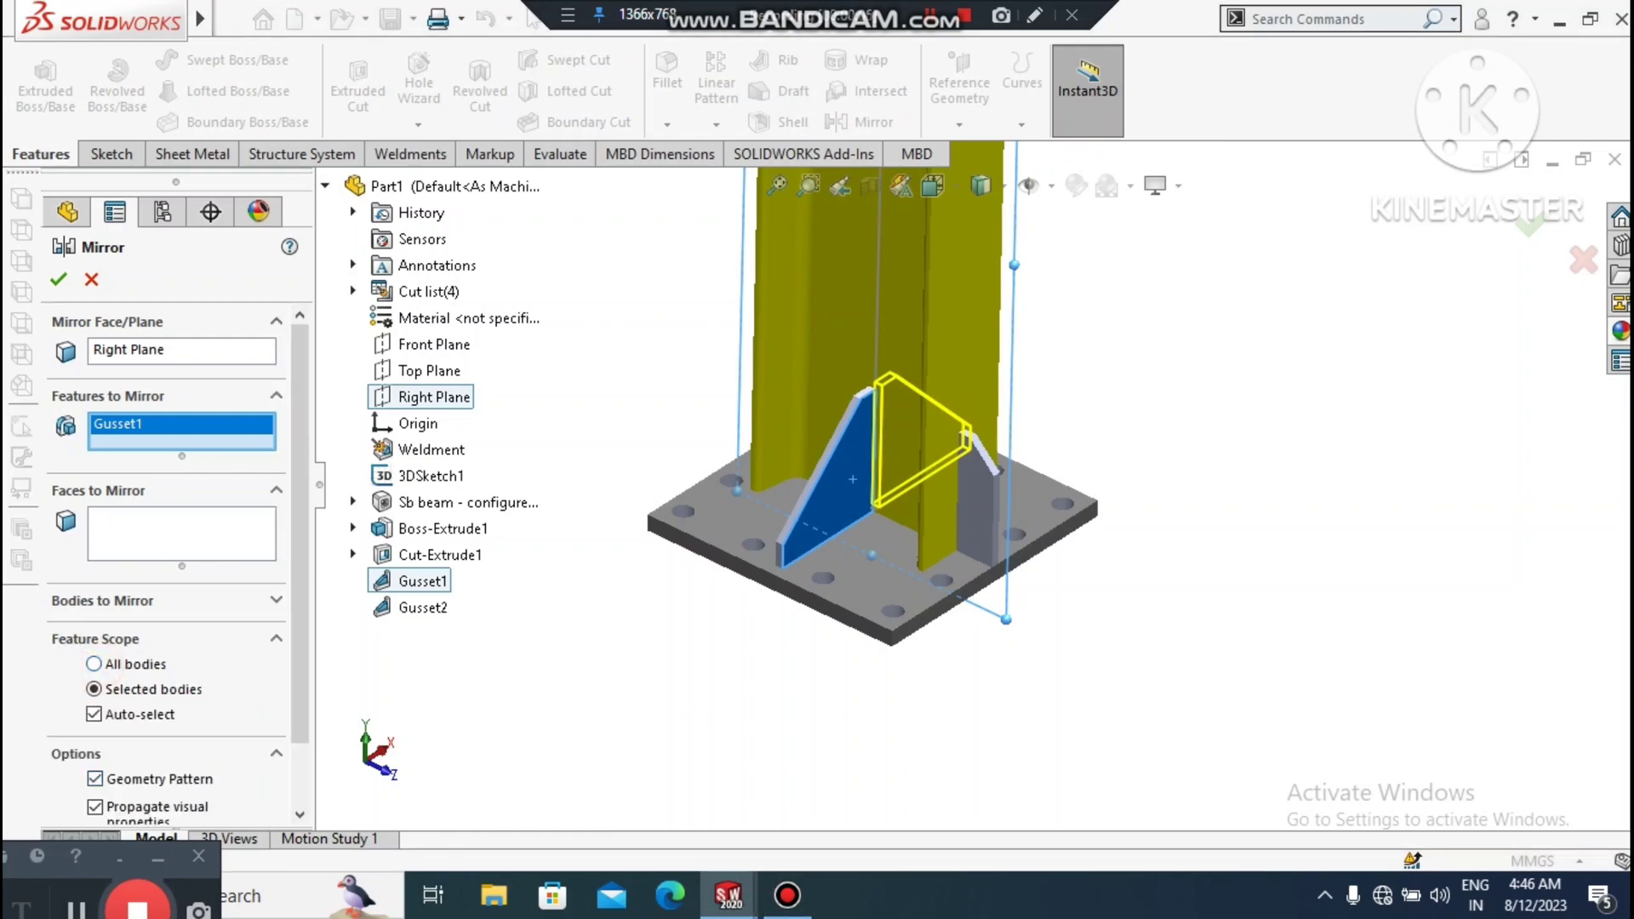
click(57, 280)
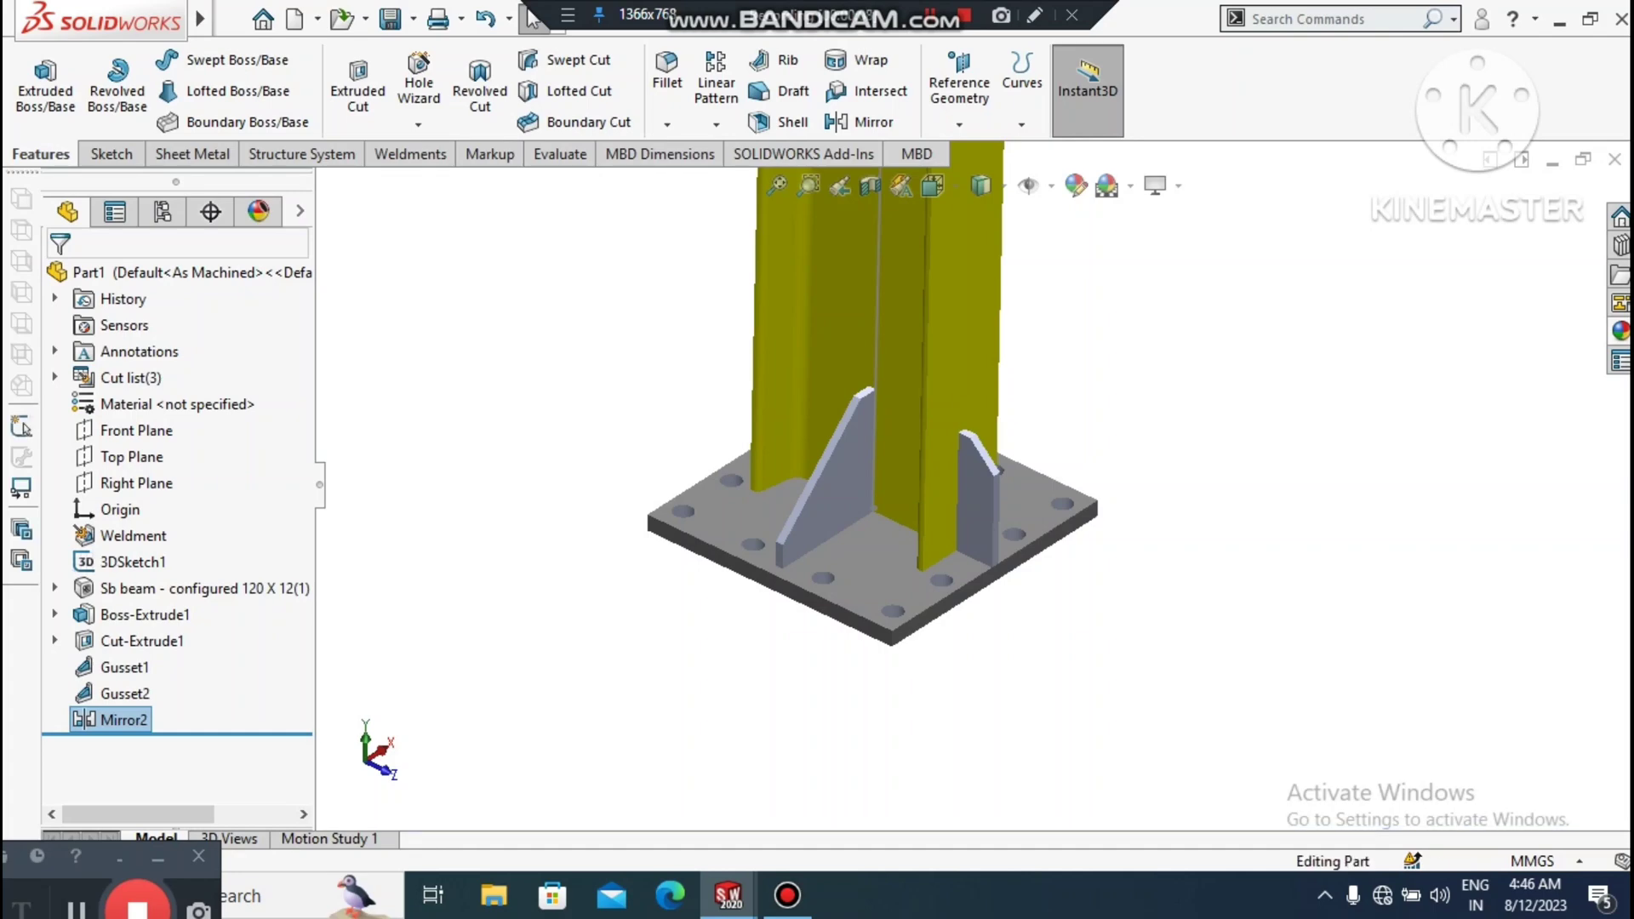
- Mirror only the flange gusset about the Front Plane with Geometry Pattern enabled, clearing the preselected mirror feature
middle_drag(769, 590, 843, 545)
scroll(964, 460, down, 2)
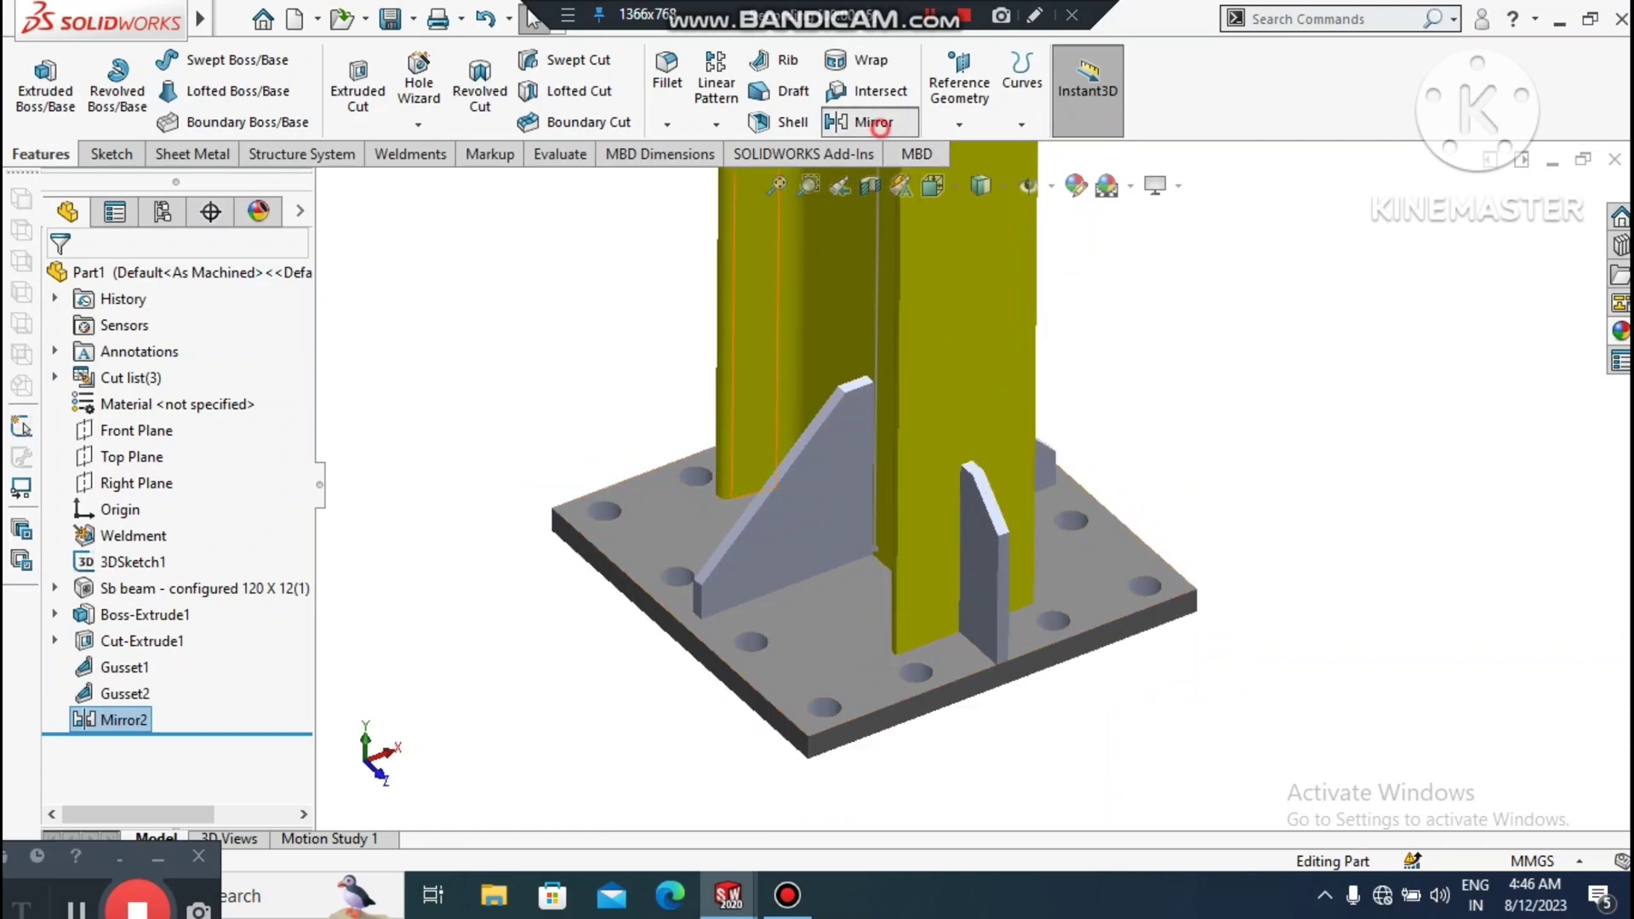
click(865, 121)
scroll(976, 483, up, 2)
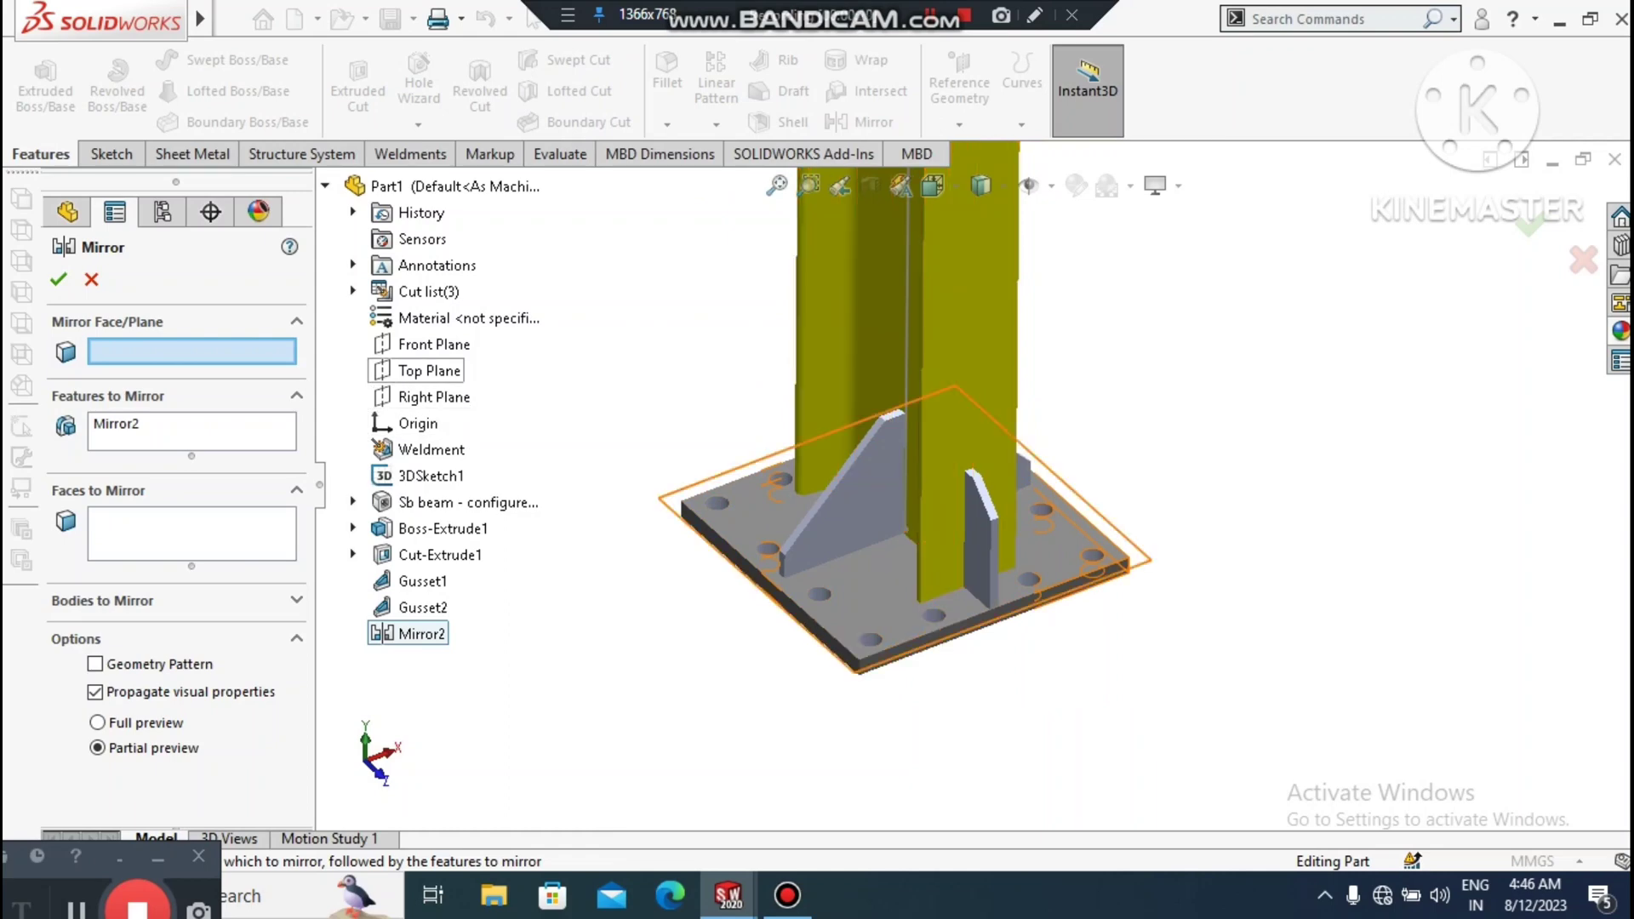
click(433, 344)
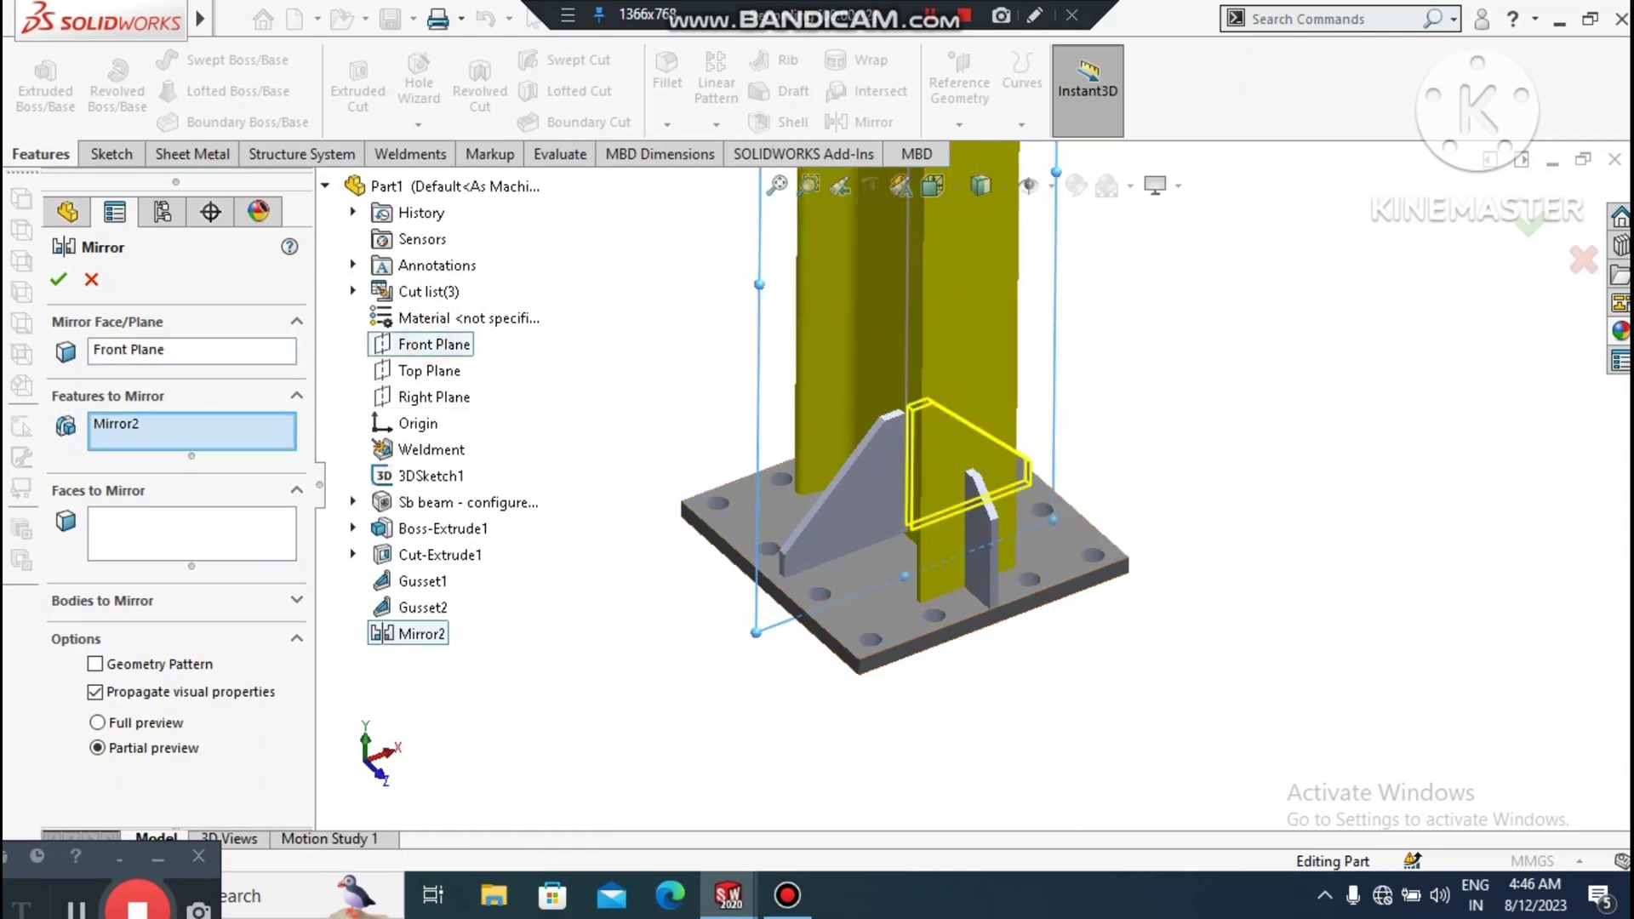
right_click(145, 437)
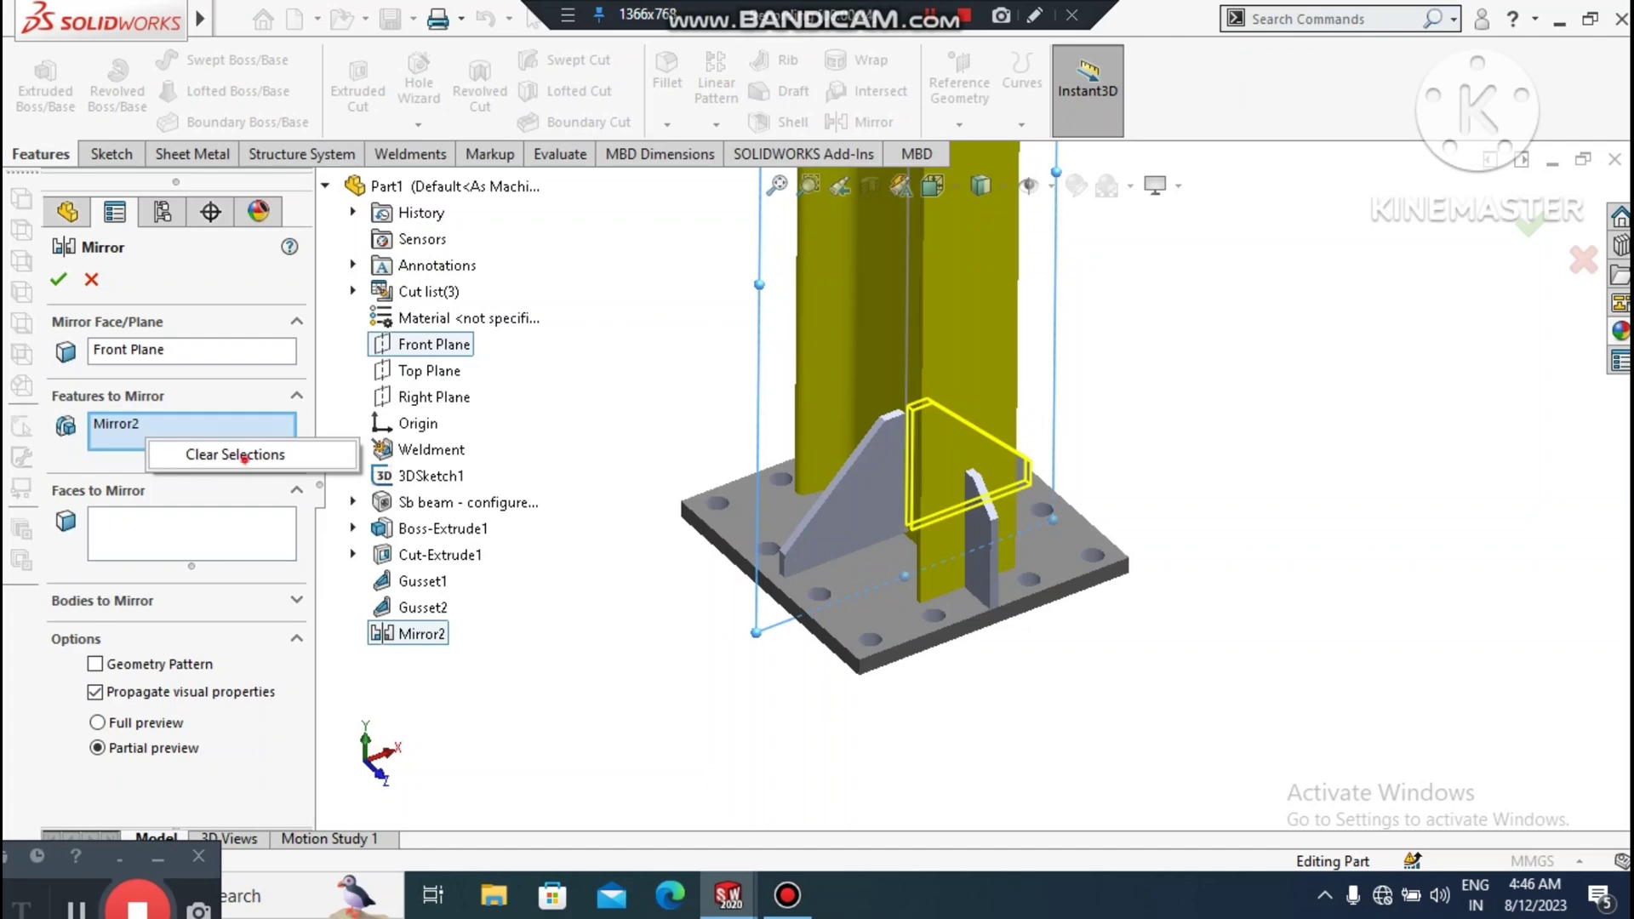
click(244, 455)
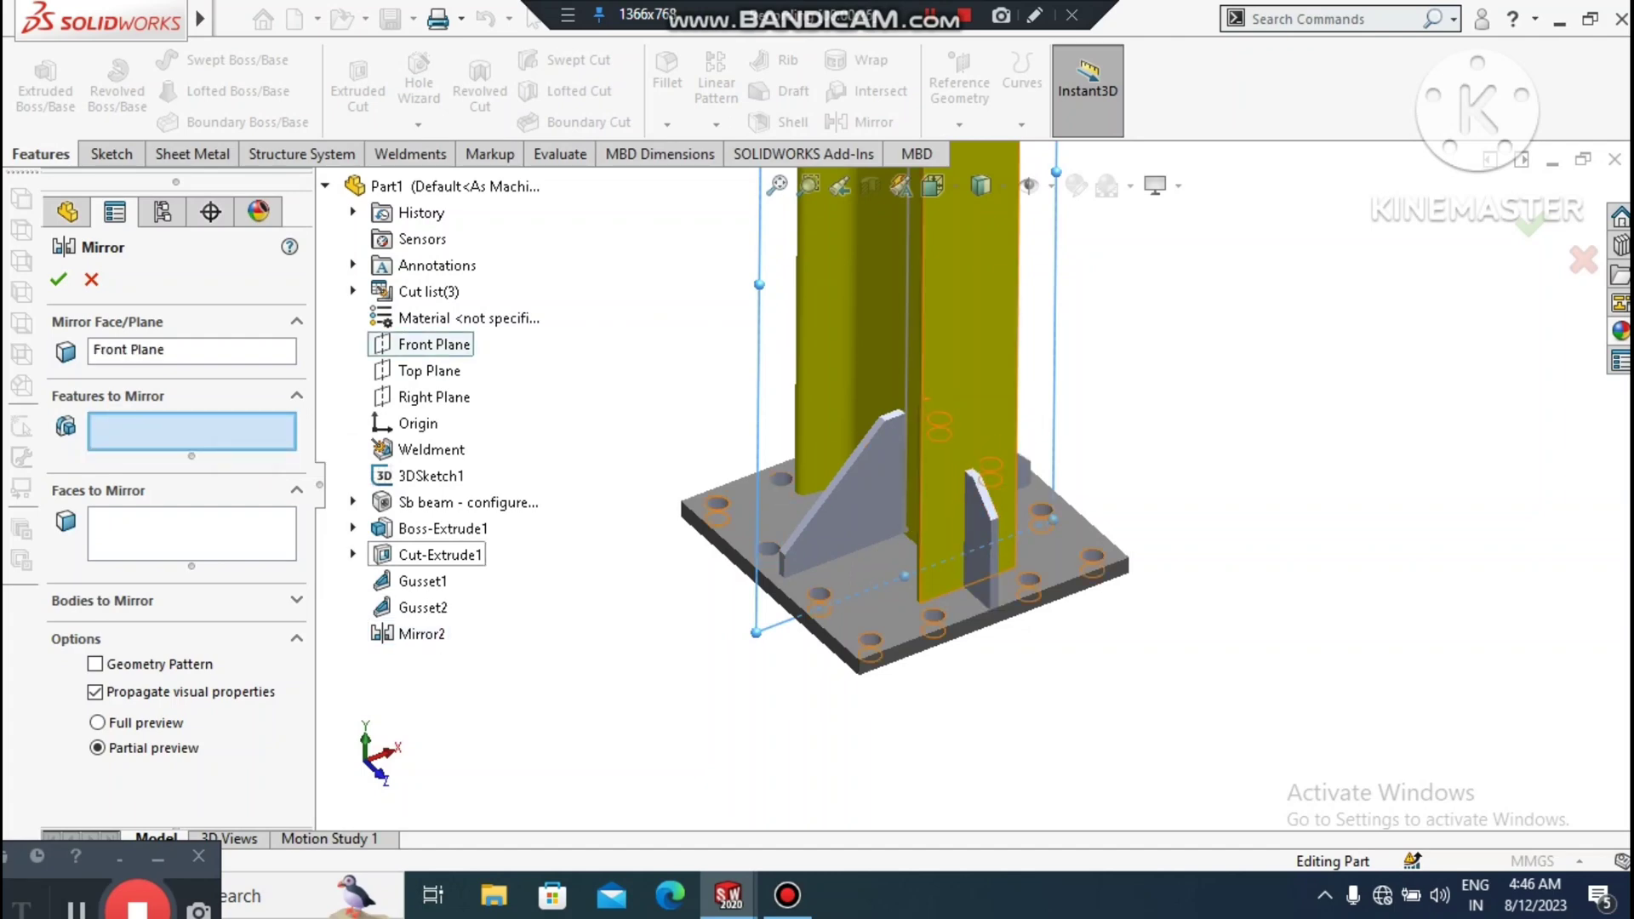
click(977, 528)
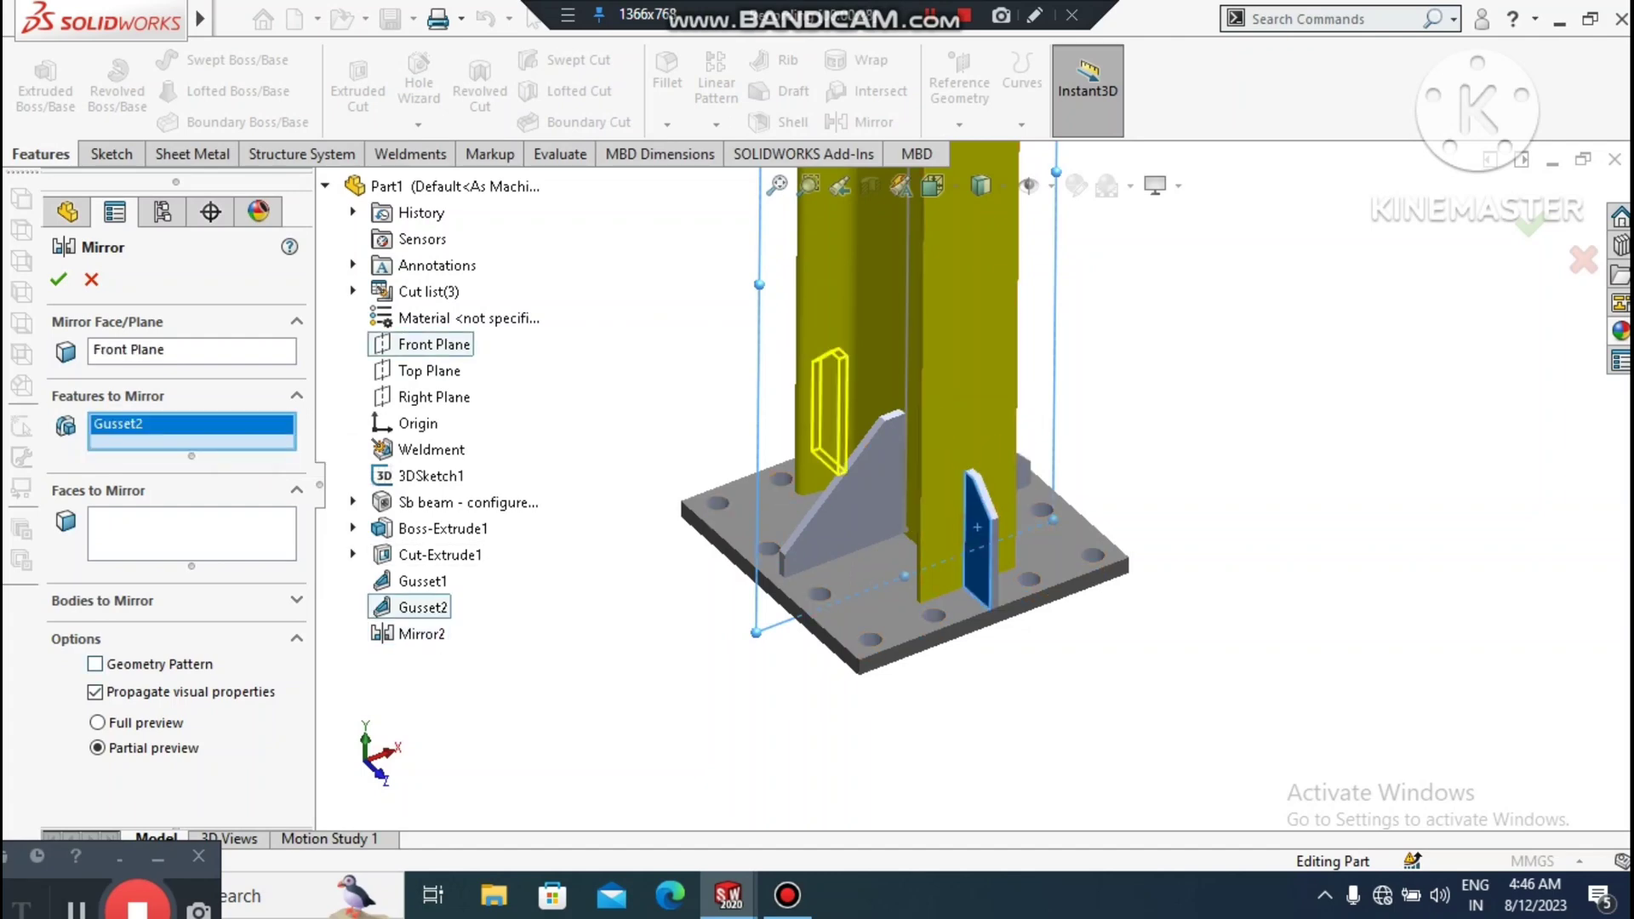
click(94, 664)
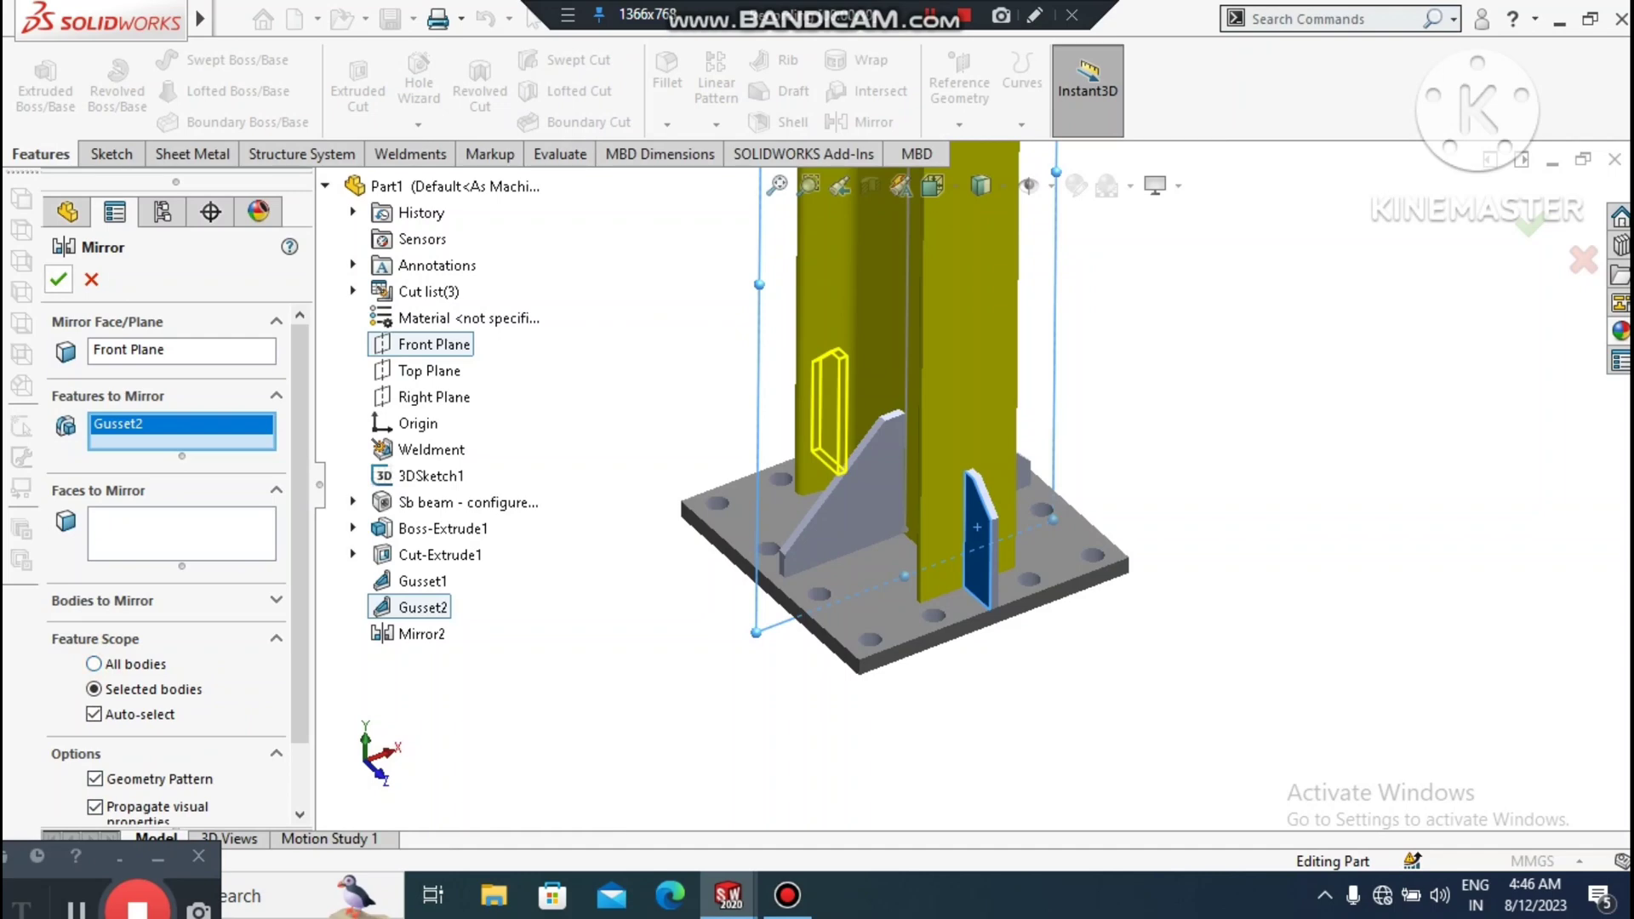
click(58, 279)
middle_drag(748, 568, 800, 566)
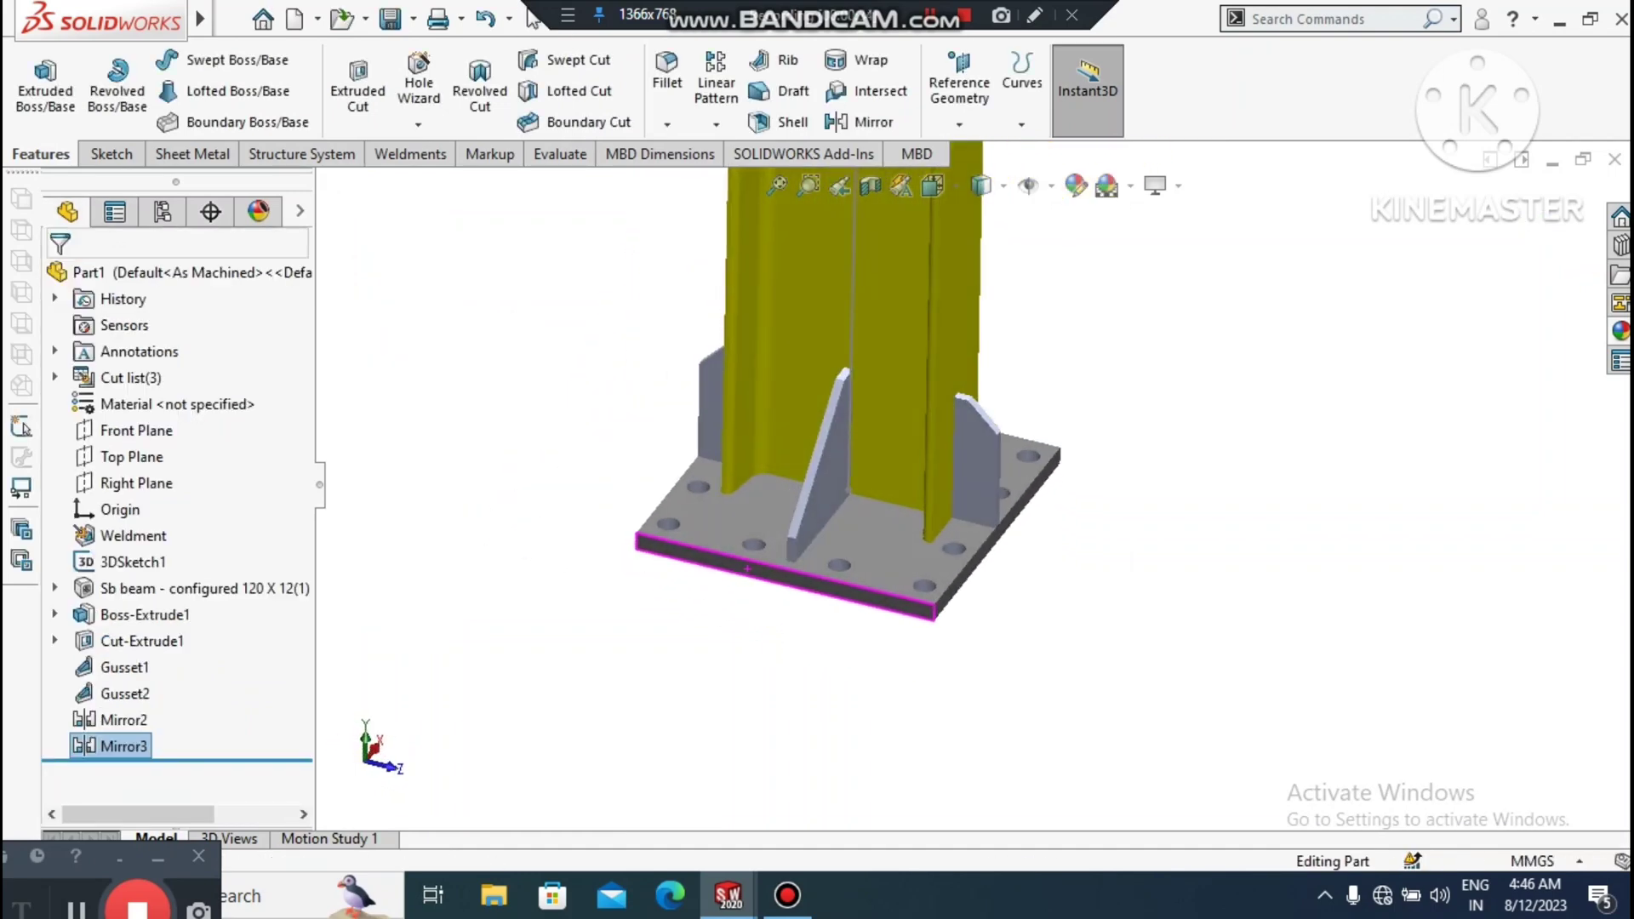
scroll(804, 485, down, 1)
click(719, 692)
- Edit the appearance of the original web gusset feature and color it bright green from the standard swatches
scroll(971, 490, up, 3)
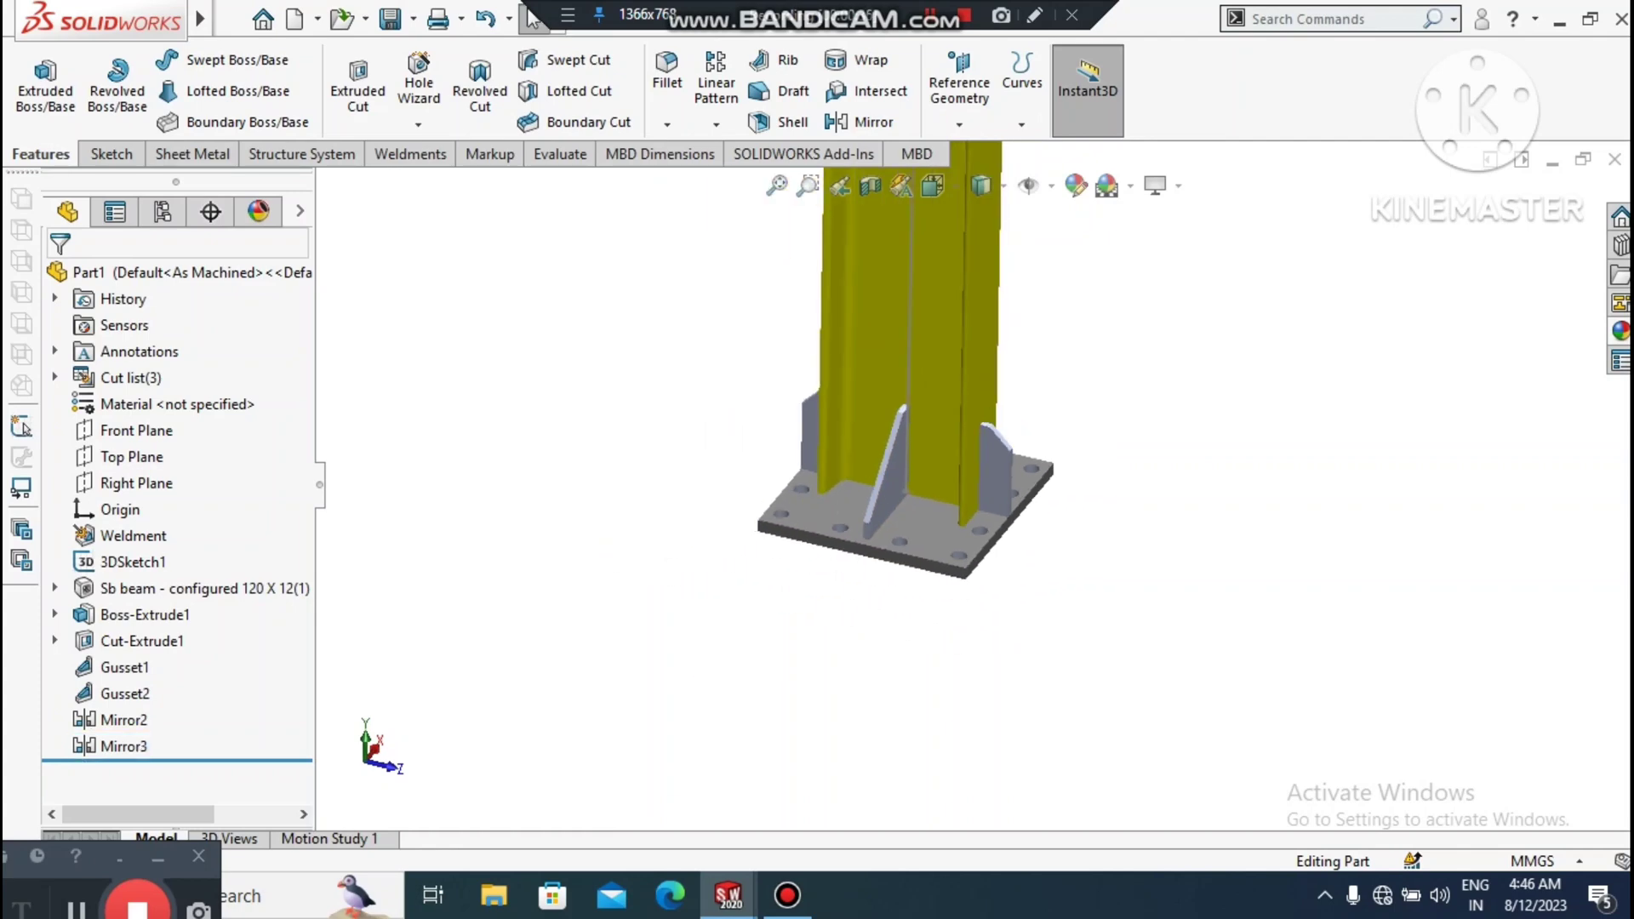
scroll(857, 265, down, 4)
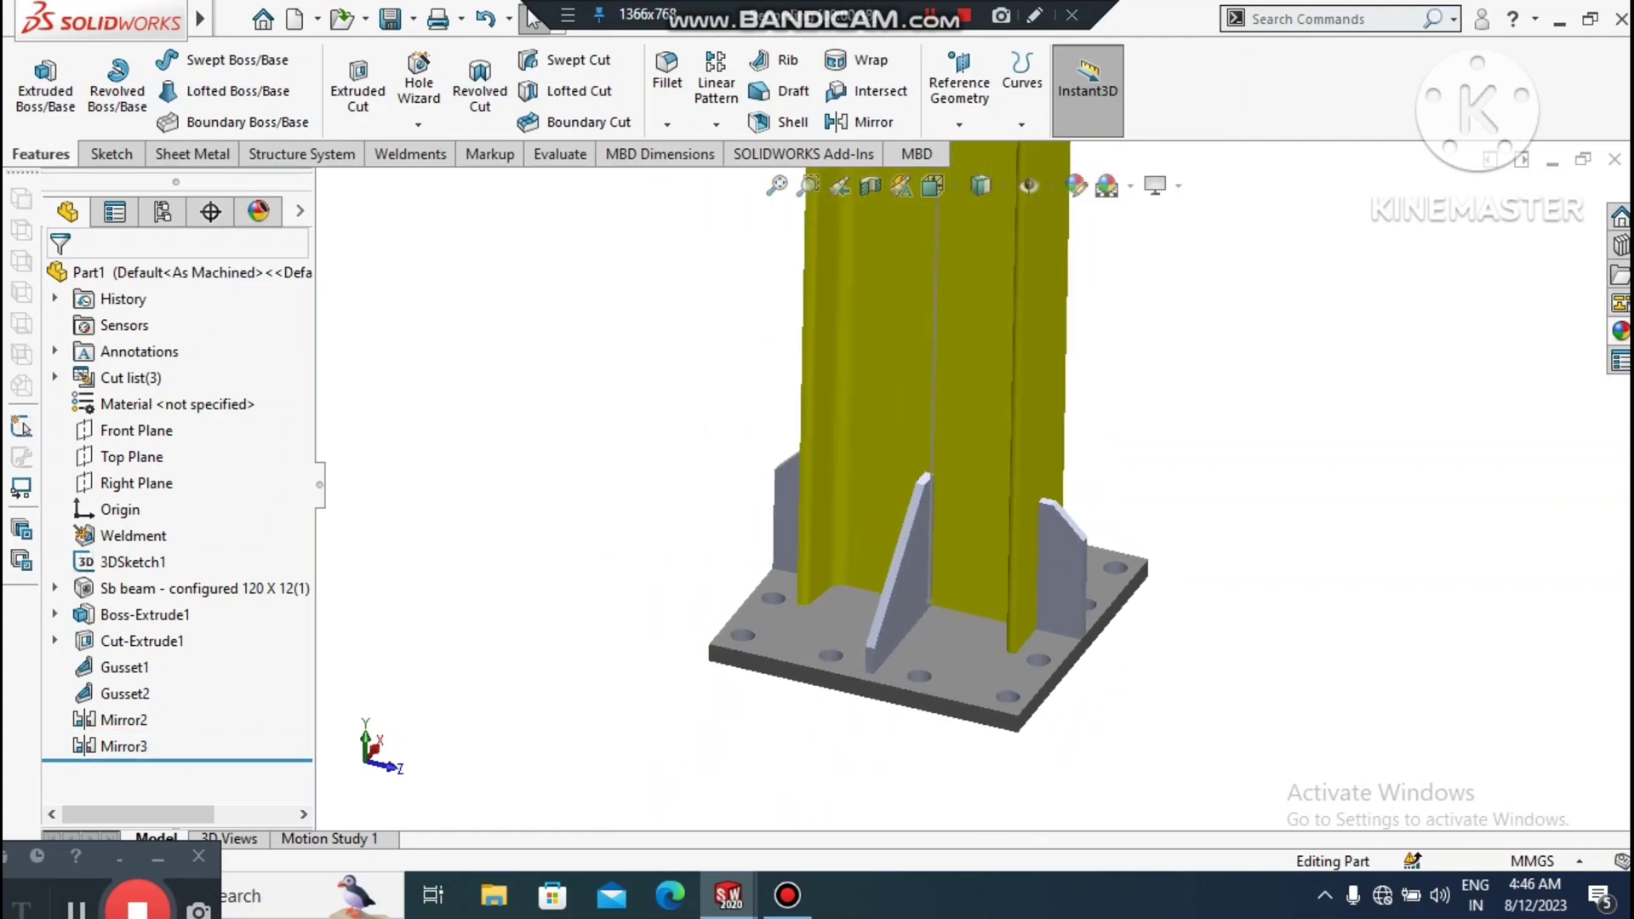
middle_drag(908, 577, 832, 583)
scroll(916, 609, down, 2)
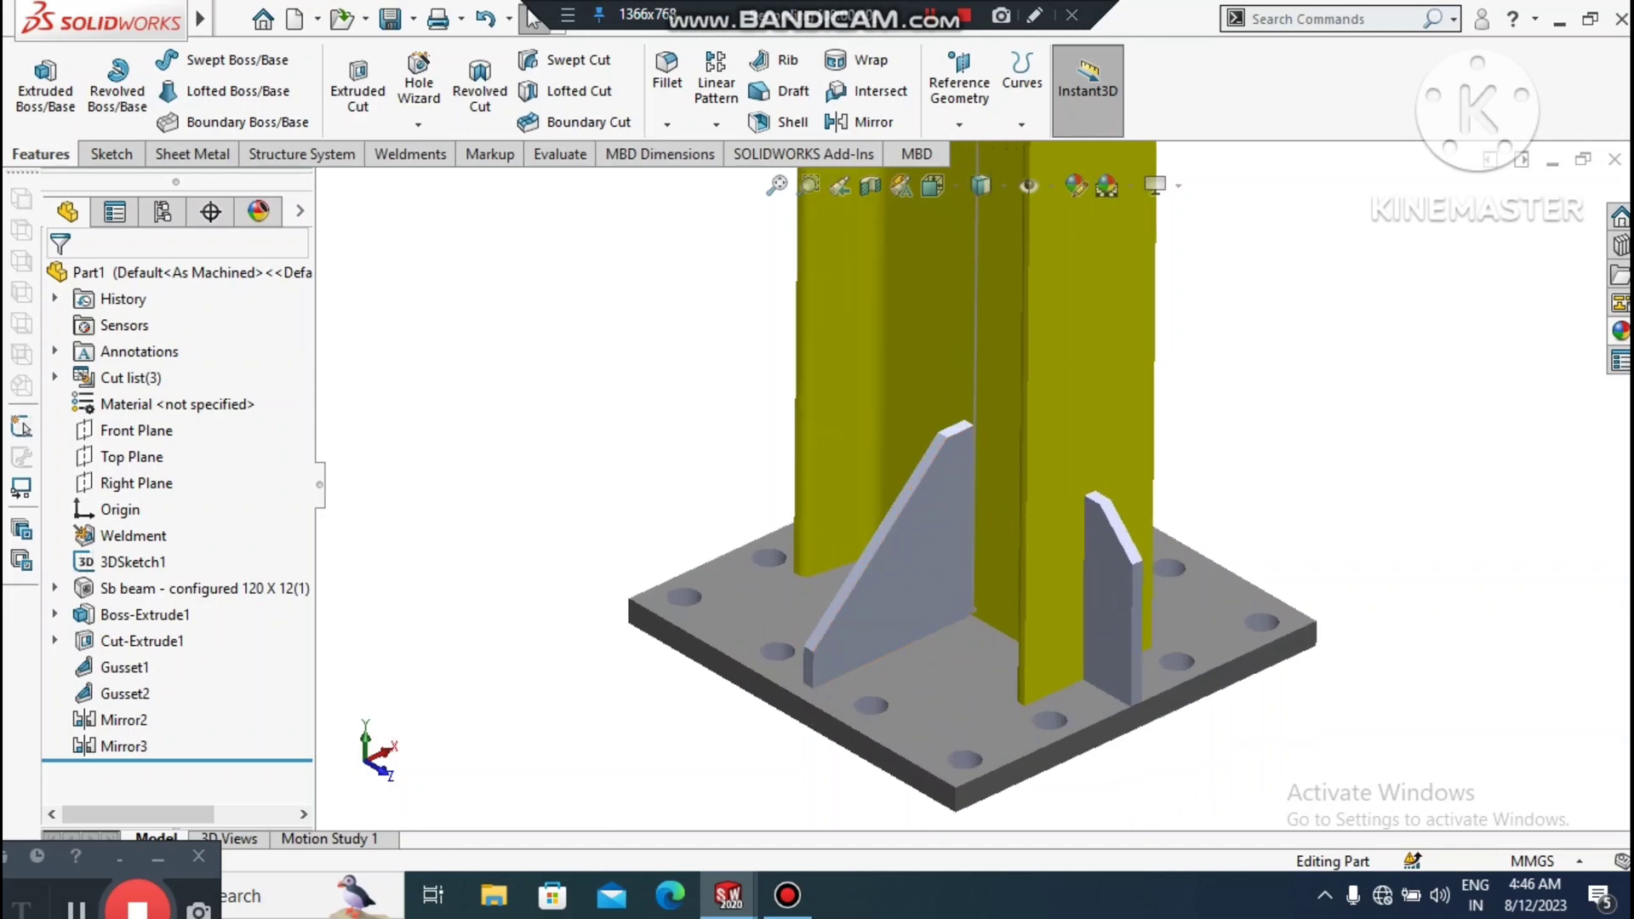
right_click(921, 535)
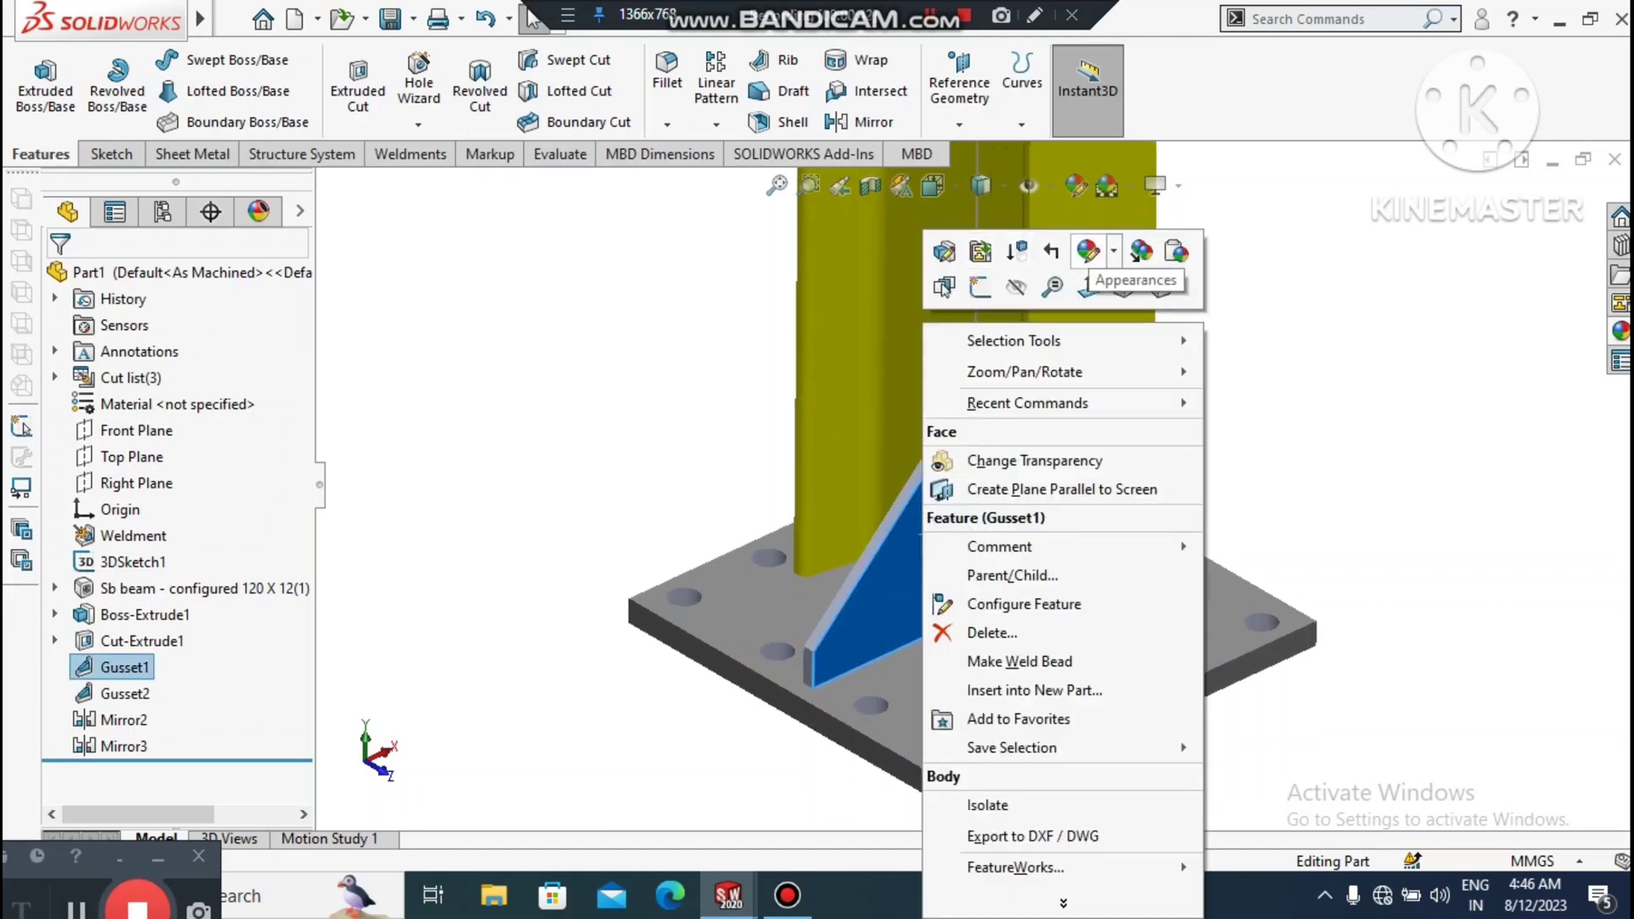
click(1111, 251)
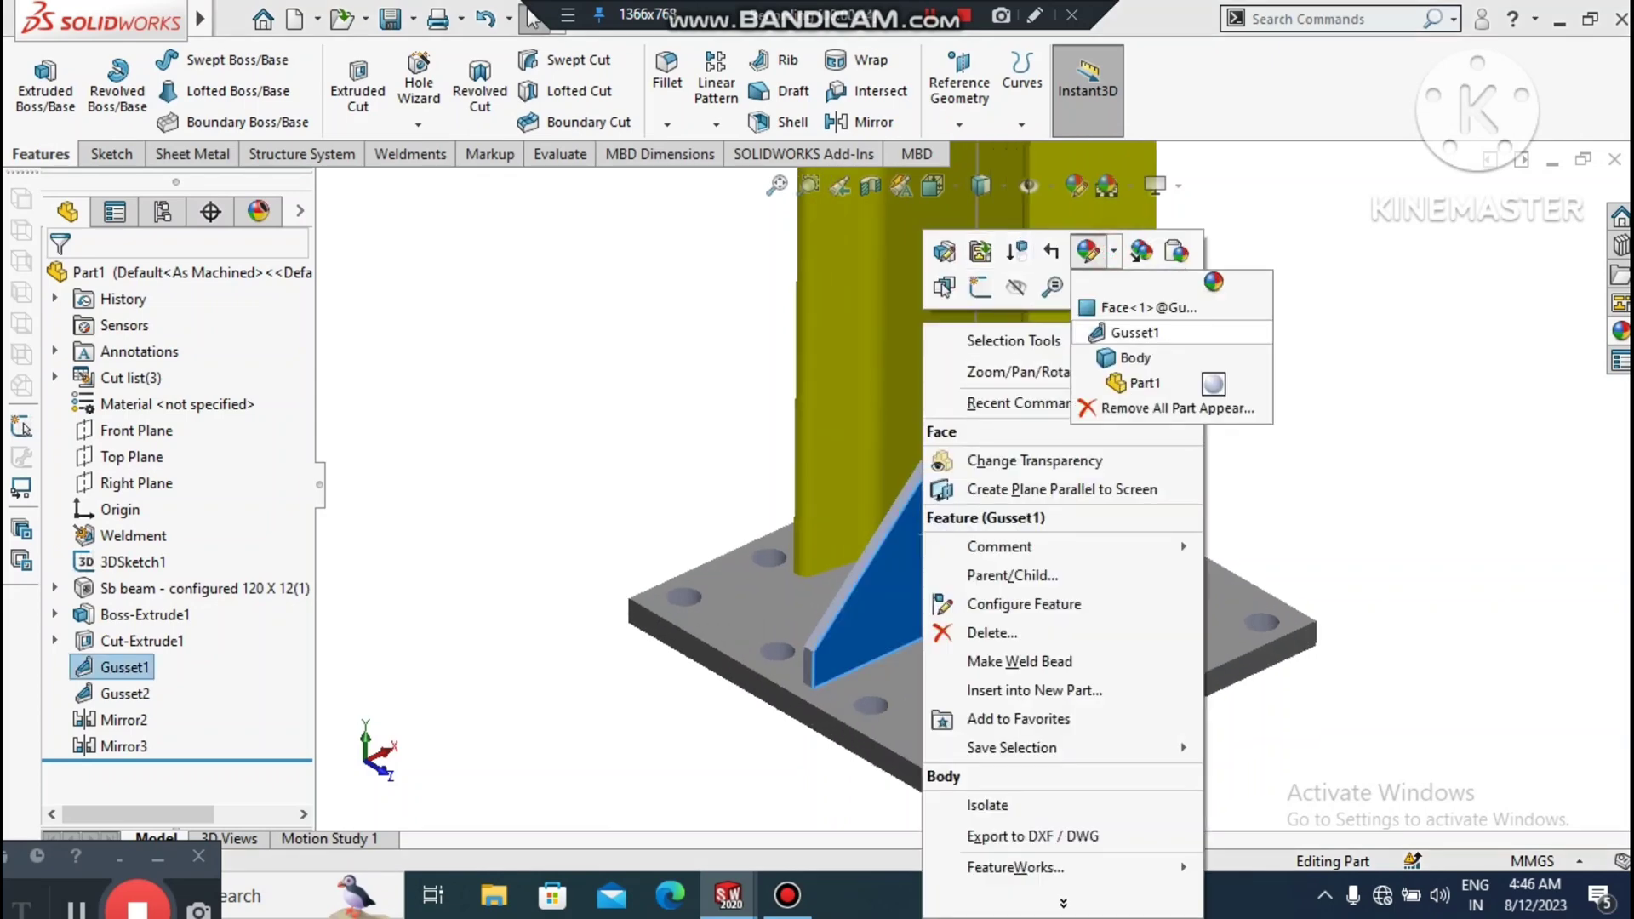
click(1133, 332)
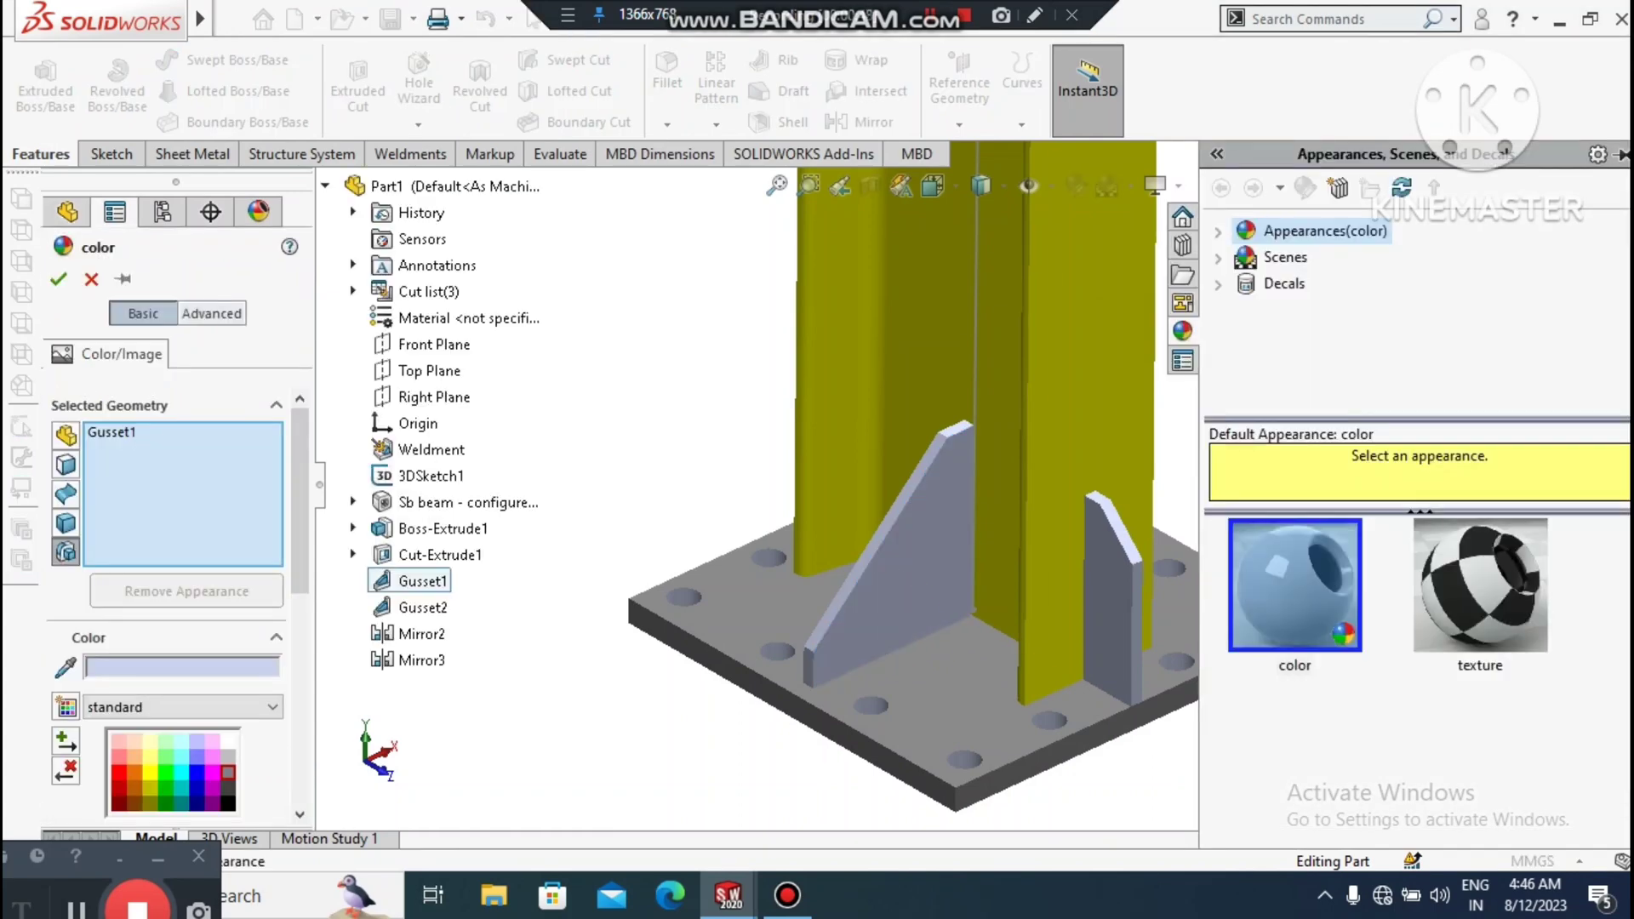
click(169, 773)
- Extend the green appearance to the flange gusset and both mirrored gusset features and apply it
click(1108, 595)
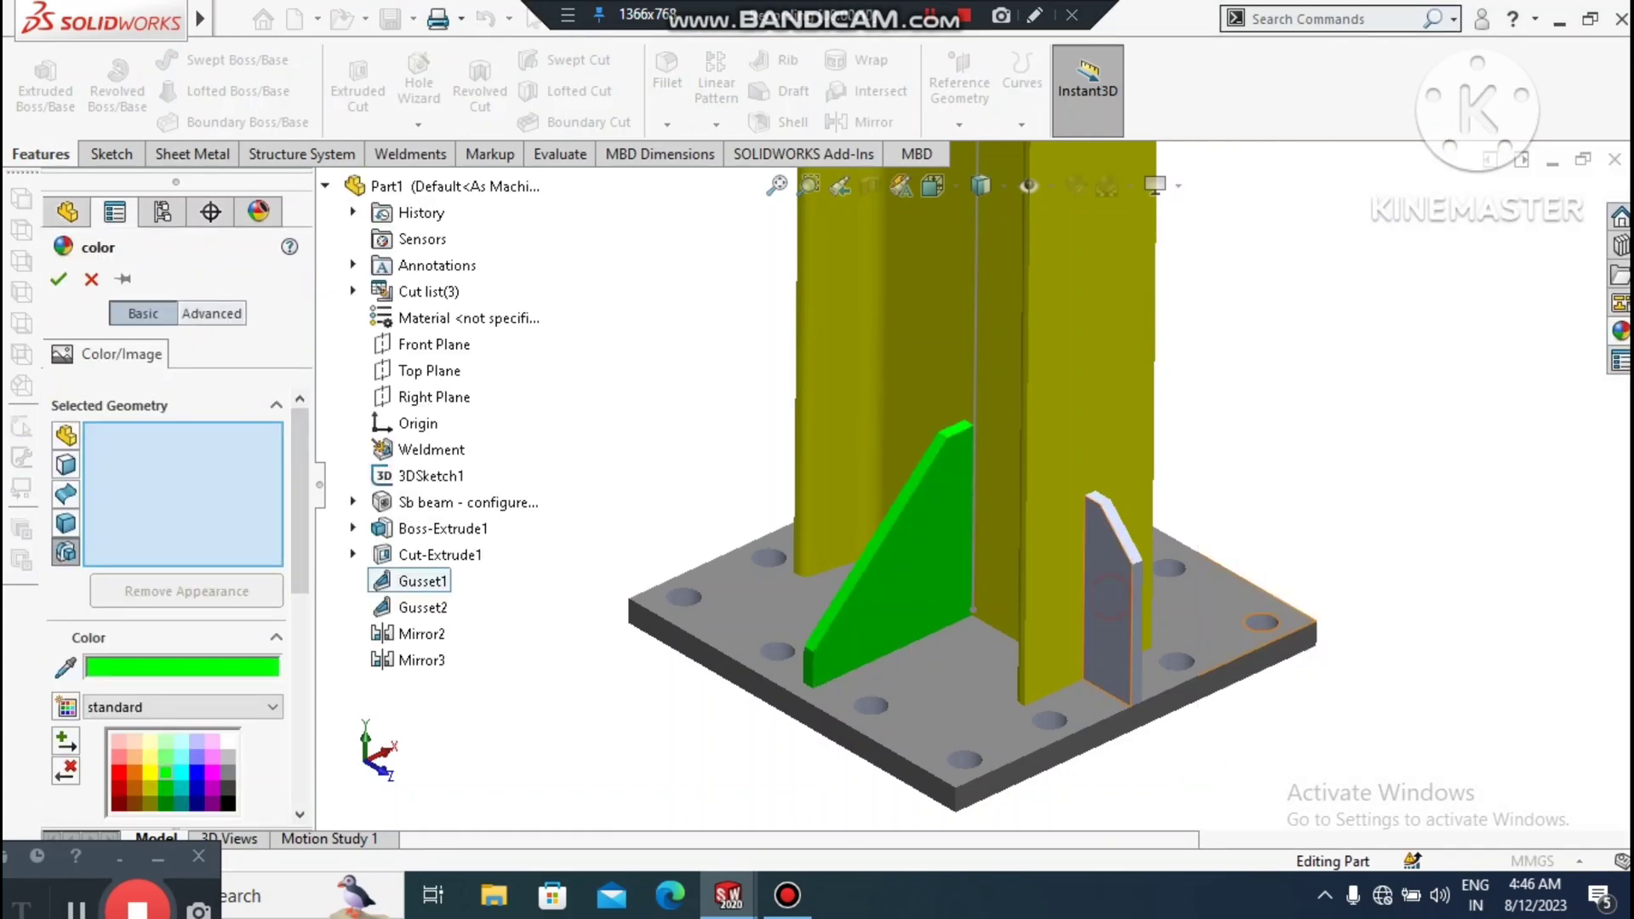
scroll(1025, 579, up, 1)
middle_drag(1013, 553, 859, 561)
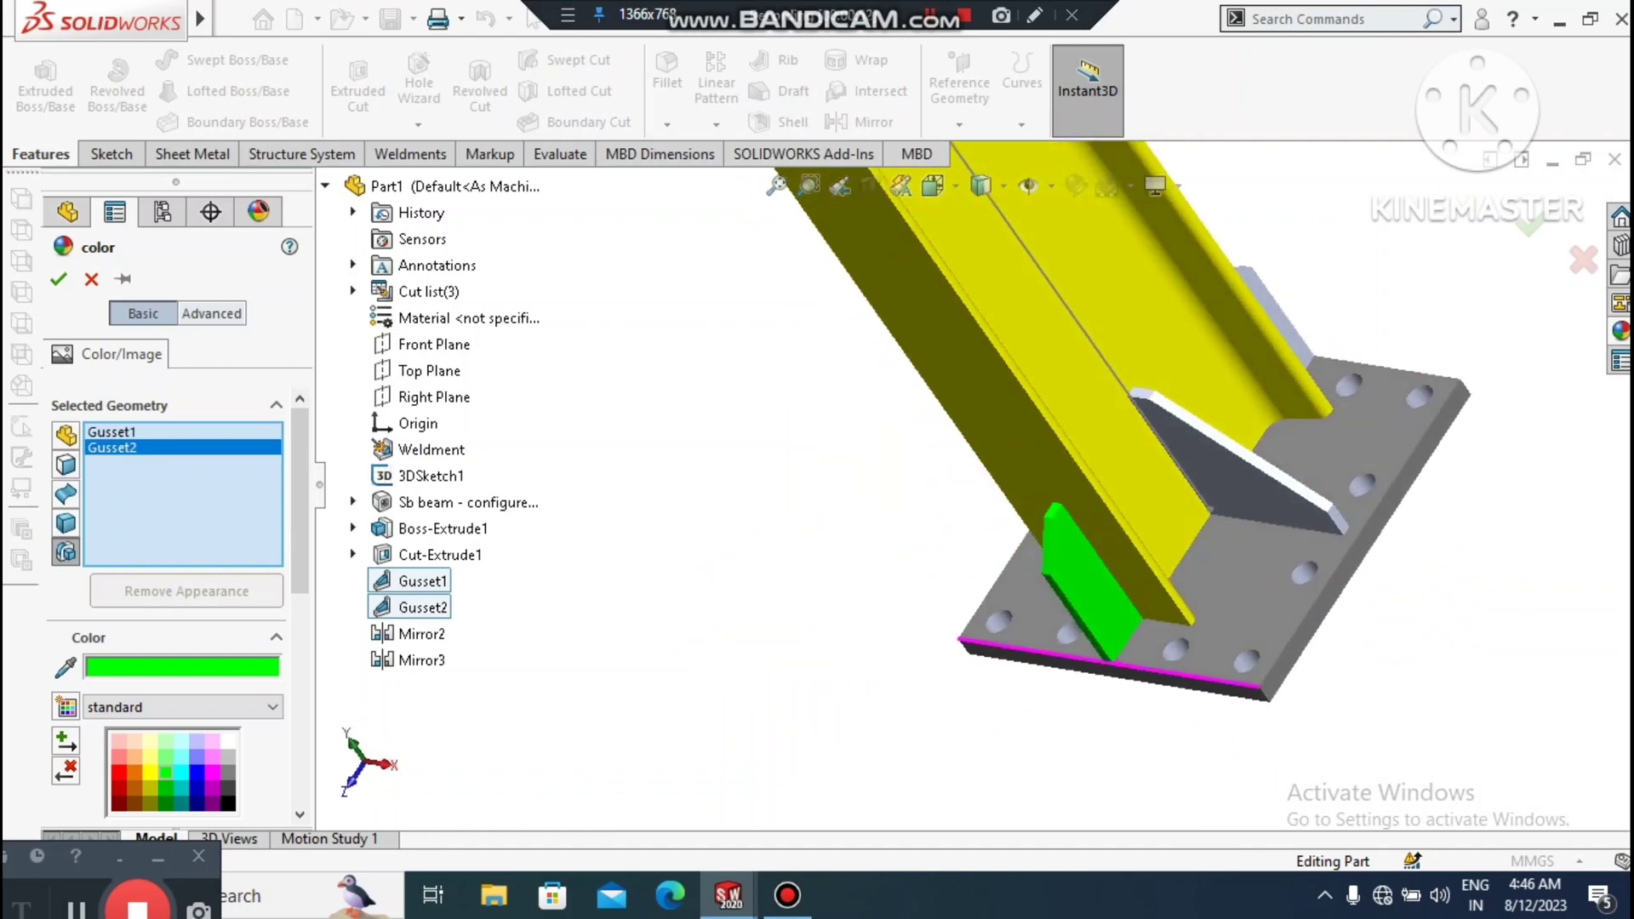
click(1234, 464)
middle_drag(1234, 464, 996, 514)
click(1359, 331)
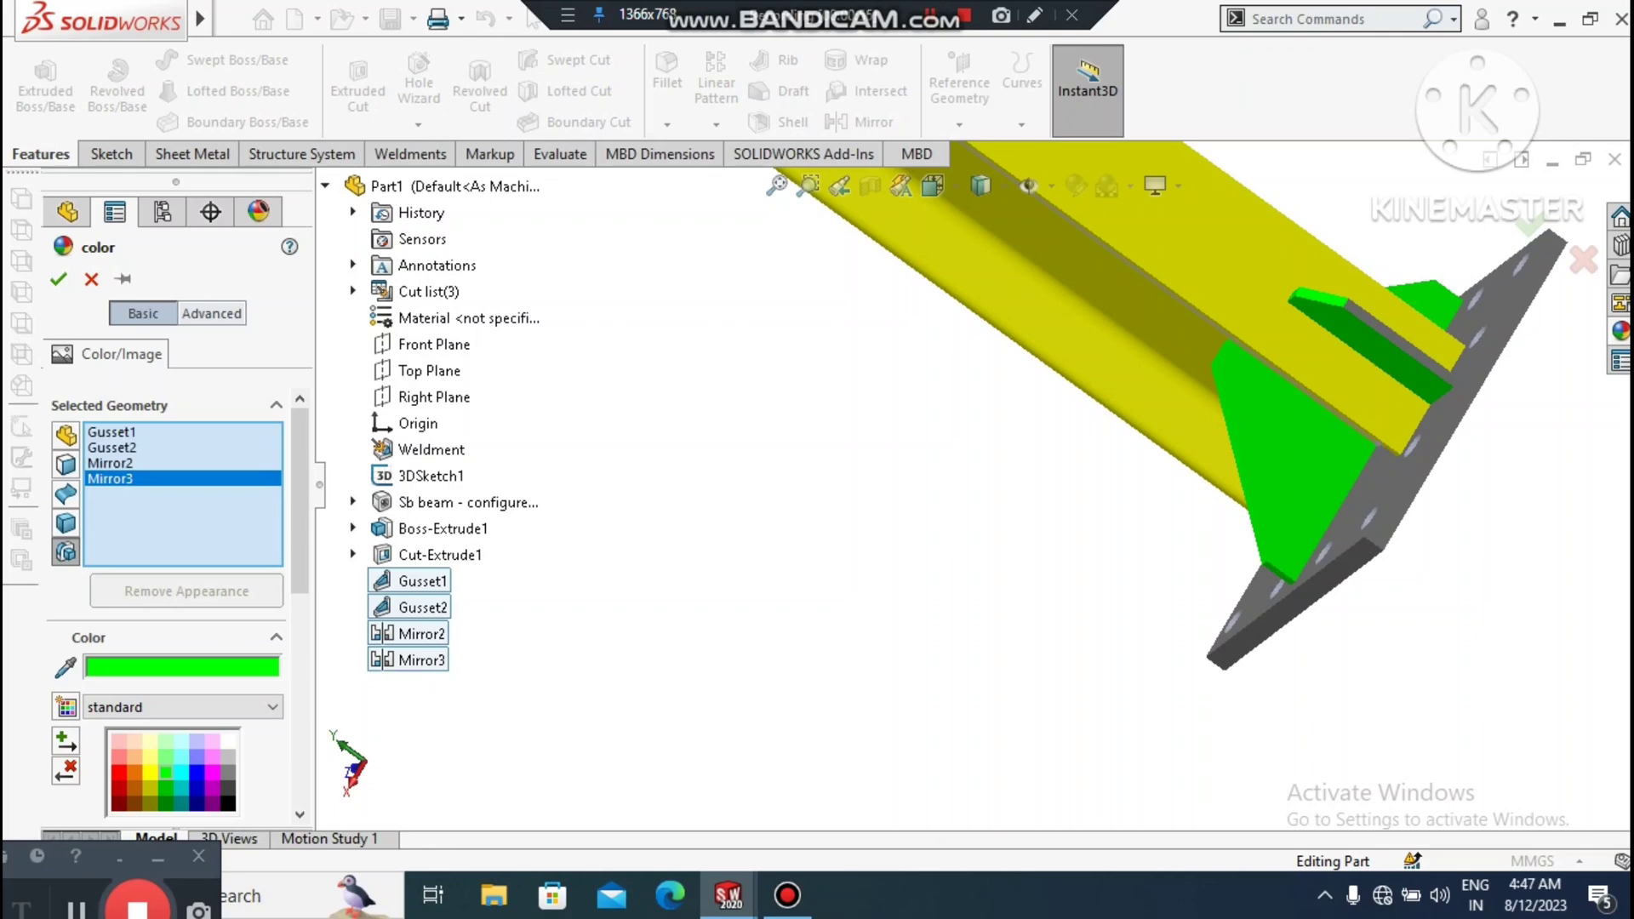
middle_drag(1106, 477, 1344, 527)
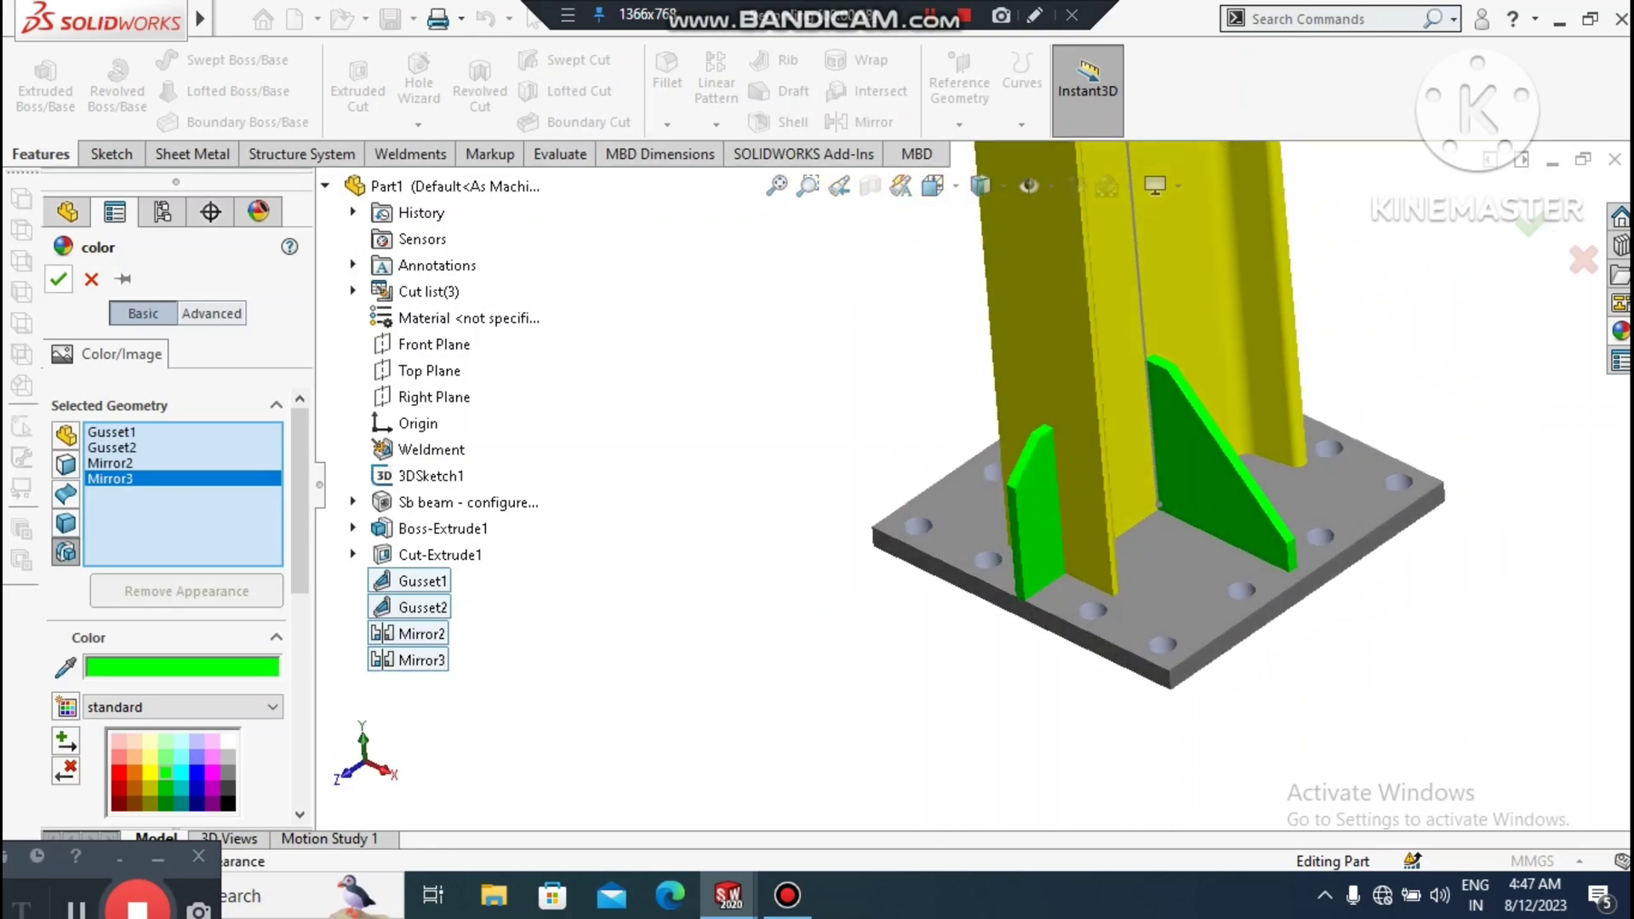
click(58, 279)
- Hide the 3D sketch line running along the beam's web
middle_drag(763, 518, 1005, 502)
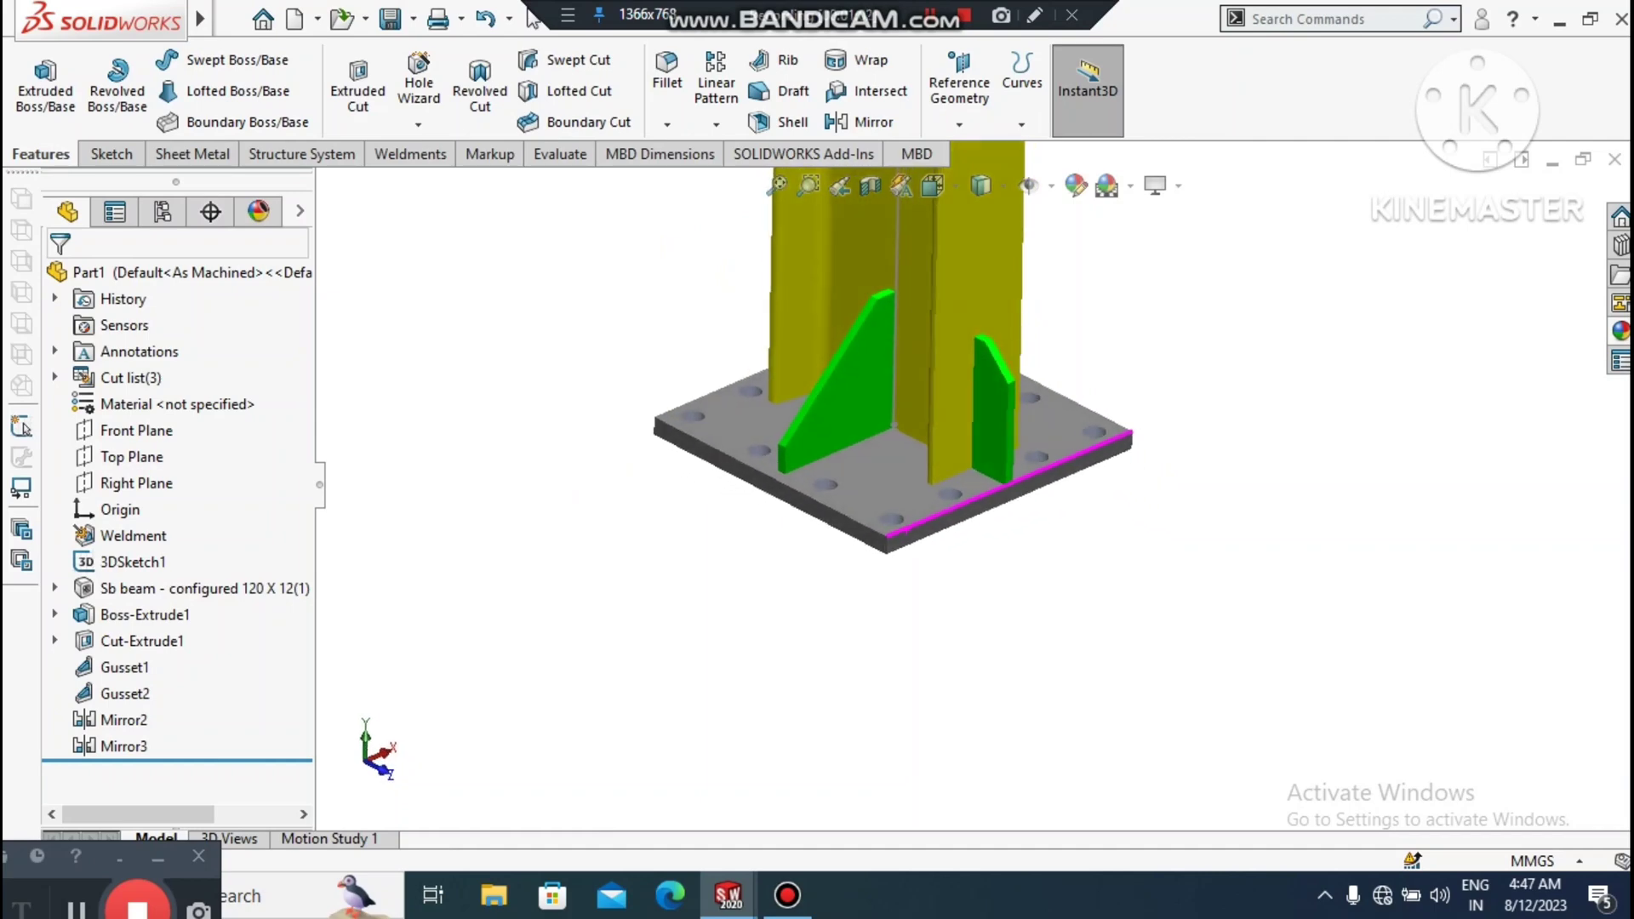
scroll(974, 483, up, 4)
scroll(971, 357, down, 4)
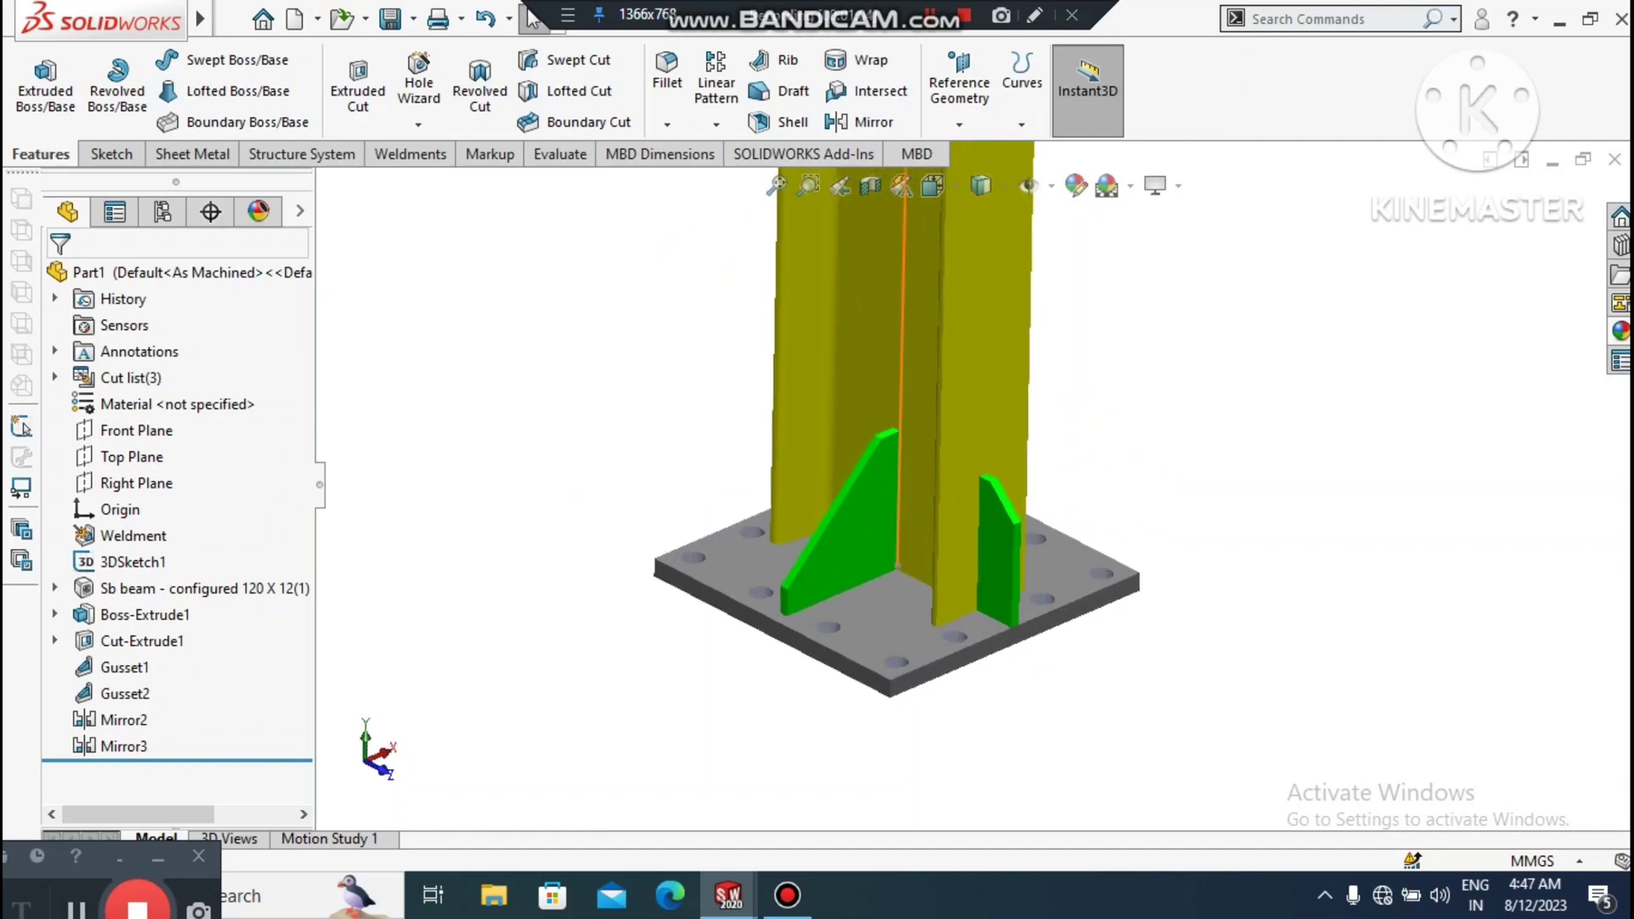
click(905, 331)
right_click(904, 332)
click(964, 296)
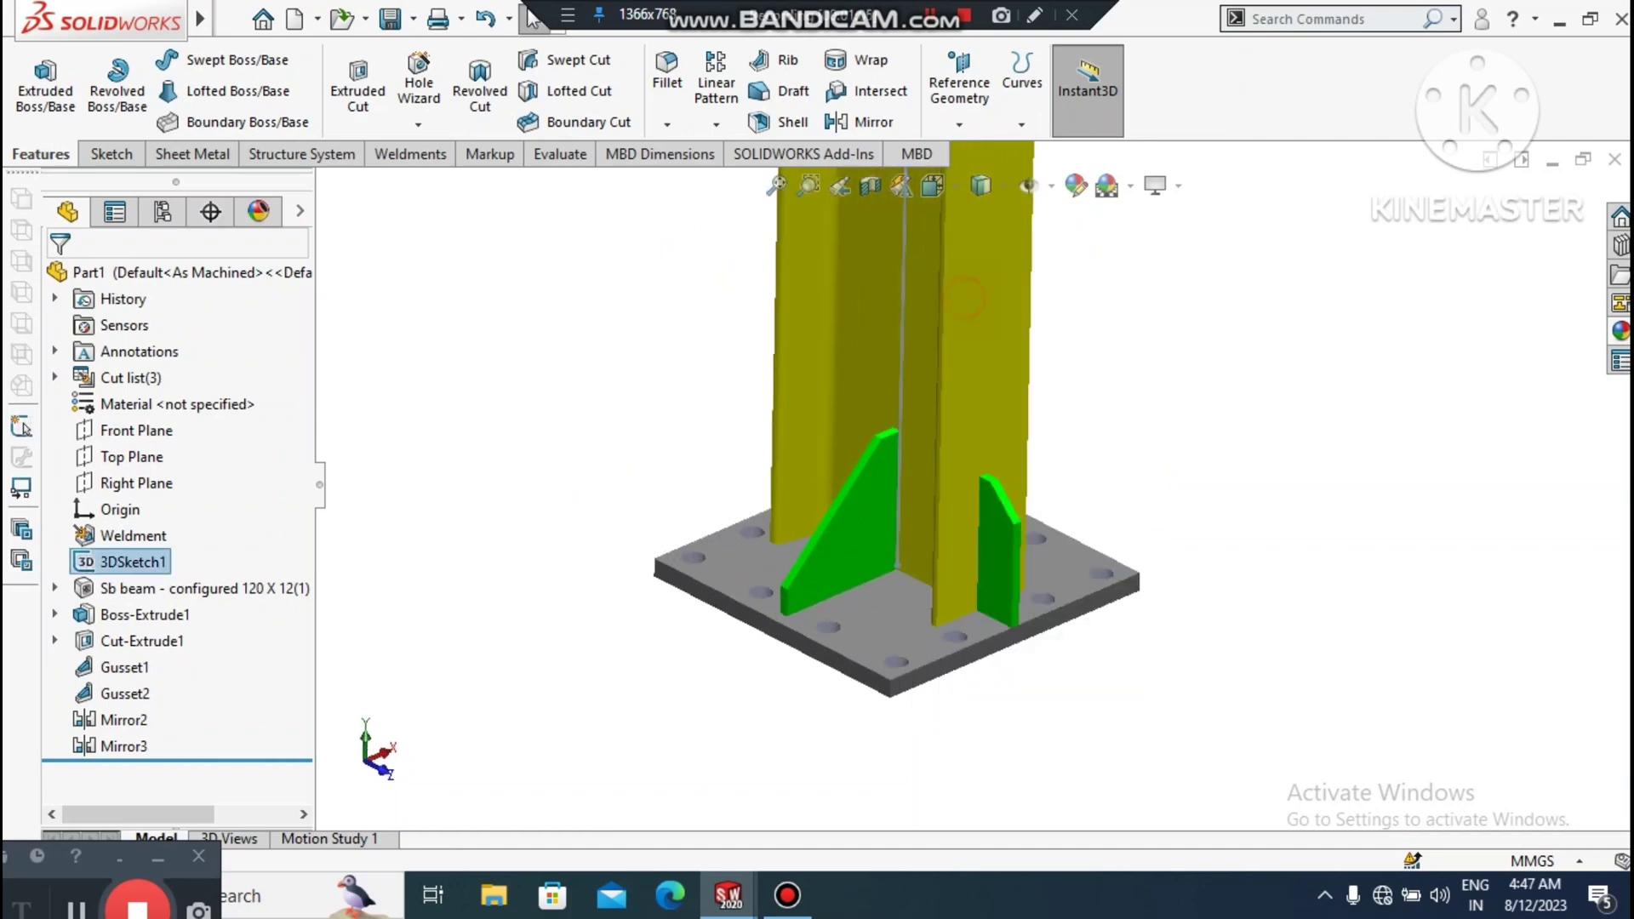
click(1225, 492)
- Start a weld bead using Weld Path selection and pick the bottom edge of the beam's web as its first edge
scroll(942, 470, down, 5)
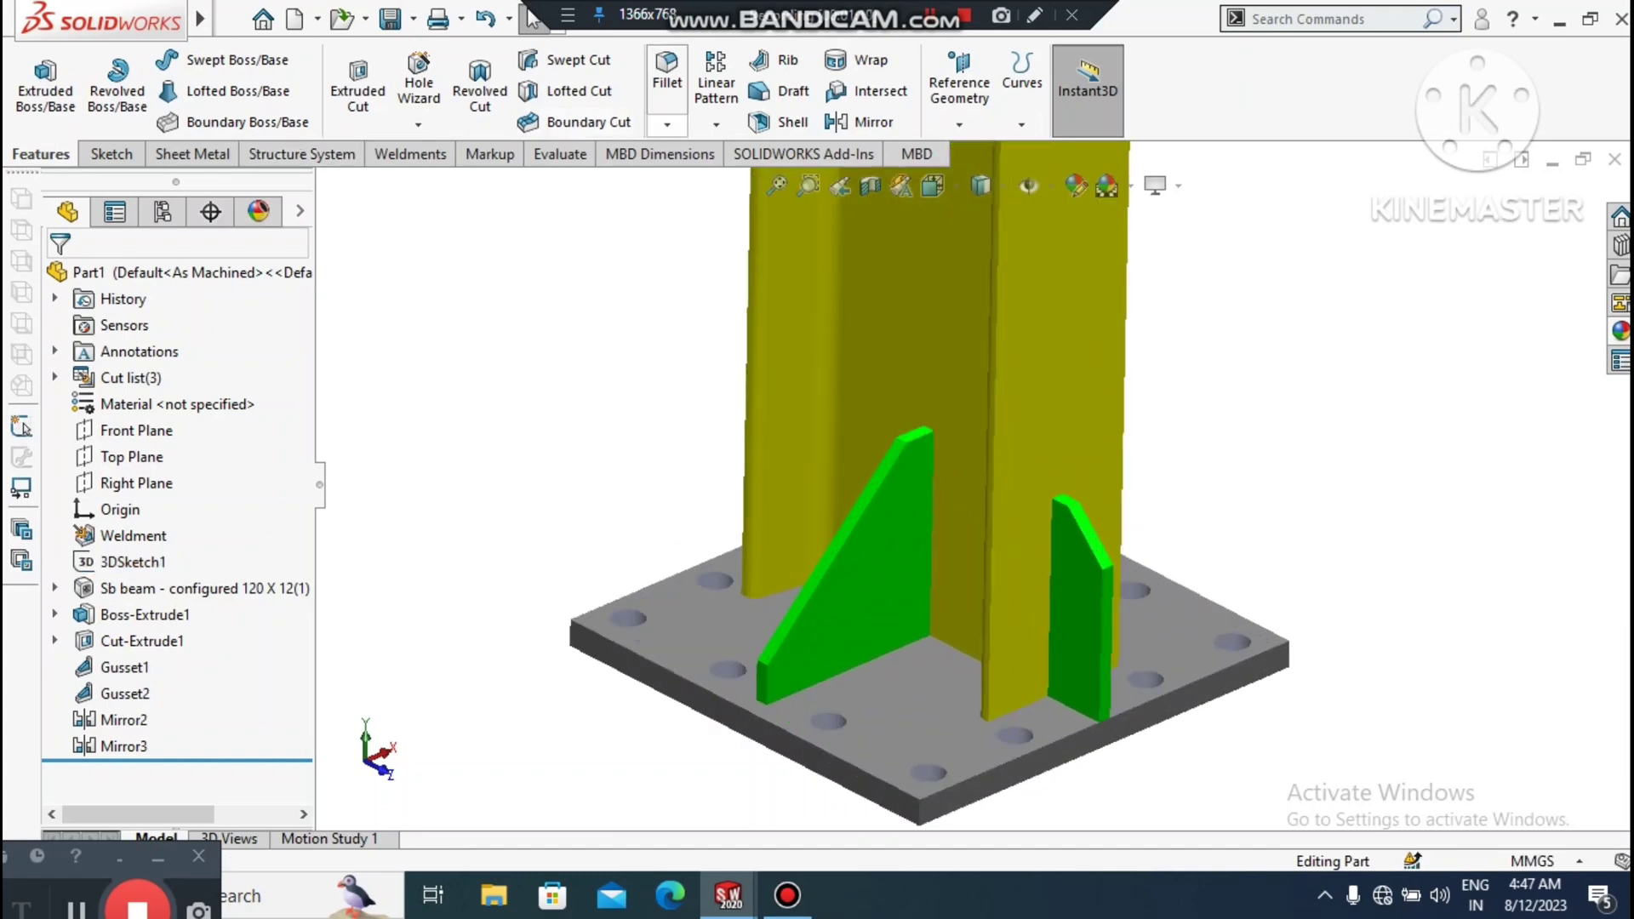
click(408, 154)
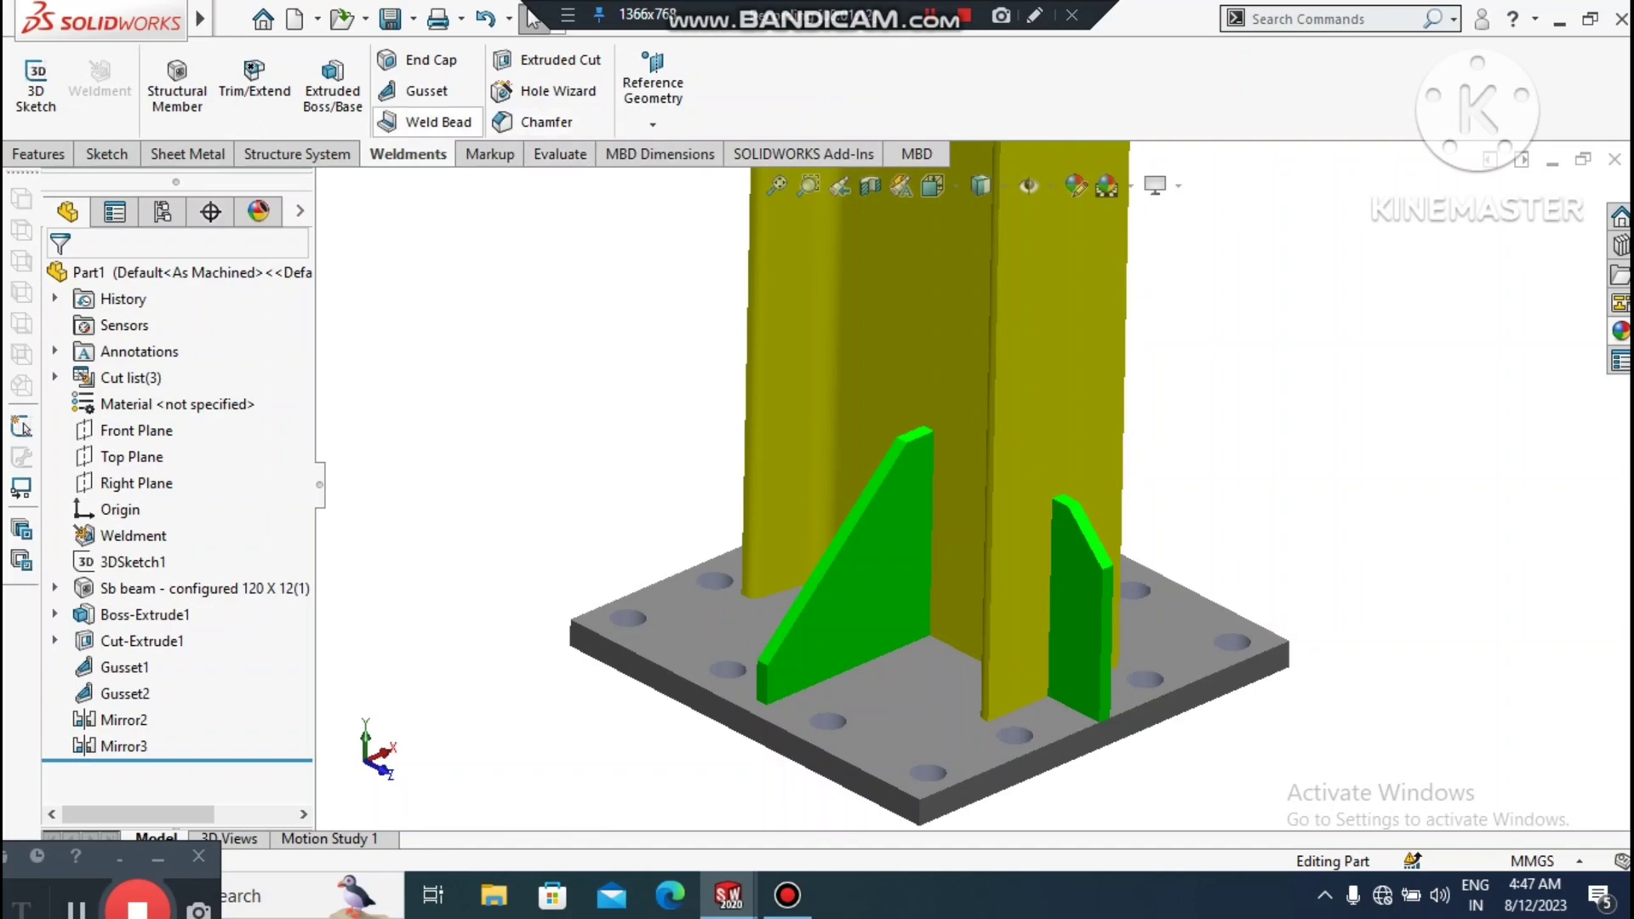
click(430, 122)
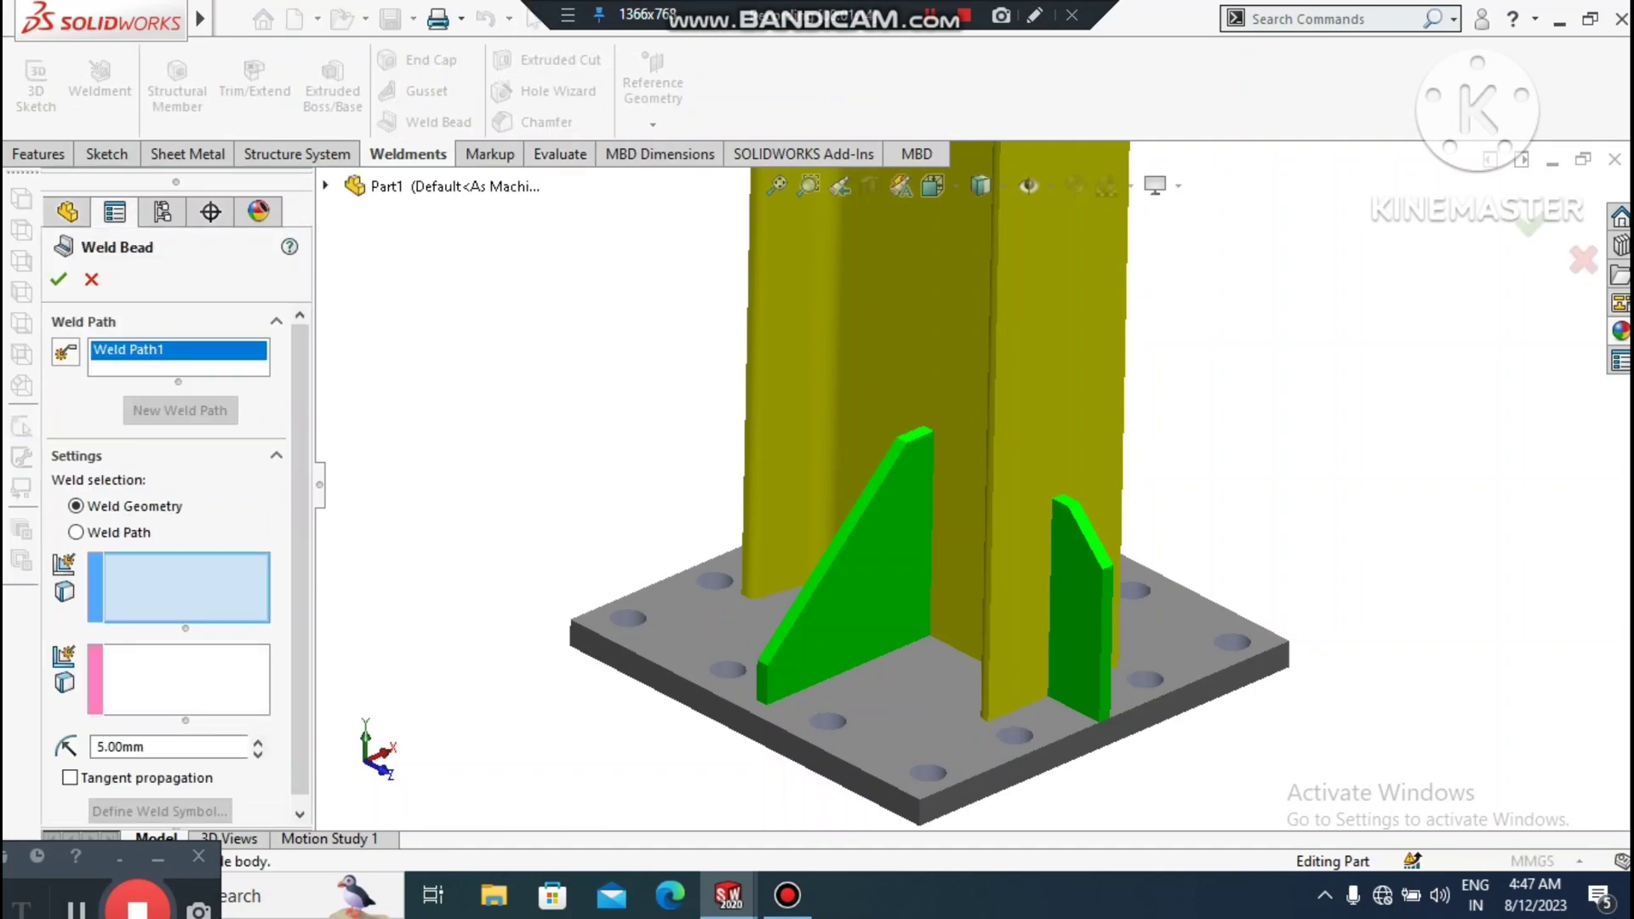
click(76, 531)
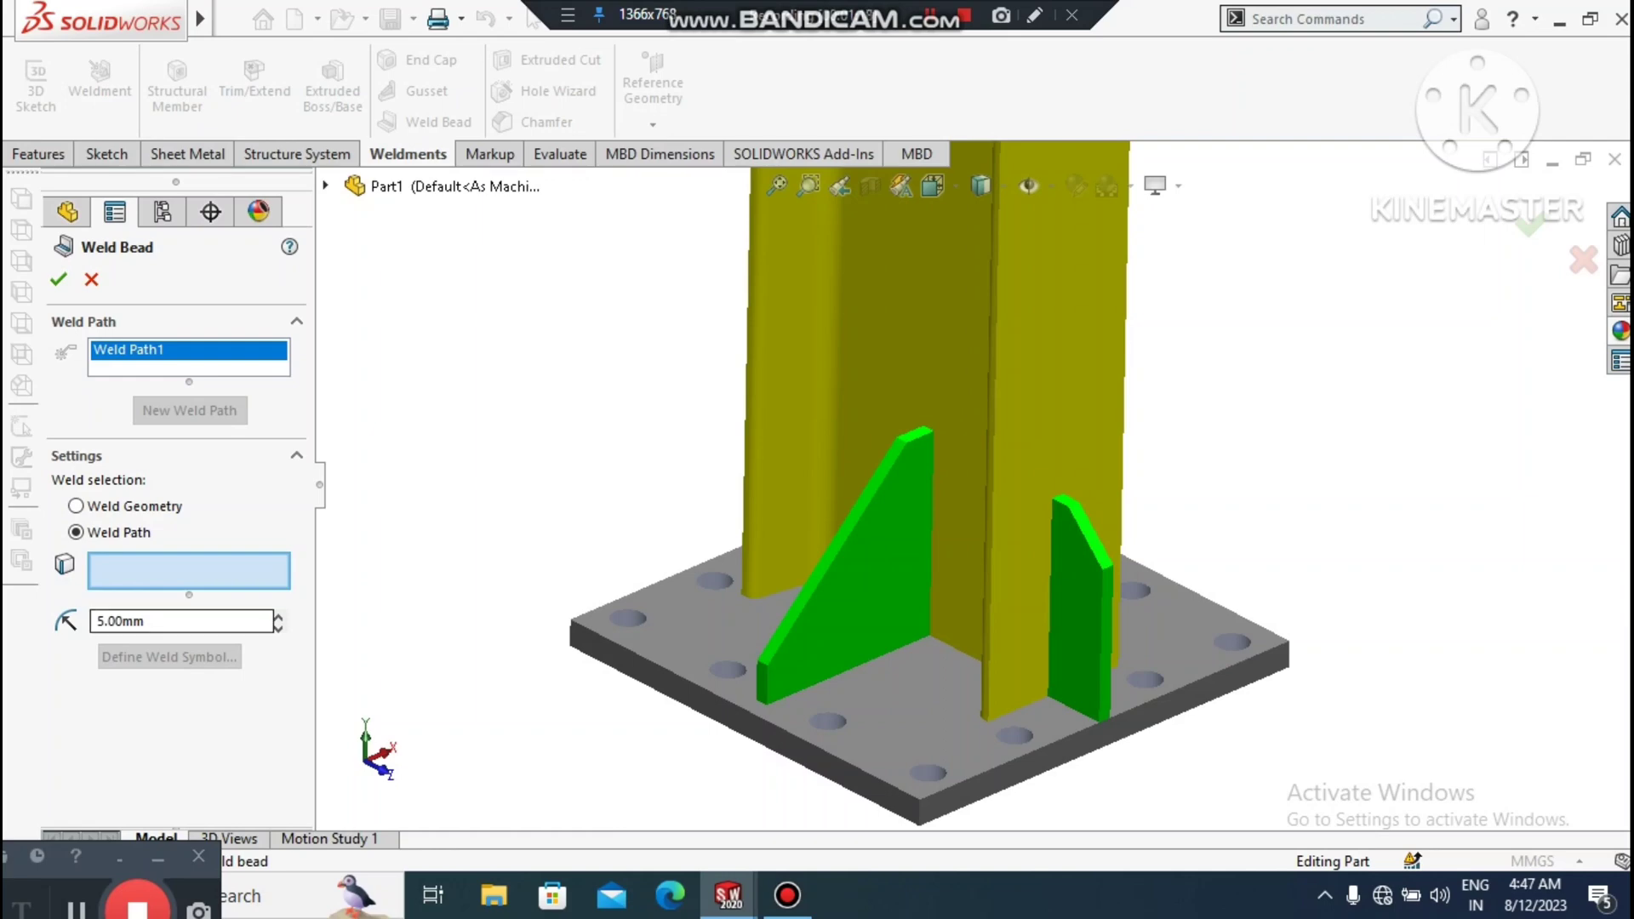
middle_drag(749, 733, 815, 723)
scroll(817, 602, down, 3)
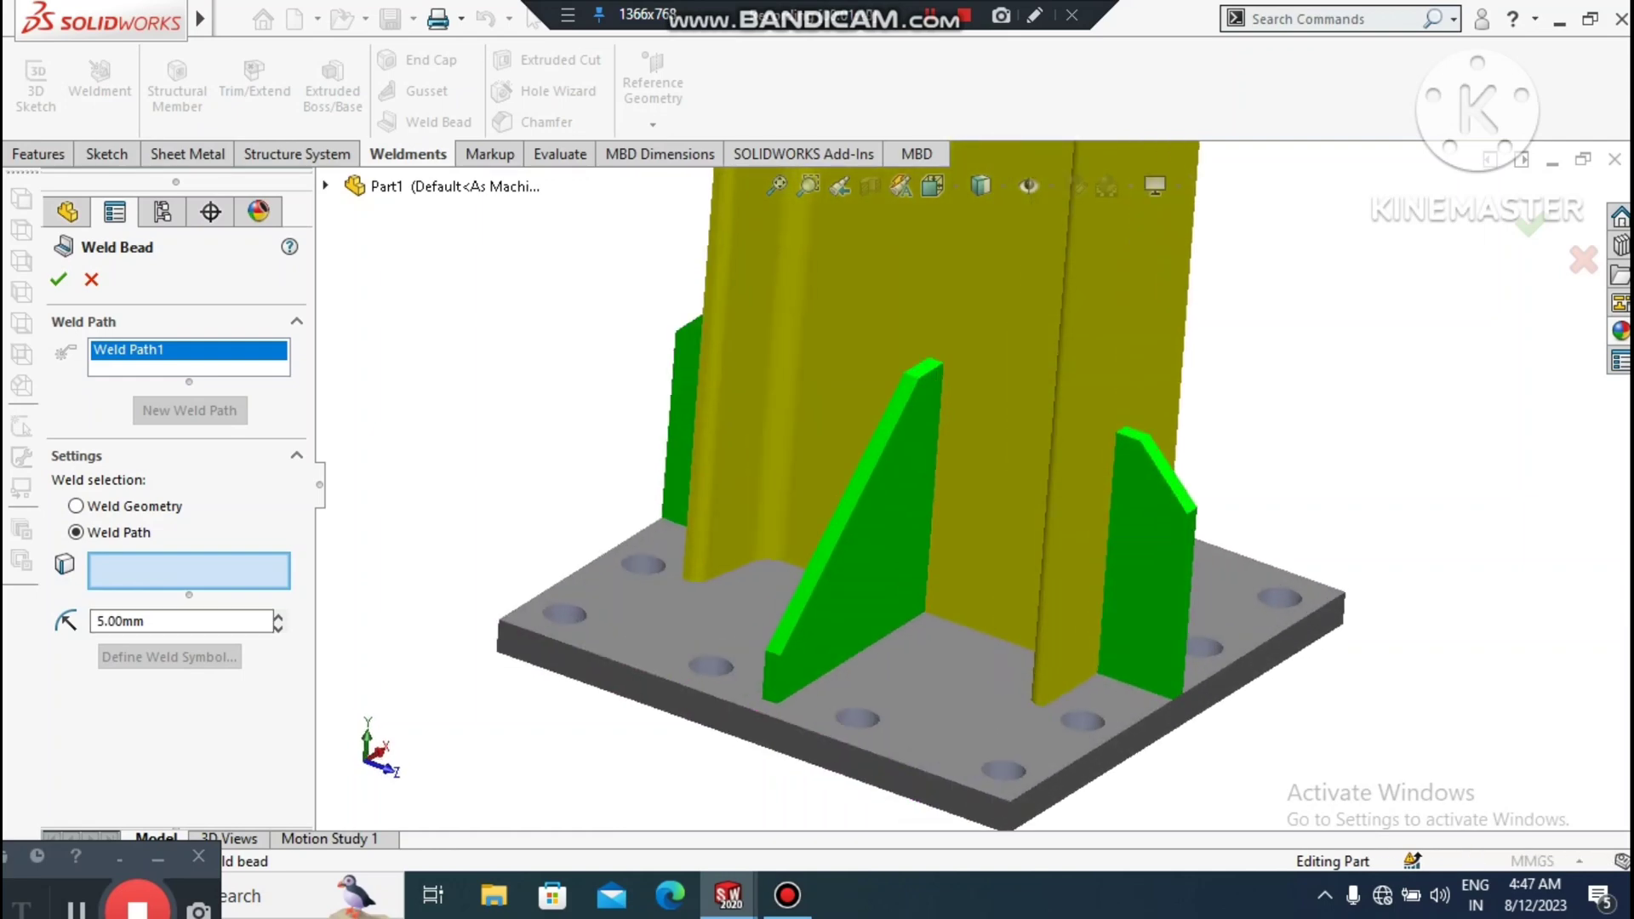
click(997, 600)
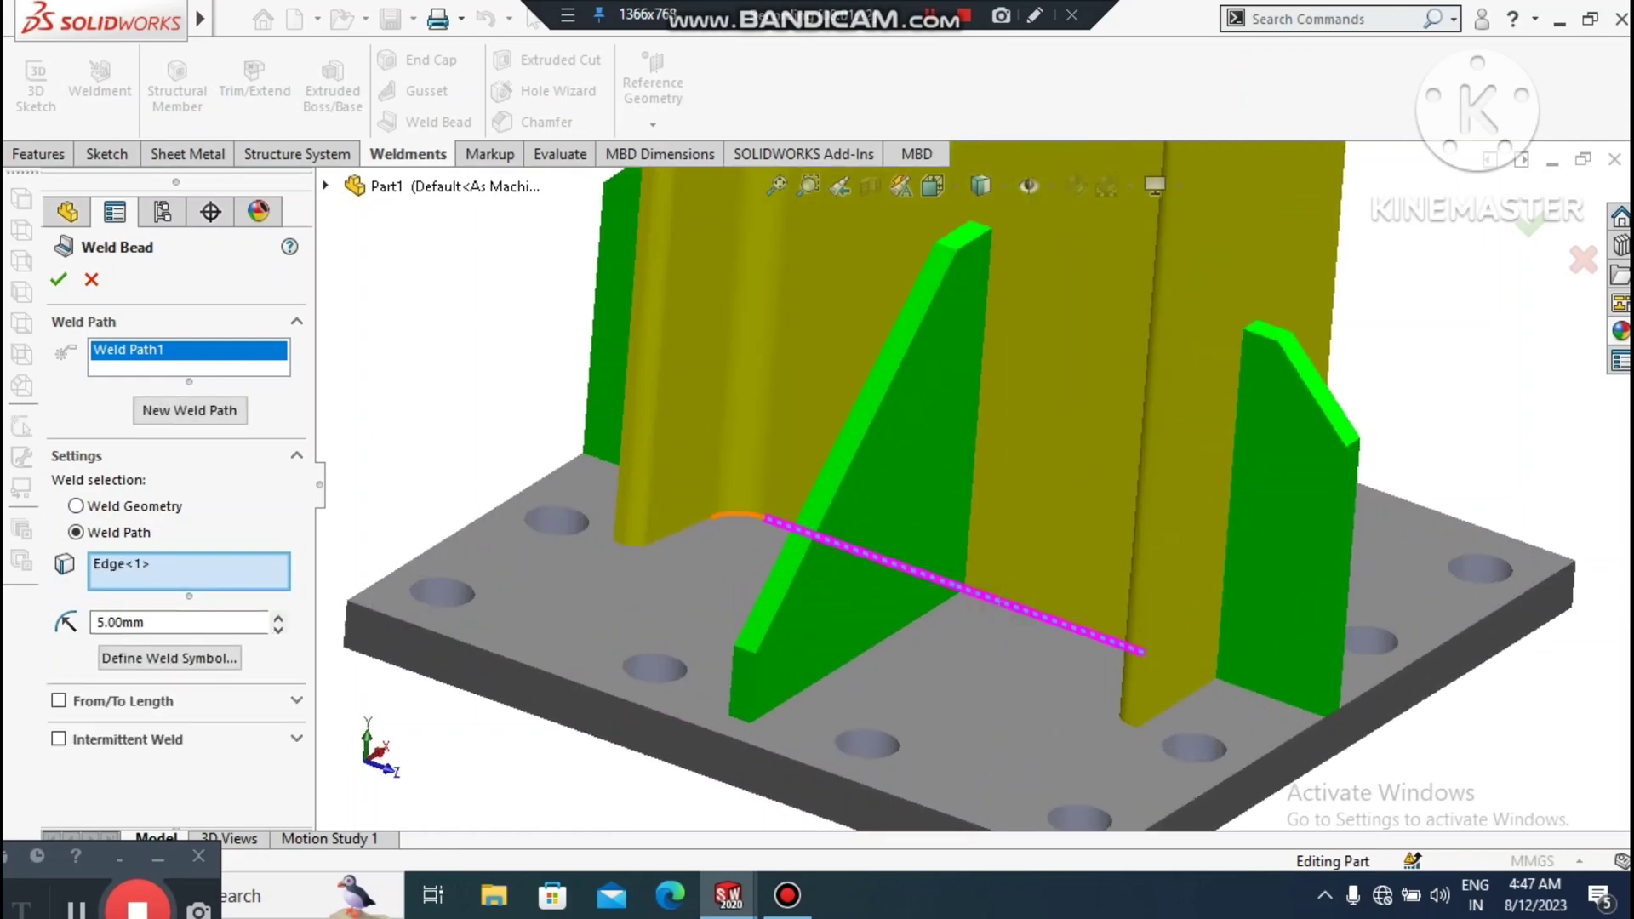
- Extend the weld path along the adjoining root fillet, inner flange edge, rounded flange tip and short end edge at the base plate
scroll(998, 600, down, 4)
click(796, 507)
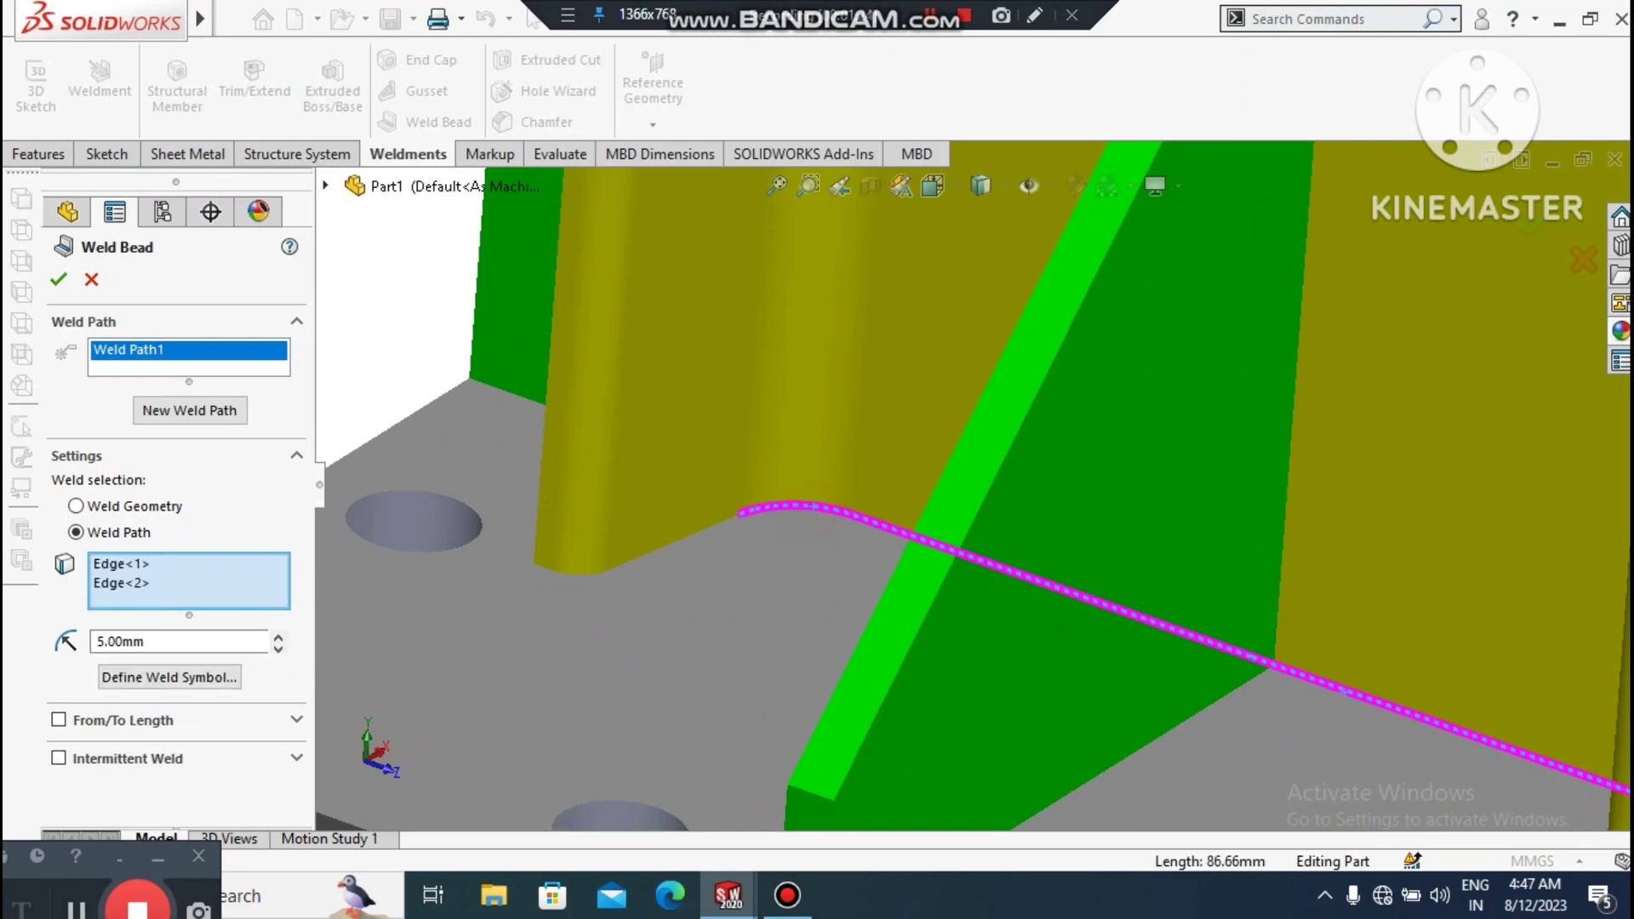
click(658, 549)
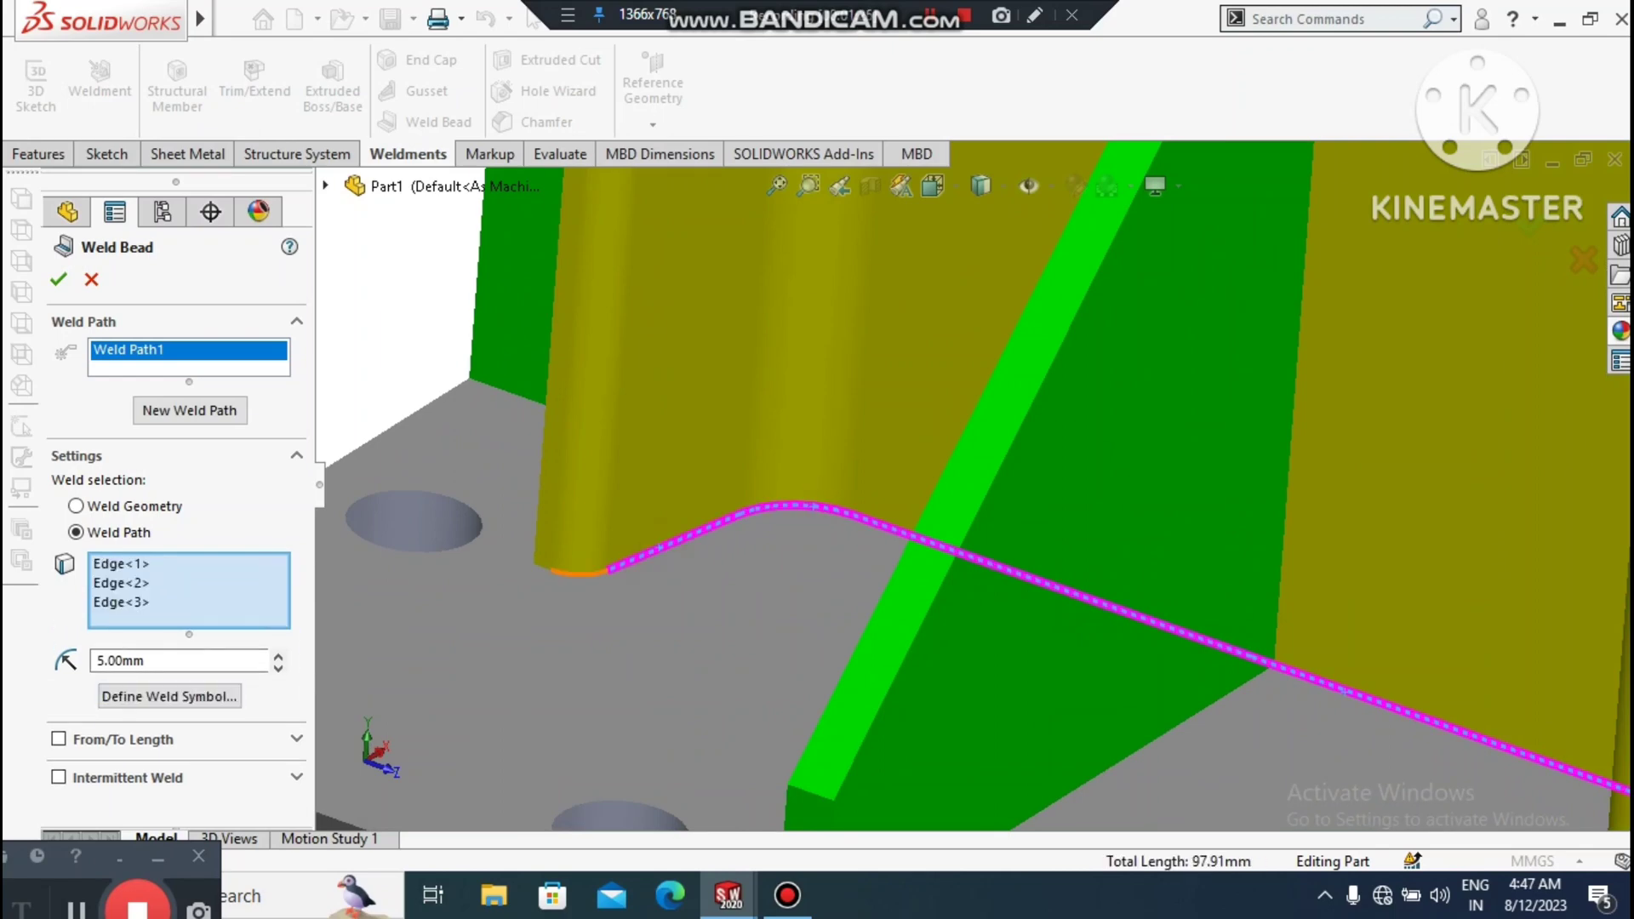
click(578, 571)
scroll(578, 571, down, 3)
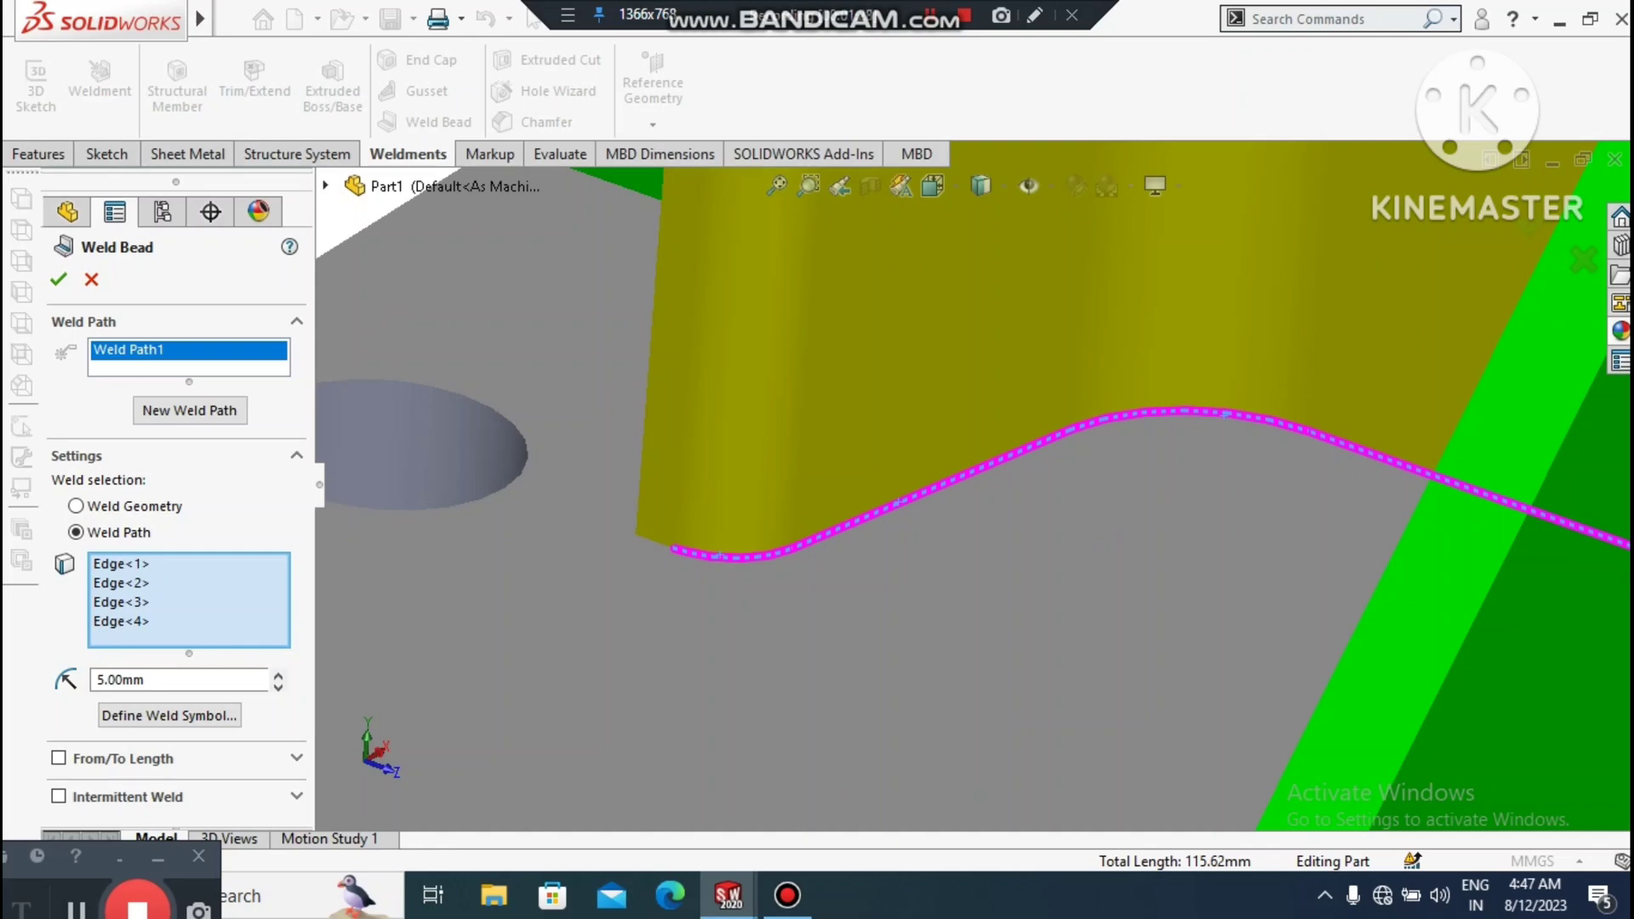
click(655, 543)
scroll(655, 542, up, 5)
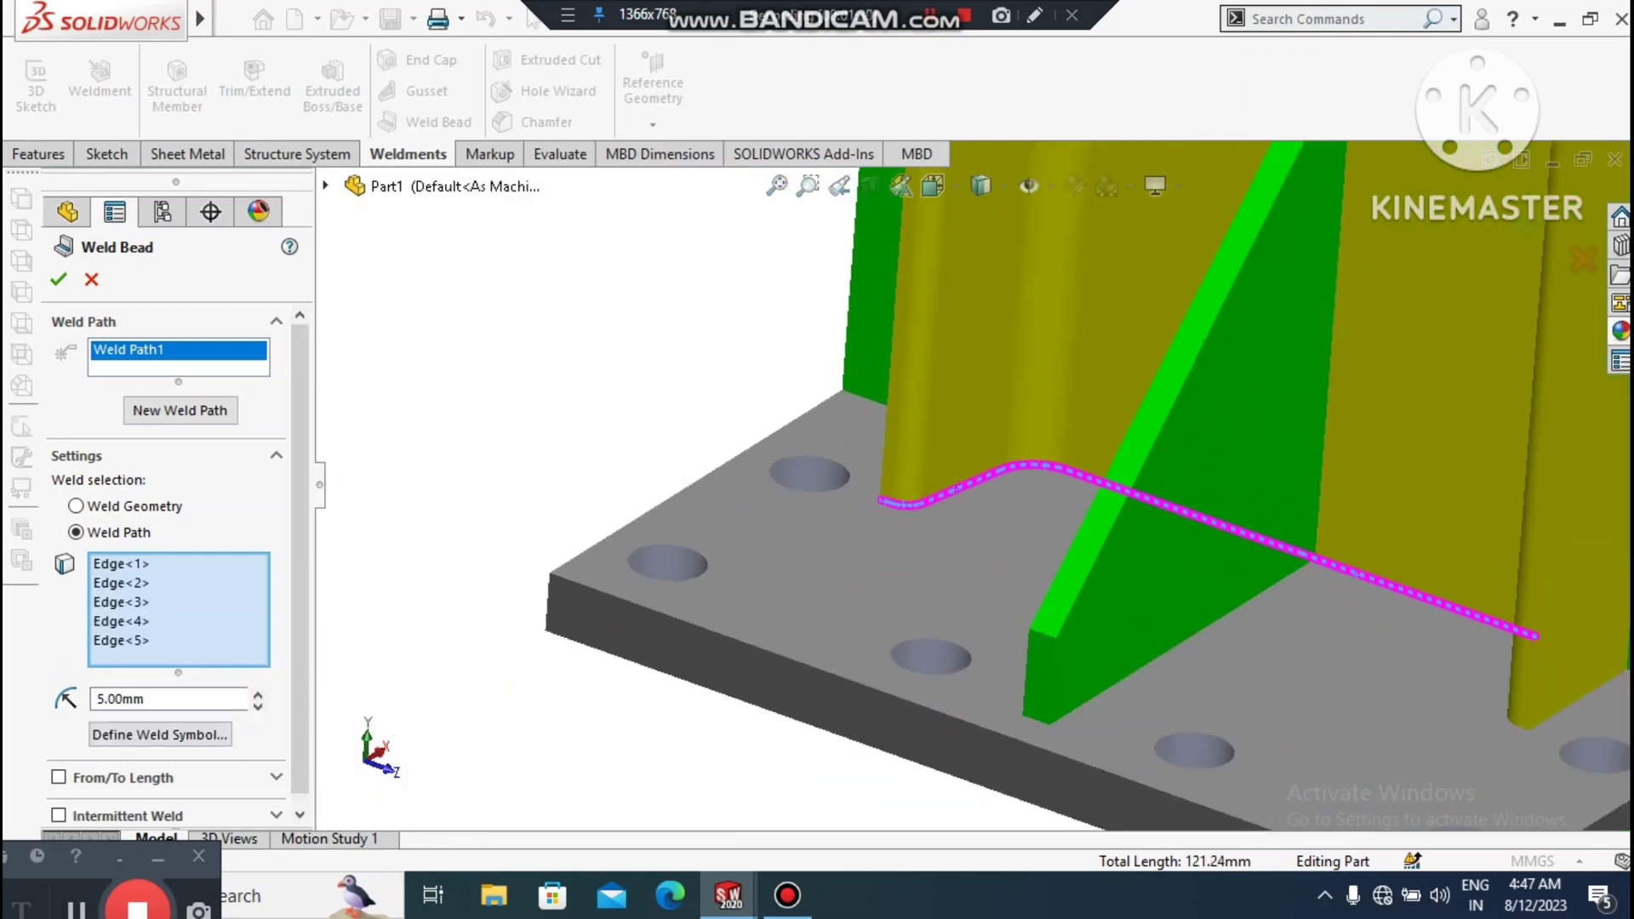
- Add the opposite flange's root fillet, inner edge, rounded tip, short end edge and outer bottom edge to the weld path
middle_drag(936, 544, 1260, 595)
scroll(1259, 595, down, 4)
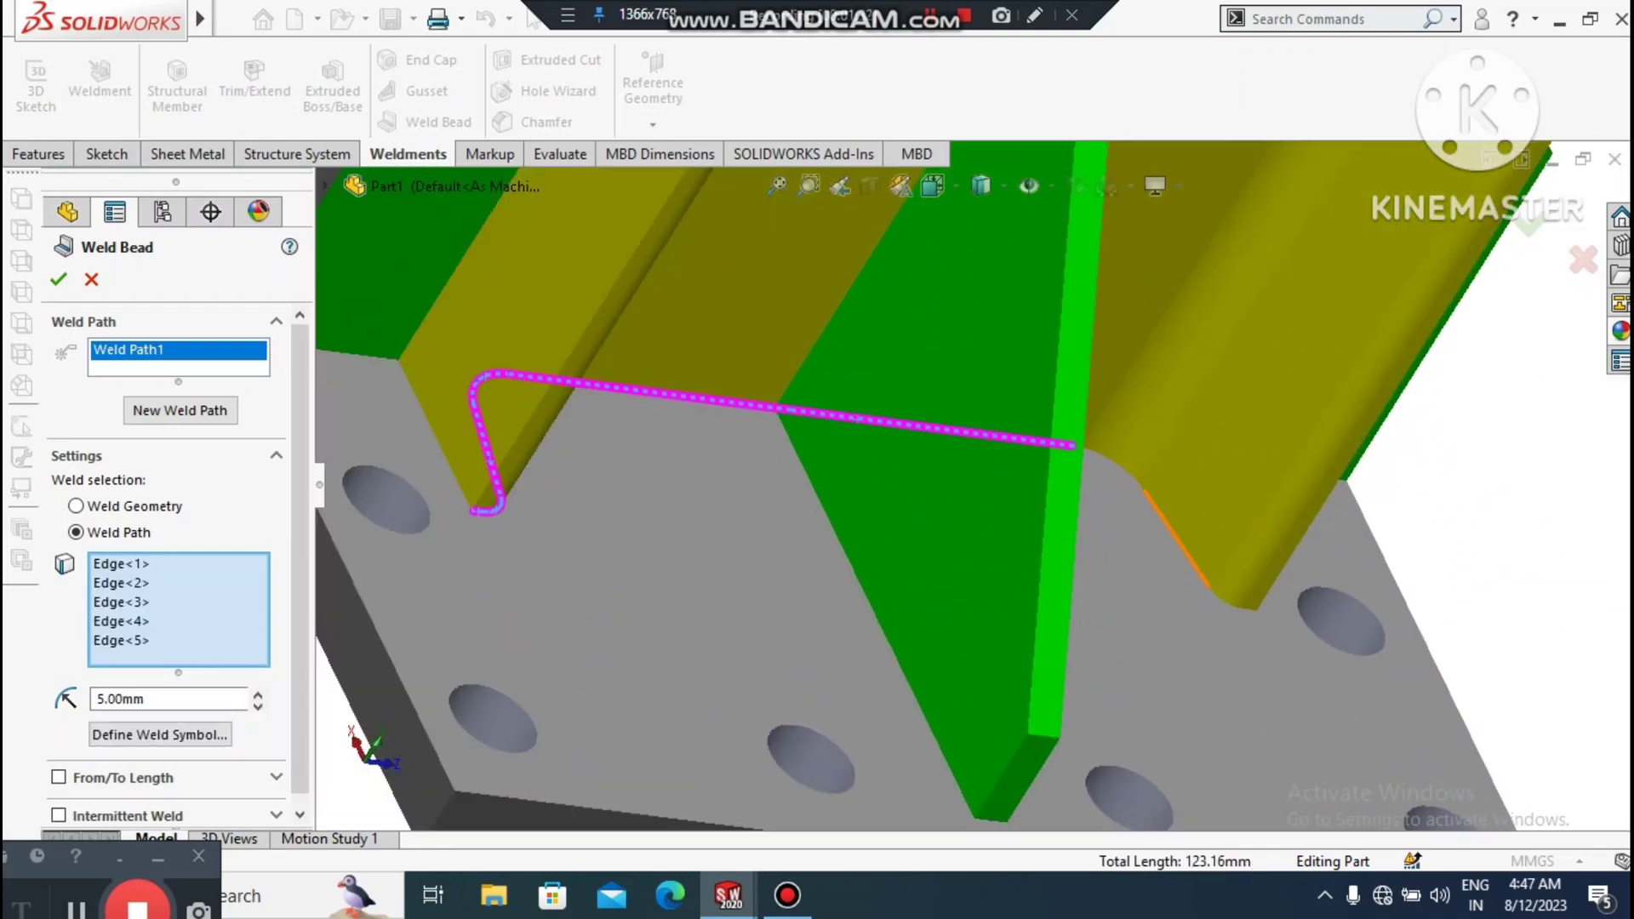
click(1105, 457)
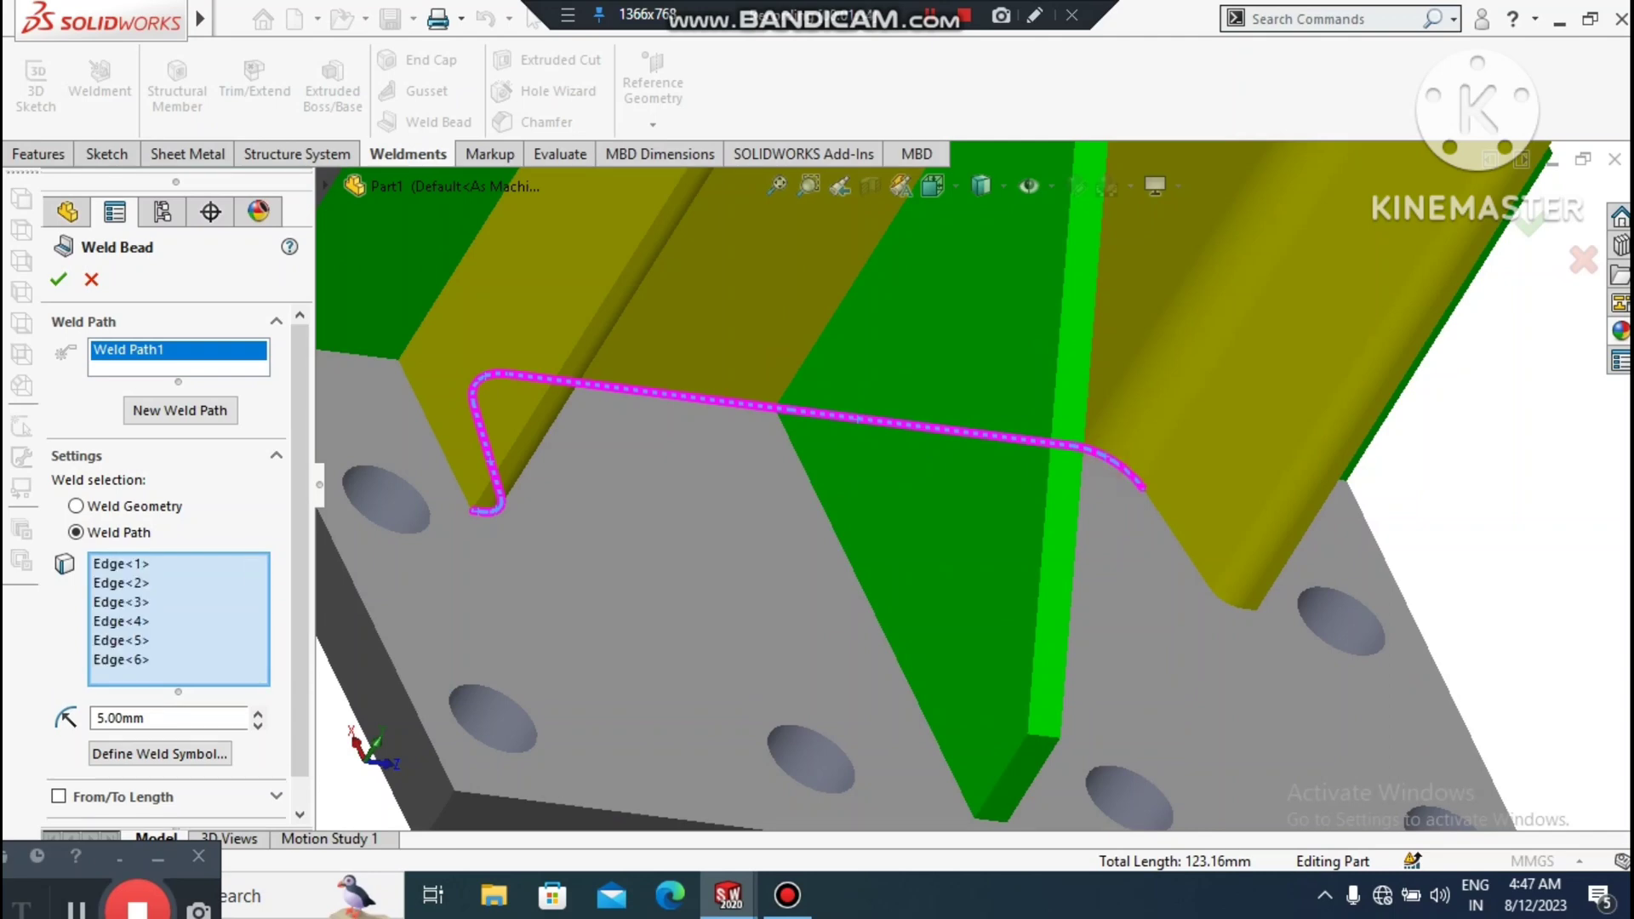
click(1159, 518)
click(1223, 603)
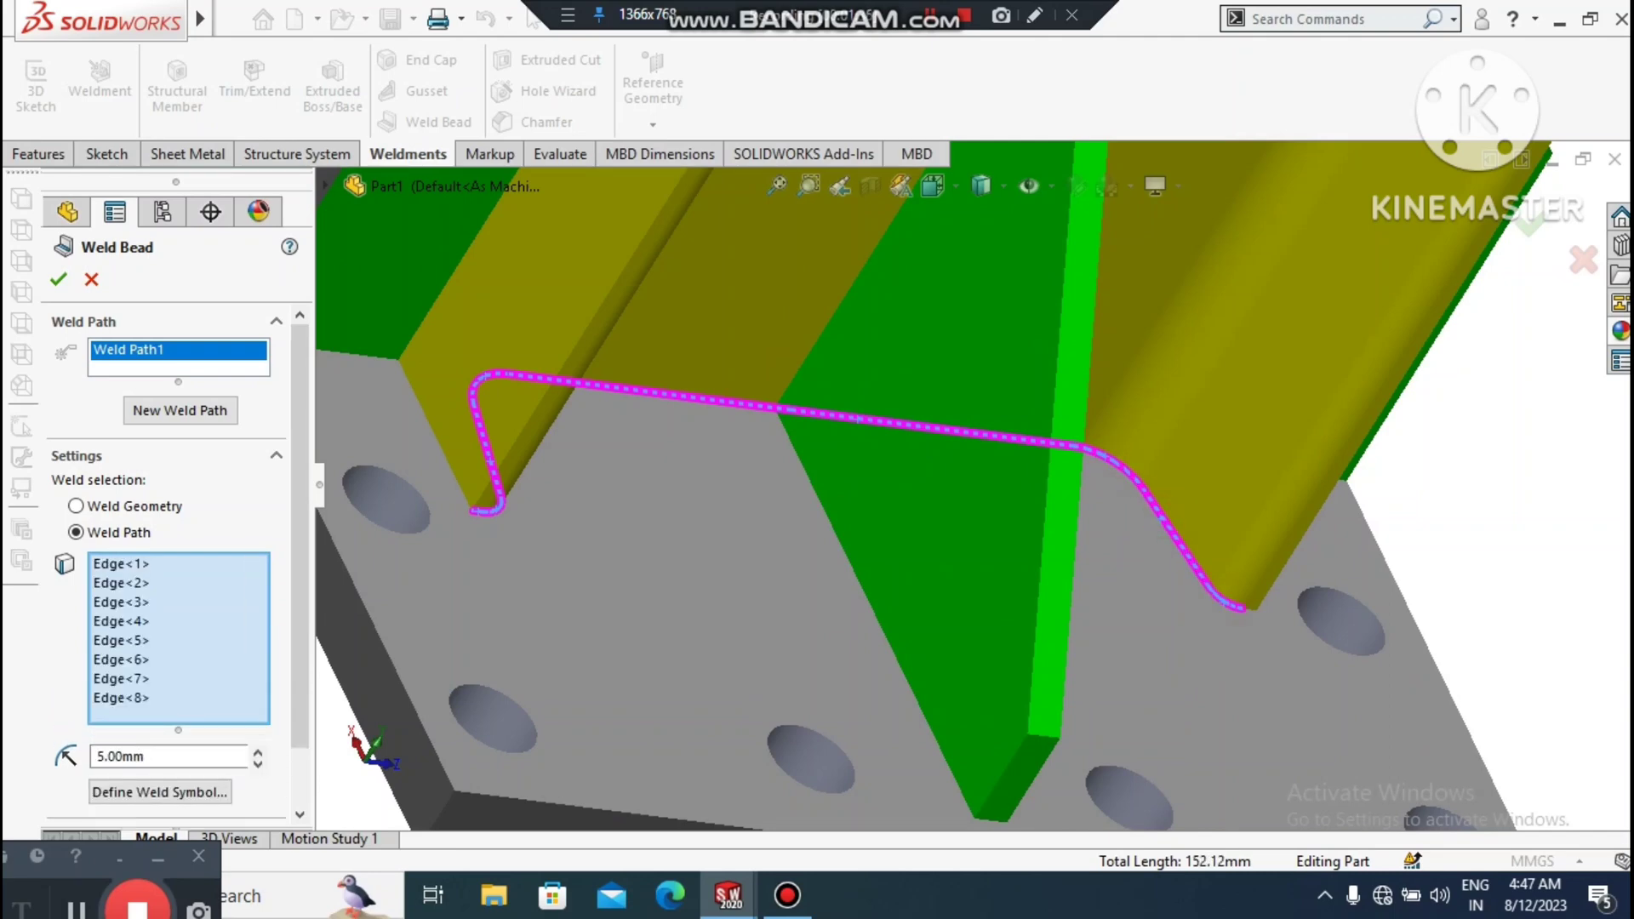
middle_drag(1489, 629, 1370, 617)
scroll(1370, 617, down, 4)
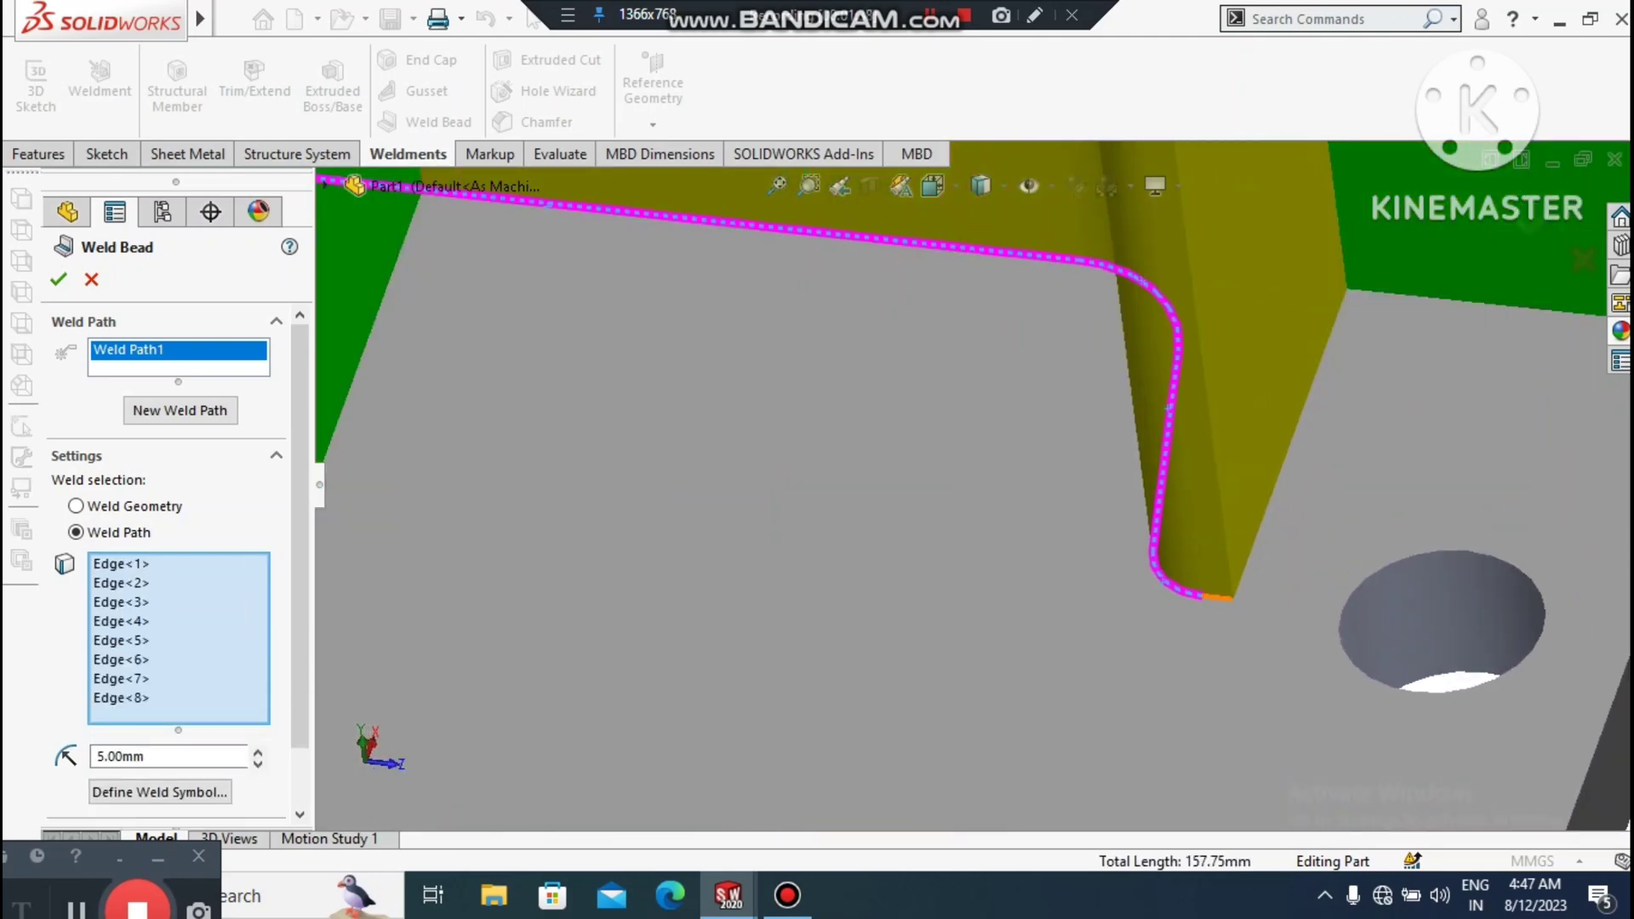
click(1222, 599)
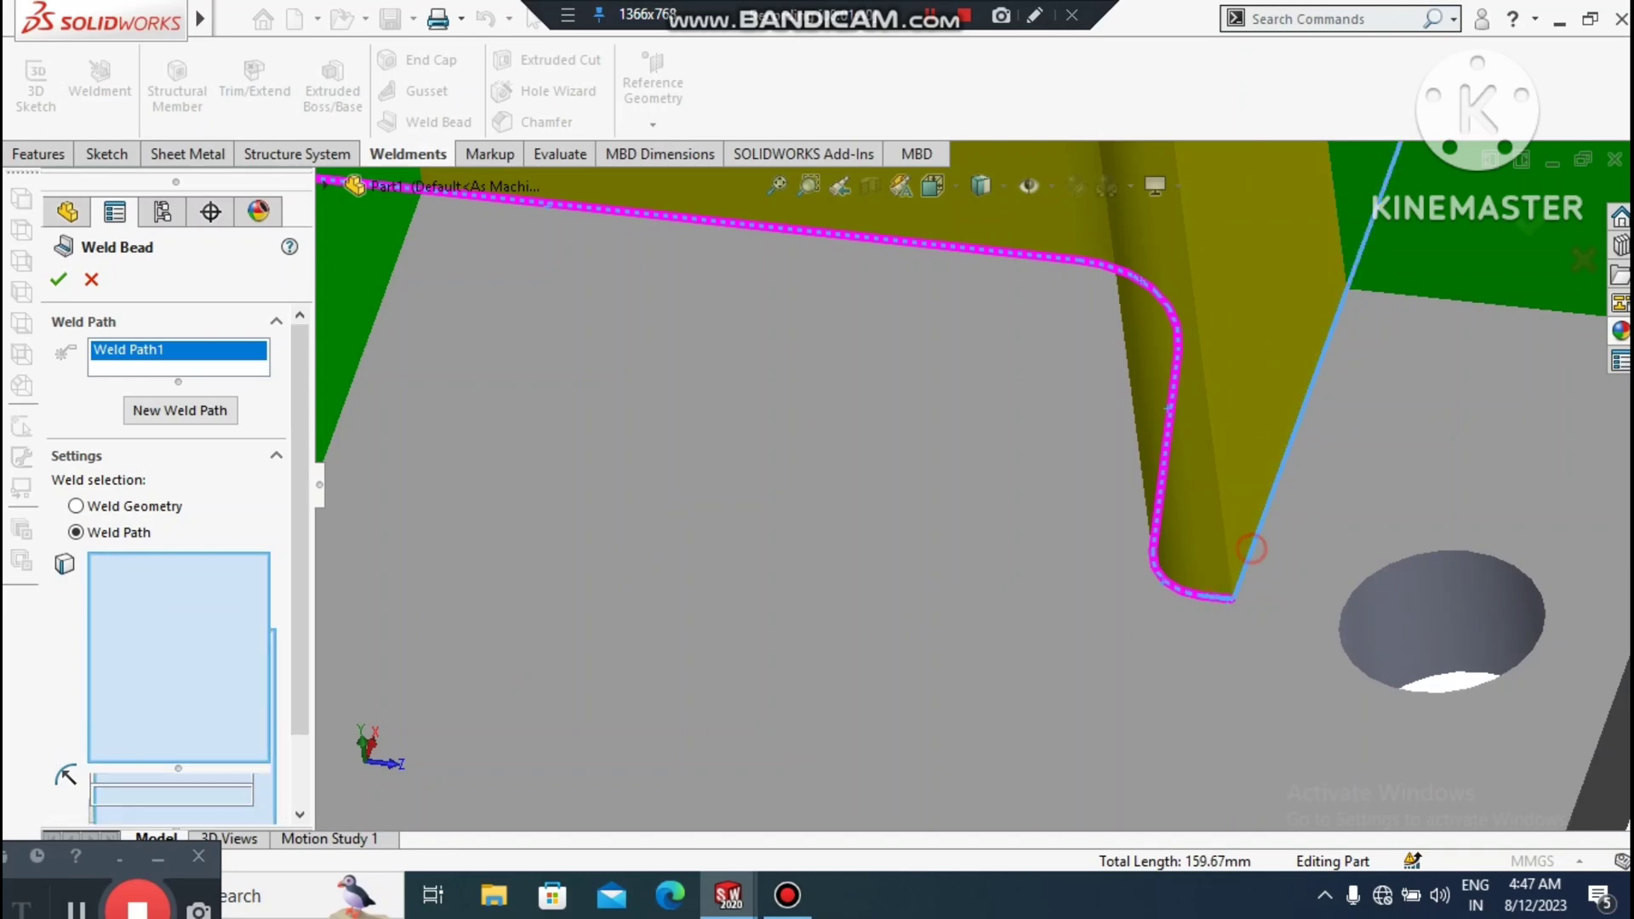
scroll(1251, 549, up, 5)
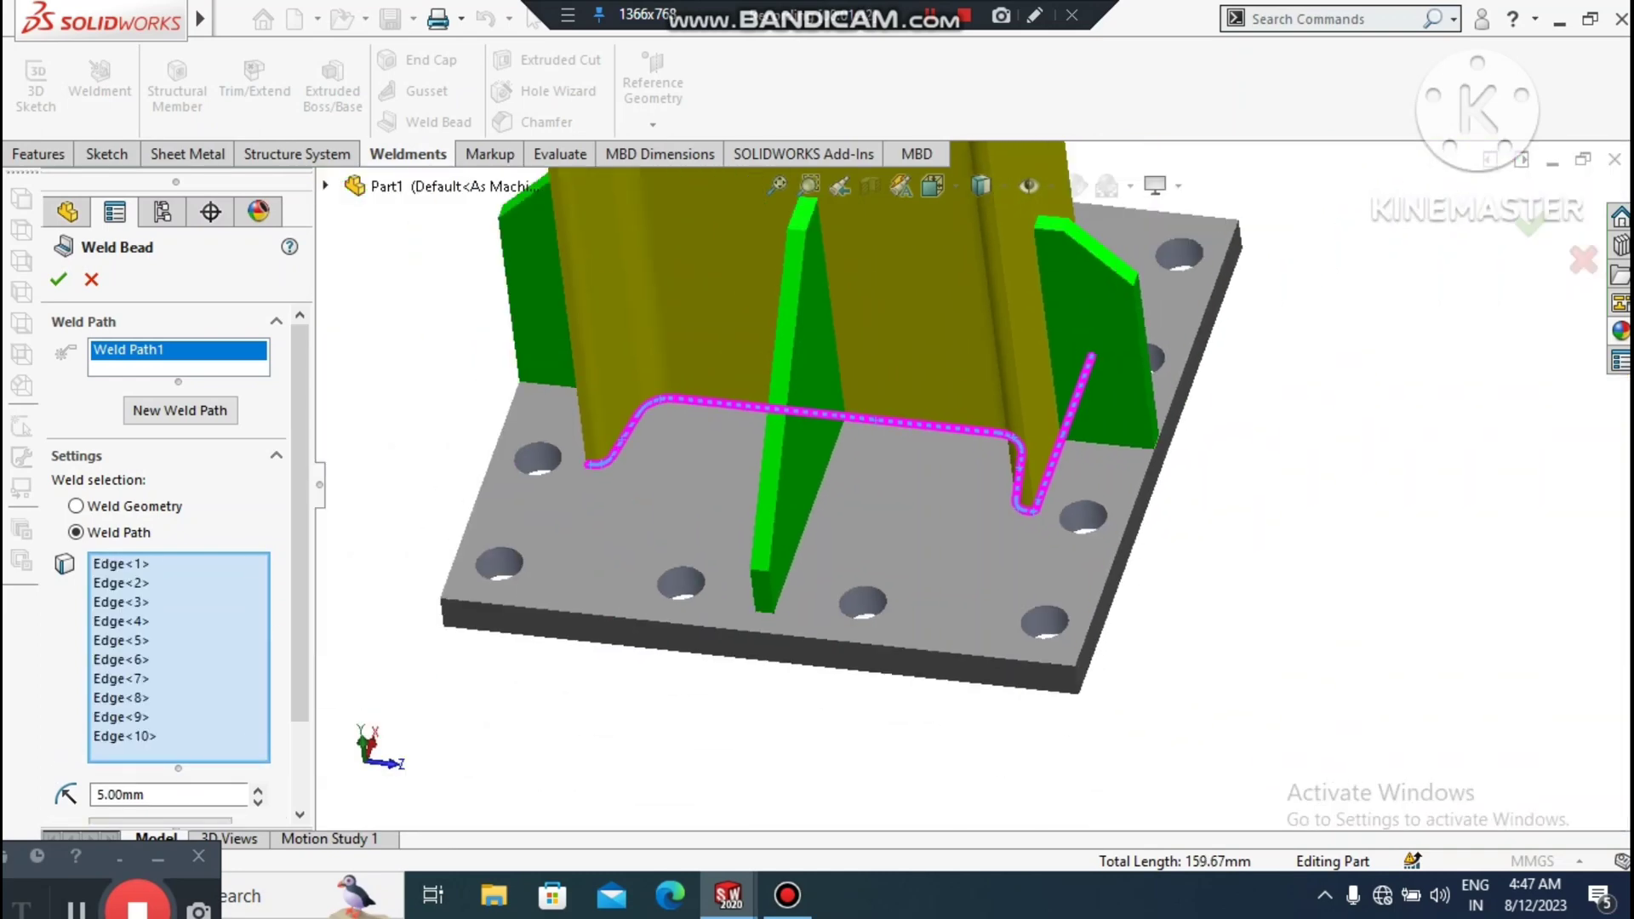
- Continue the weld path around the far end of that flange, adding its short end edge and rounded tip edge
middle_drag(1251, 549, 1117, 593)
scroll(1106, 527, down, 6)
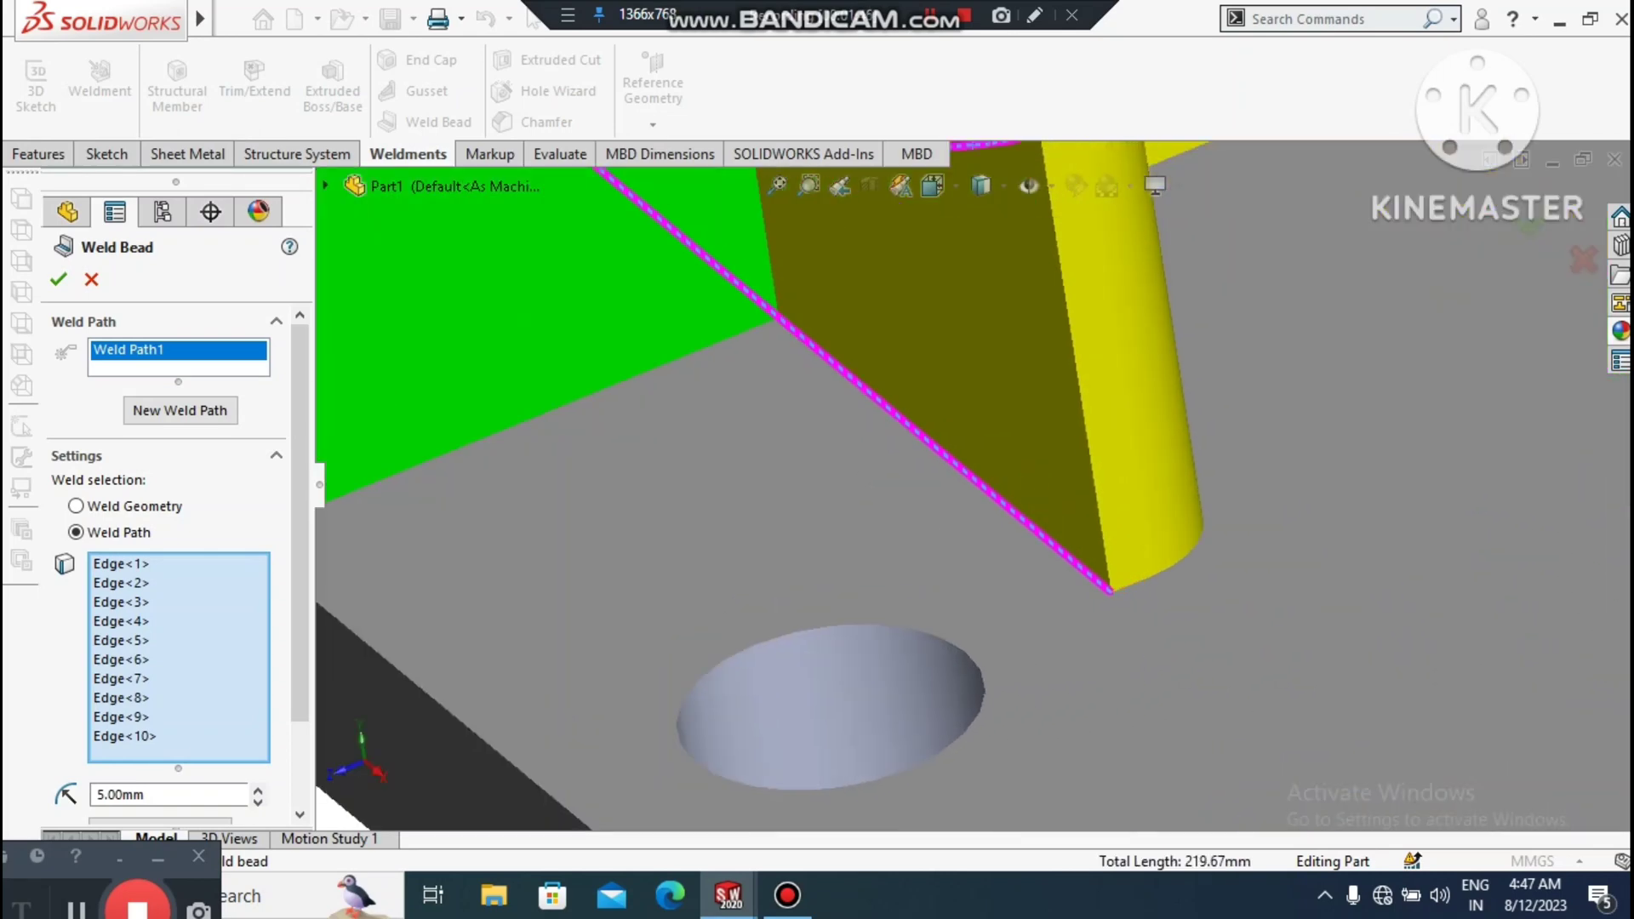
click(1132, 584)
click(1182, 565)
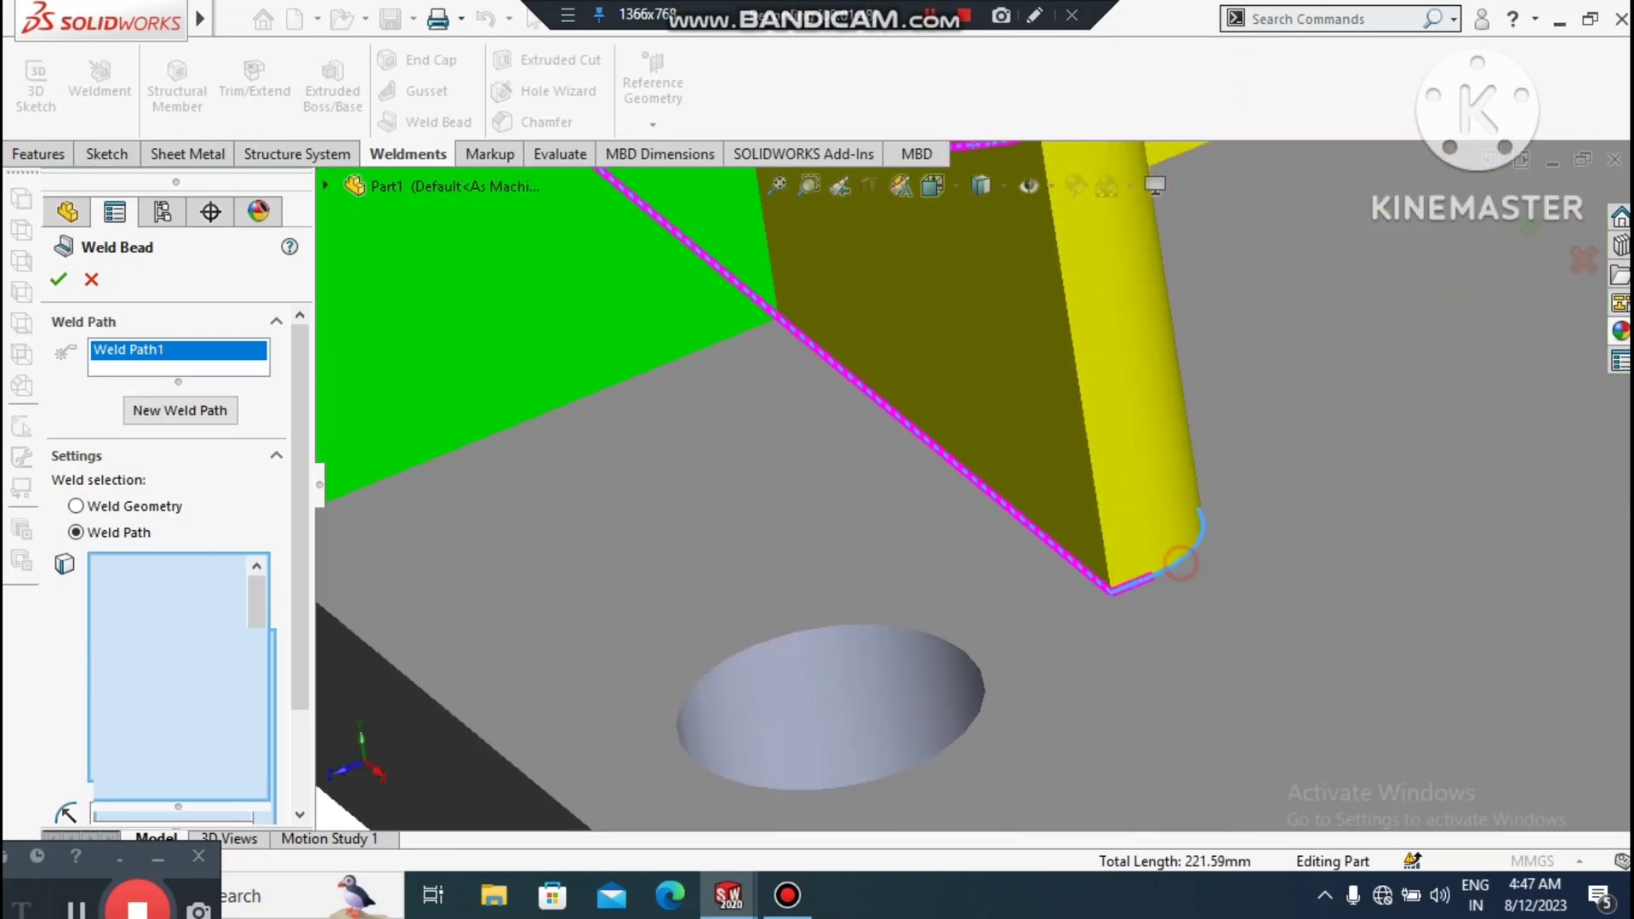
scroll(1182, 565, up, 1)
middle_drag(1243, 553, 1149, 605)
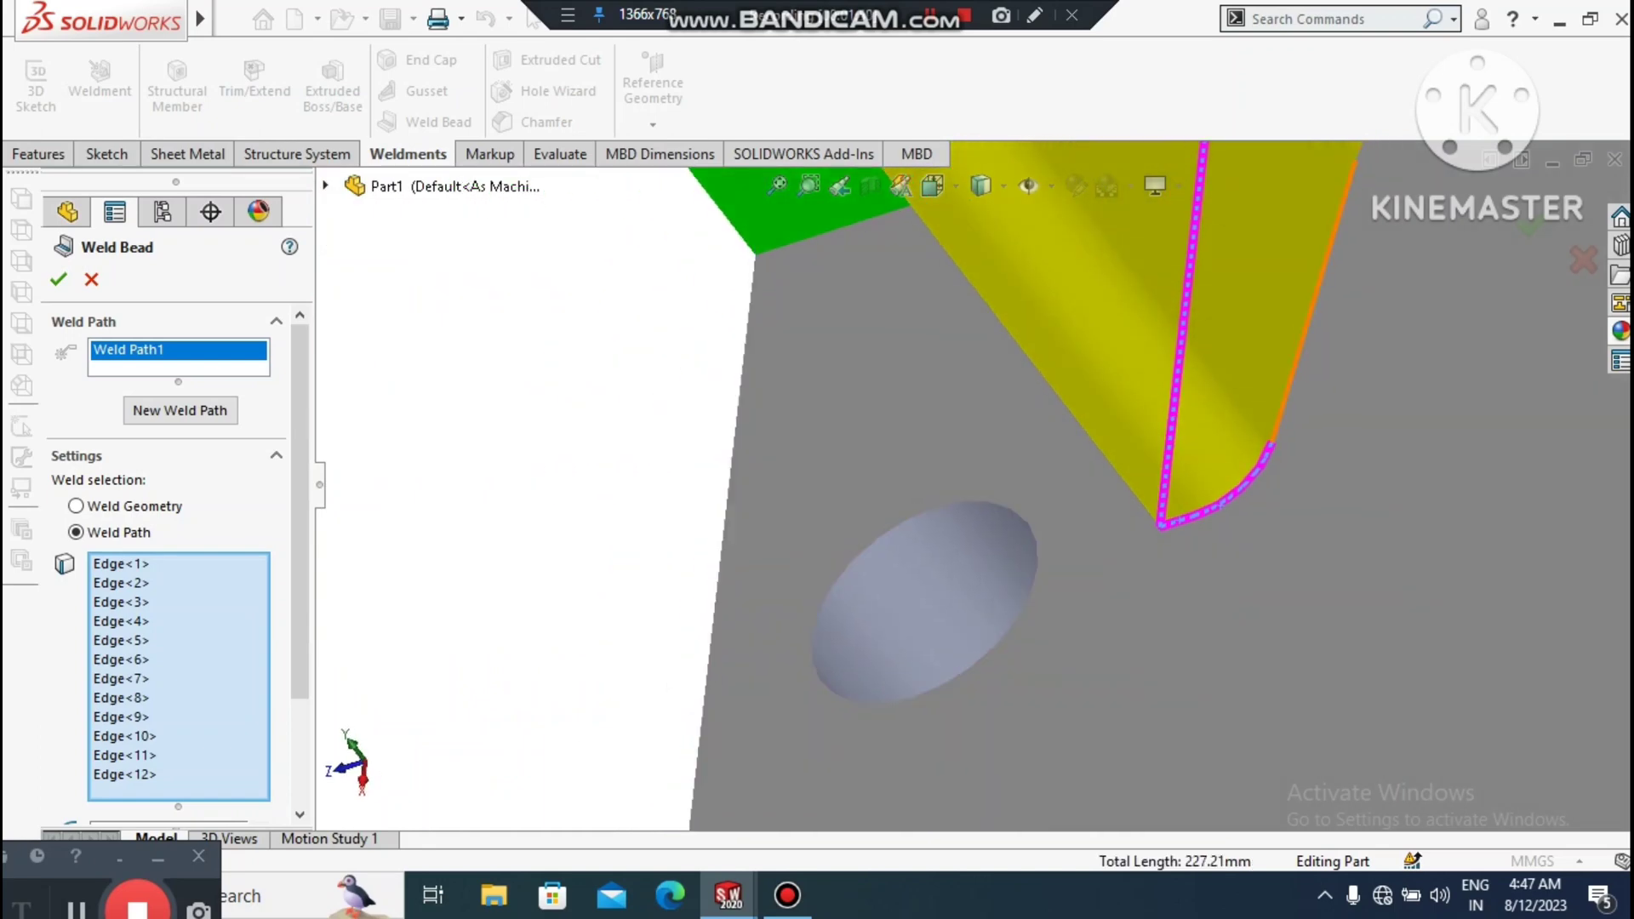
- Add the inner flange edge, root fillet and web bottom edge on the beam's other side to the weld path
click(1279, 425)
scroll(979, 476, up, 5)
scroll(1217, 170, down, 3)
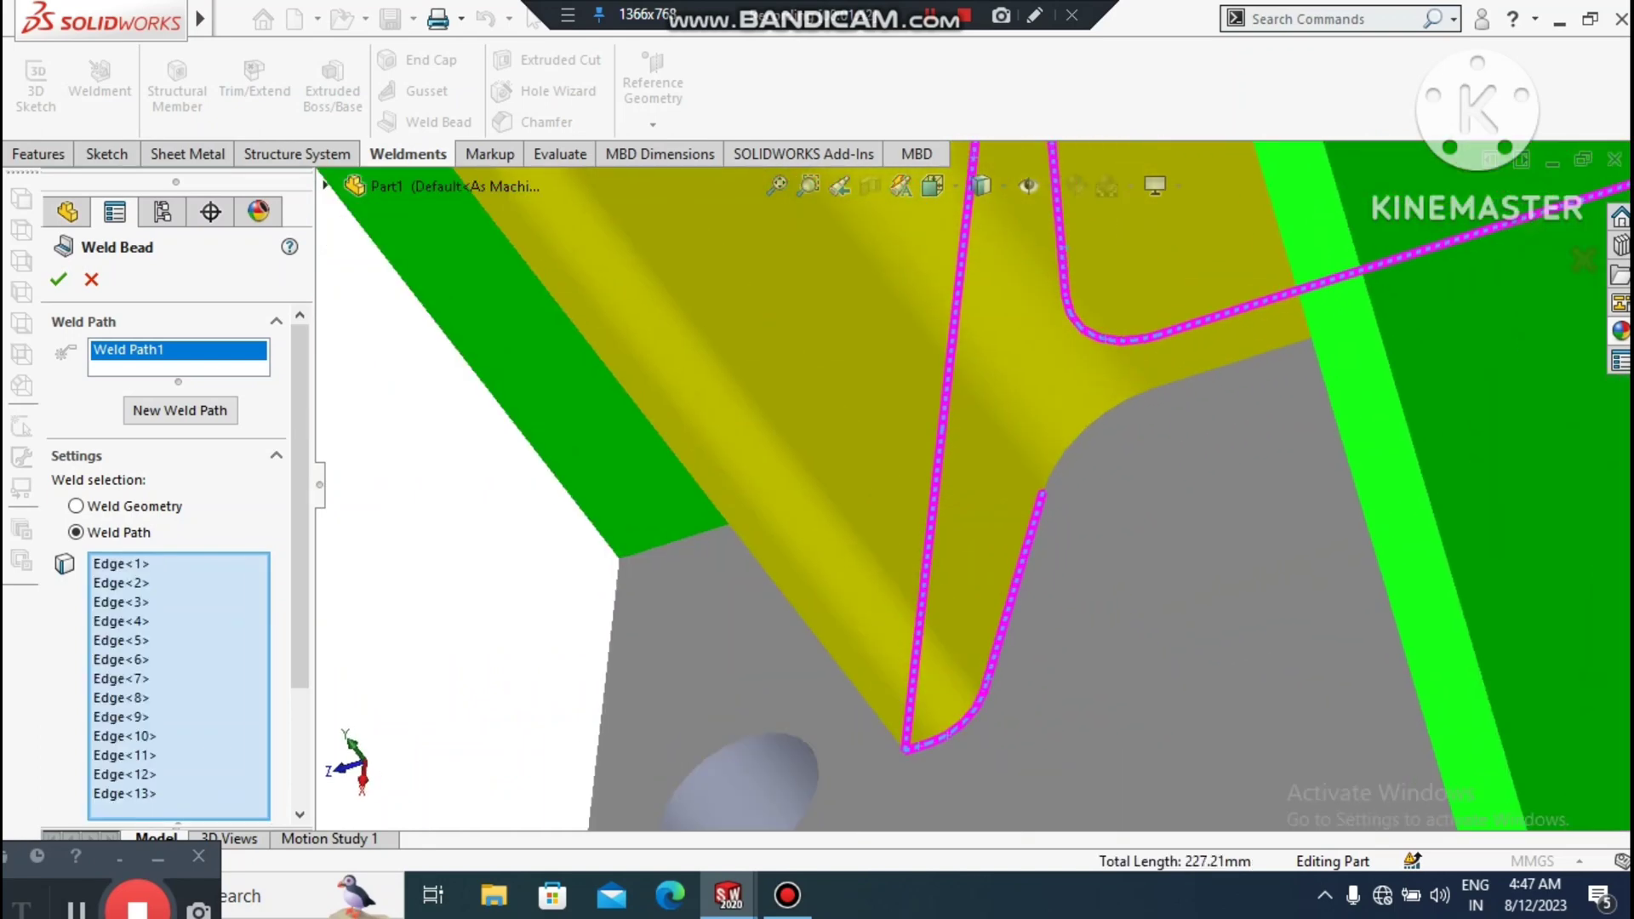
click(1090, 428)
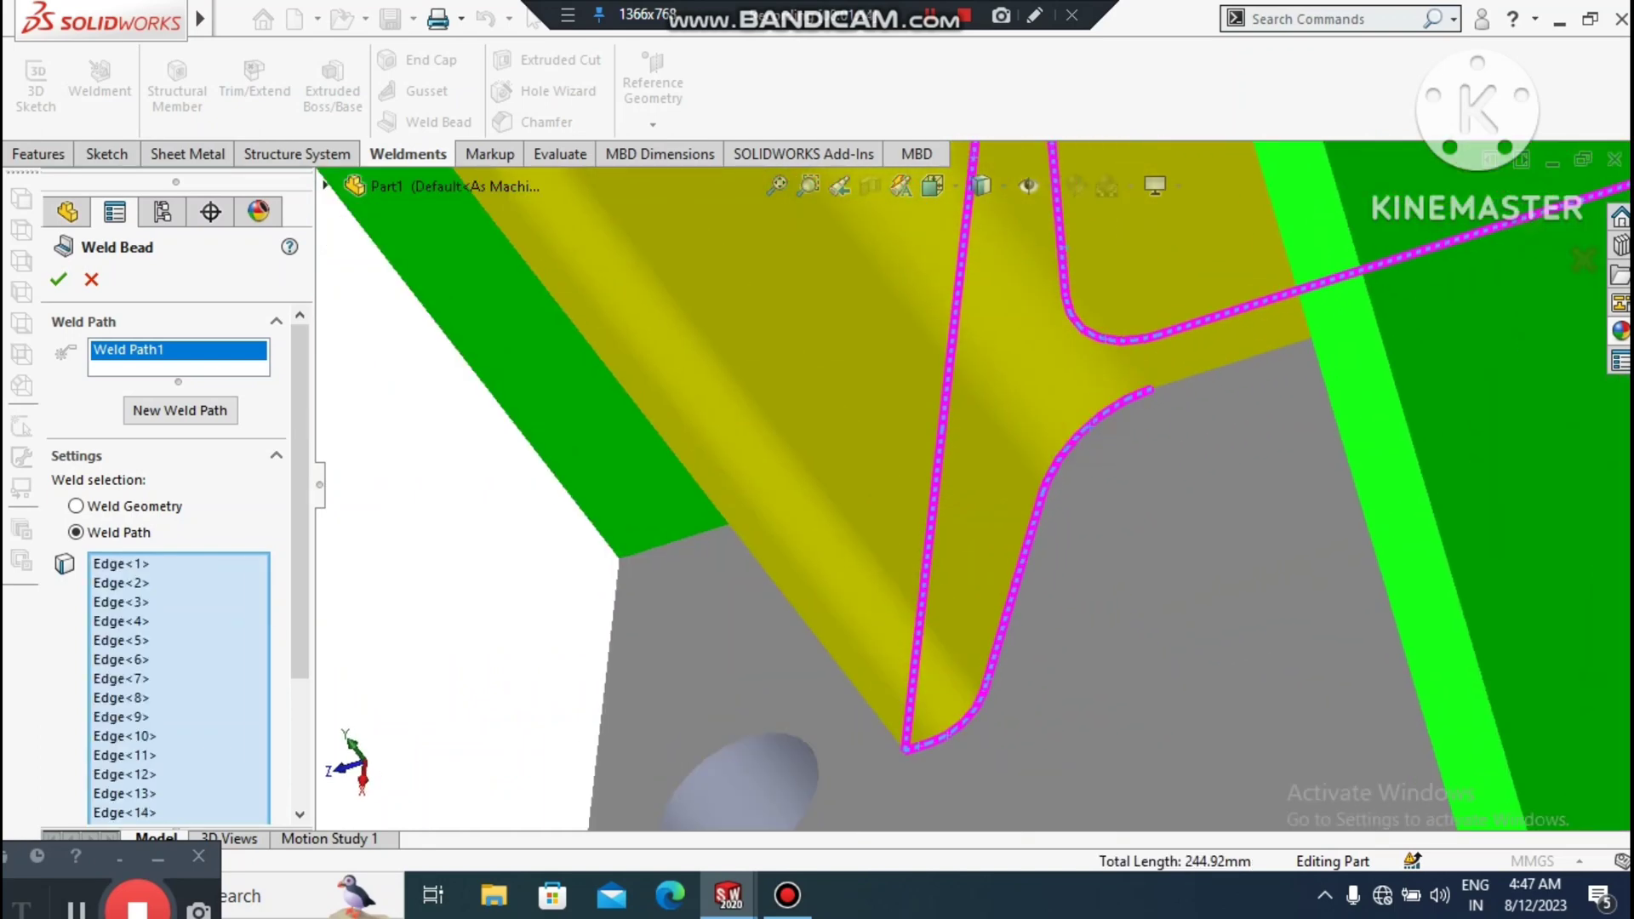
scroll(1186, 376, up, 4)
scroll(1266, 359, down, 5)
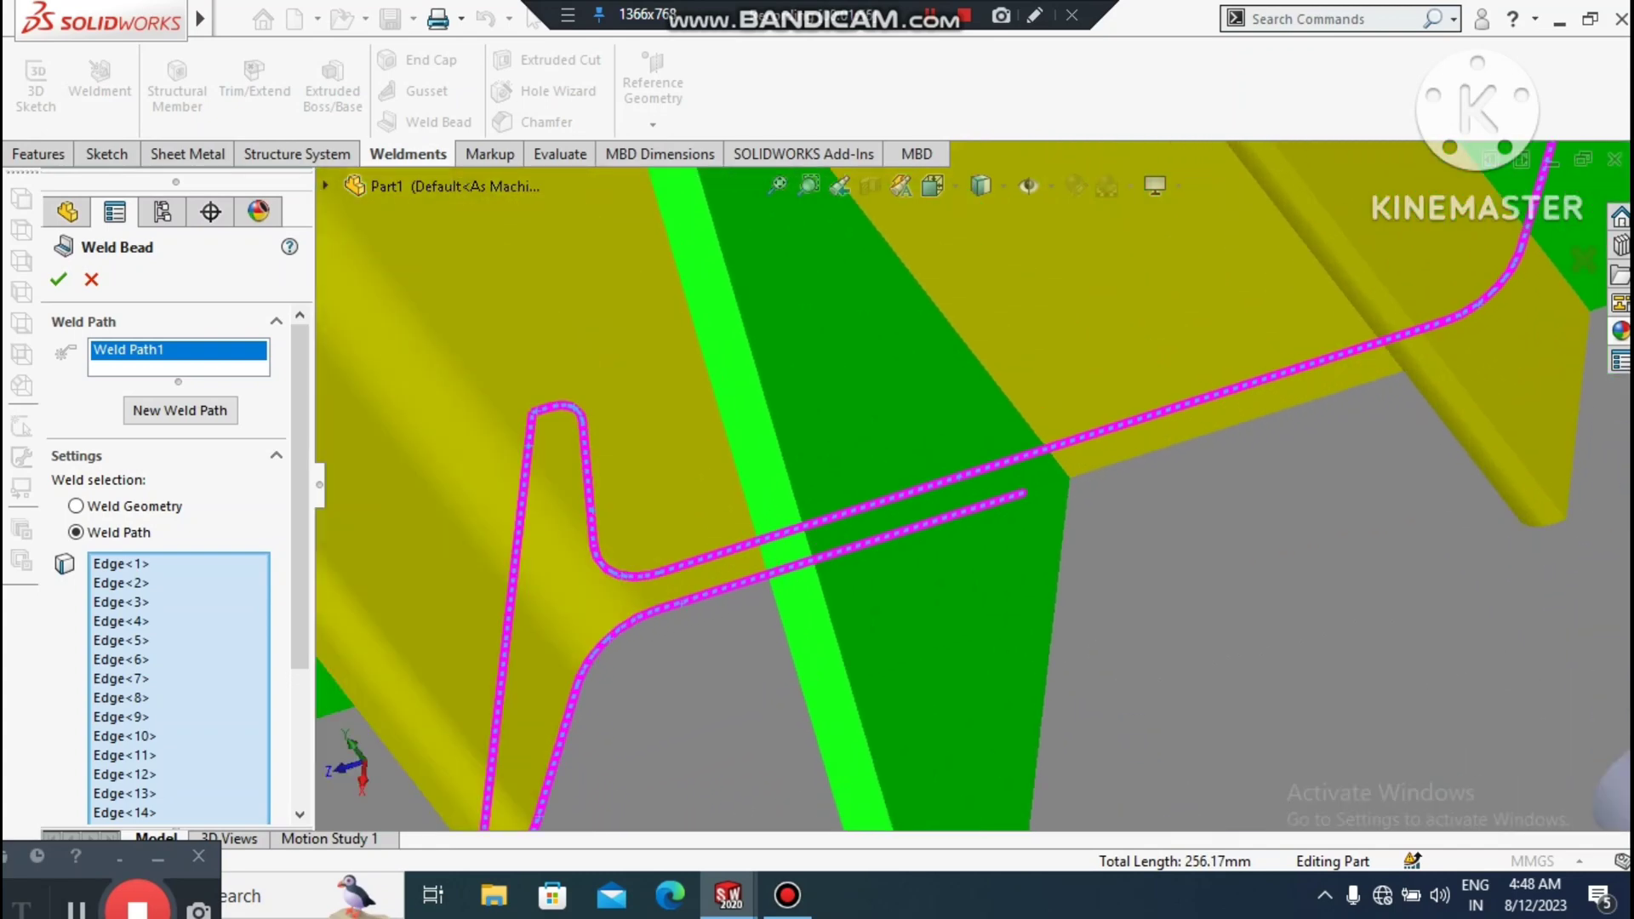
click(1120, 465)
- Extend the weld path along the remaining flange's outer bottom edge up to the gusset and create the 5 mm weld bead
scroll(972, 485, up, 2)
middle_drag(972, 485, 809, 375)
scroll(1532, 588, down, 2)
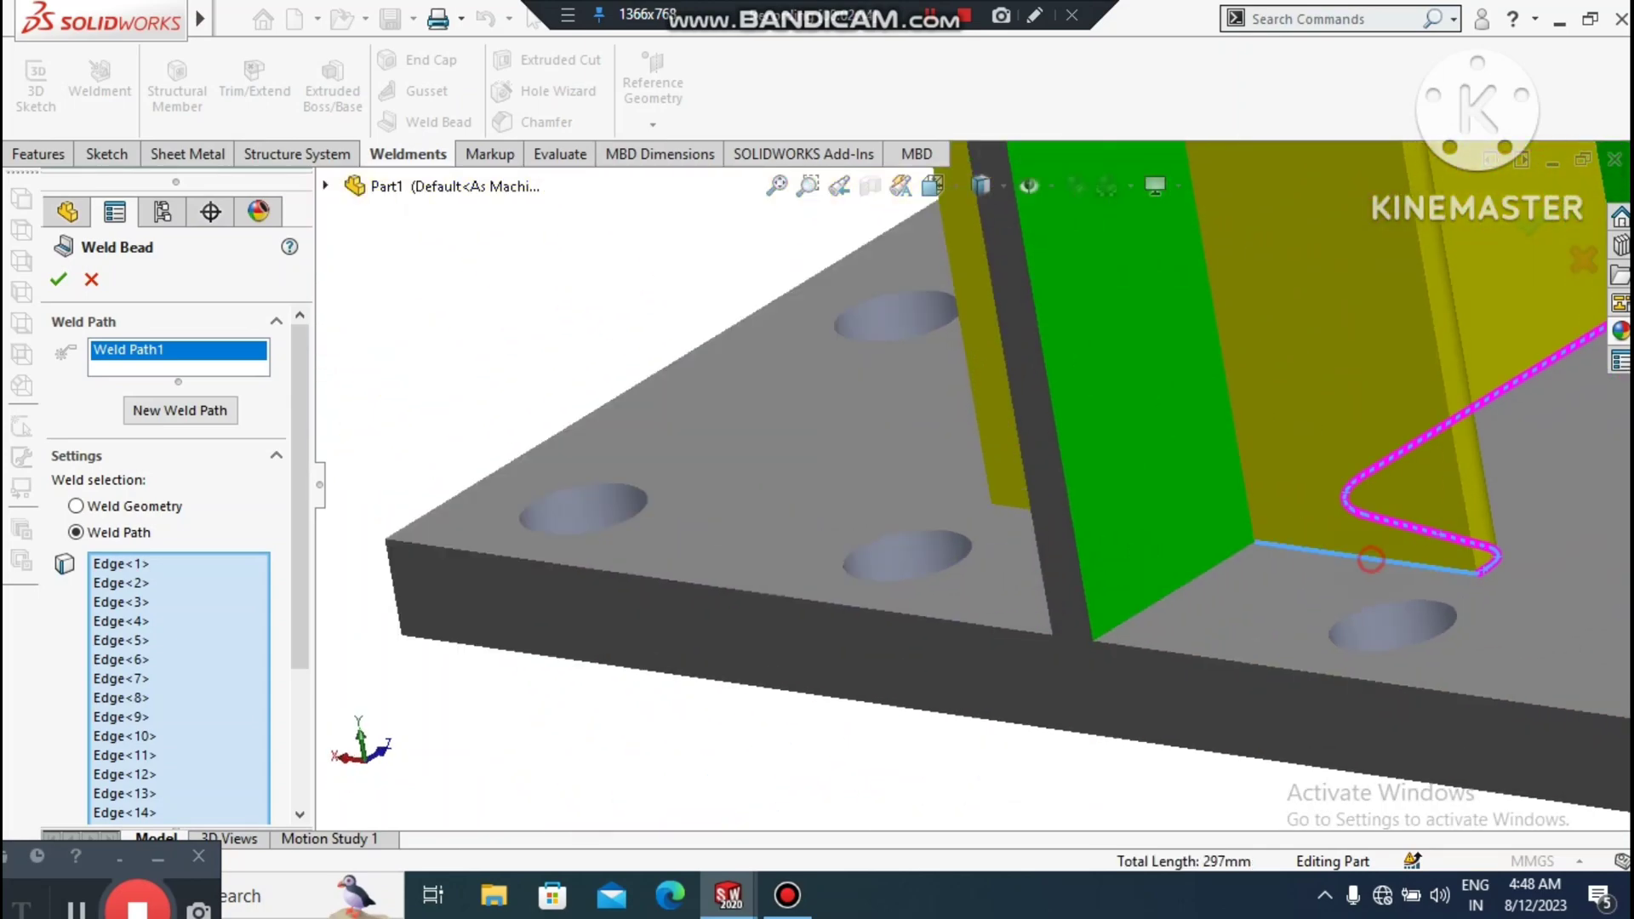
middle_drag(1021, 562, 1179, 595)
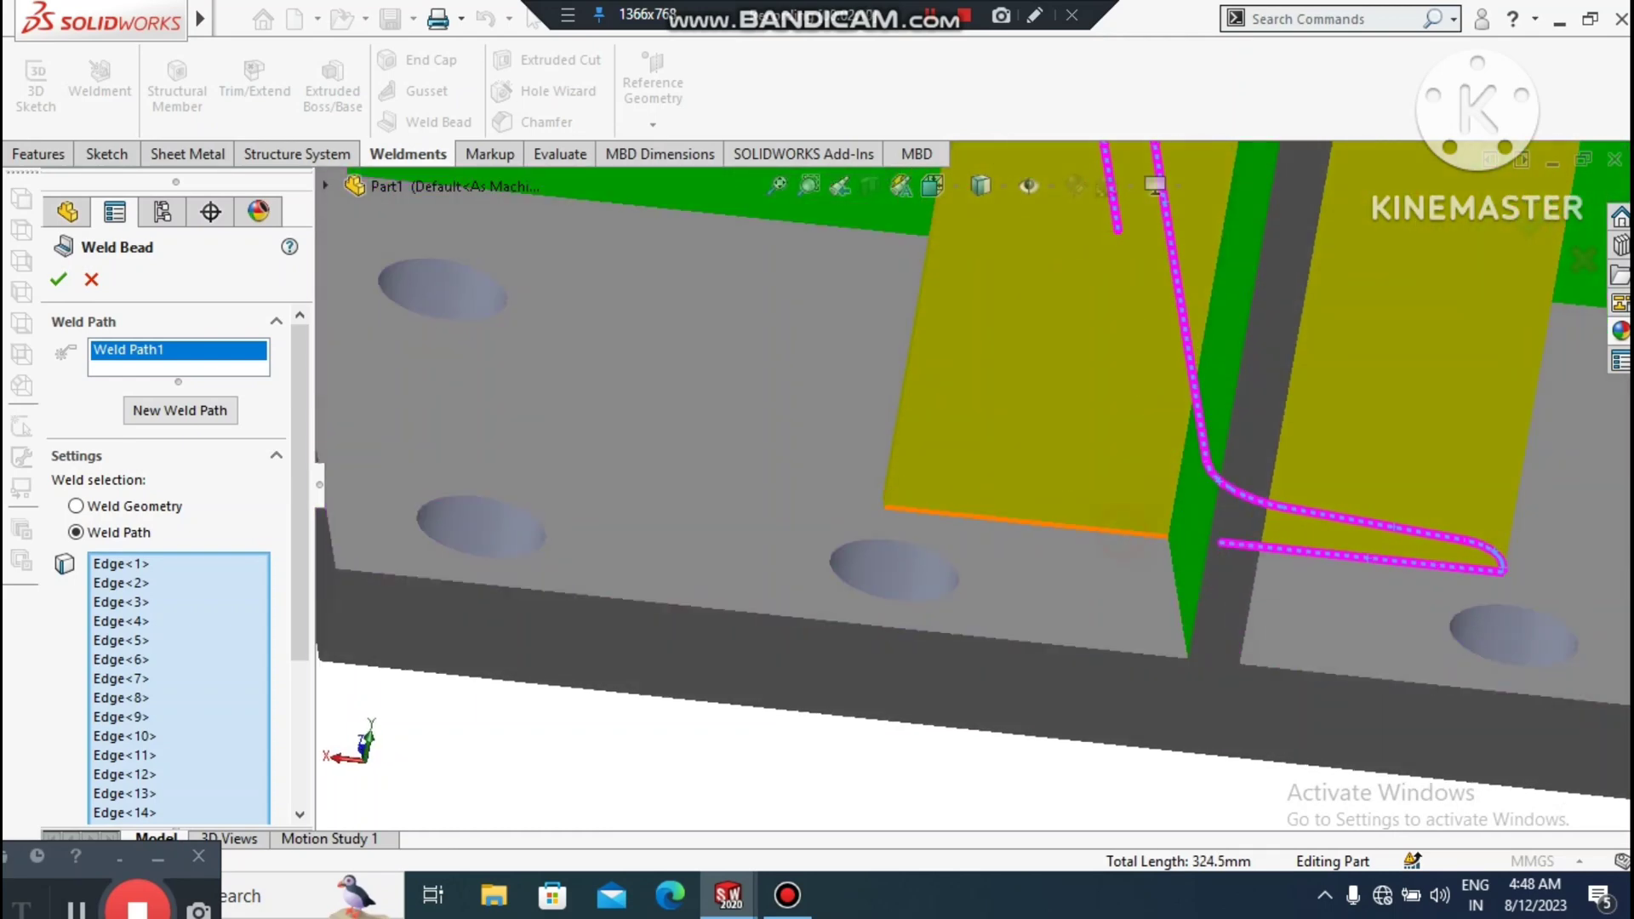
click(58, 279)
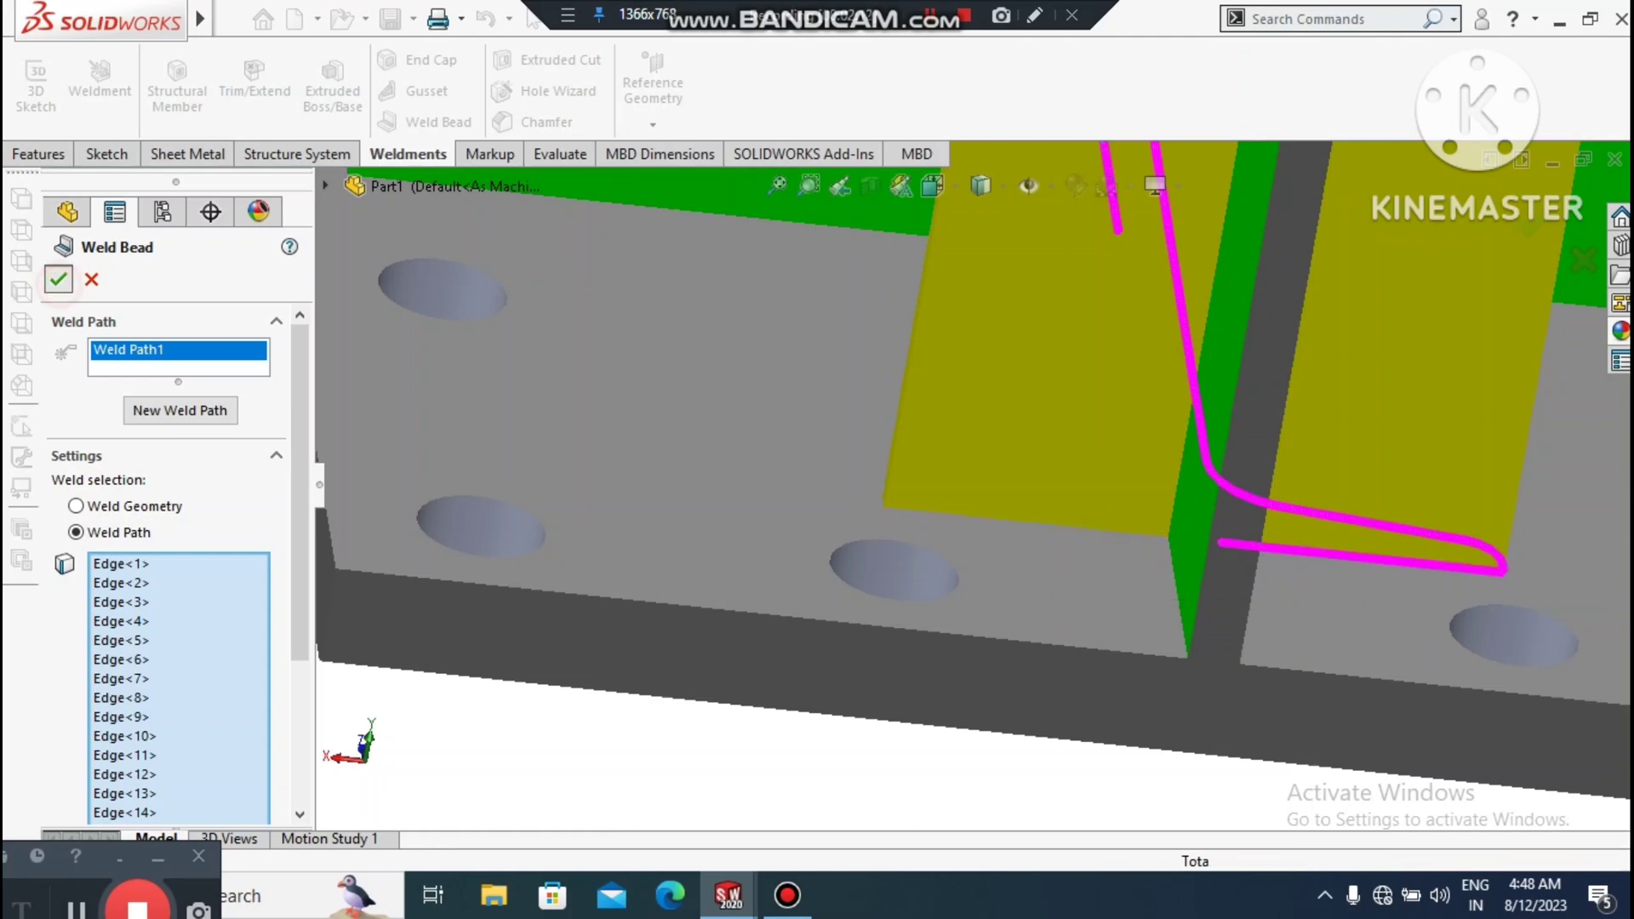
- Turn on Show Cosmetic Welds for the Weld Folder to display the bead around the beam's base
scroll(951, 615, up, 2)
scroll(951, 615, up, 1)
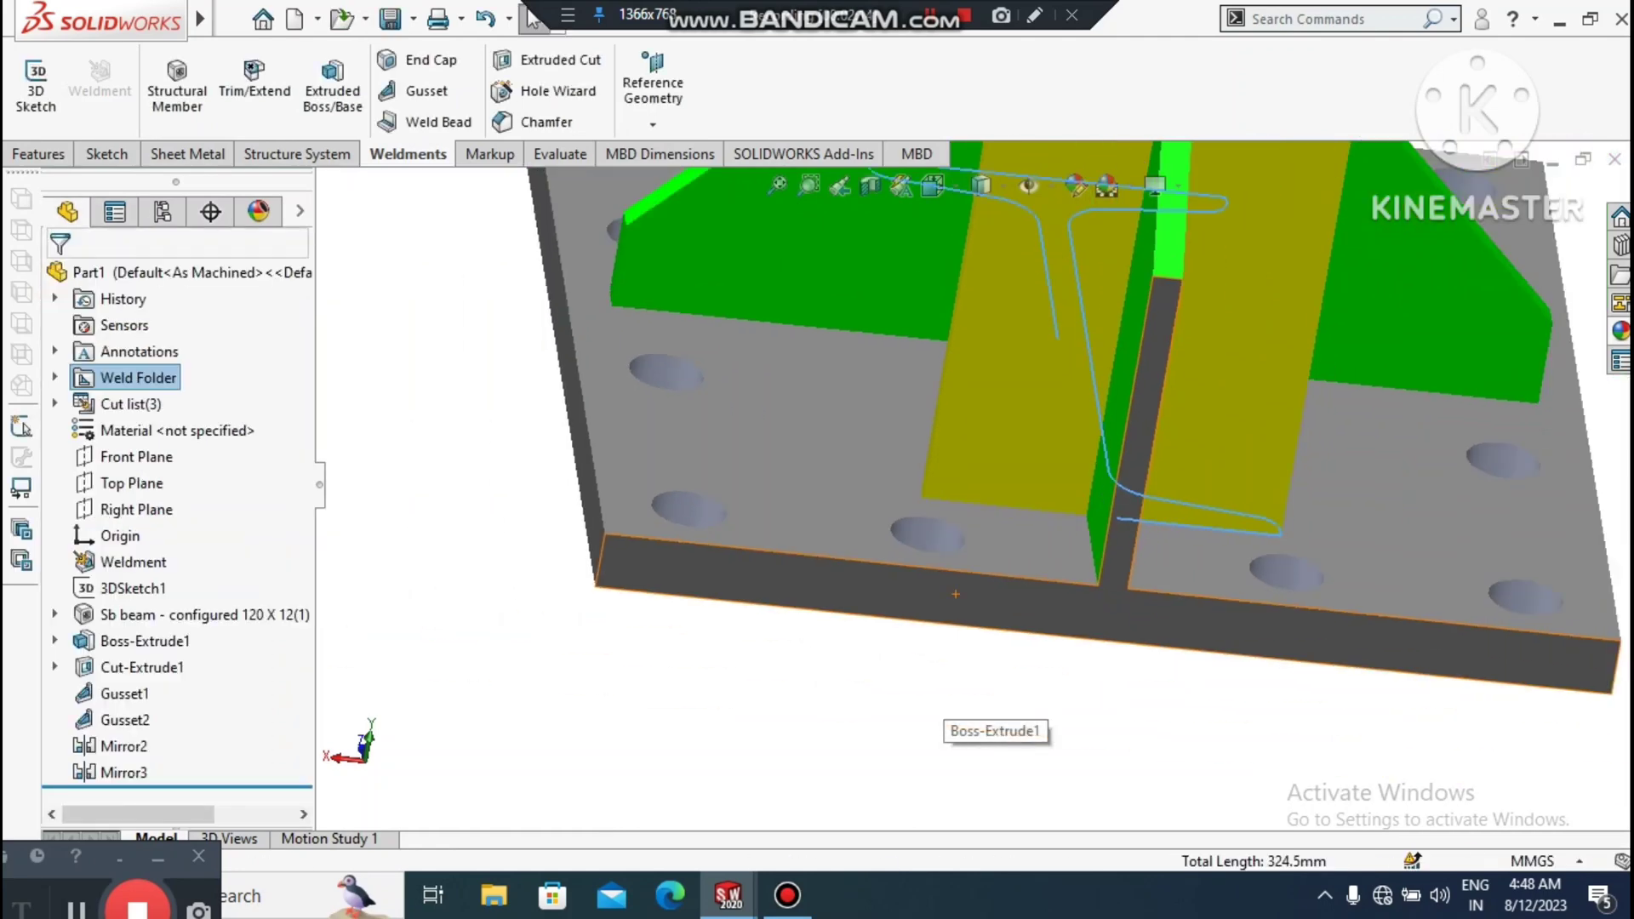
click(879, 709)
scroll(879, 709, up, 3)
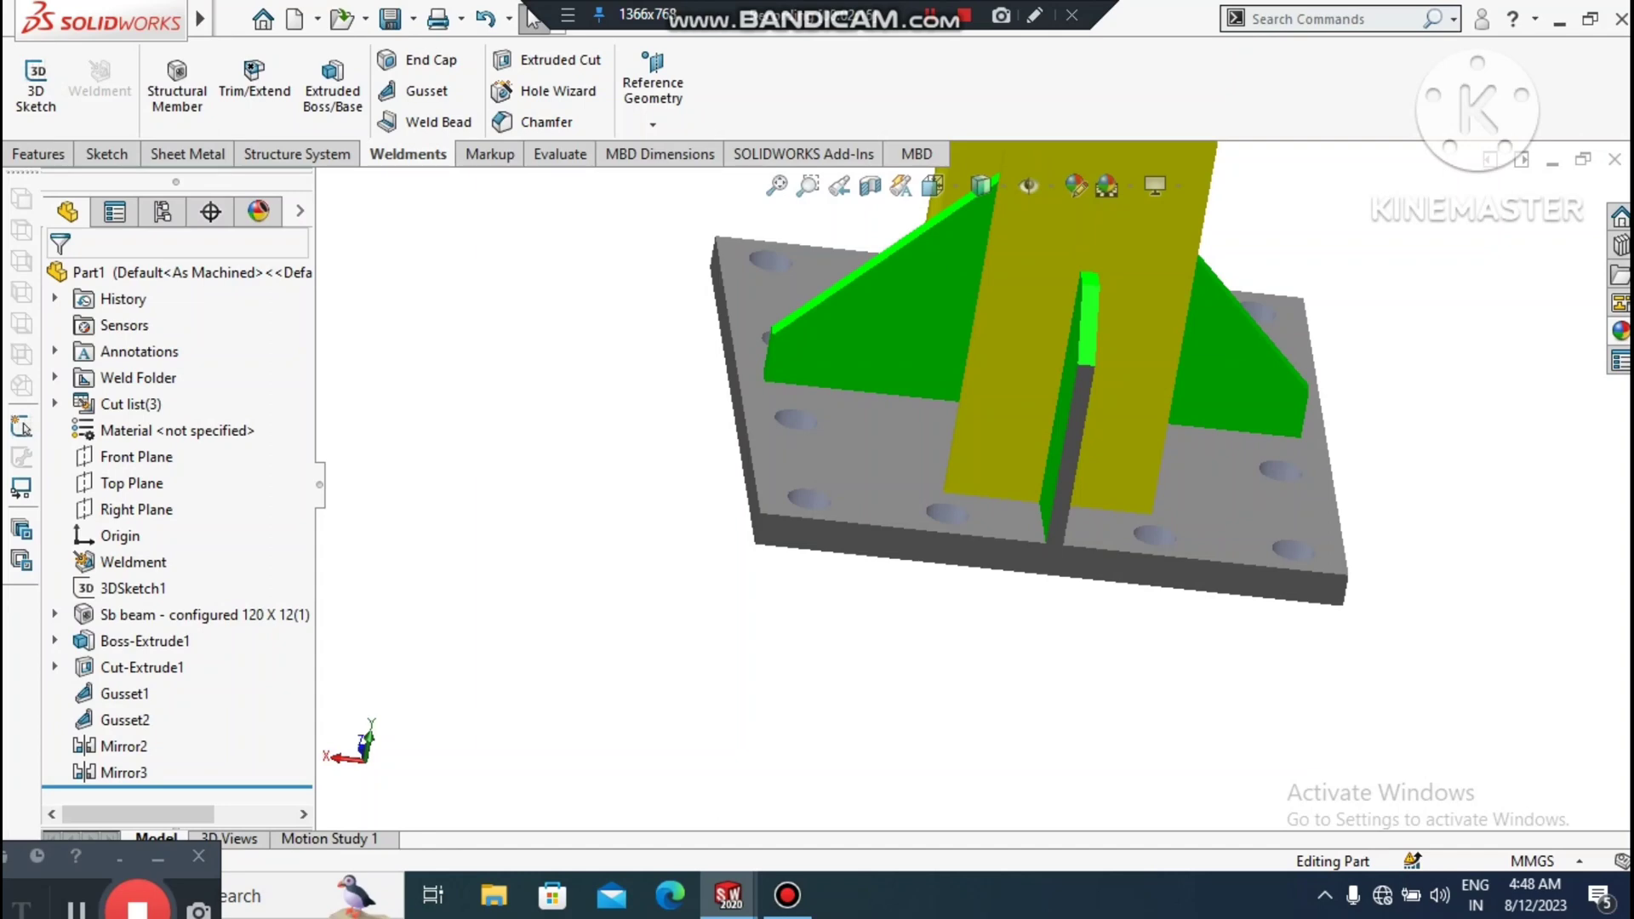
mouse_move(947, 513)
middle_down()
mouse_move(816, 511)
mouse_move(1047, 511)
mouse_move(766, 519)
mouse_move(995, 485)
middle_up()
scroll(997, 481, up, 2)
scroll(1345, 400, down, 3)
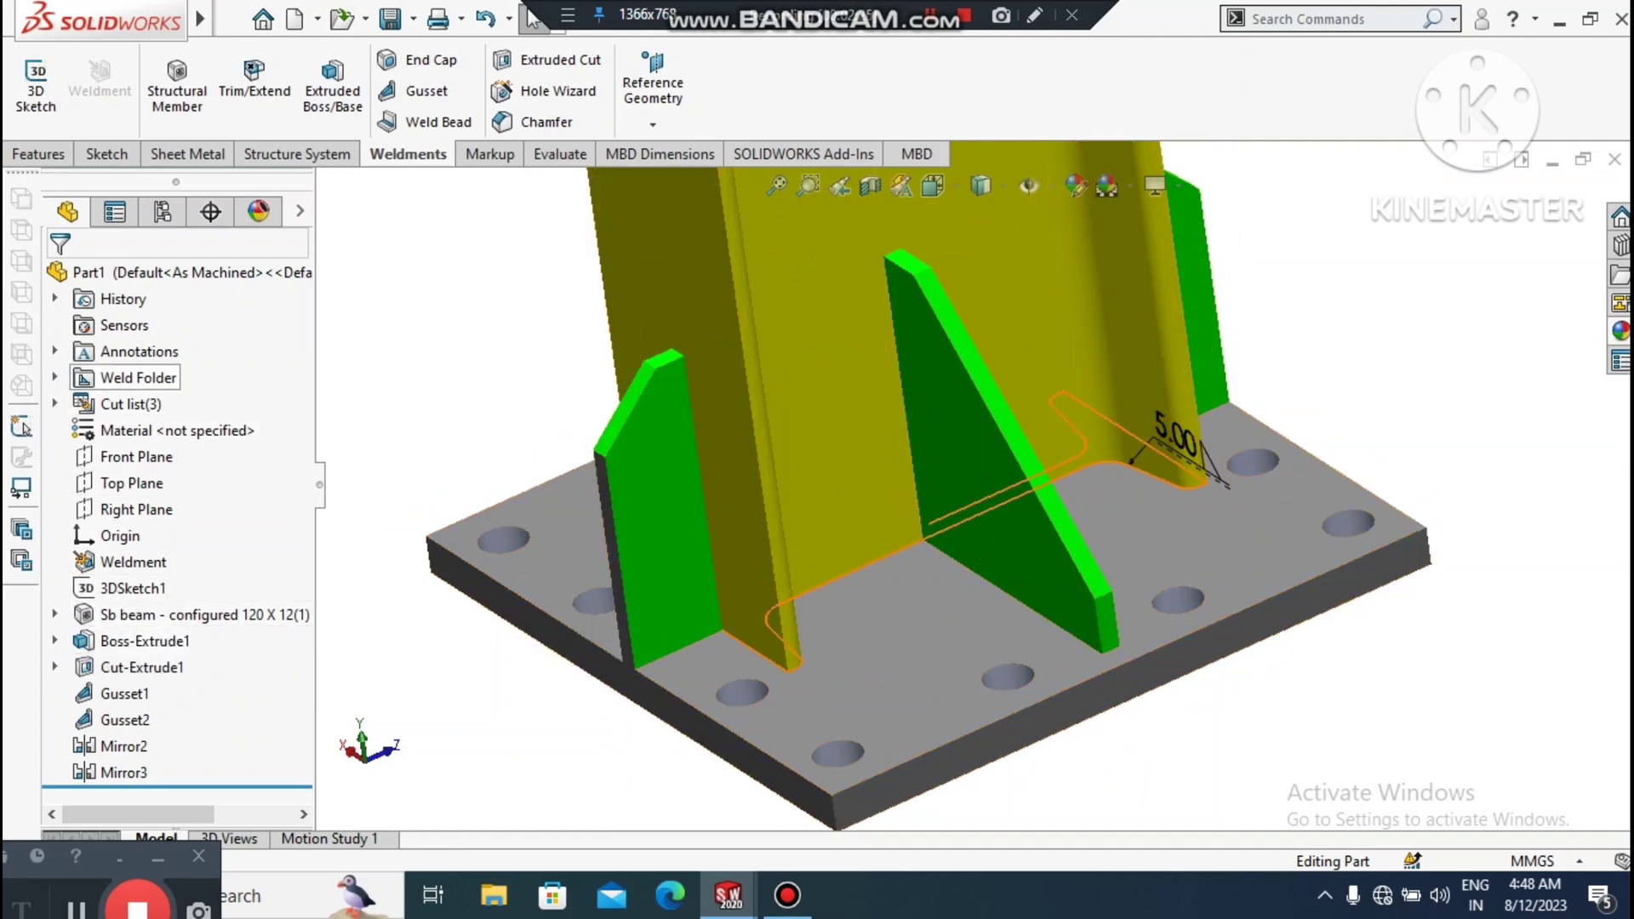
right_click(120, 378)
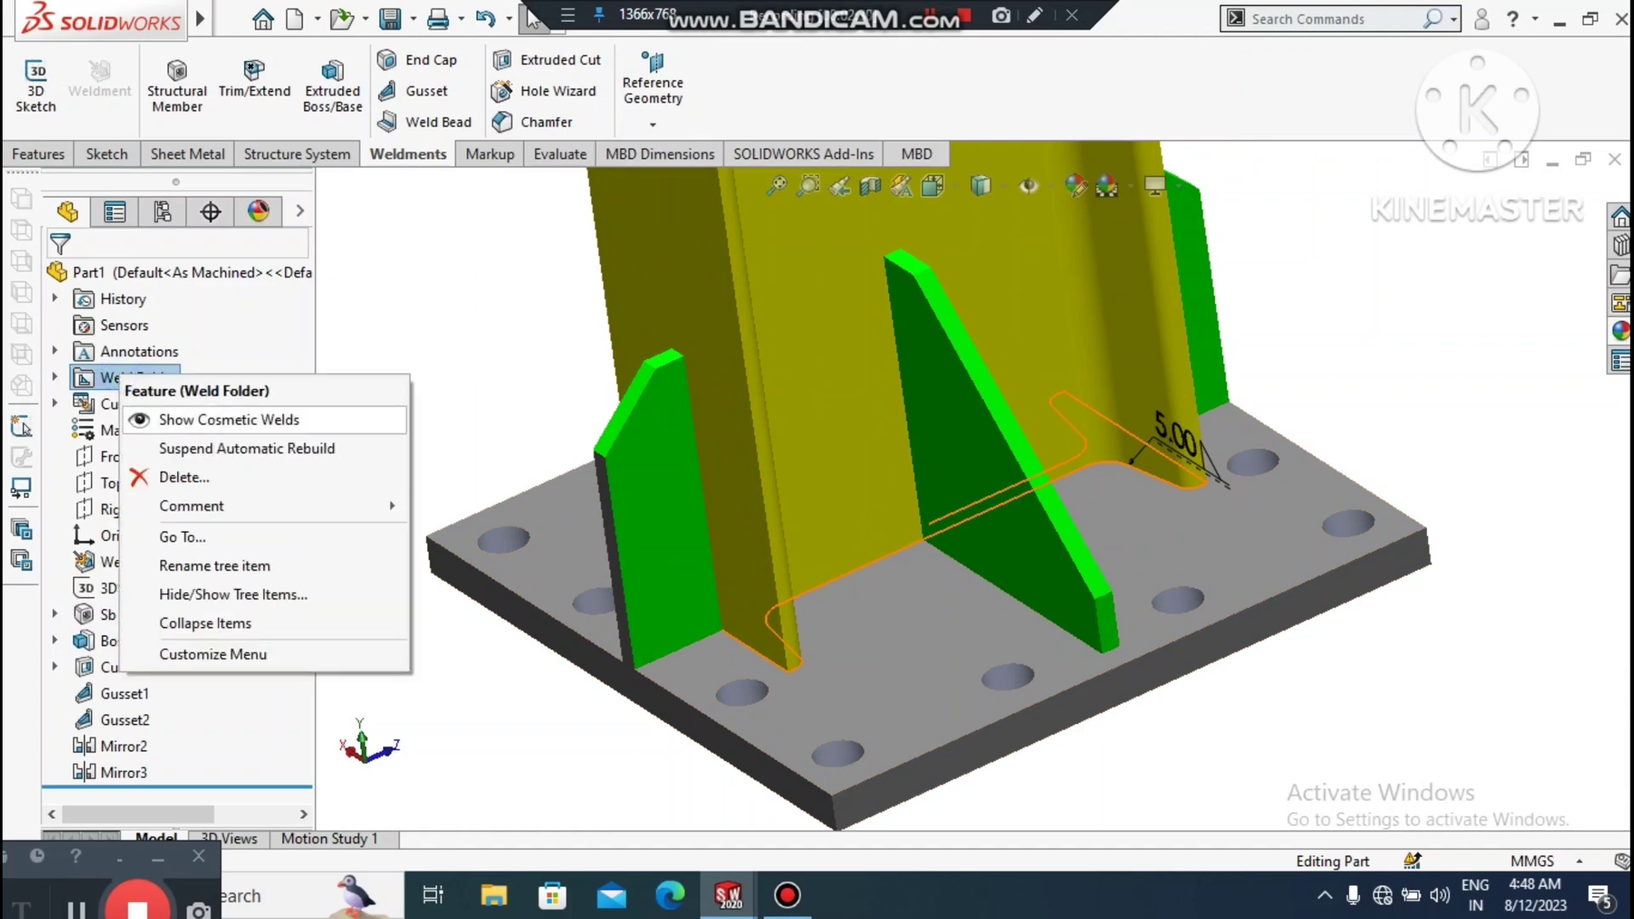
click(221, 420)
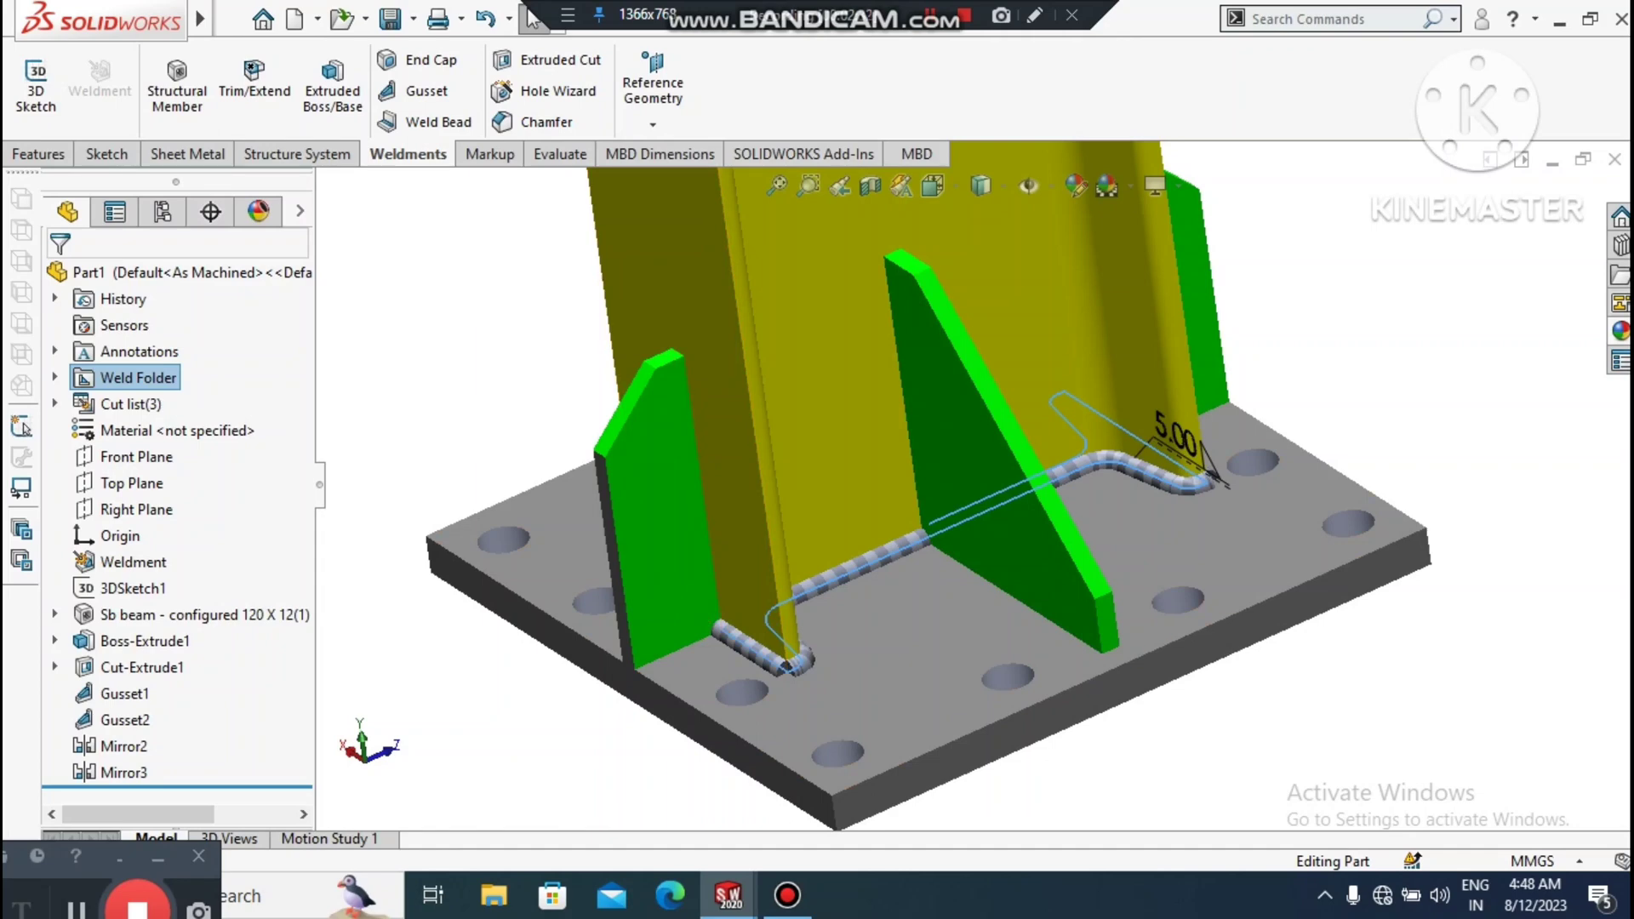
click(1314, 691)
scroll(972, 483, up, 2)
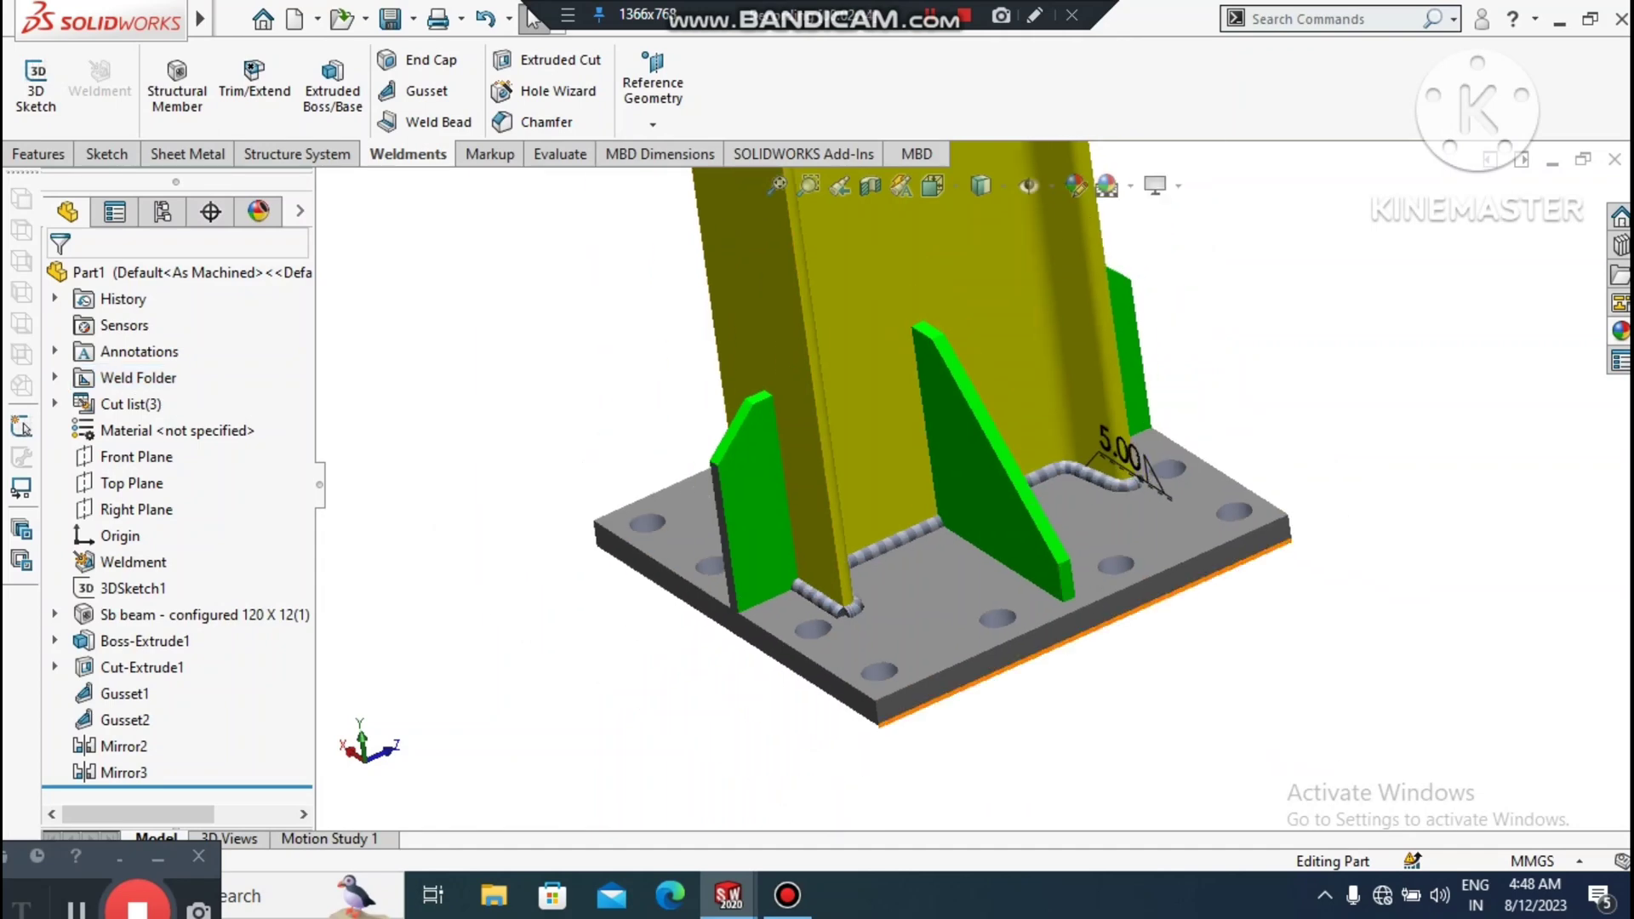
- Start a 5 mm weld bead in Weld Path mode along the bottom edge of the unwelded web gusset
middle_drag(1090, 632, 1078, 756)
scroll(963, 466, up, 4)
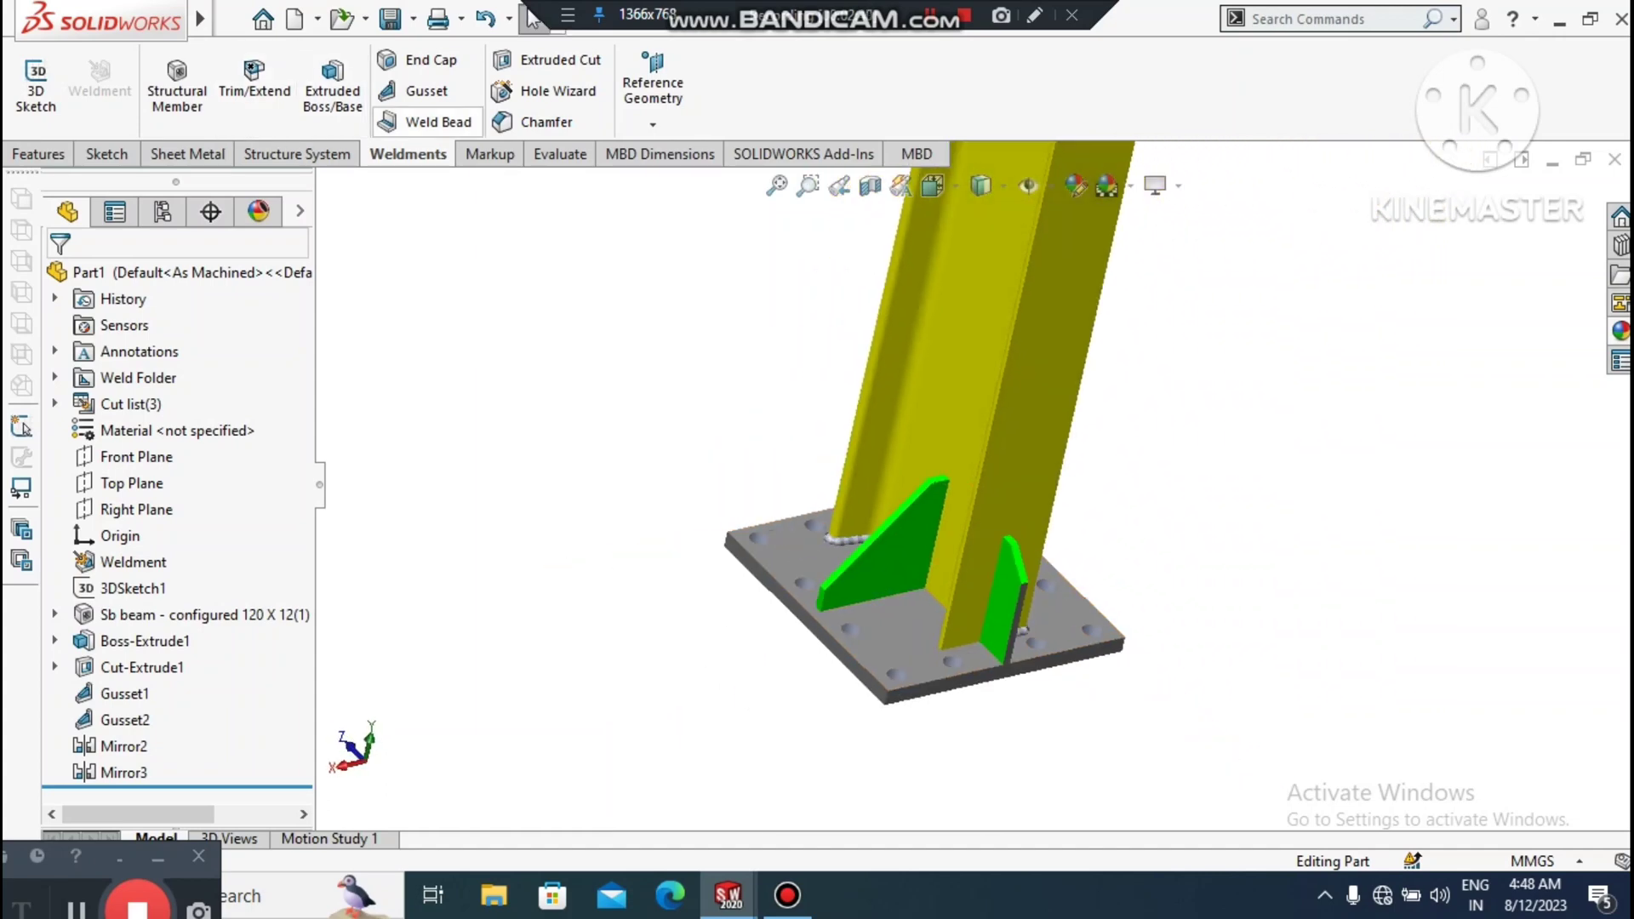
click(438, 122)
middle_drag(1080, 596, 927, 595)
middle_drag(938, 253, 942, 540)
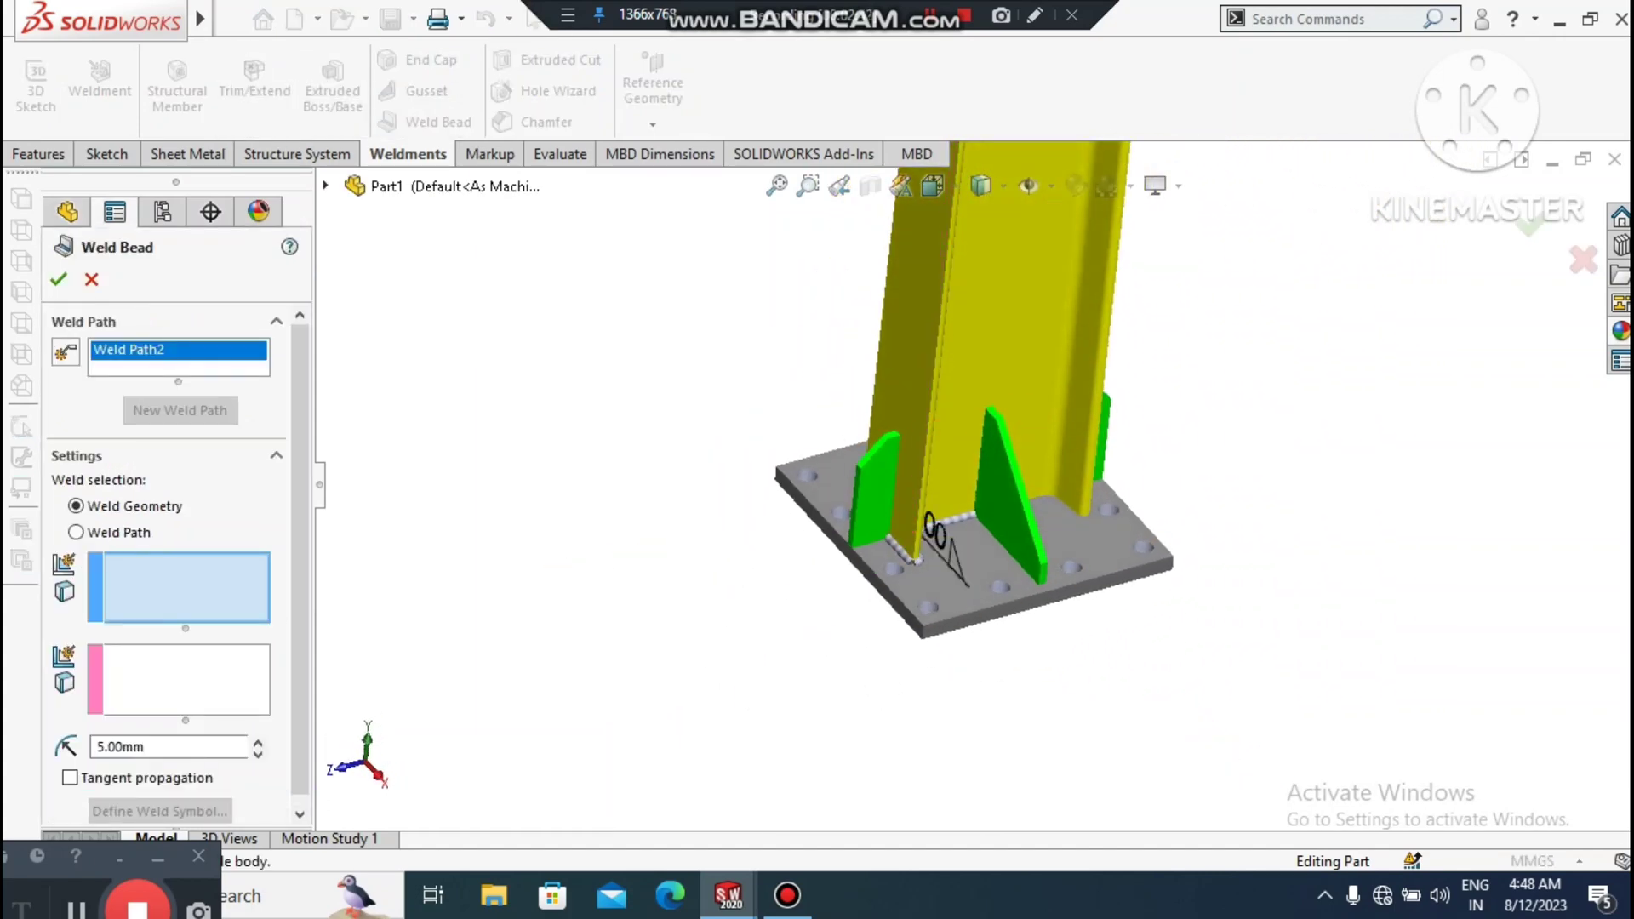
scroll(765, 579, down, 6)
click(889, 542)
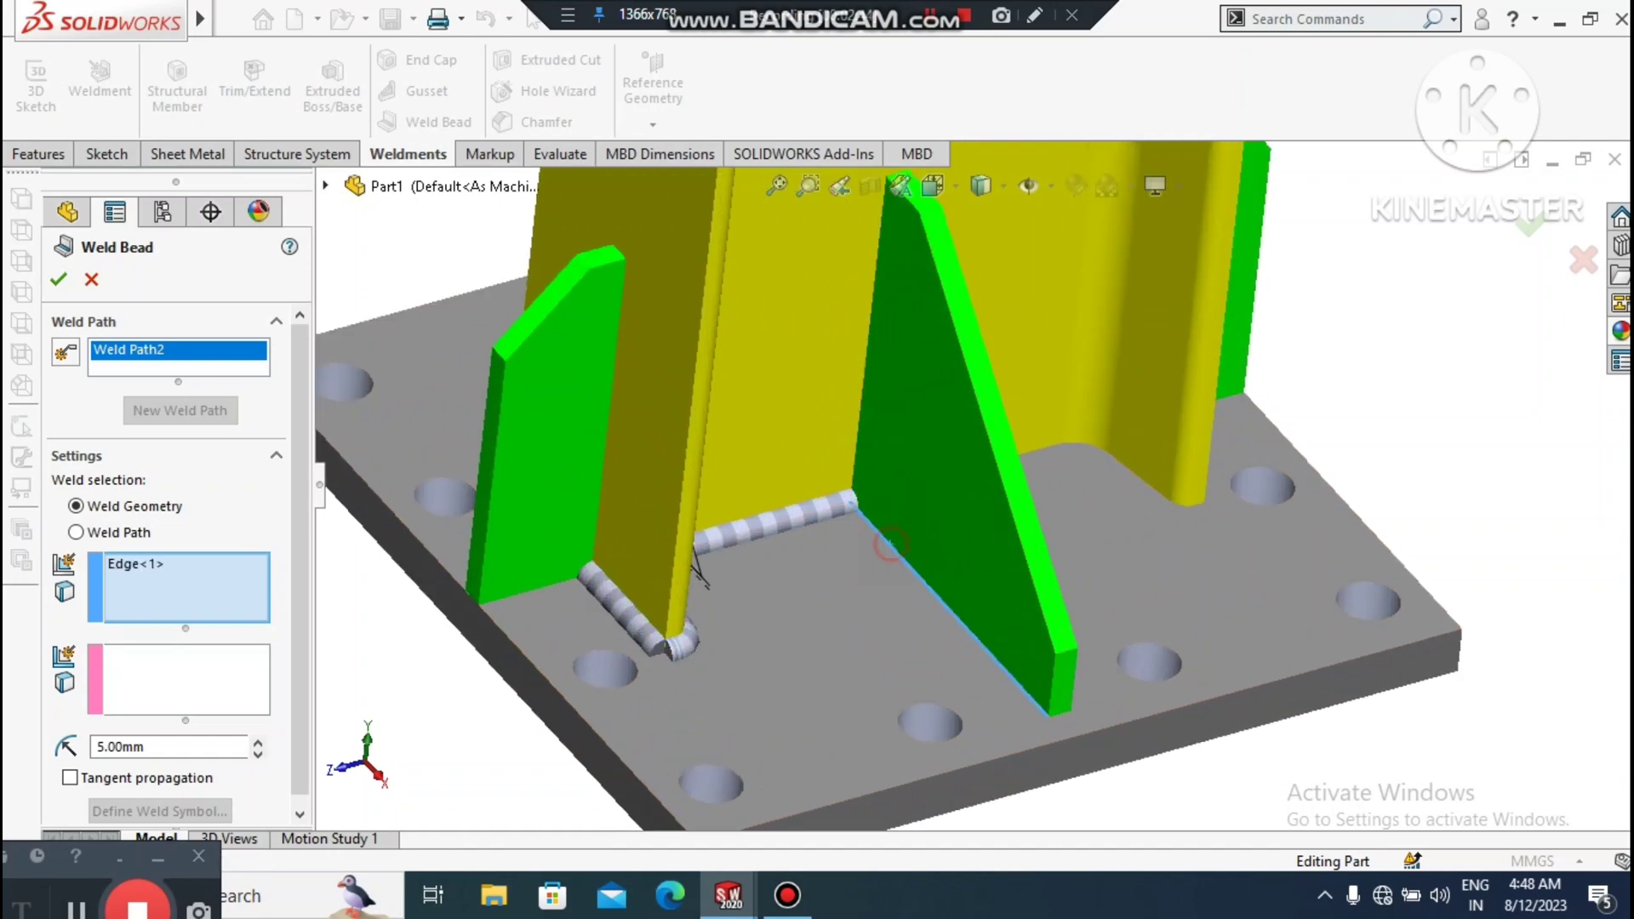
click(119, 532)
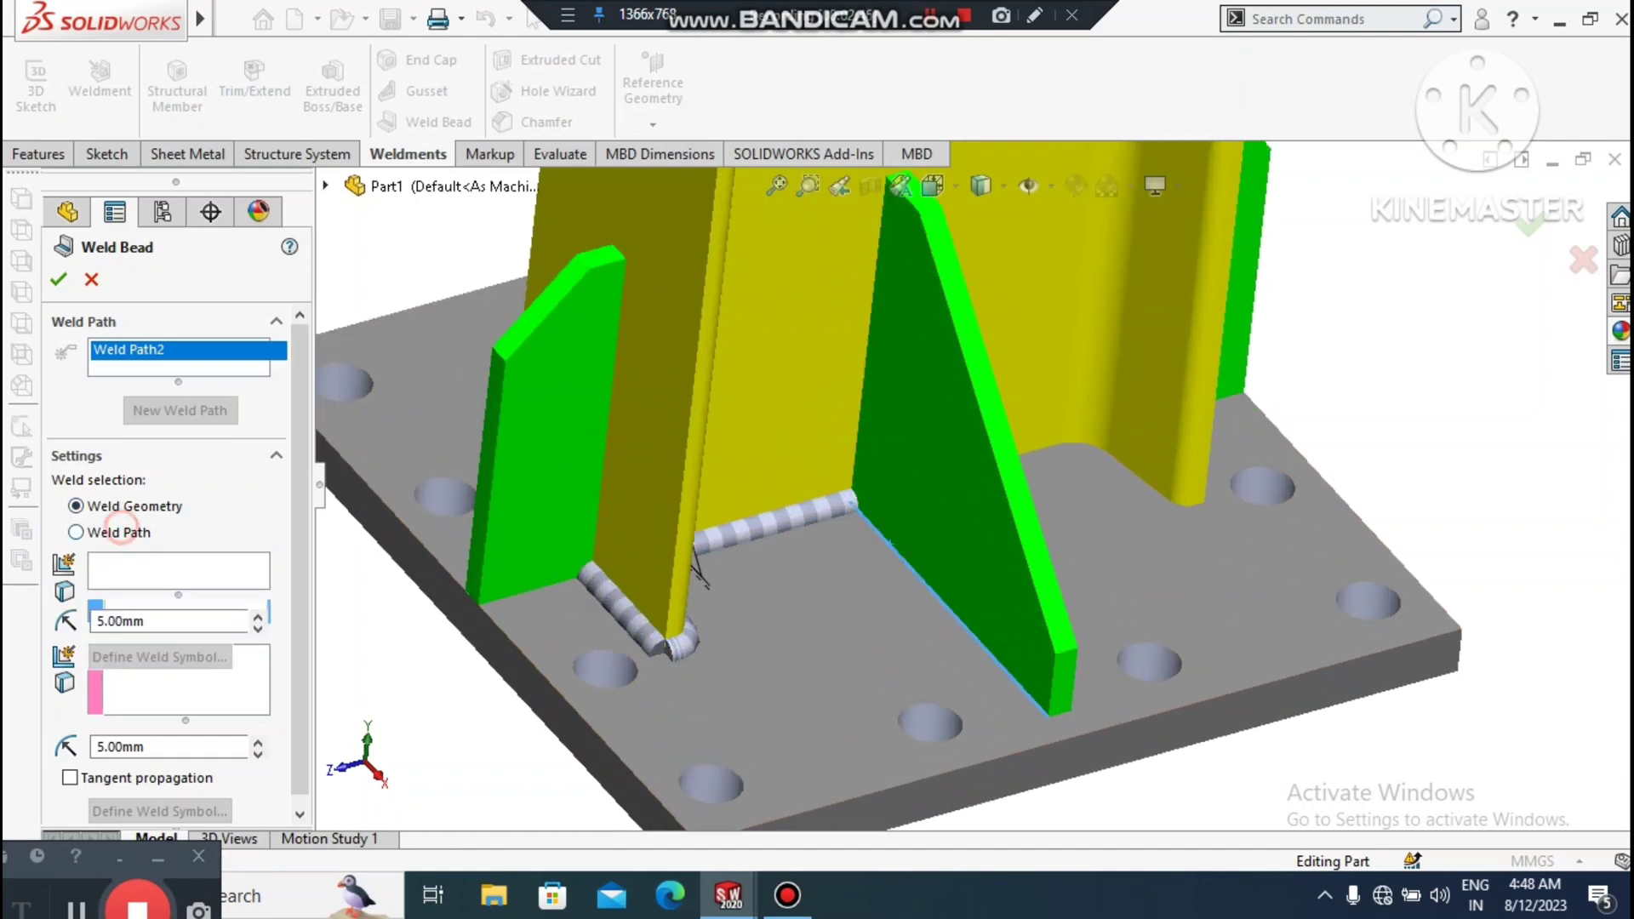
click(921, 584)
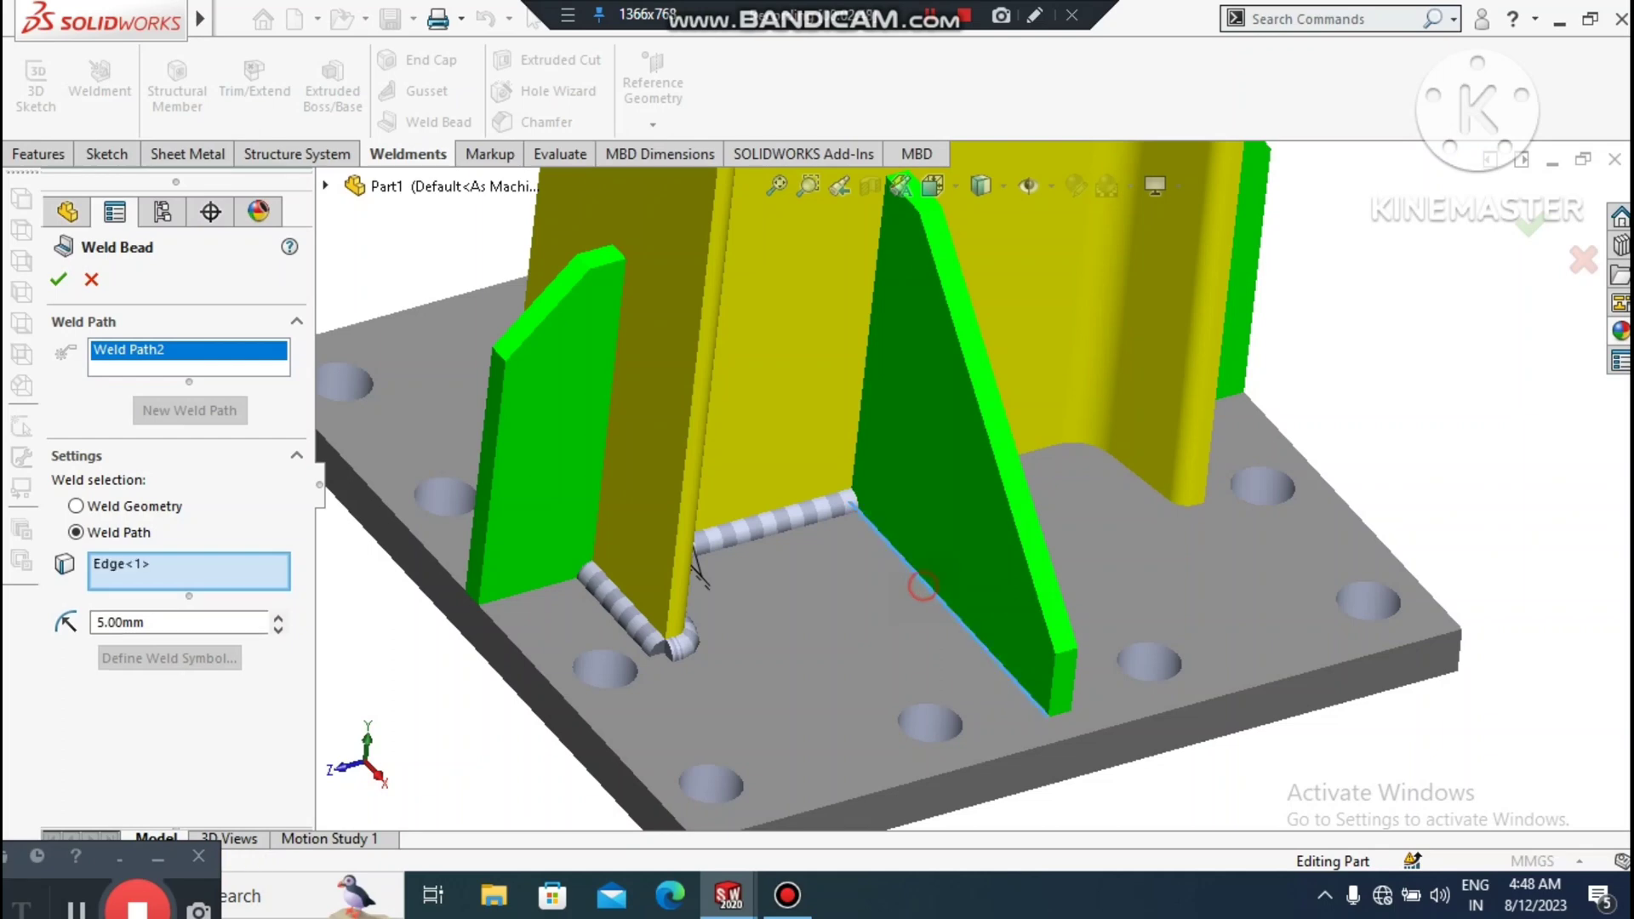
- Continue the weld path around the gusset's short end edge, its opposite bottom edge and the adjoining web bottom edge
scroll(1075, 787, down, 4)
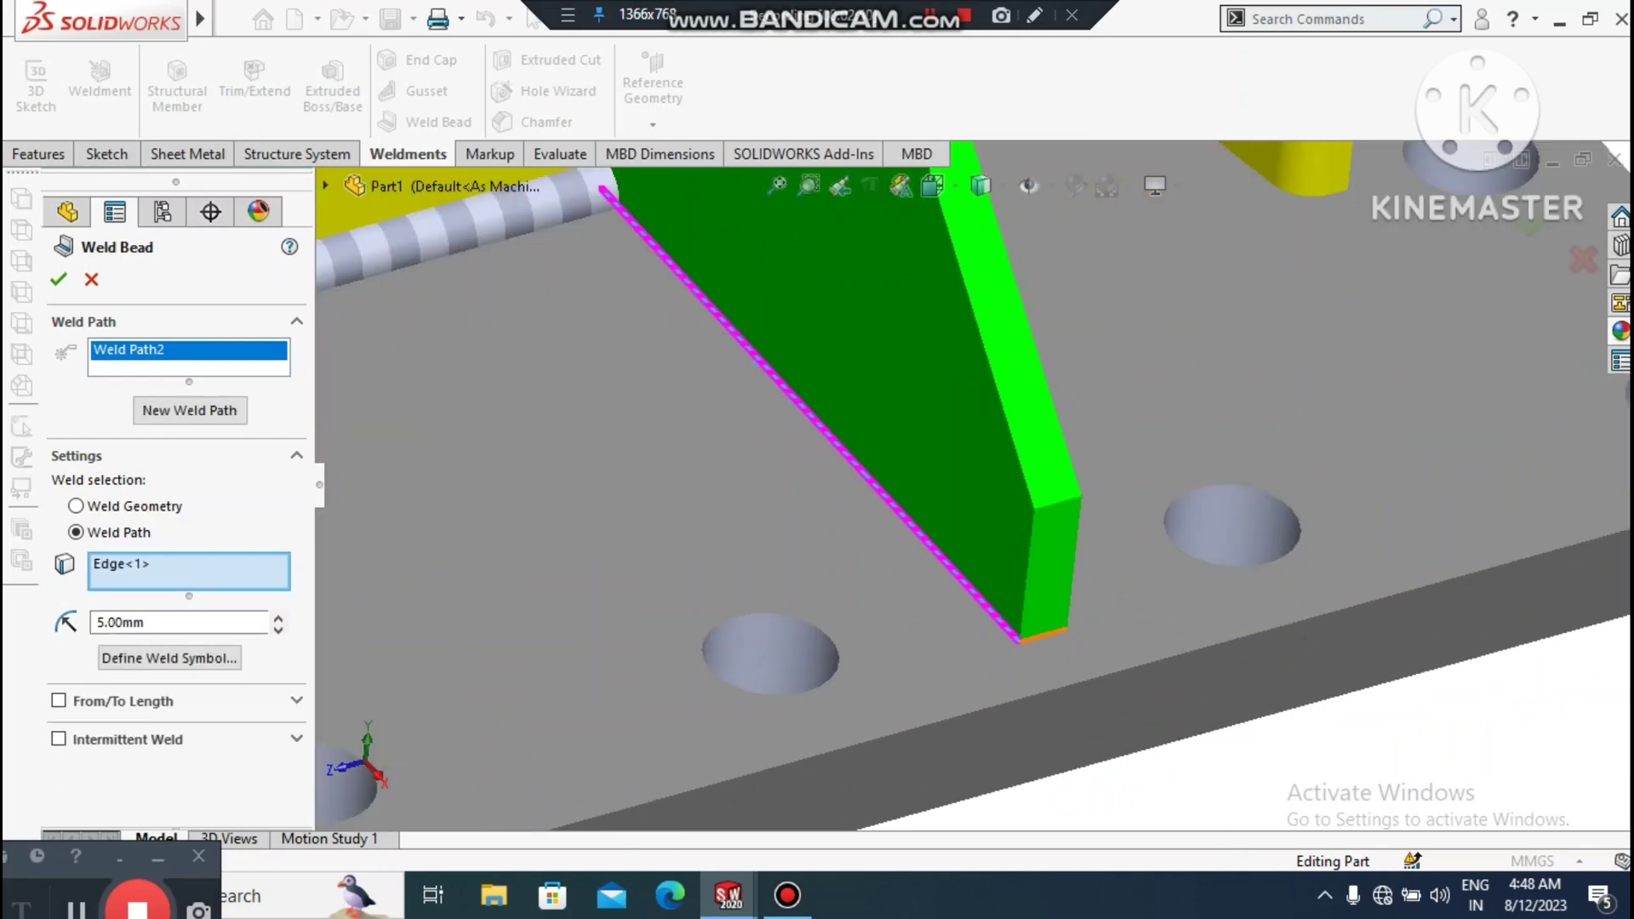
click(1042, 635)
middle_drag(1042, 635, 876, 680)
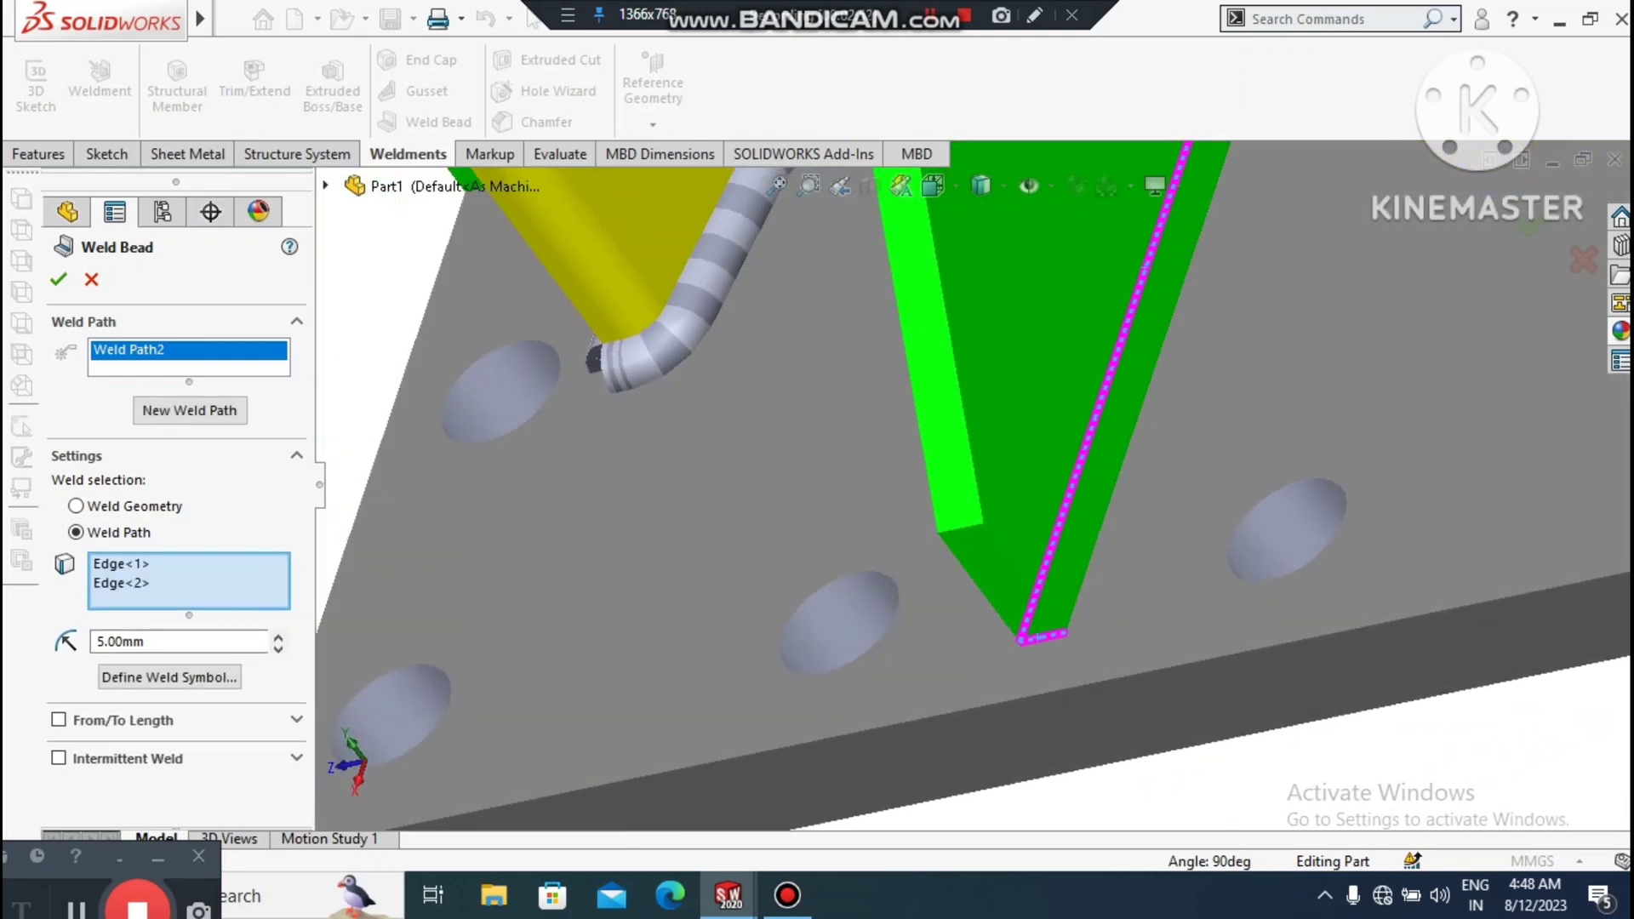
click(1092, 548)
scroll(1092, 548, up, 4)
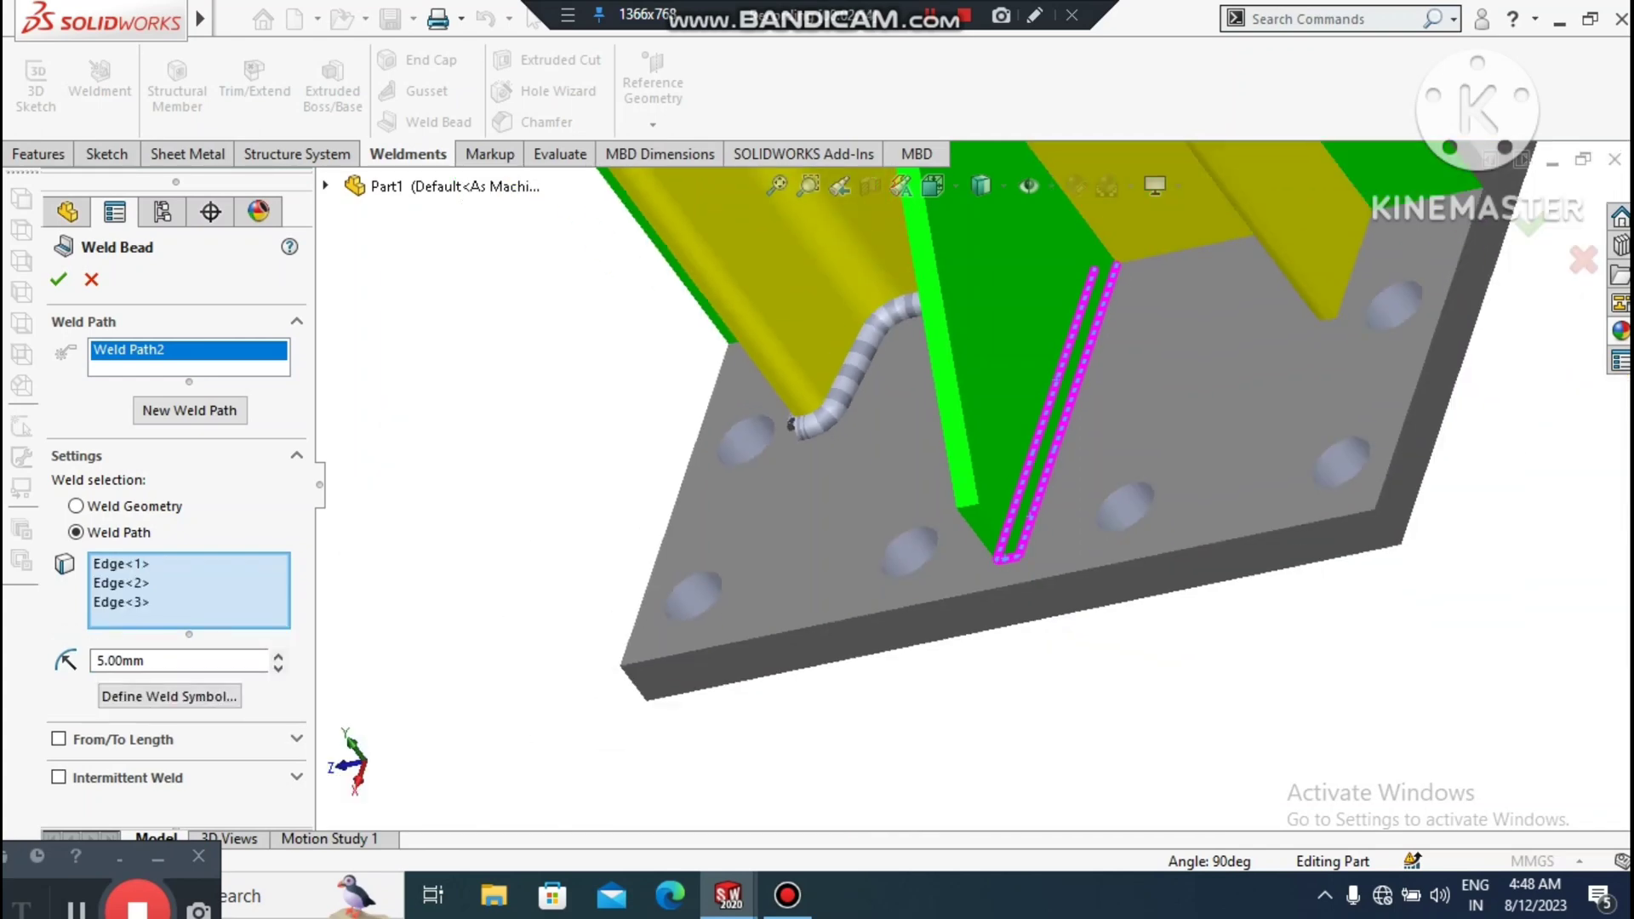
scroll(1153, 236, down, 4)
click(1128, 283)
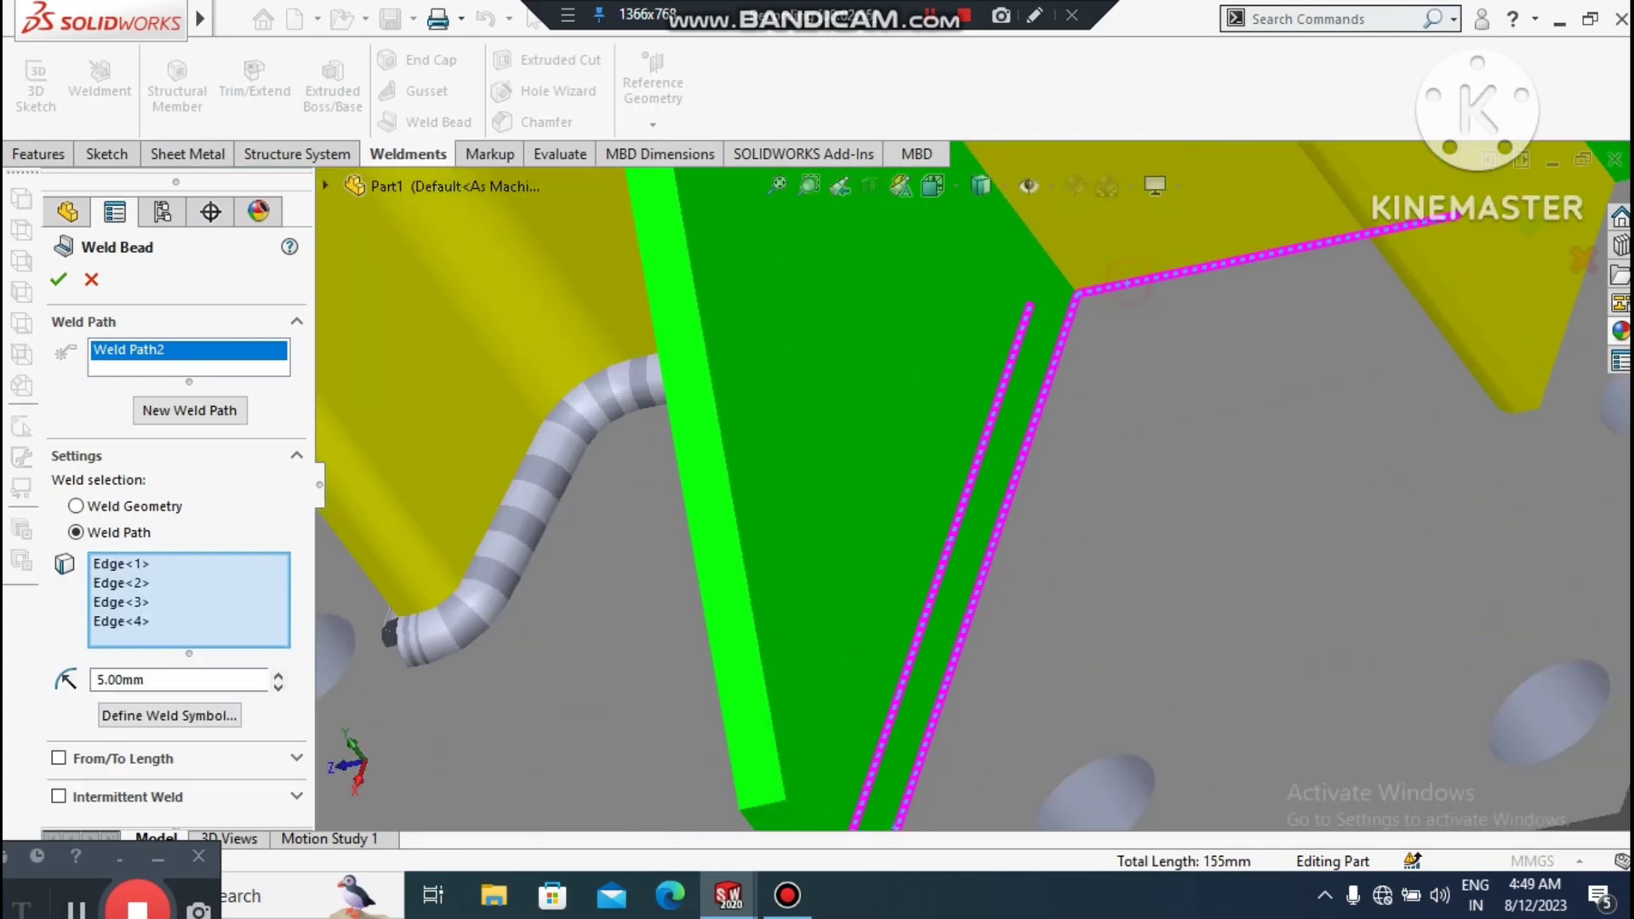
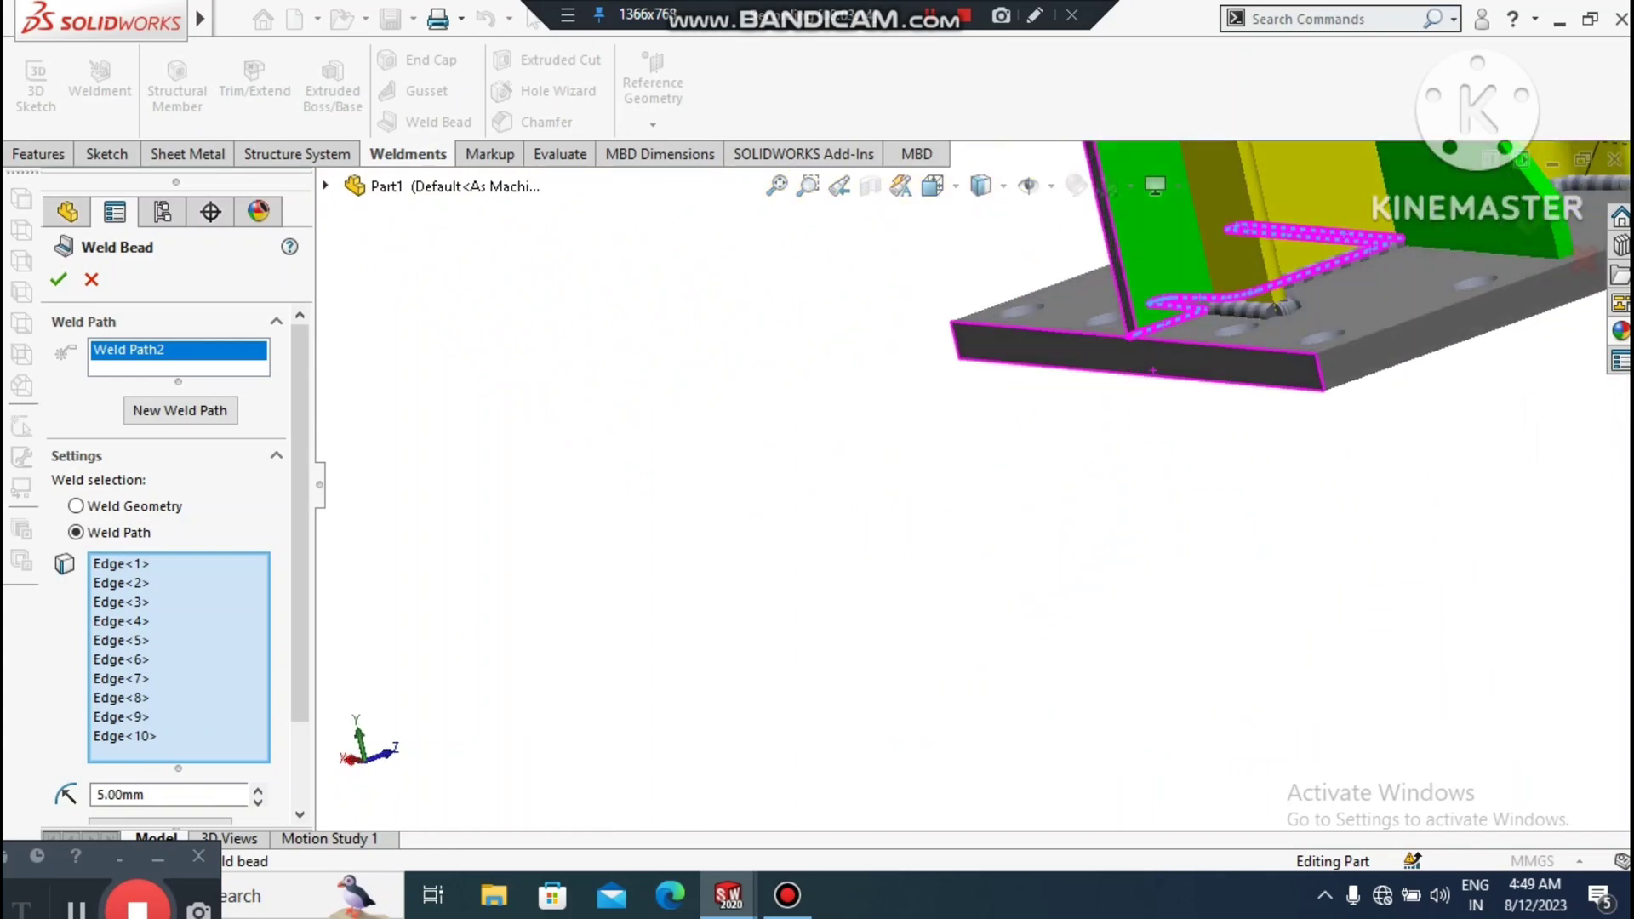
- Try to add the flange gusset's remaining bottom edge to the path, and close the 5 mm weld bead definition
scroll(904, 493, up, 2)
scroll(1140, 347, down, 7)
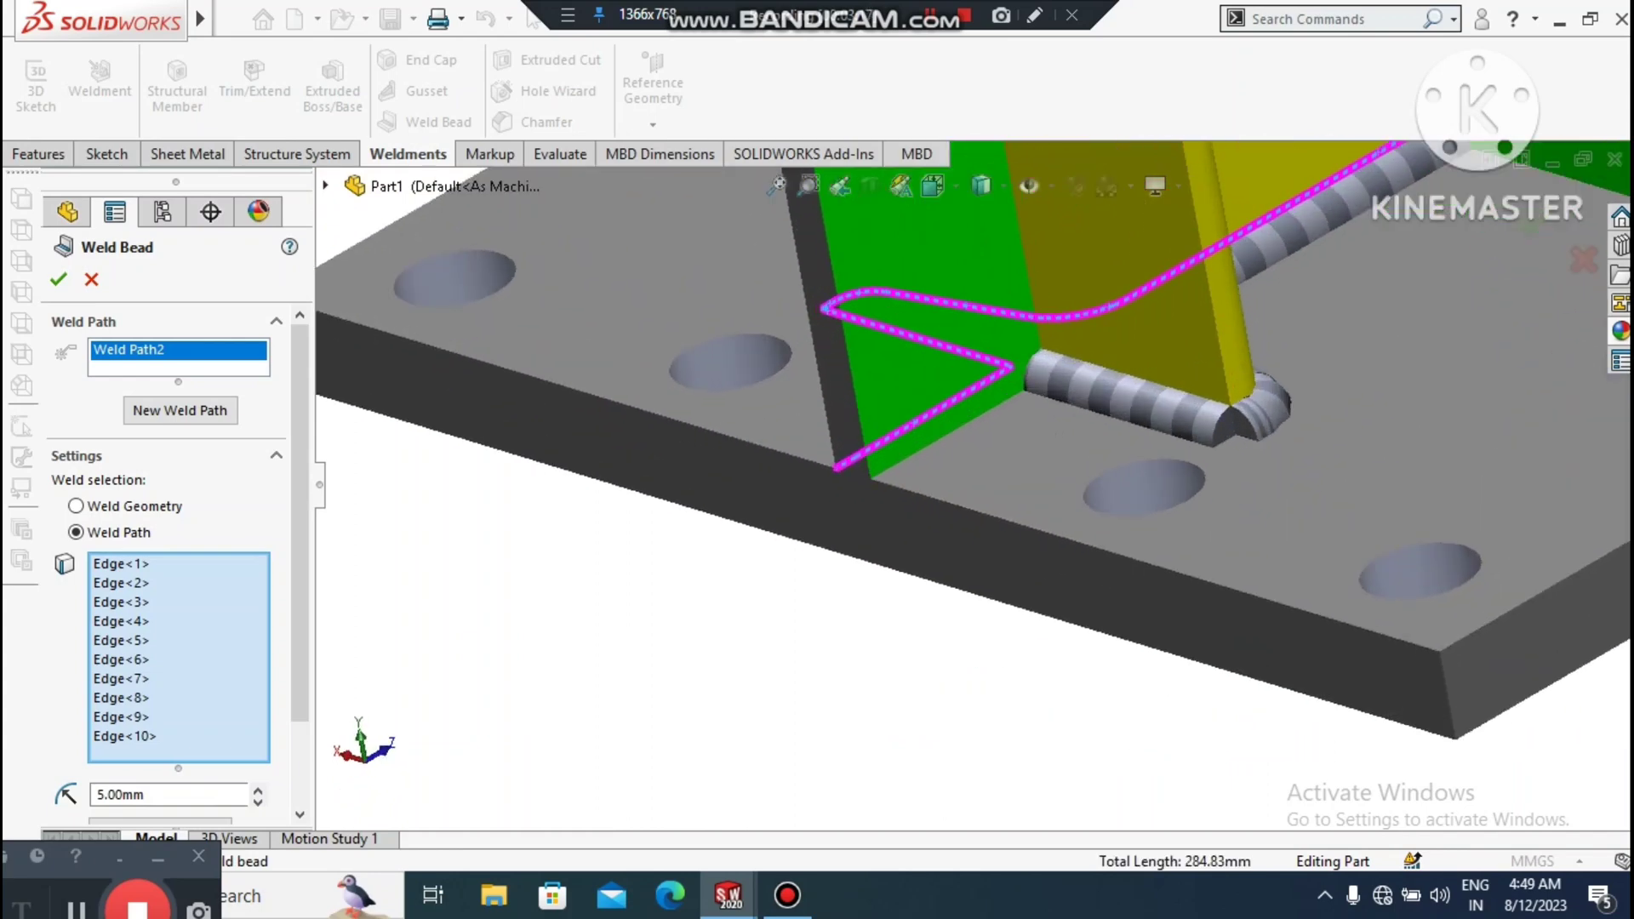
click(1002, 403)
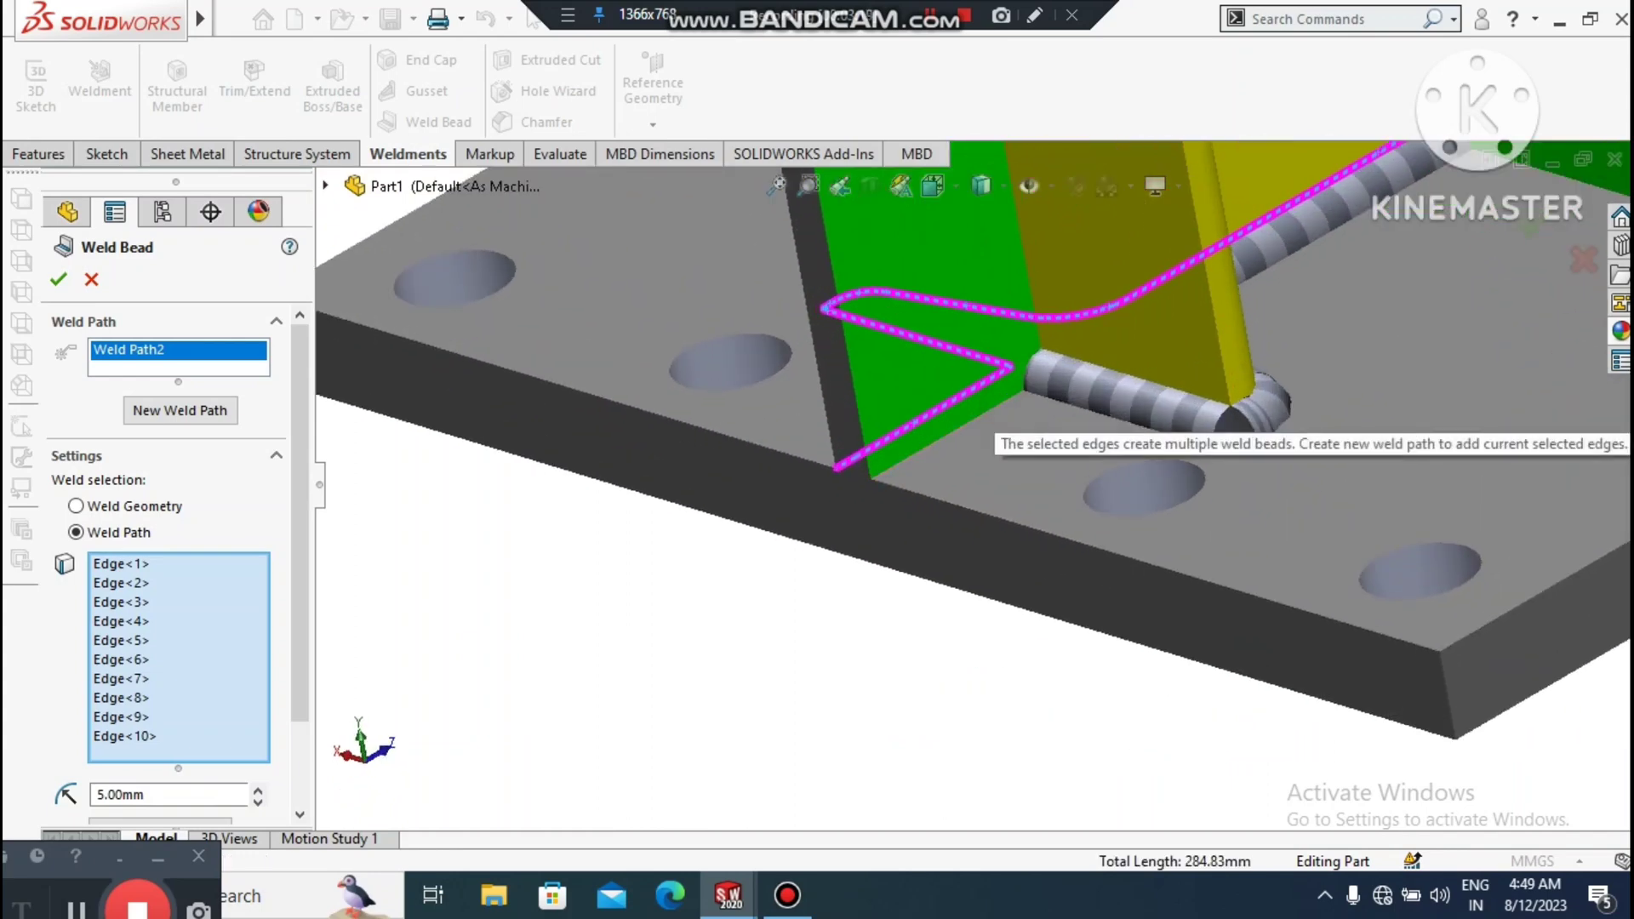
click(91, 279)
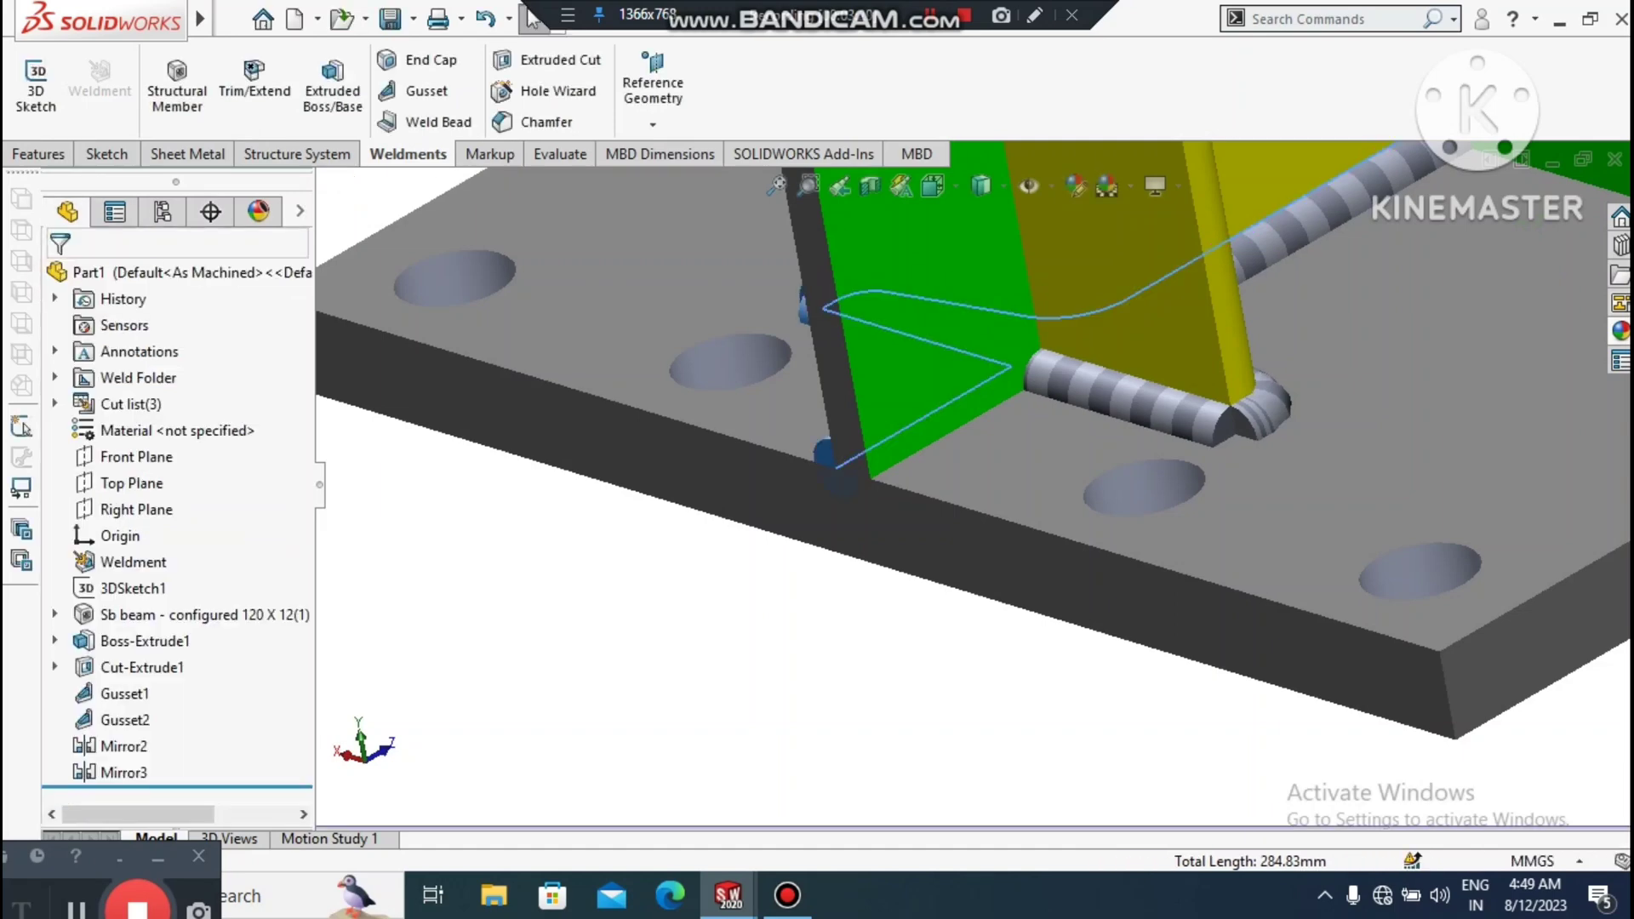
- Create a separate 5 mm weld bead using Weld Path along the flange gusset's remaining bottom edge
scroll(944, 466, up, 3)
middle_drag(741, 472, 902, 485)
scroll(953, 484, up, 3)
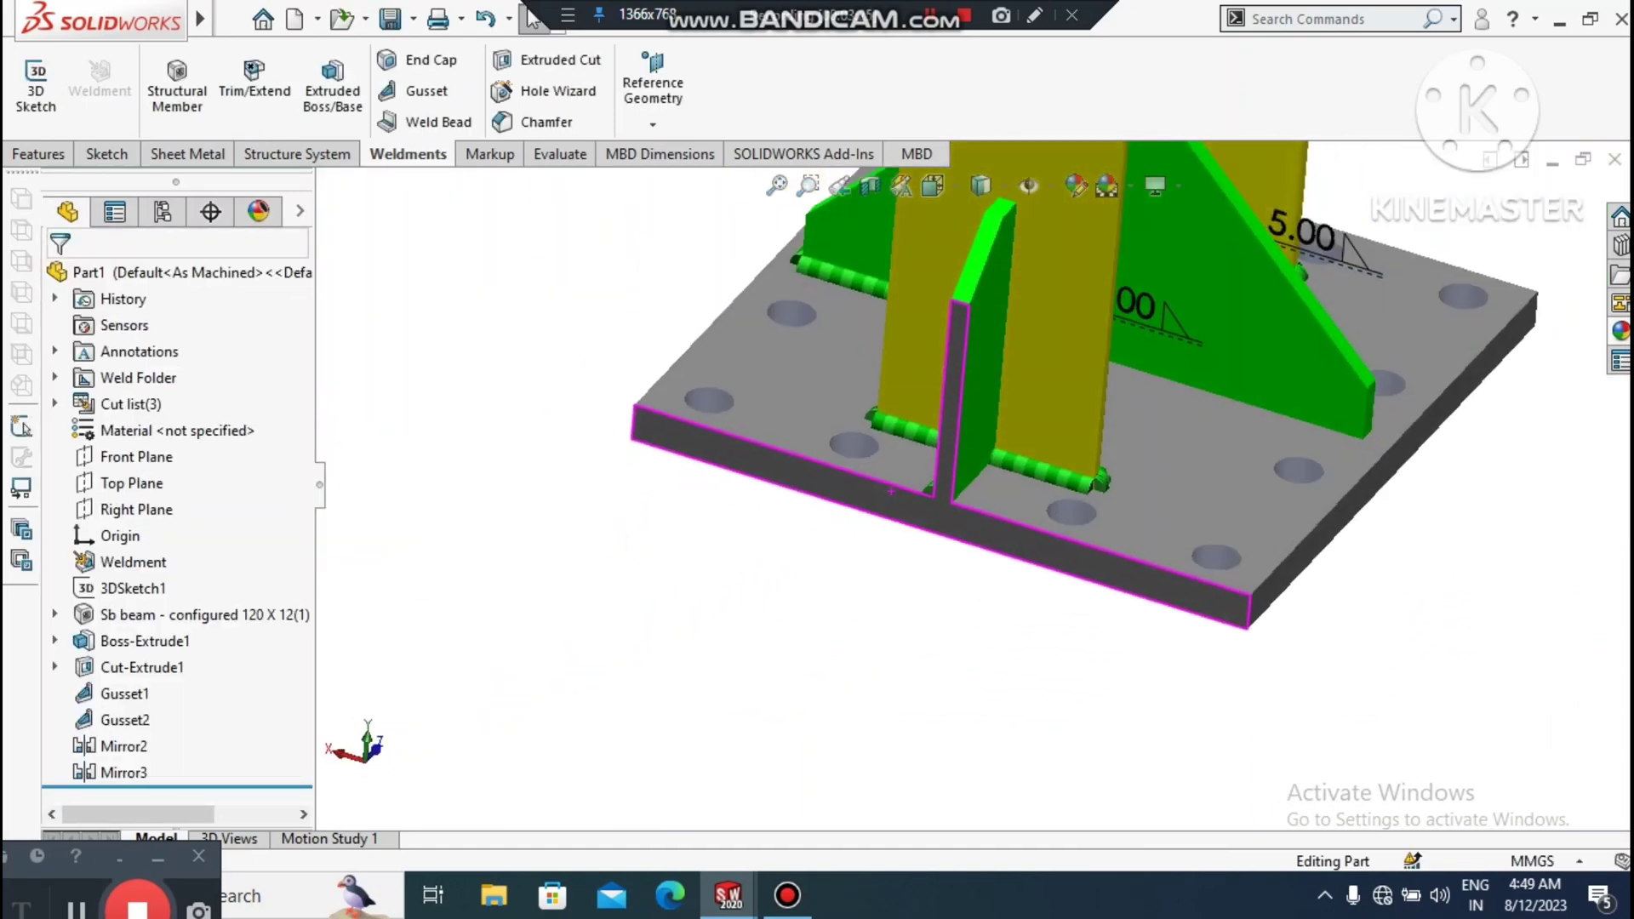
scroll(1021, 451, down, 4)
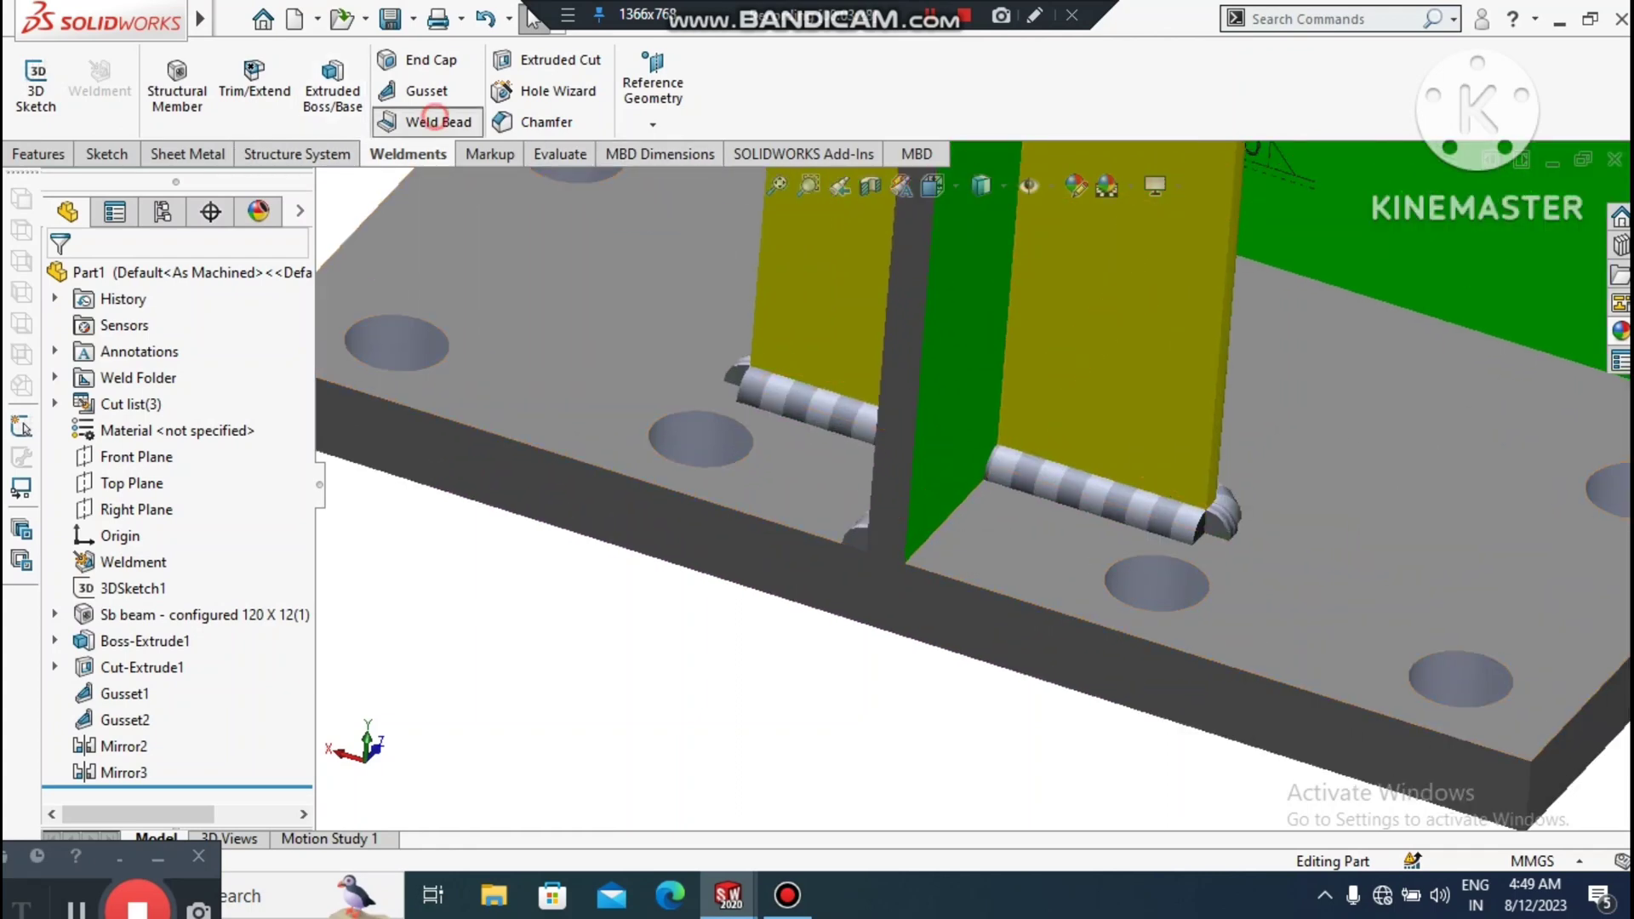
click(428, 122)
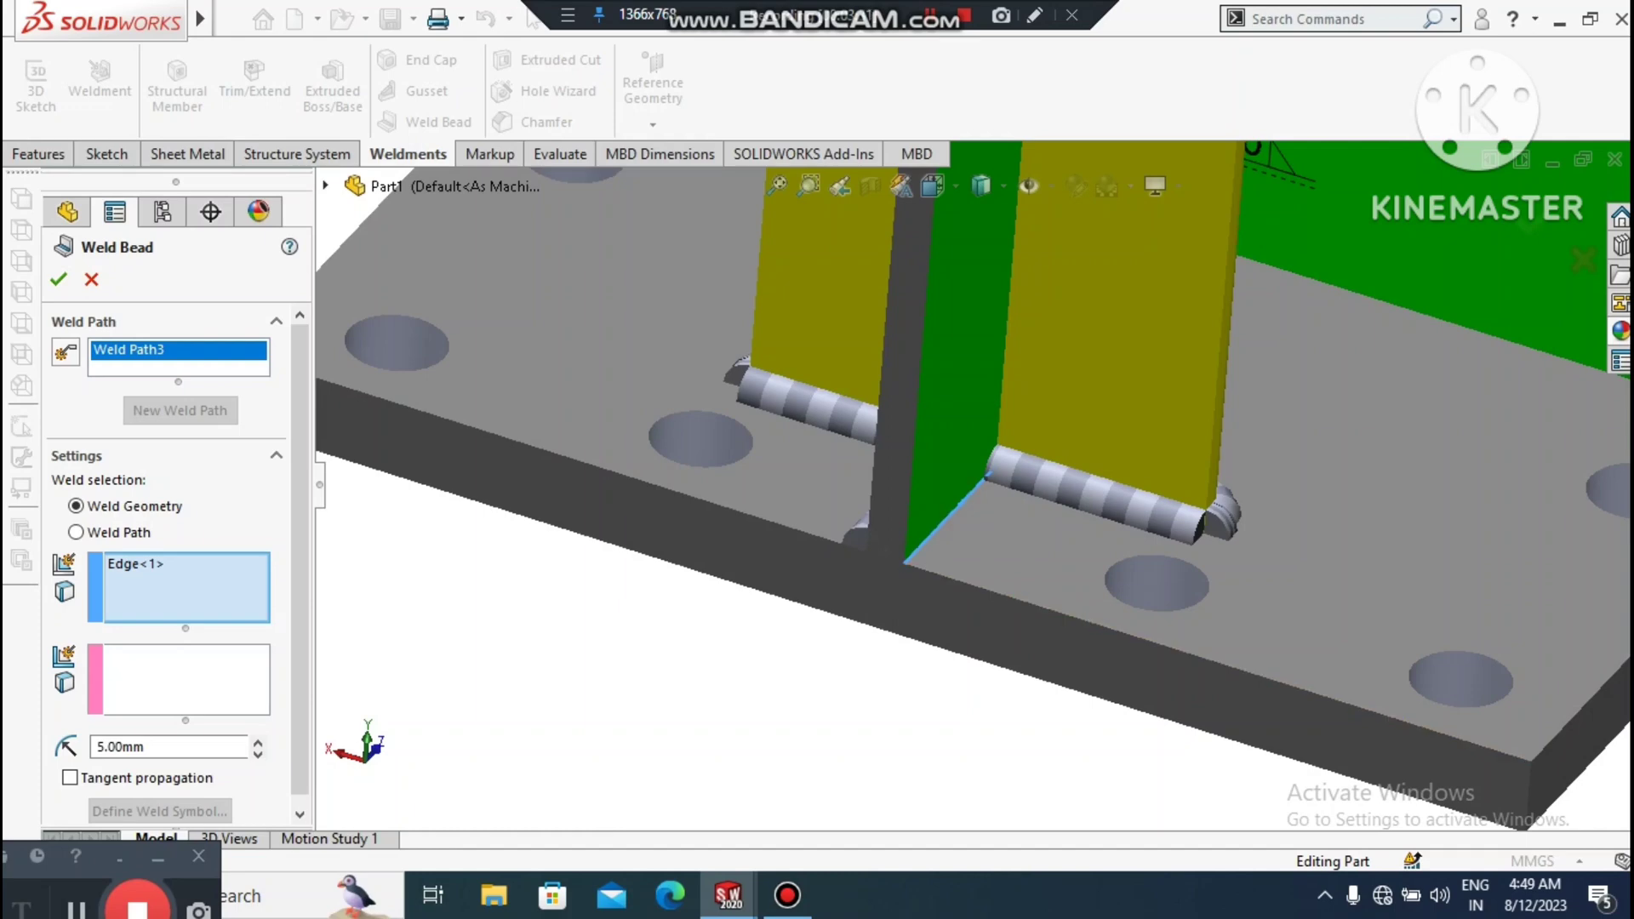
click(85, 534)
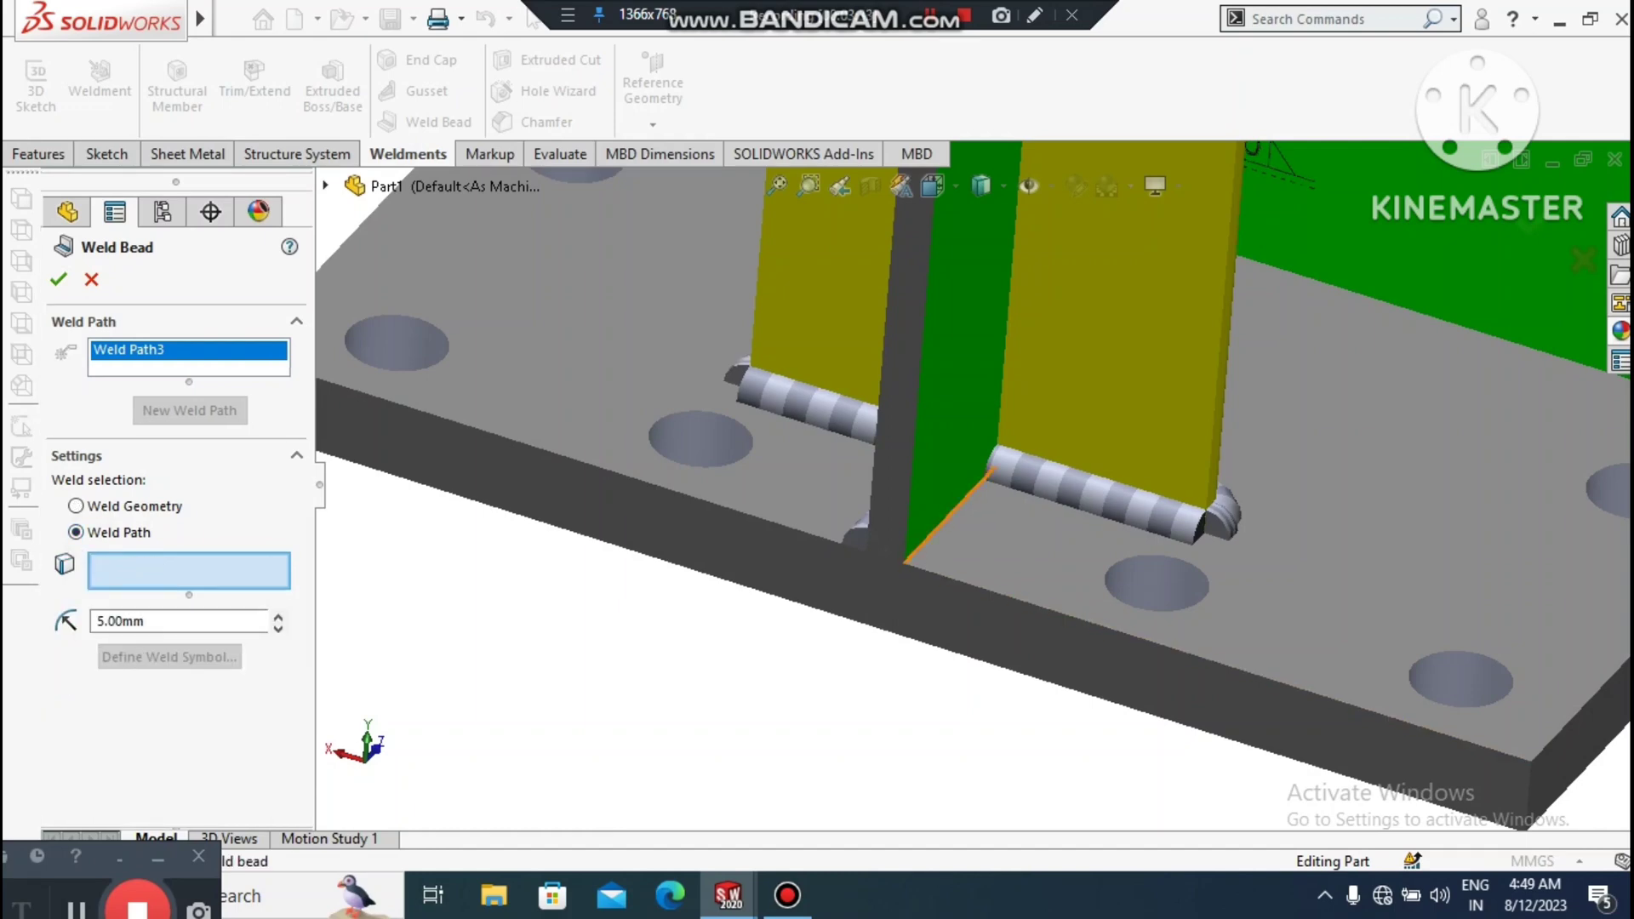
click(944, 517)
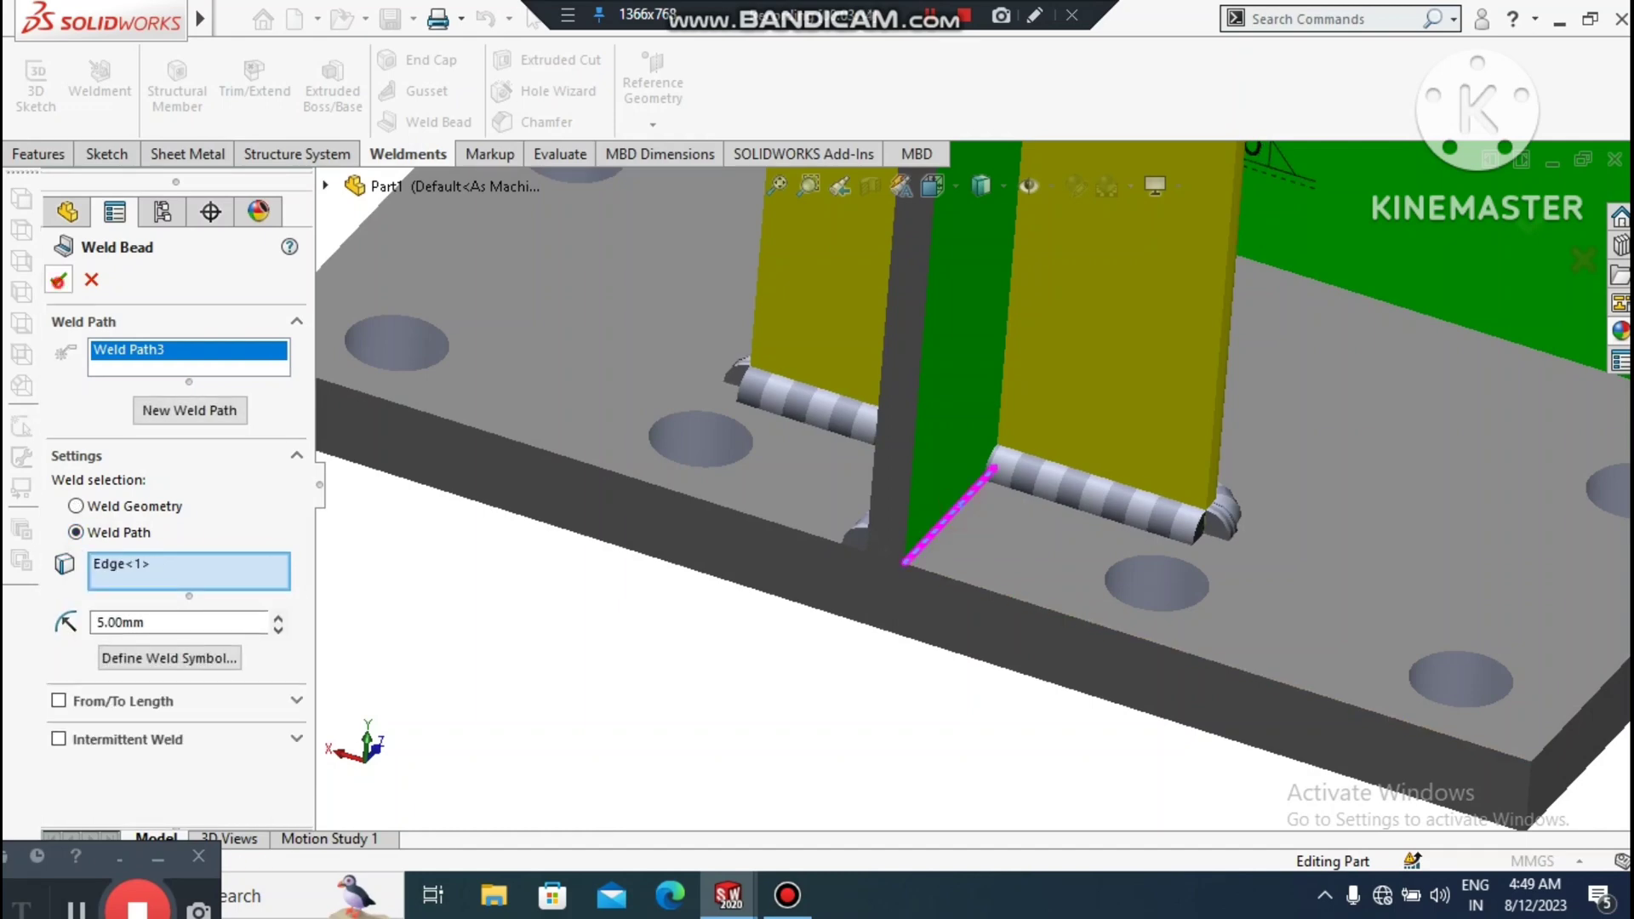
click(57, 279)
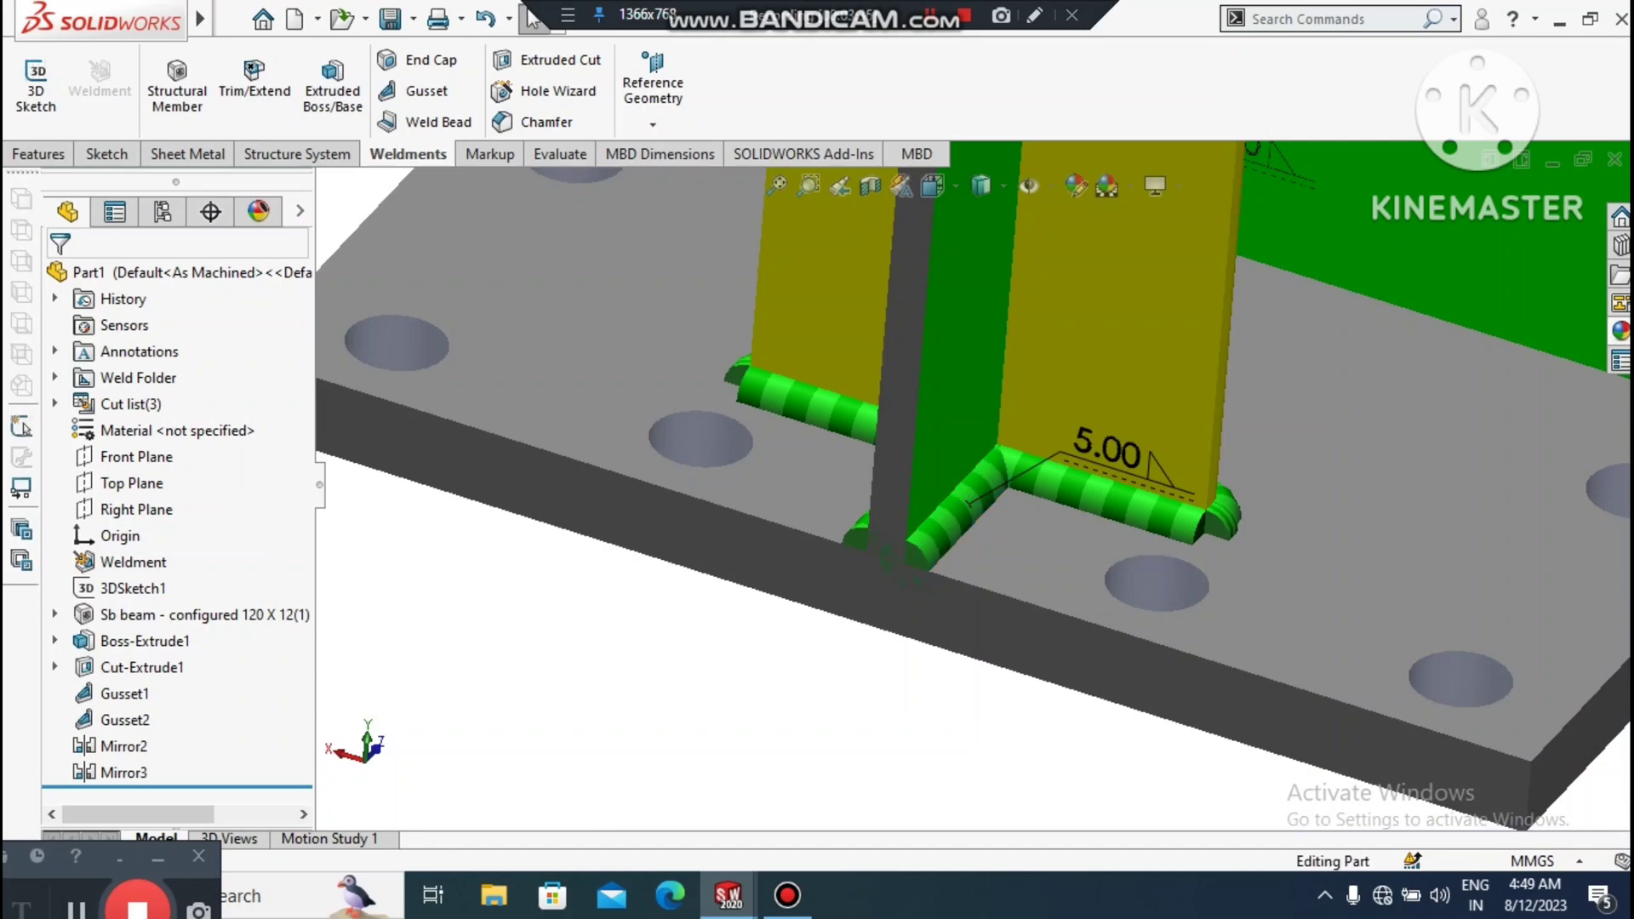
- Examine the weld beads around the column base from all sides for gusset edges that are still unwelded
scroll(972, 486, up, 3)
middle_drag(929, 519, 967, 469)
scroll(961, 459, up, 4)
scroll(930, 504, up, 2)
scroll(967, 470, up, 2)
middle_drag(866, 510, 958, 502)
scroll(756, 502, down, 5)
scroll(689, 519, down, 3)
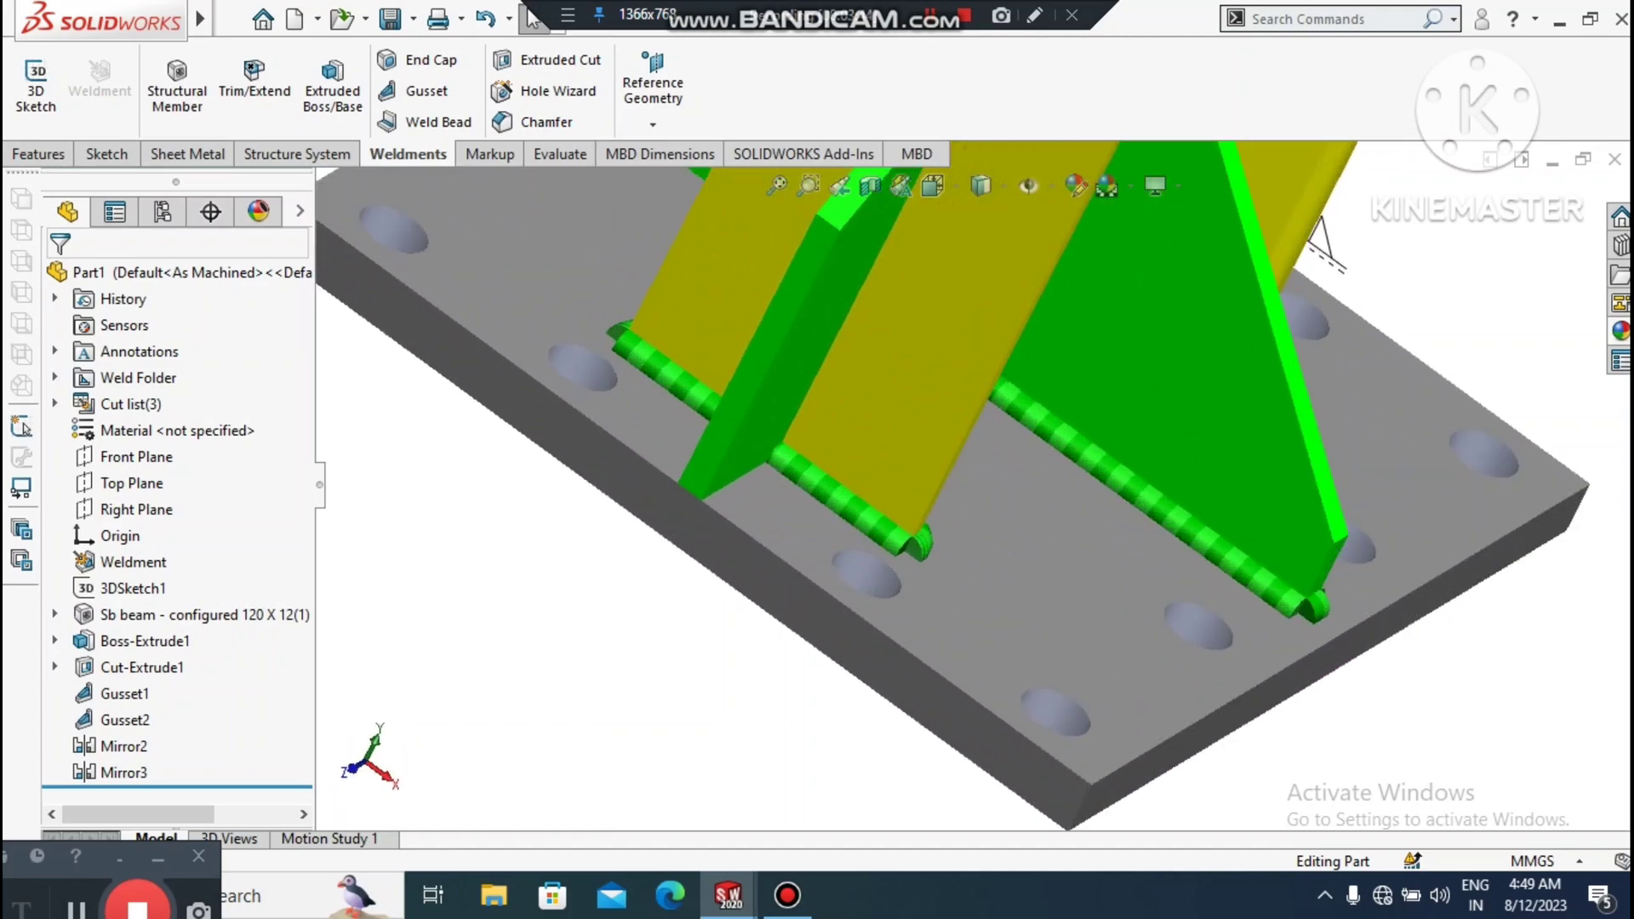
middle_drag(689, 529, 978, 434)
scroll(978, 434, up, 4)
scroll(732, 364, down, 4)
middle_drag(831, 380, 979, 485)
scroll(978, 433, up, 3)
scroll(978, 434, up, 1)
scroll(946, 319, down, 5)
scroll(978, 485, up, 3)
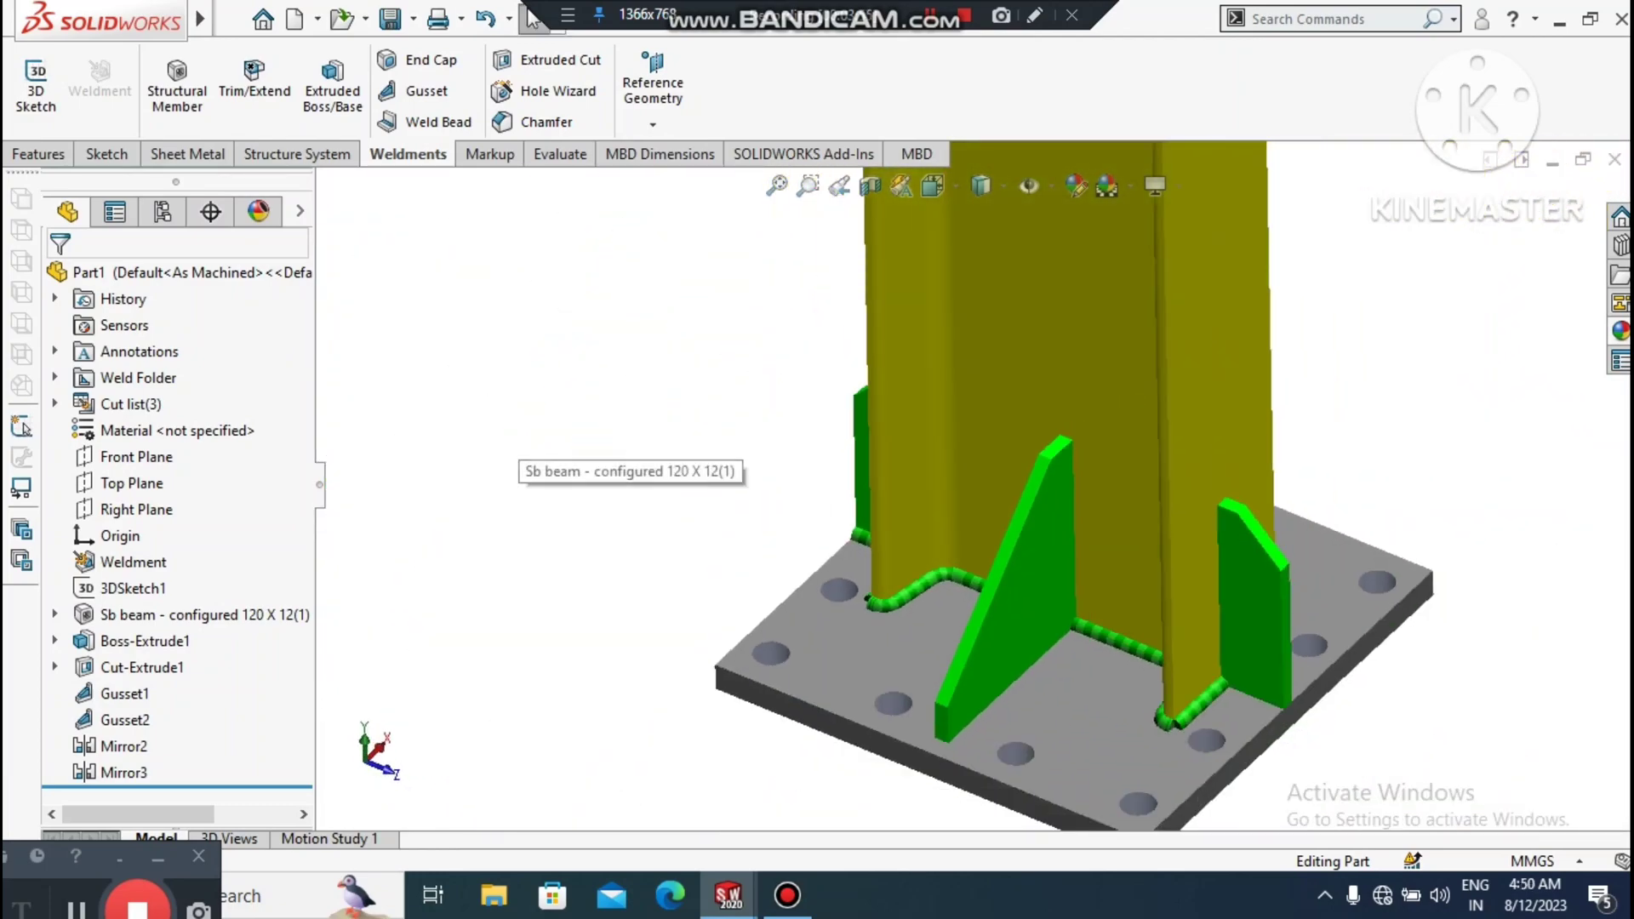
- Start a 5 mm weld path on the unwelded web gusset along its bottom edge, vertical edge and short top edge
click(423, 117)
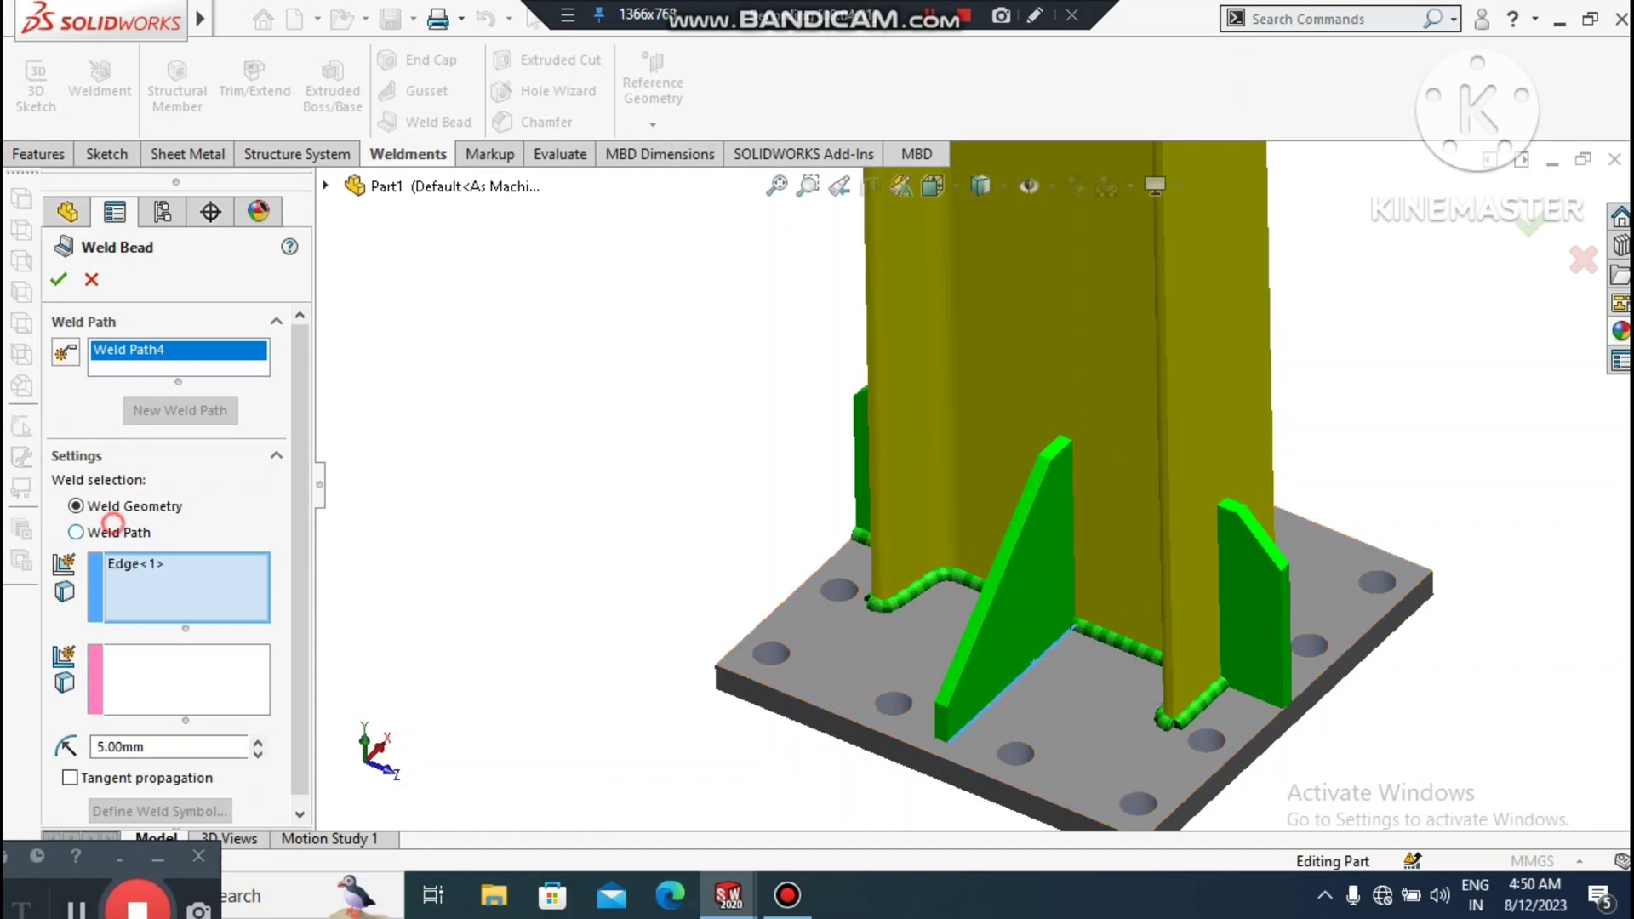
click(113, 524)
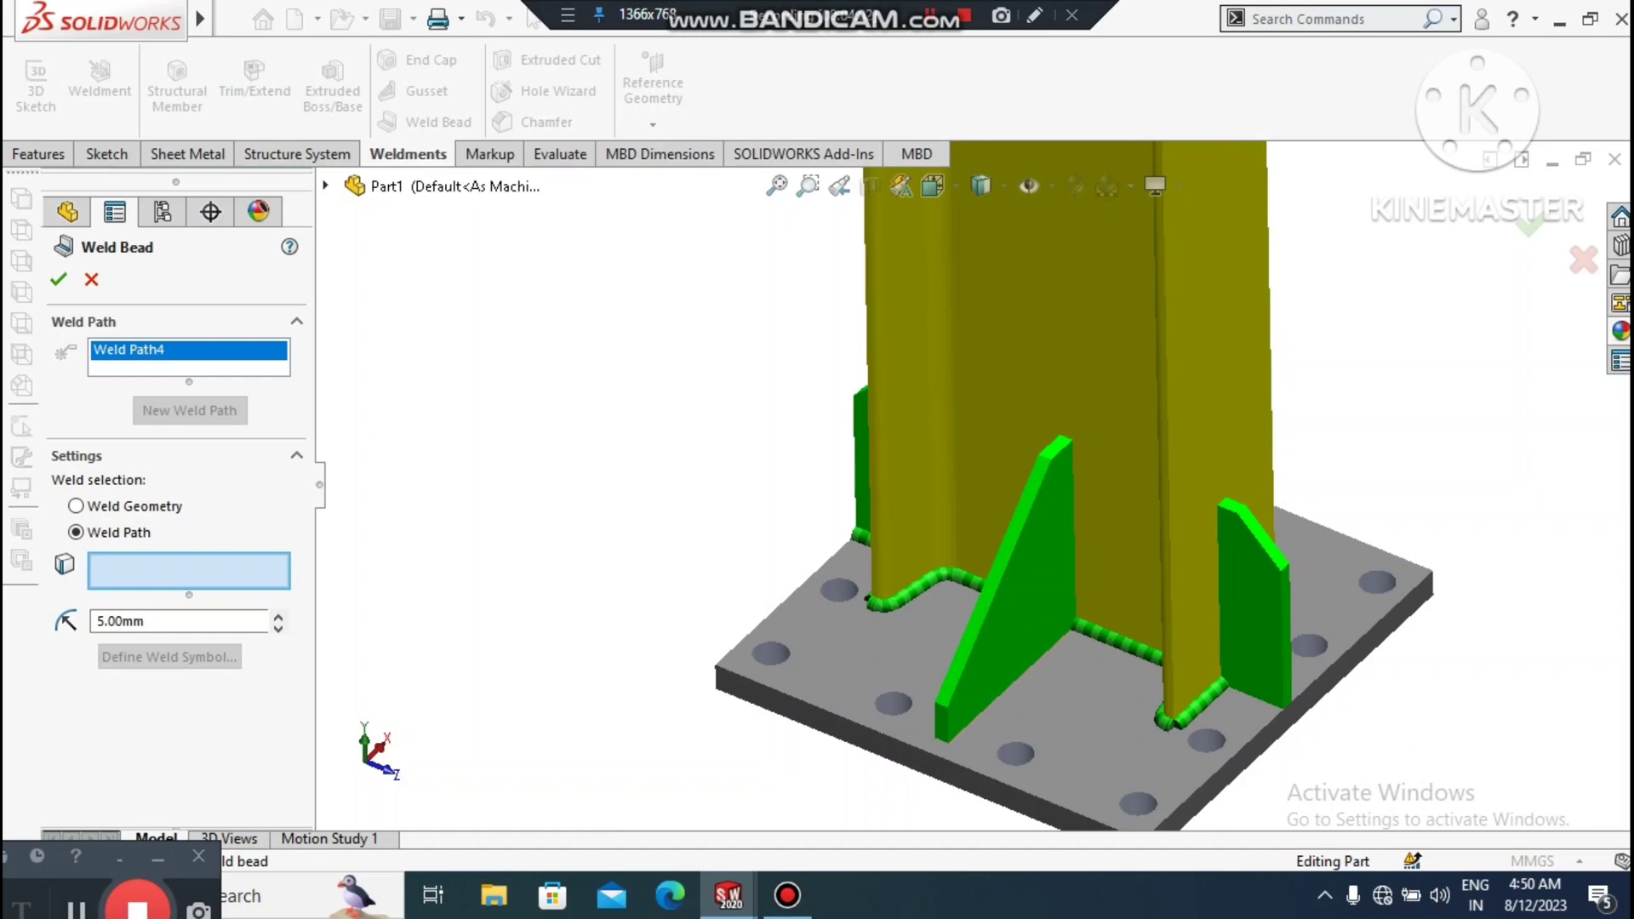
click(1040, 658)
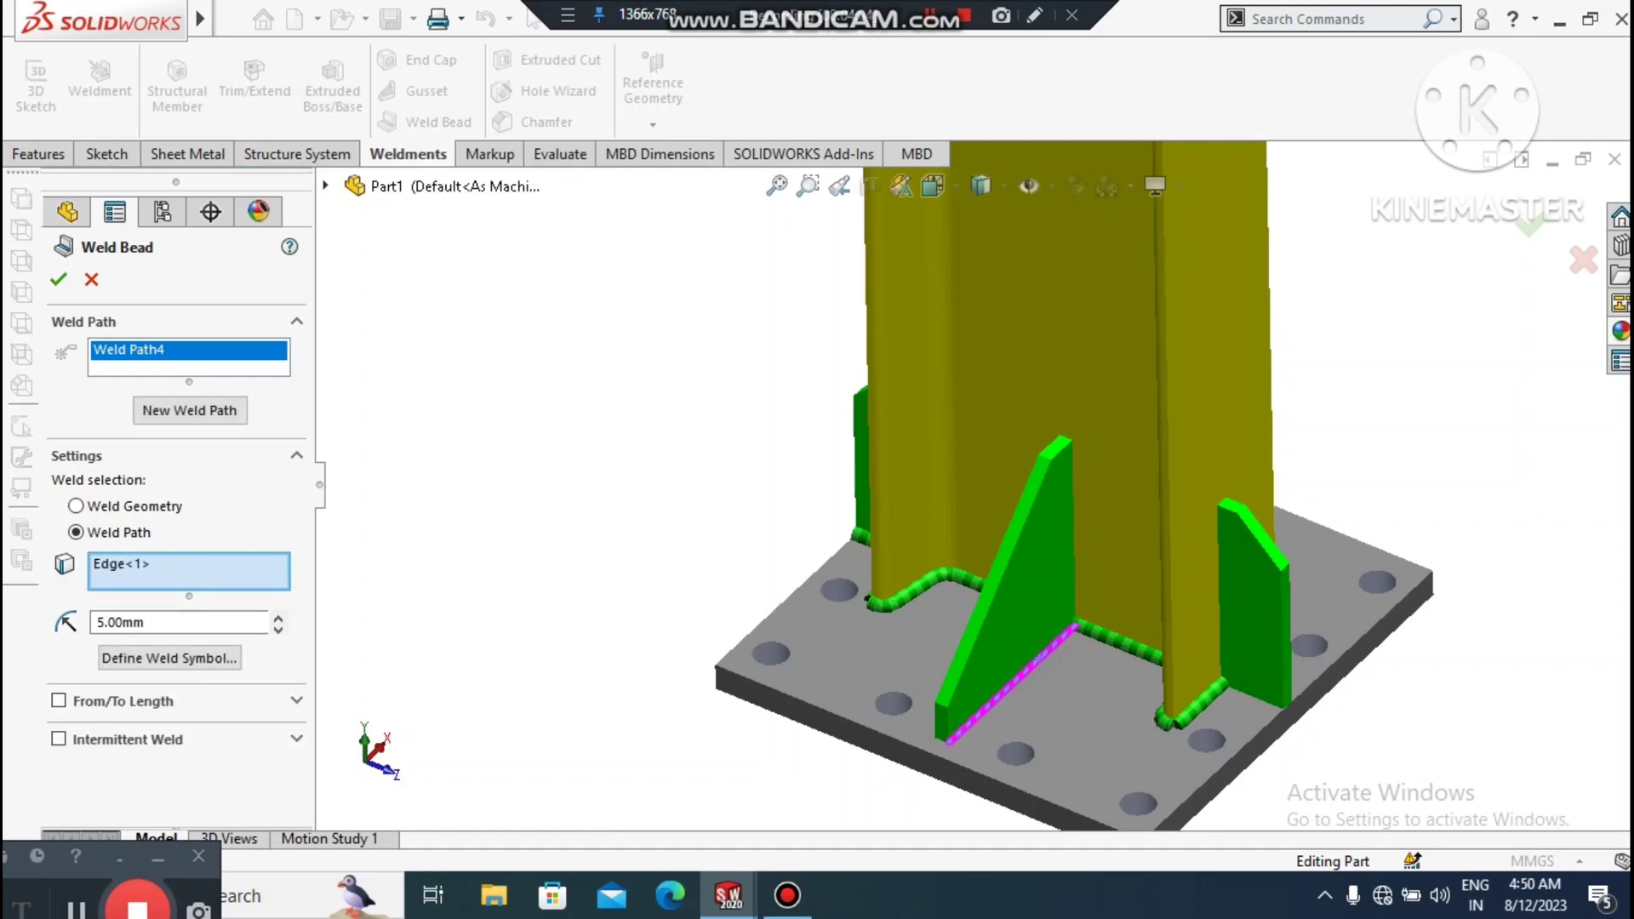
click(1074, 559)
scroll(1070, 446, down, 5)
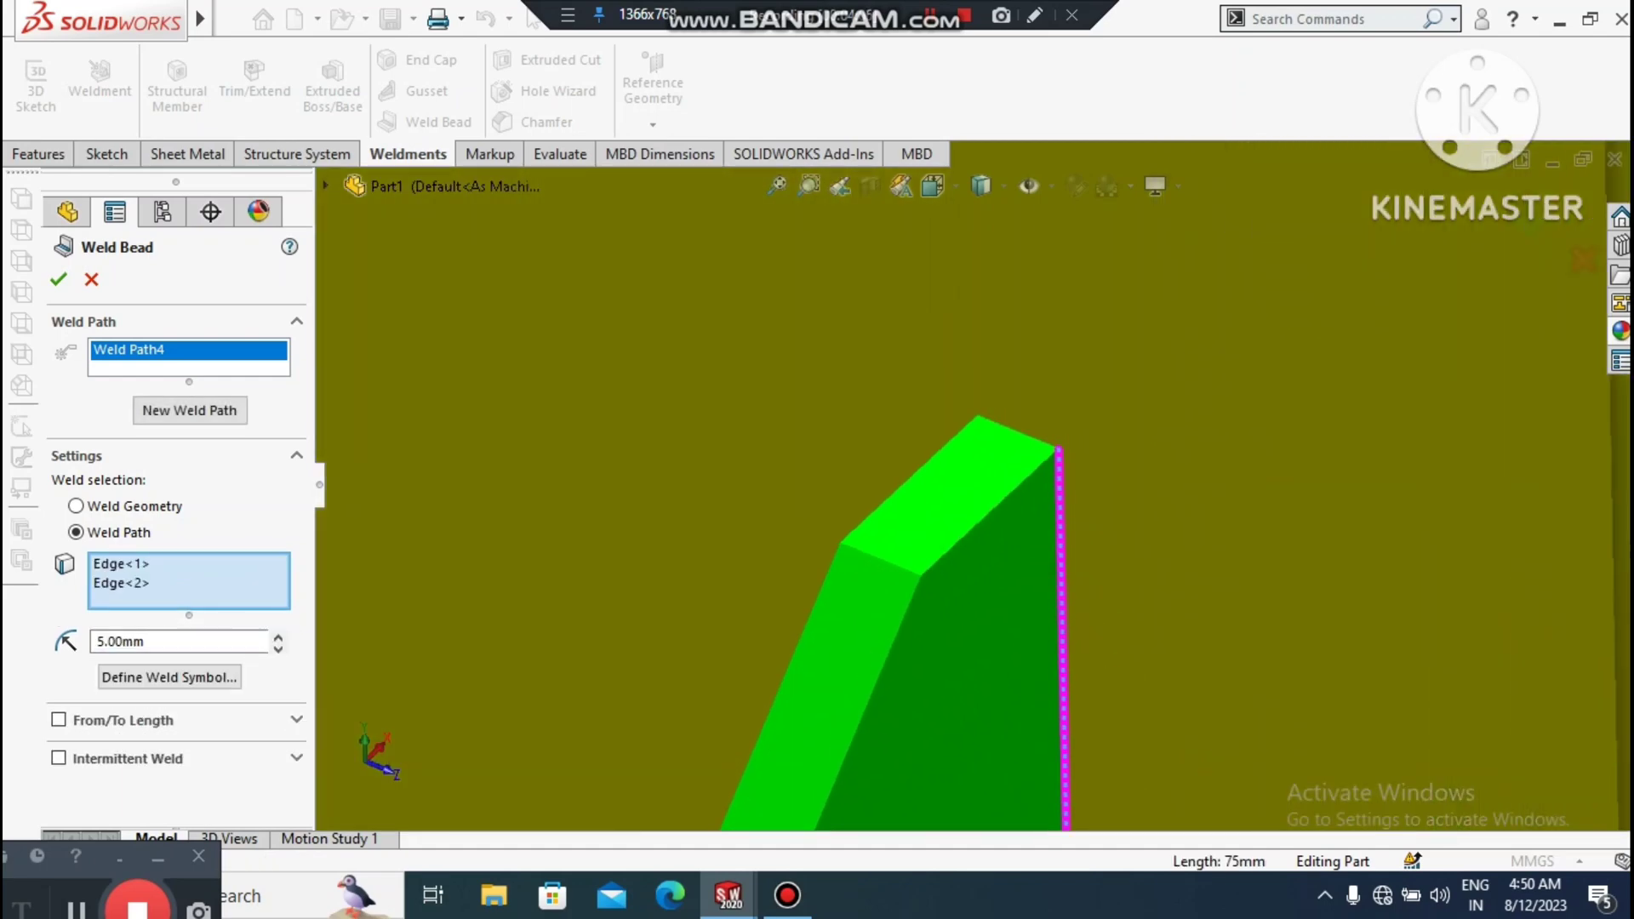
click(1026, 436)
scroll(1026, 436, up, 5)
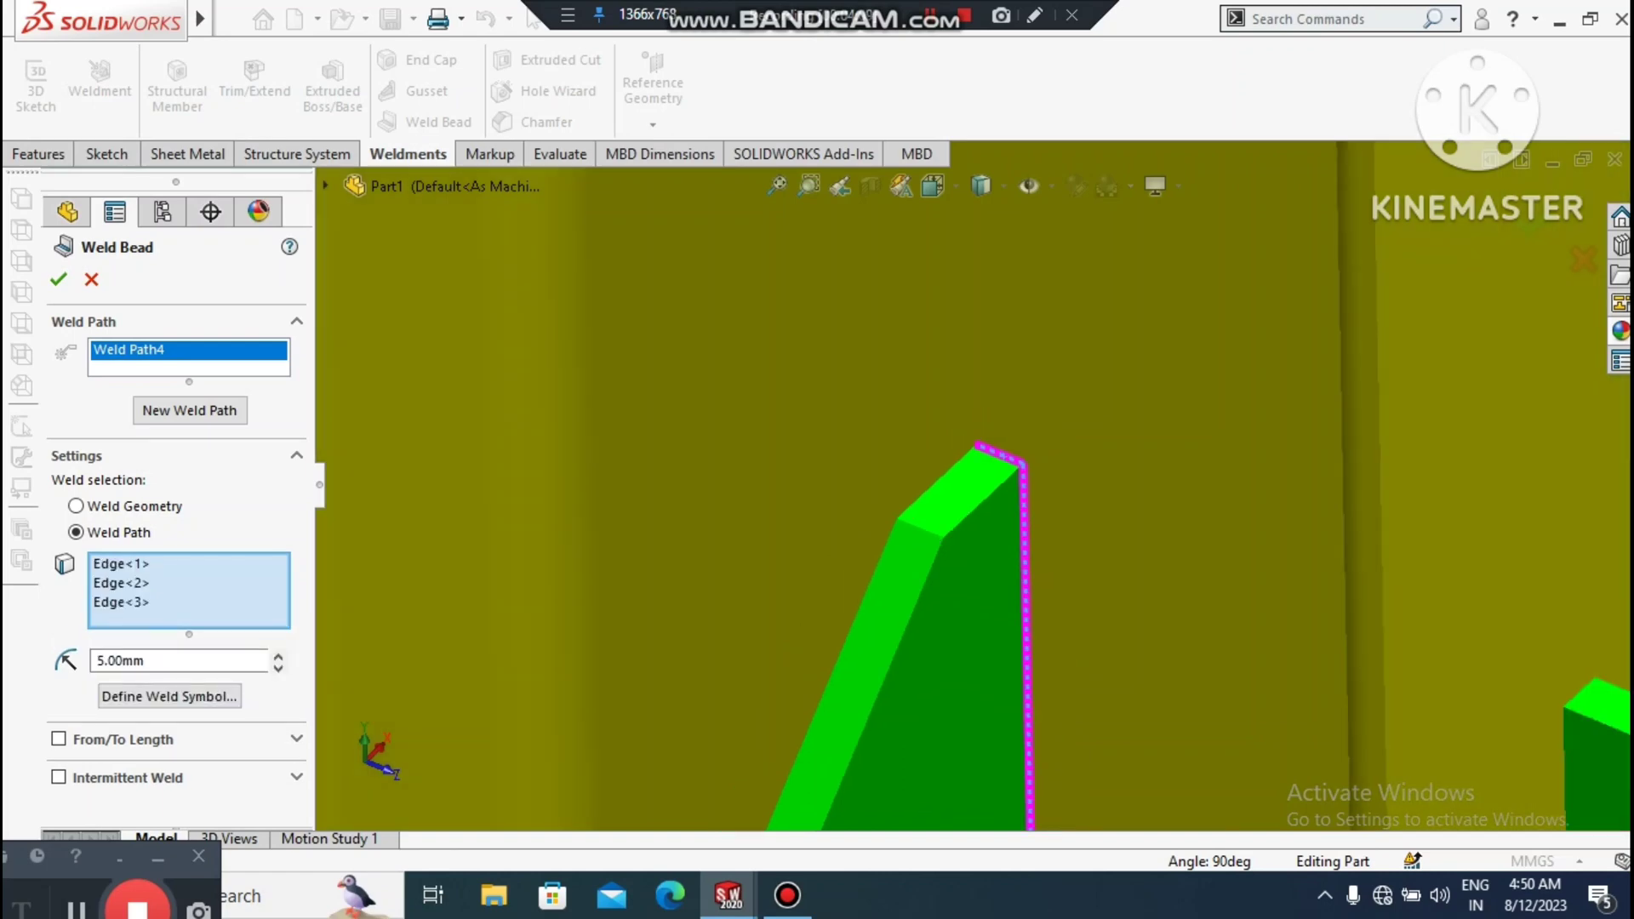
- Add the web gusset's short end edge and its opposite bottom and vertical edges to the path, and create the 5 mm bead
middle_drag(1027, 436, 1073, 485)
scroll(979, 765, down, 5)
scroll(911, 749, down, 3)
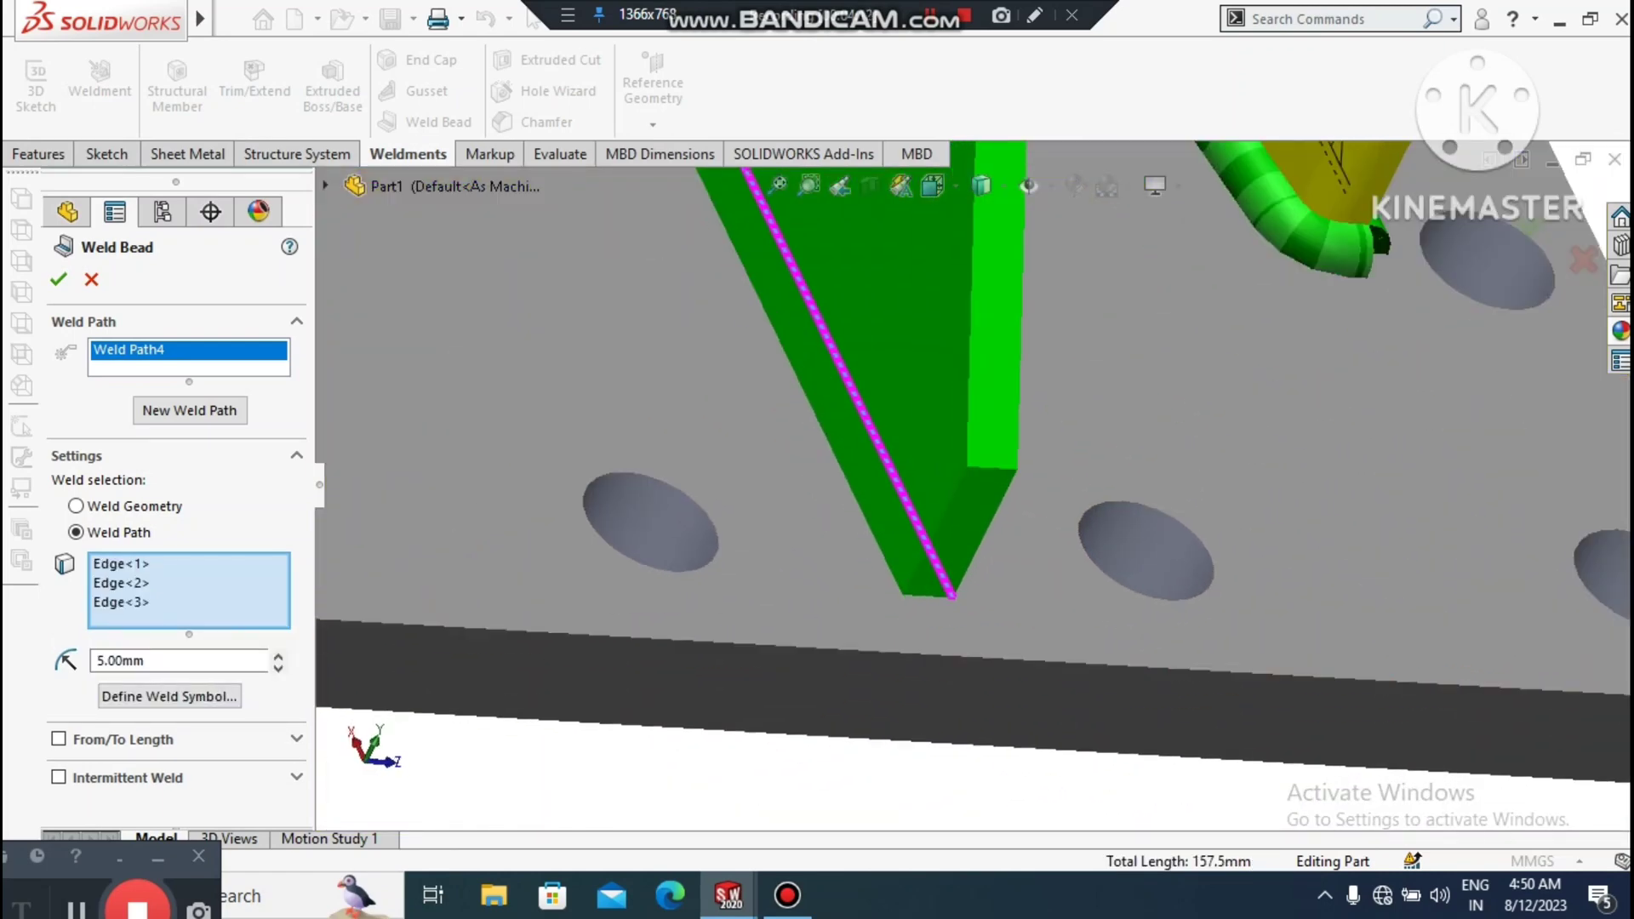
click(926, 597)
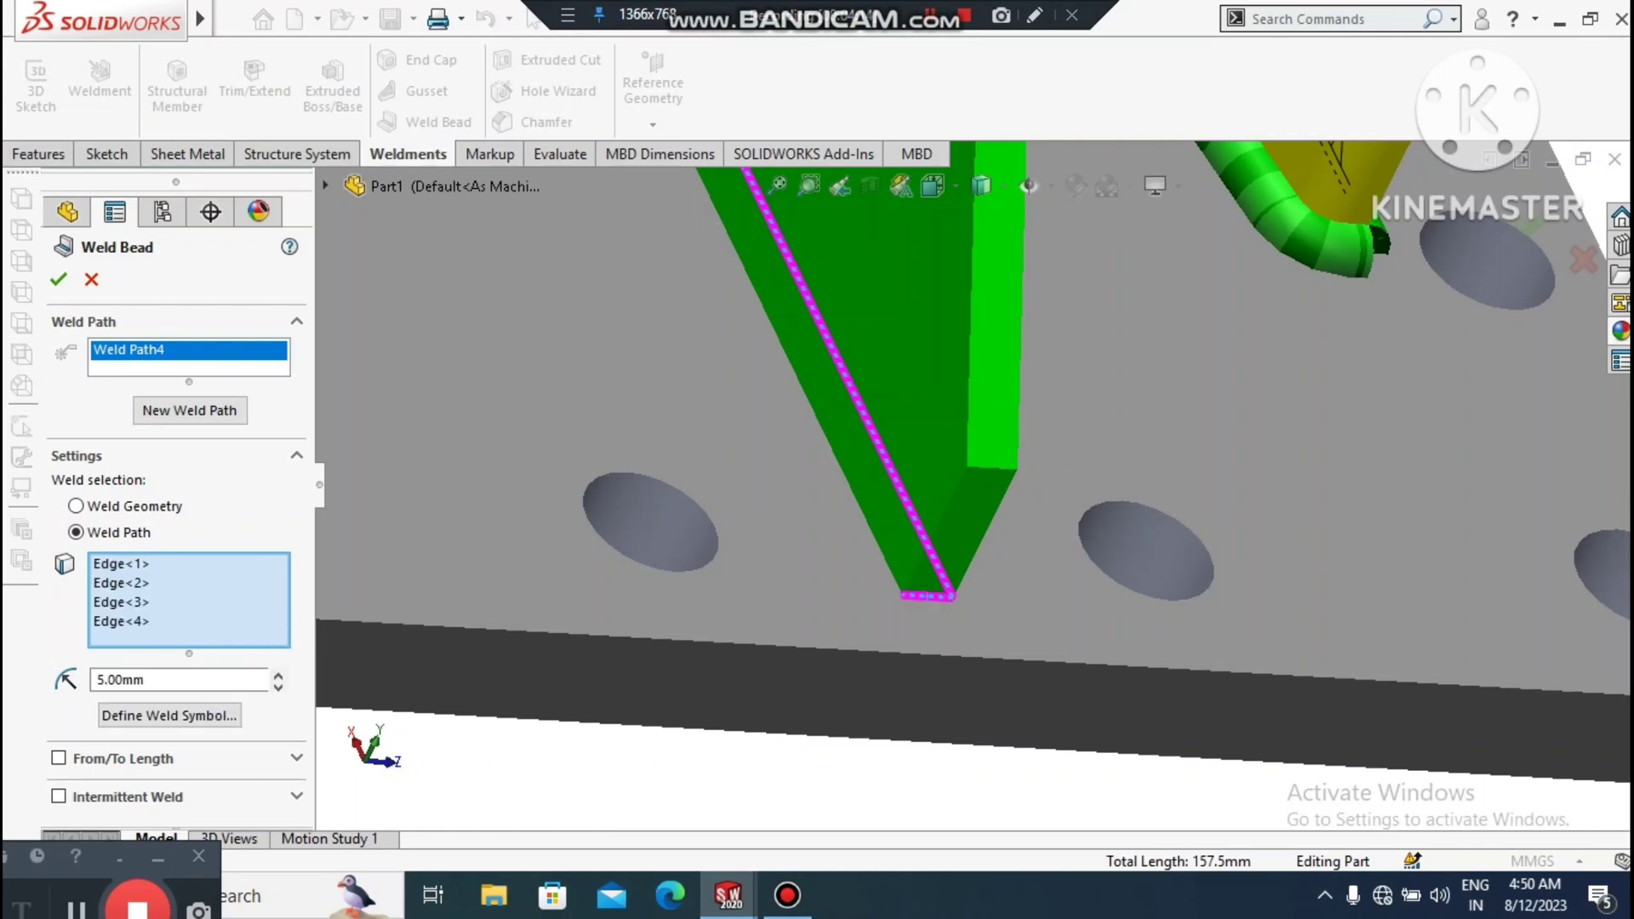
click(872, 534)
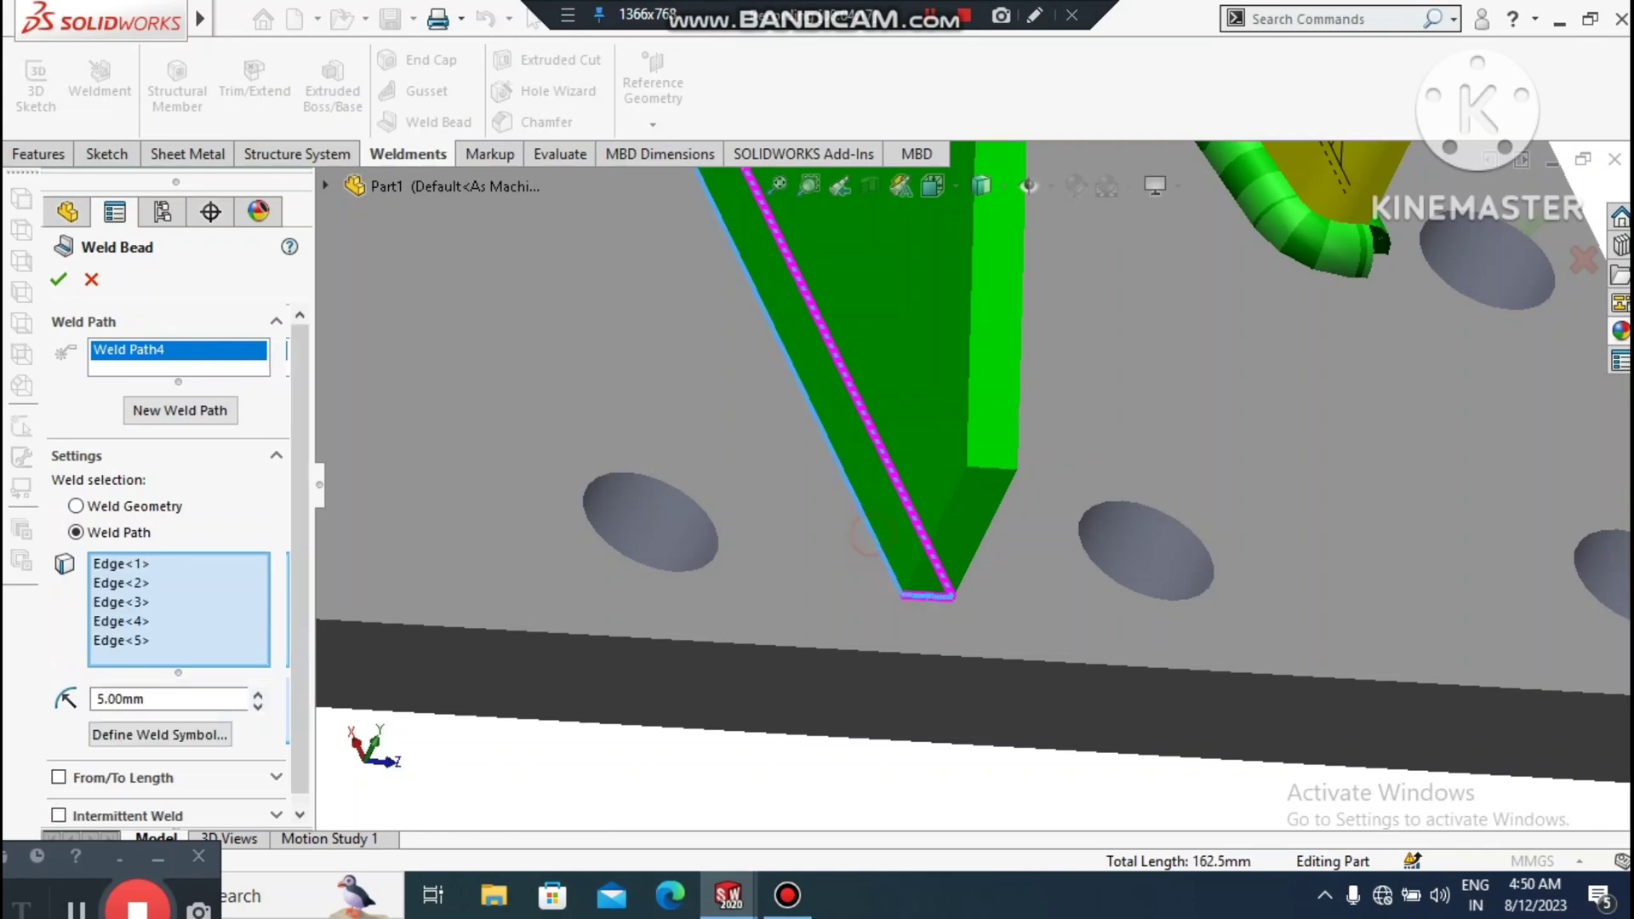
scroll(962, 485, up, 7)
scroll(851, 256, down, 4)
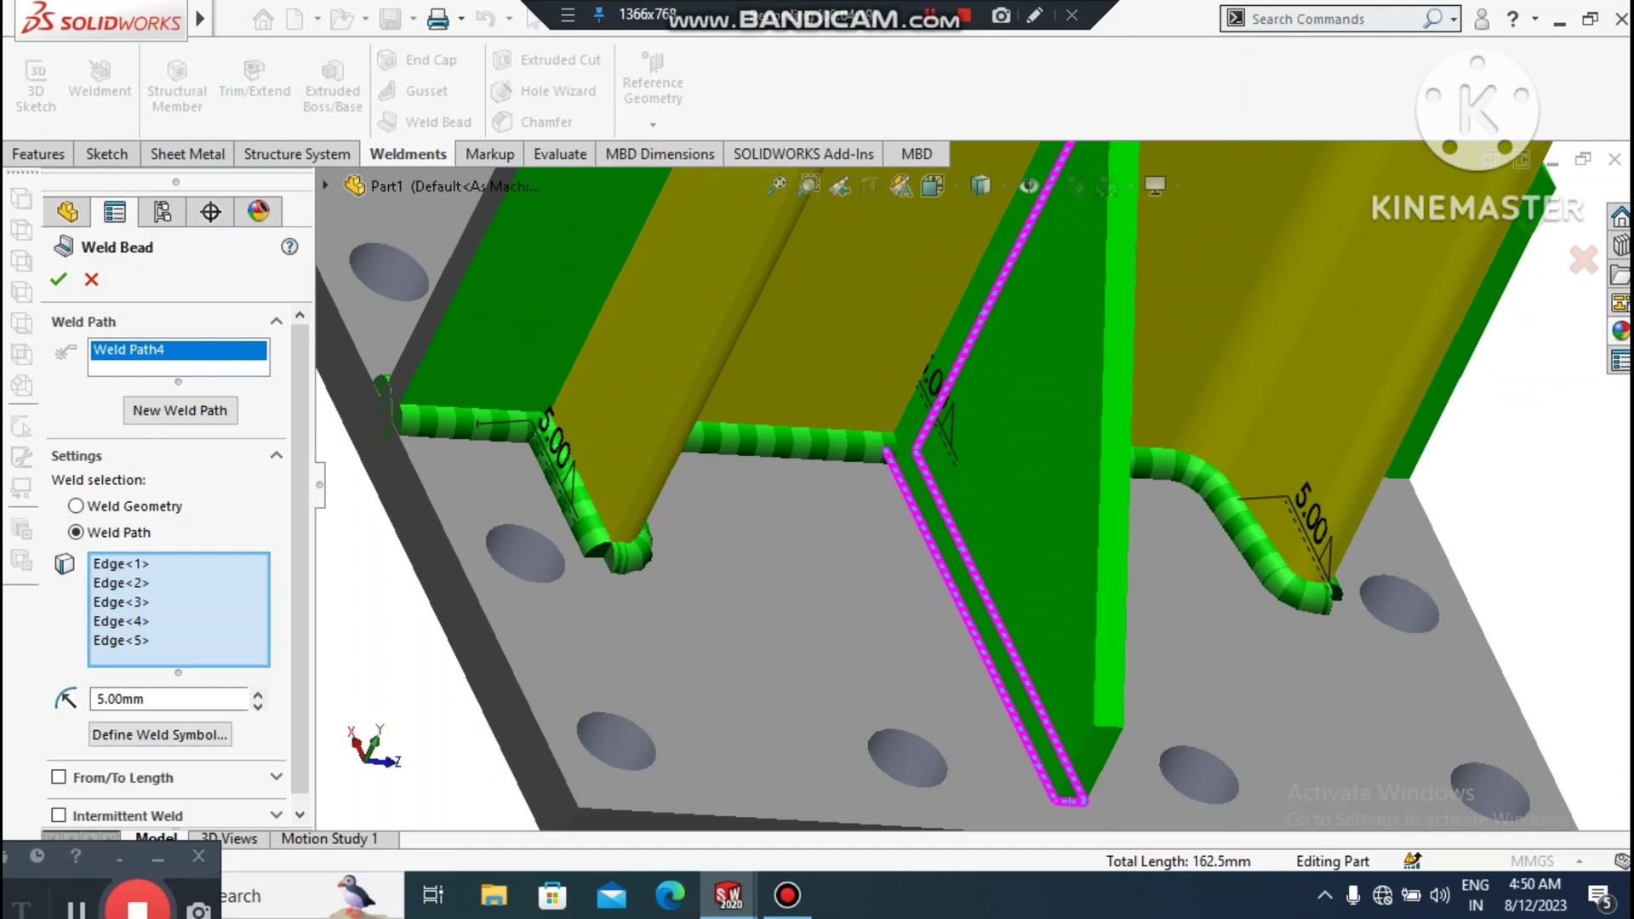
click(964, 296)
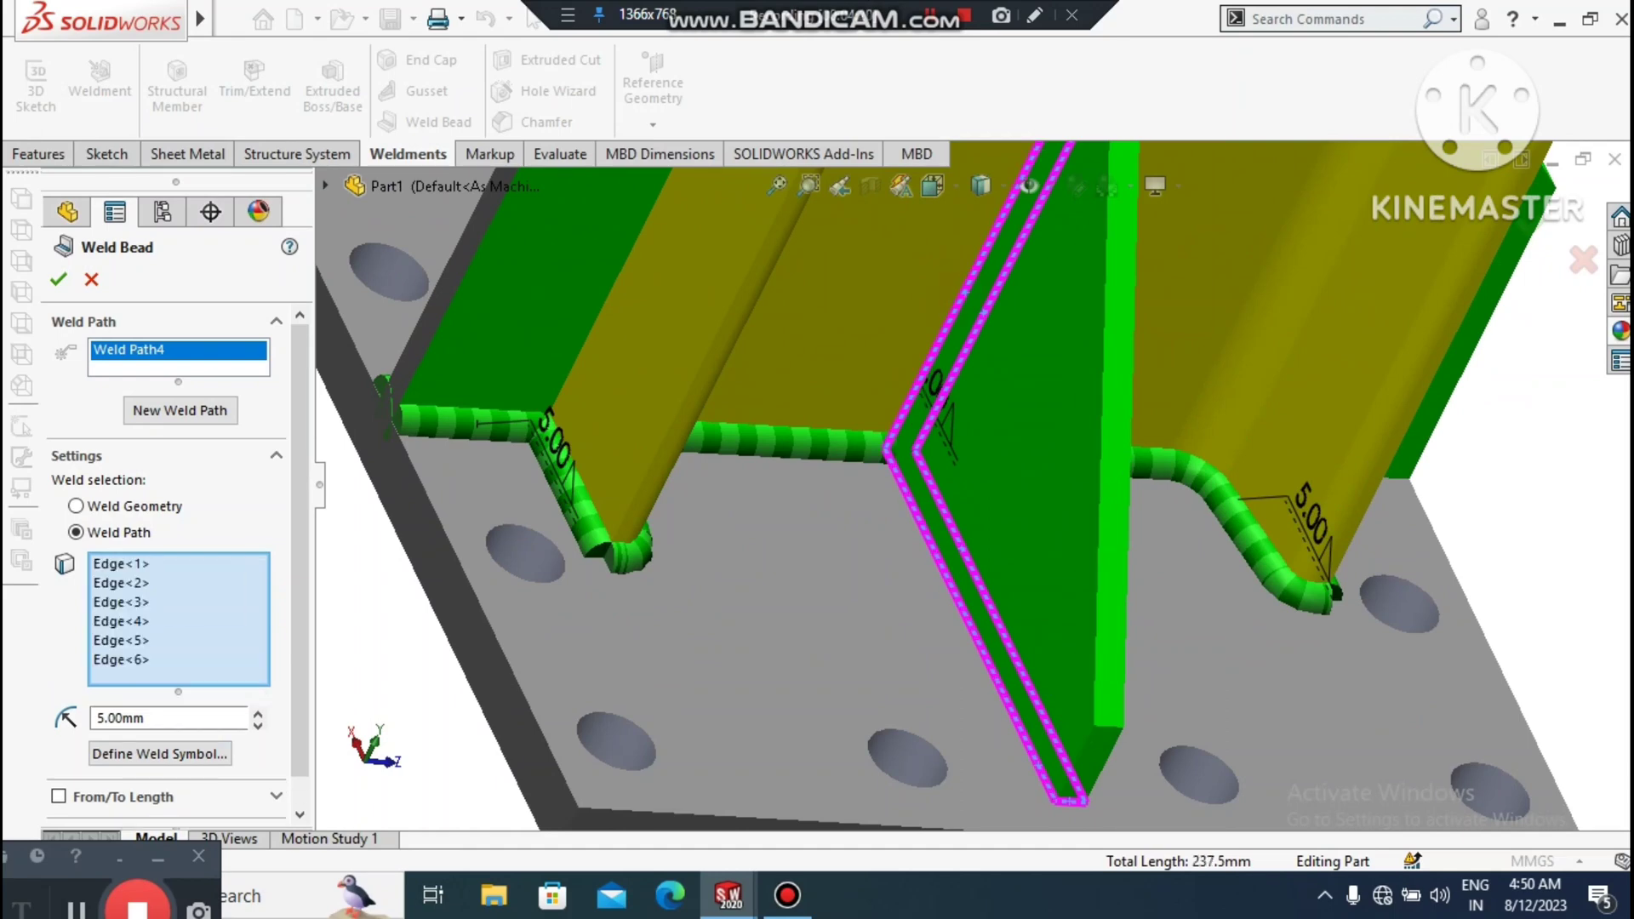
click(58, 279)
- Start a 5 mm weld path on the flange gusset along its vertical edge and short top edge
scroll(850, 655, up, 5)
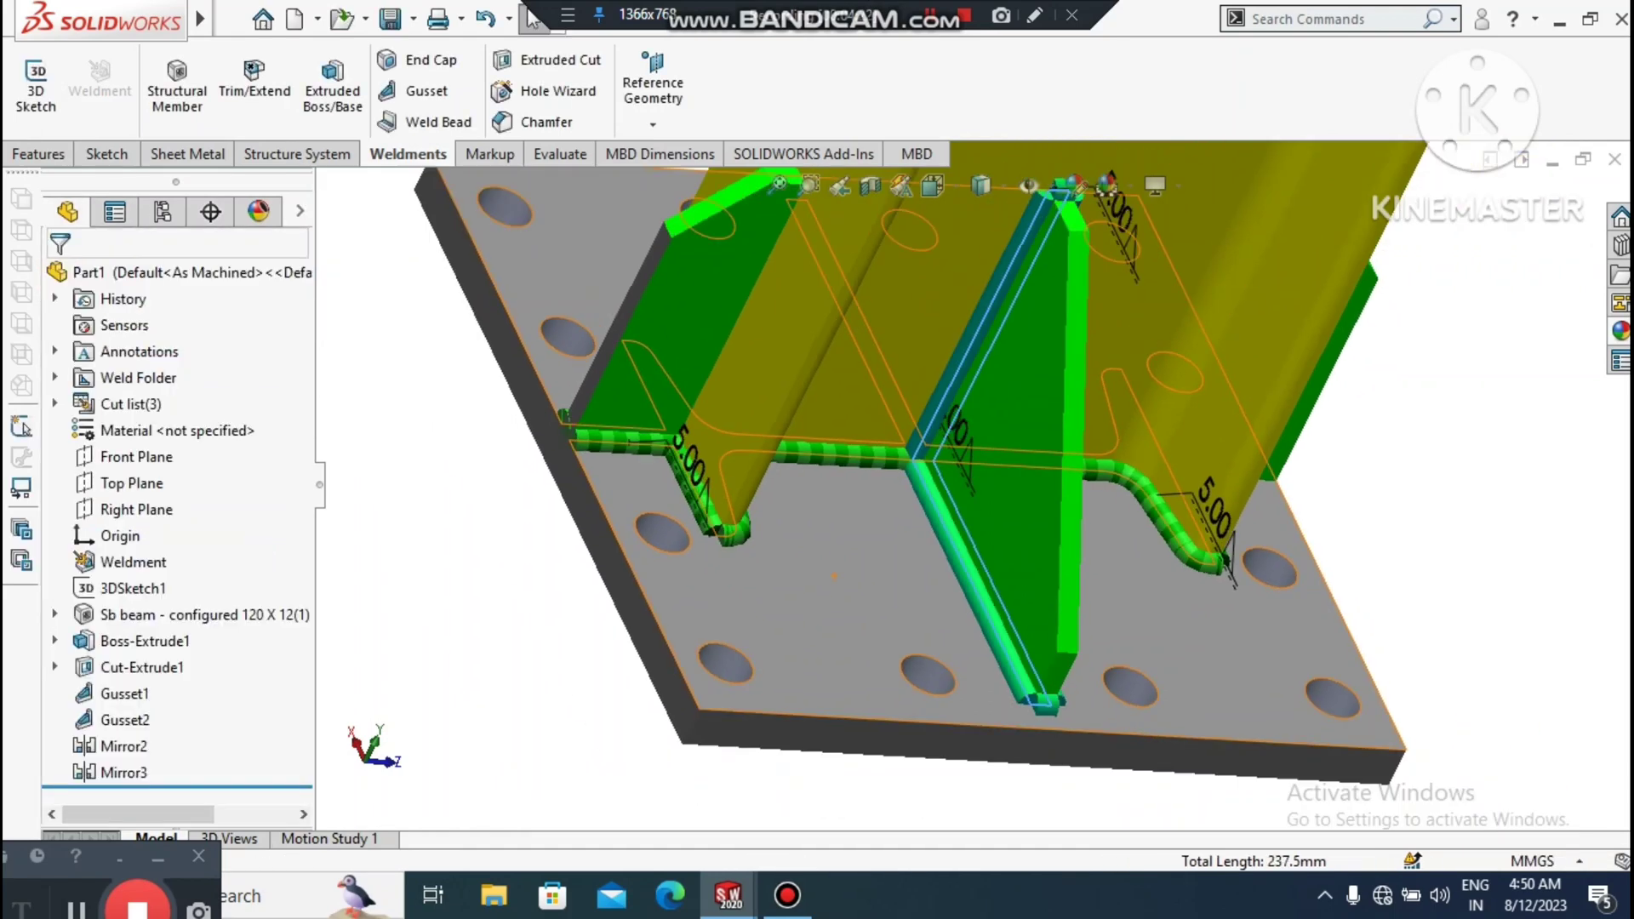
scroll(970, 545, up, 2)
middle_drag(980, 623, 961, 589)
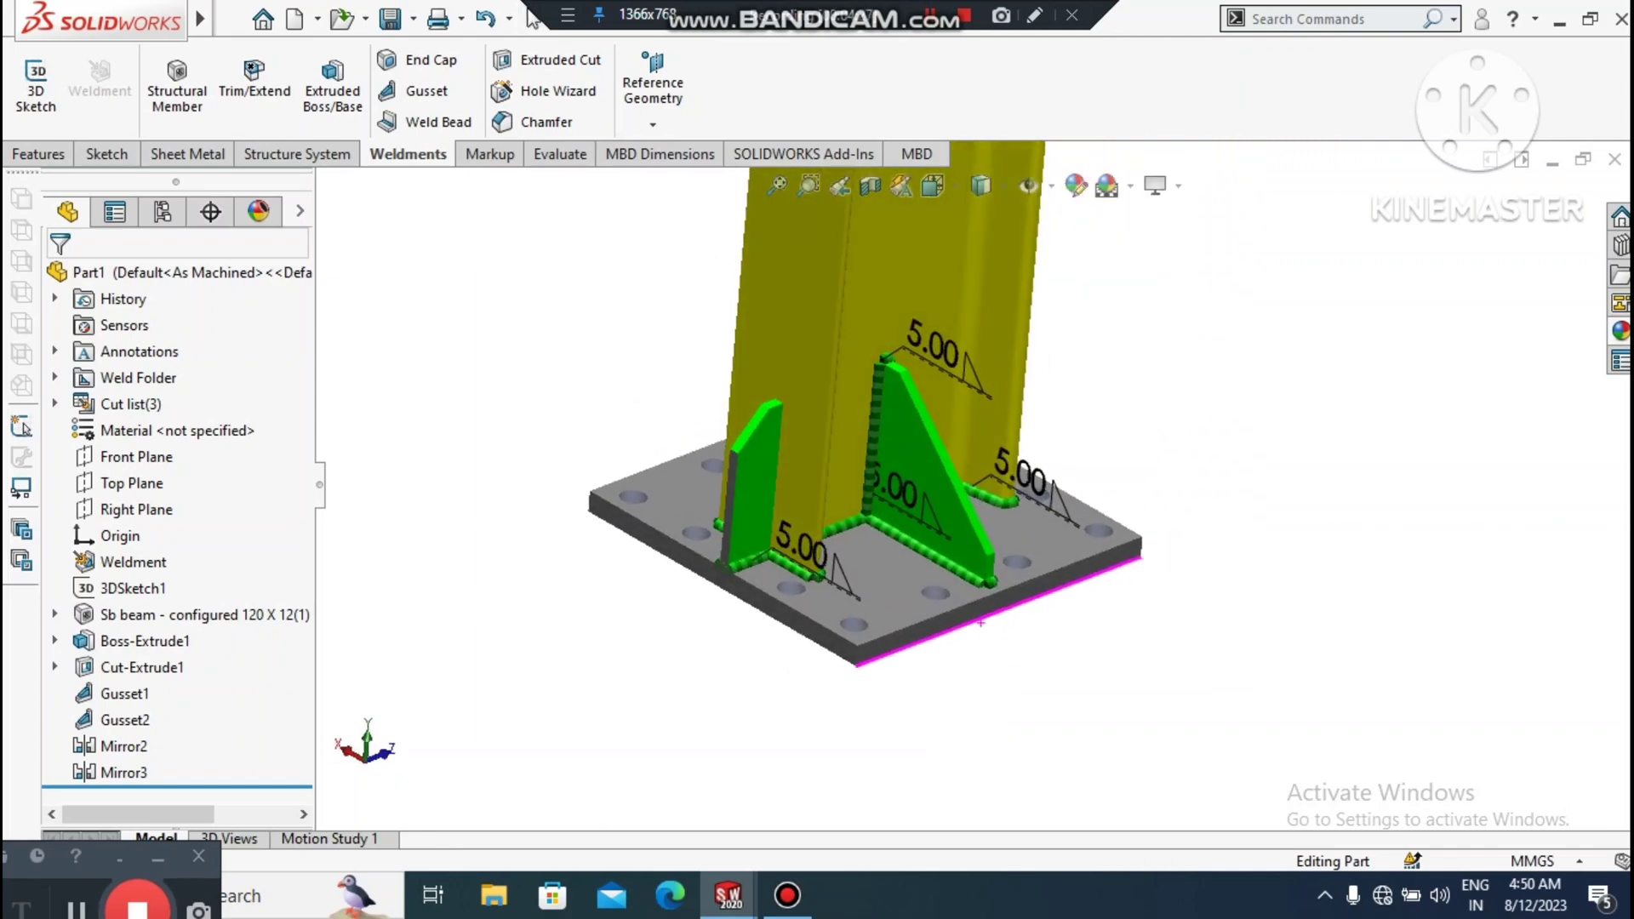
scroll(742, 563, down, 5)
scroll(976, 488, up, 3)
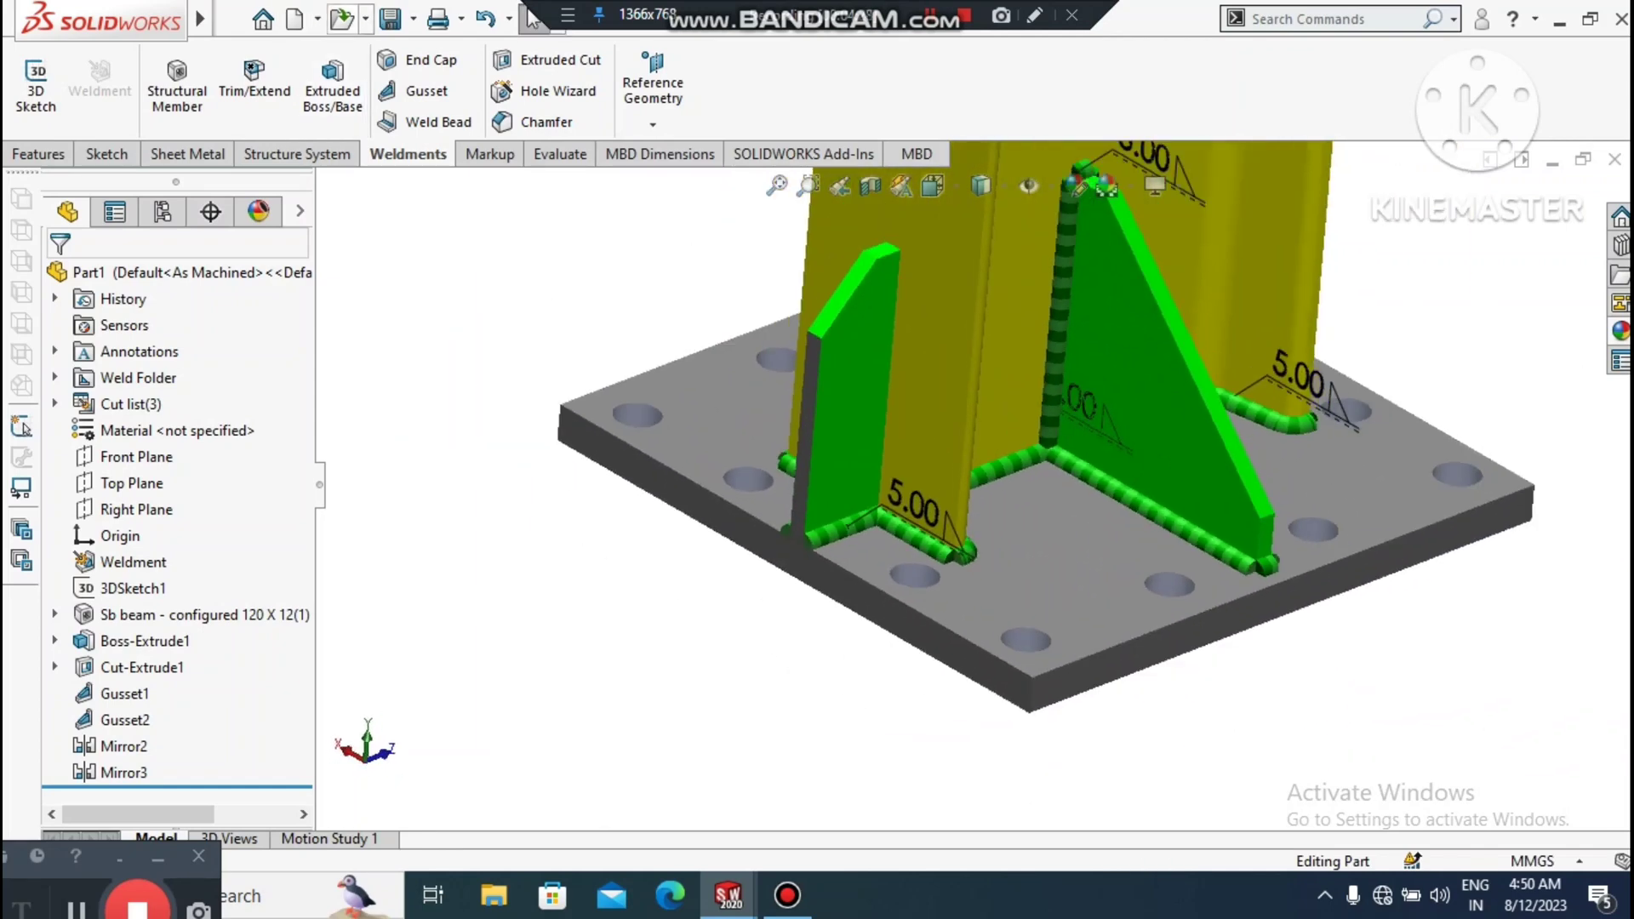
click(428, 122)
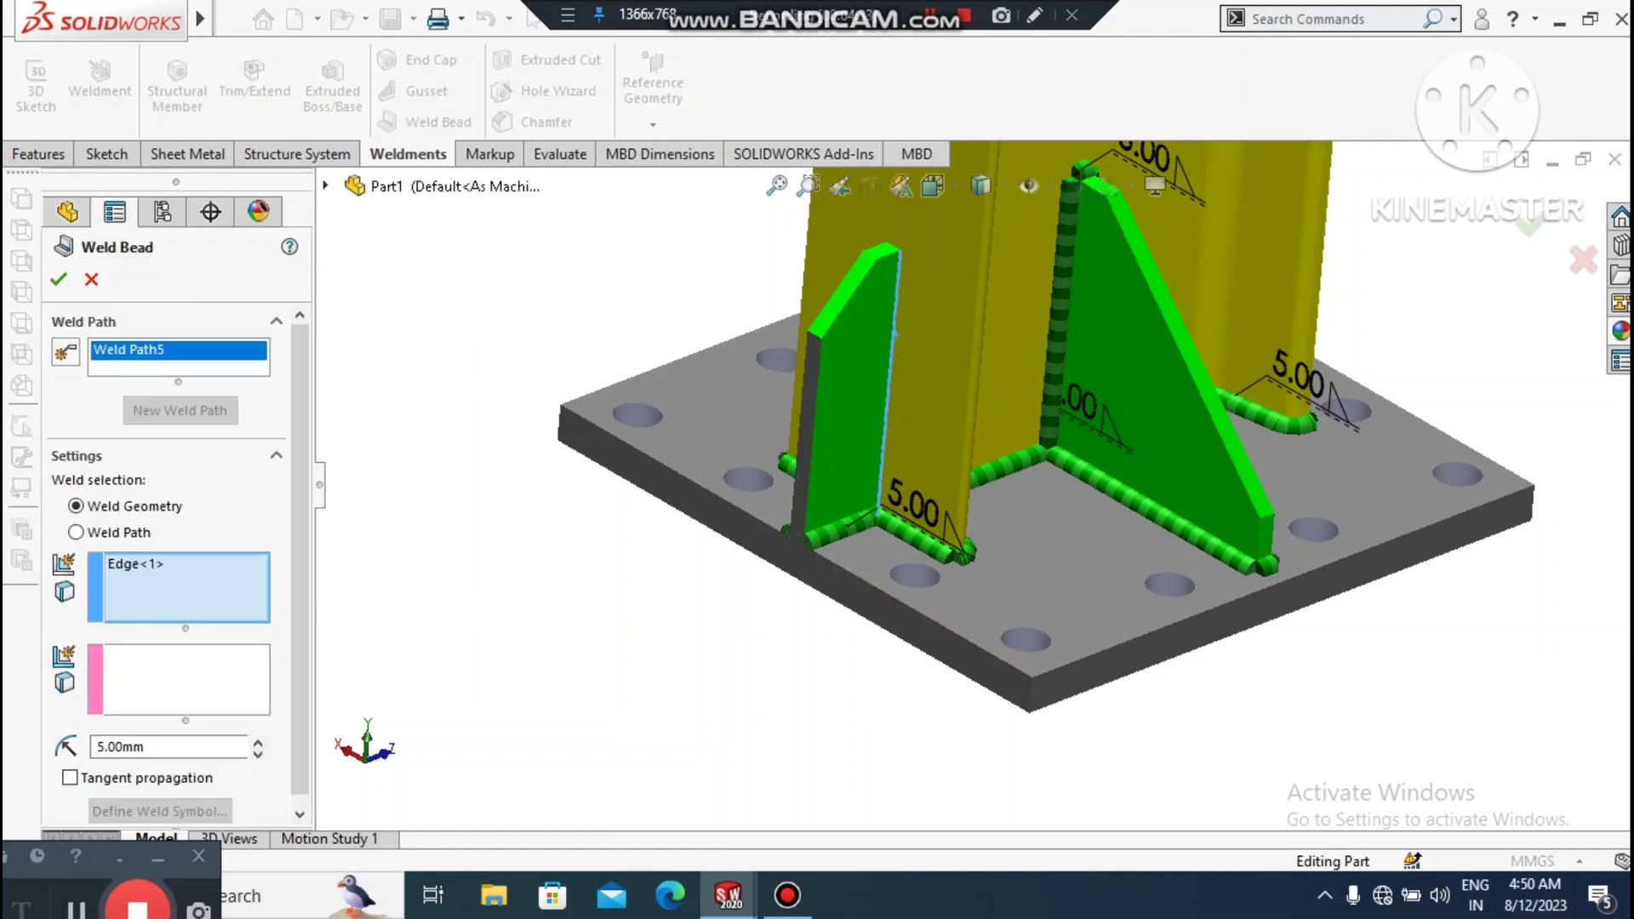
click(127, 531)
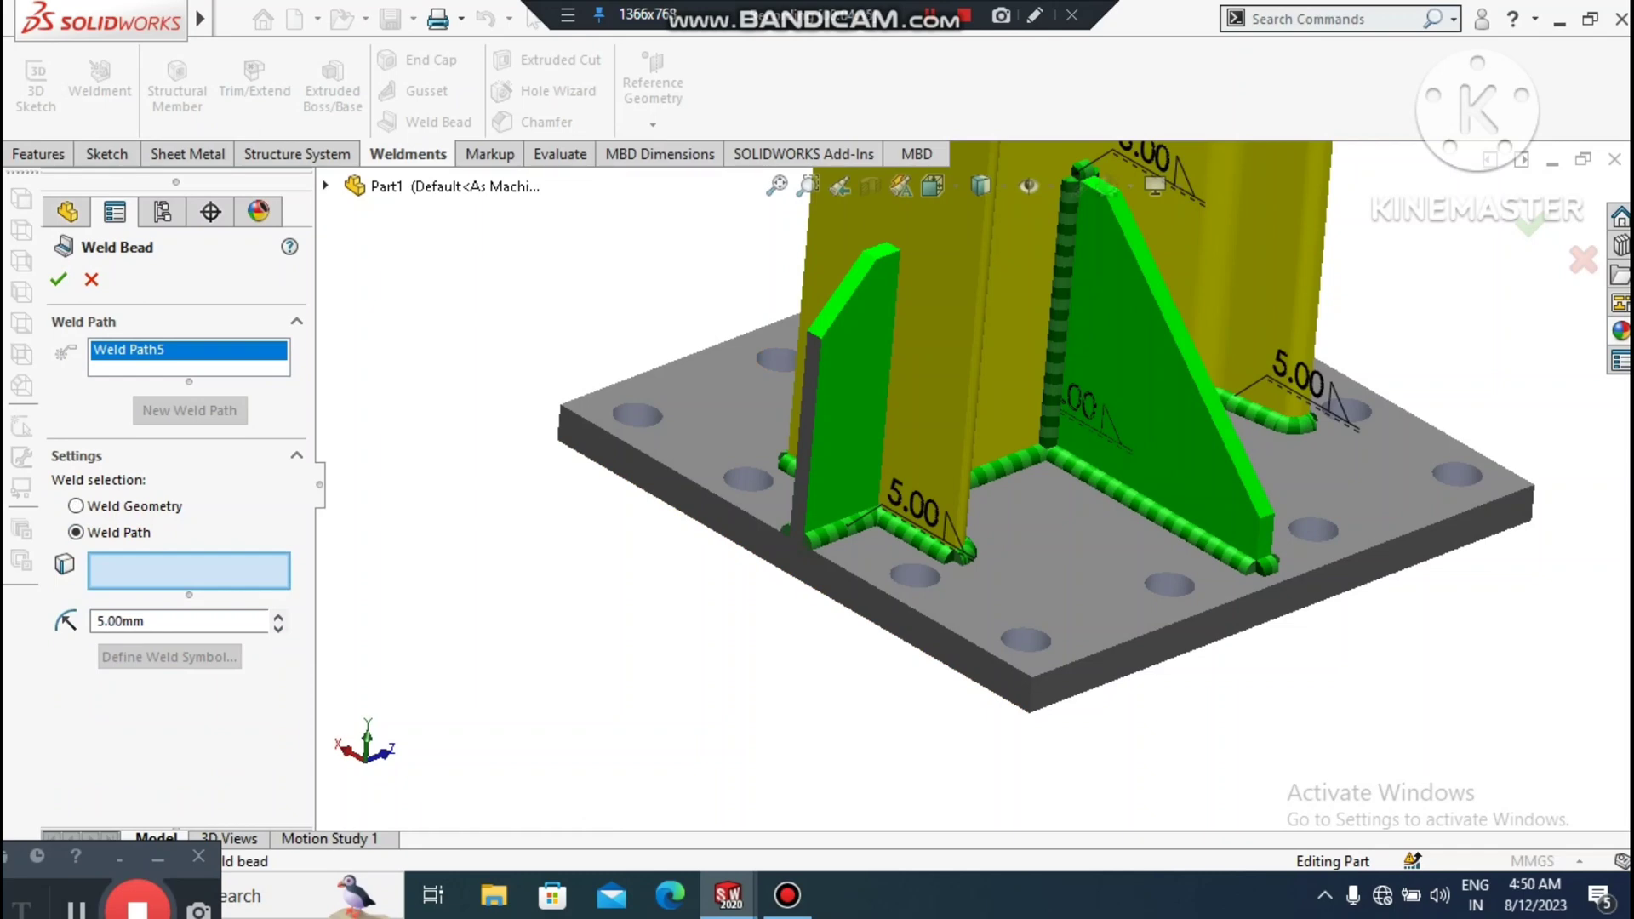
scroll(922, 189, down, 2)
click(889, 325)
scroll(867, 235, down, 5)
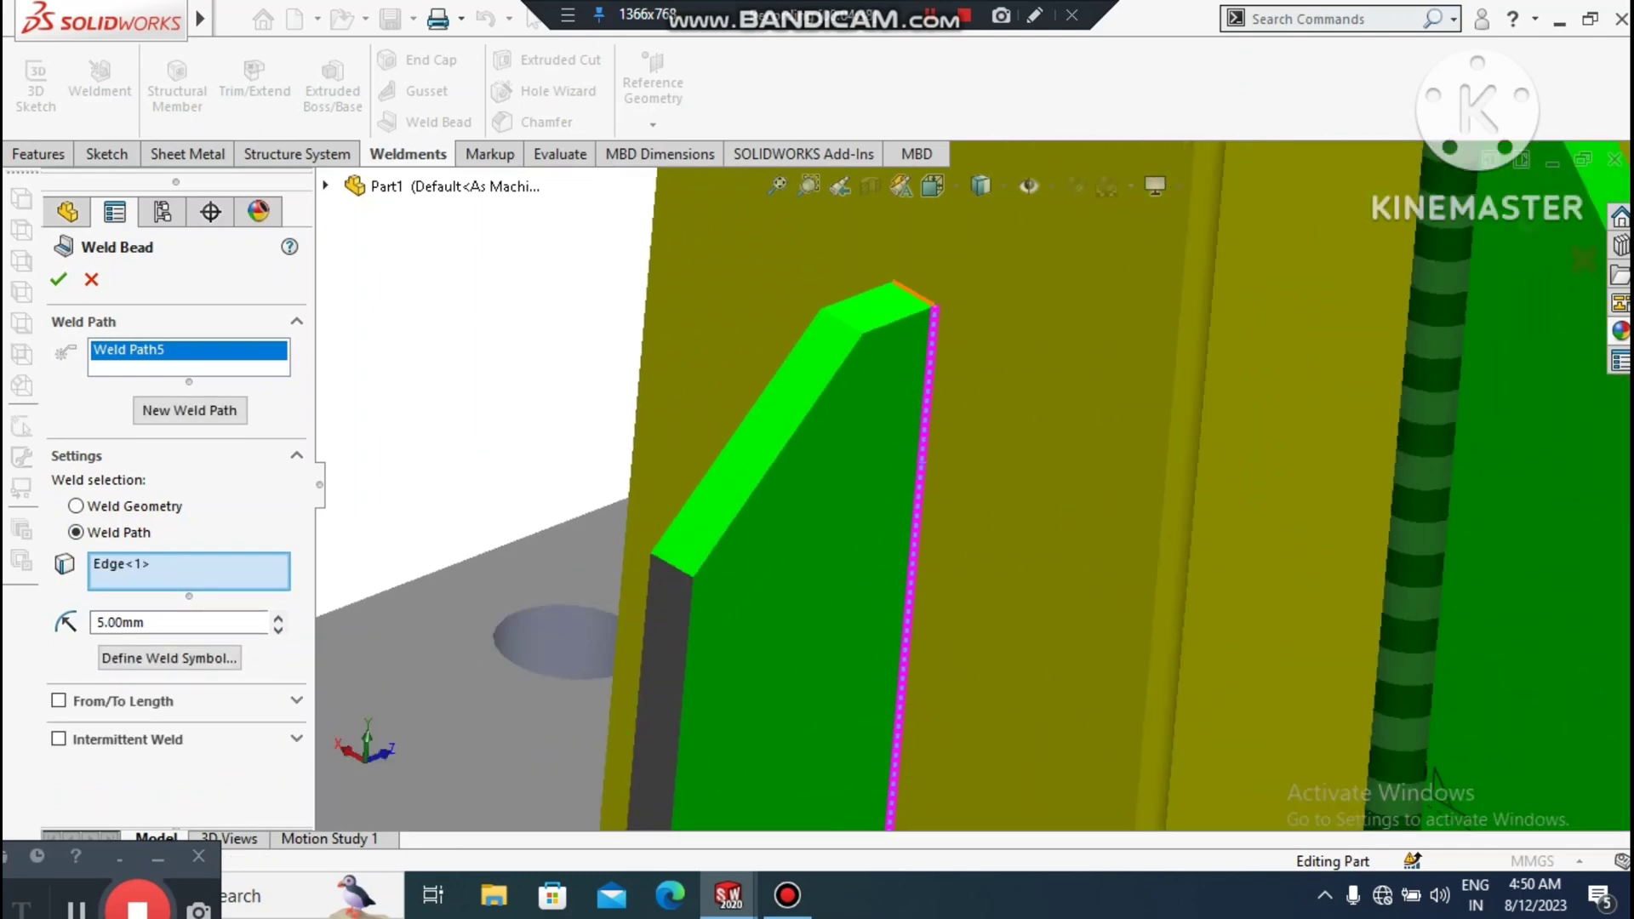
click(914, 292)
- Add the flange gusset's opposite vertical edge to the weld path and create the 5 mm bead
scroll(951, 513, up, 3)
middle_drag(792, 443, 919, 481)
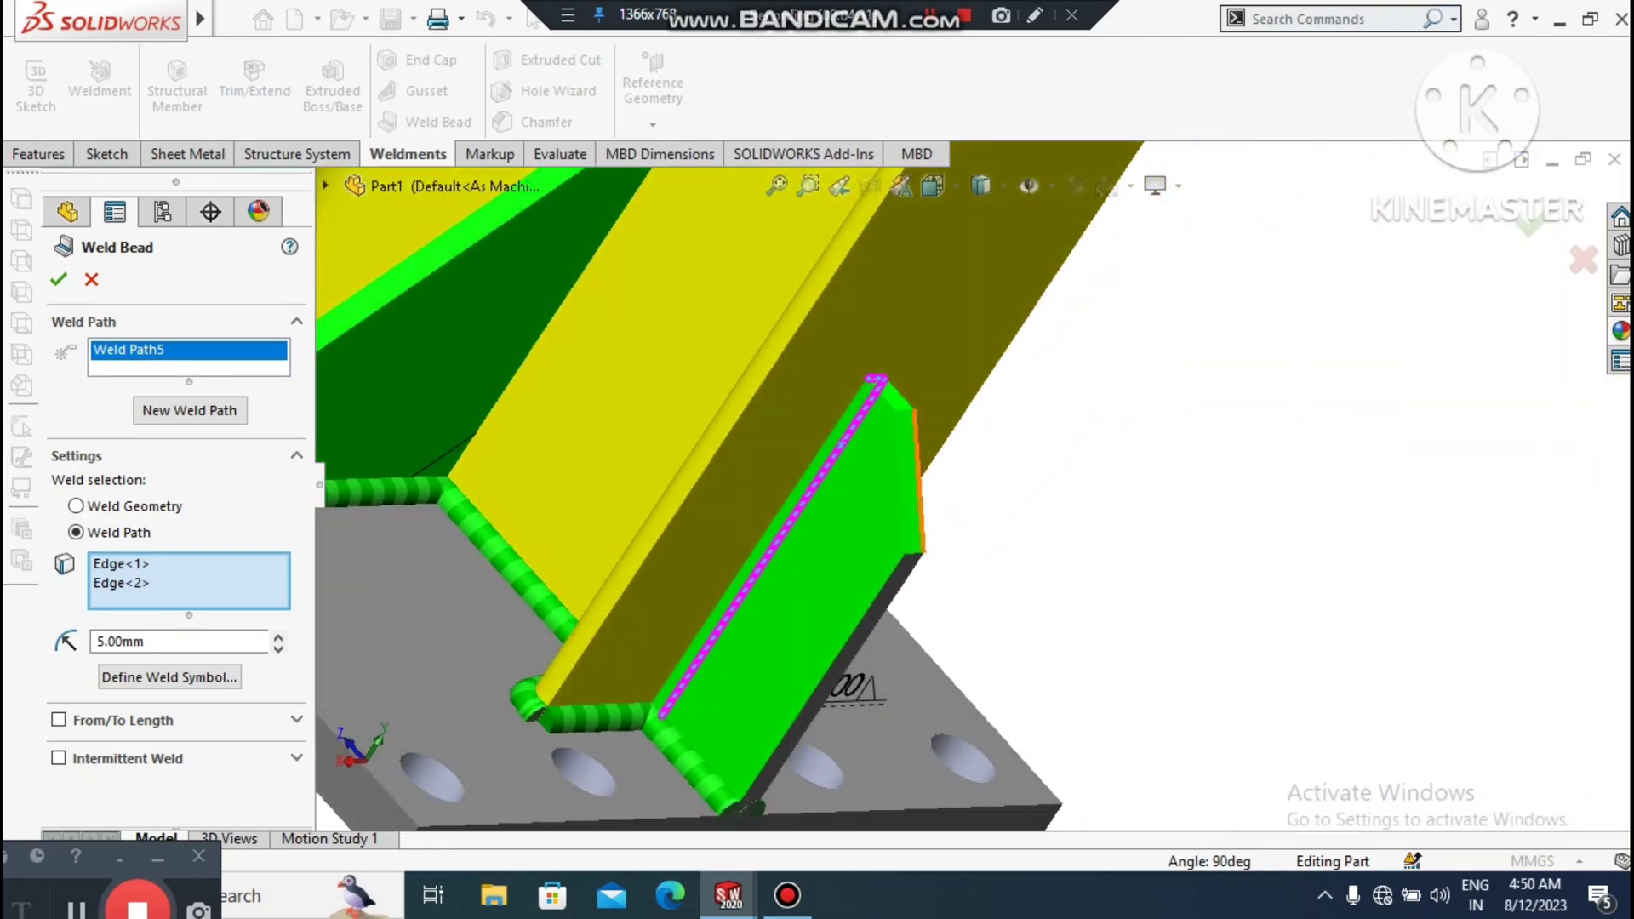
scroll(775, 375, down, 4)
click(919, 474)
scroll(969, 488, up, 5)
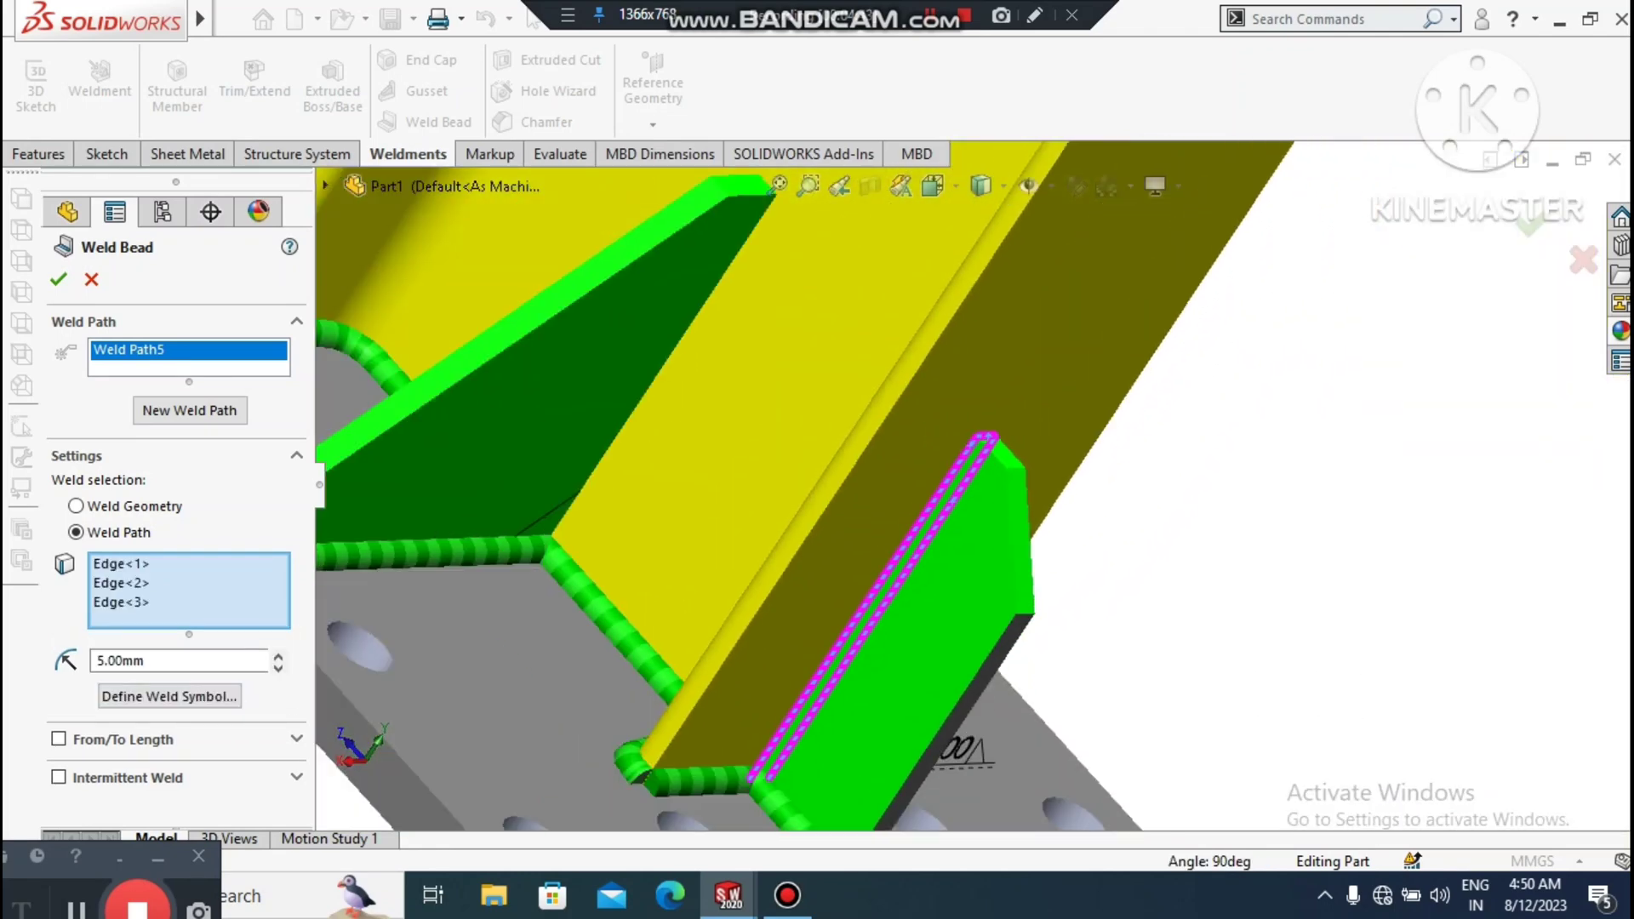
scroll(829, 787, down, 4)
scroll(879, 644, down, 3)
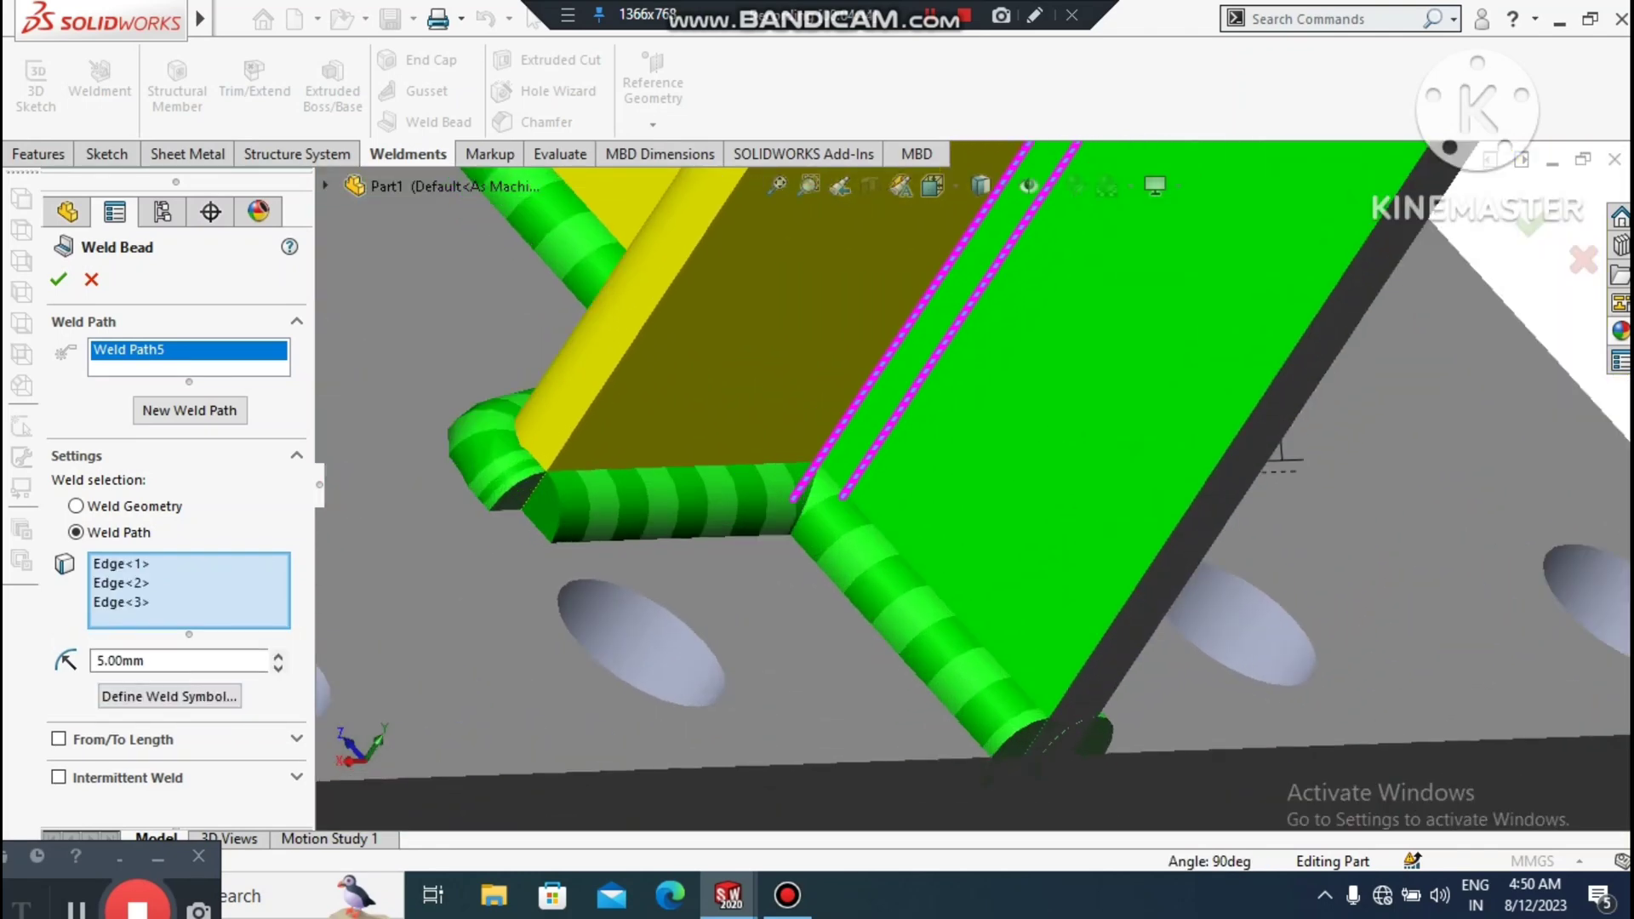
click(59, 279)
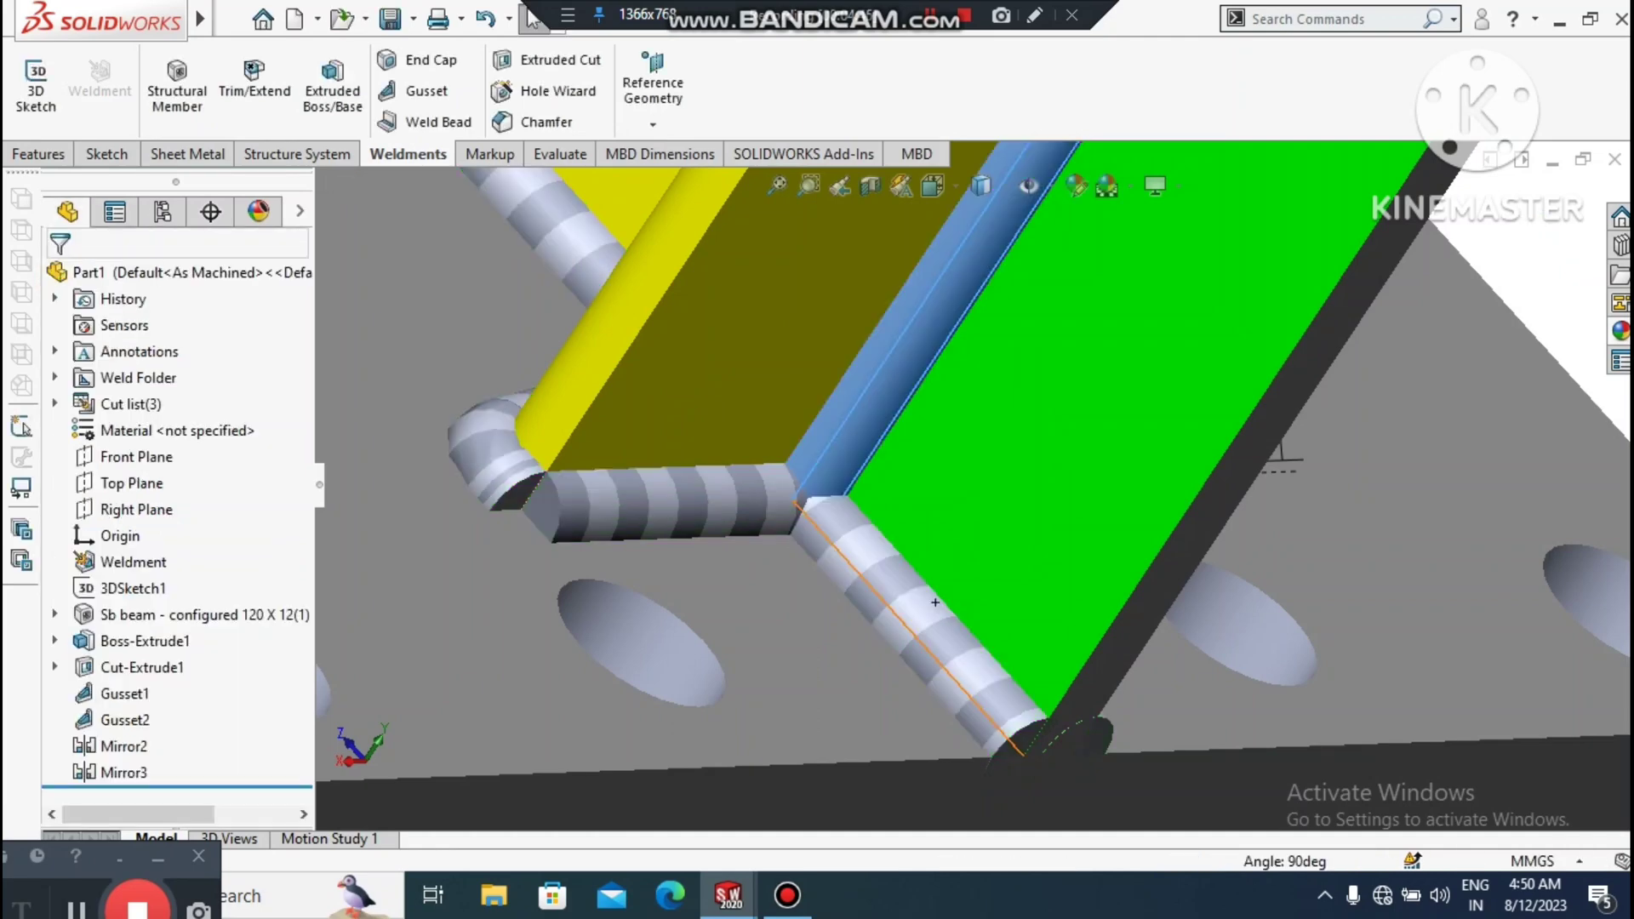
scroll(965, 502, up, 6)
key(Escape)
scroll(965, 502, up, 3)
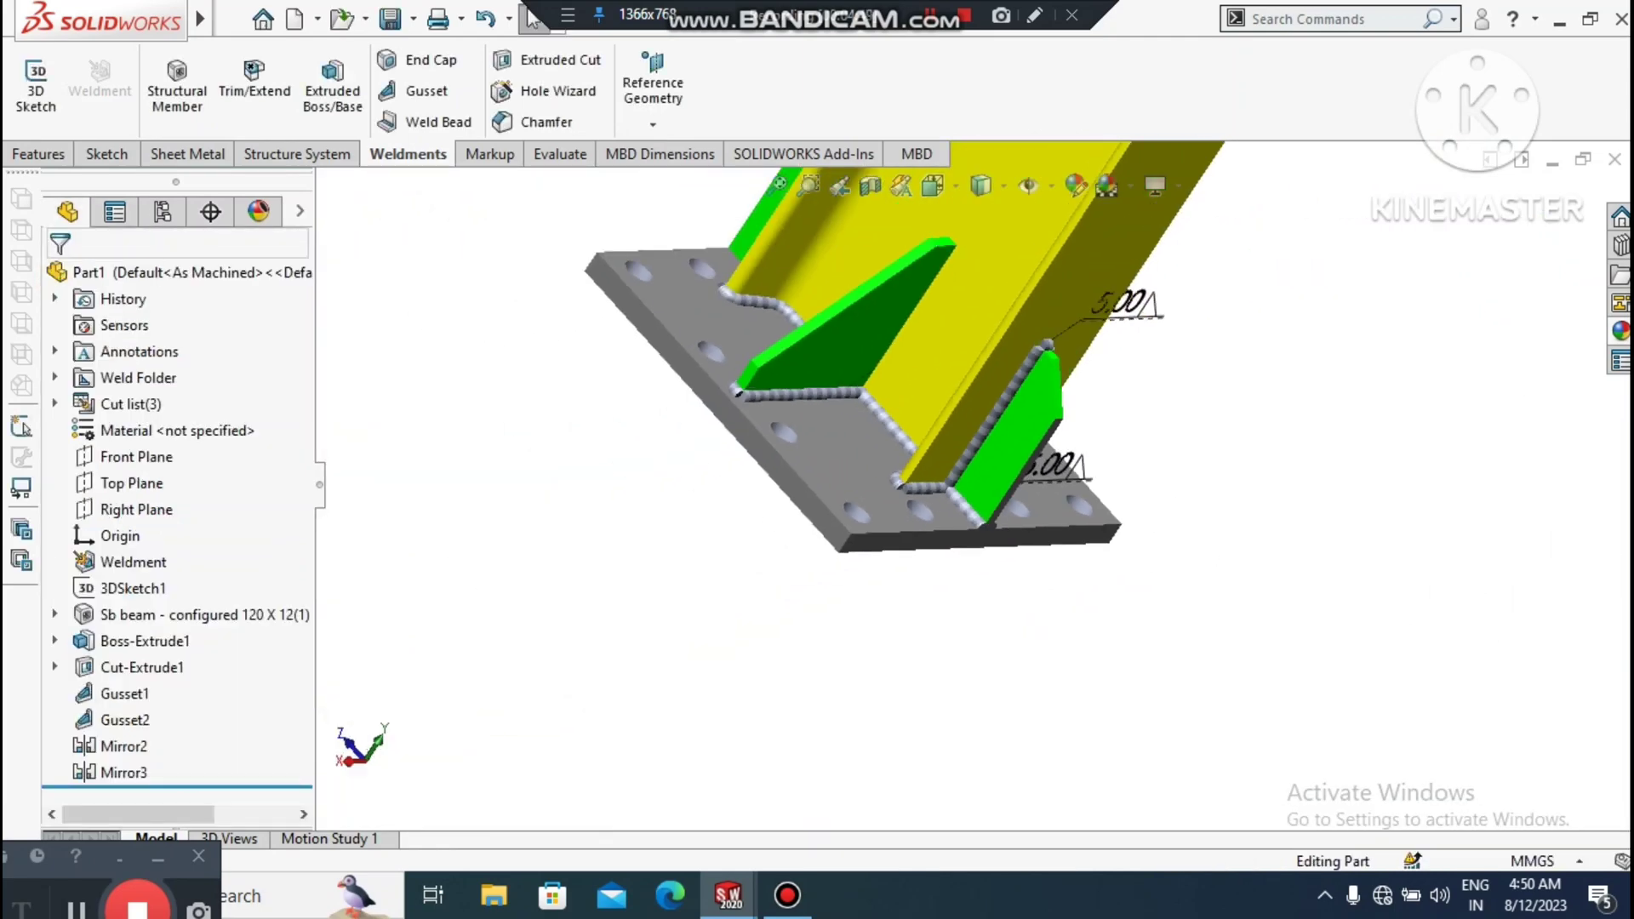
- Start a 5 mm weld path on the opposite flange's unwelded gusset along its vertical edge, bottom edge and short top edge
middle_drag(970, 544, 962, 487)
scroll(1174, 579, down, 4)
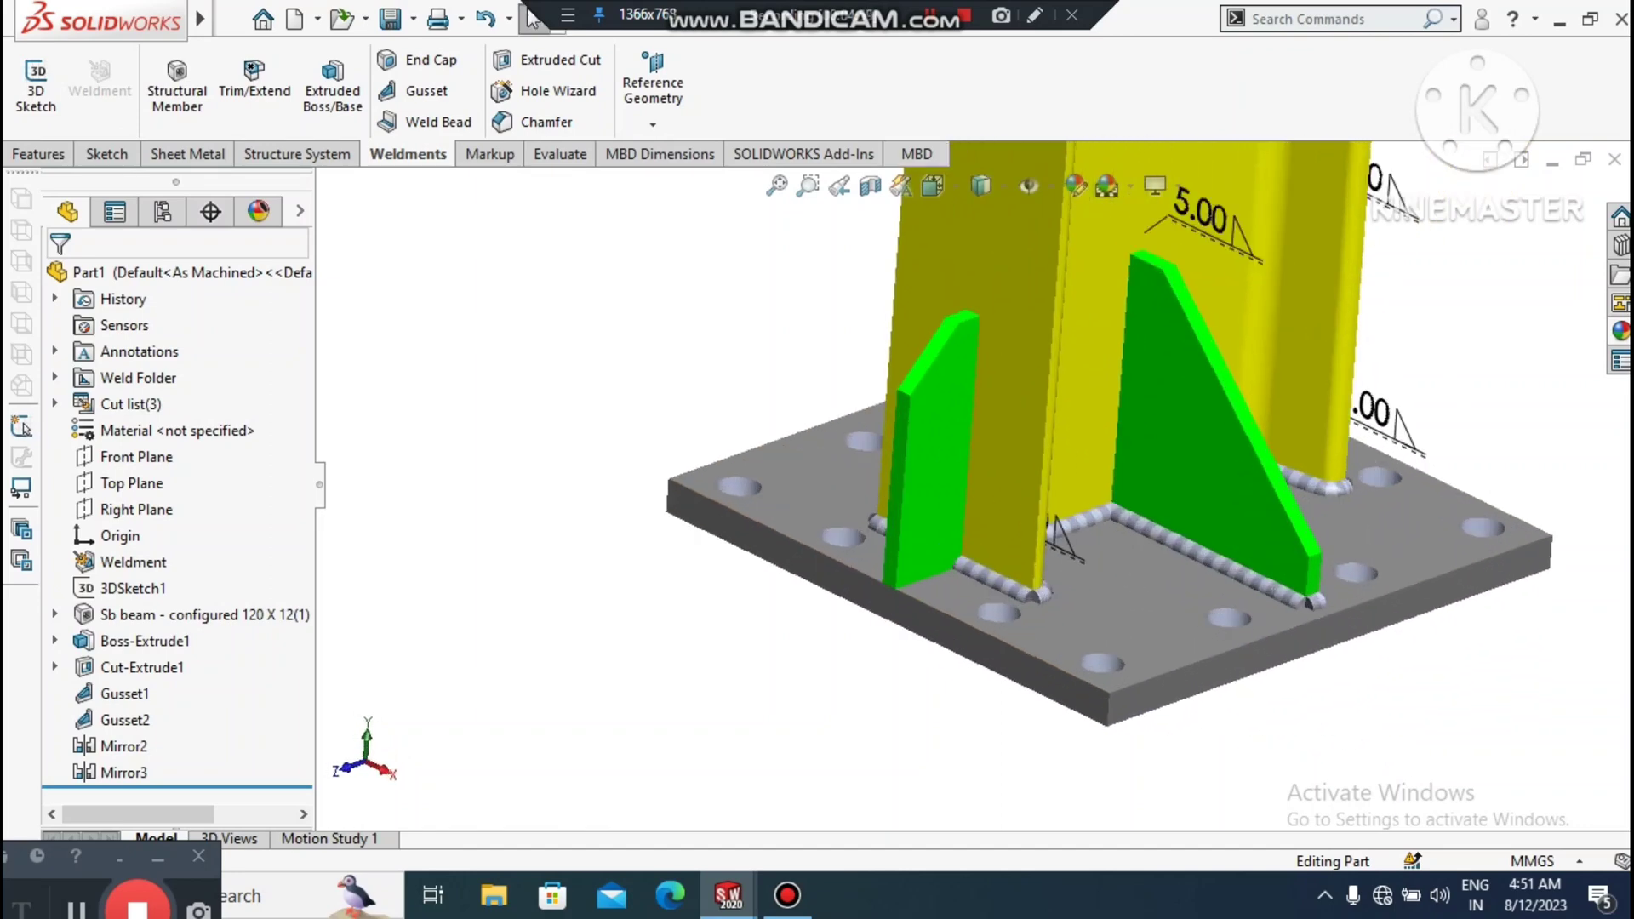
click(430, 121)
scroll(968, 438, down, 3)
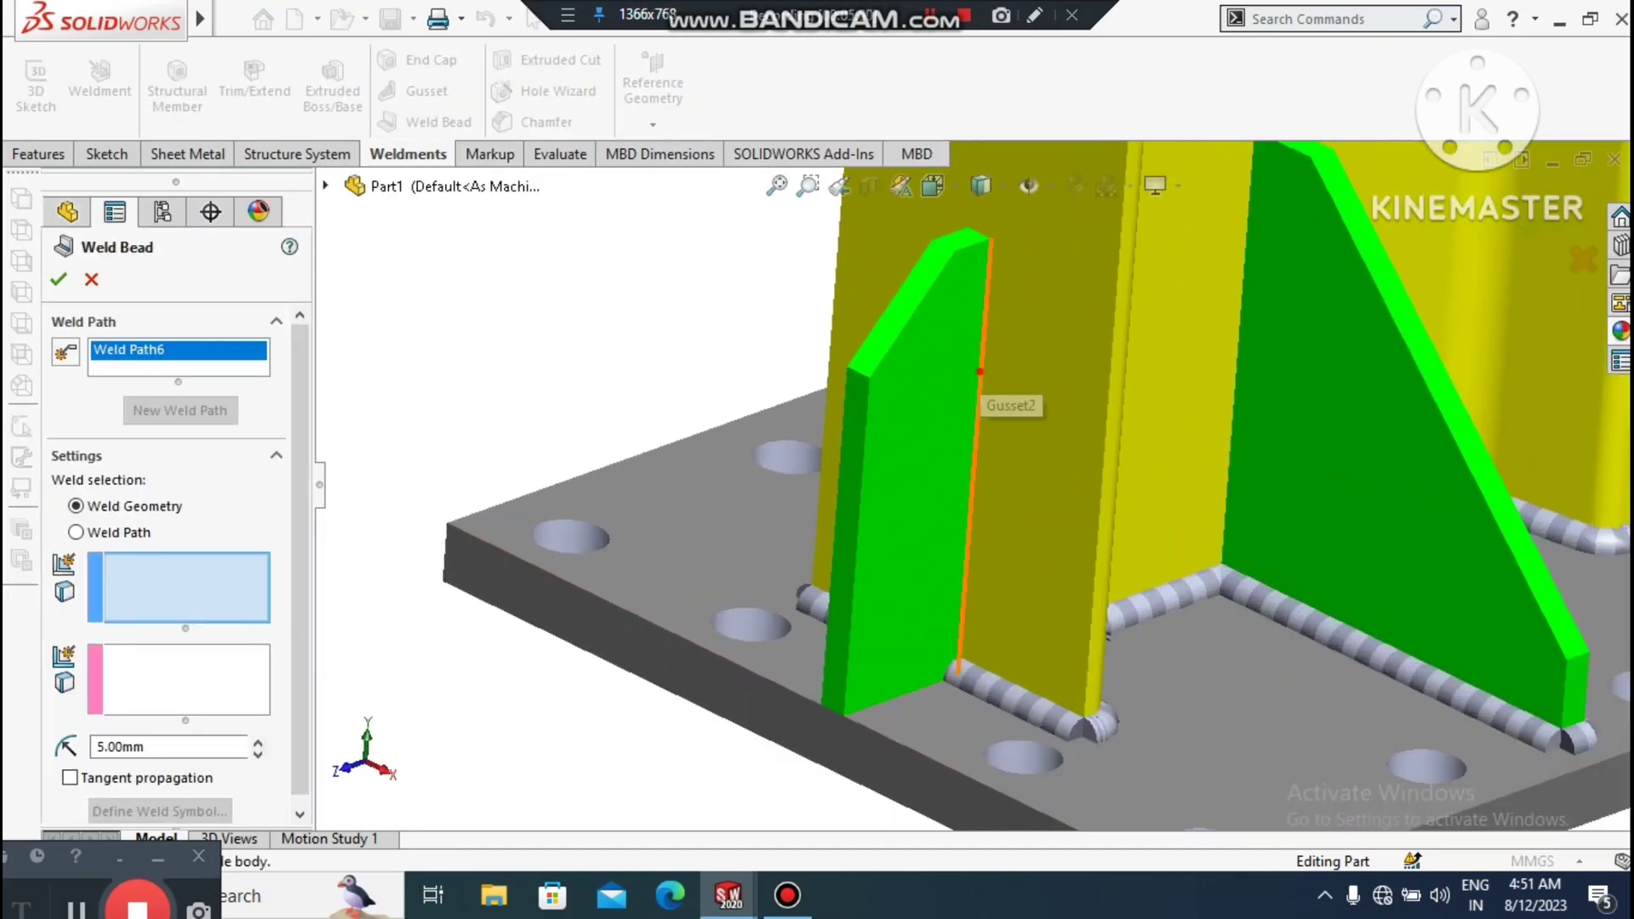
click(111, 533)
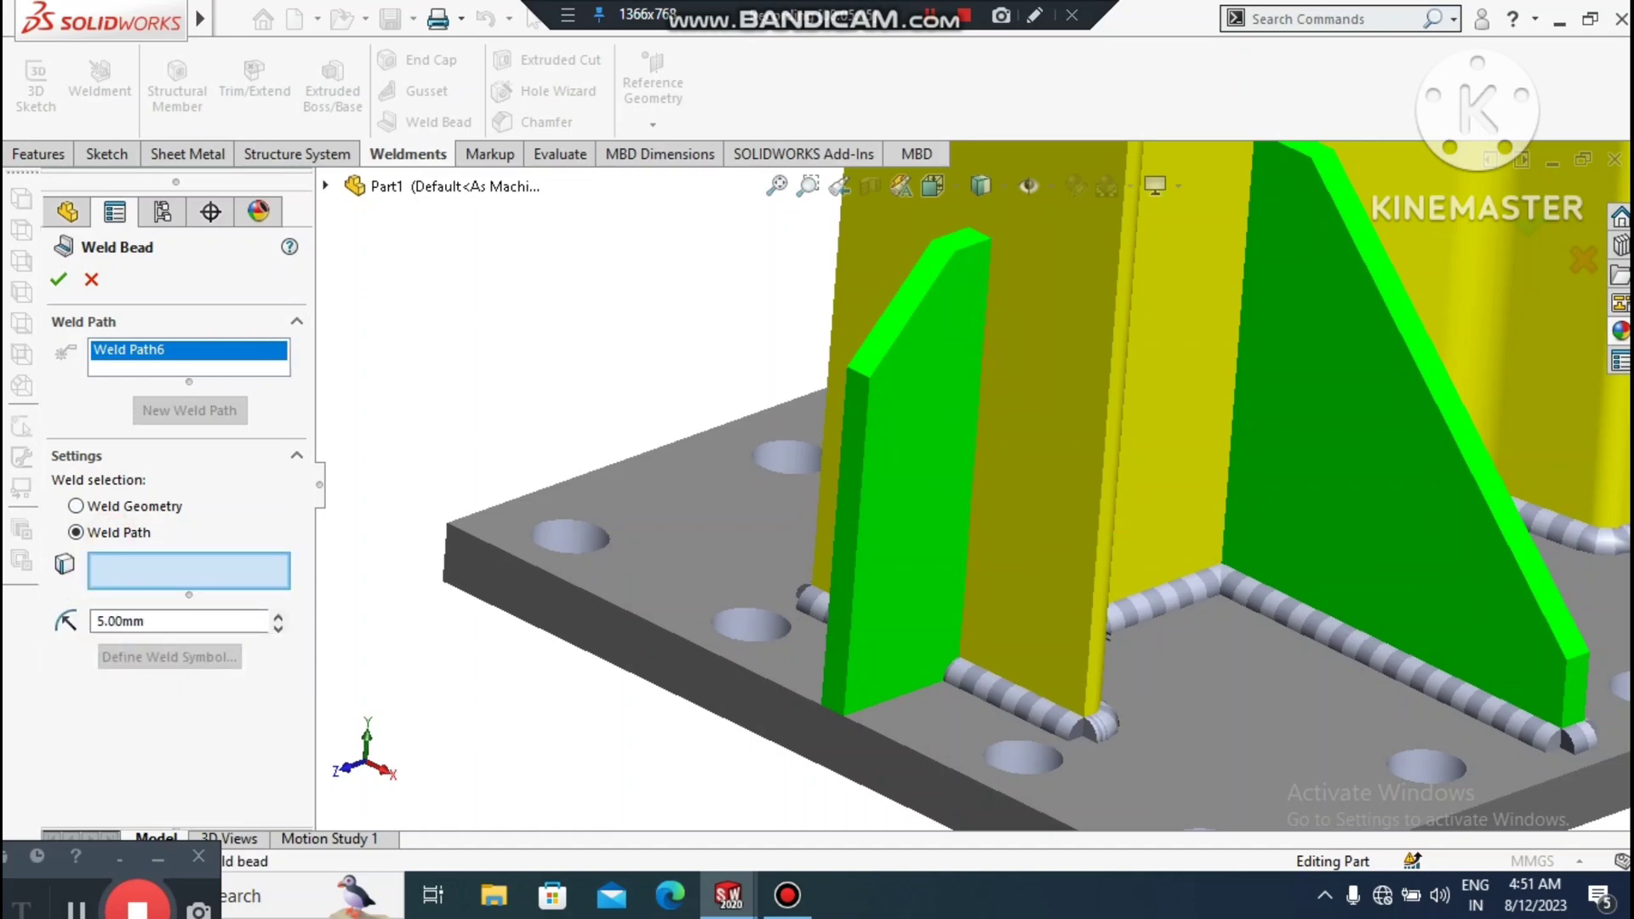
click(978, 398)
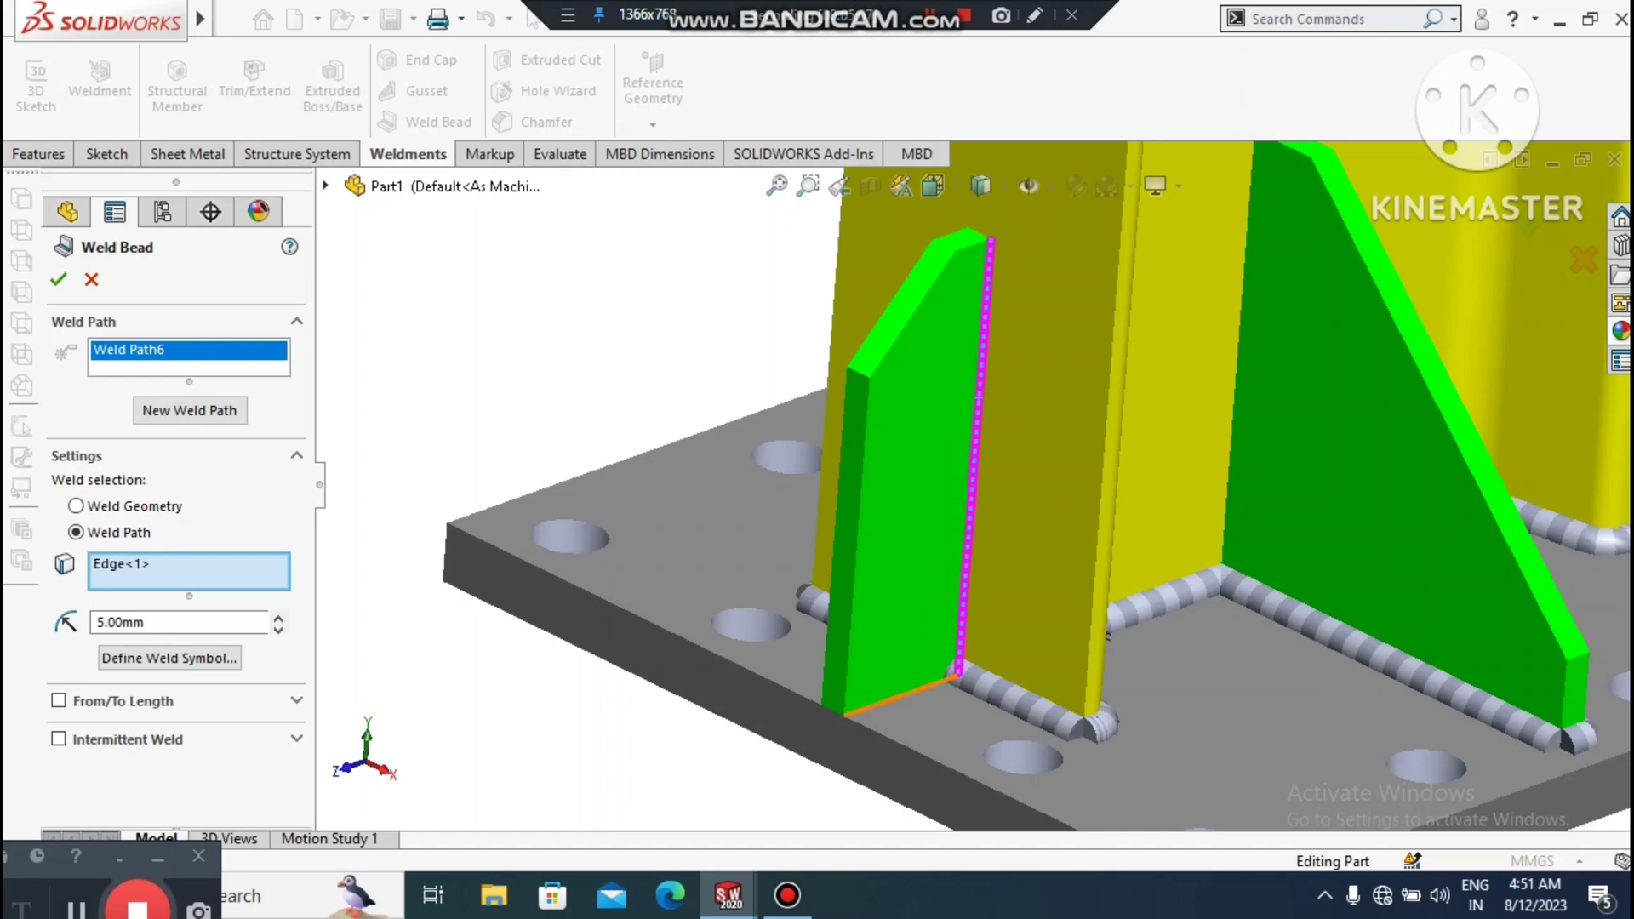
click(898, 696)
scroll(953, 255, down, 4)
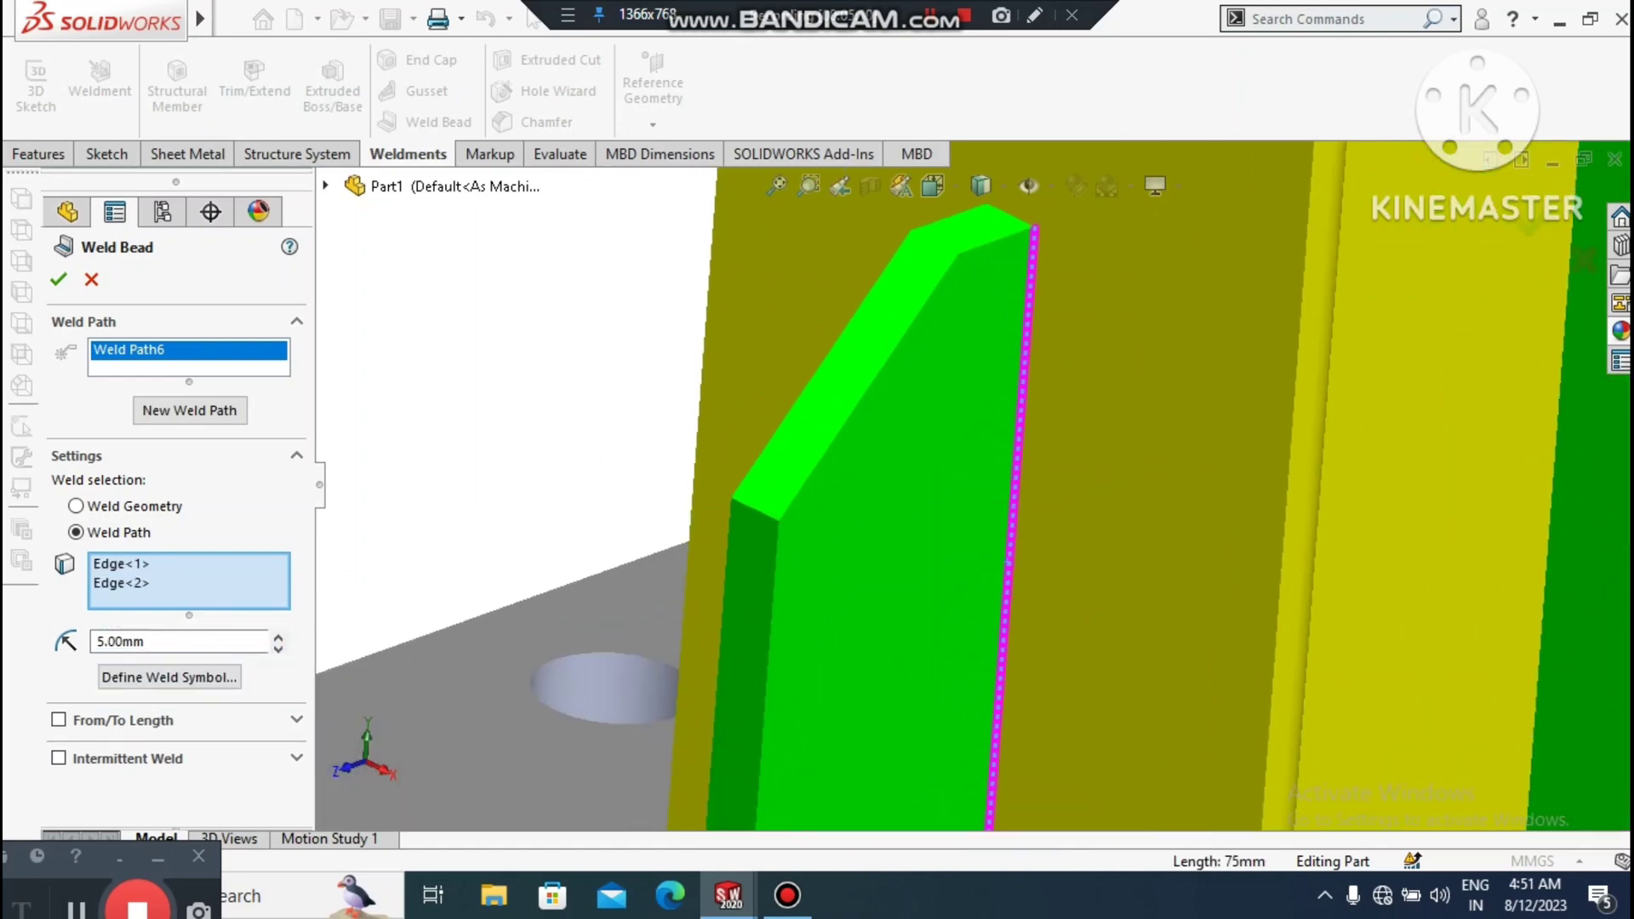
click(1011, 214)
- Add the vertical and bottom edges on the other face of this flange gusset to the weld path
scroll(1004, 502, up, 2)
middle_drag(1090, 338, 1327, 374)
scroll(1090, 340, down, 3)
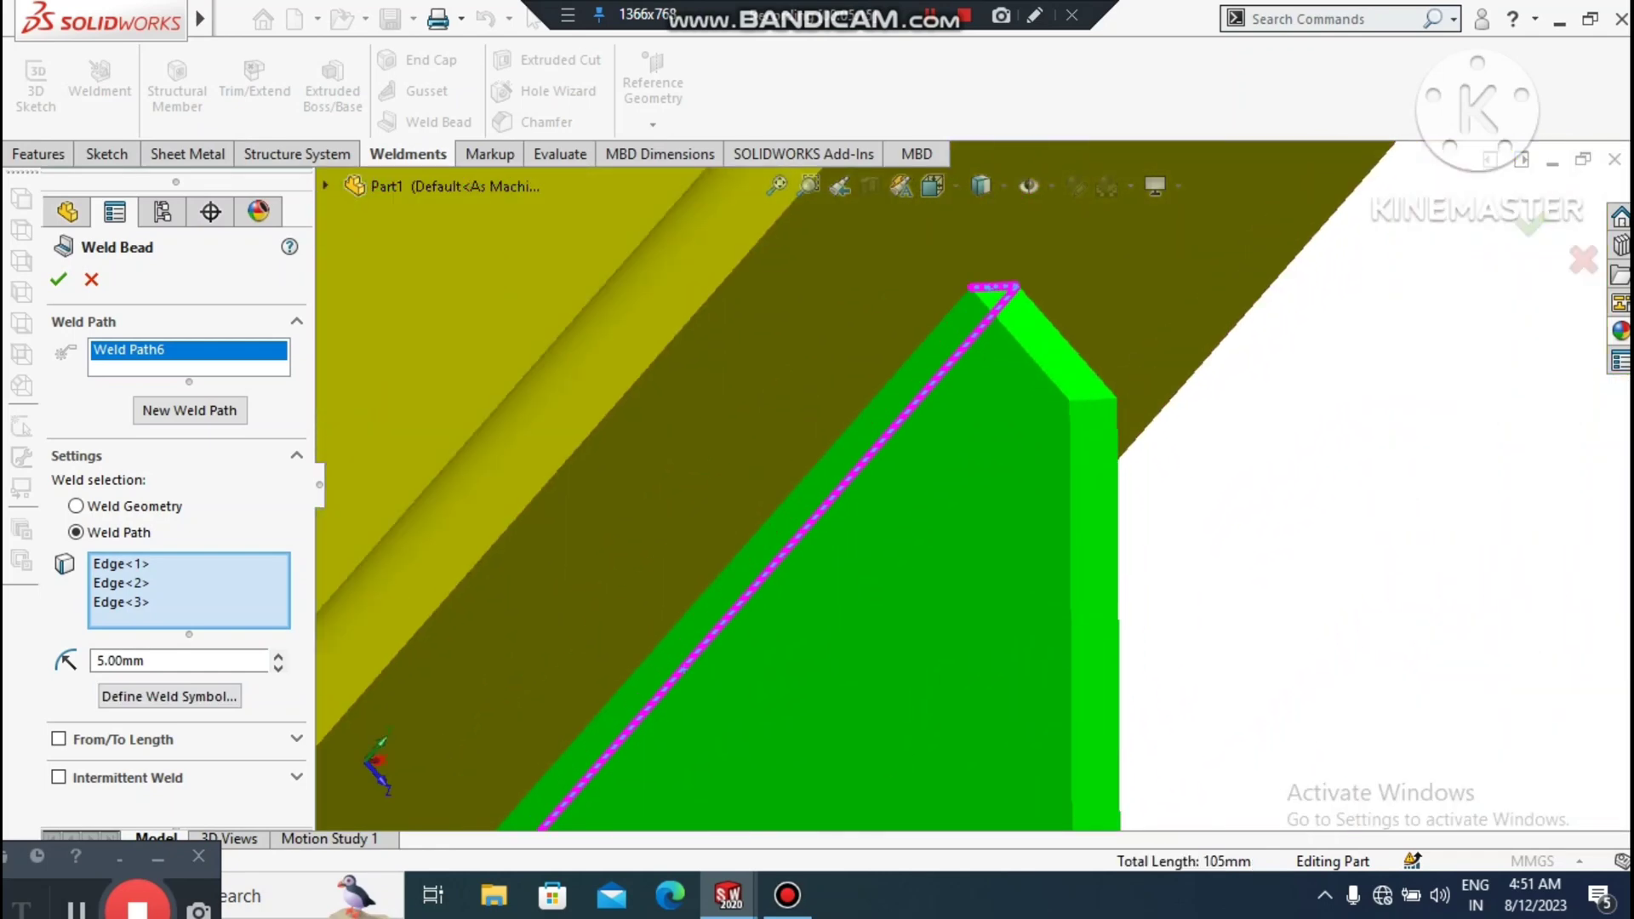
click(958, 302)
scroll(971, 492, up, 5)
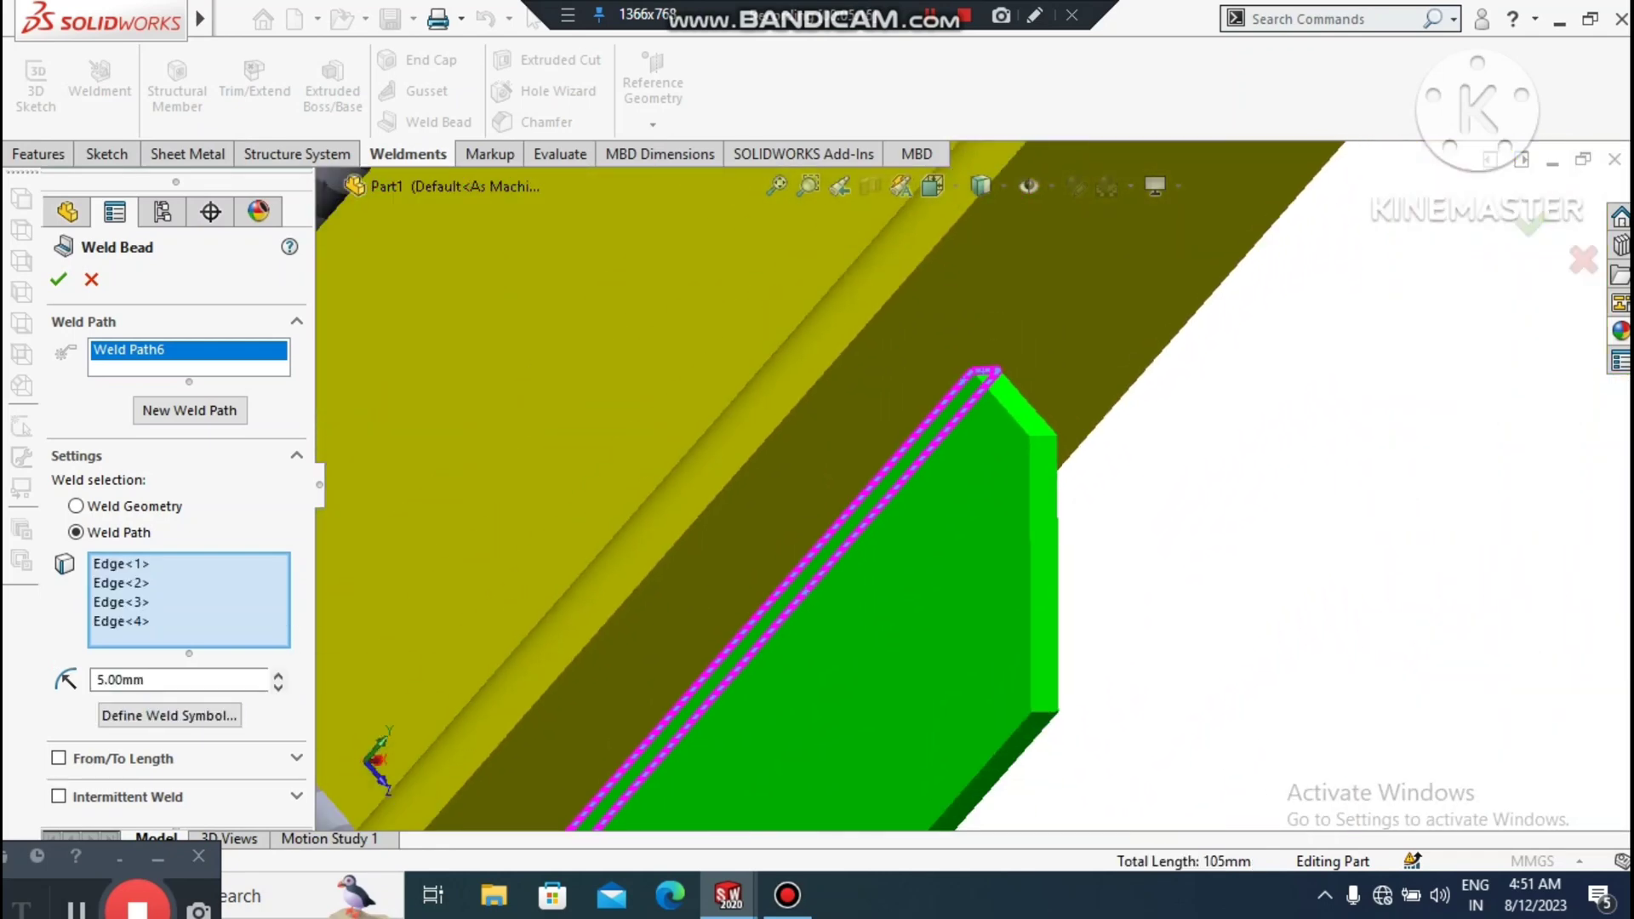
scroll(712, 787, down, 3)
scroll(701, 667, down, 5)
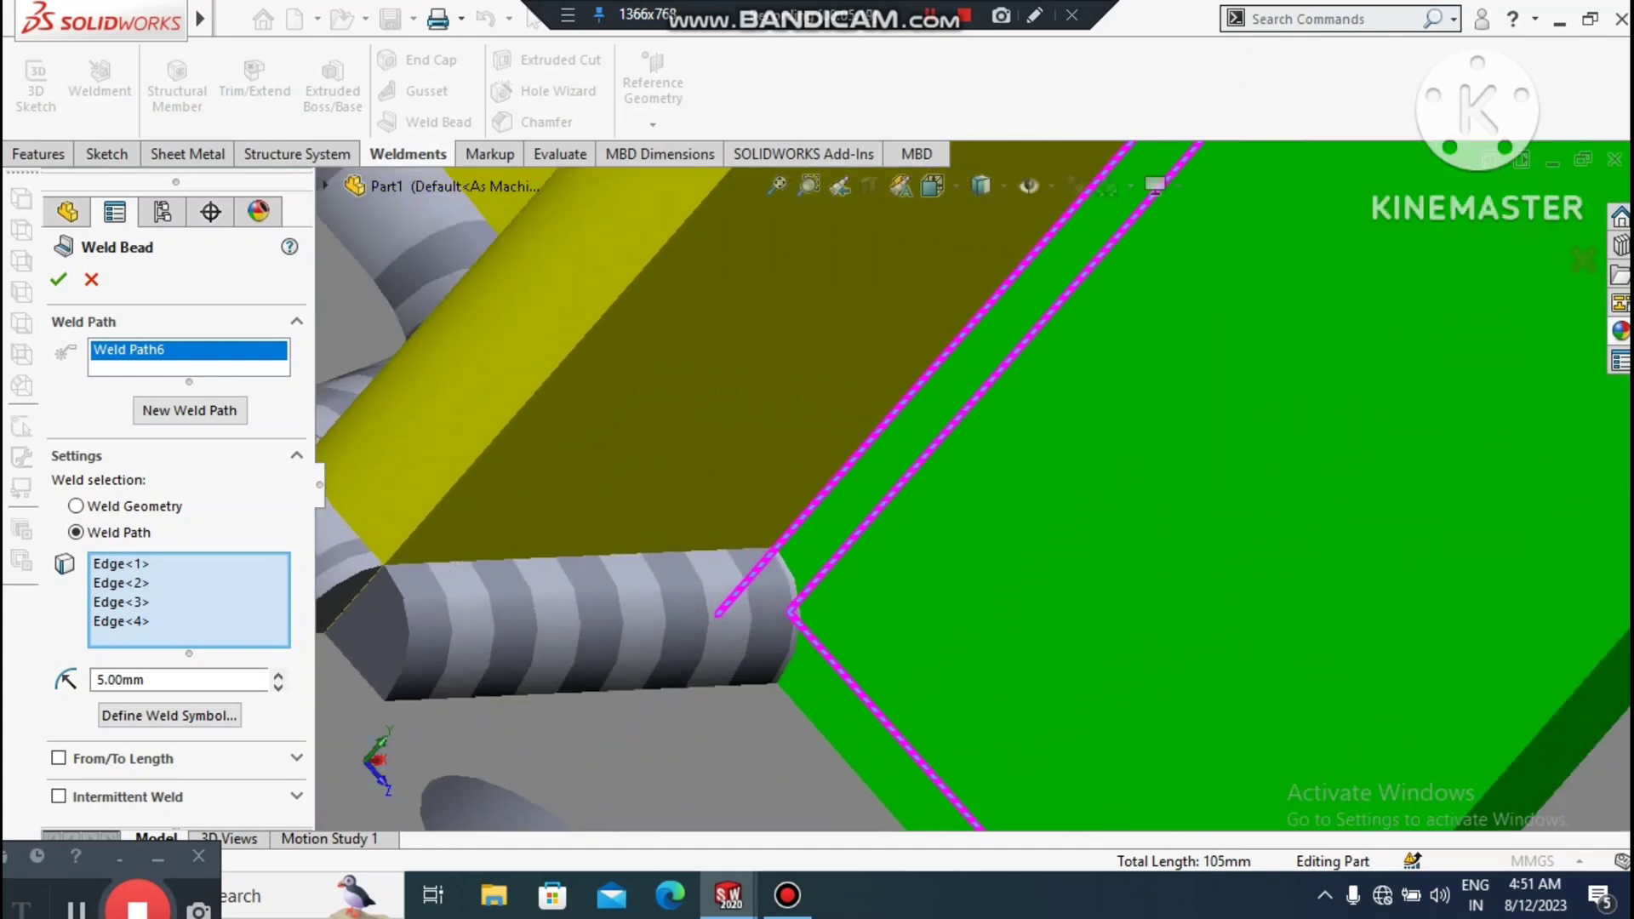
click(799, 705)
- Add the flange gusset's short bottom end edge to the path and create the 5 mm weld bead
scroll(978, 492, up, 6)
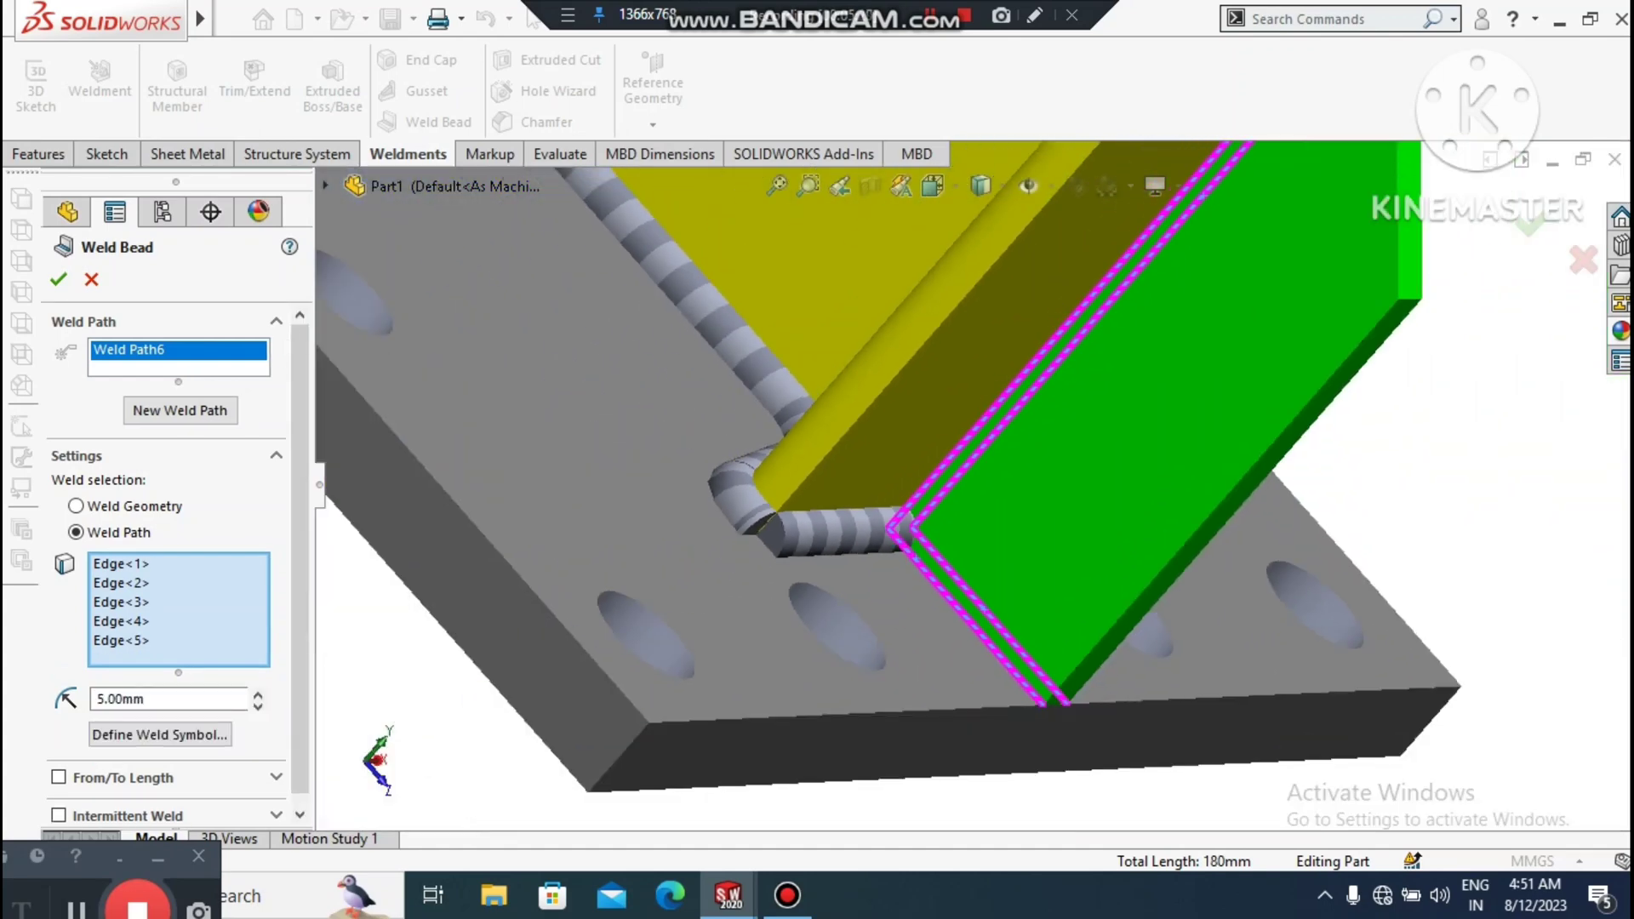
scroll(1064, 725, down, 3)
scroll(1029, 726, down, 3)
click(1079, 662)
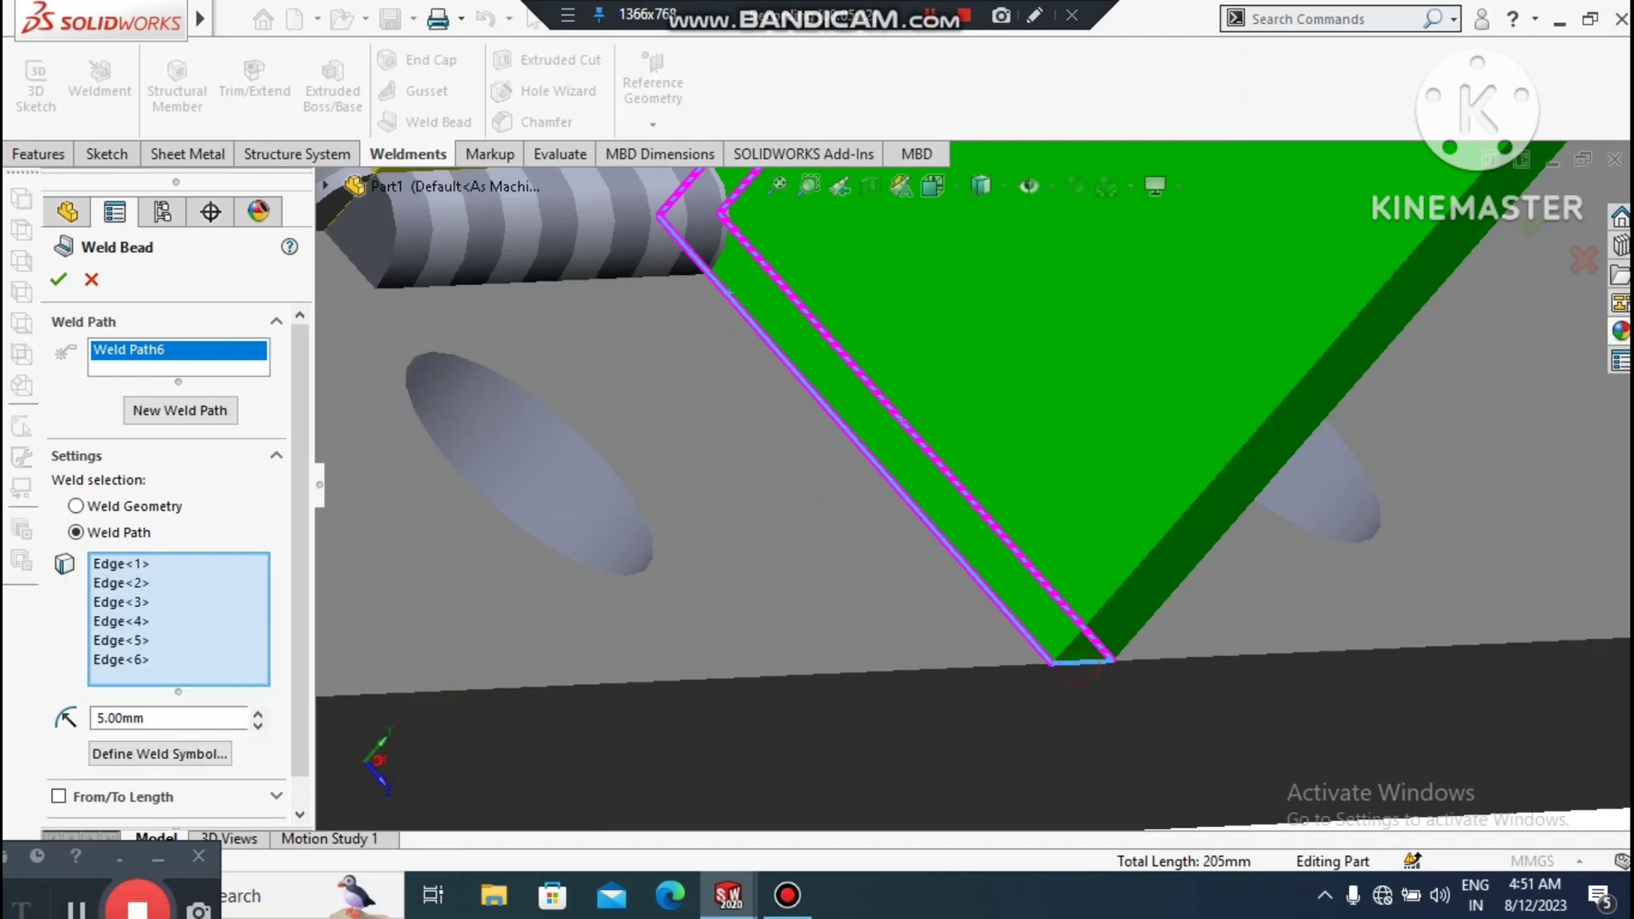
click(58, 279)
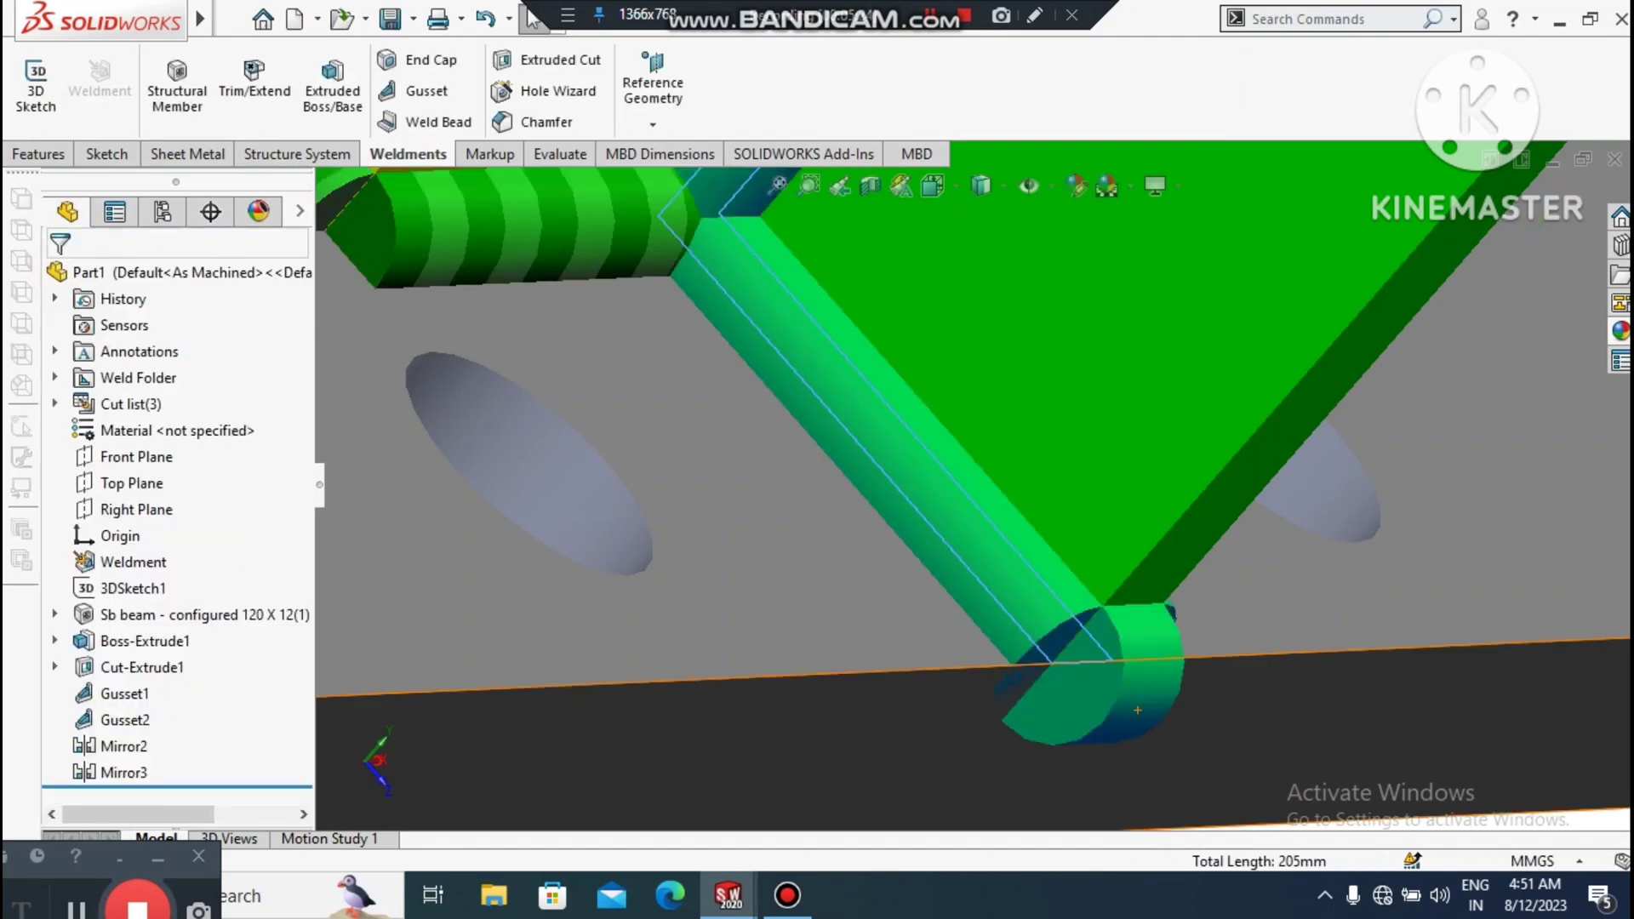
scroll(1141, 708, up, 4)
click(1072, 693)
scroll(1072, 692, up, 3)
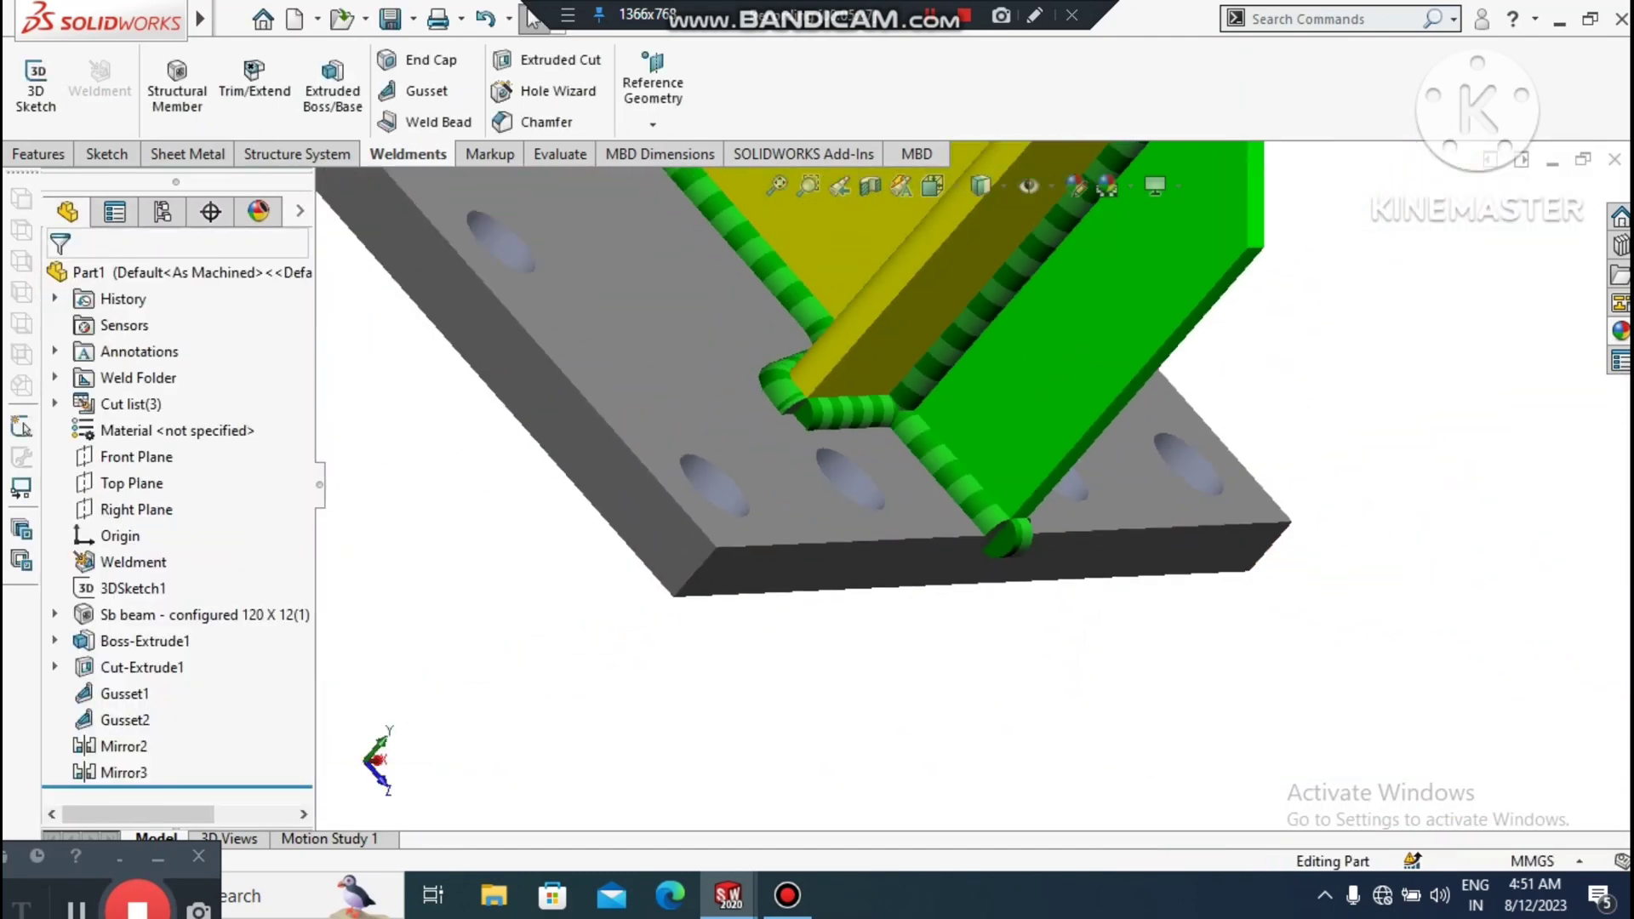
- Start another weld bead for the remaining web gusset whose vertical edges are still unwelded
middle_drag(1057, 582, 1429, 629)
scroll(1373, 632, down, 1)
middle_drag(1297, 592, 1298, 630)
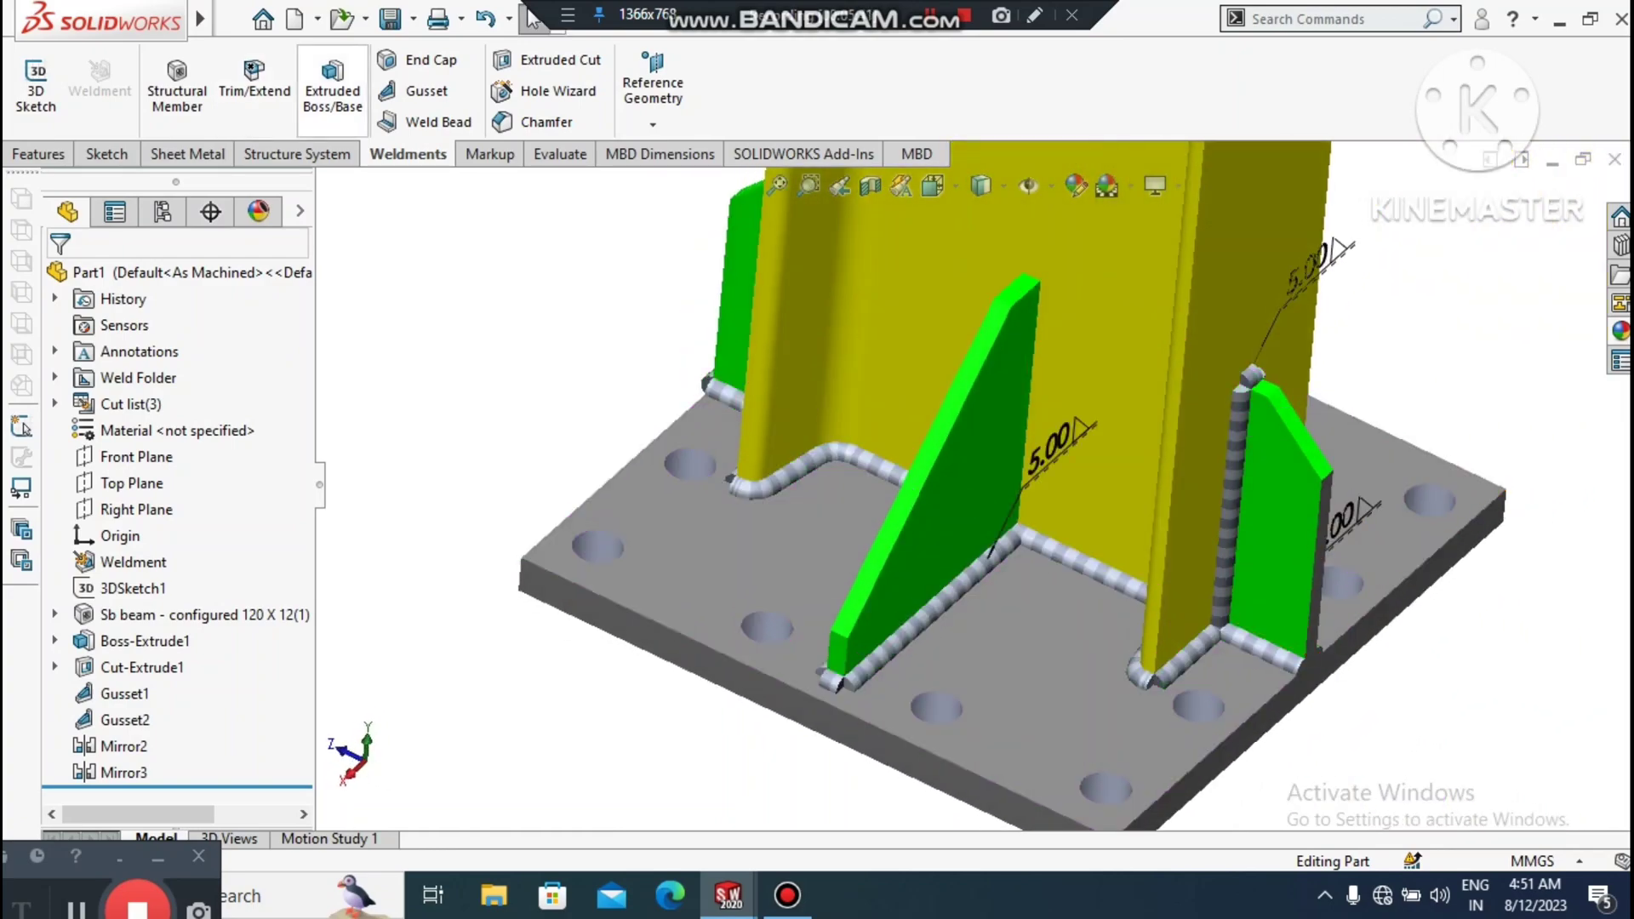
click(438, 119)
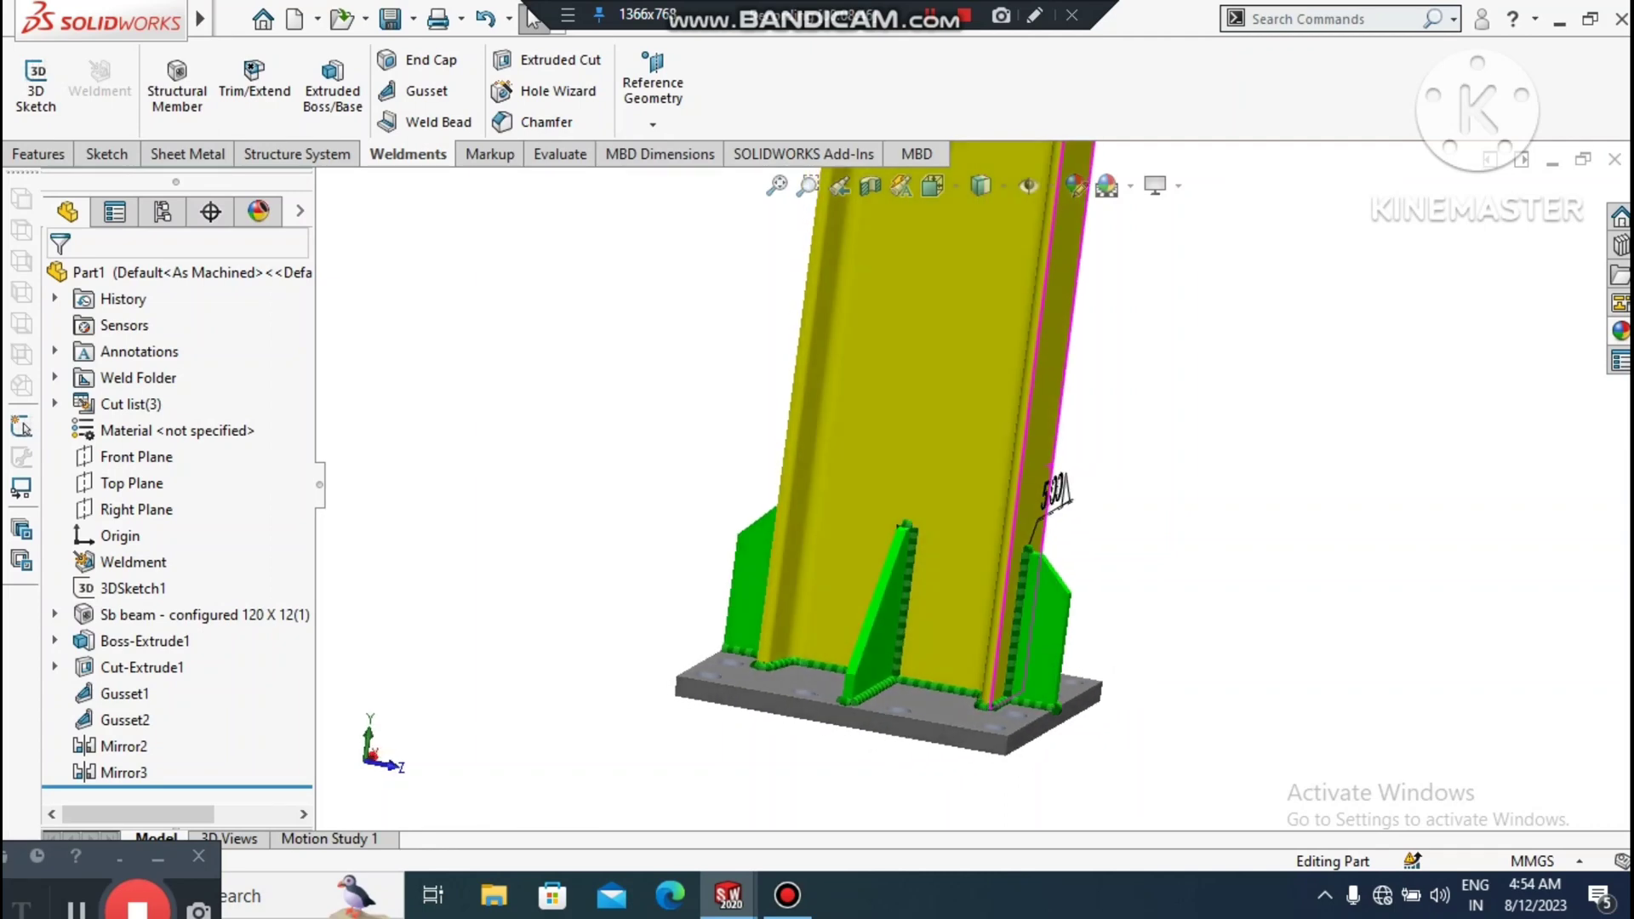
middle_drag(1021, 510, 924, 485)
mouse_move(1049, 464)
middle_down()
mouse_move(1064, 467)
mouse_move(1050, 466)
middle_up()
scroll(987, 511, up, 3)
scroll(1166, 153, down, 2)
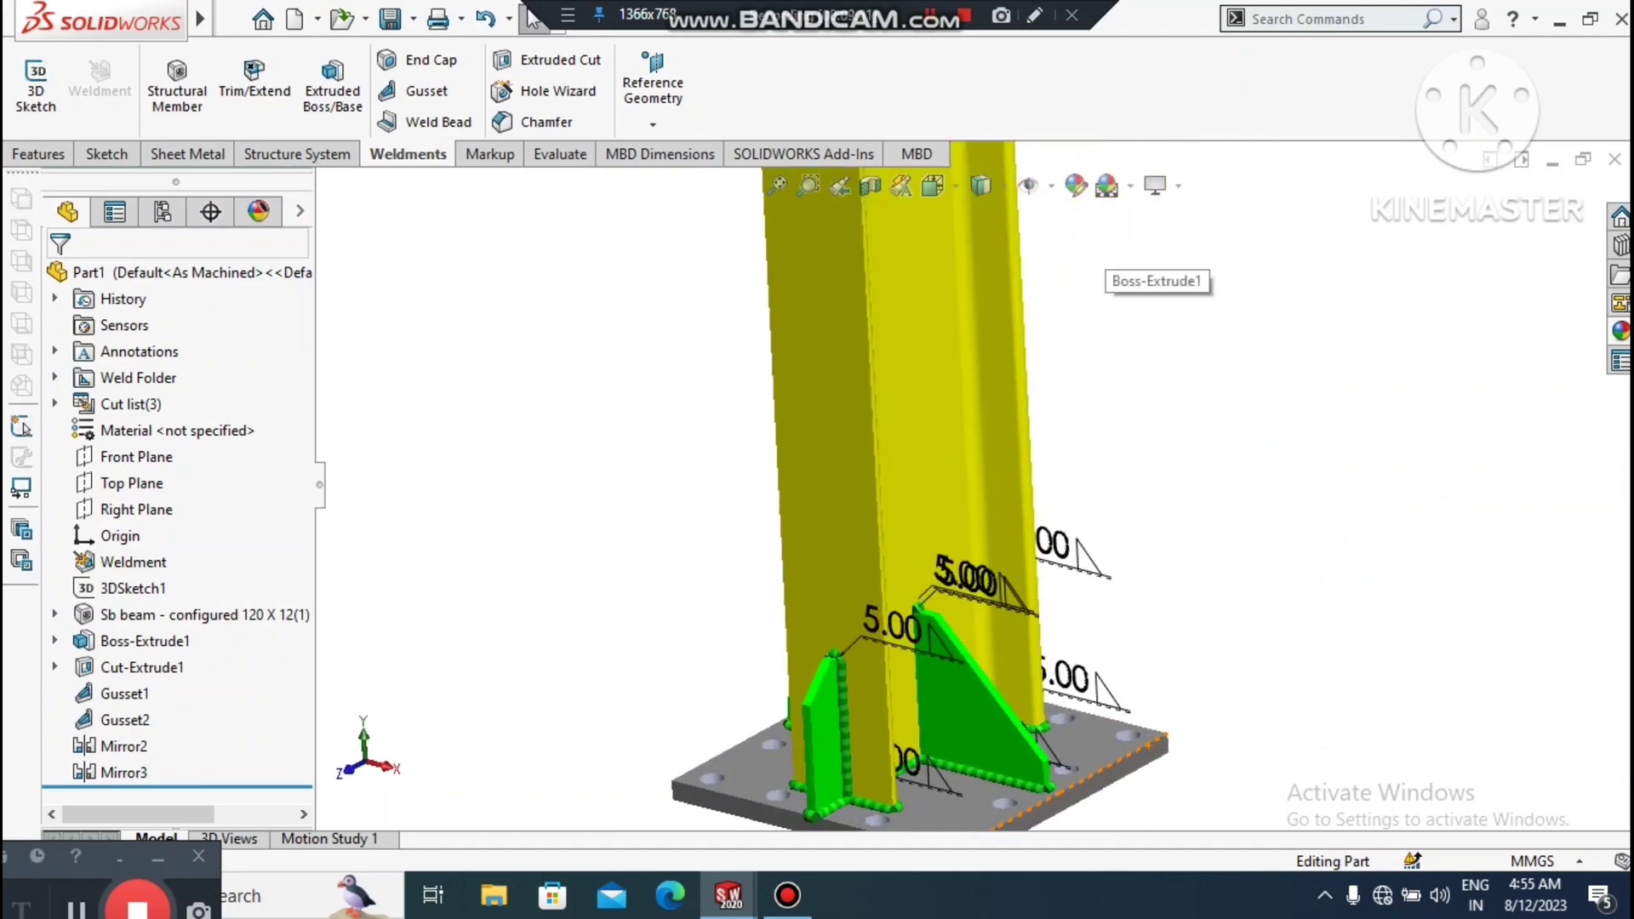